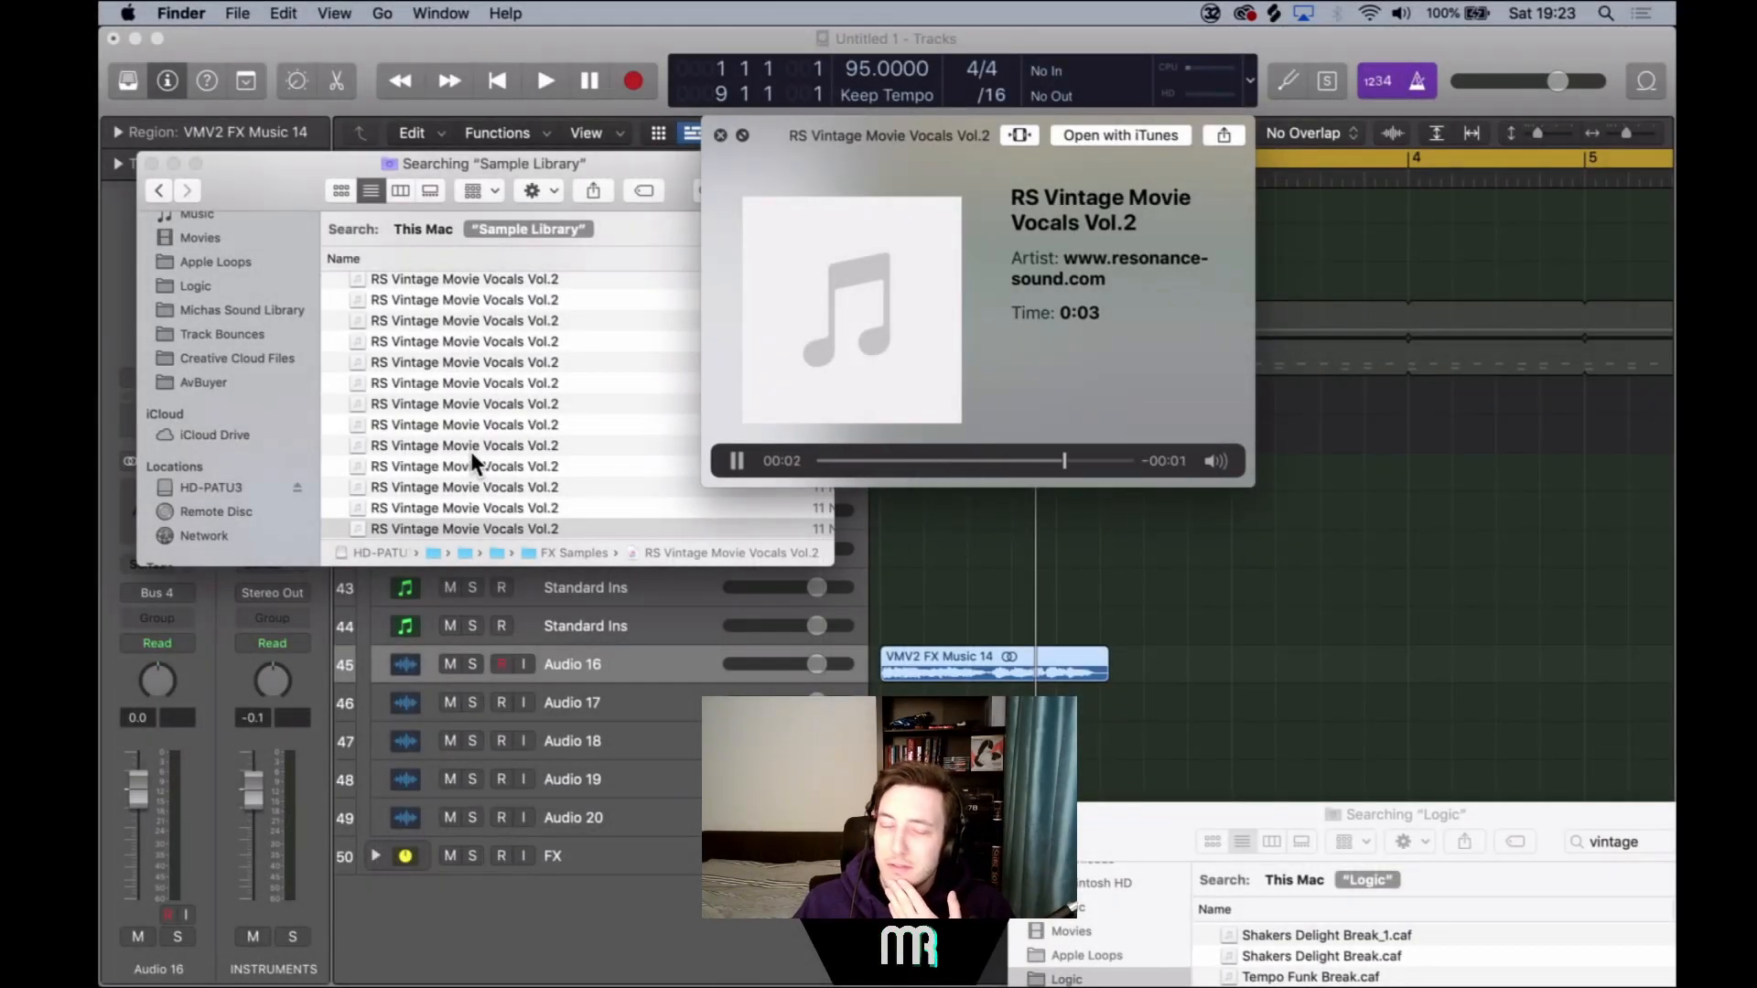
Audition several RS Vintage Movie Vocals Vol.2 samples from the "vintage fx" results in the Sample Library.
key(Down)
key(space)
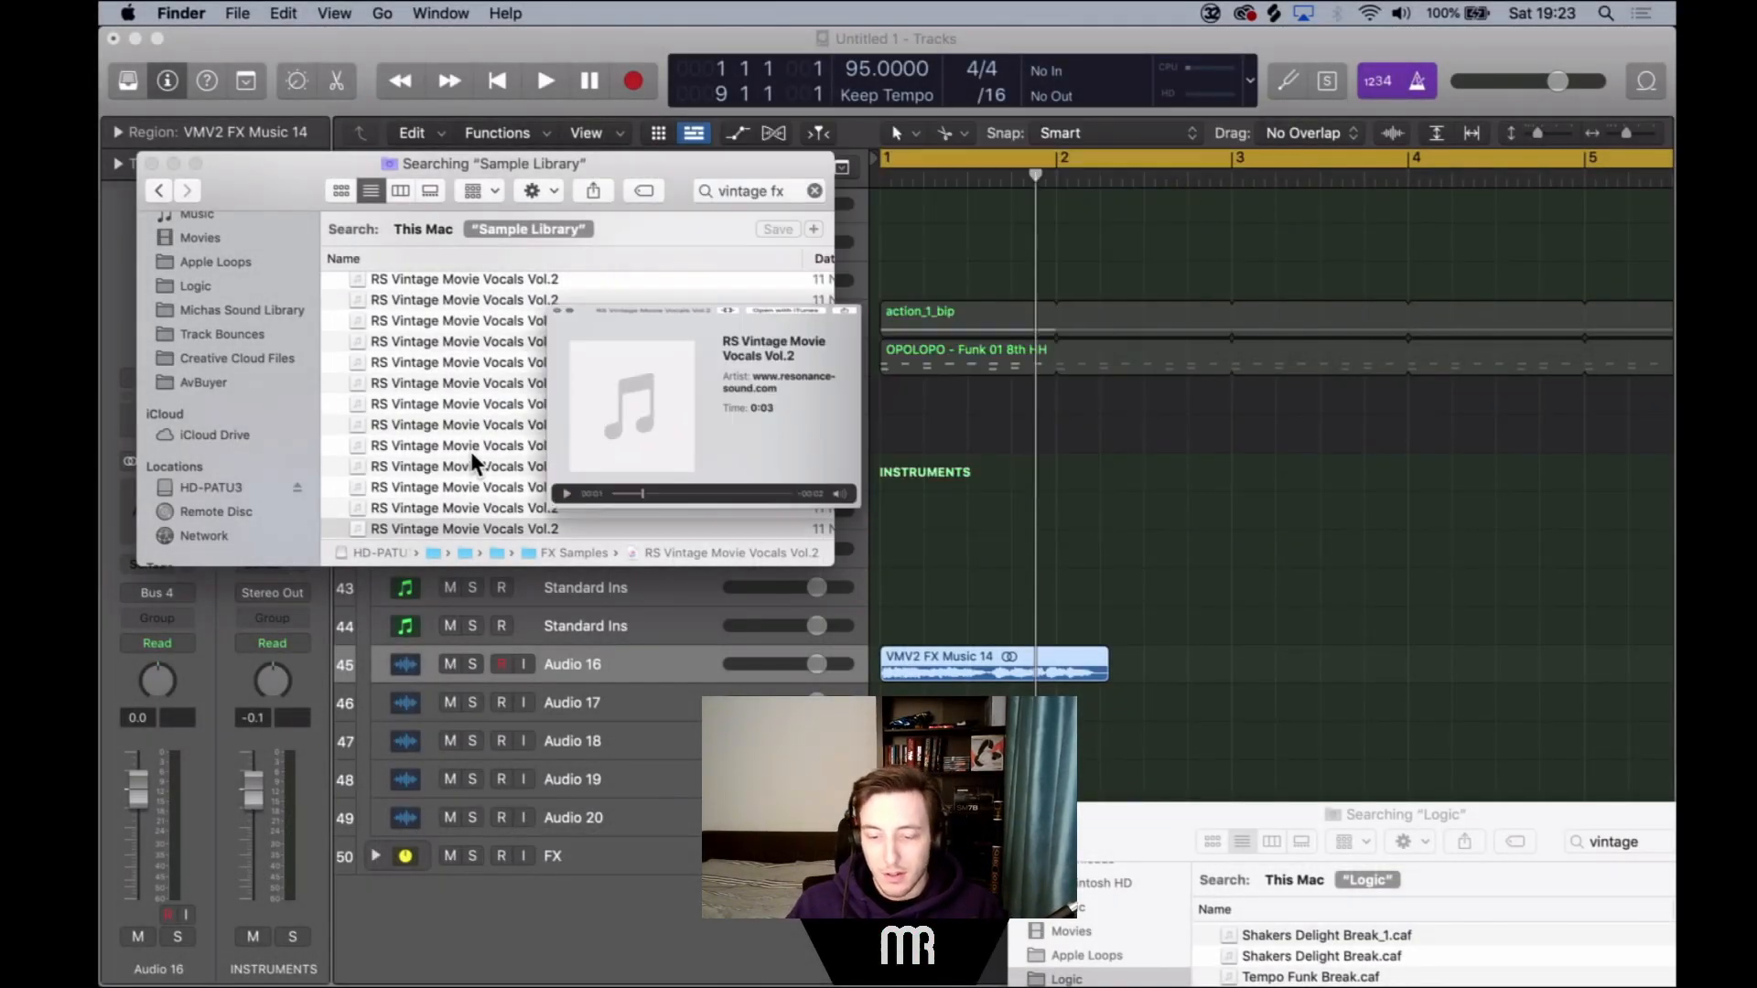
key(space)
key(space)
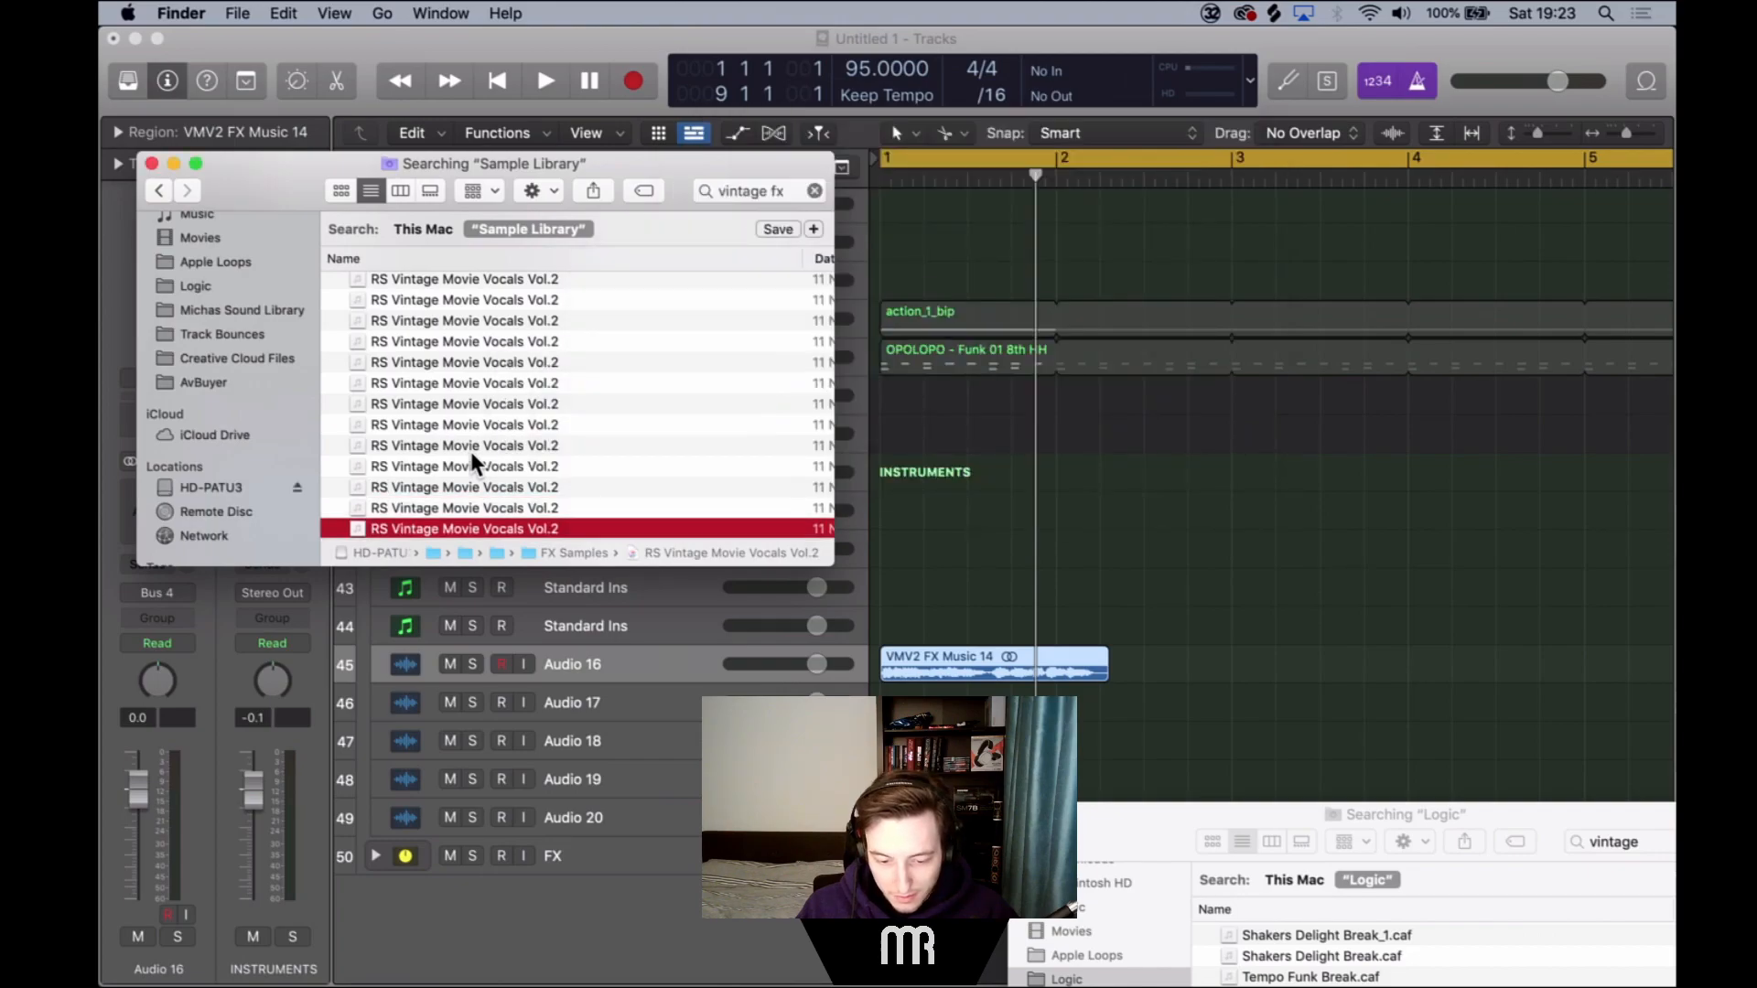
key(space)
key(space)
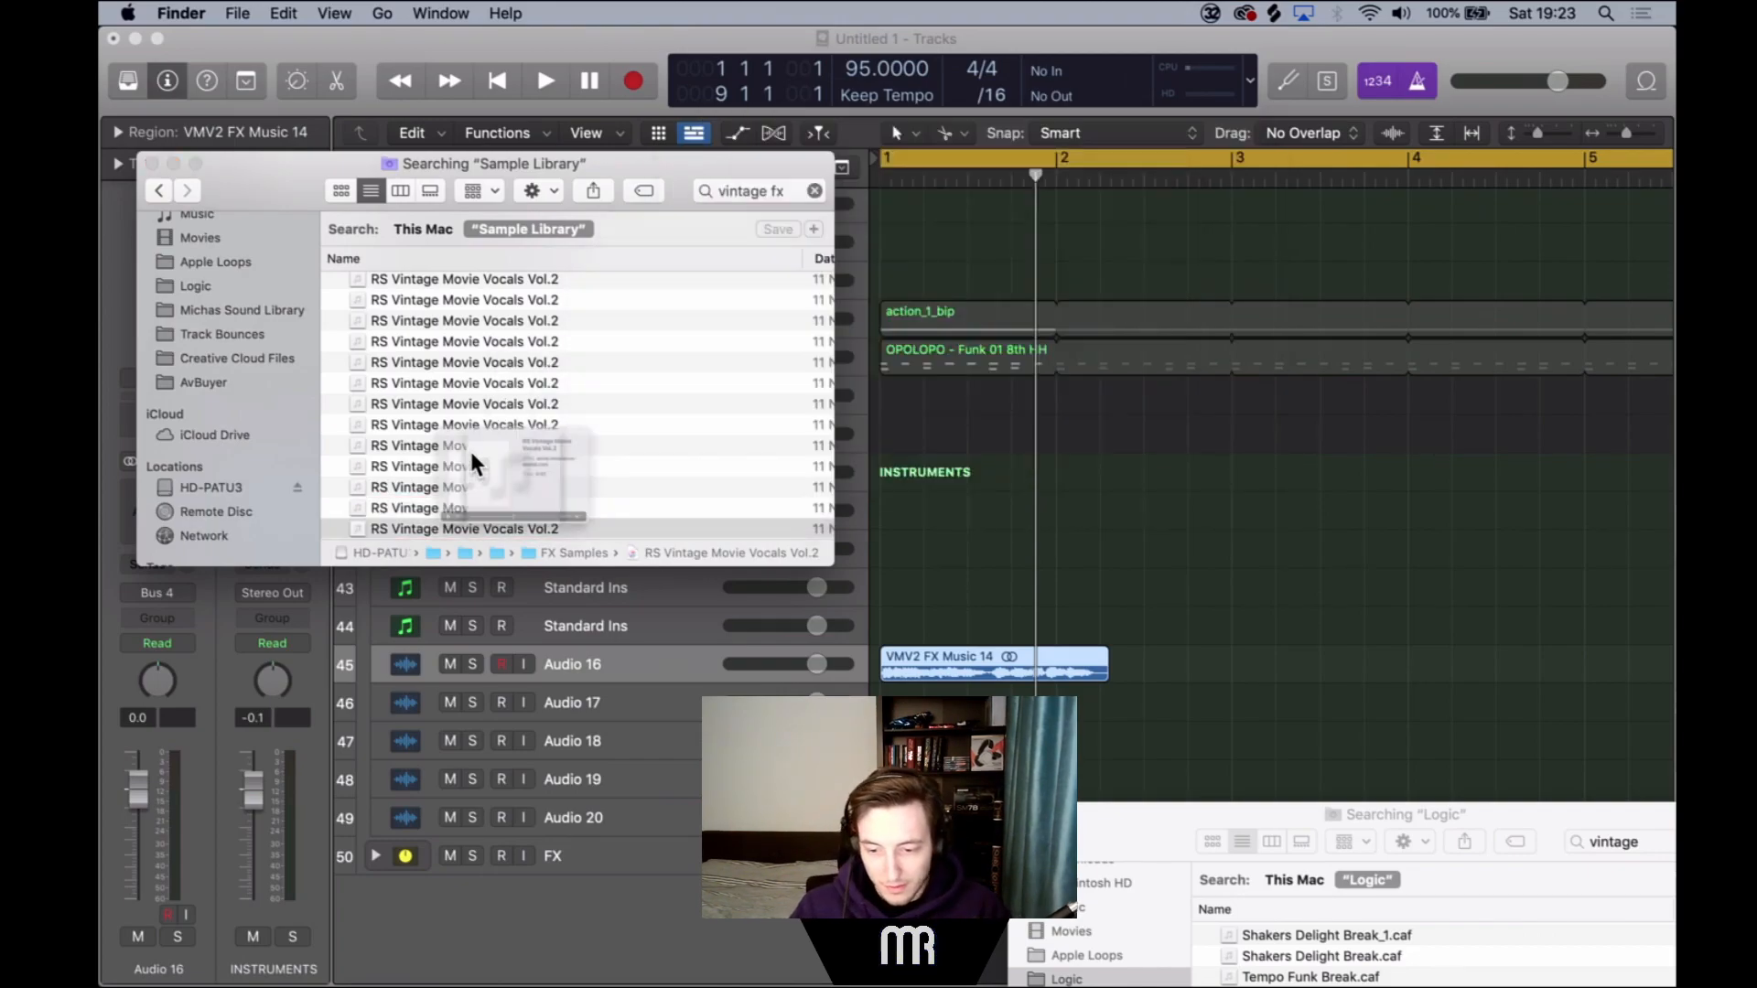
key(space)
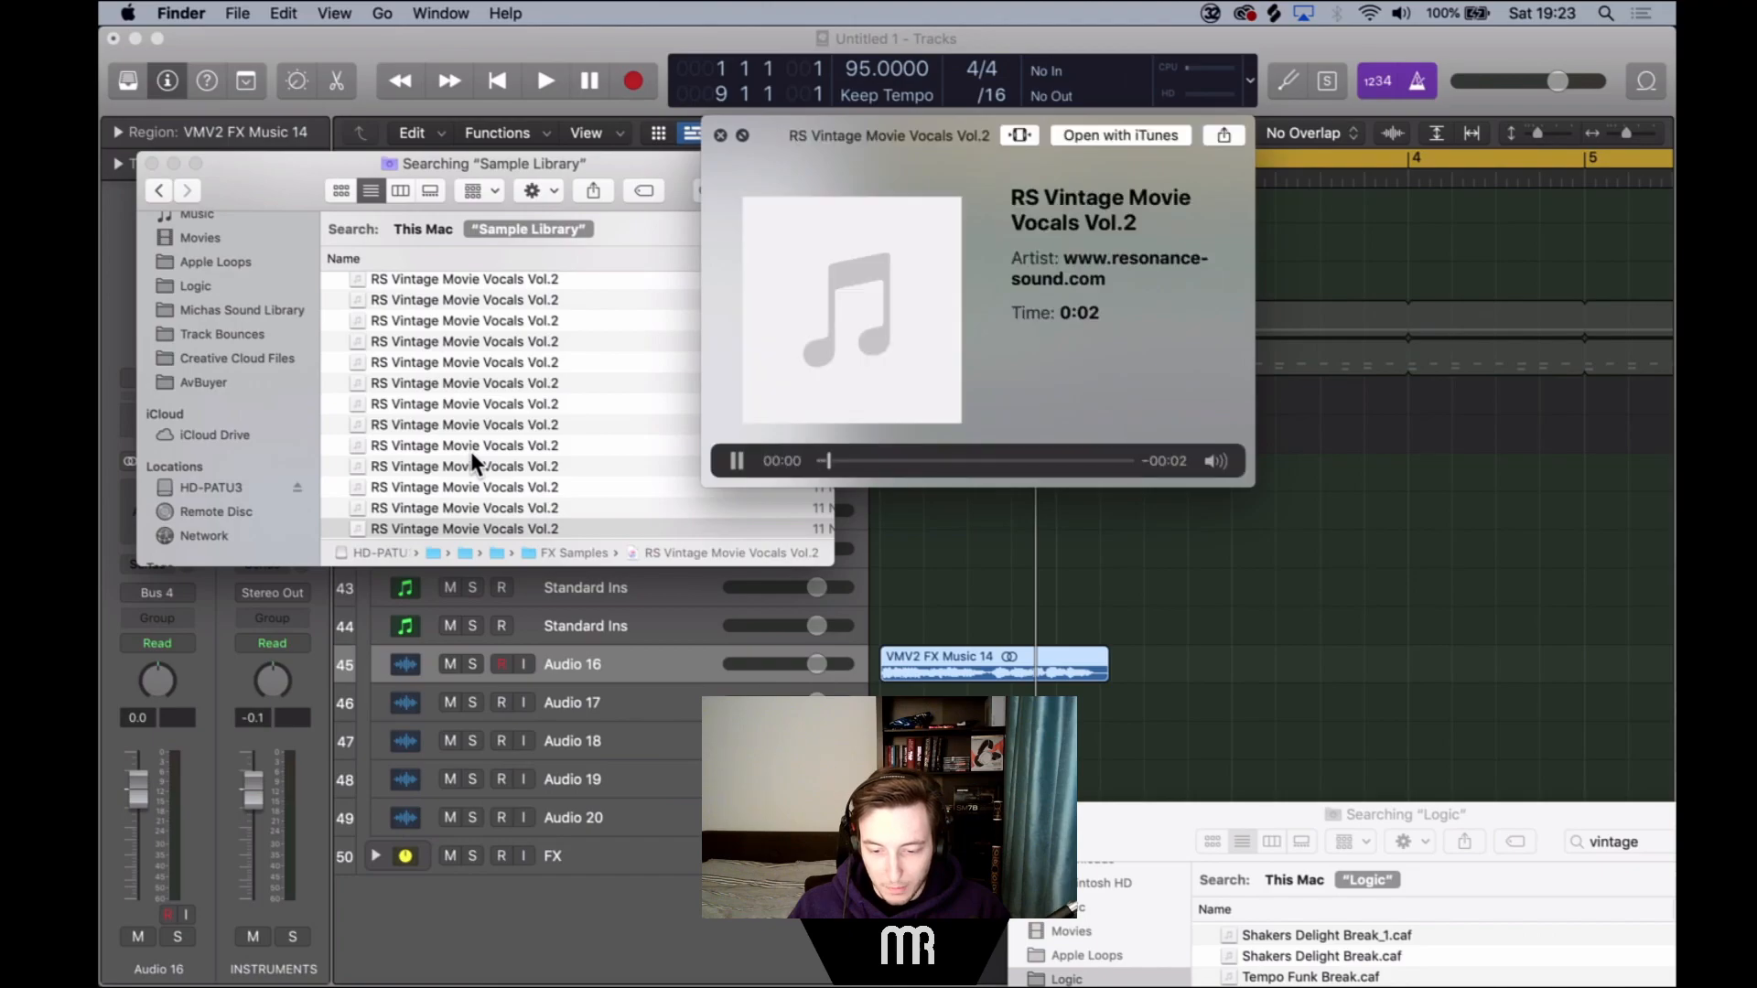
key(space)
key(space)
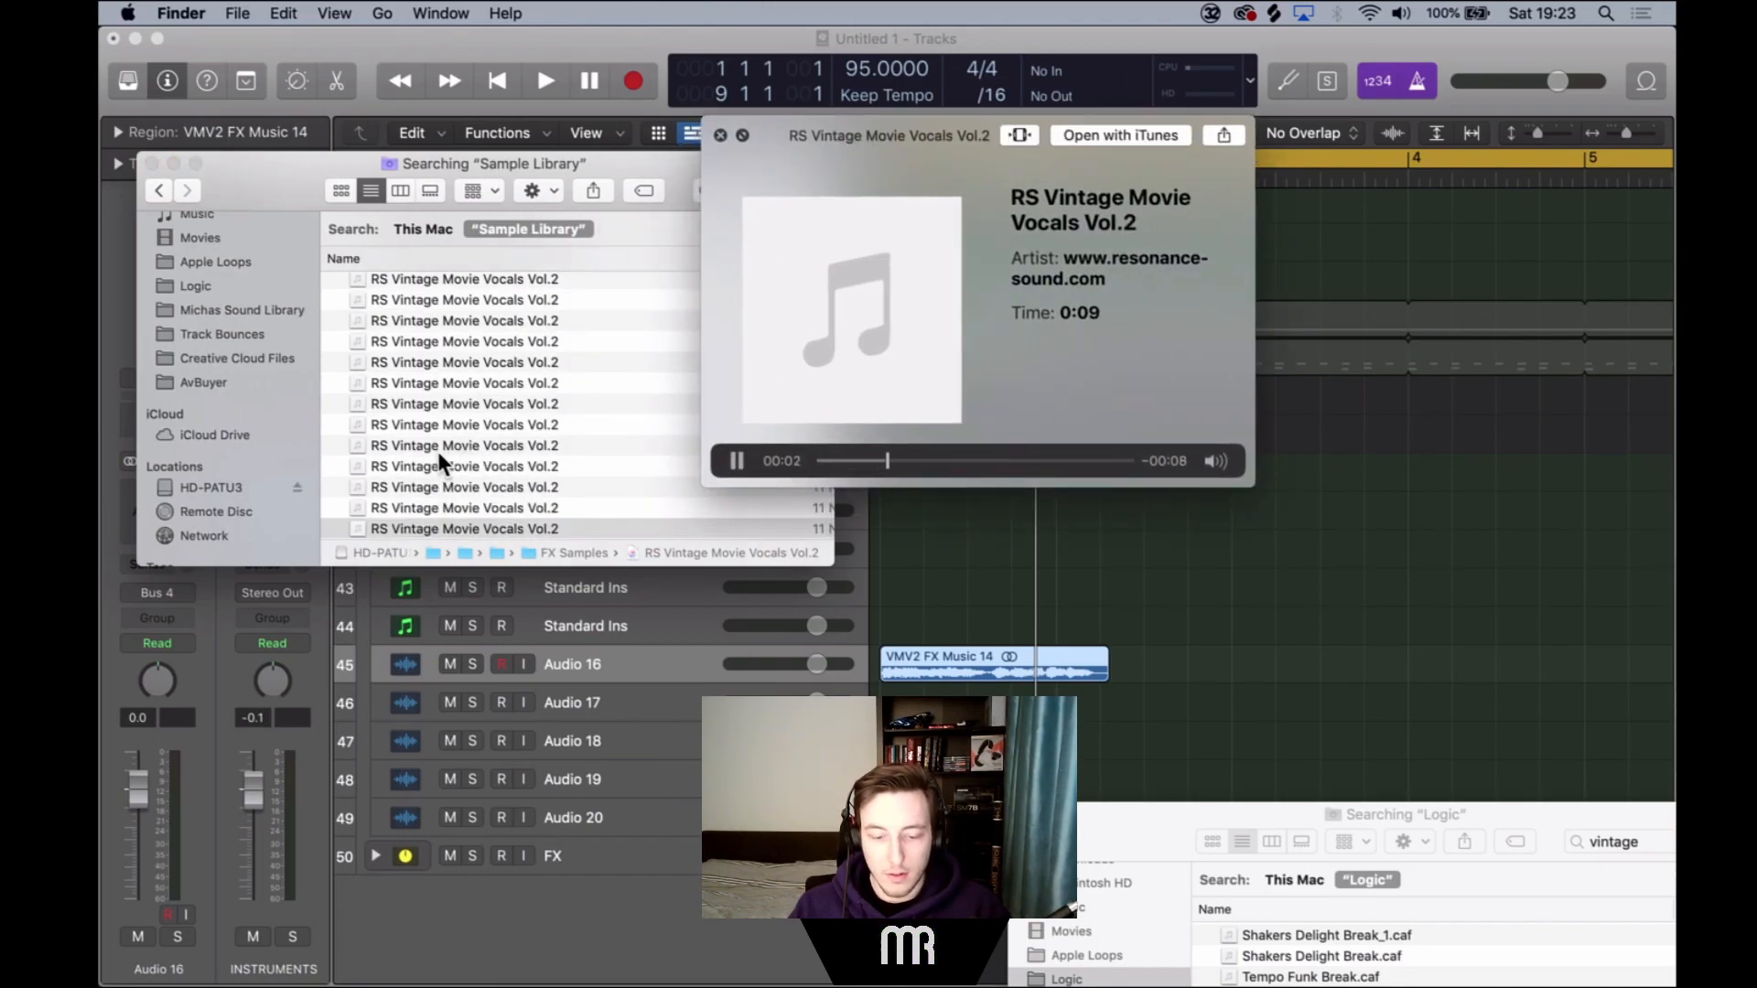
Import the VMV2 FX Music 01 sample onto the Audio 17 track at bar 1 and play it soloed in Logic Pro X.
scroll(452, 474, down, 2)
key(space)
drag(414, 519, 892, 691)
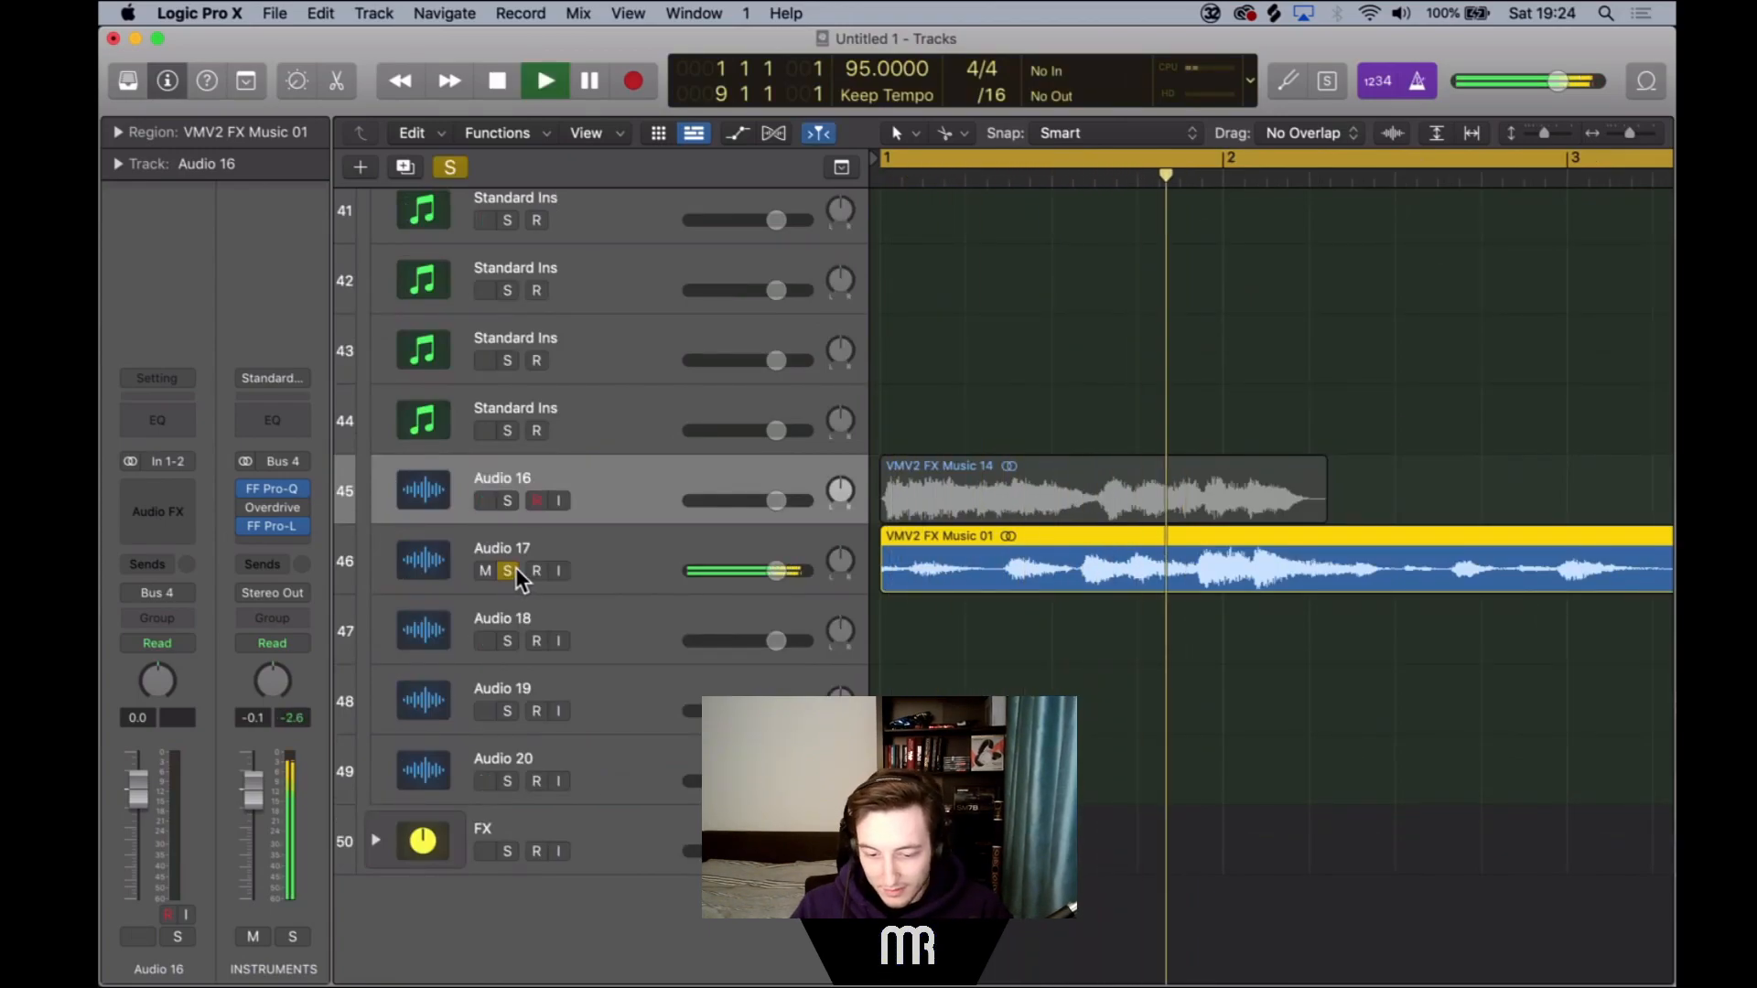
scroll(1140, 657, right, 3)
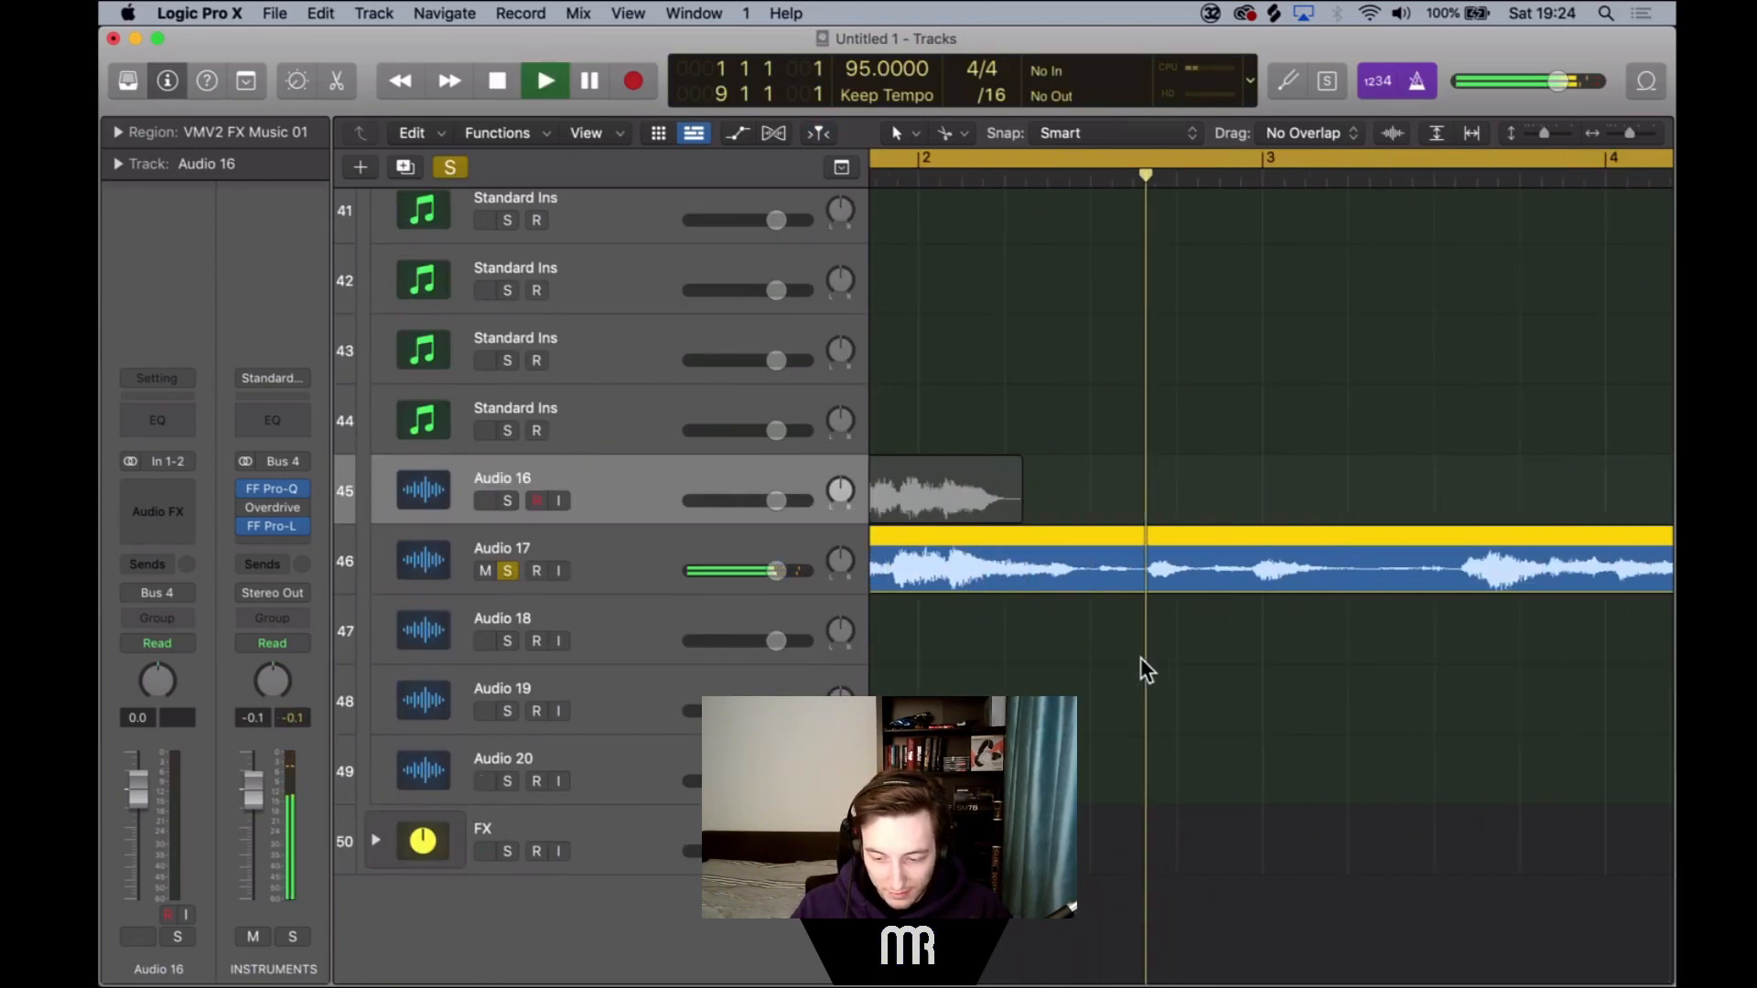
scroll(1140, 657, down, 5)
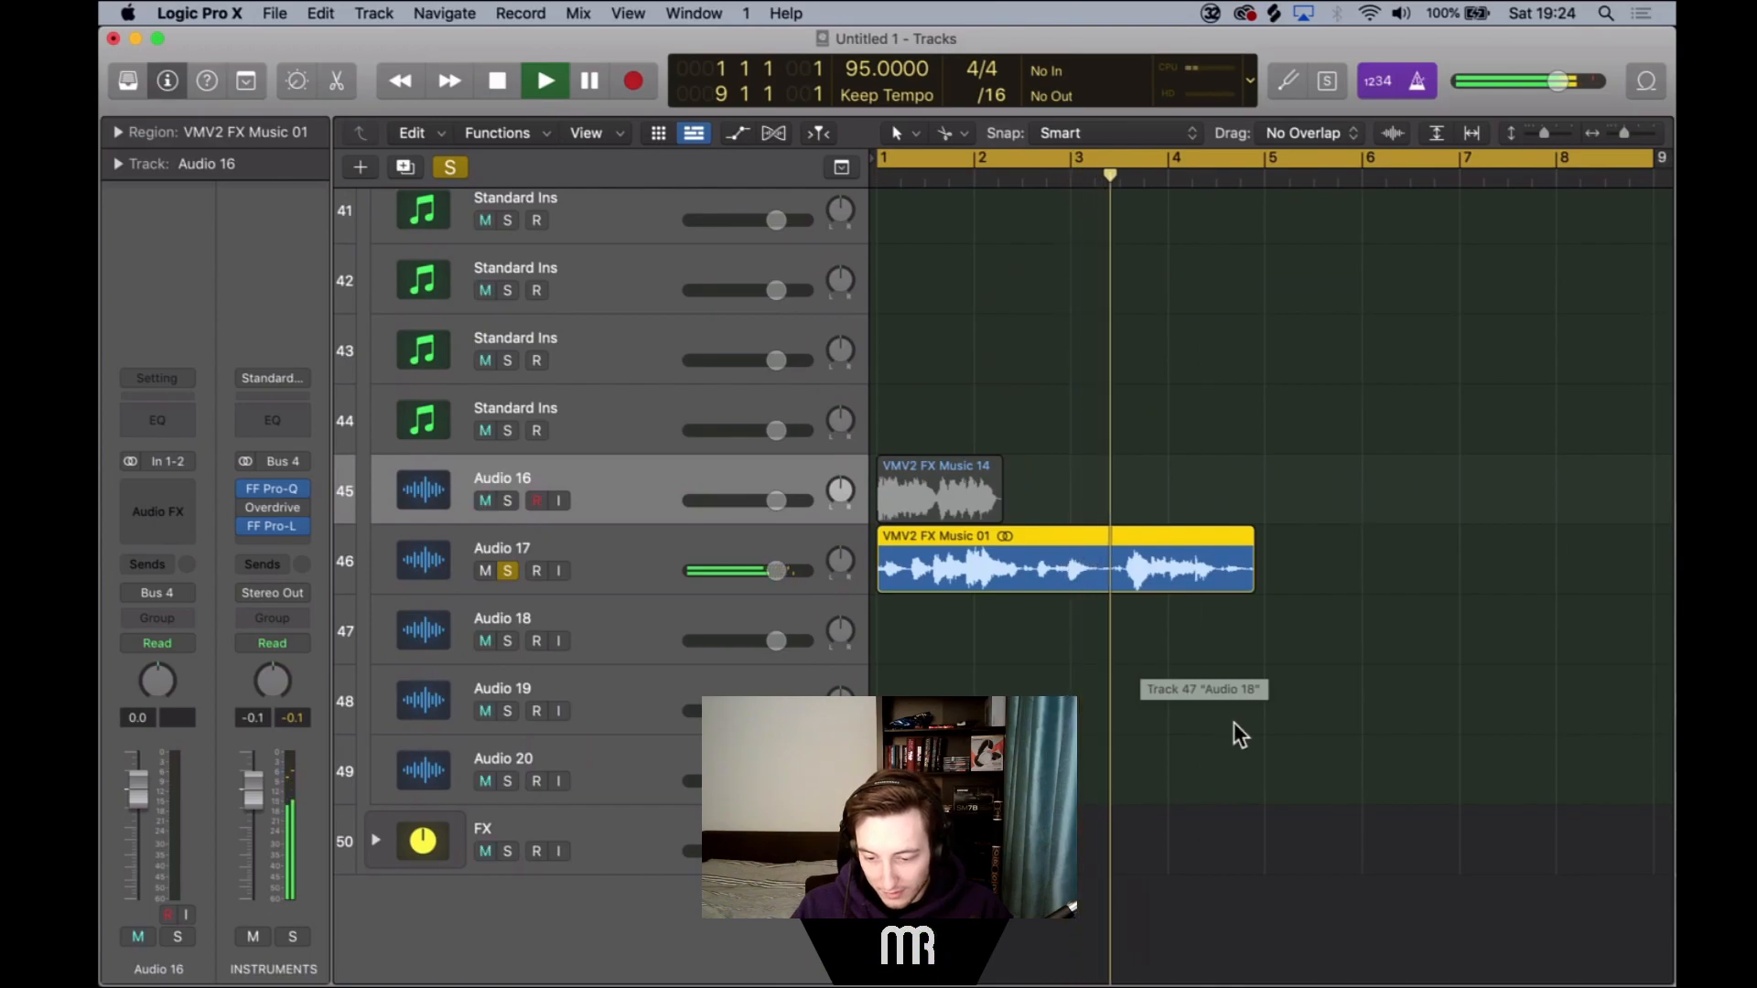
click(1272, 737)
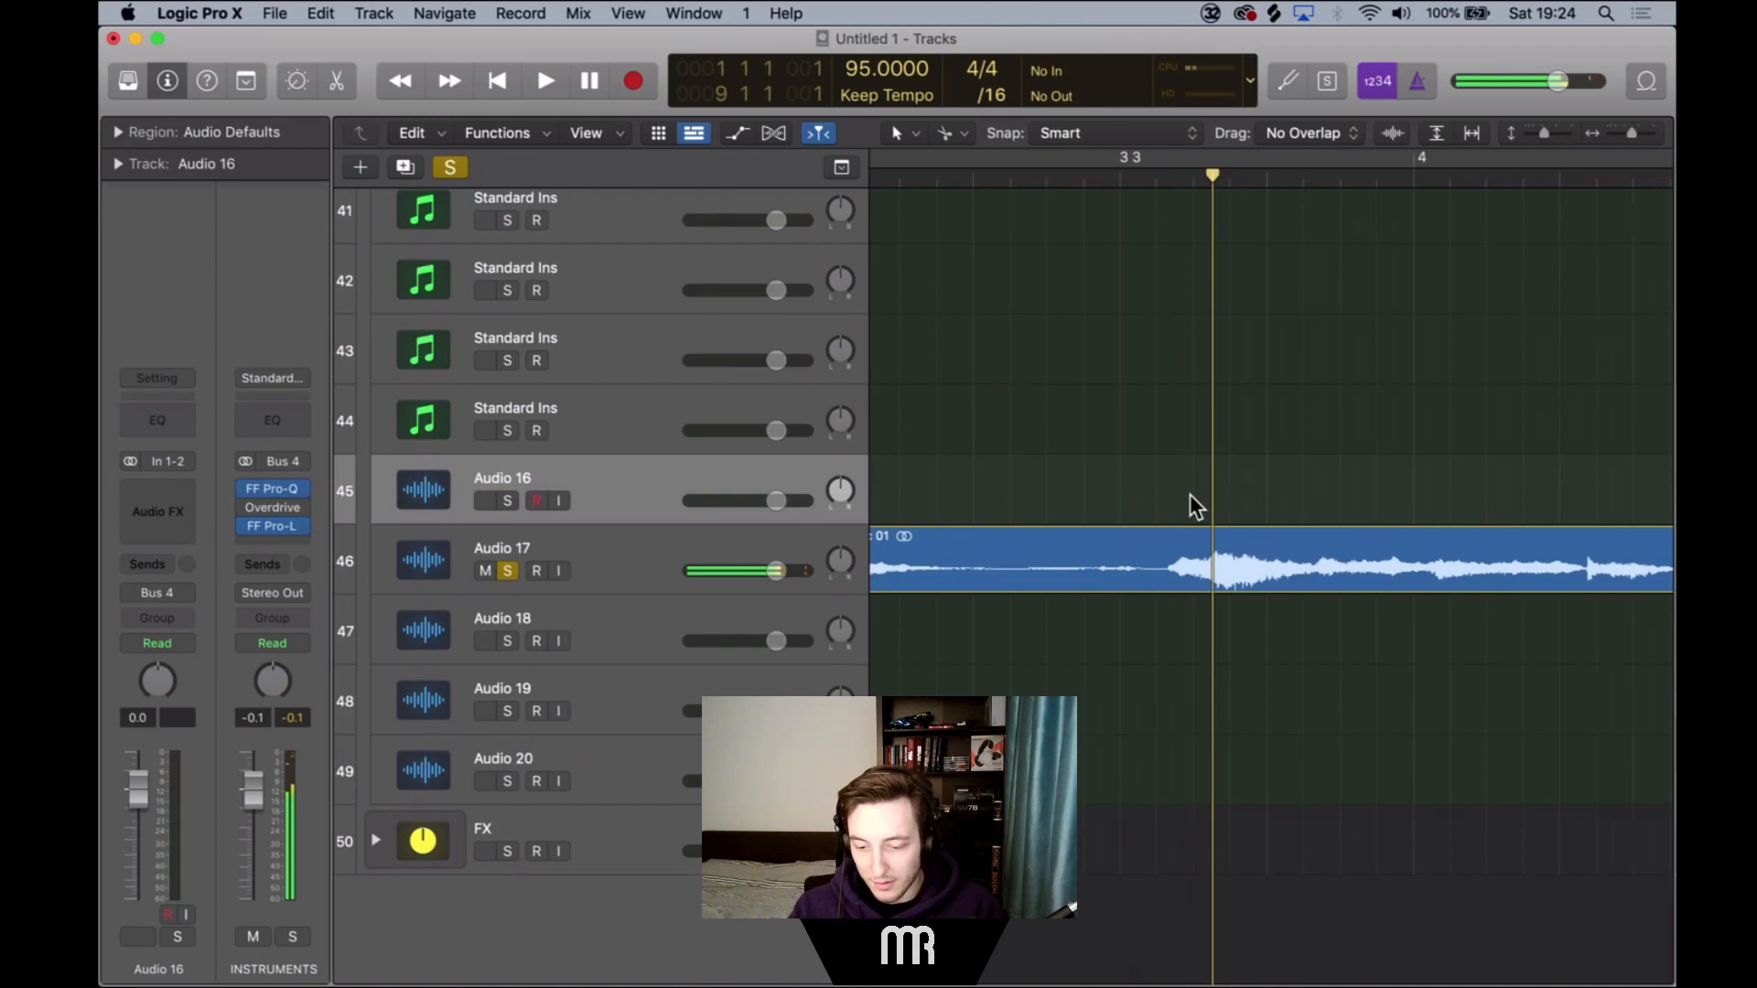
Split the VMV2 FX Music 01 region on Audio 17 just after bar 3 beat 3, where the loud note starts.
key(space)
scroll(1193, 505, left, 4)
scroll(1195, 506, right, 3)
scroll(1195, 506, right, 2)
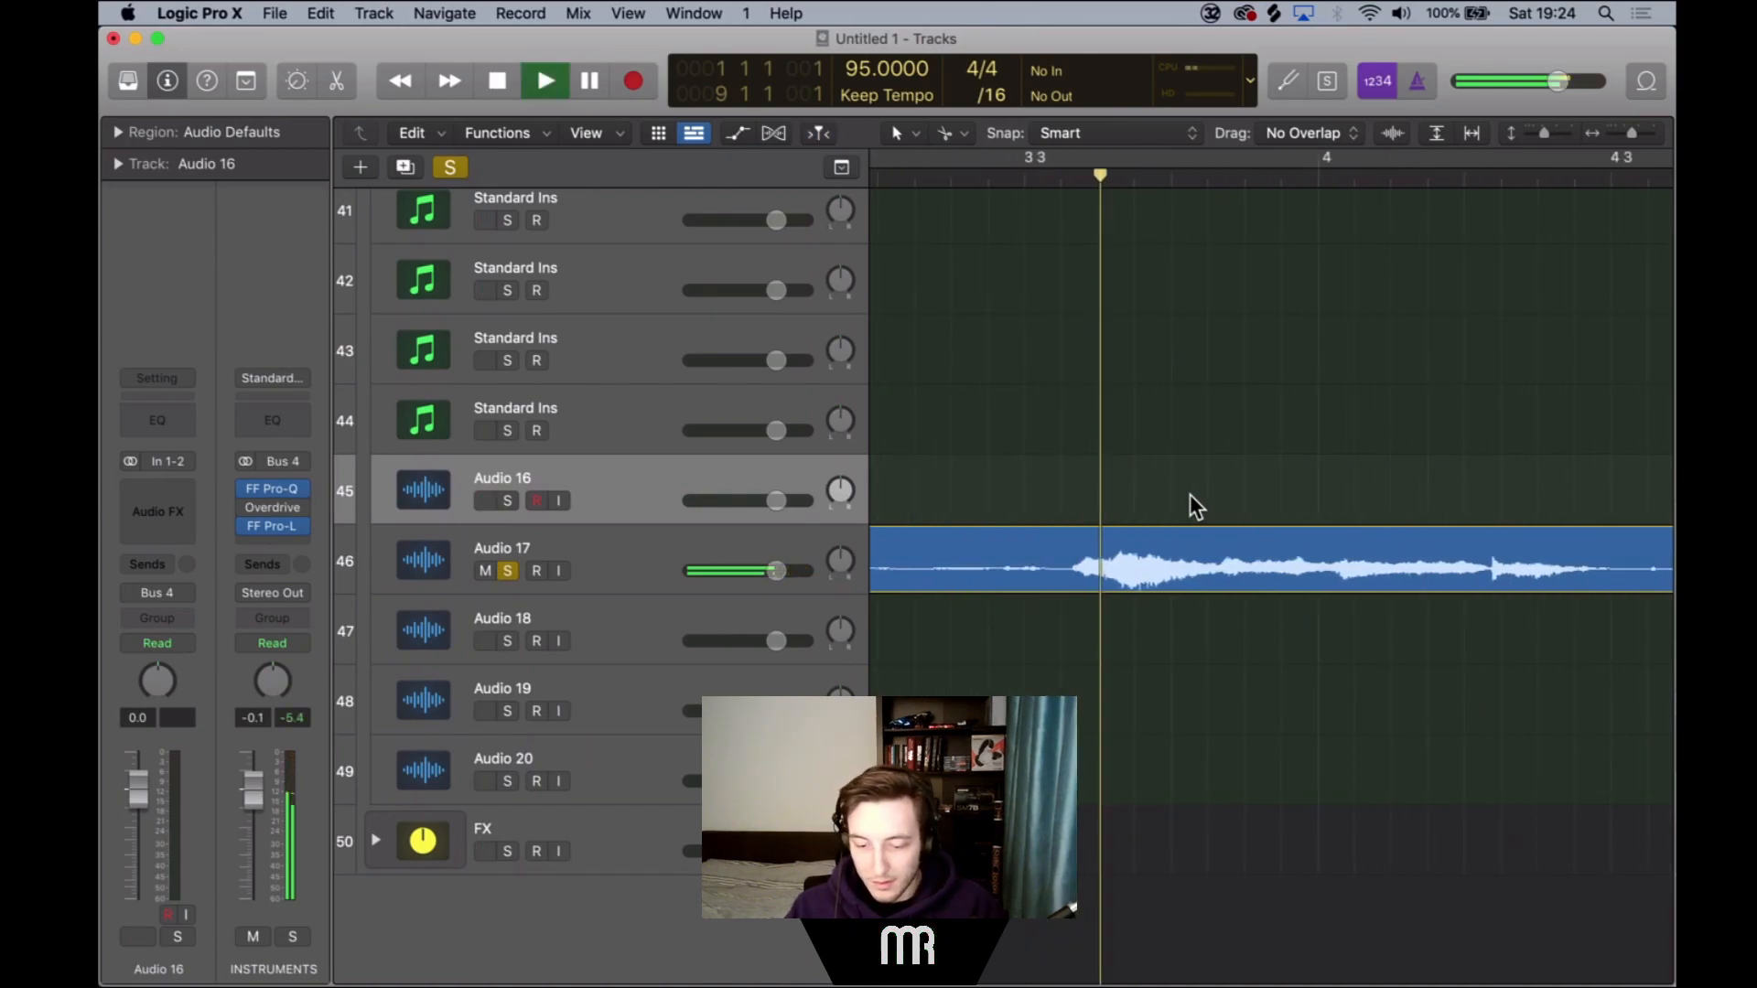
key(space)
click(1076, 575)
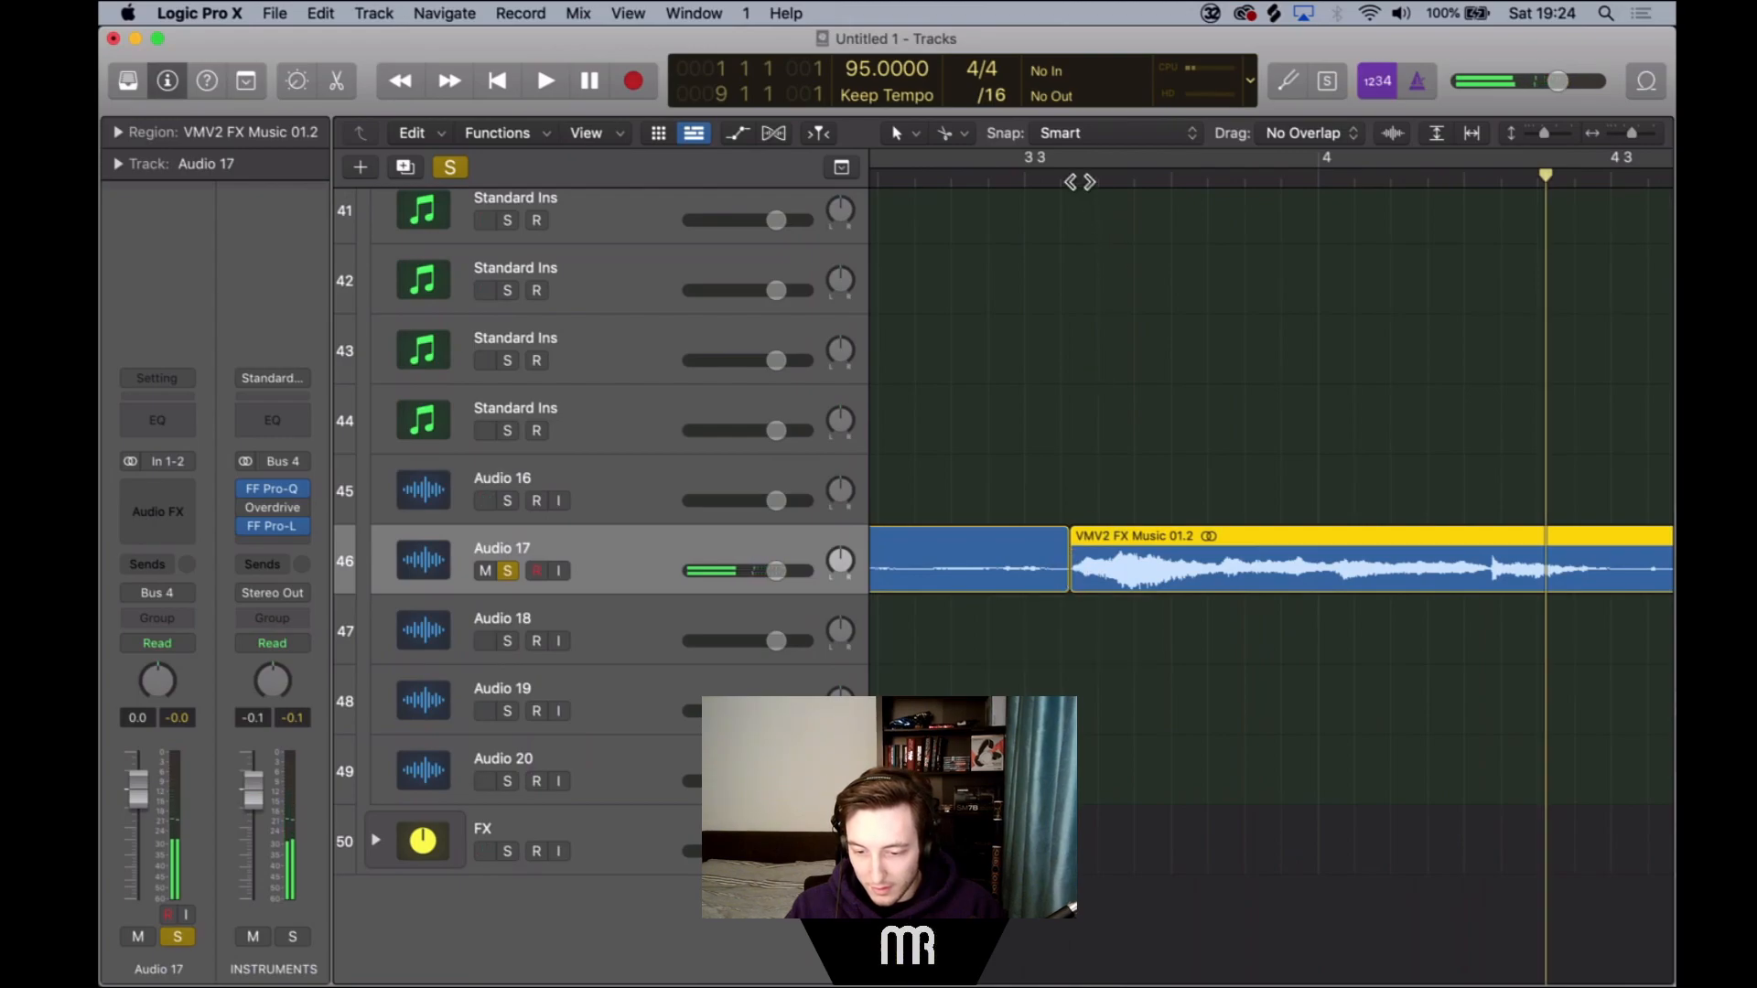
Move the split-off region to the soloed Audio 18 track at bar 5 and split it at about beat 2.
click(1084, 182)
key(space)
scroll(1101, 215, right, 2)
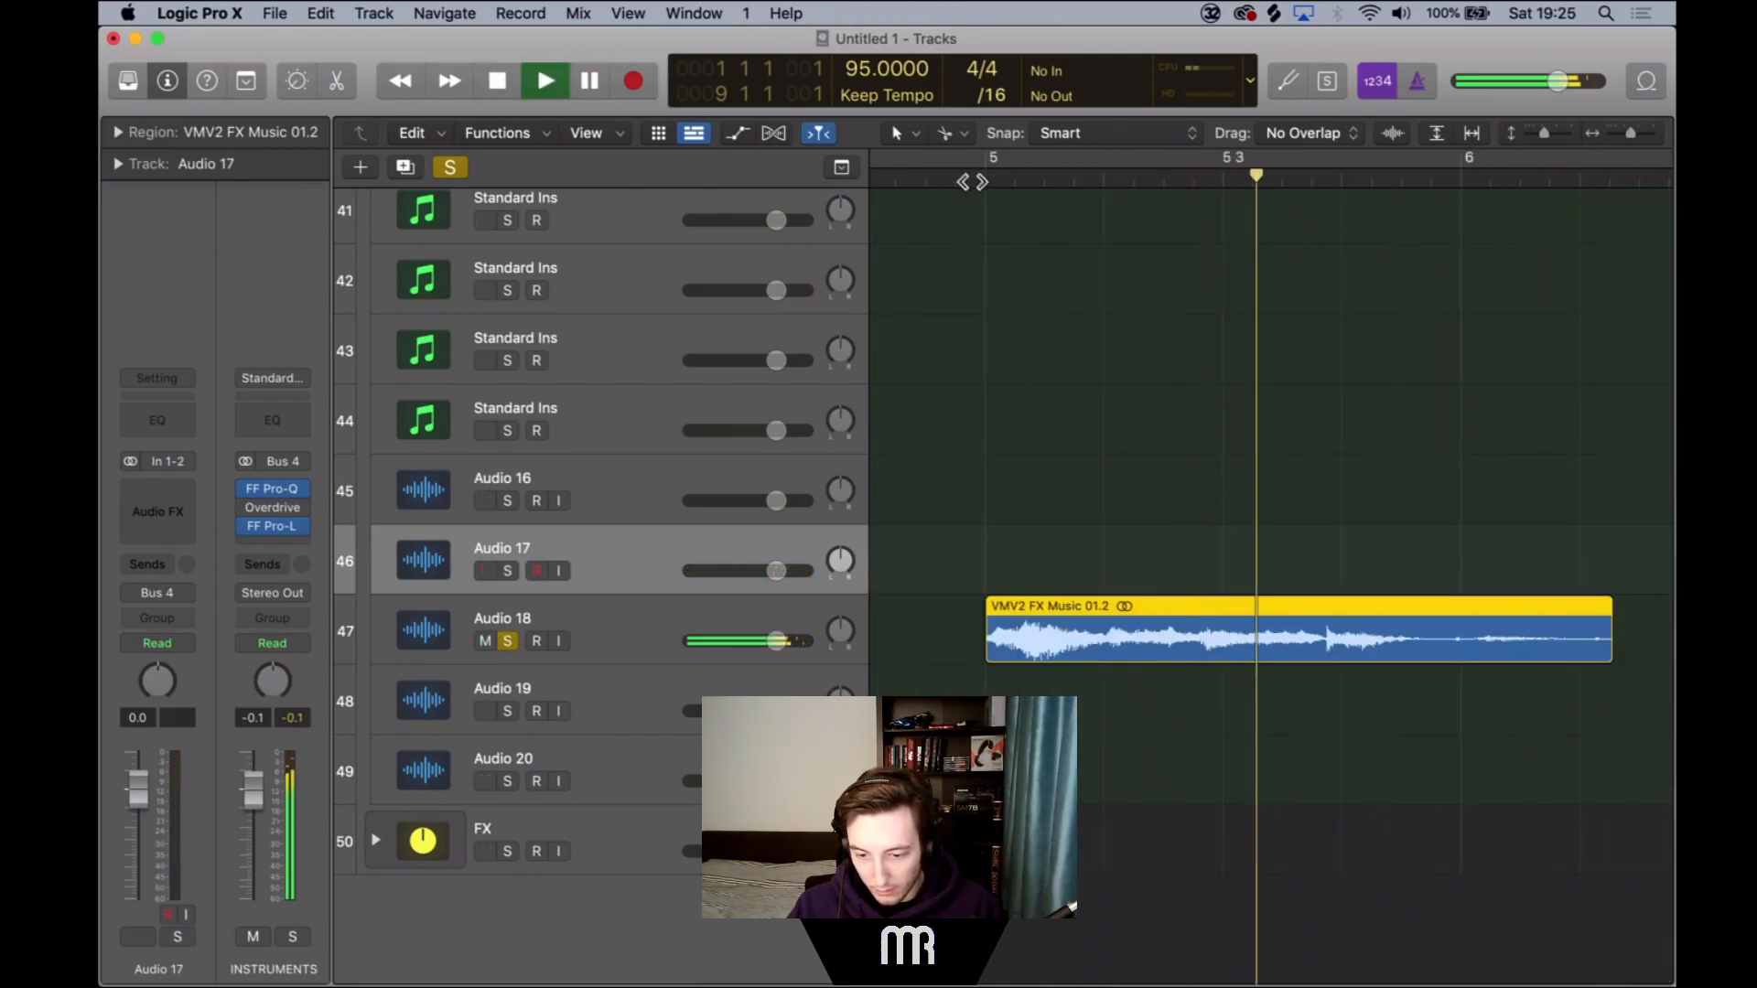
click(973, 182)
key(space)
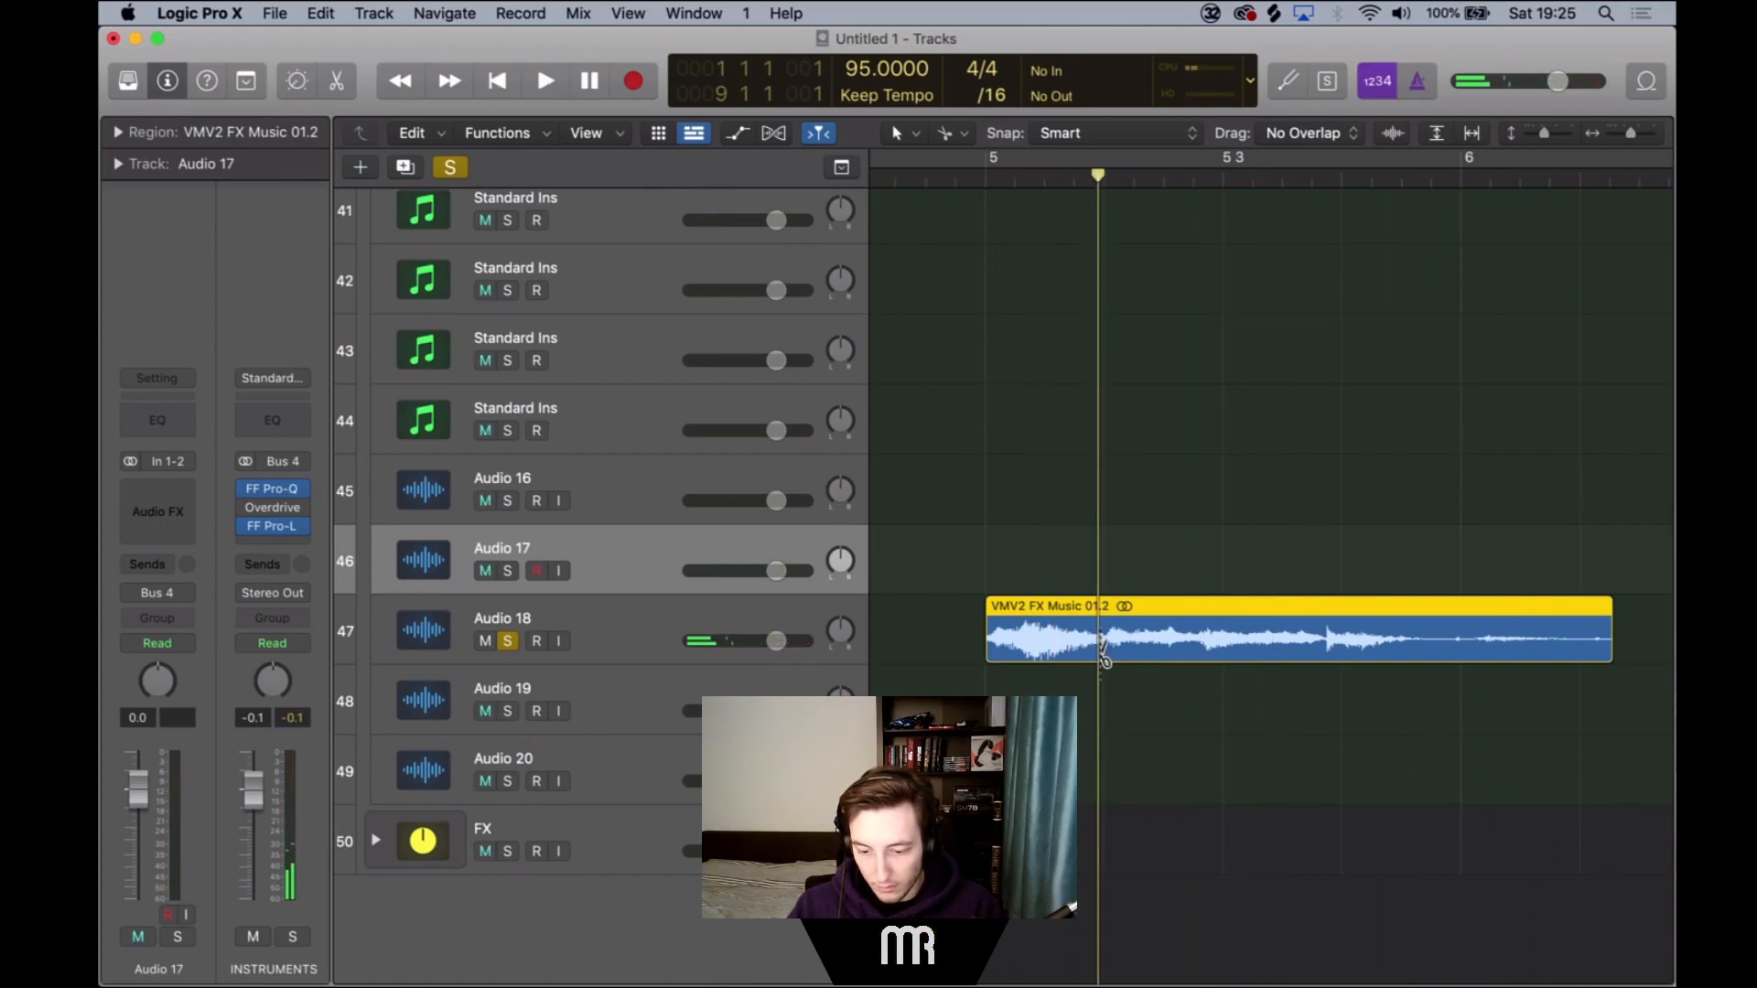
click(1103, 650)
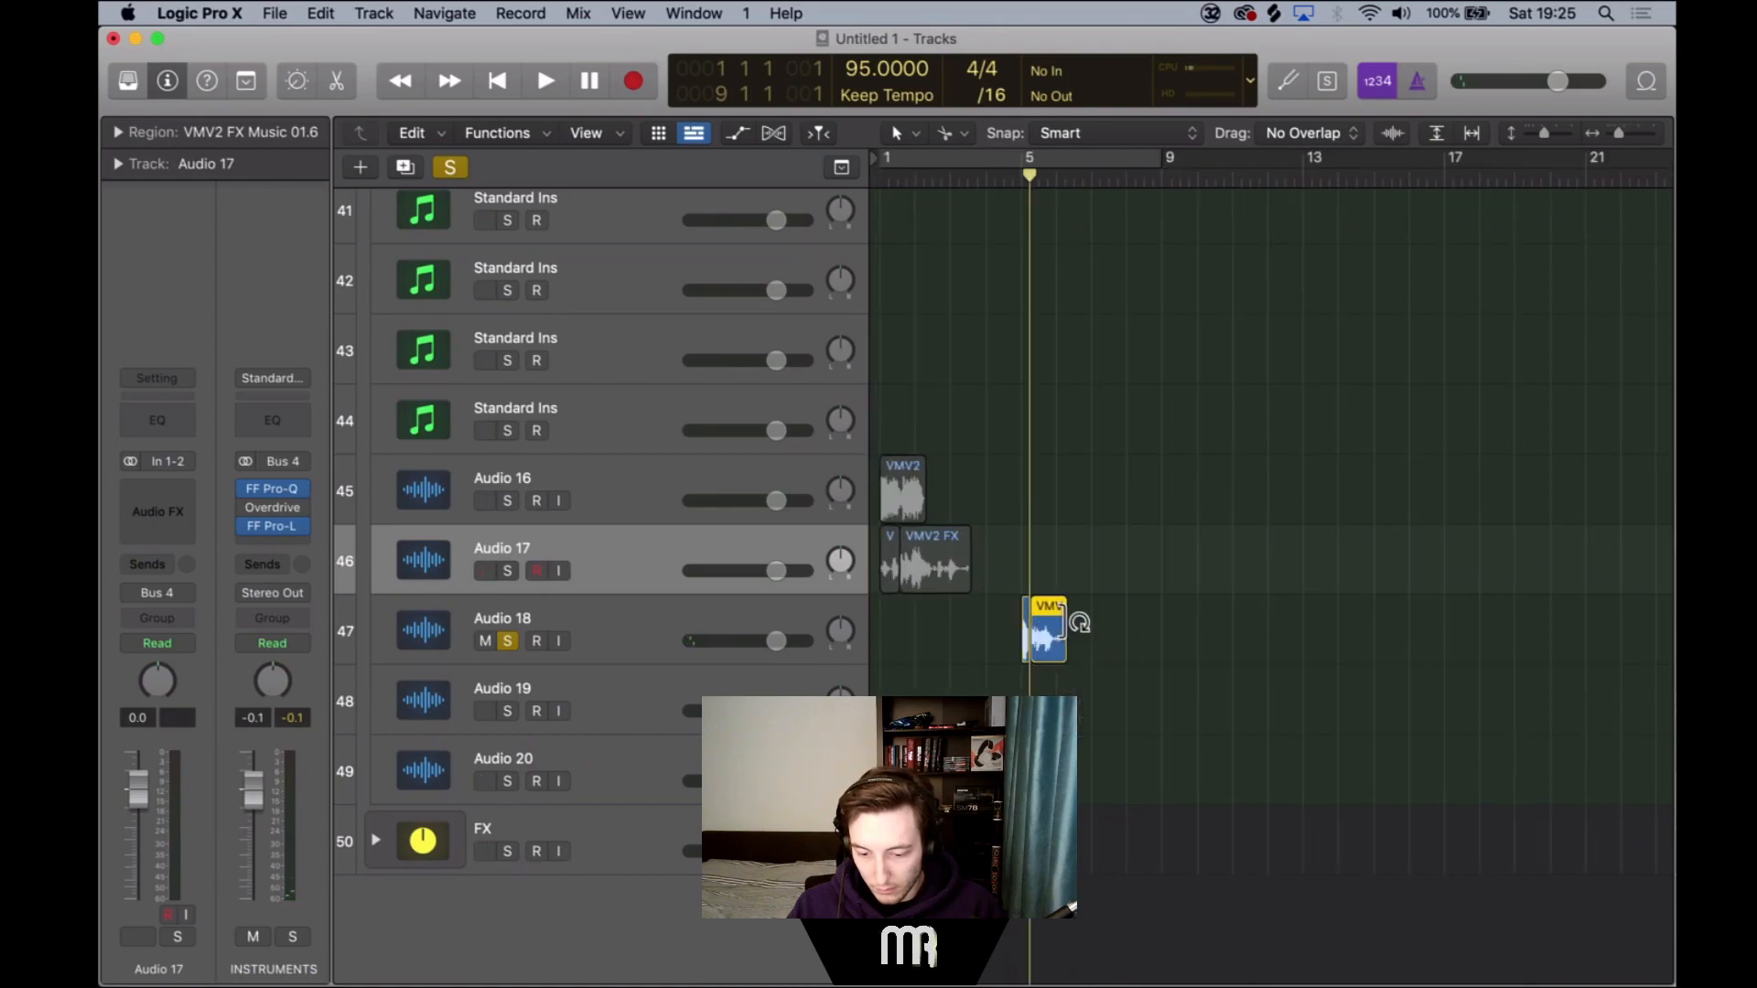
Move the tail piece on Audio 18 to bar 8 and loop the first slice from bar 5 up to it.
key(super+Right)
key(super+Right)
key(super+Right)
key(super+Right)
drag(1079, 629, 1497, 642)
click(1006, 640)
key(l)
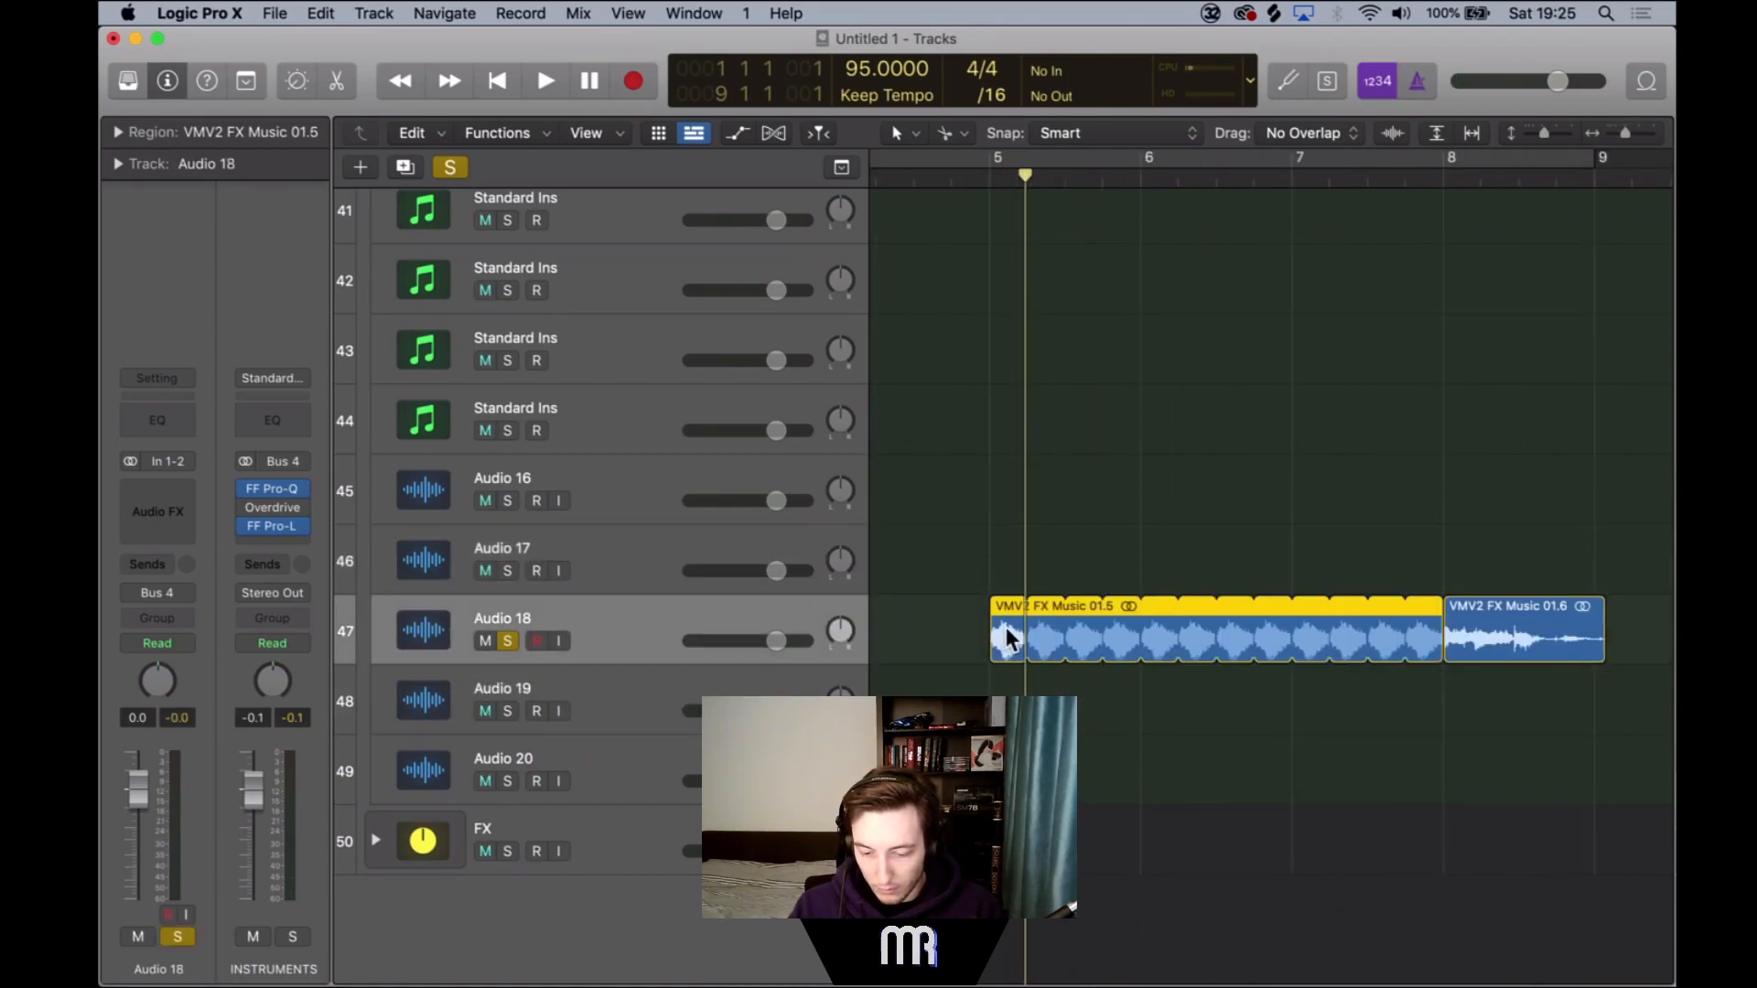
Play the looped slice from bar 5, then cut the loop back to bar 6 and delete the tail region at bar 8.
key(space)
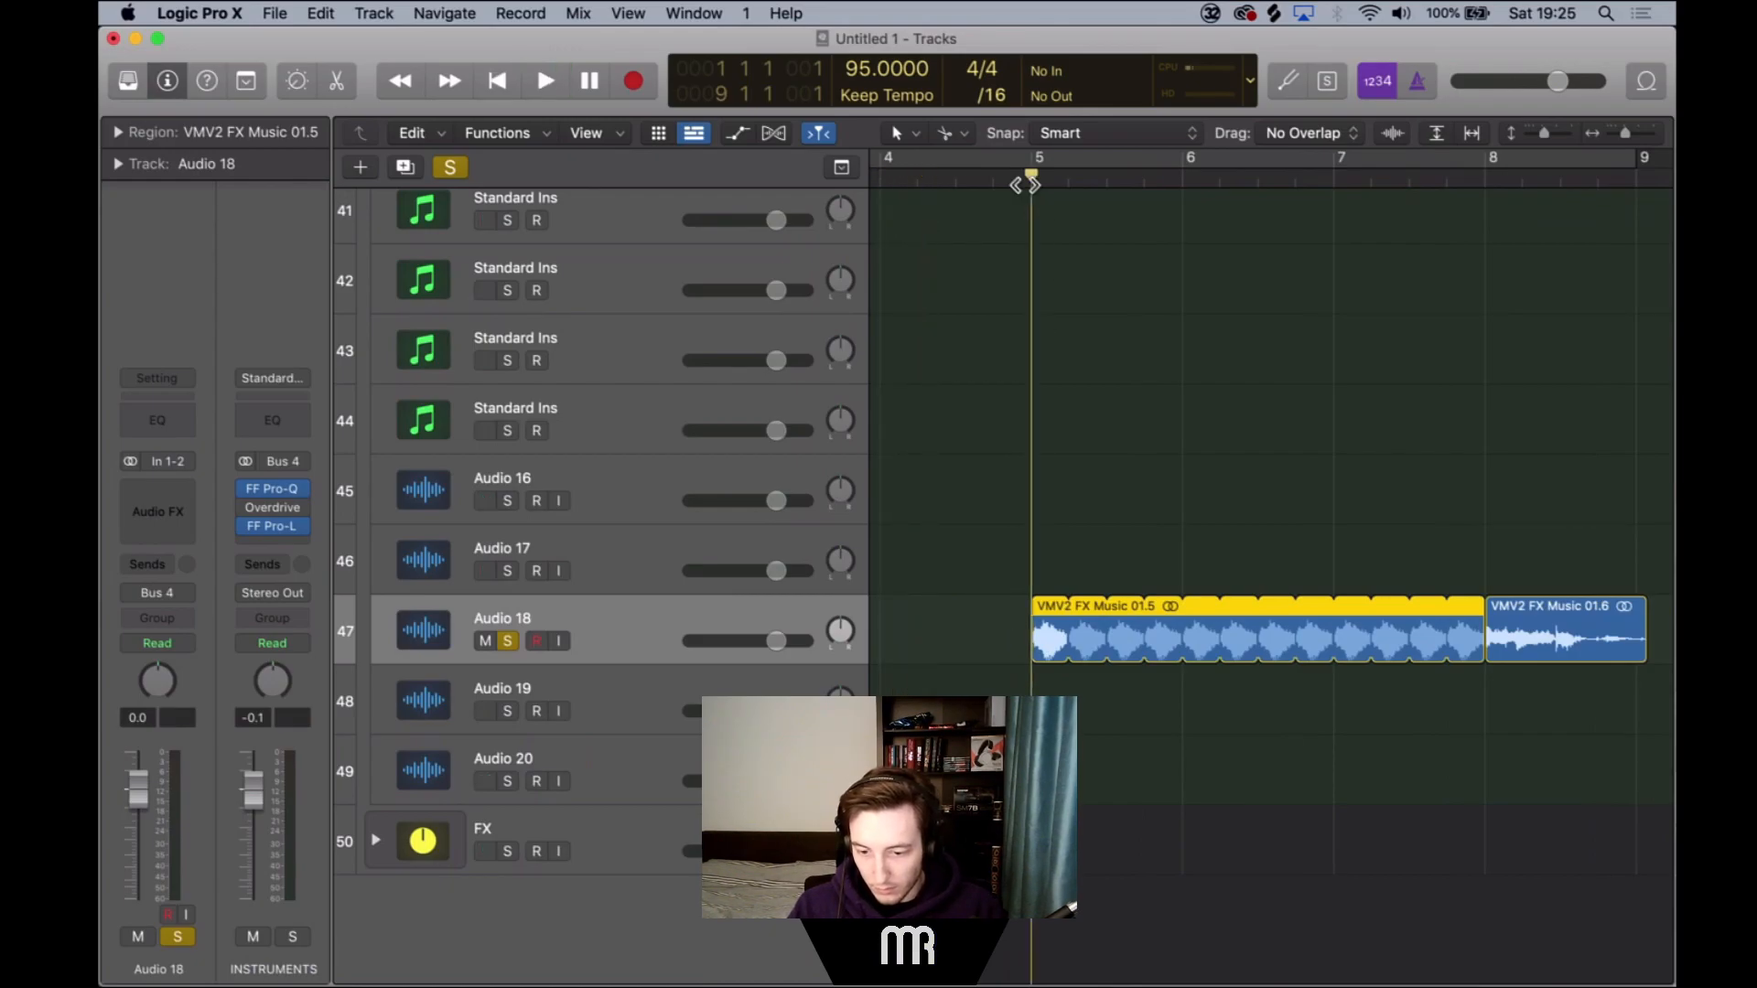
key(space)
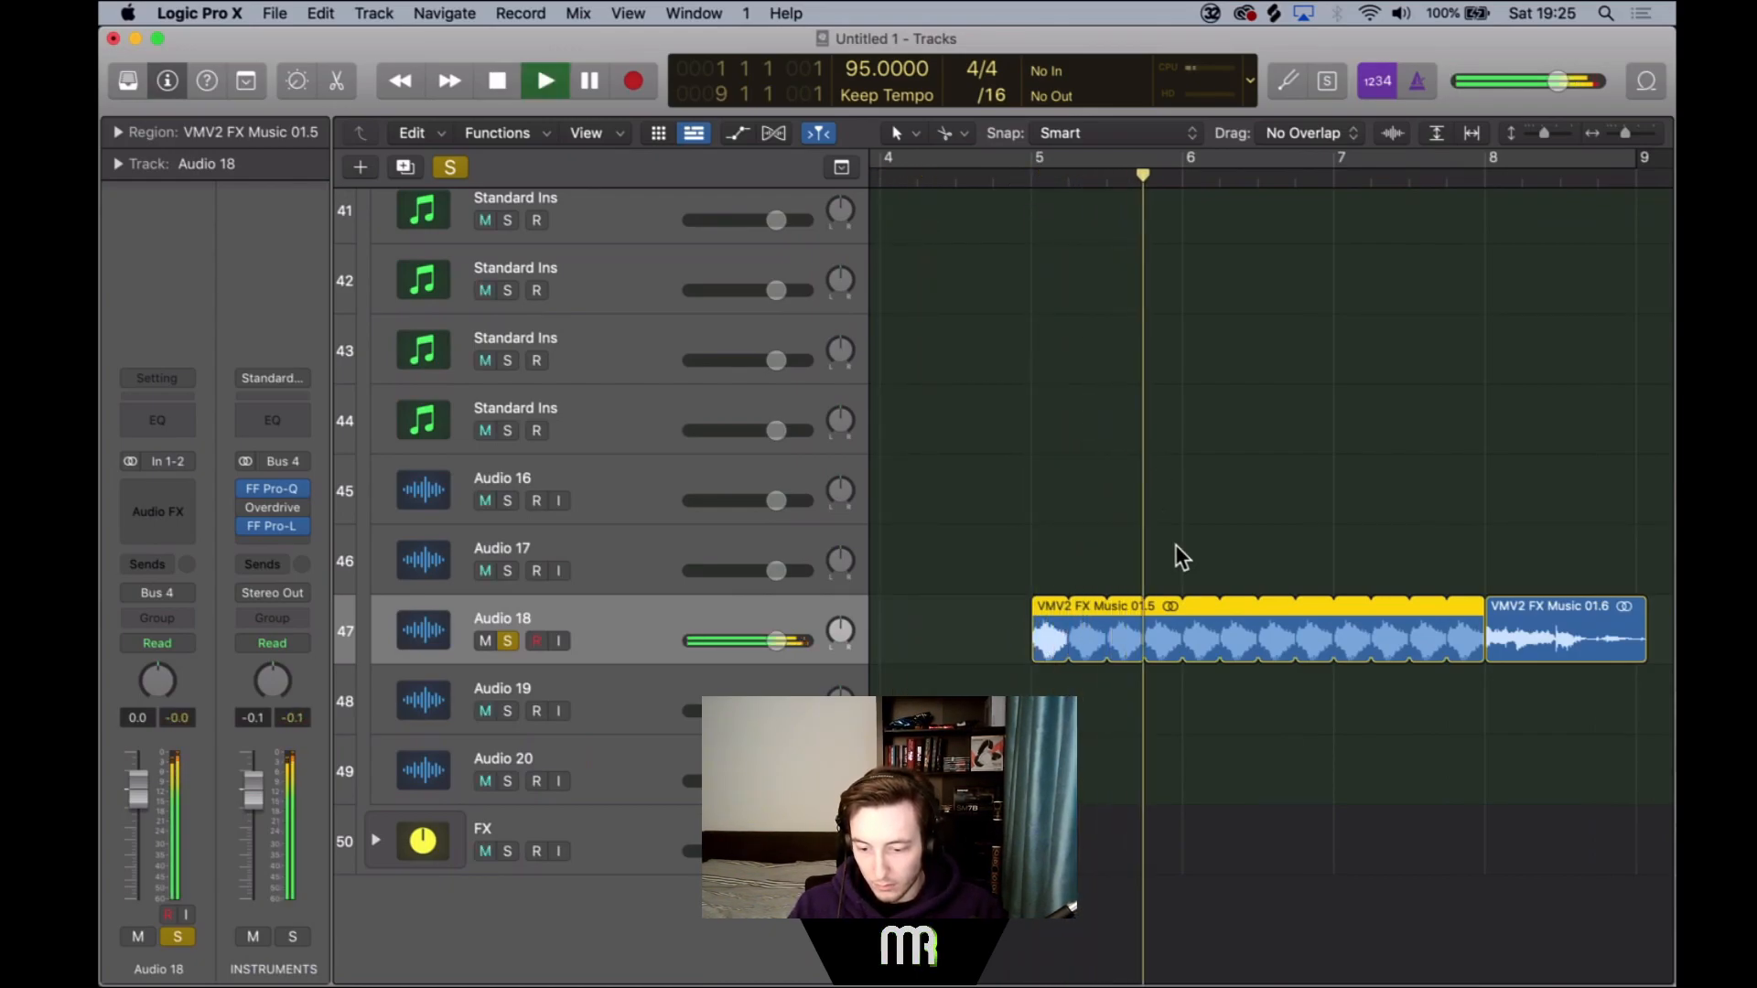
key(space)
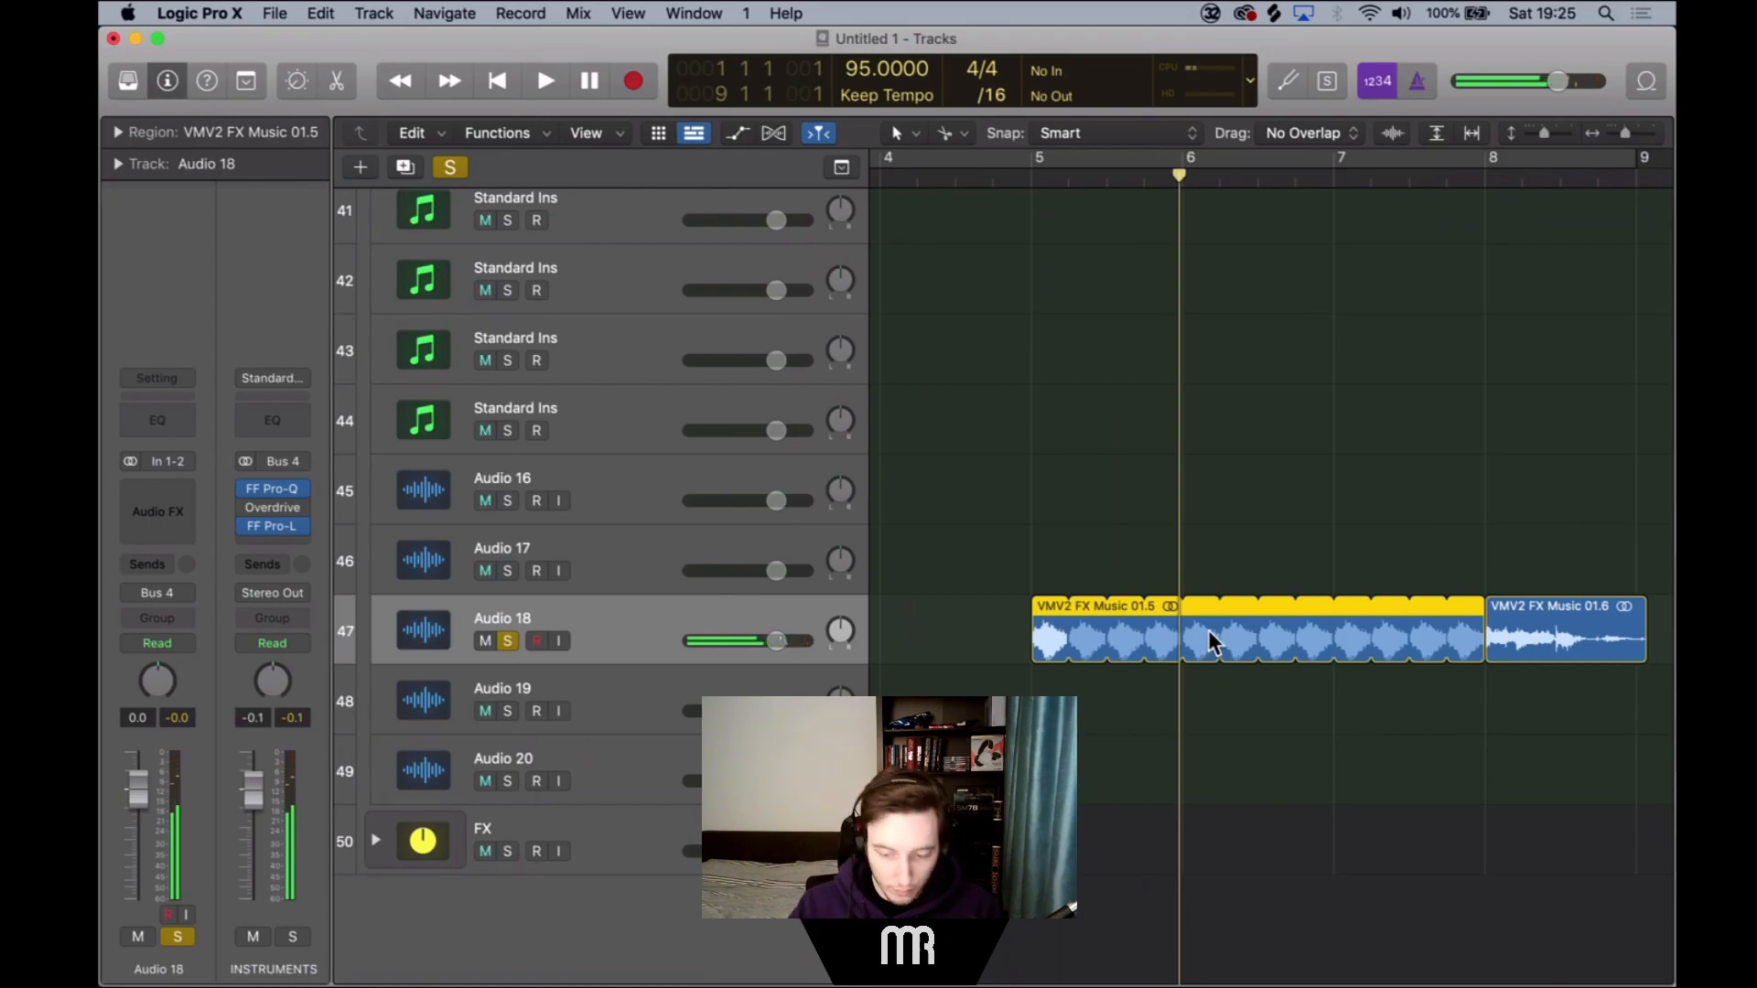
click(1216, 643)
click(1228, 636)
key(Delete)
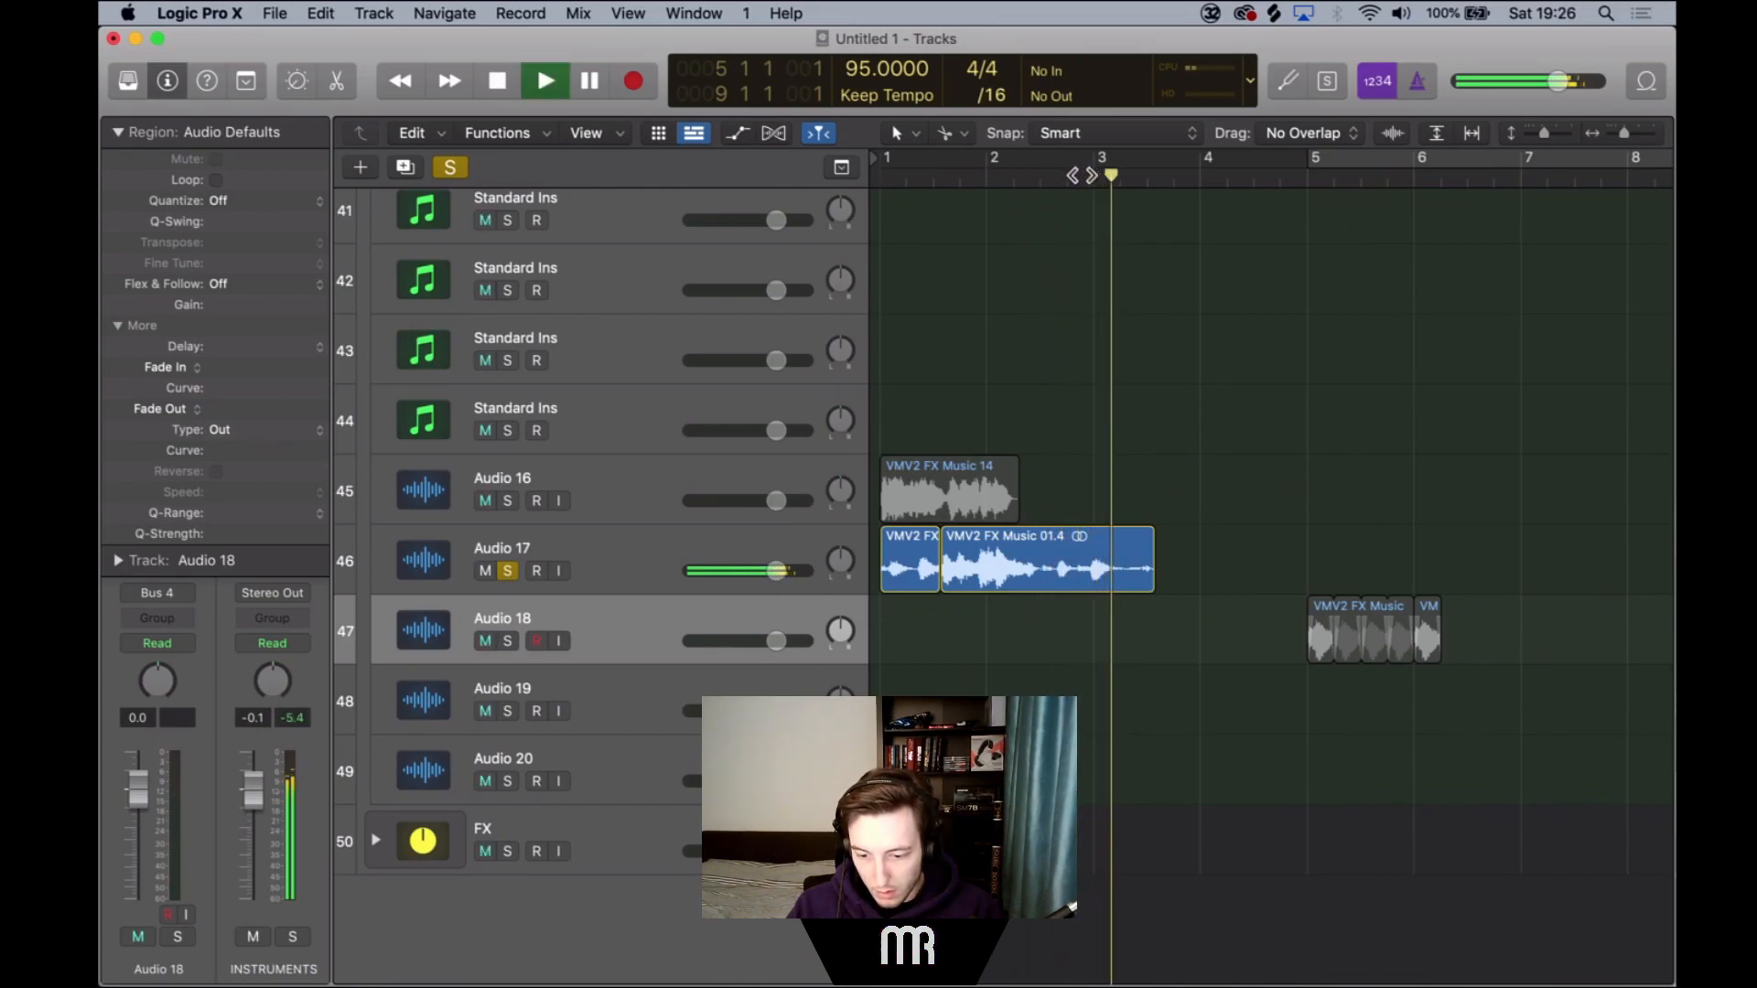
Split the VMV2 FX Music 01.4 region on Audio 17 just before bar 3 and move the new end piece to bar 6.
key(space)
scroll(1074, 175, up, 5)
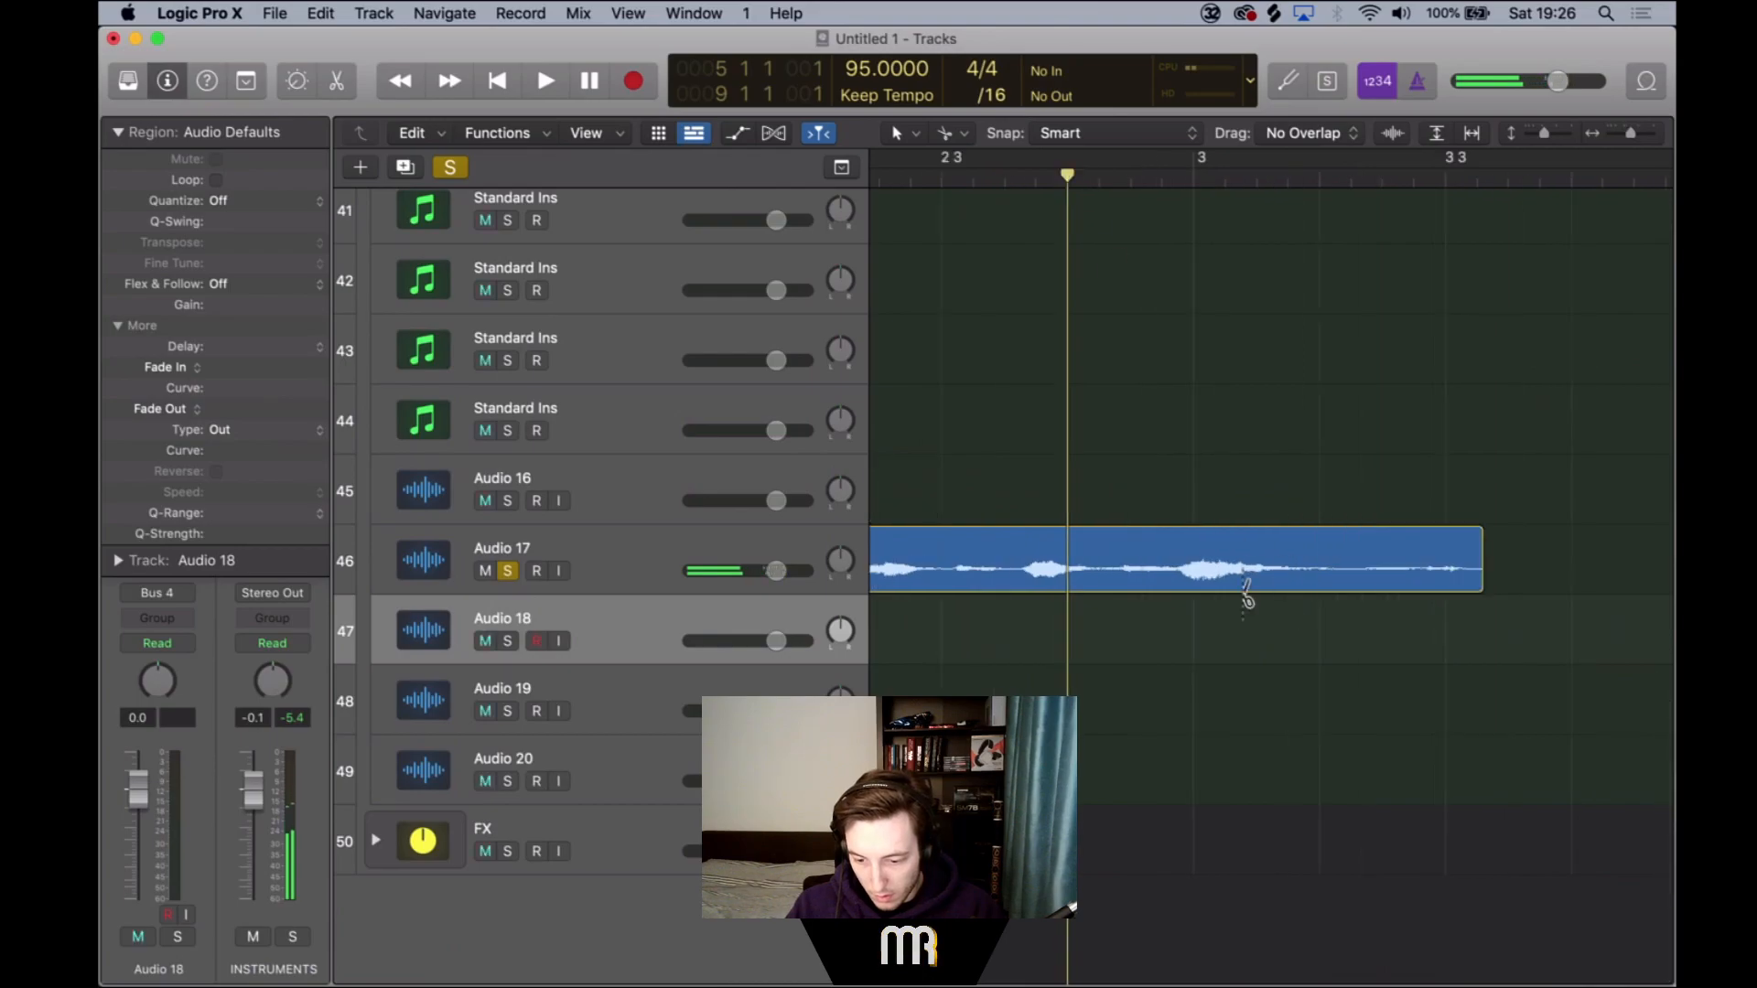
drag(1186, 577, 1176, 577)
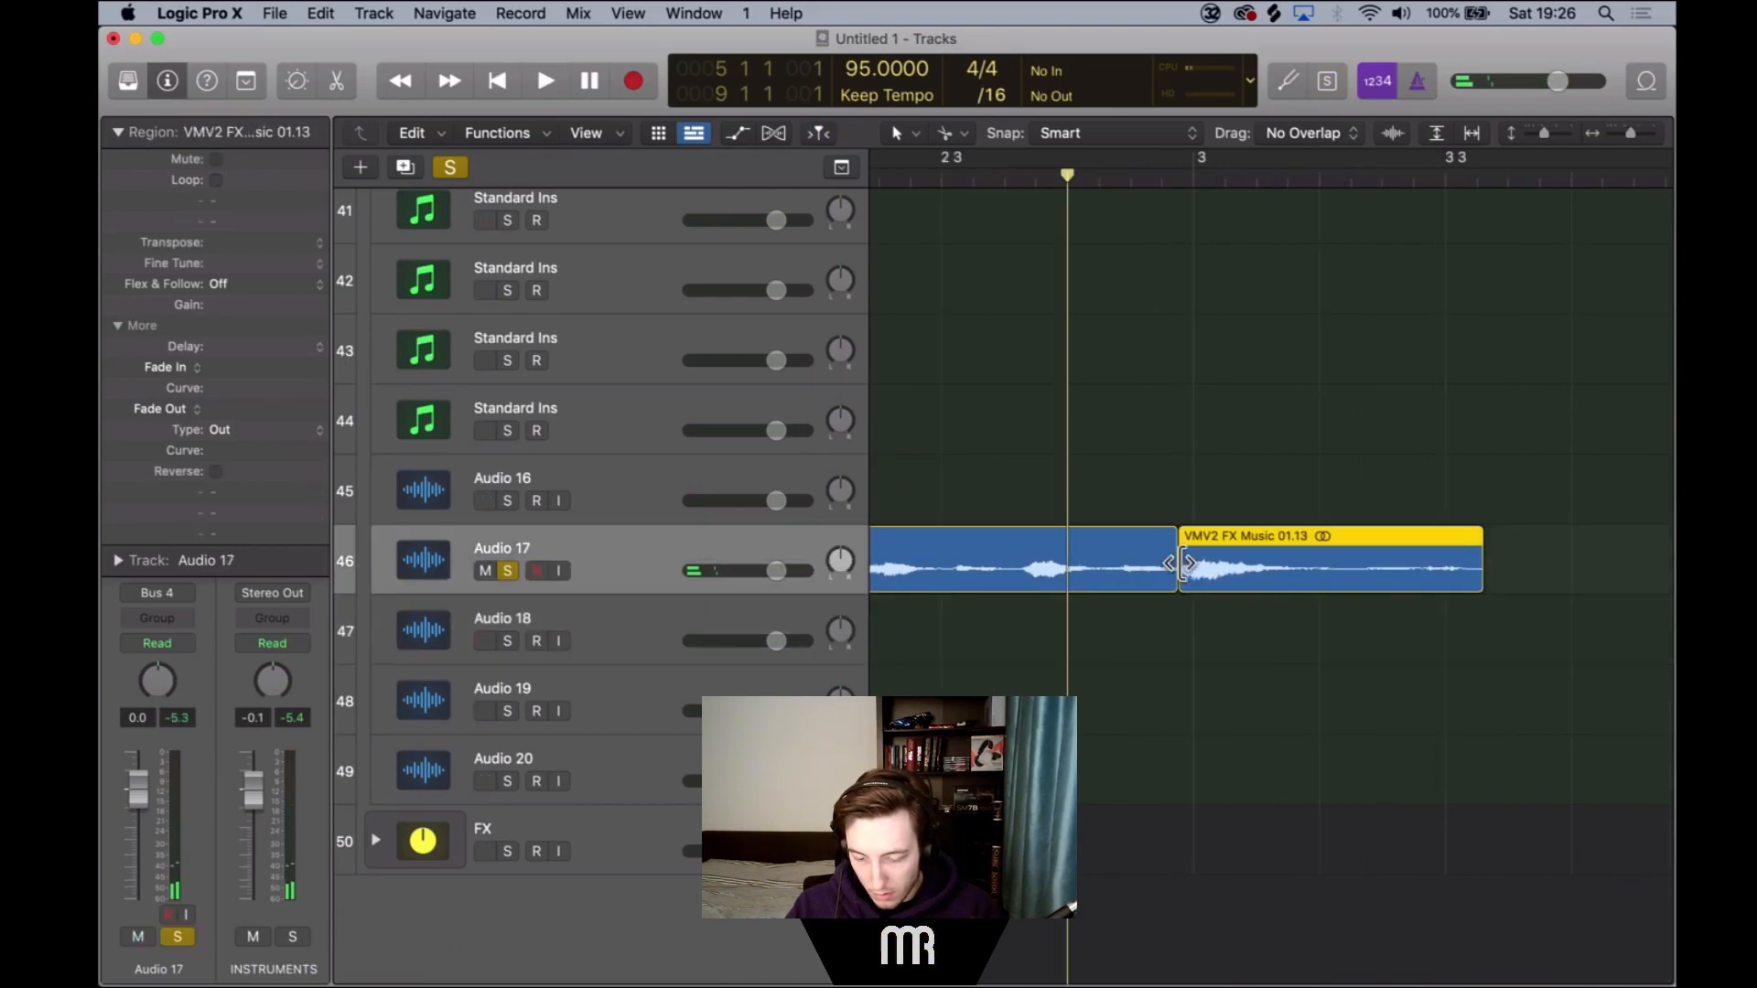
scroll(1184, 567, down, 5)
scroll(1184, 565, right, 5)
drag(1006, 534, 1367, 553)
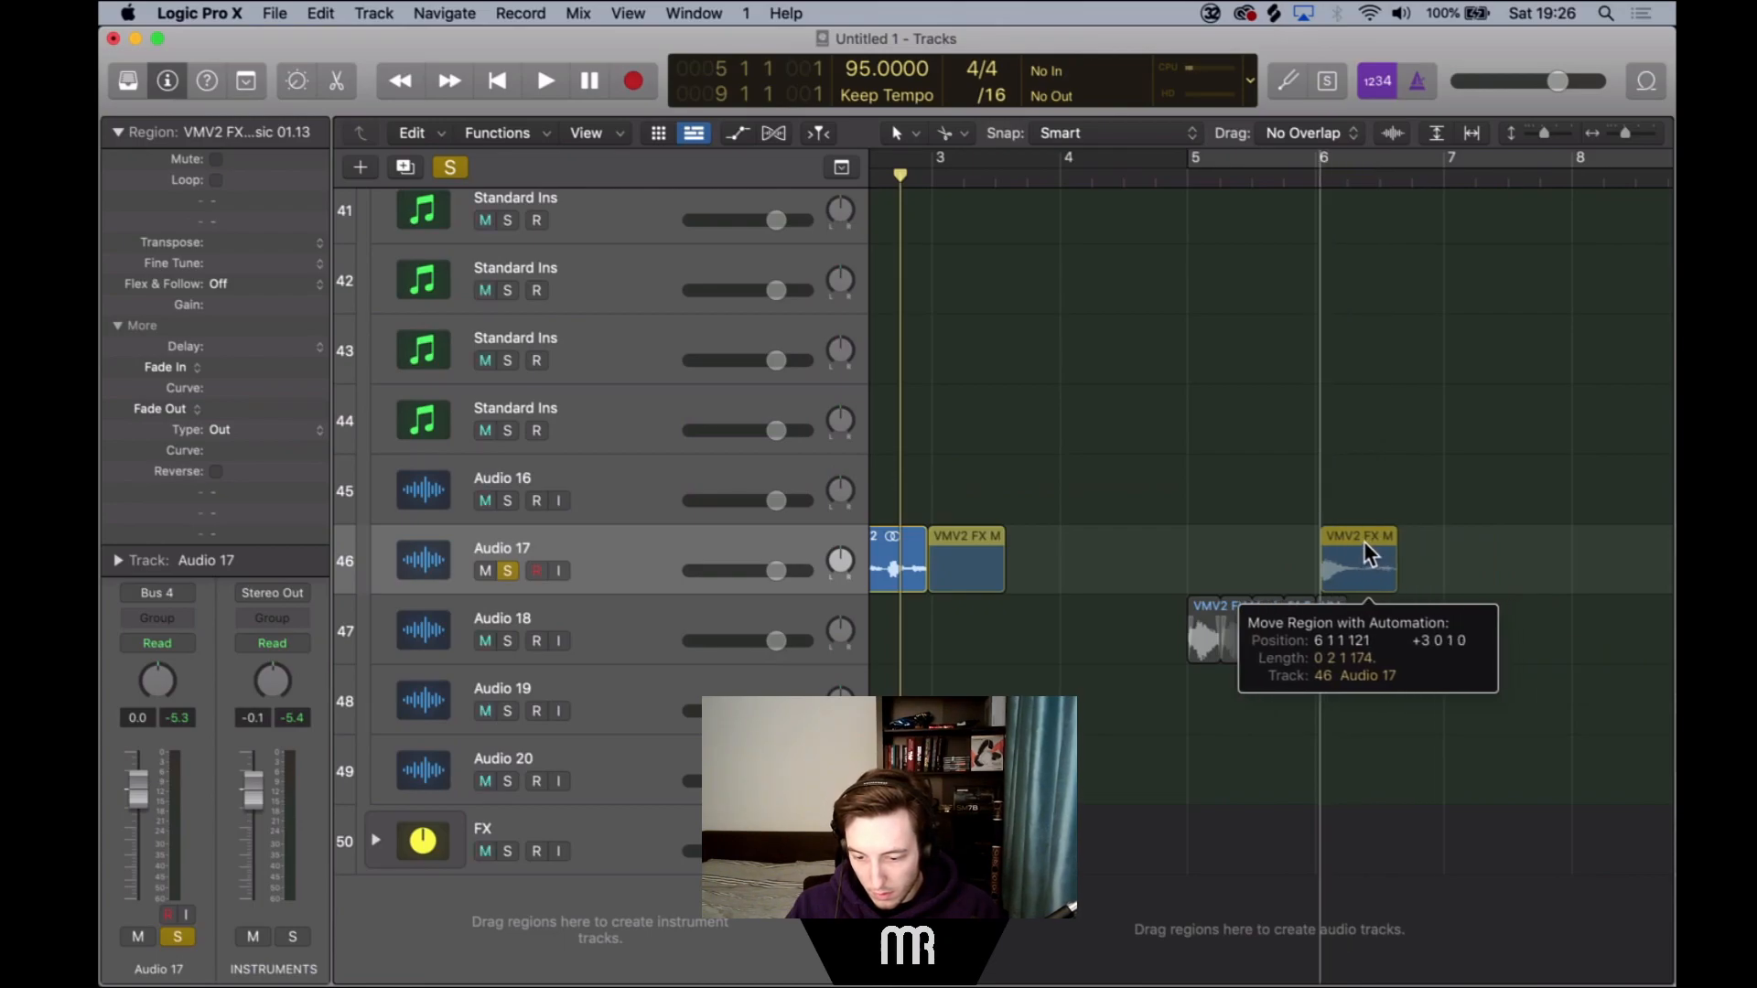
drag(1367, 553, 1367, 552)
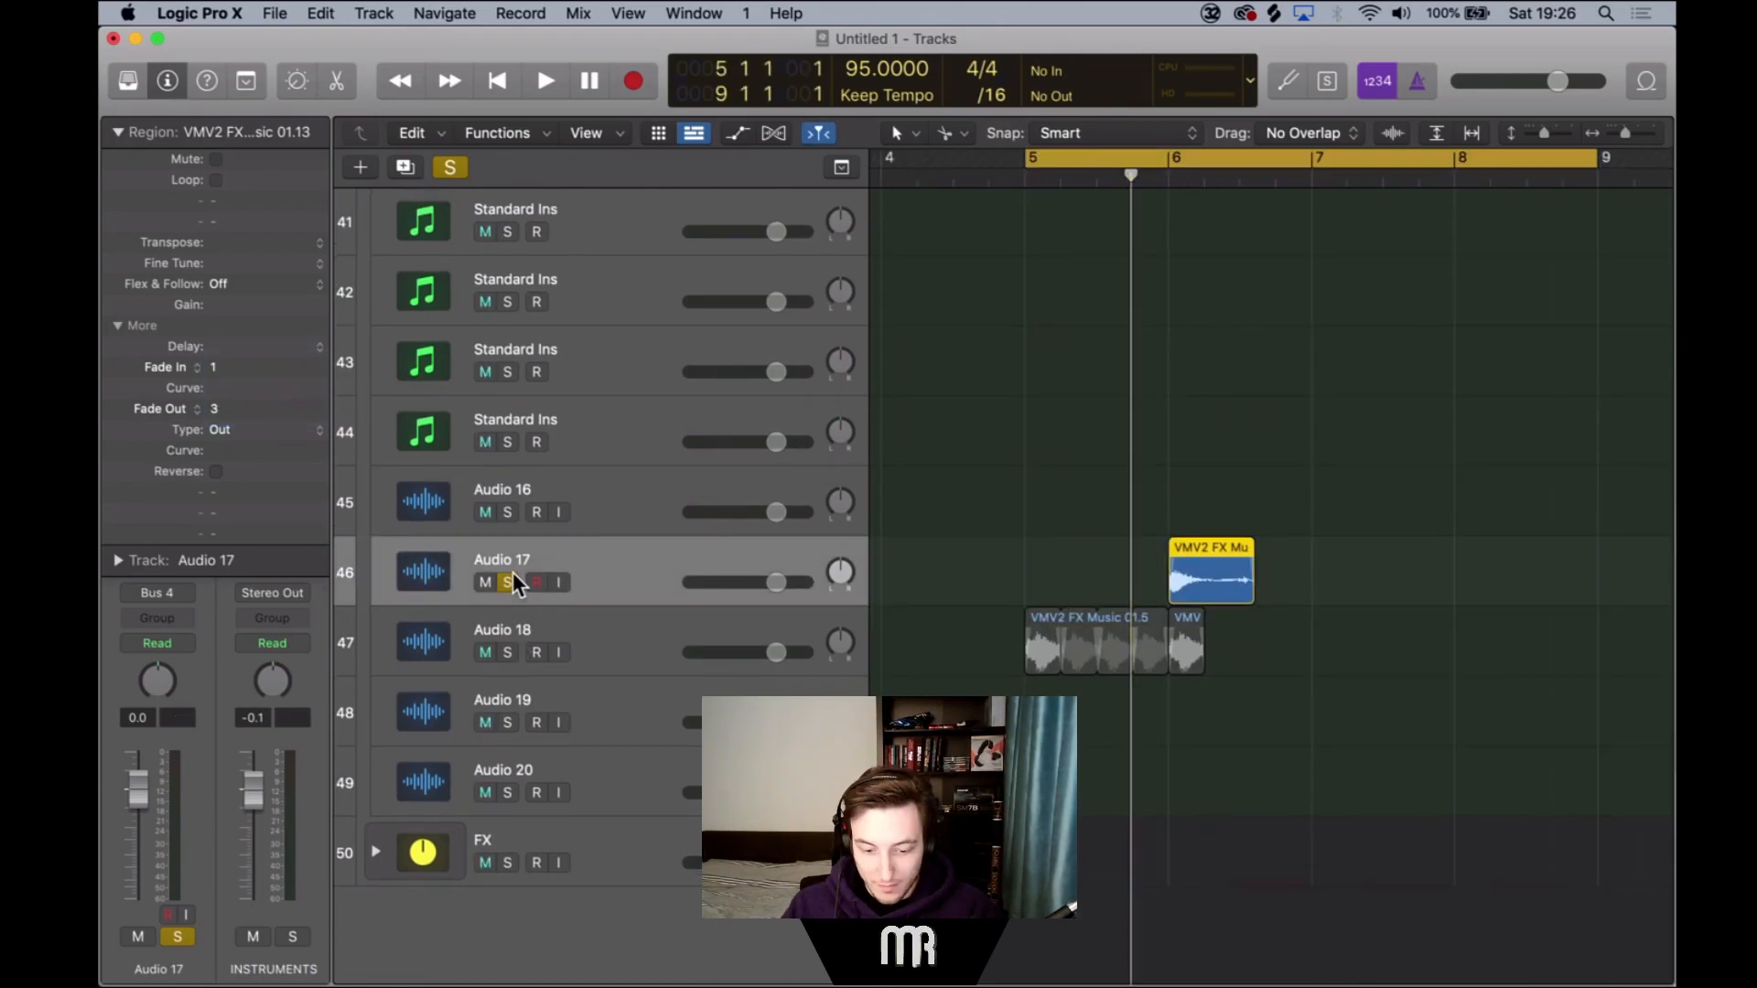
Turn off solo on Audio 17 and play both tracks together from bar 5.
click(510, 584)
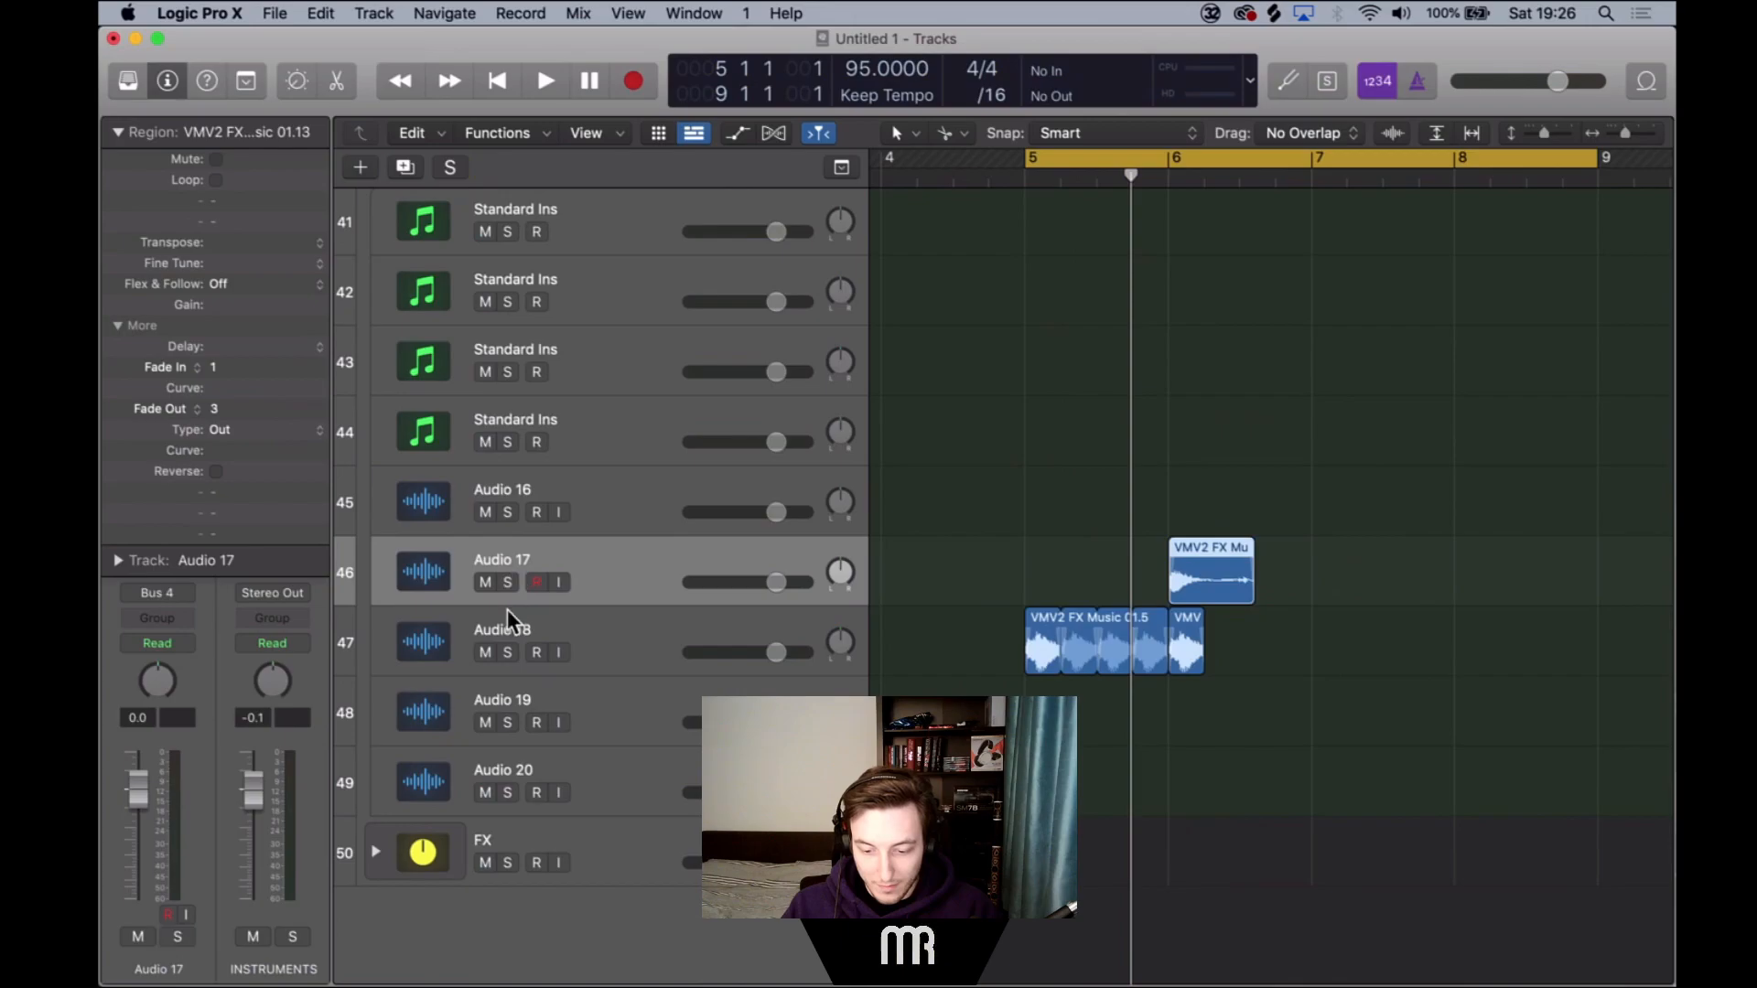
key(space)
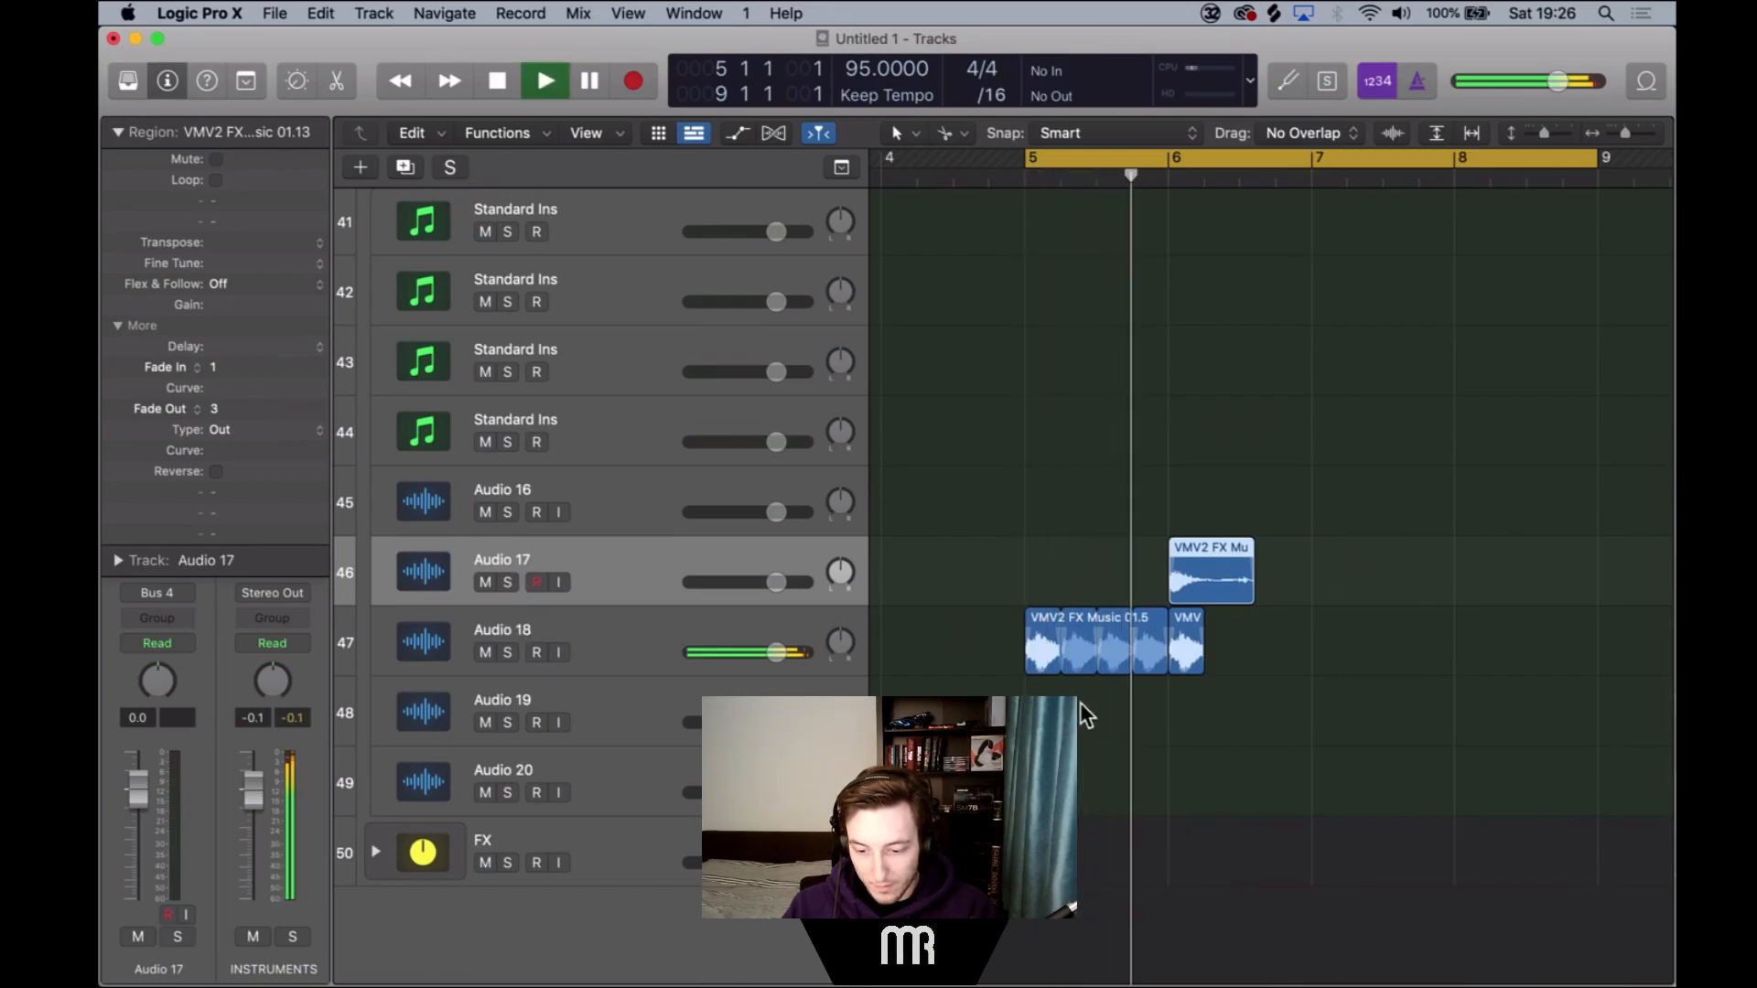
scroll(1091, 710, right, 3)
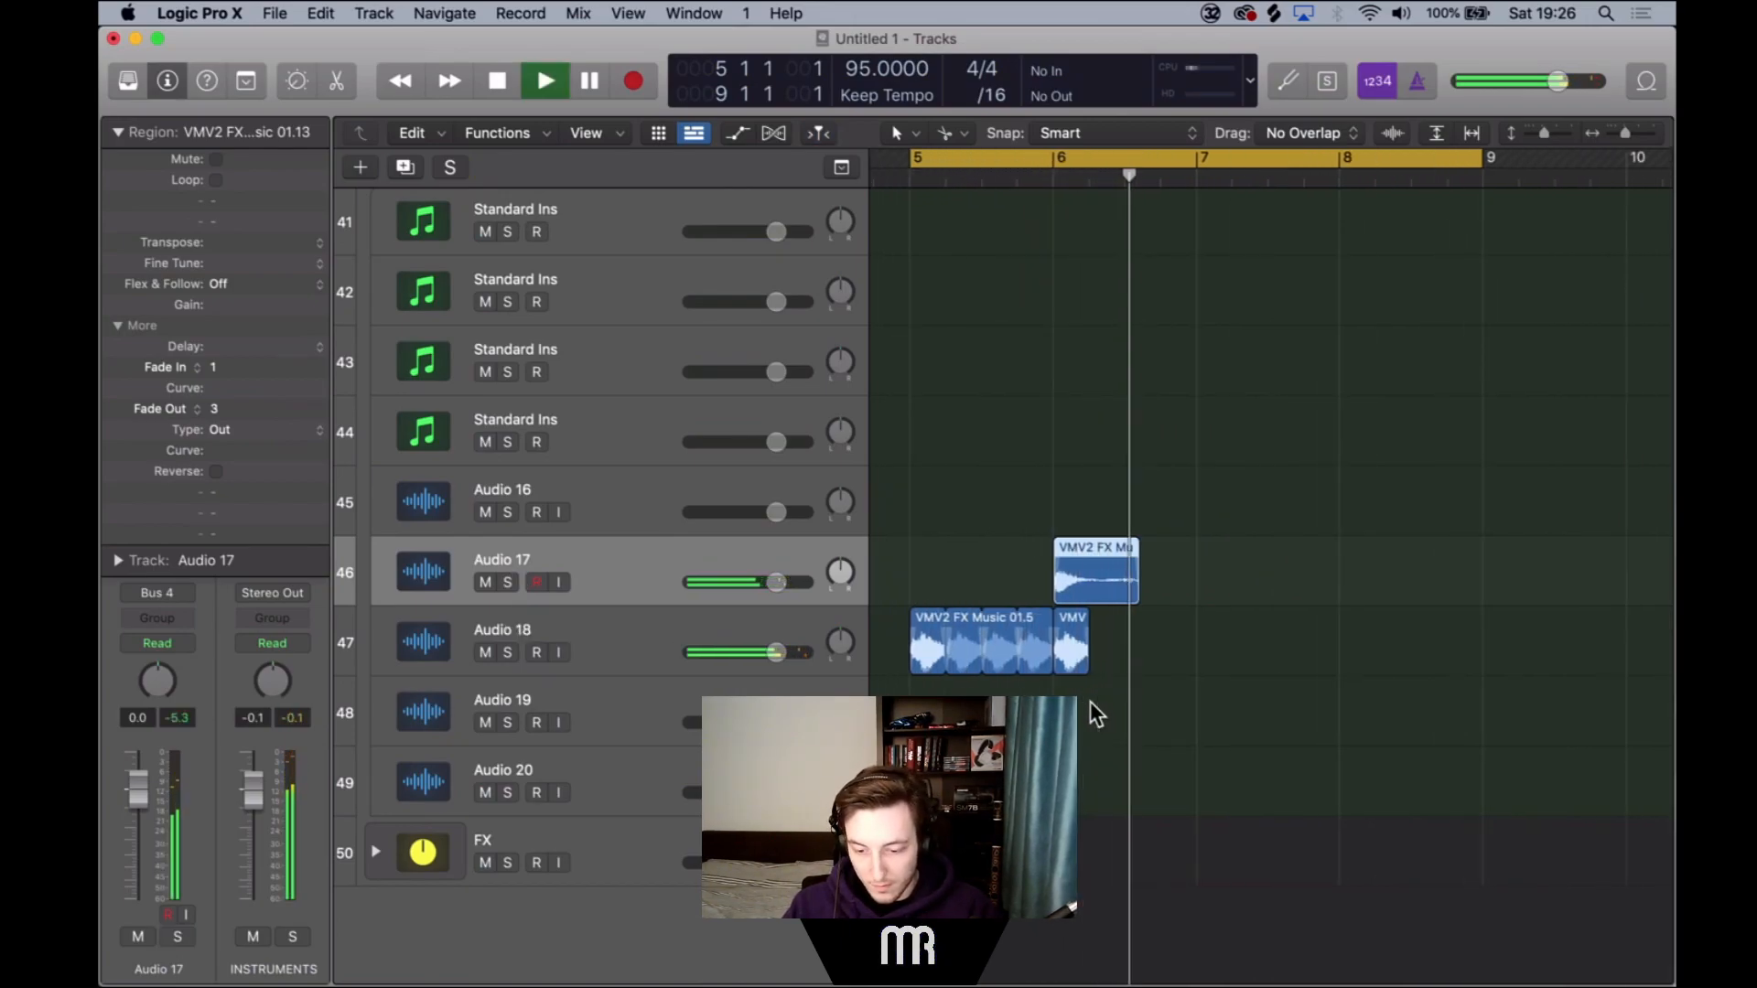
key(space)
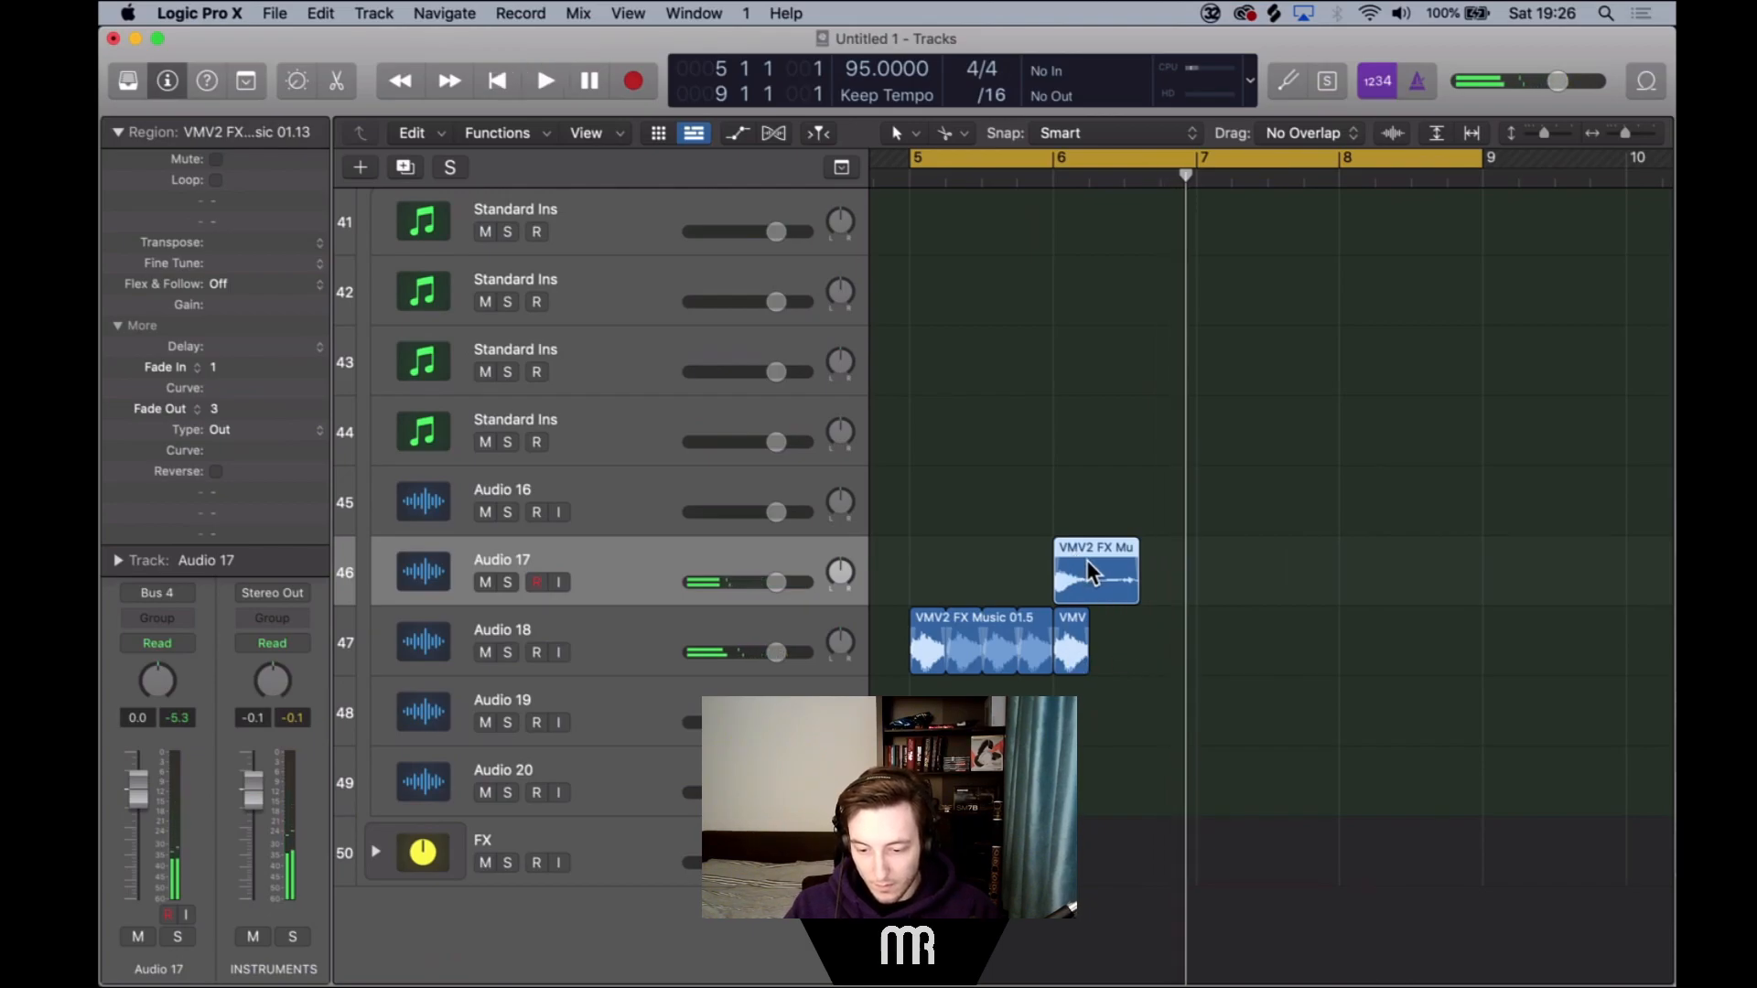
Shorten the end of the Audio 17 region at bar 6 and turn off looping for the Audio 18 slice.
drag(1123, 600, 1089, 604)
scroll(1007, 672, left, 2)
click(1016, 666)
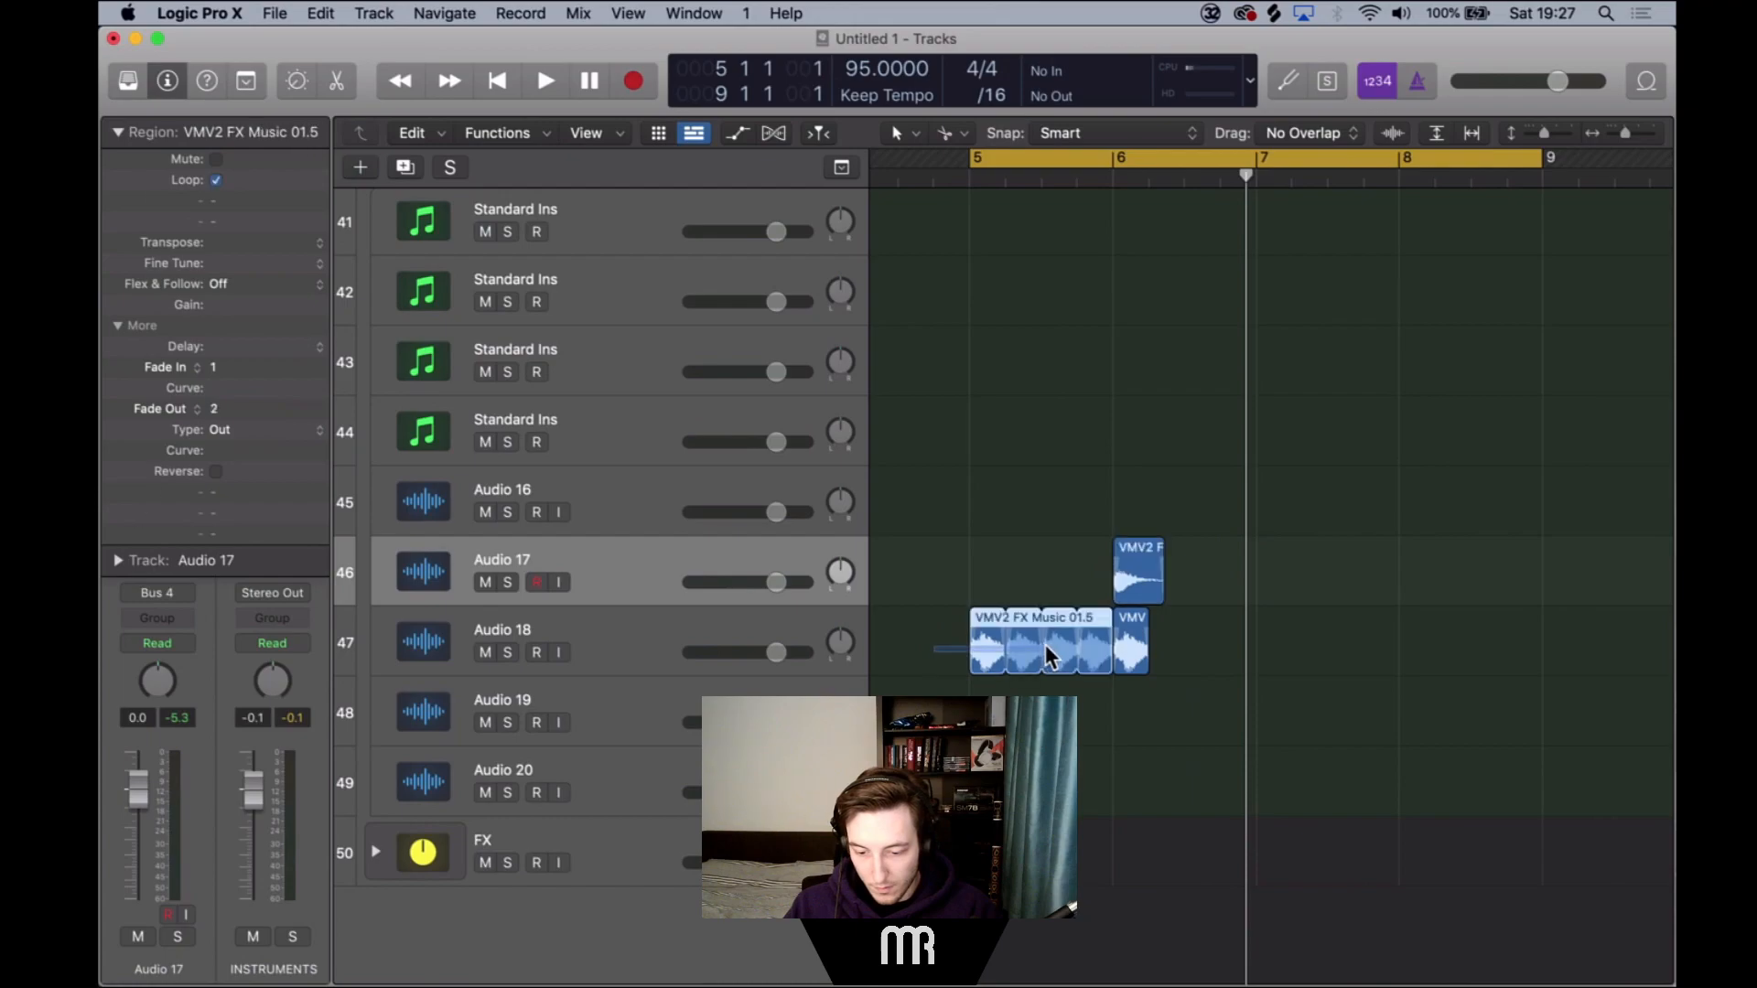
key(l)
Fill bar 5 on Audio 18 with four shortened slice copies, one per beat, and delete the slice at bar 6.
scroll(975, 663, up, 4)
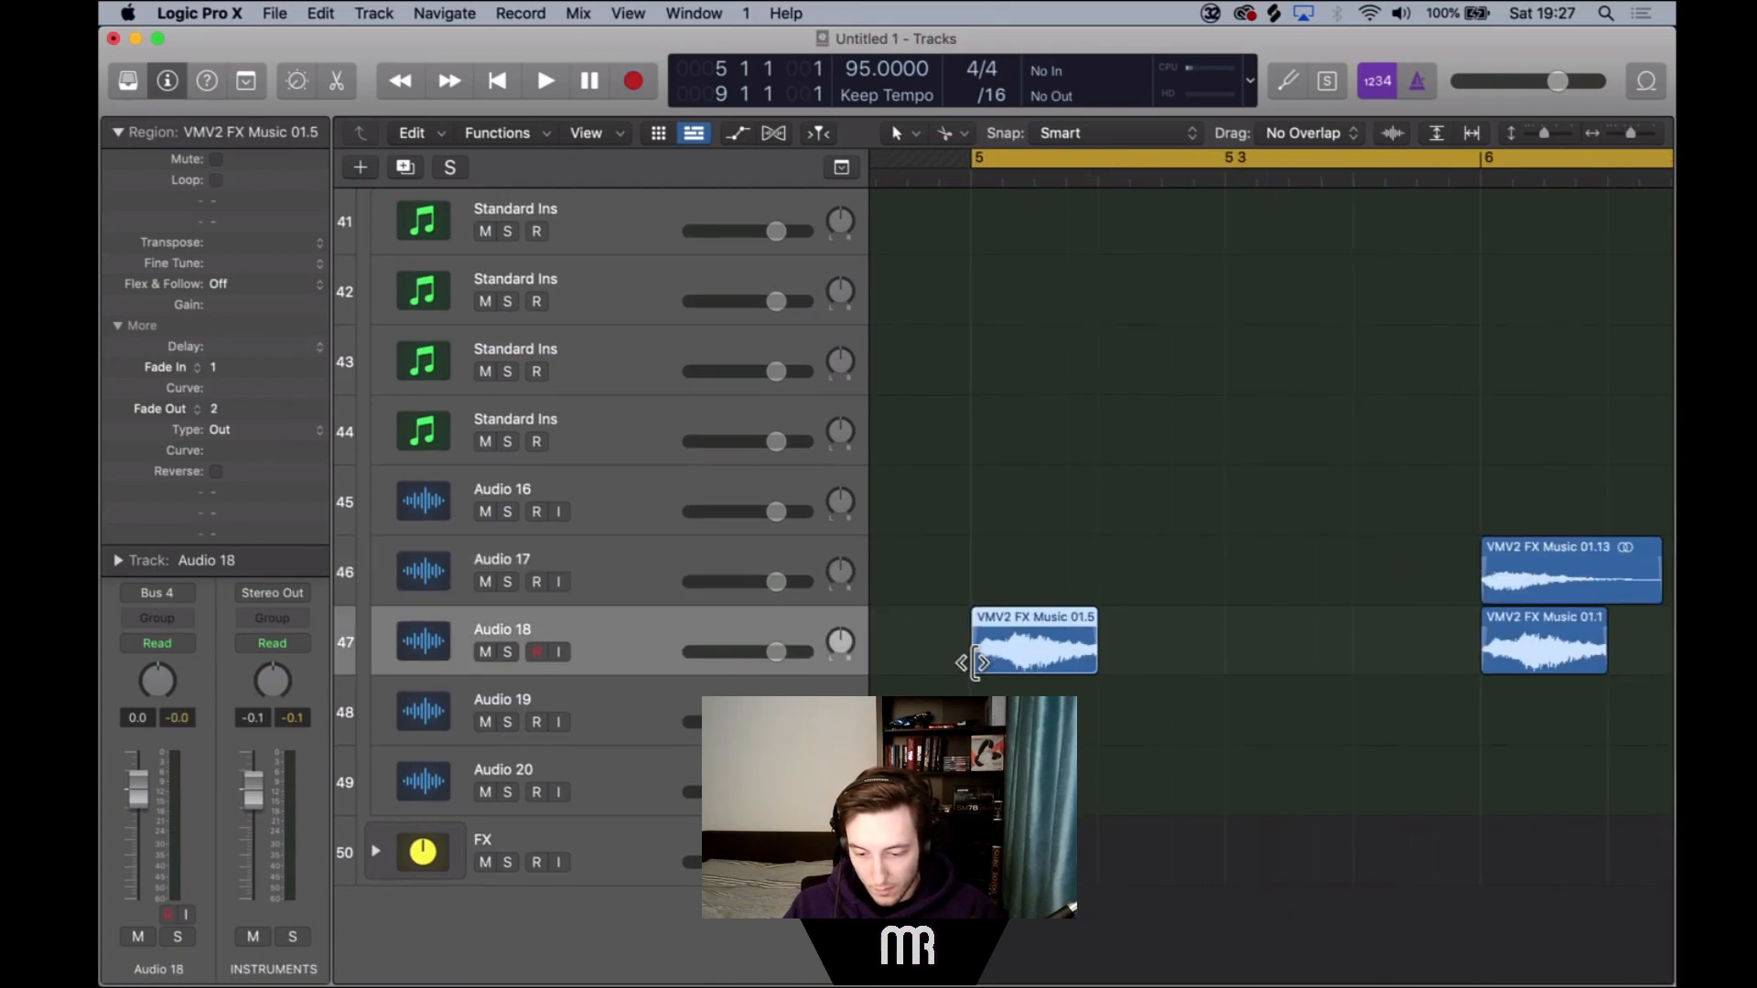
drag(1082, 660, 1405, 651)
scroll(1326, 792, right, 1)
click(1534, 652)
key(Delete)
Play bar 5, then select all four slices on Audio 18 and lengthen their ends slightly.
key(space)
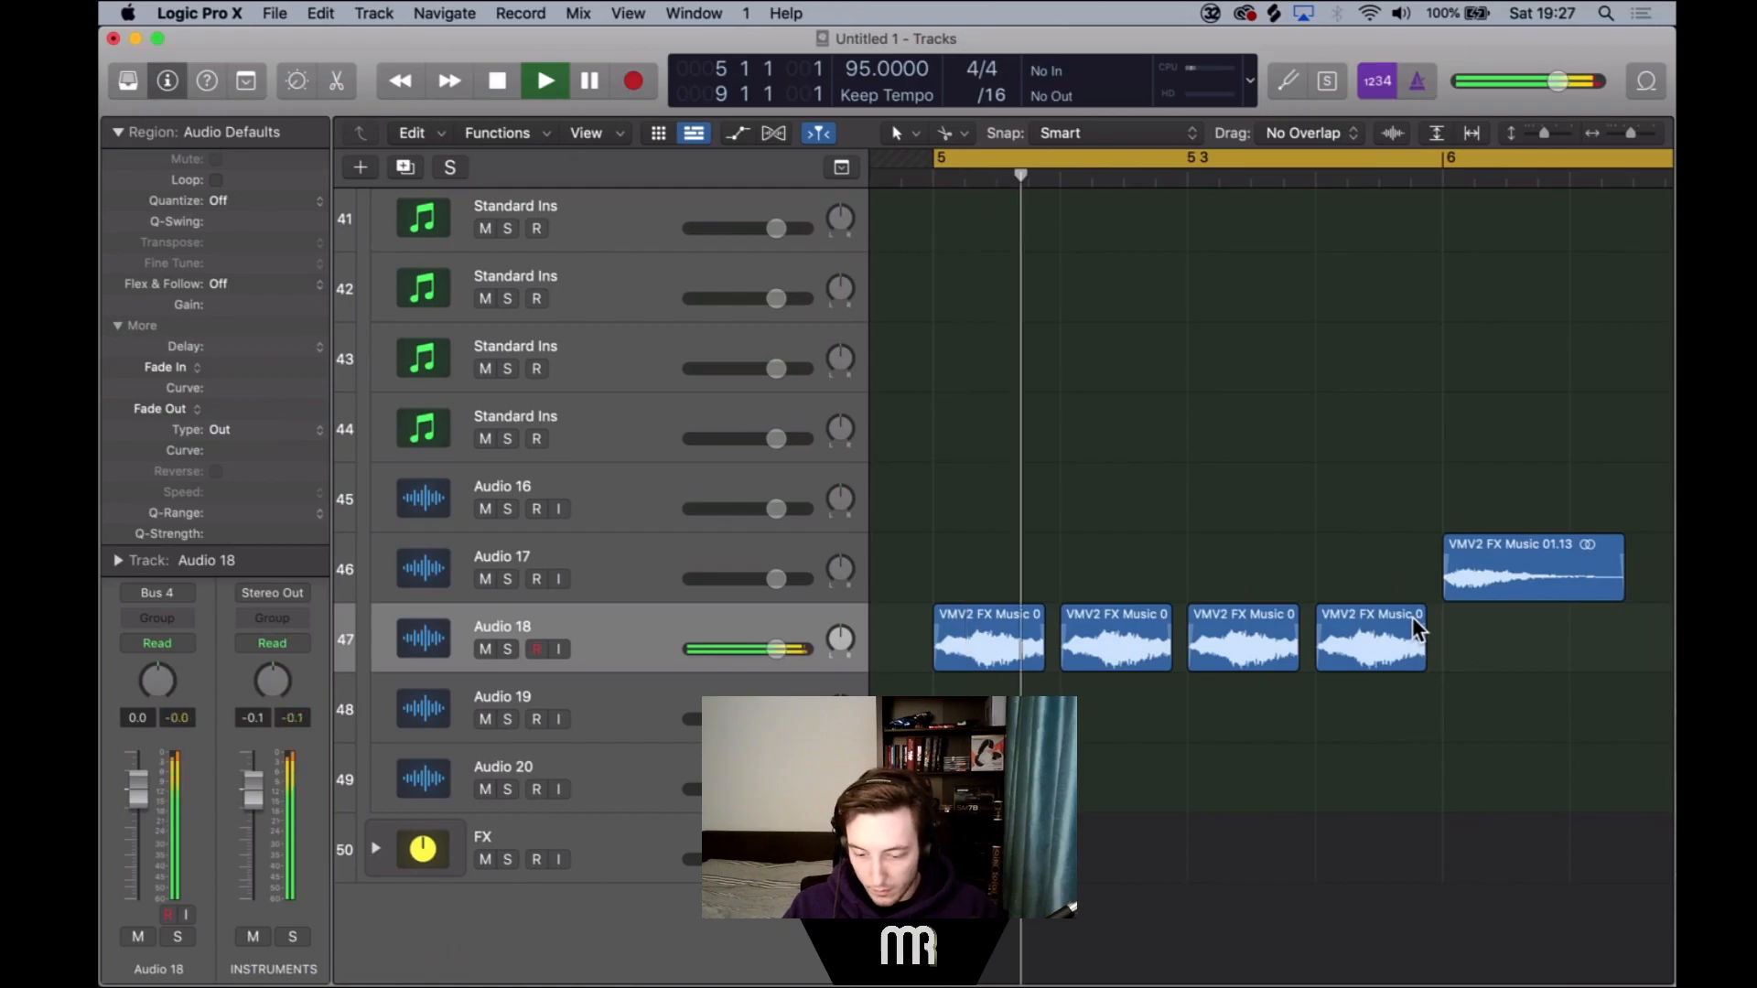
key(space)
drag(1409, 739, 890, 600)
scroll(1056, 668, left, 1)
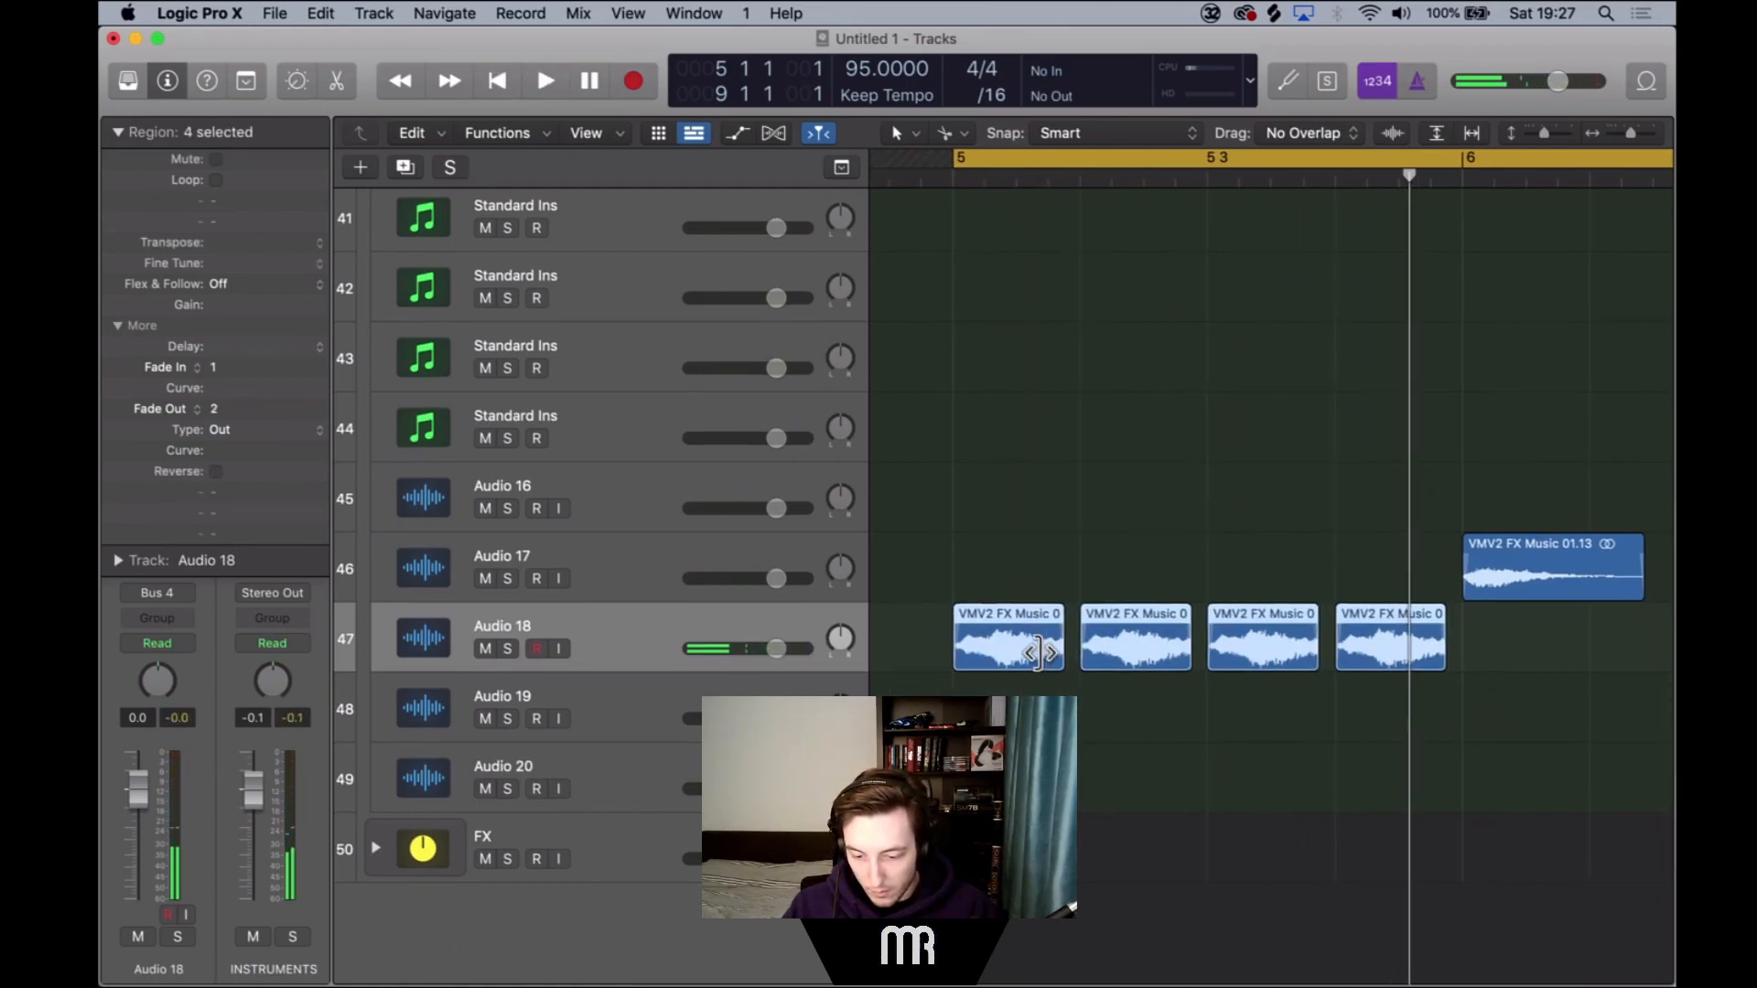
drag(1064, 662, 1073, 661)
Play the chopped pattern on Audio 17 and Audio 18 from bar 5 through bar 6.
key(super+Left)
key(shift+space)
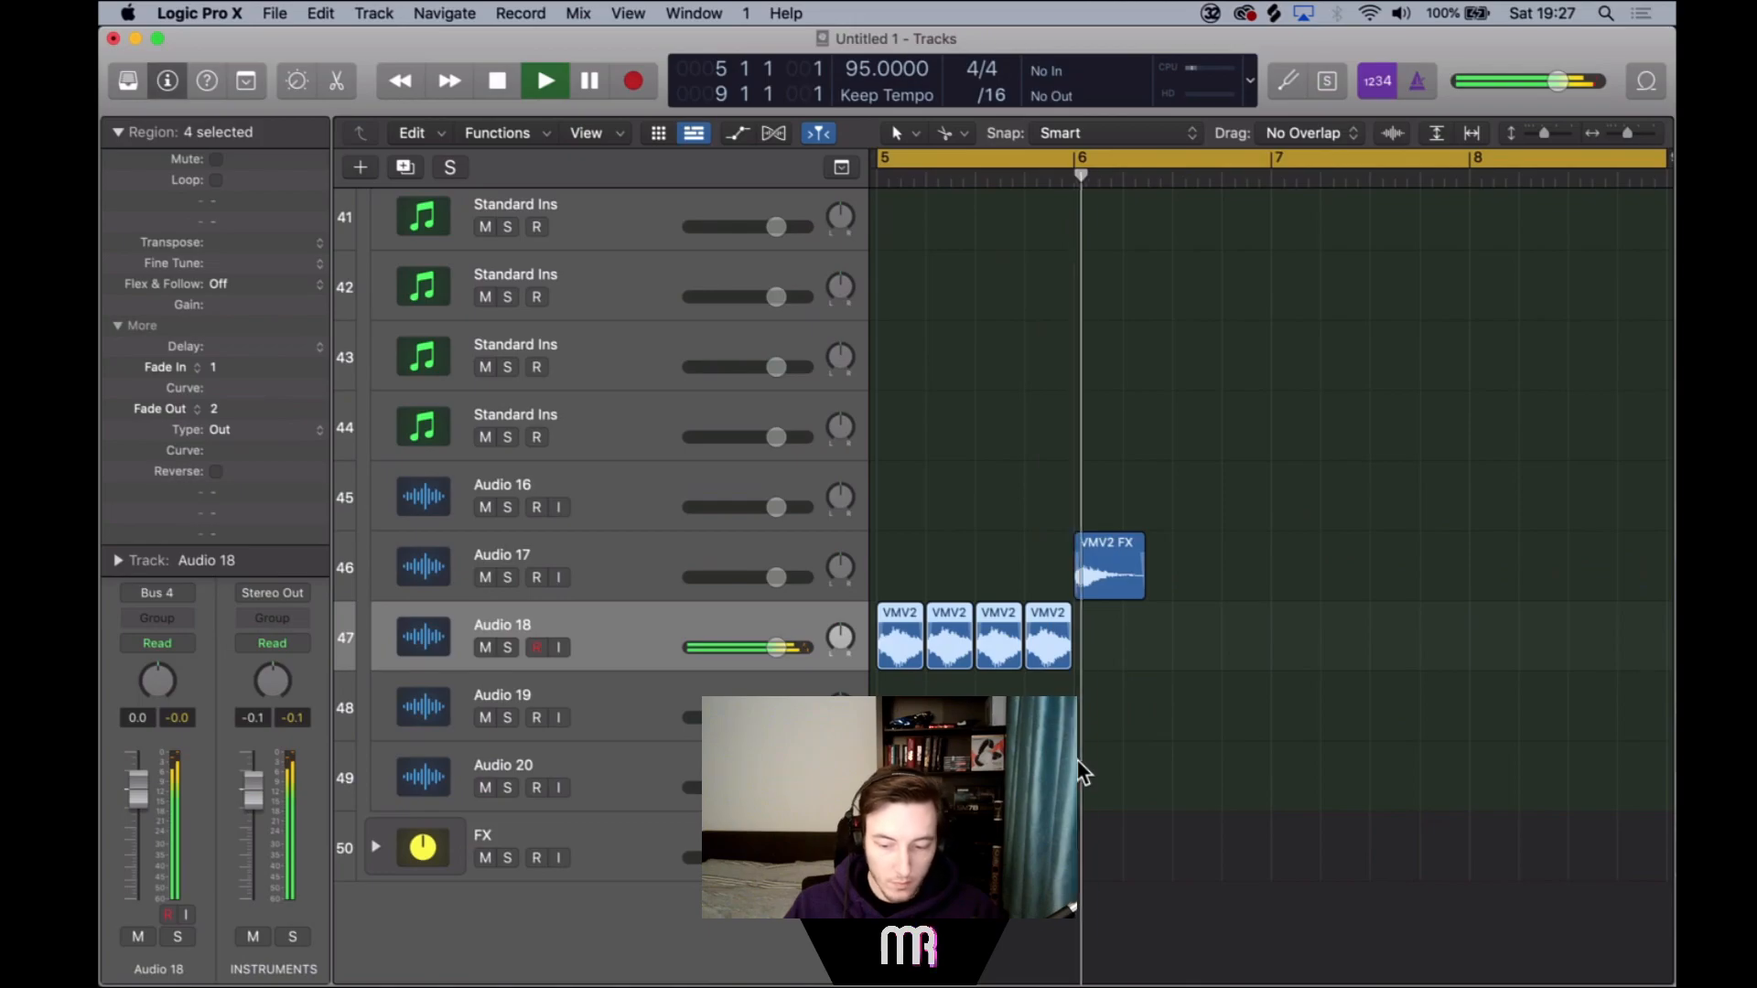
scroll(1083, 773, right, 1)
scroll(1080, 769, down, 4)
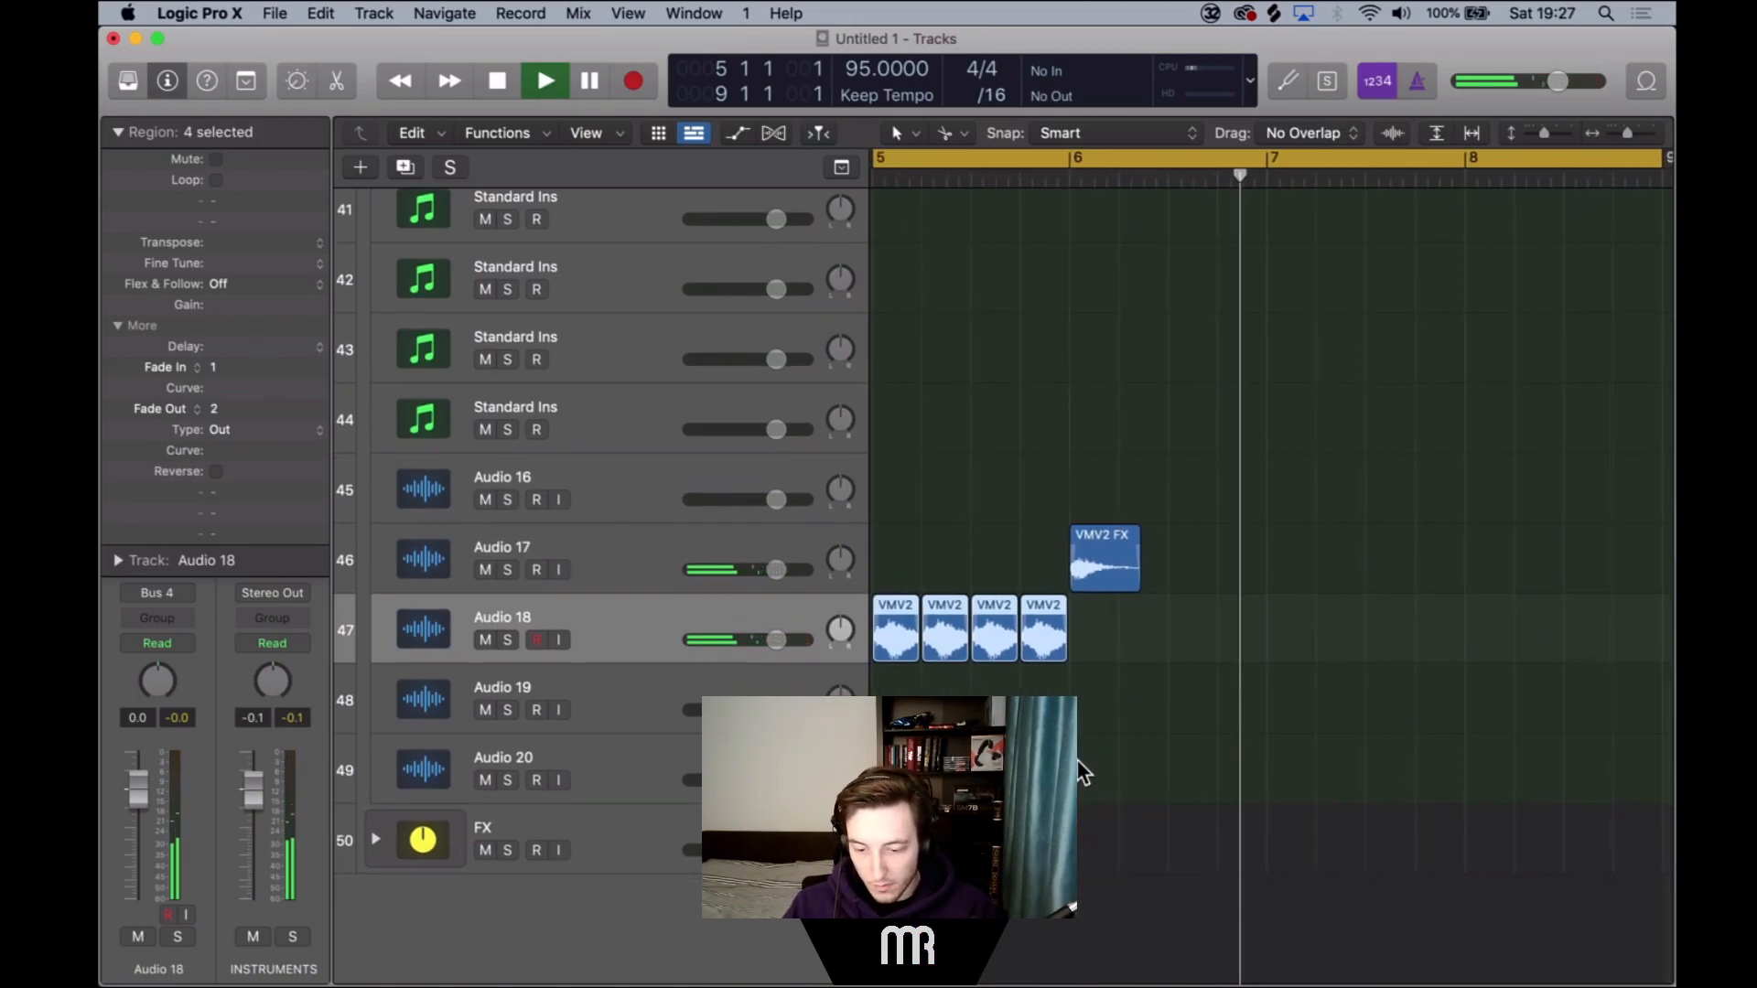
key(space)
Select the chopped regions on Audio 17 and Audio 18 and place them further along the timeline.
drag(1227, 709, 889, 552)
drag(919, 626, 1211, 675)
Load the KICKS channel strip setting on the Standard Ins track 12 in the drums section.
scroll(1178, 716, up, 10)
scroll(1179, 716, left, 4)
scroll(1179, 716, up, 10)
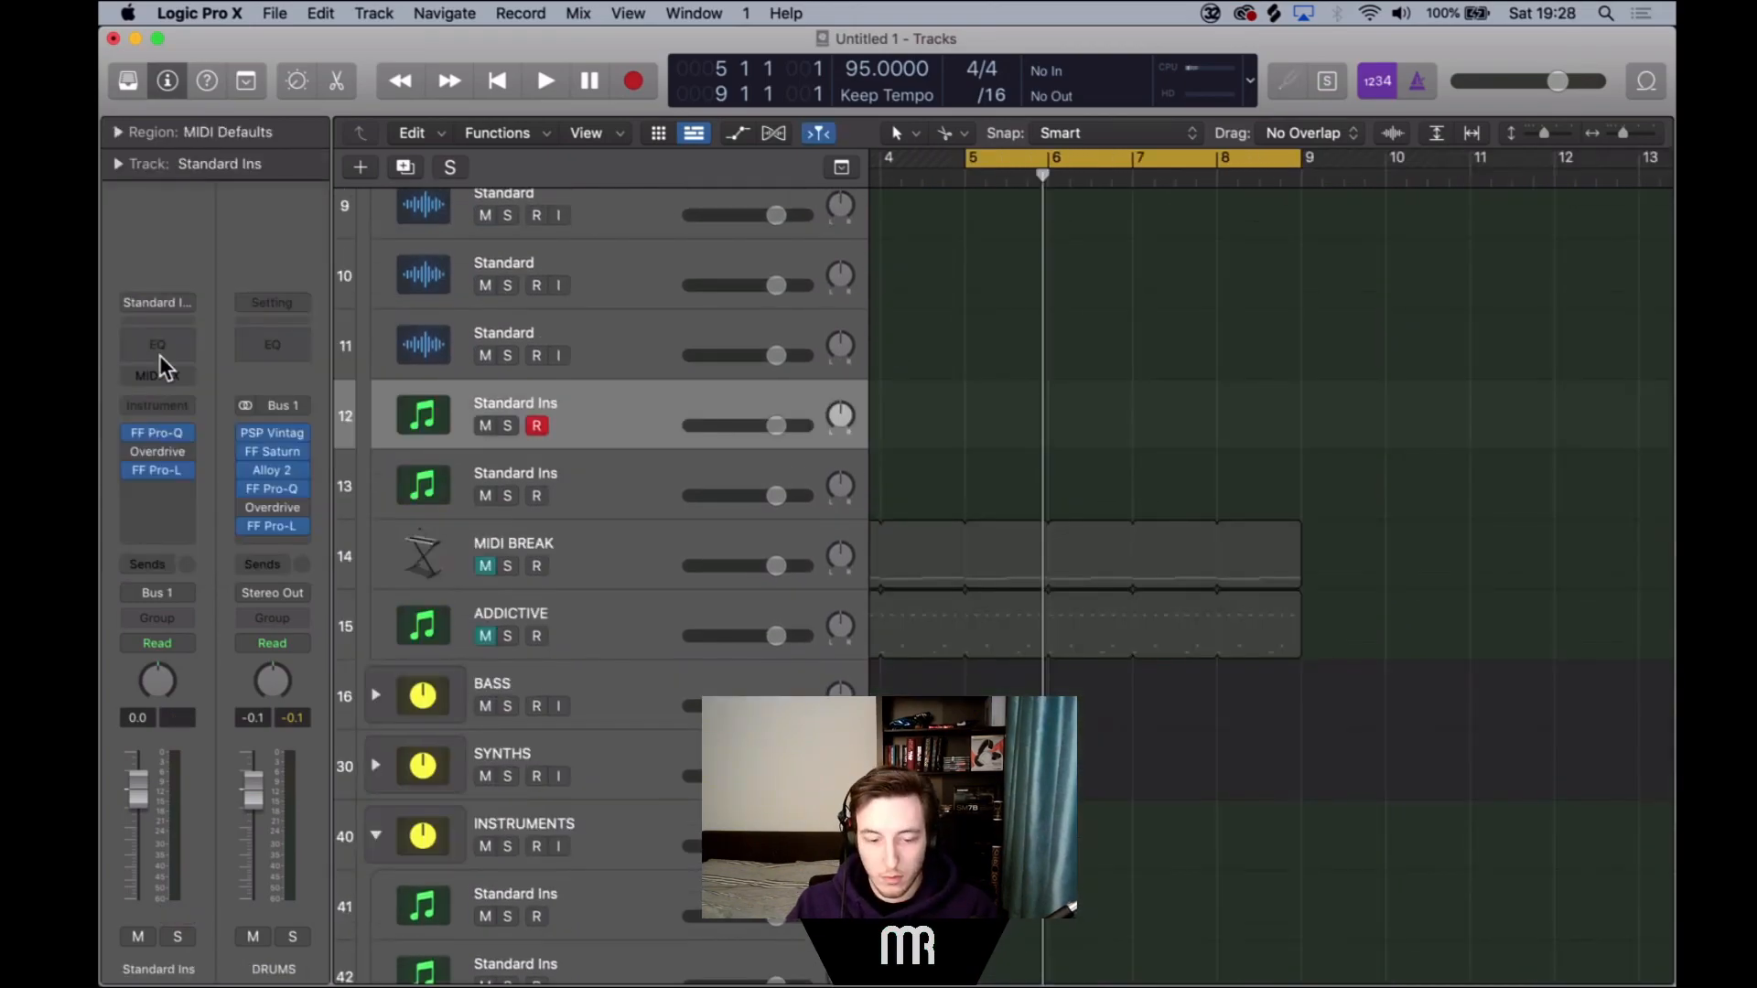
click(157, 306)
scroll(320, 277, up, 6)
scroll(321, 277, up, 5)
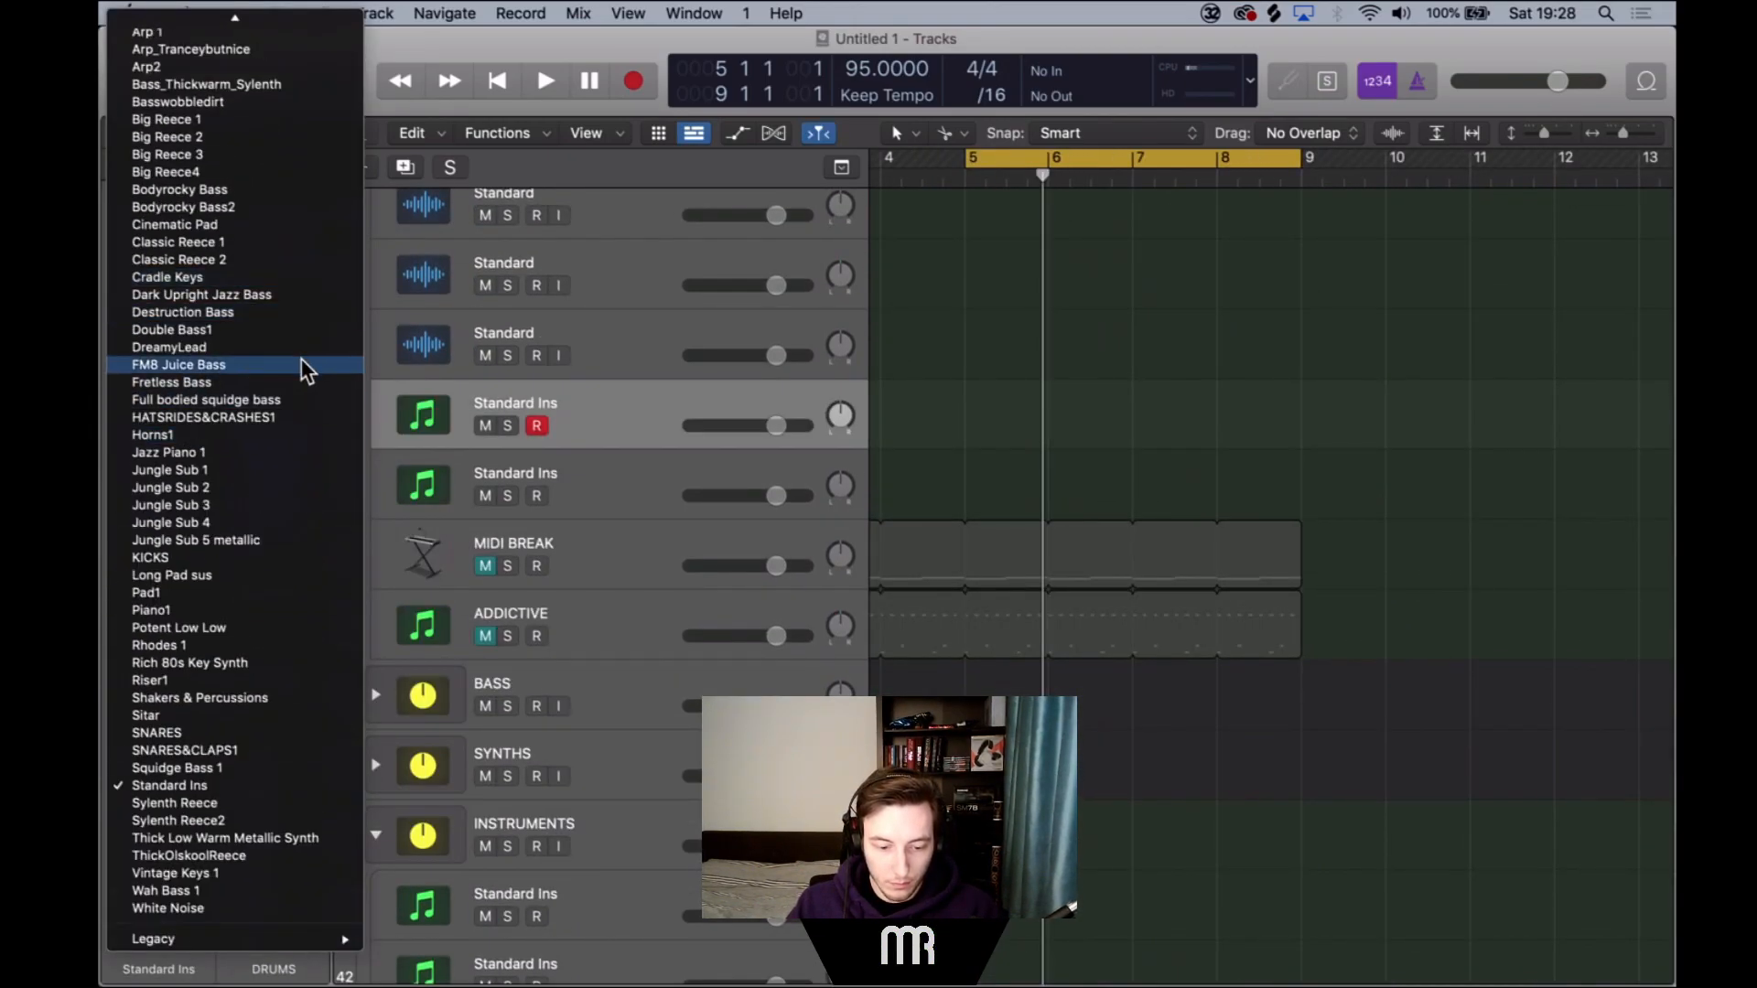
click(302, 560)
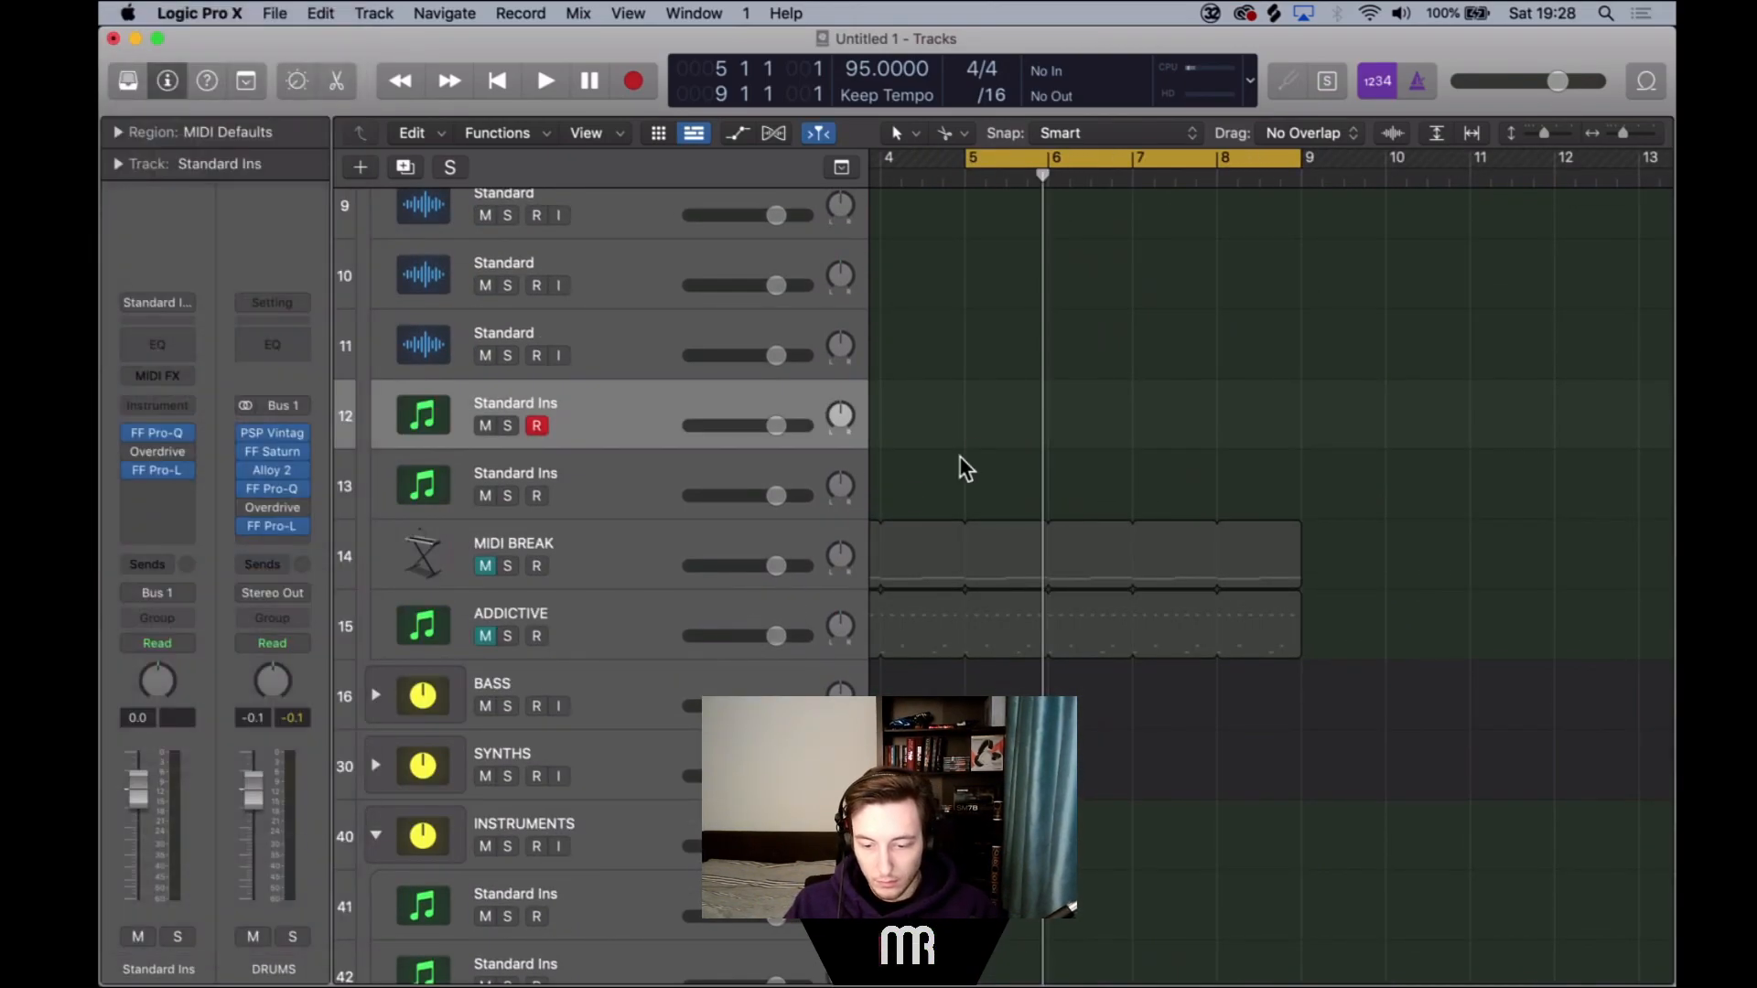
Create an empty MIDI region at bar 5 on the KICKS track and place a low kick note at its start.
right_click(997, 421)
click(1052, 430)
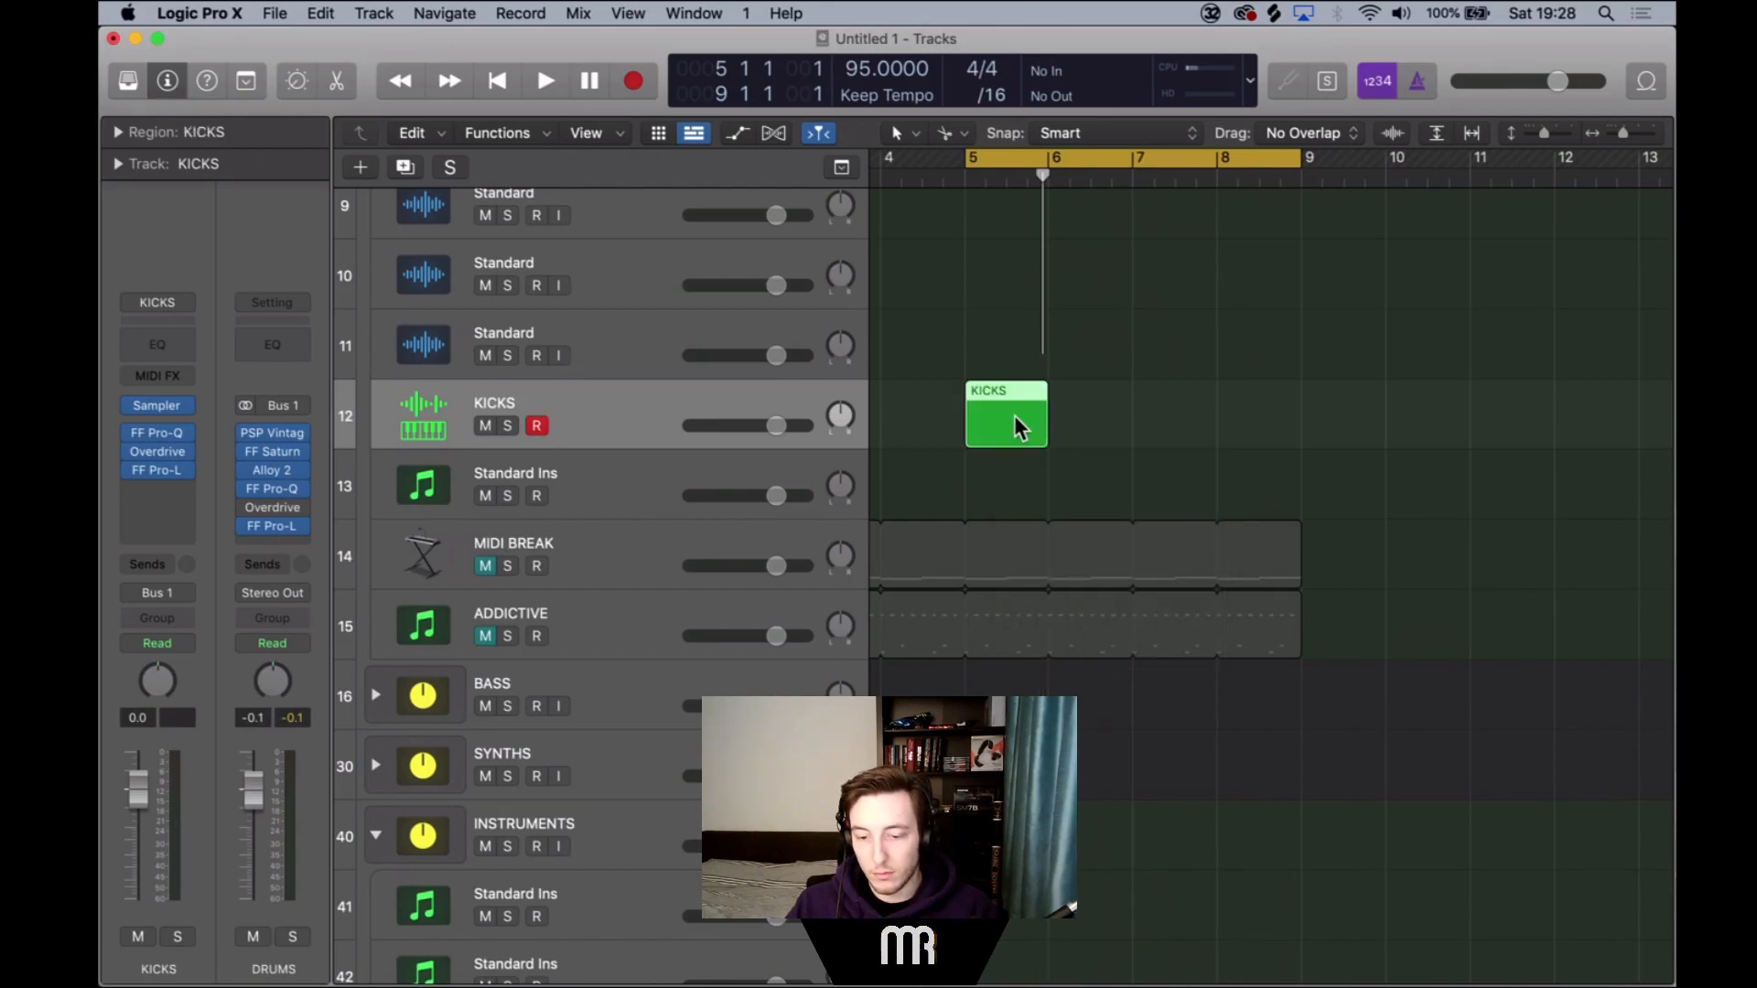
double_click(1014, 416)
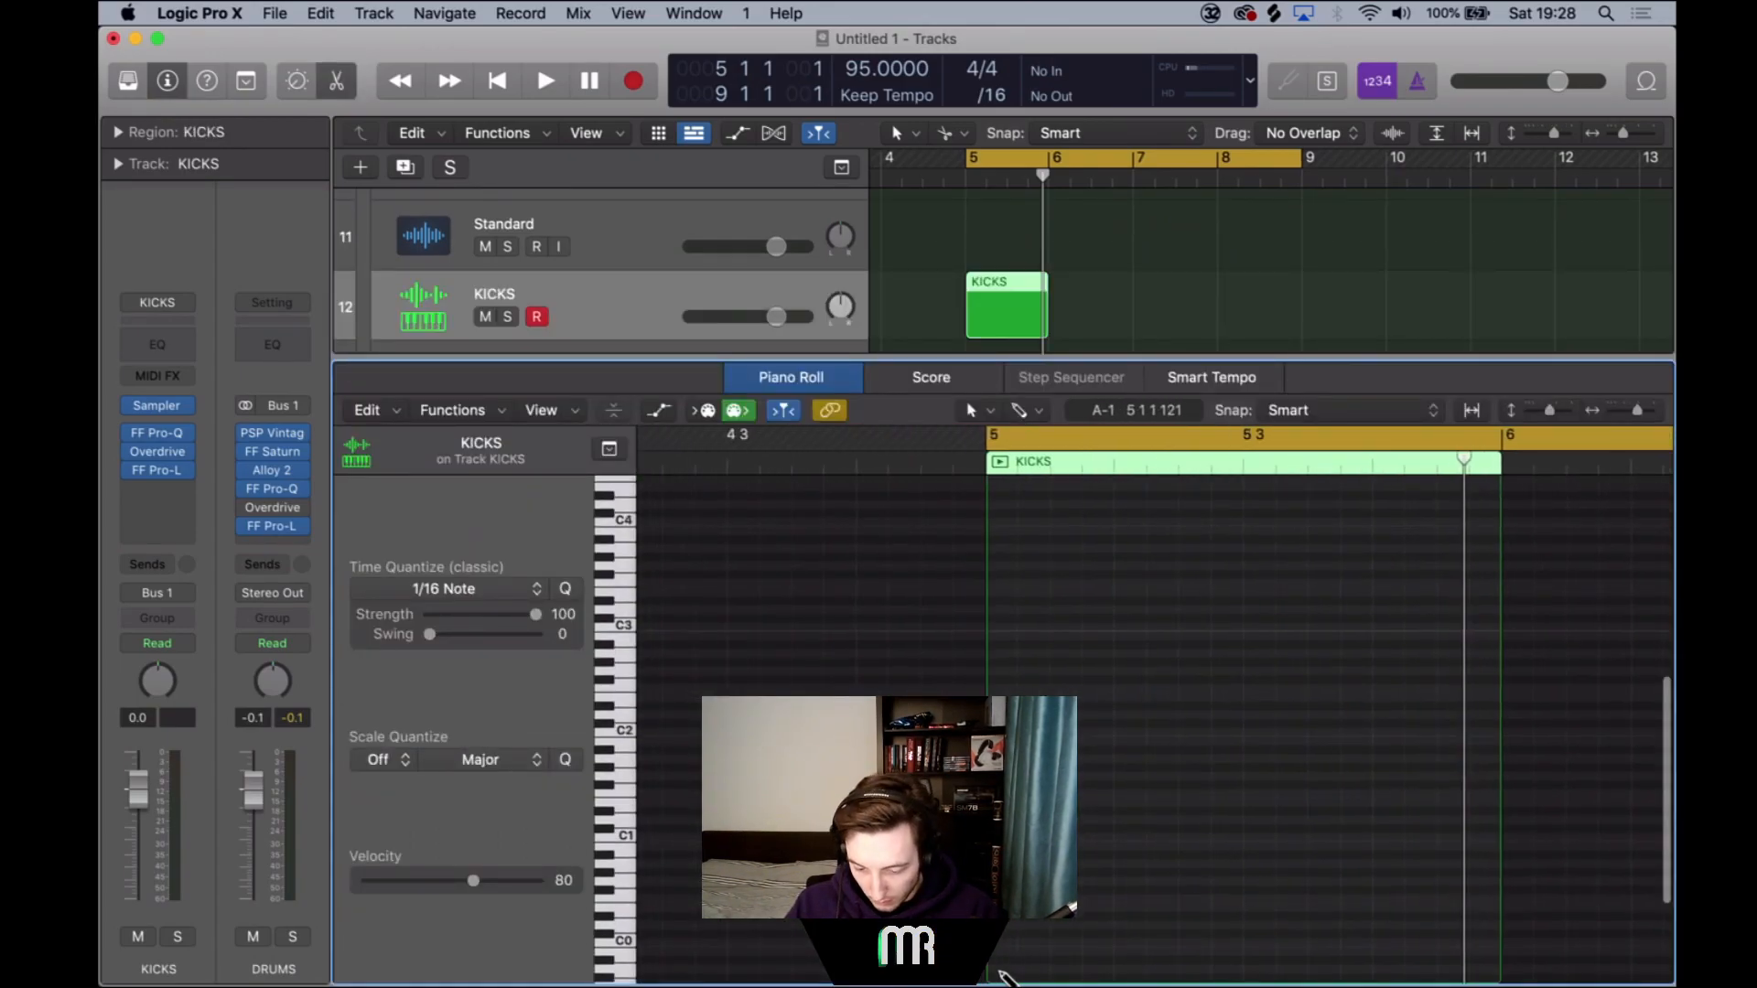
click(1004, 968)
scroll(1133, 776, down, 10)
drag(998, 803, 1000, 973)
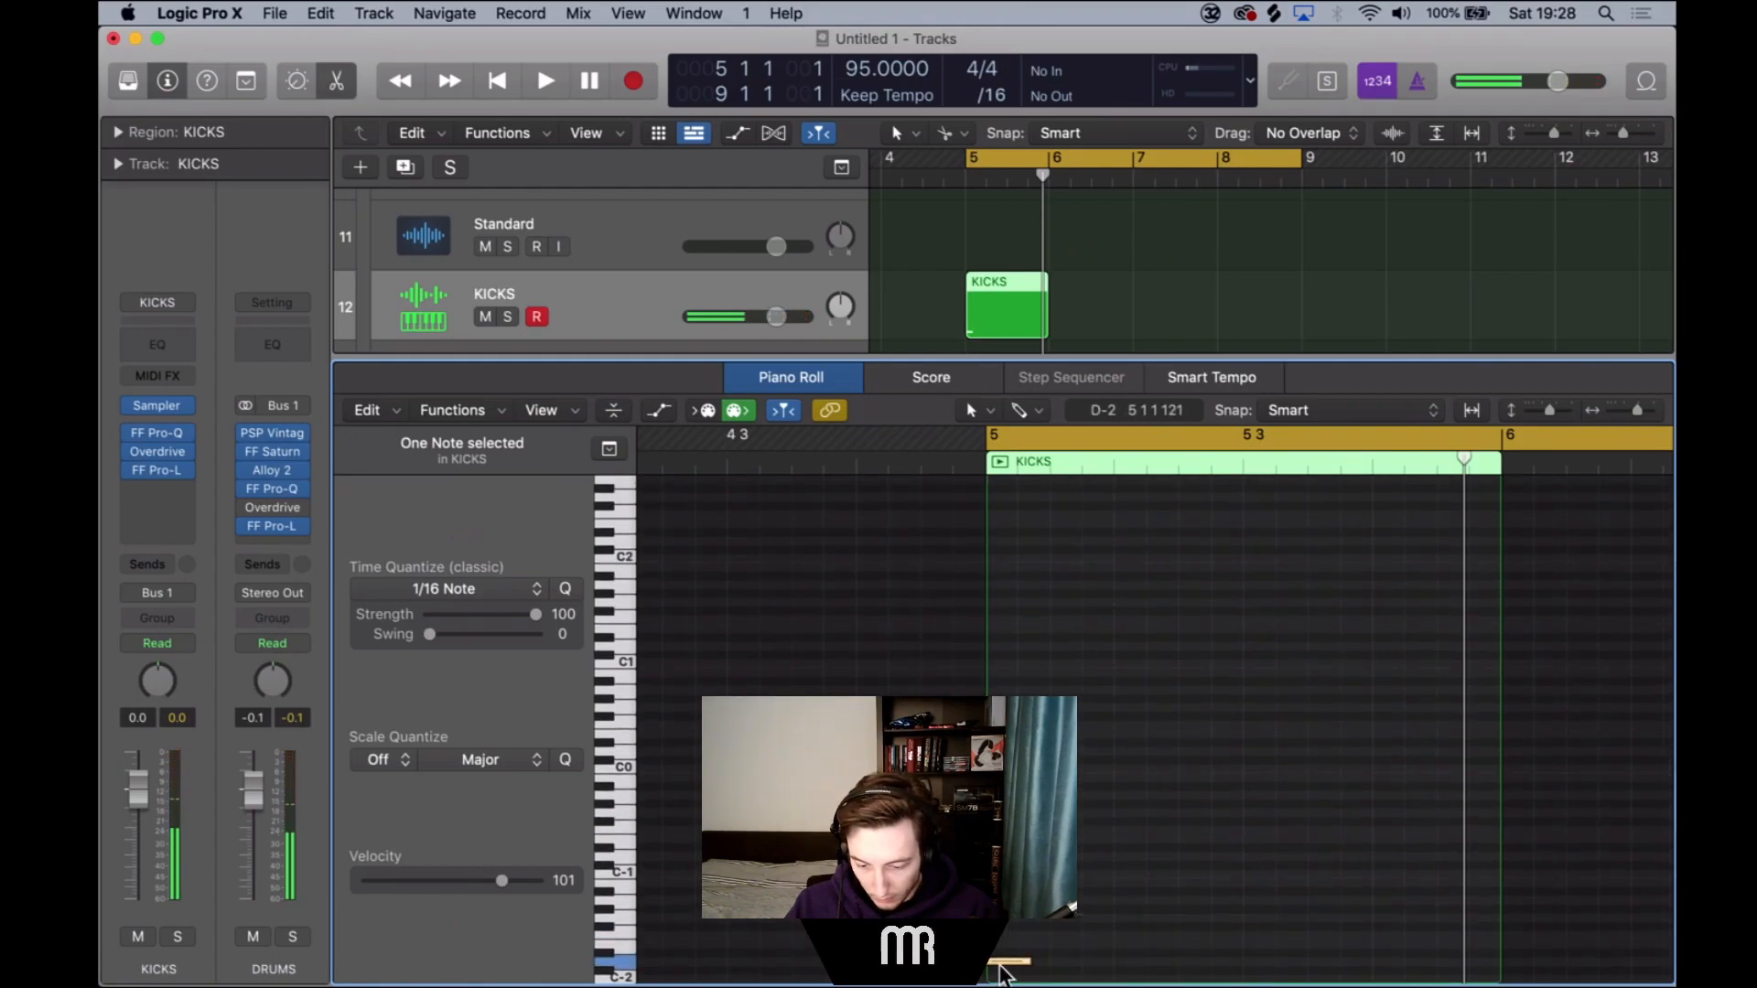
Add three closely spaced kick notes within beat 3 of bar 5, playing the pattern while adjusting their positions.
mouse_move(1204, 958)
mouse_down()
mouse_move(1180, 961)
mouse_move(1321, 958)
mouse_up()
key(space)
key(space)
key(space)
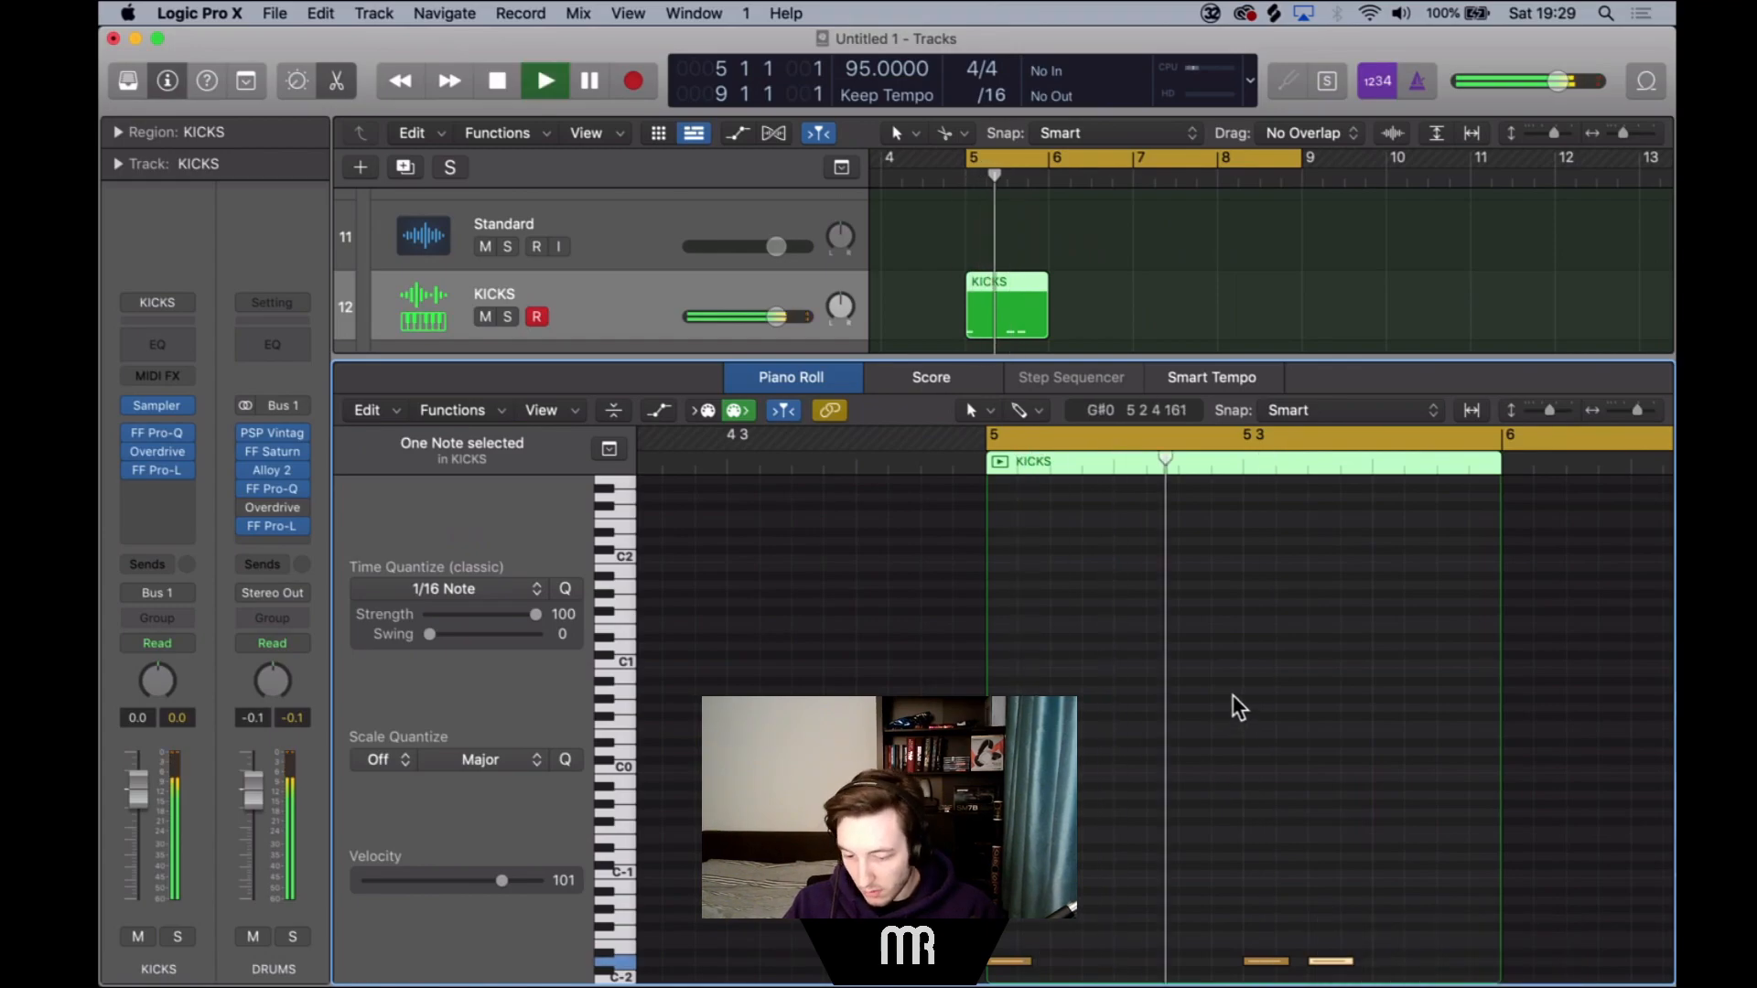
key(space)
drag(1194, 963, 1145, 967)
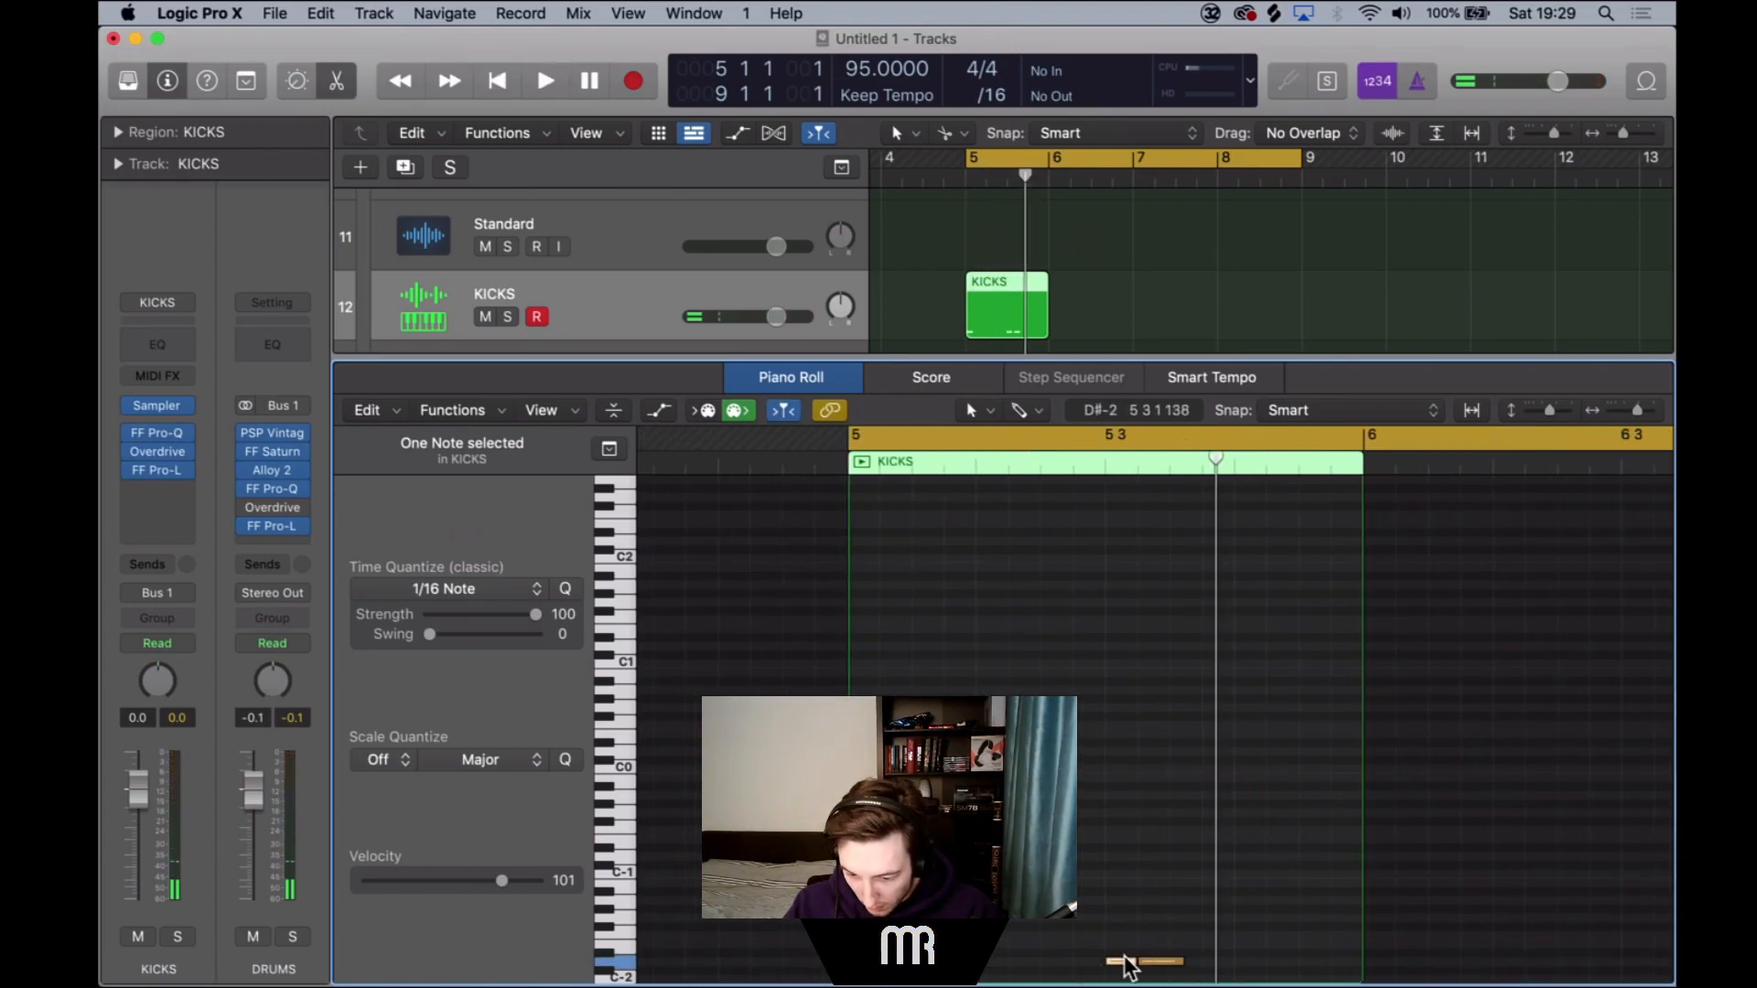
super+click(1206, 961)
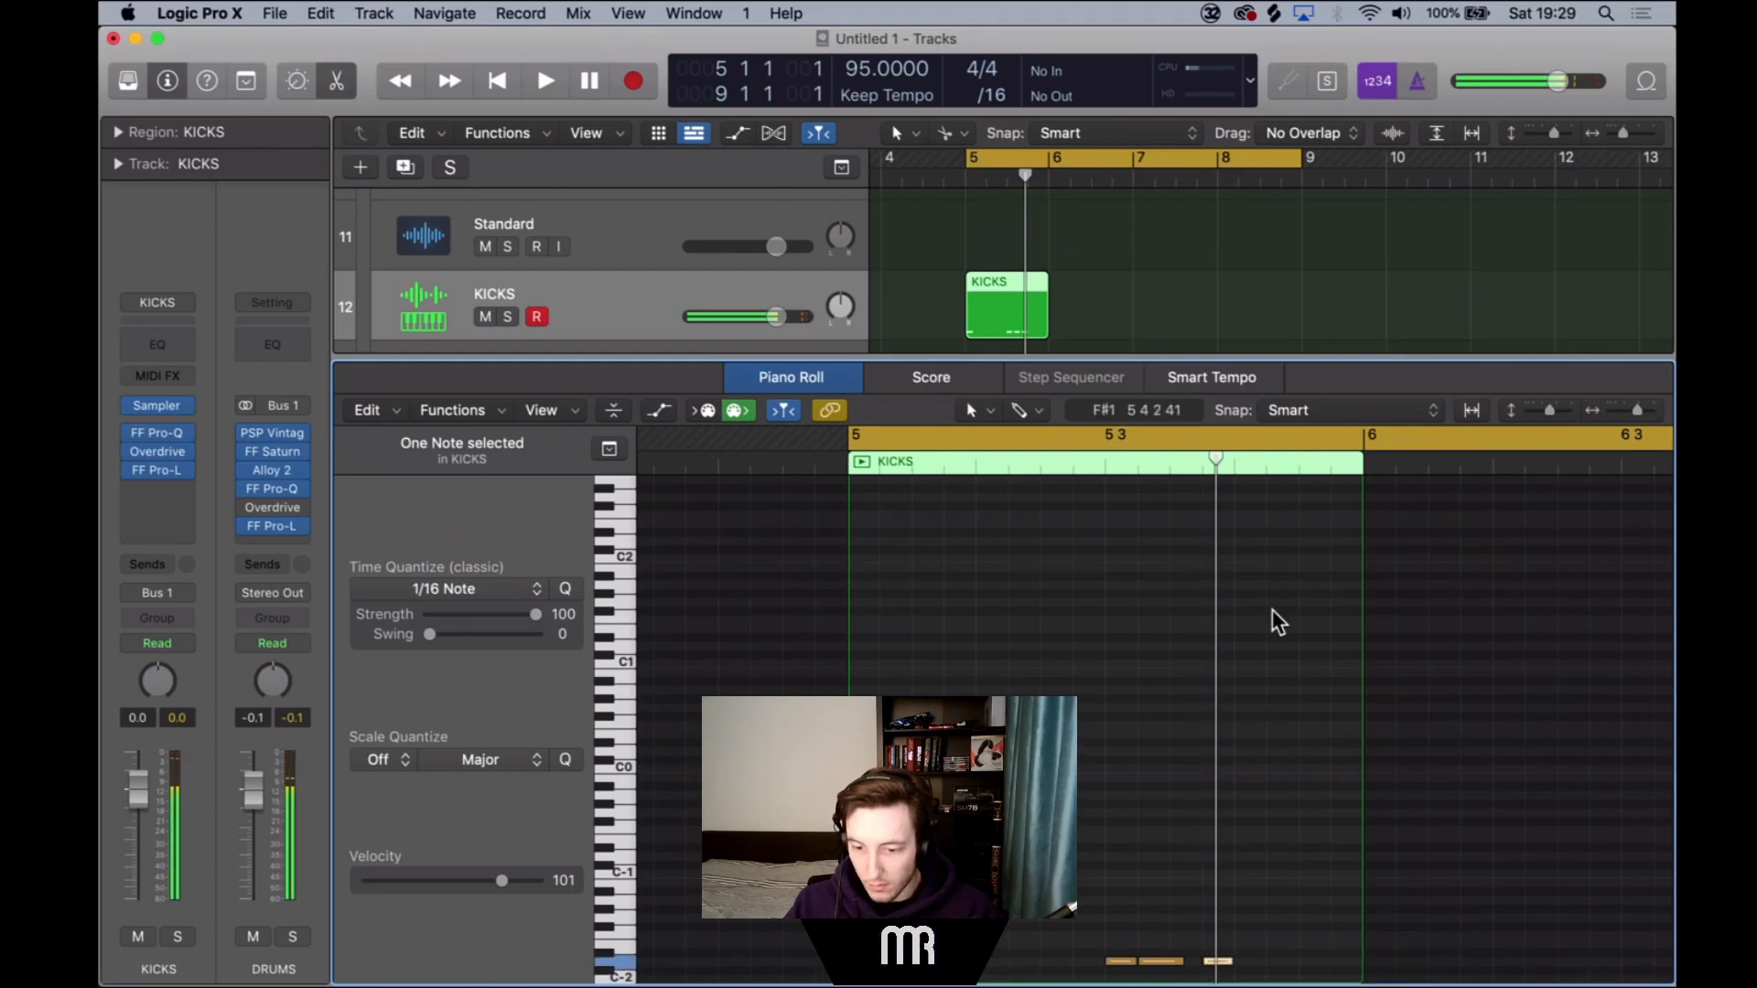
Try looping the KICKS region during playback, and turn the loop off again.
click(1015, 316)
key(l)
key(space)
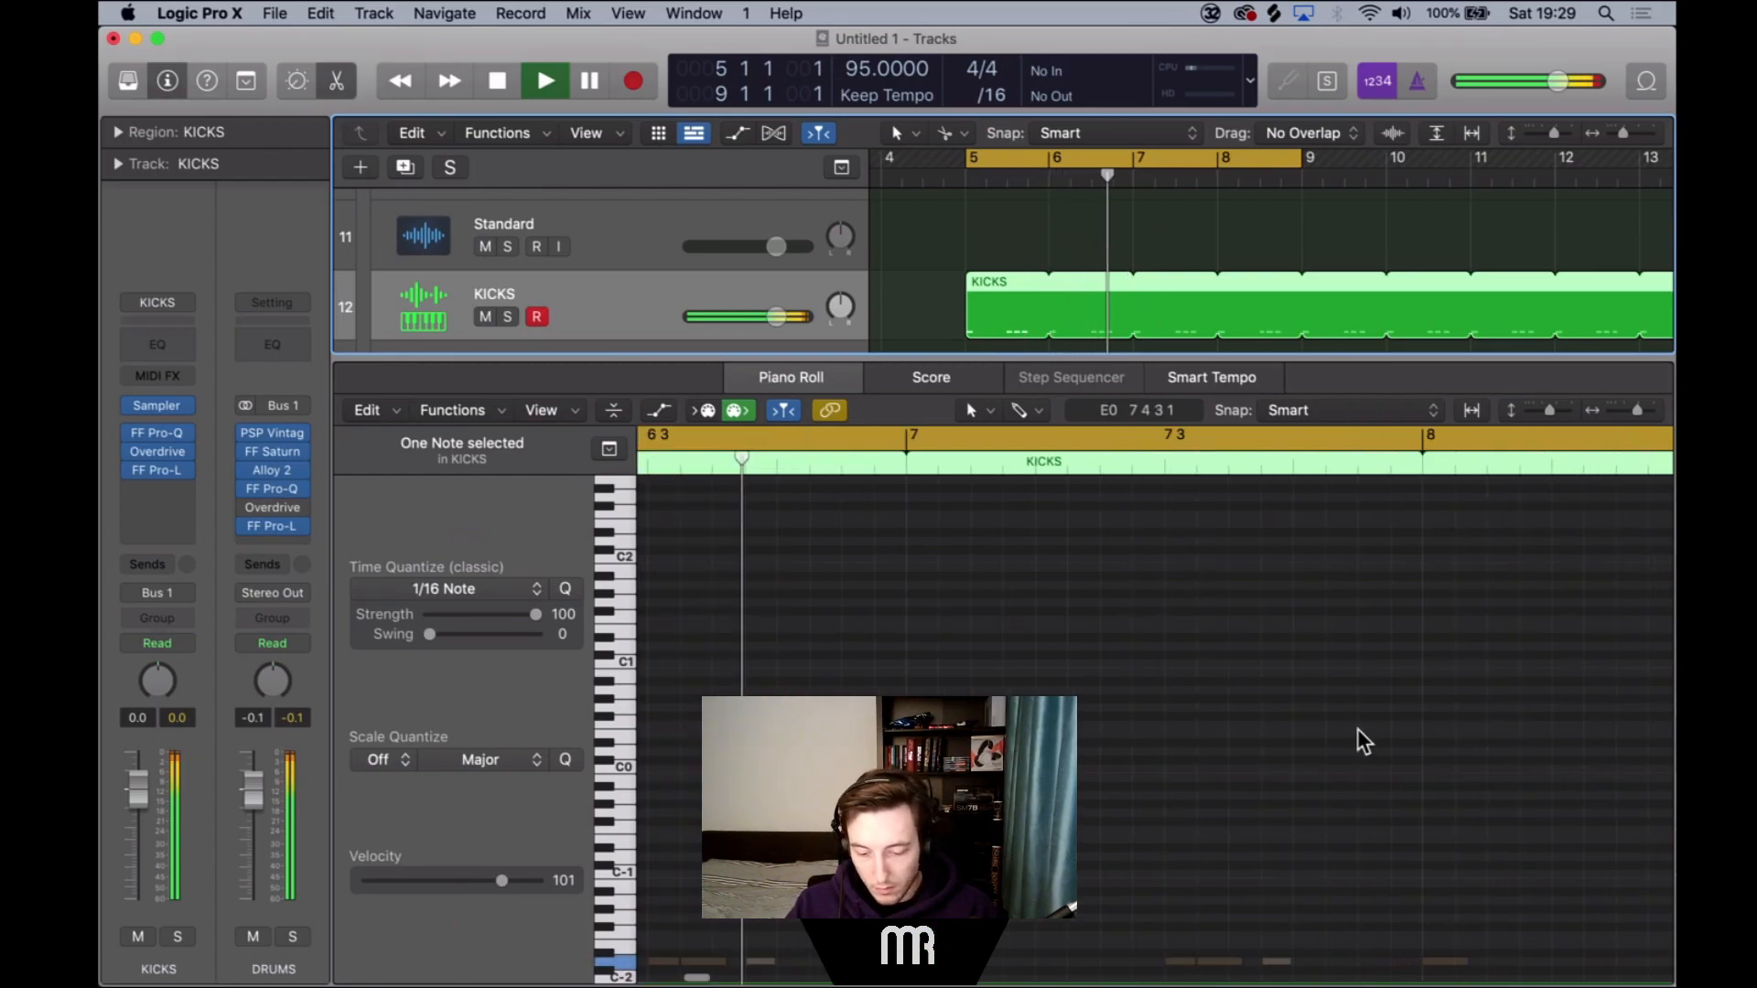
key(space)
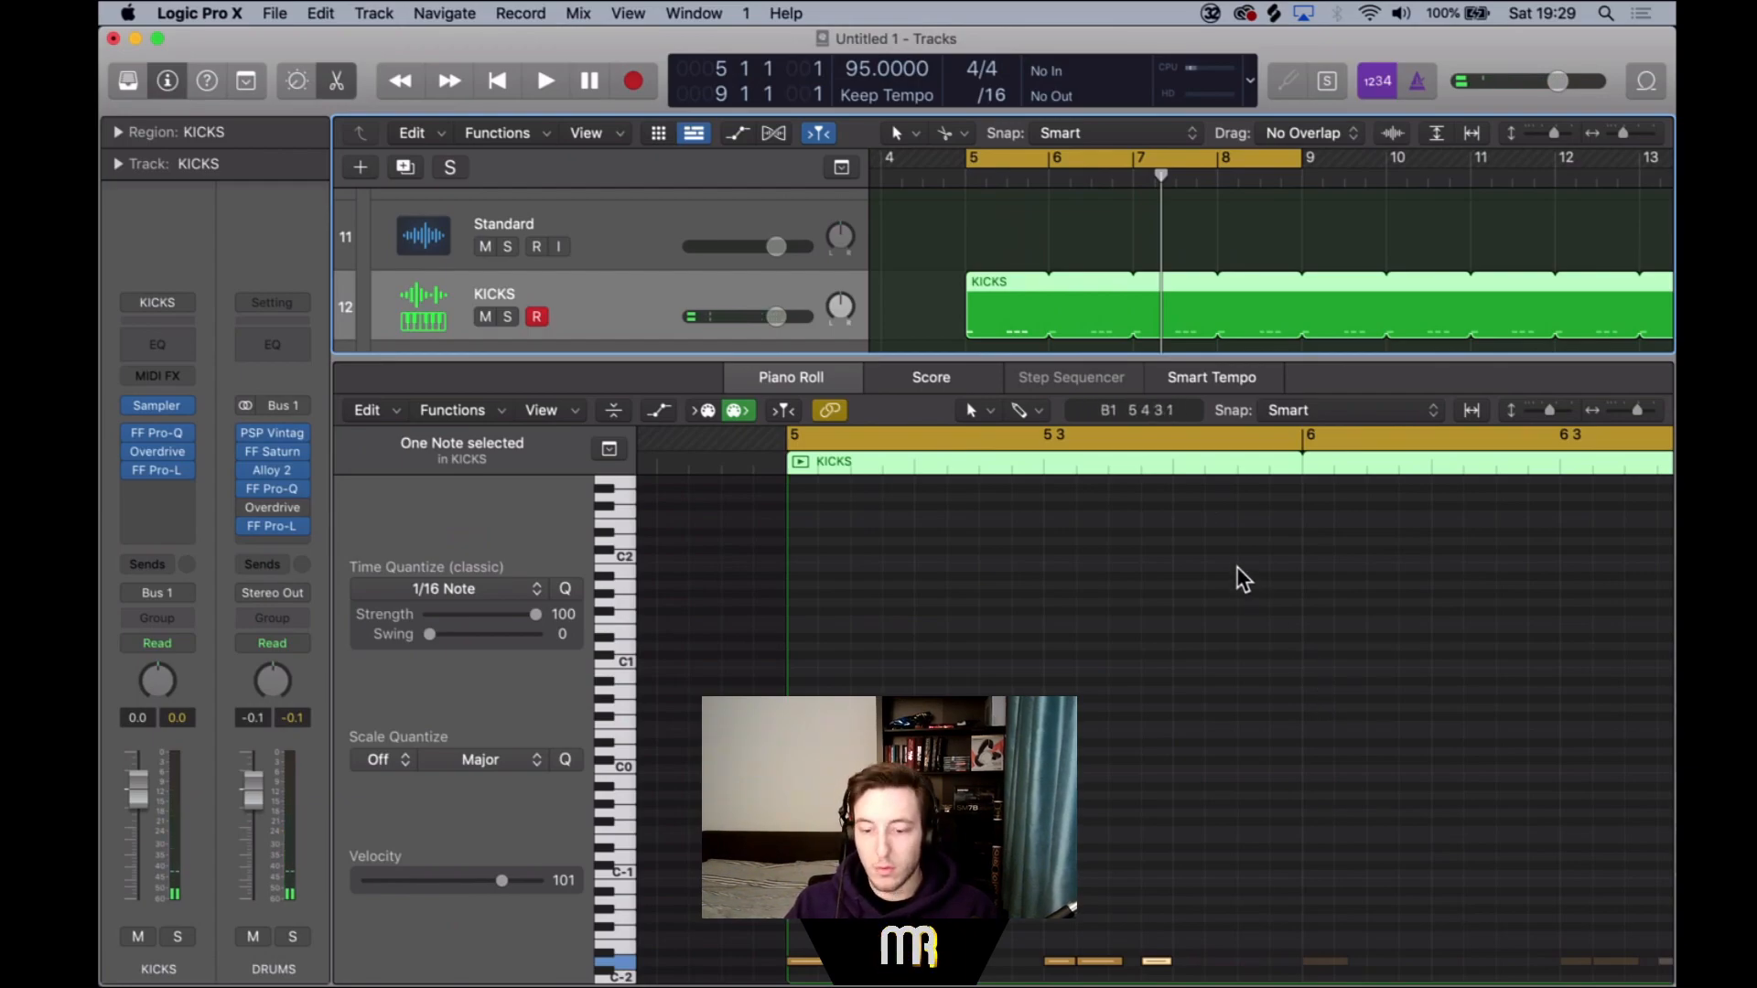
key(l)
Copy the KICKS region to bar 6 and rework the copy, removing its beat 3 note and moving the remaining notes earlier.
drag(1002, 302, 1086, 302)
key(space)
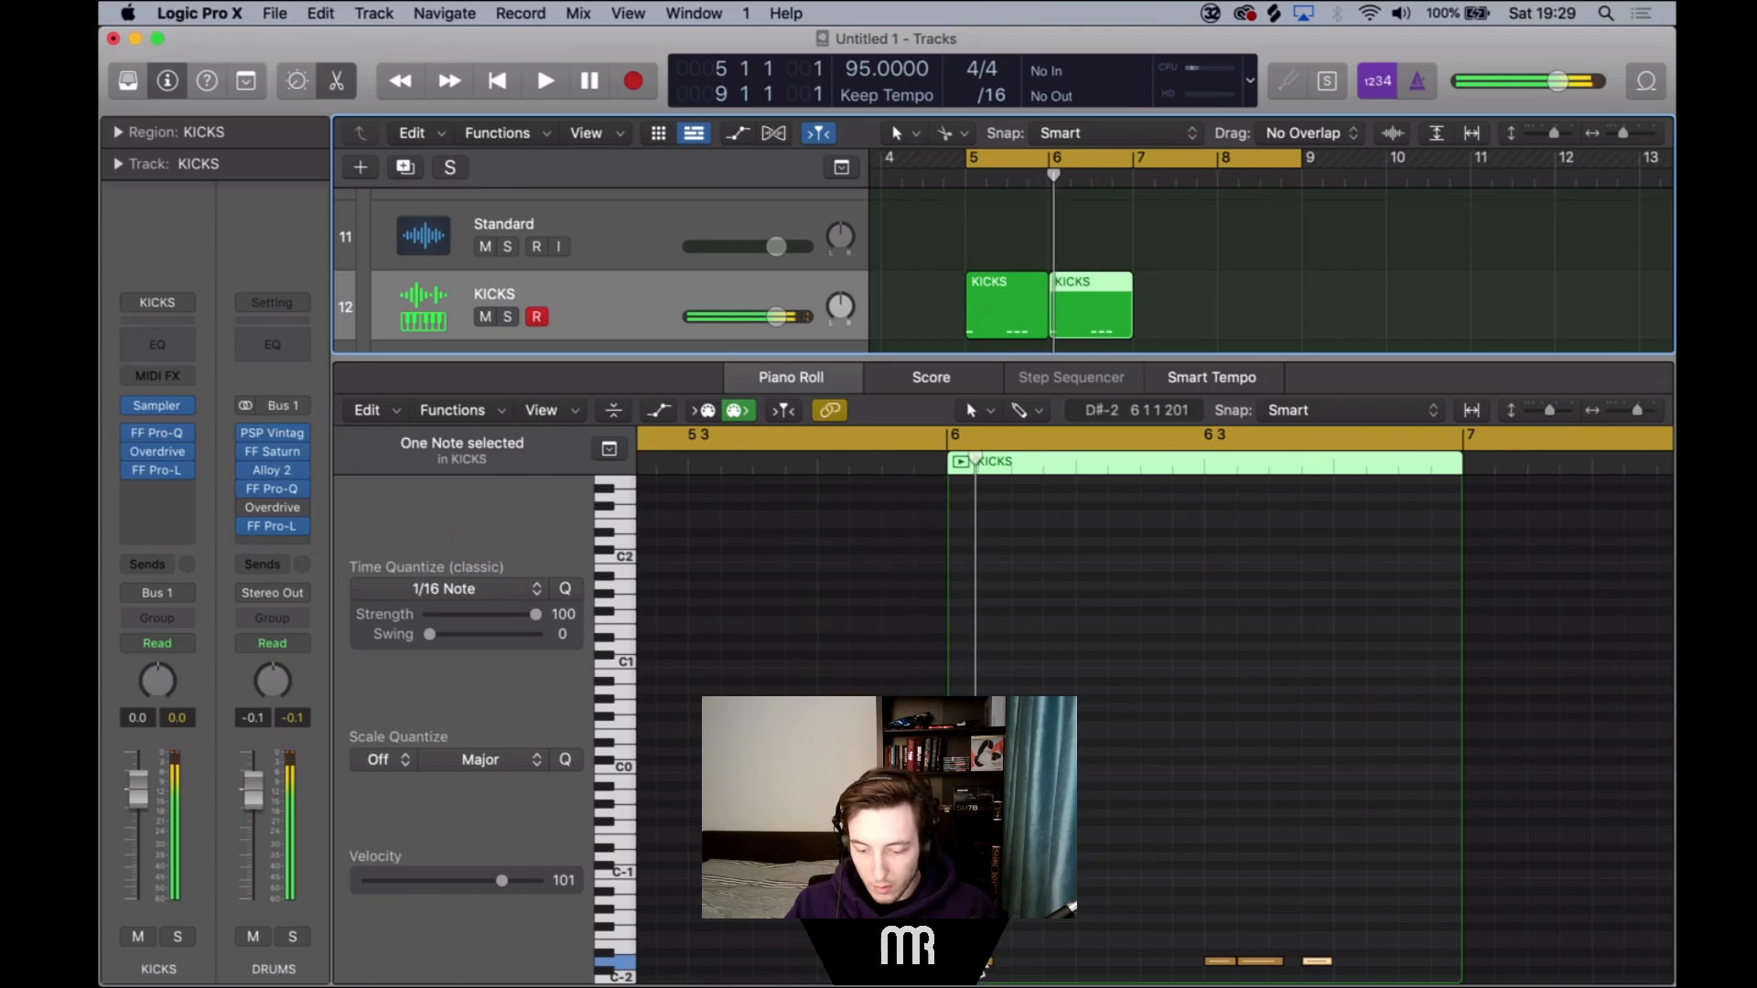
click(1223, 963)
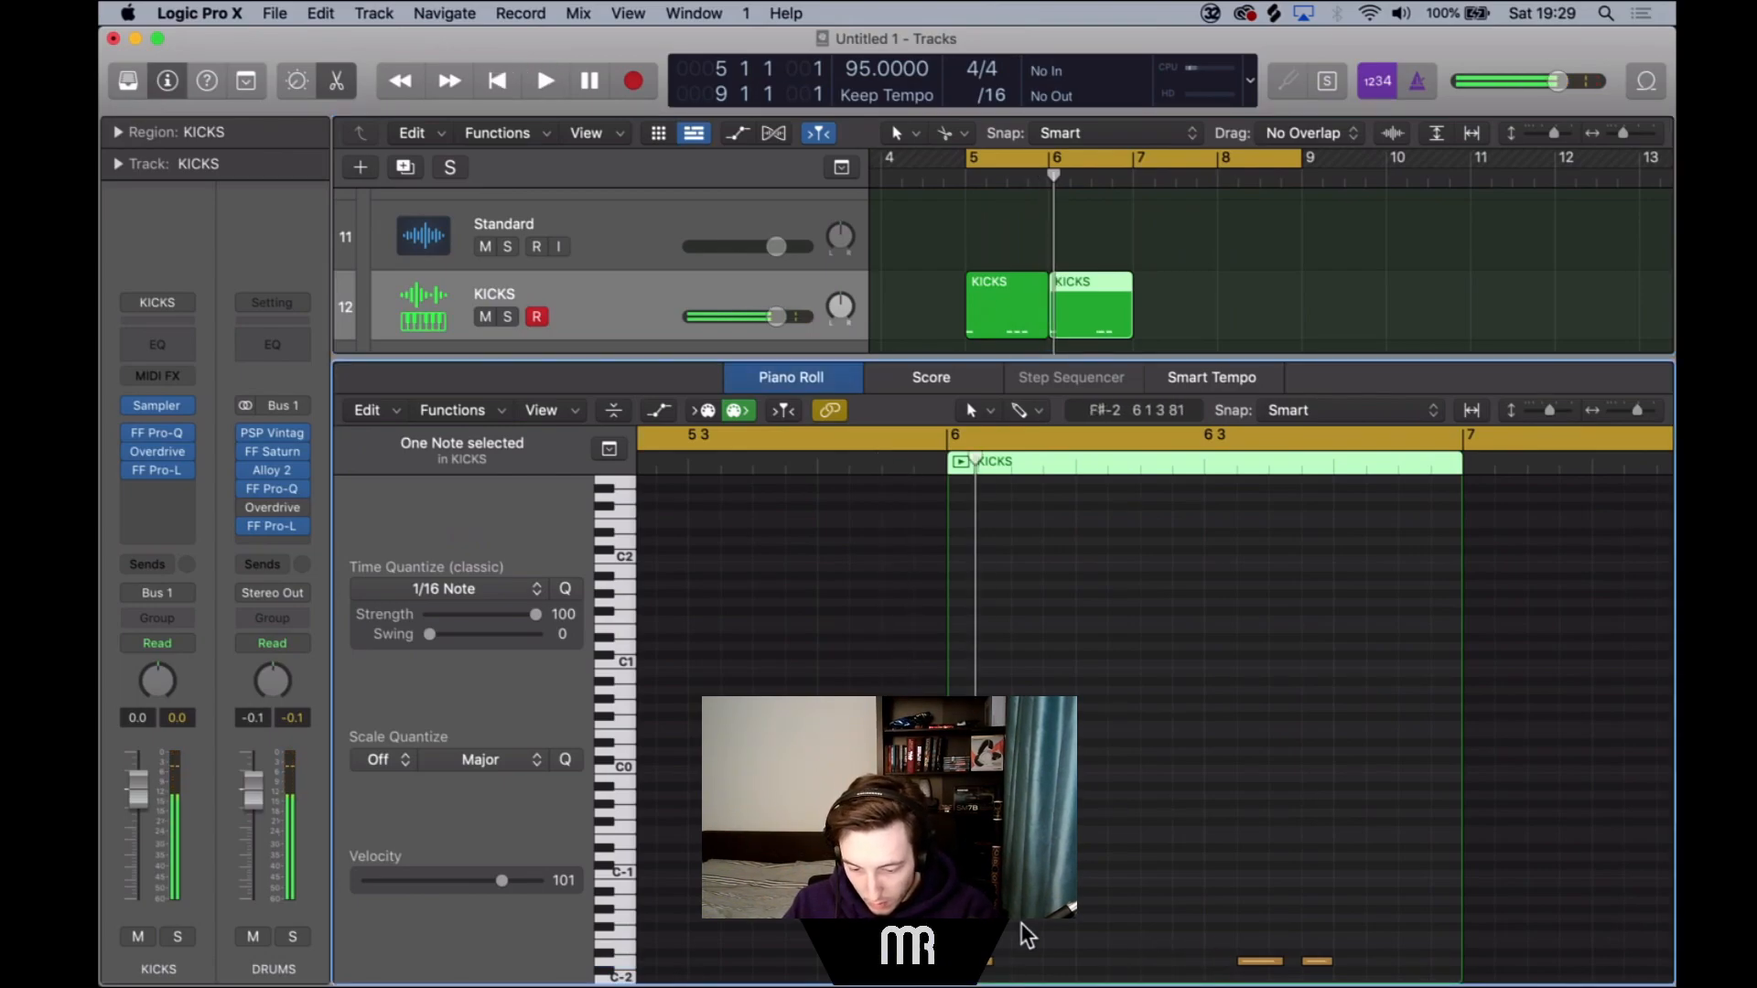
drag(1104, 956, 964, 961)
drag(1088, 962, 1063, 966)
Set the cycle range to bar 6 only and play the reworked kick pattern.
key(space)
key(space)
click(1016, 160)
drag(1054, 159, 1111, 169)
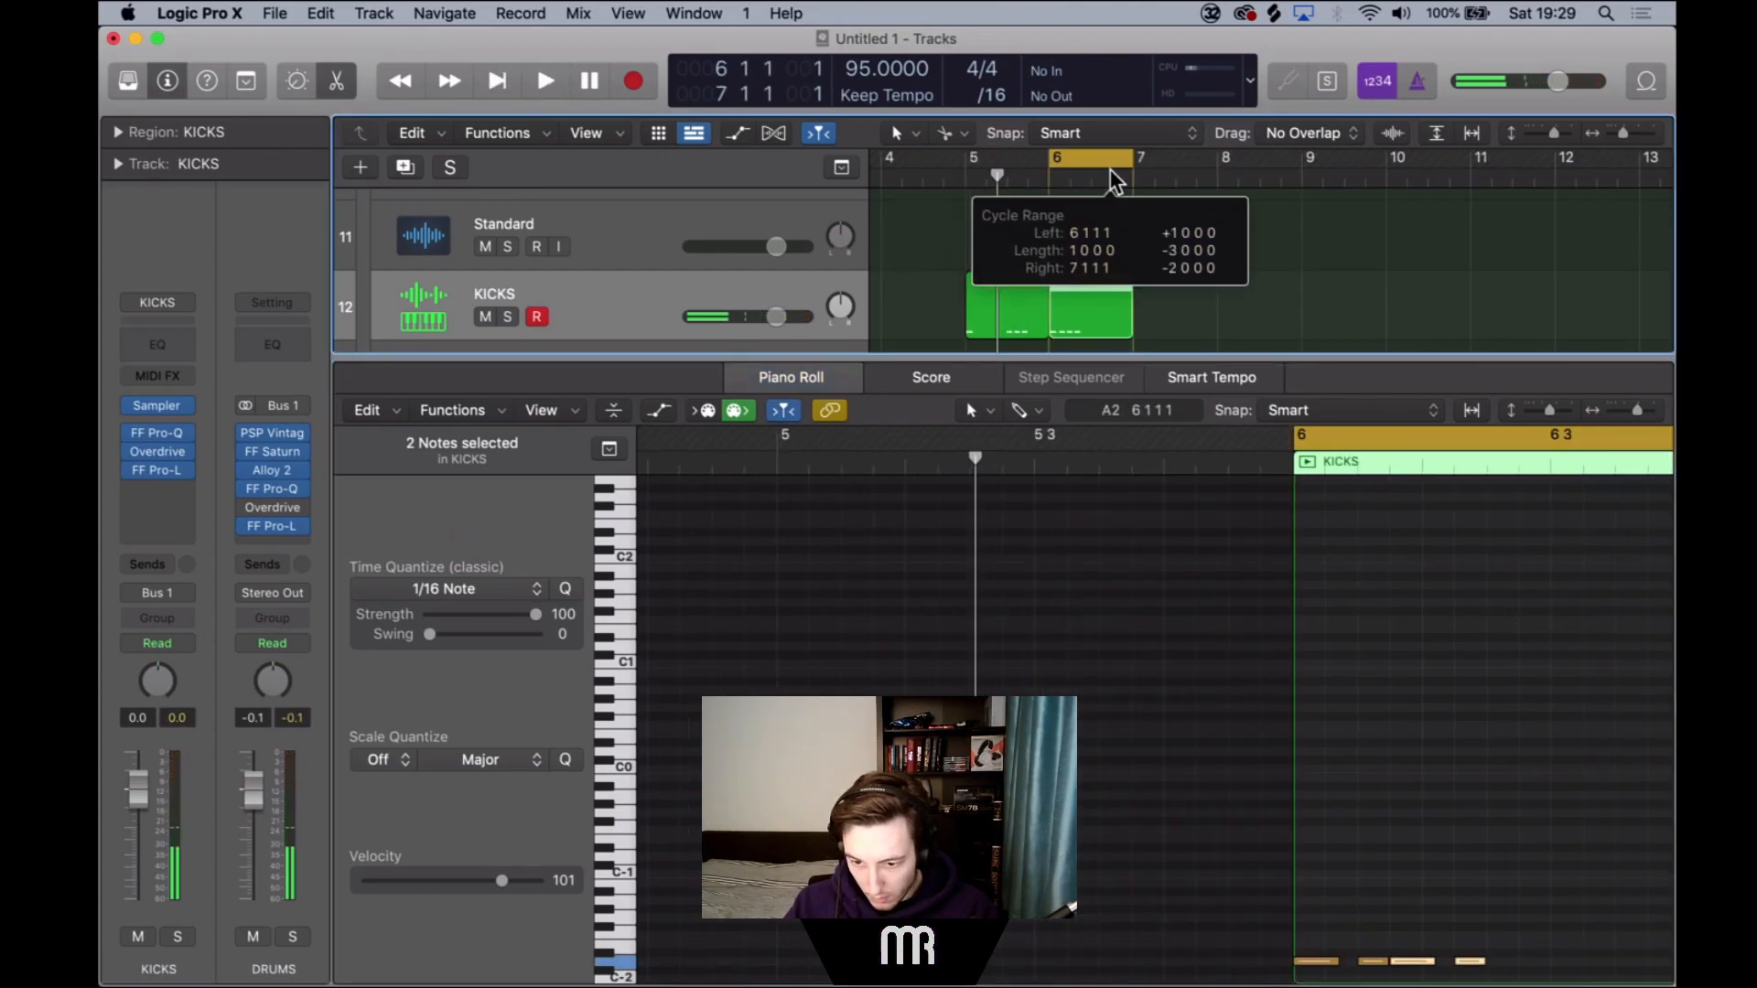
key(space)
key(space)
key(space)
key(space)
Adjust and repeat the kick notes to fill bar 6, and cut off the part of the region beyond bar 7.
drag(975, 962, 1013, 963)
key(space)
mouse_move(1128, 961)
mouse_down()
mouse_move(1144, 962)
mouse_move(895, 972)
mouse_up()
key(space)
key(super+r)
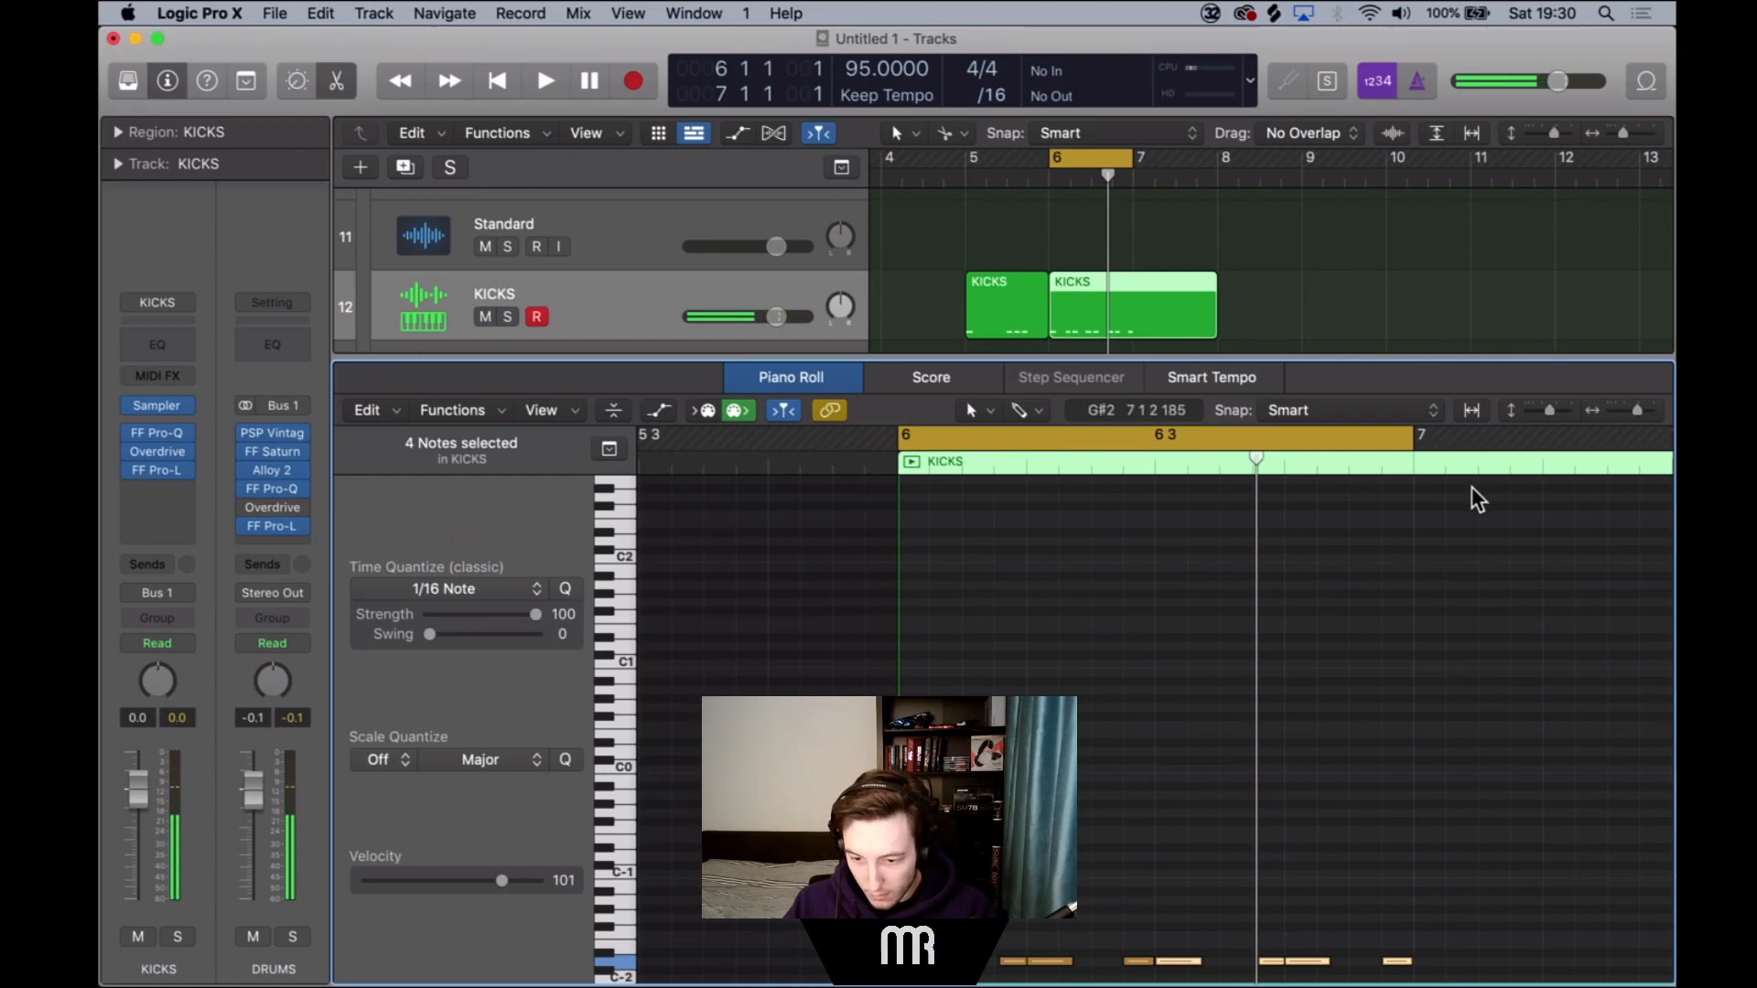
super+click(1135, 313)
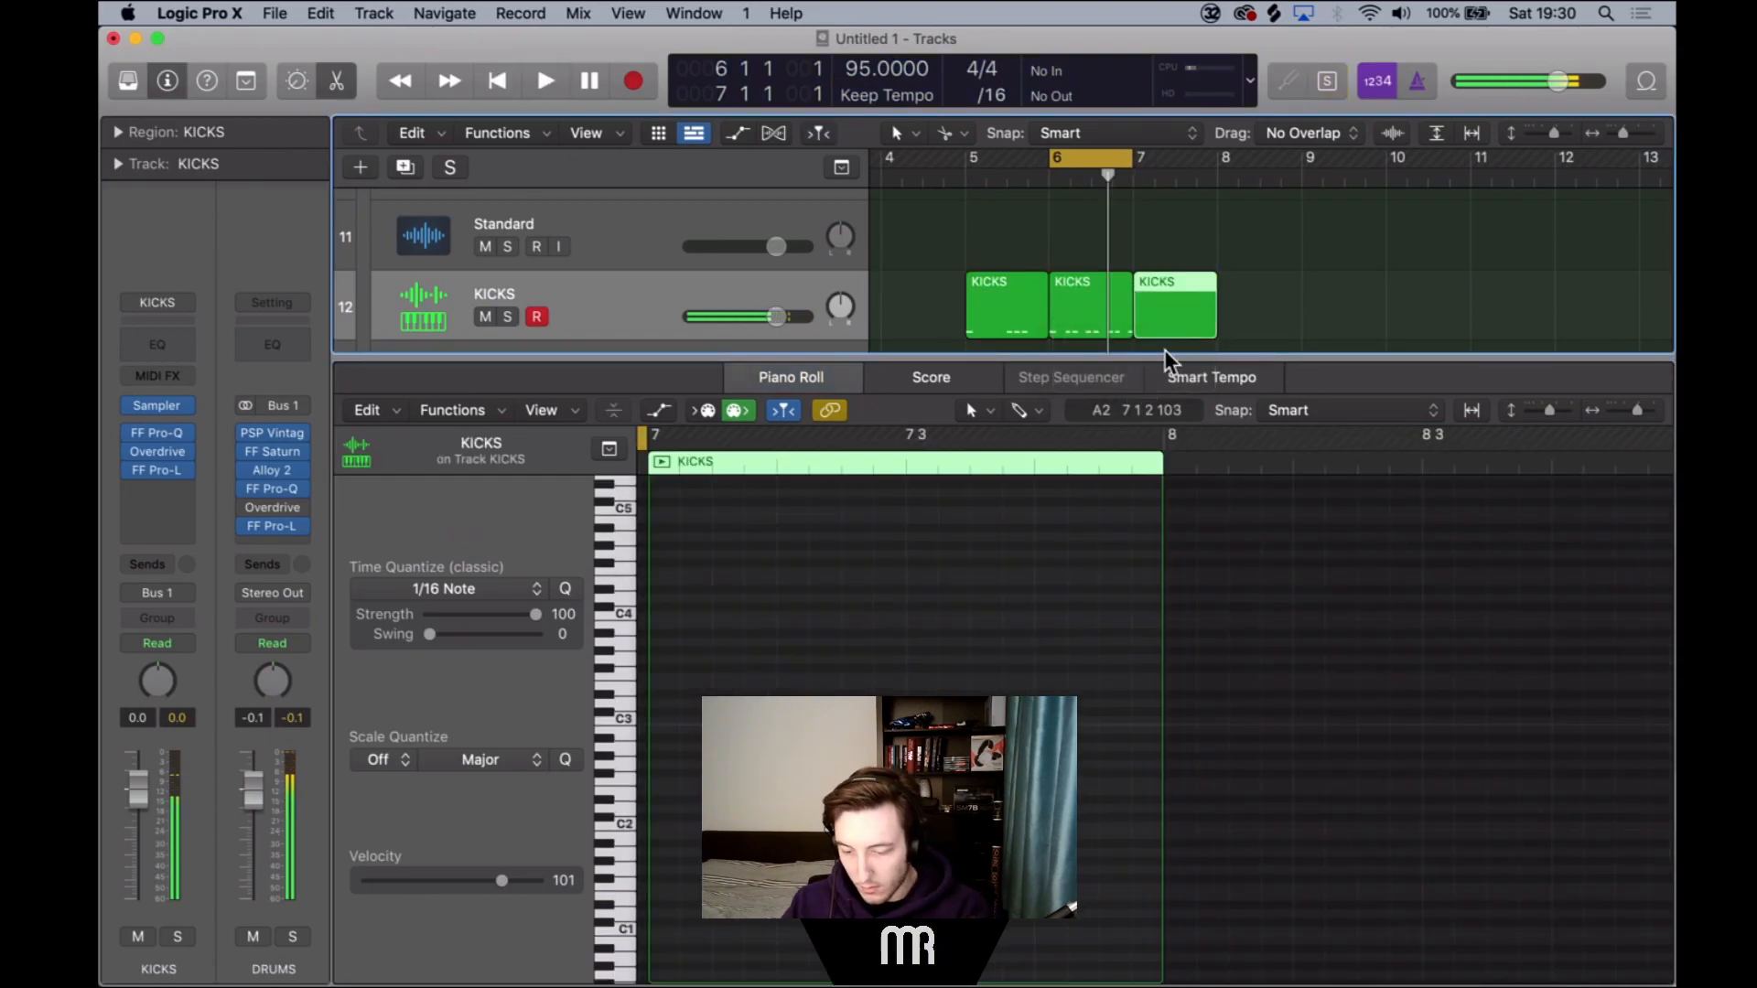
key(Delete)
Extend the cycle range back to bar 5 and play both KICKS regions with the Piano Roll closed.
key(space)
drag(1055, 149, 967, 156)
right_click(967, 165)
click(965, 165)
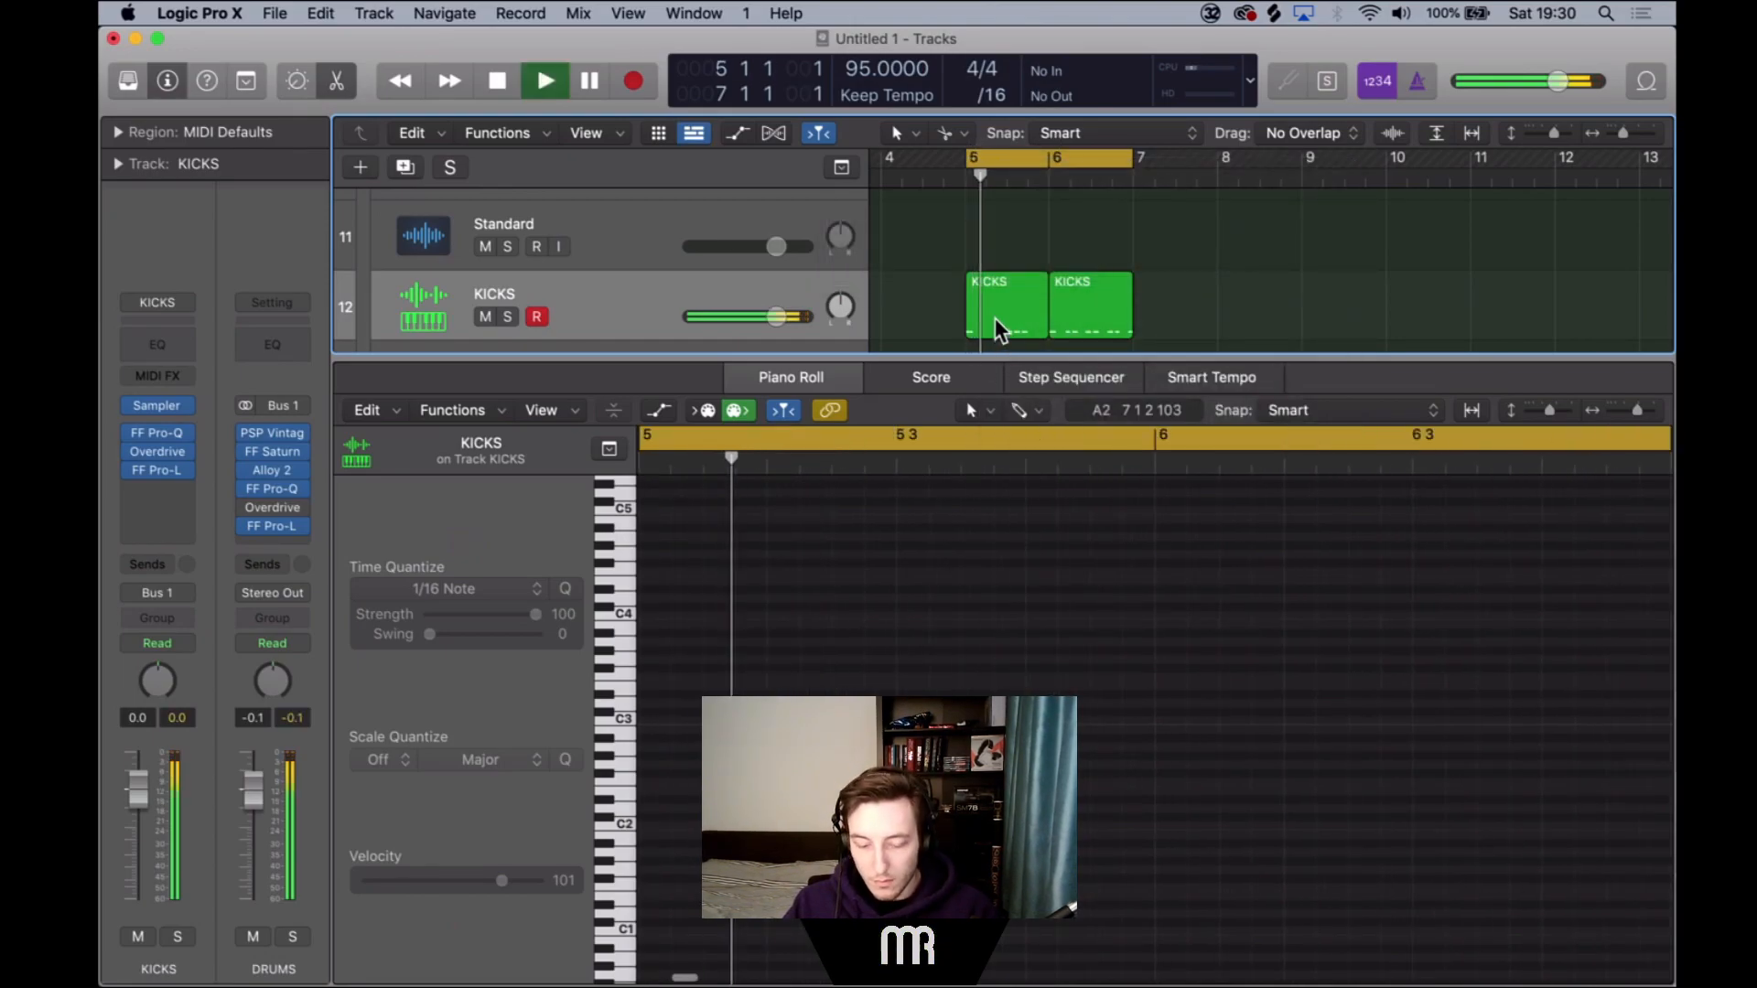
key(e)
scroll(1019, 324, up, 3)
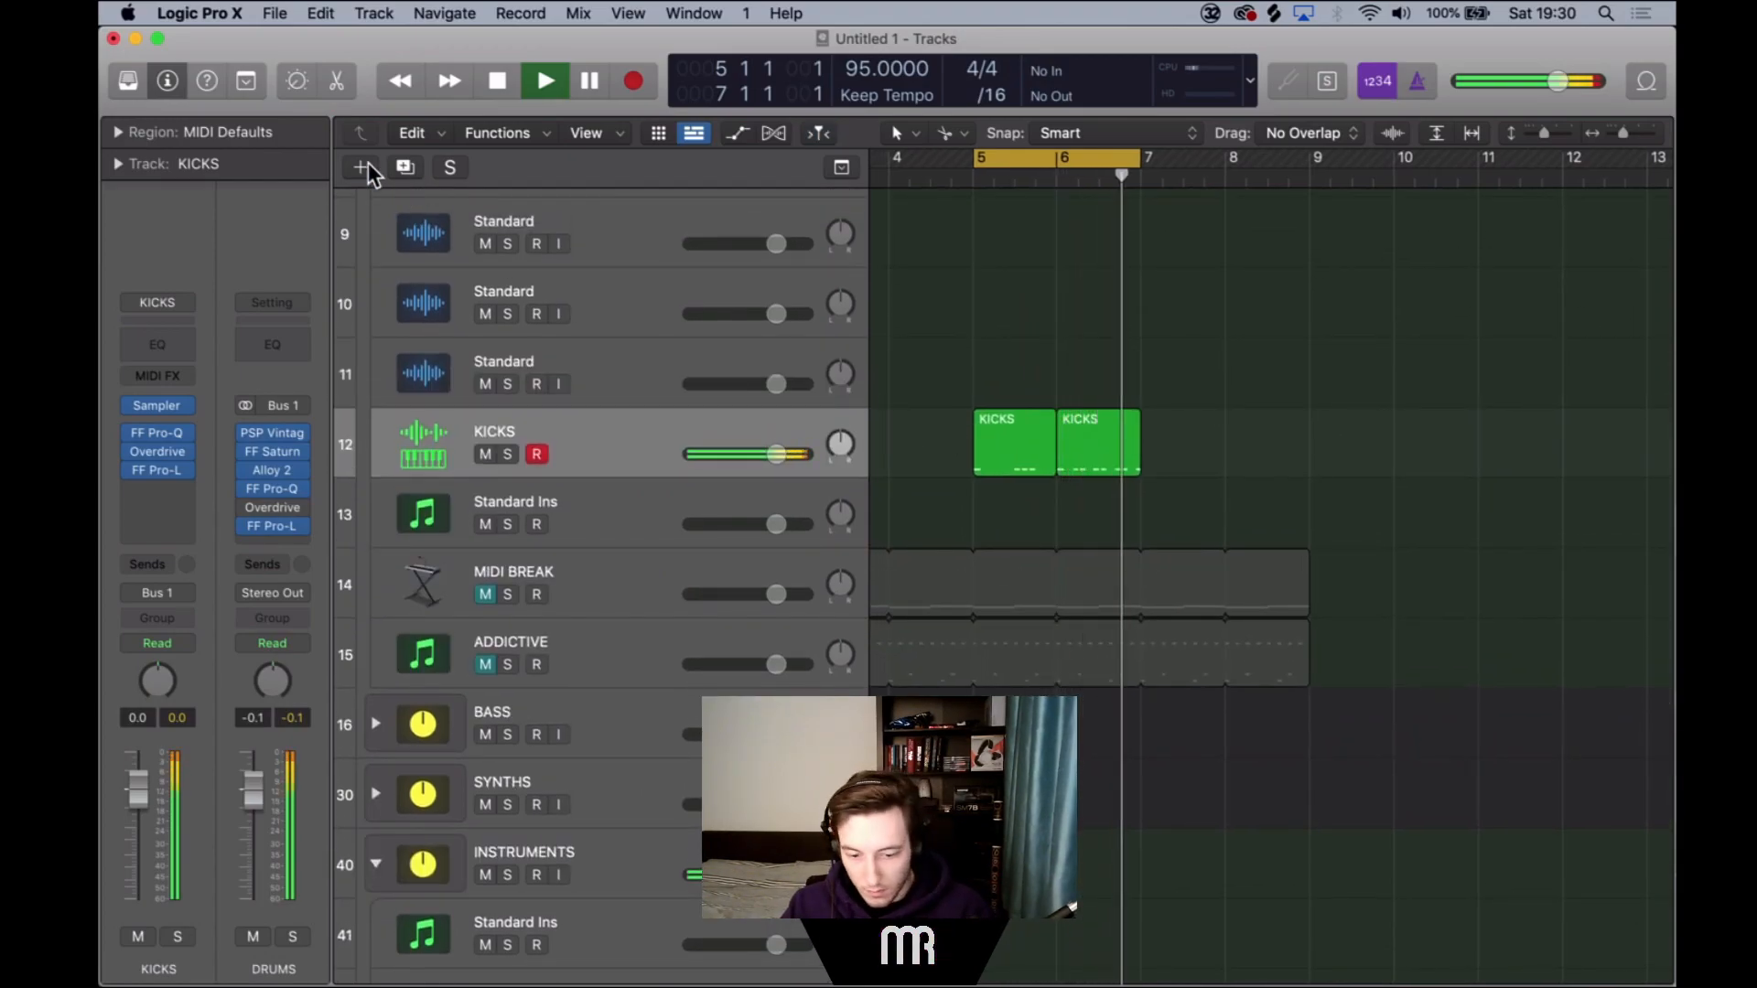
key(space)
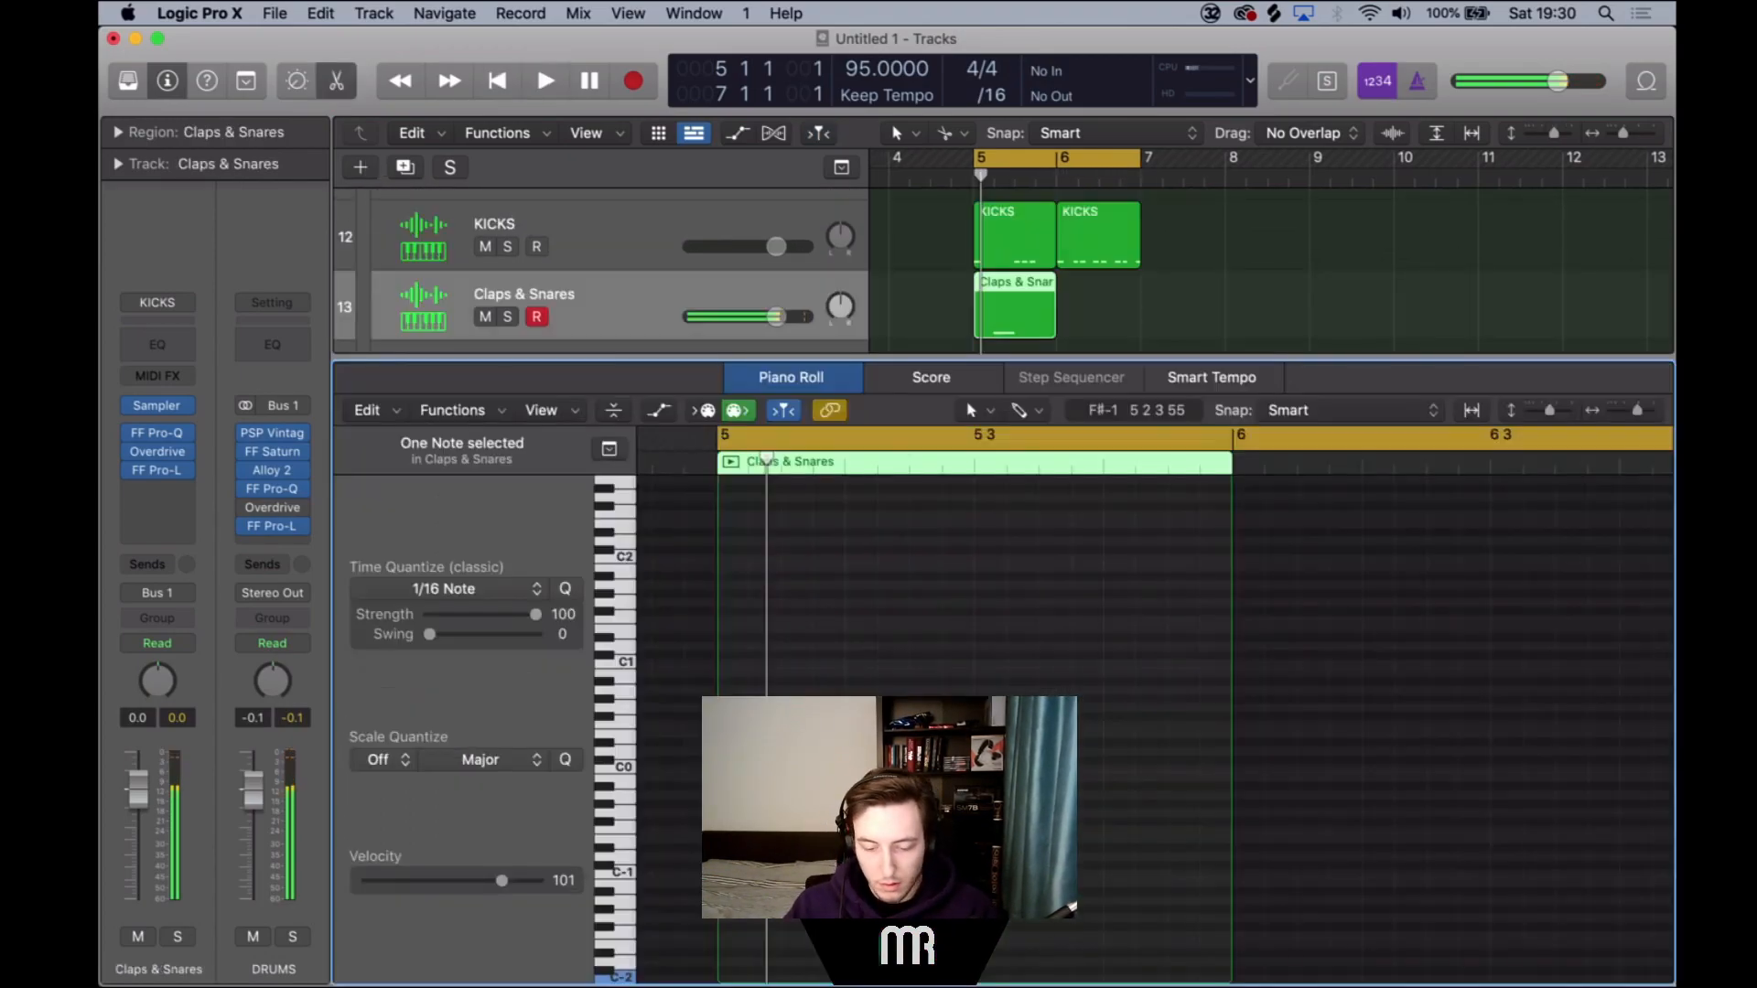
Copy the Claps & Snares note from beat 2 to beat 4 and extend the region to bar 7.
key(space)
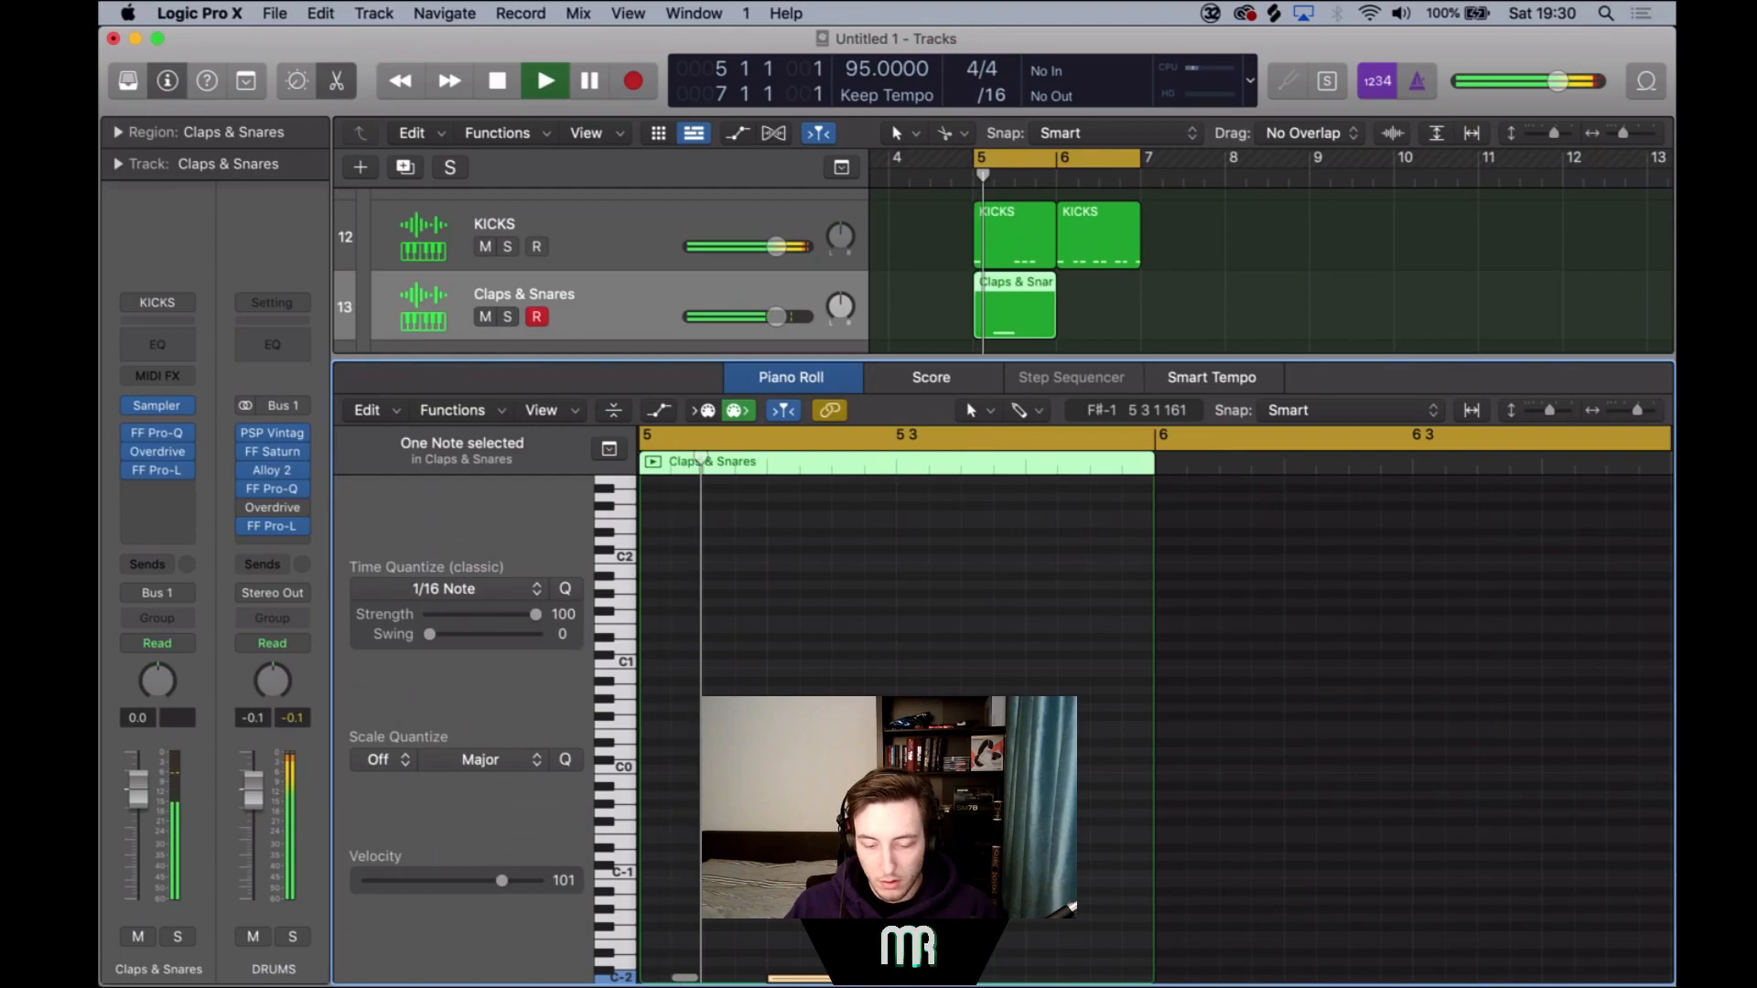
key(space)
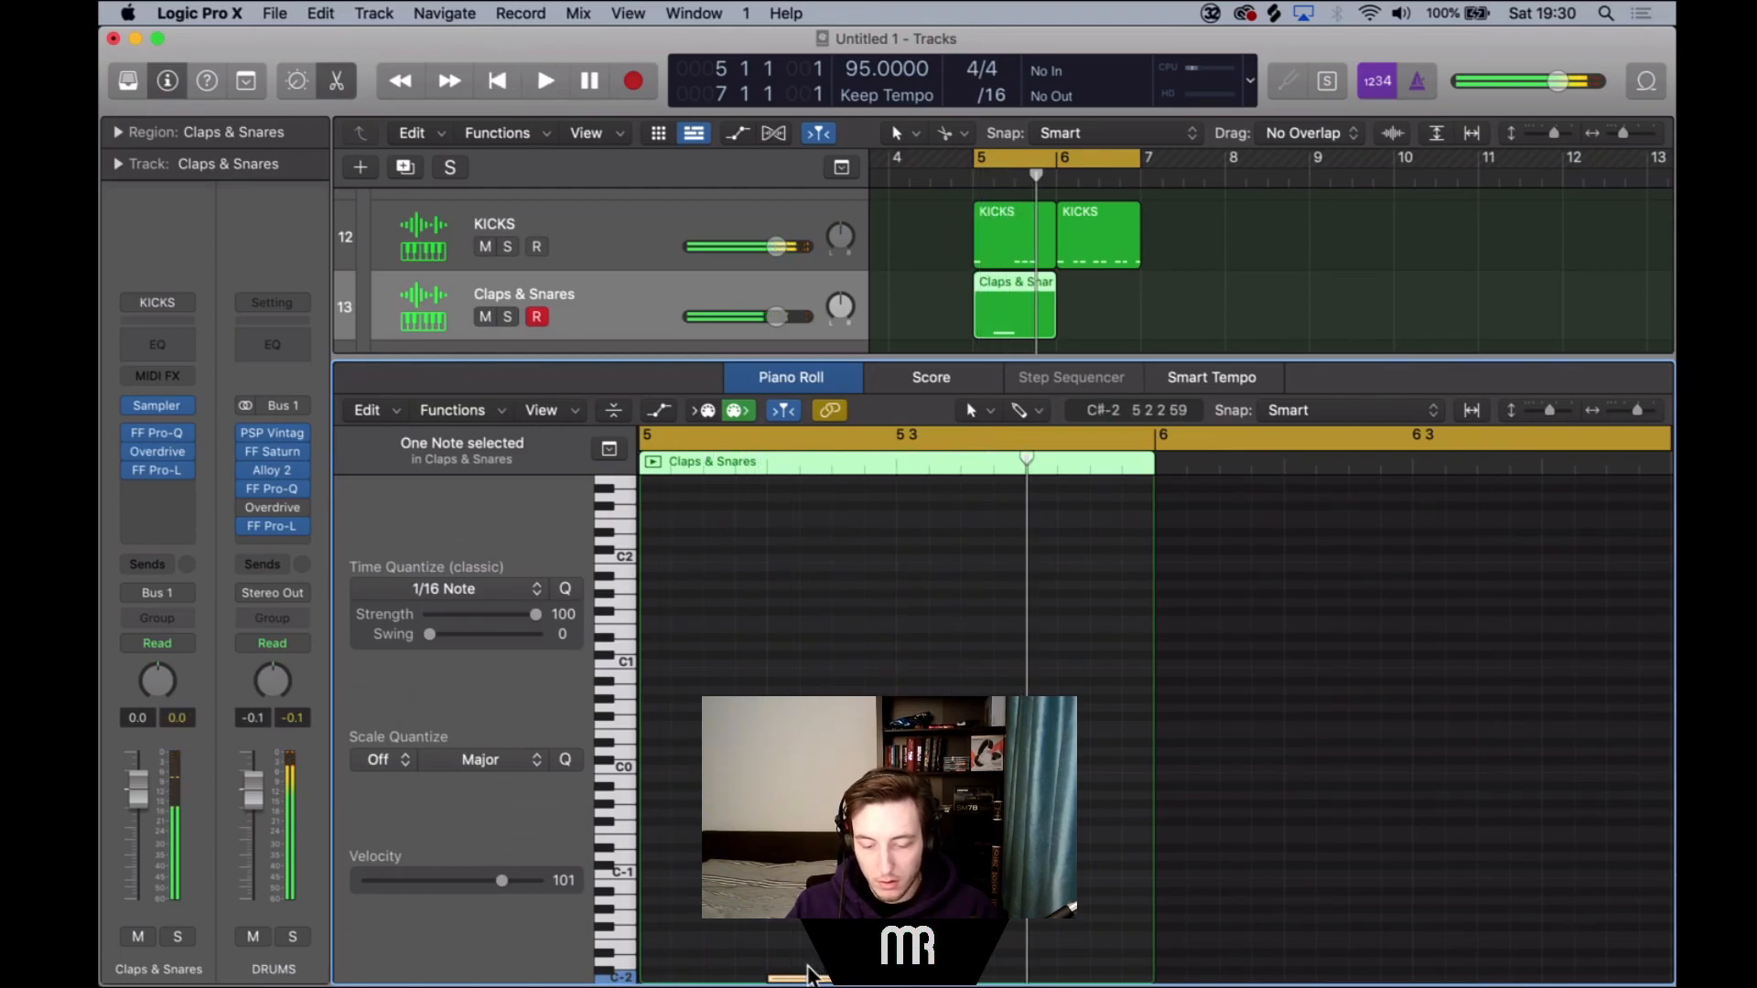
drag(807, 980, 1066, 981)
drag(1055, 326, 1134, 324)
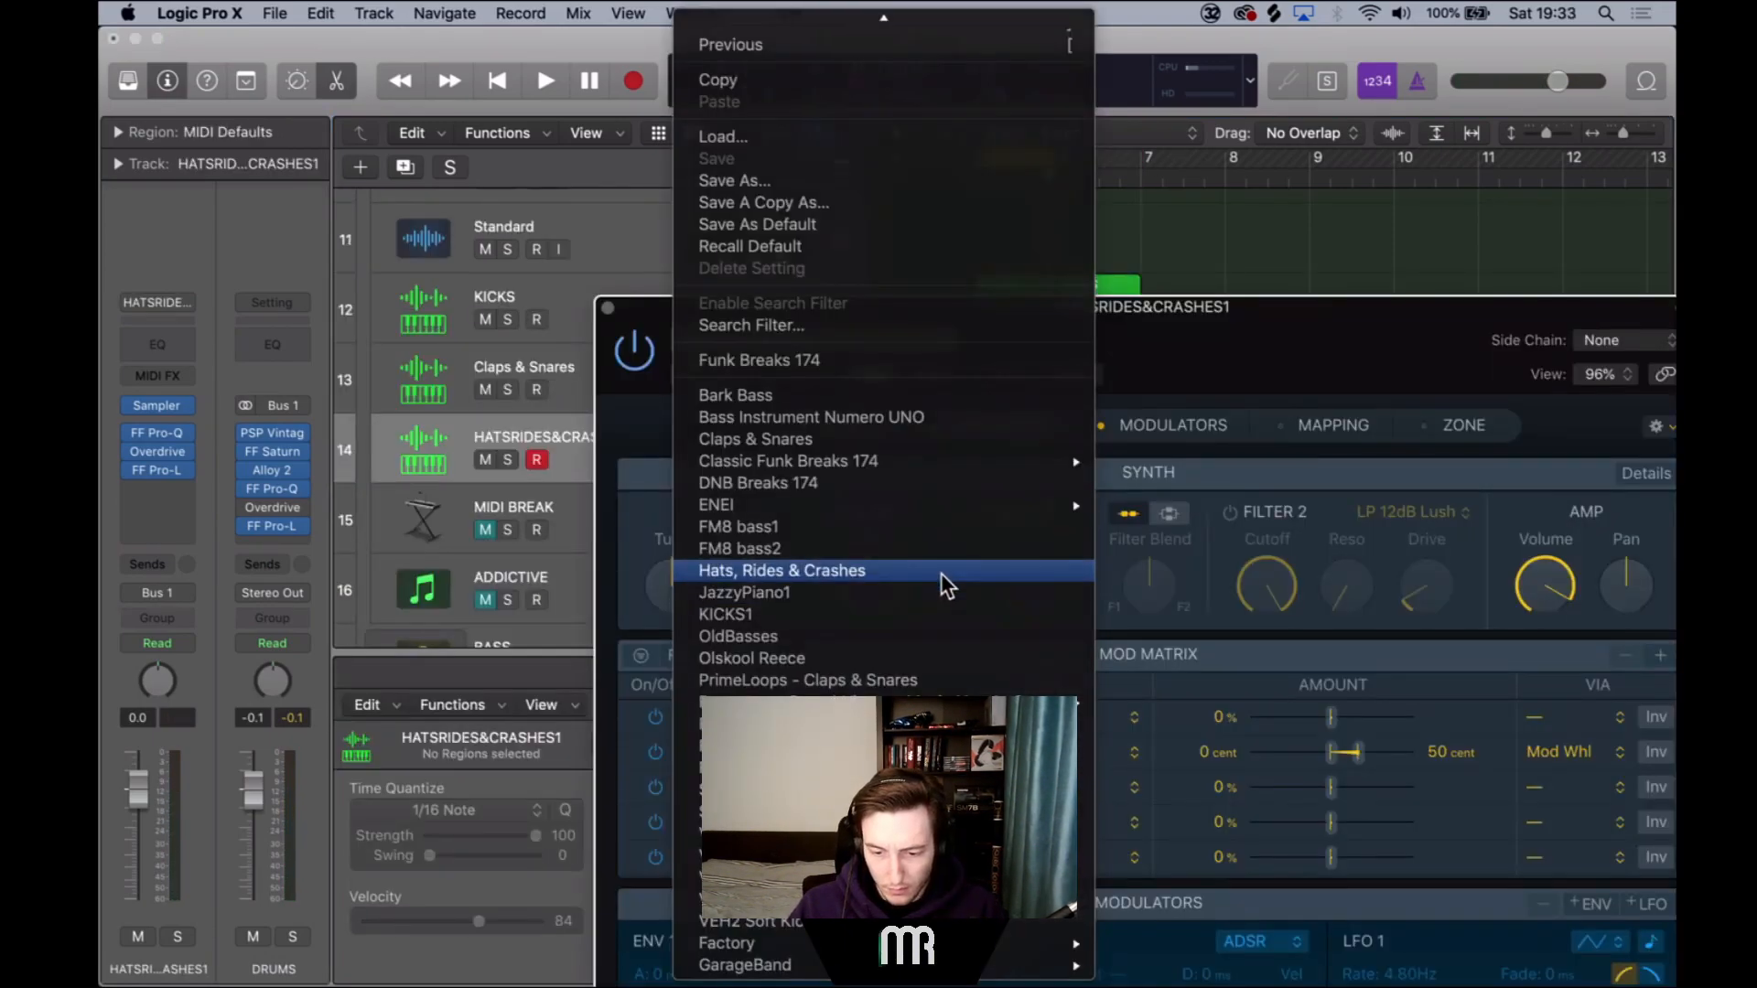
Load the Hats, Rides & Crashes sampler preset and fill bar 5 with repeated sixteenth hat notes, ending the region at bar 6.
click(941, 572)
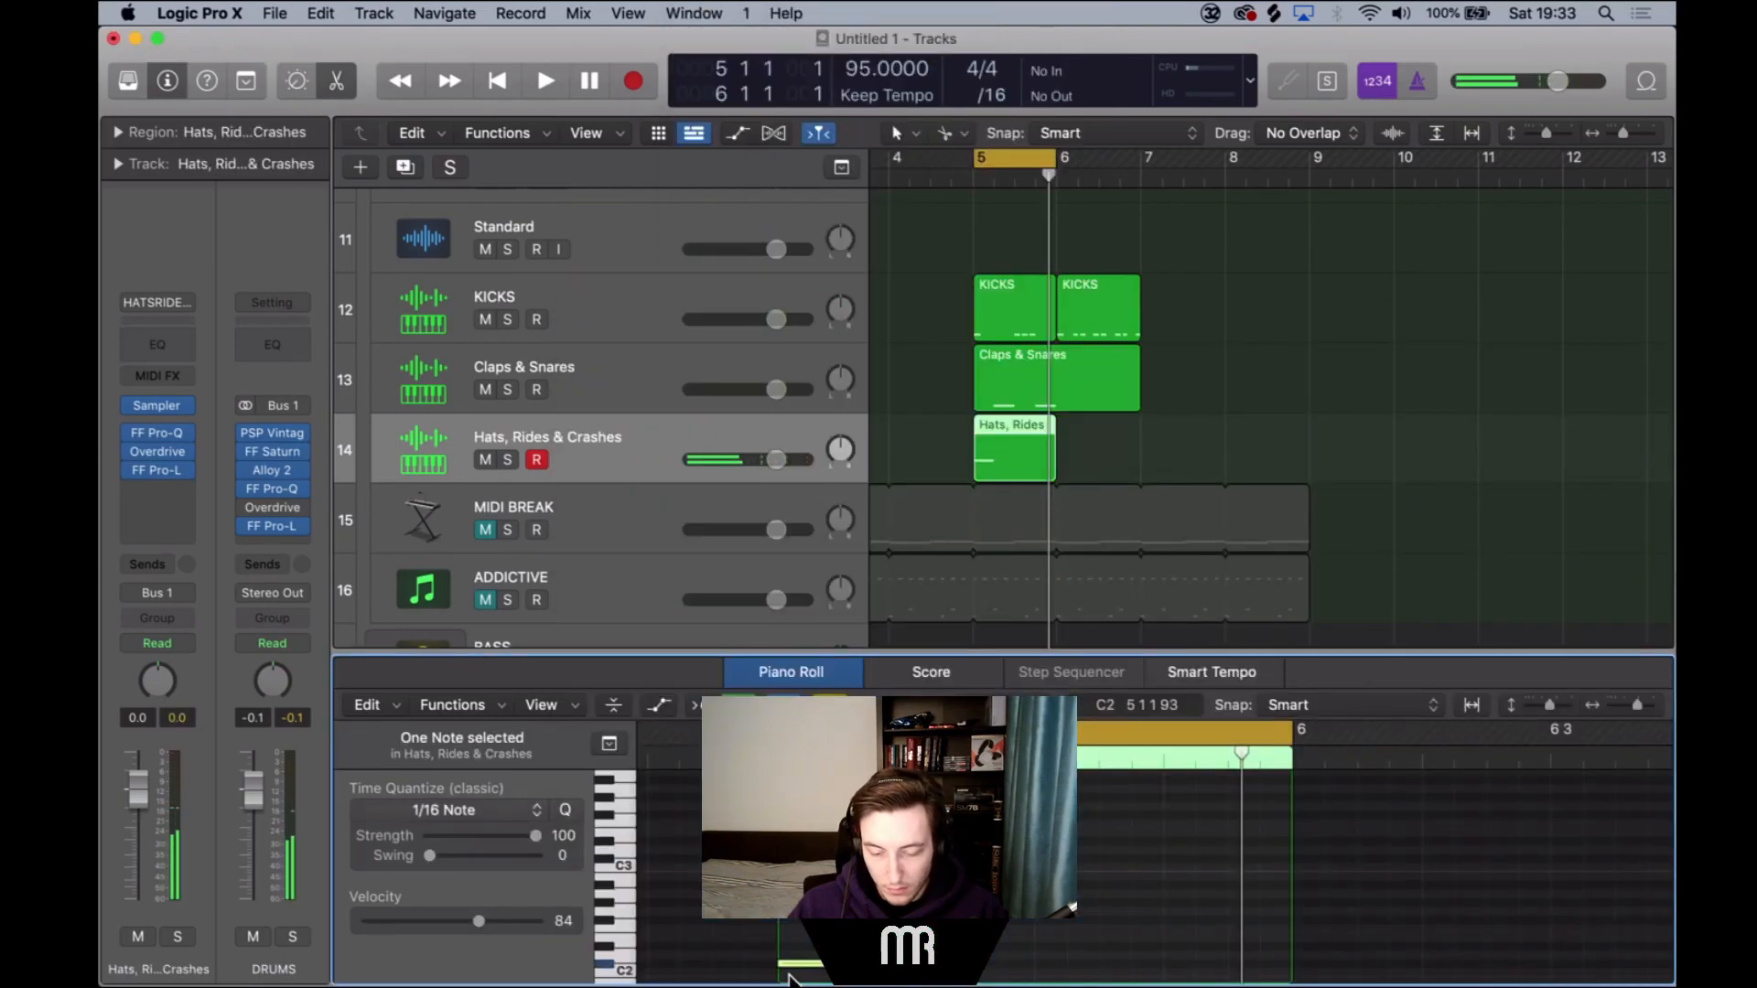
scroll(789, 979, down, 10)
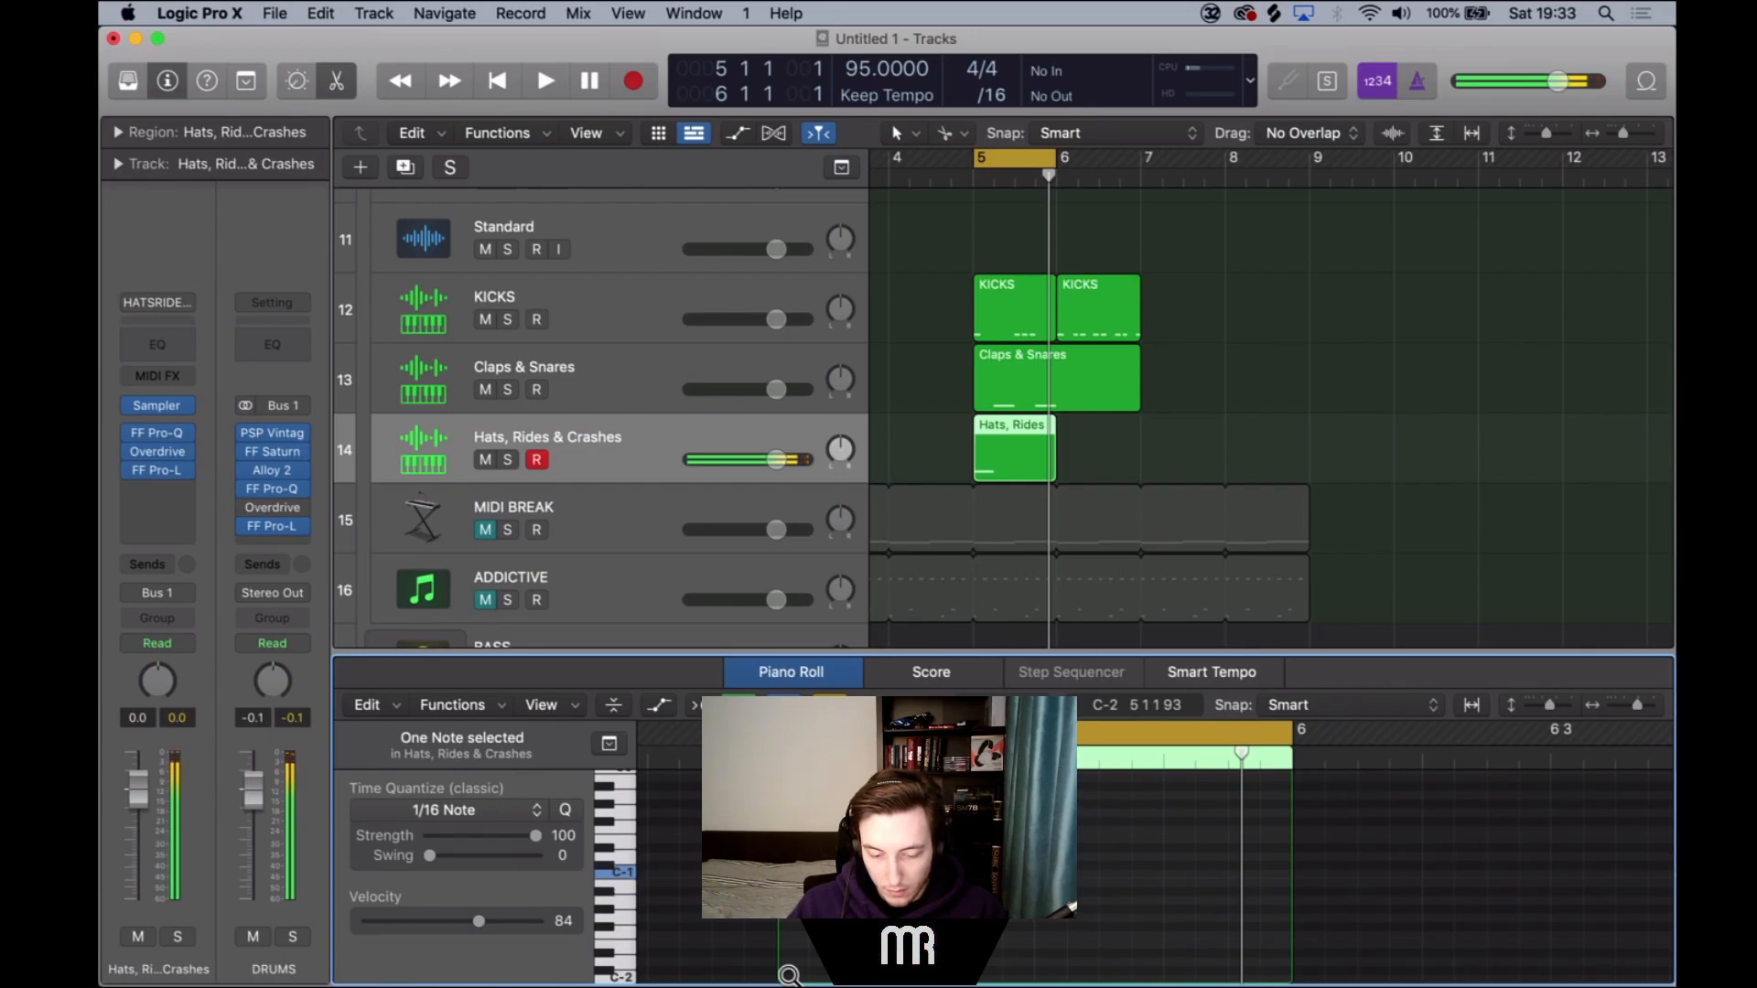
key(space)
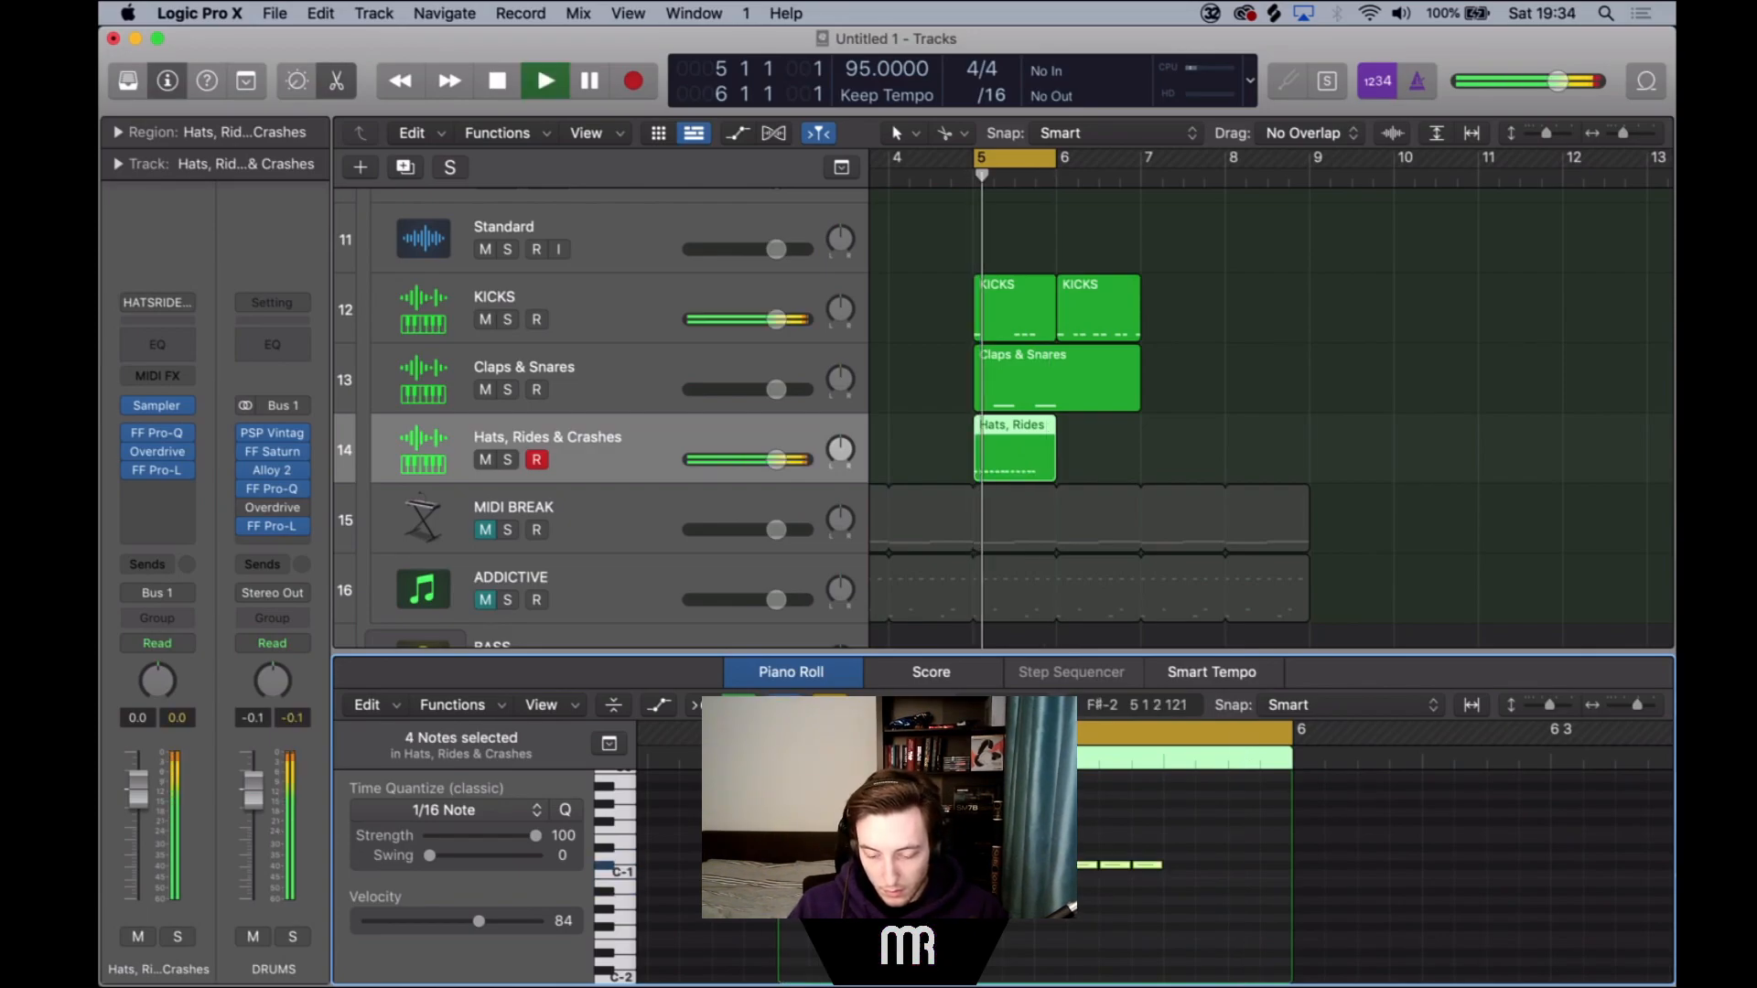
key(super+r)
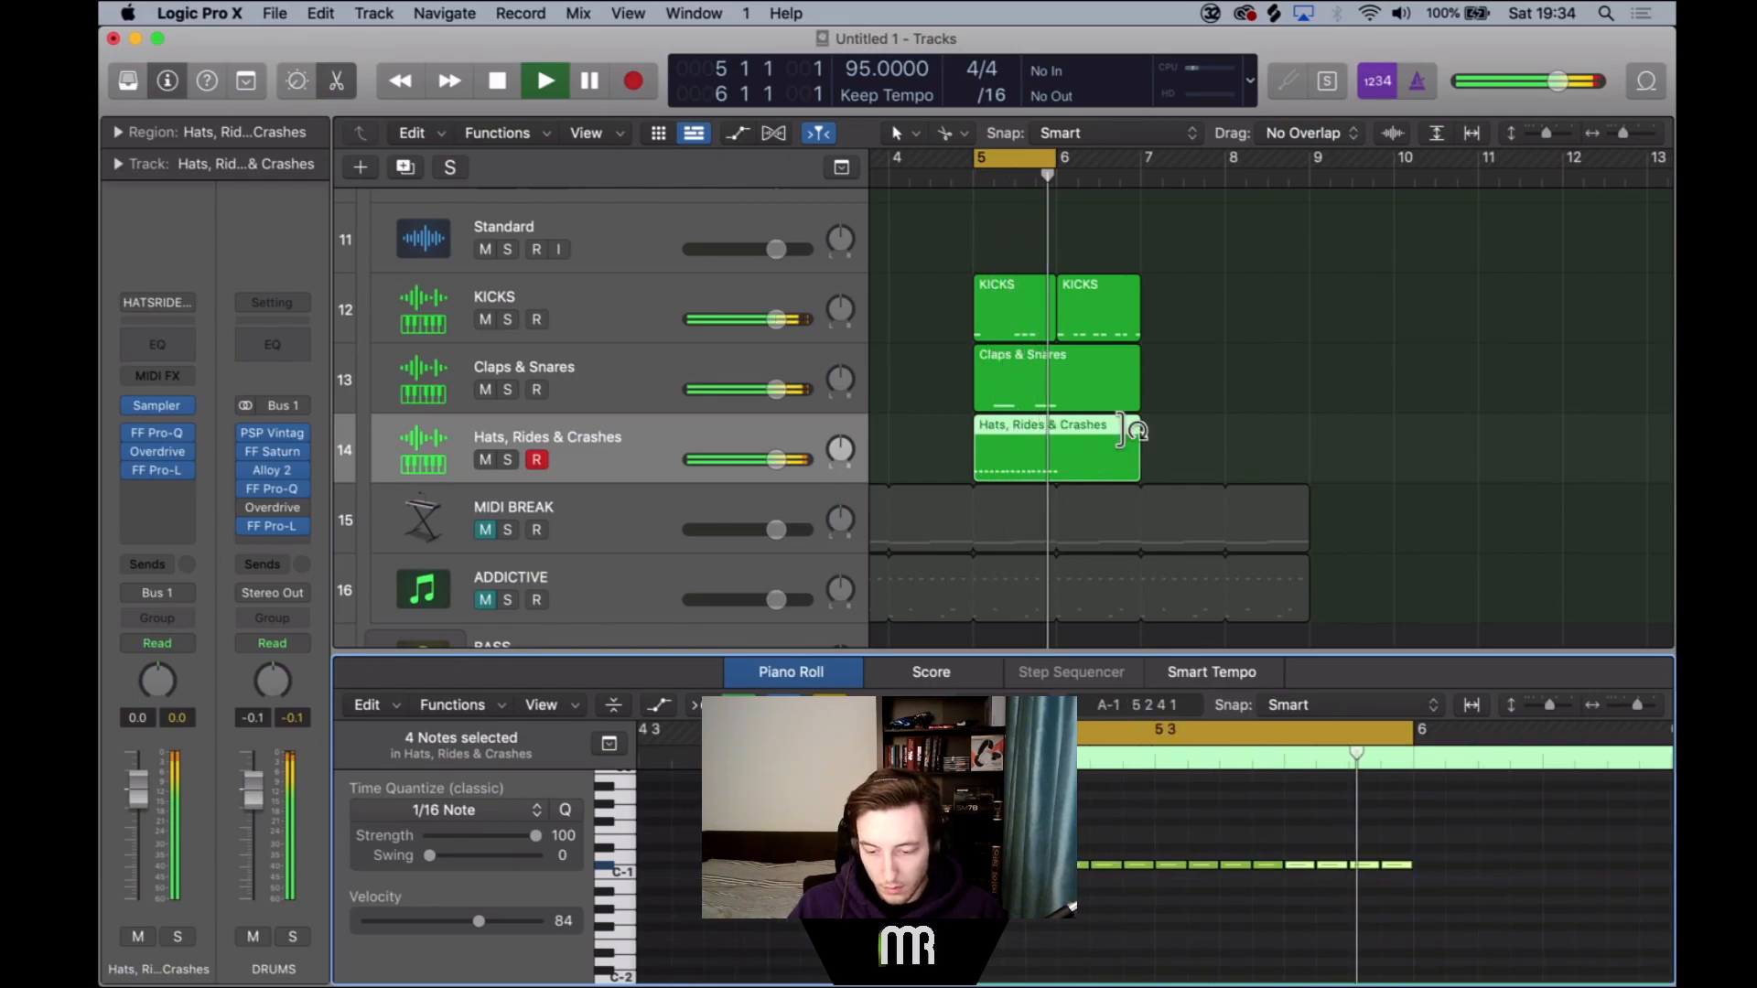
key(space)
click(1057, 450)
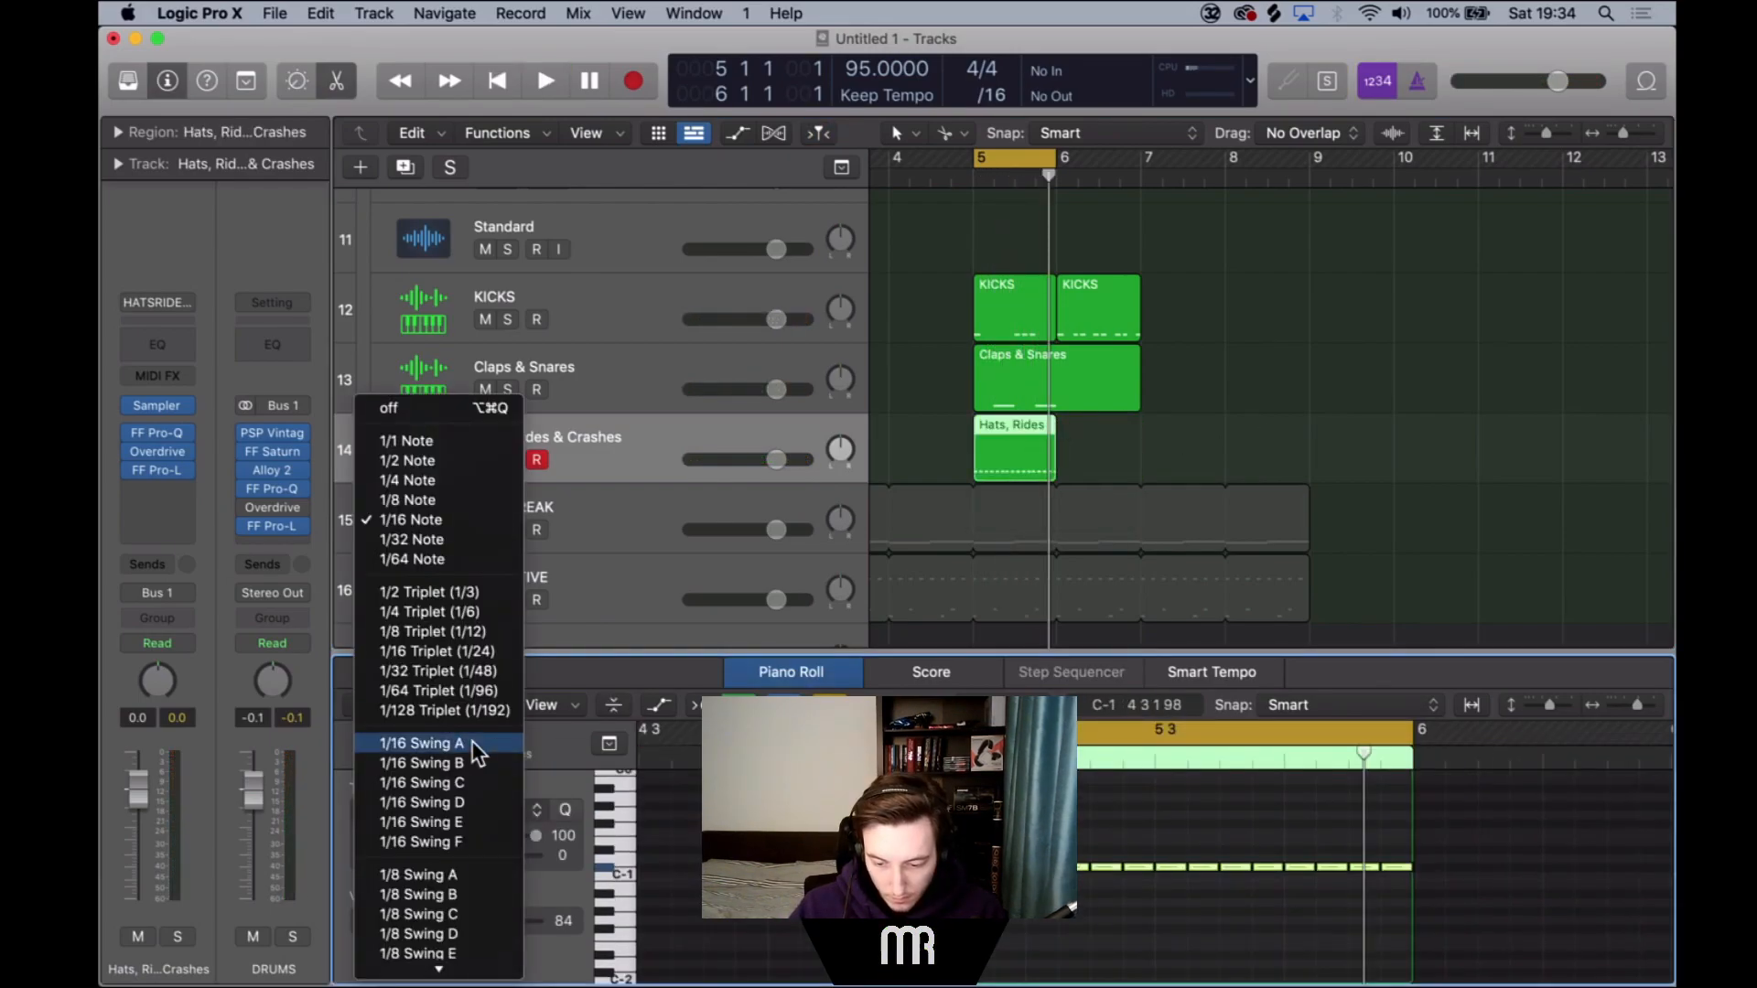
Audition the hat notes quantized to 1/16 Swing A, and set their time quantize to 1/16 Swing B.
click(474, 743)
key(space)
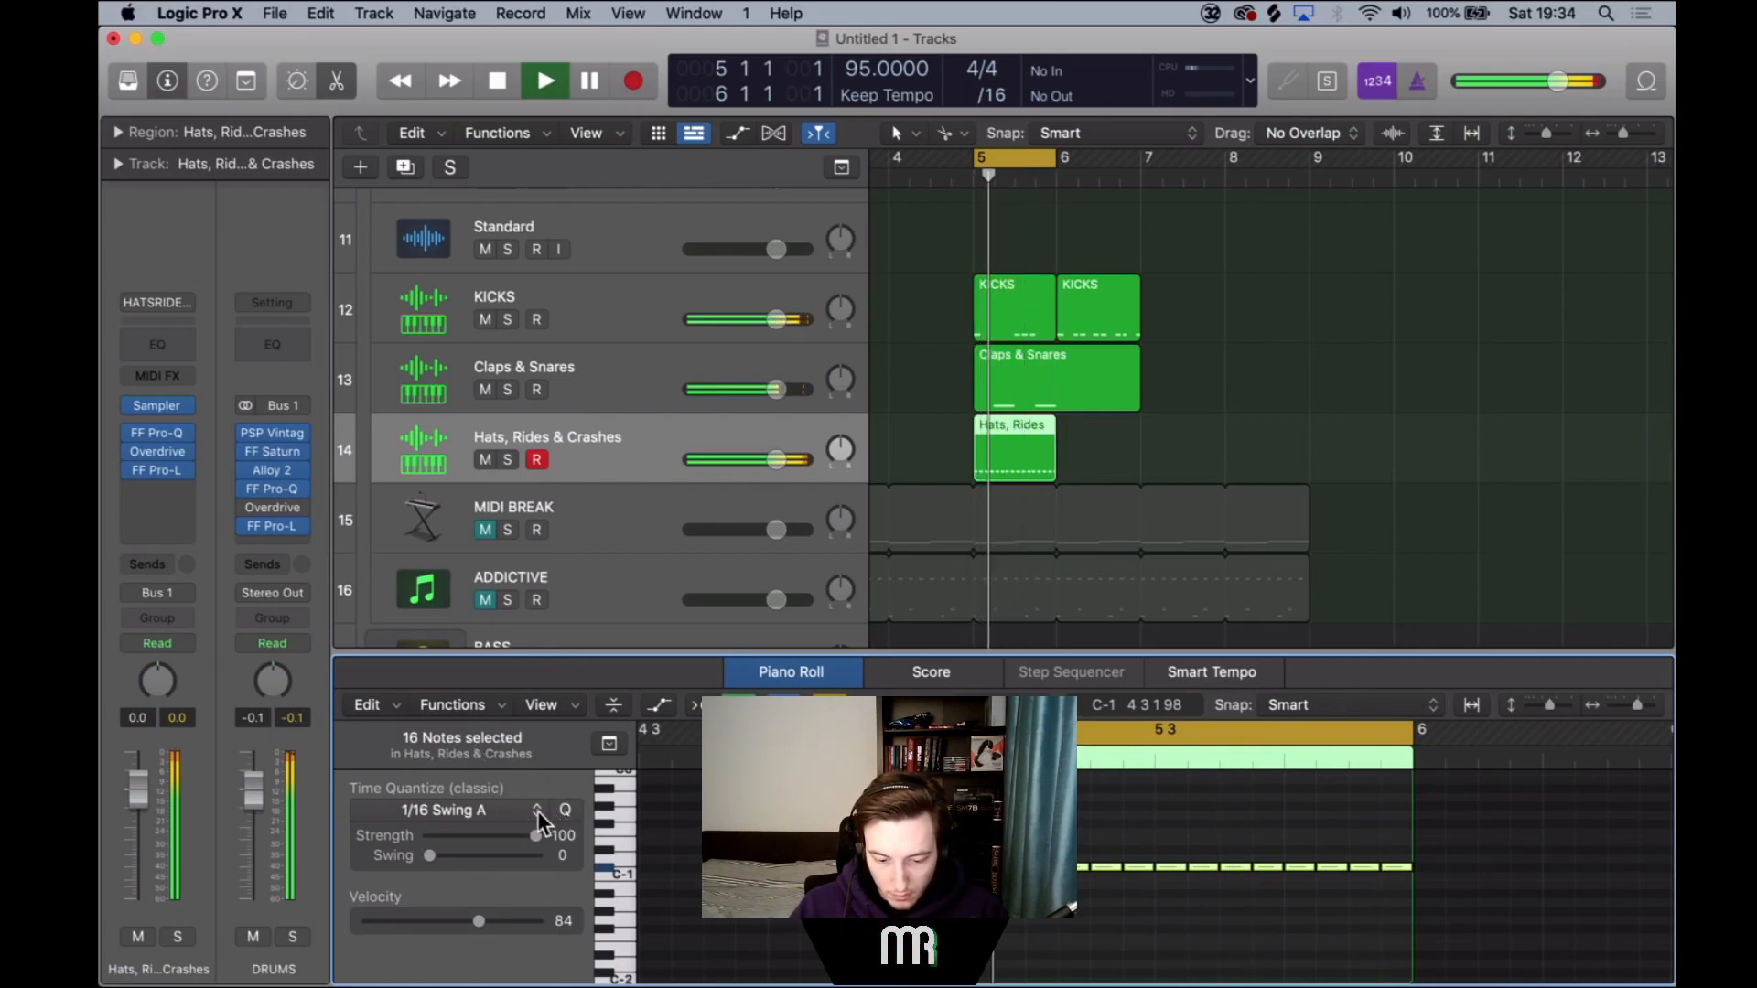
click(538, 811)
scroll(459, 908, up, 3)
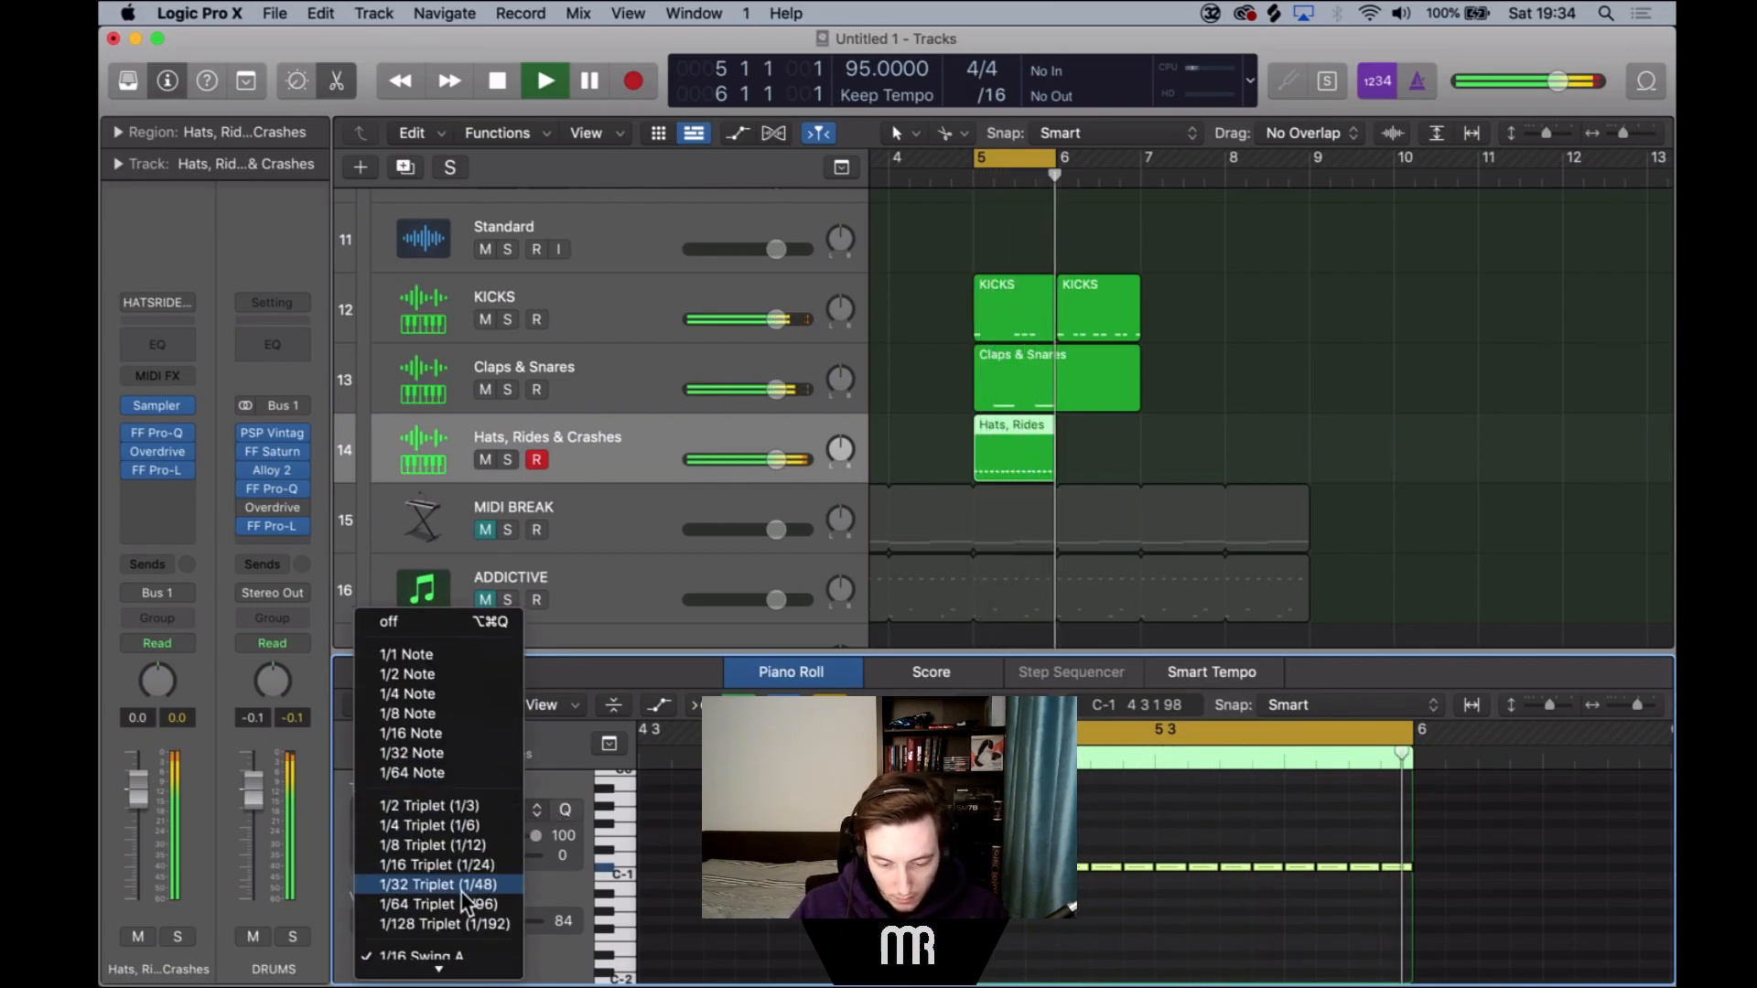
scroll(461, 879, down, 3)
click(463, 842)
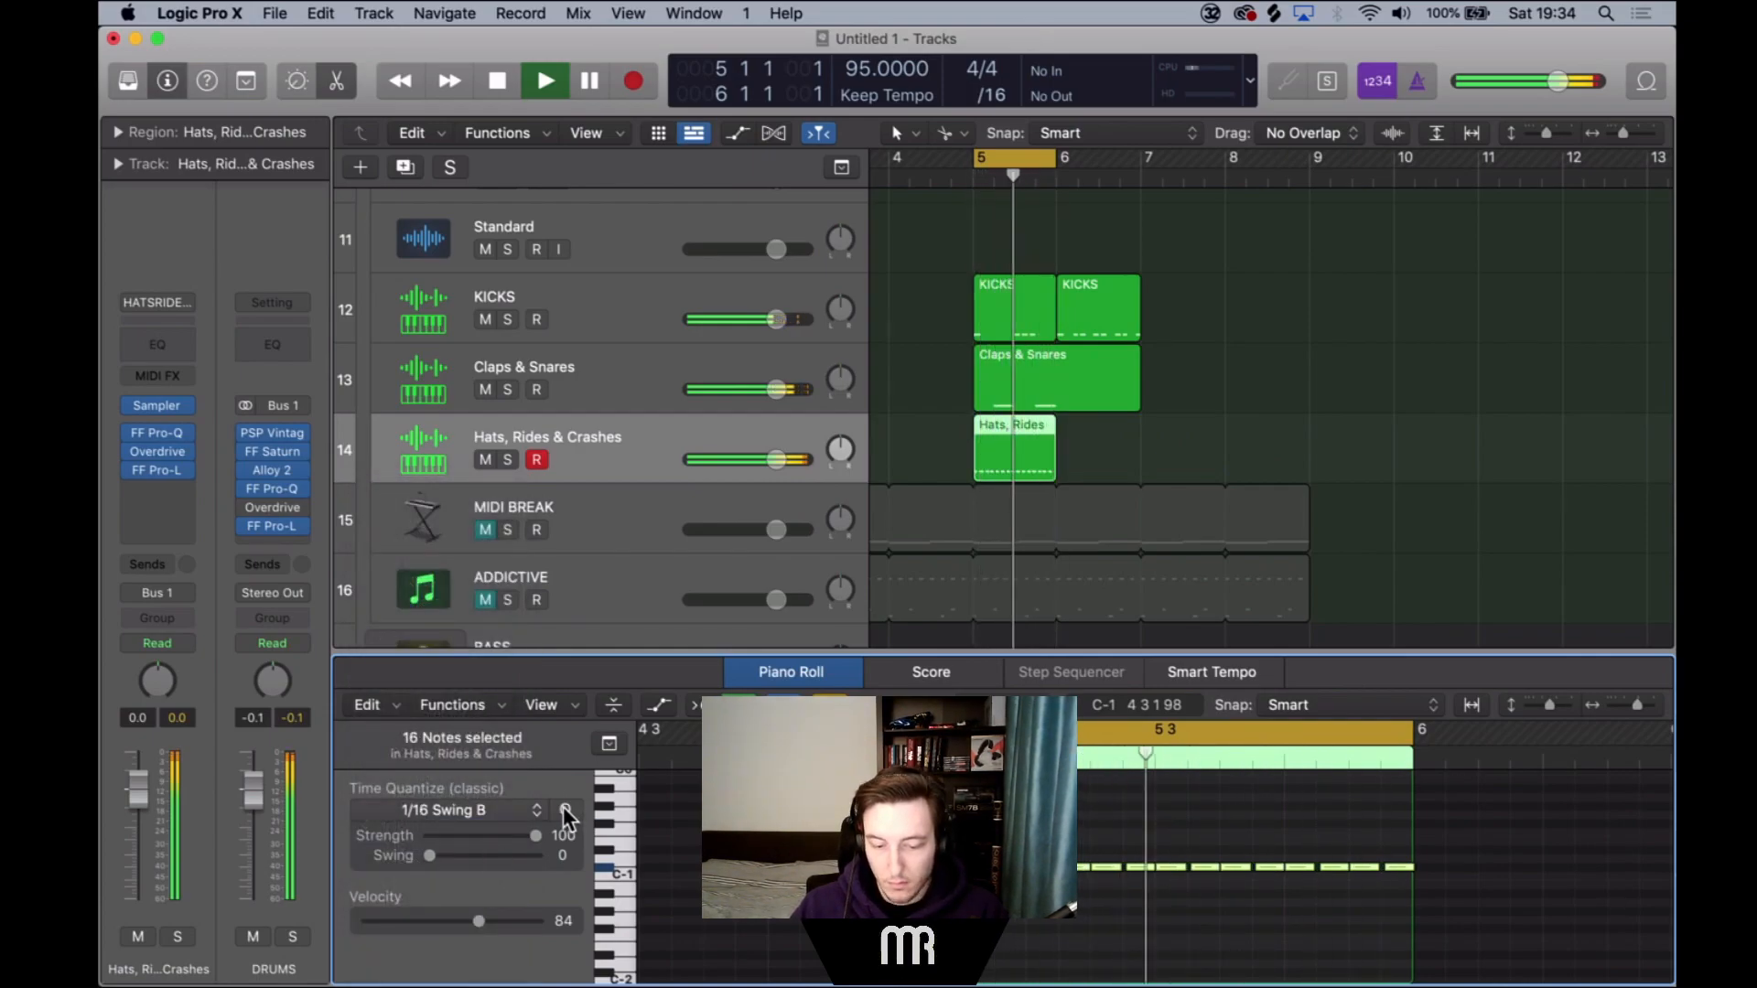
Play the drum pattern and copy the Hats, Rides & Crashes region to bar 6.
click(1001, 432)
key(super+r)
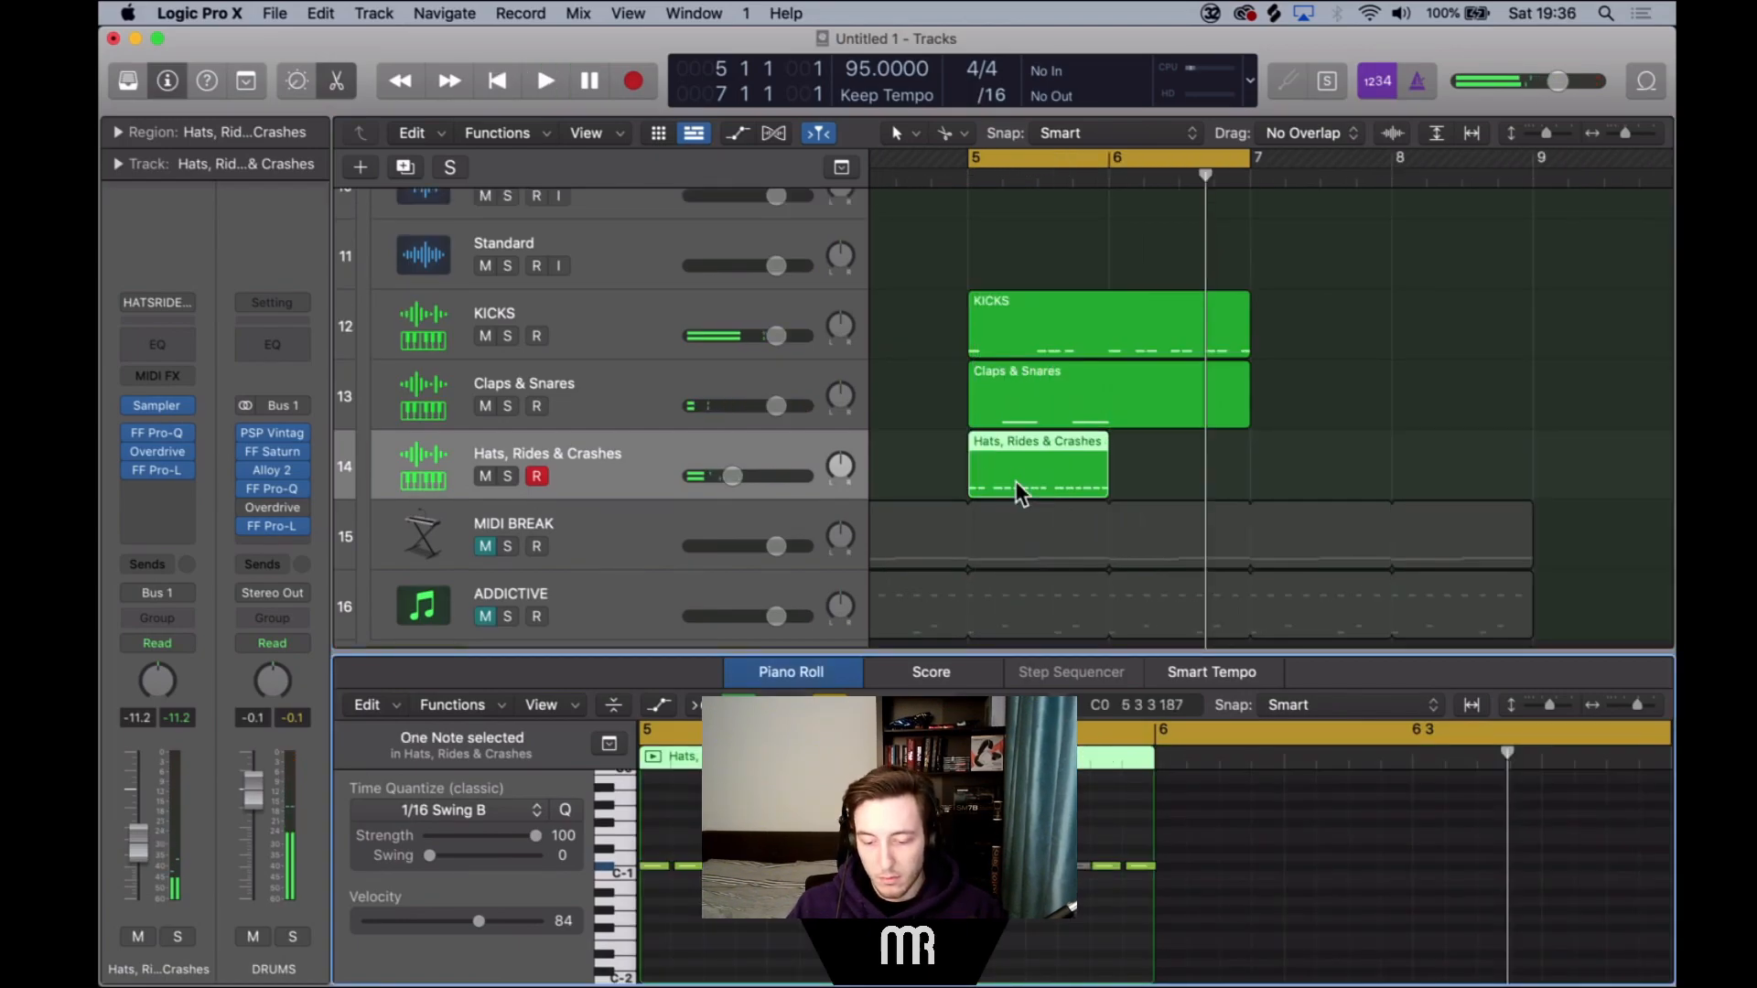
key(space)
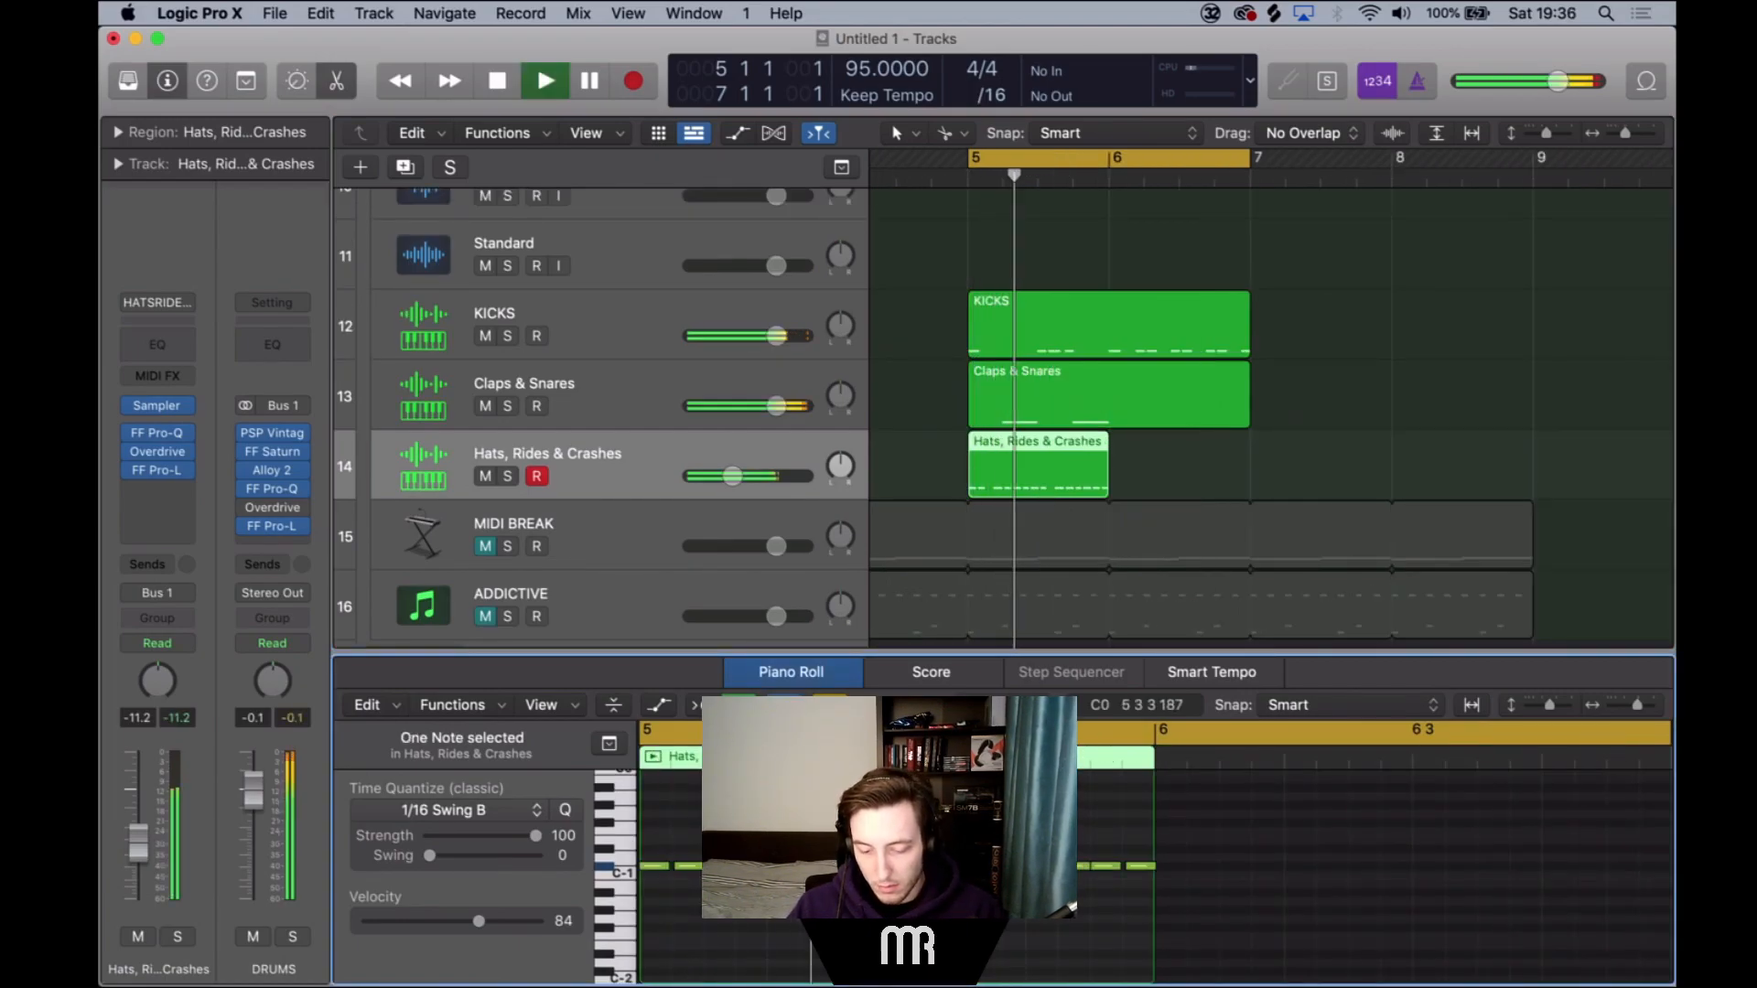
key(space)
key(space)
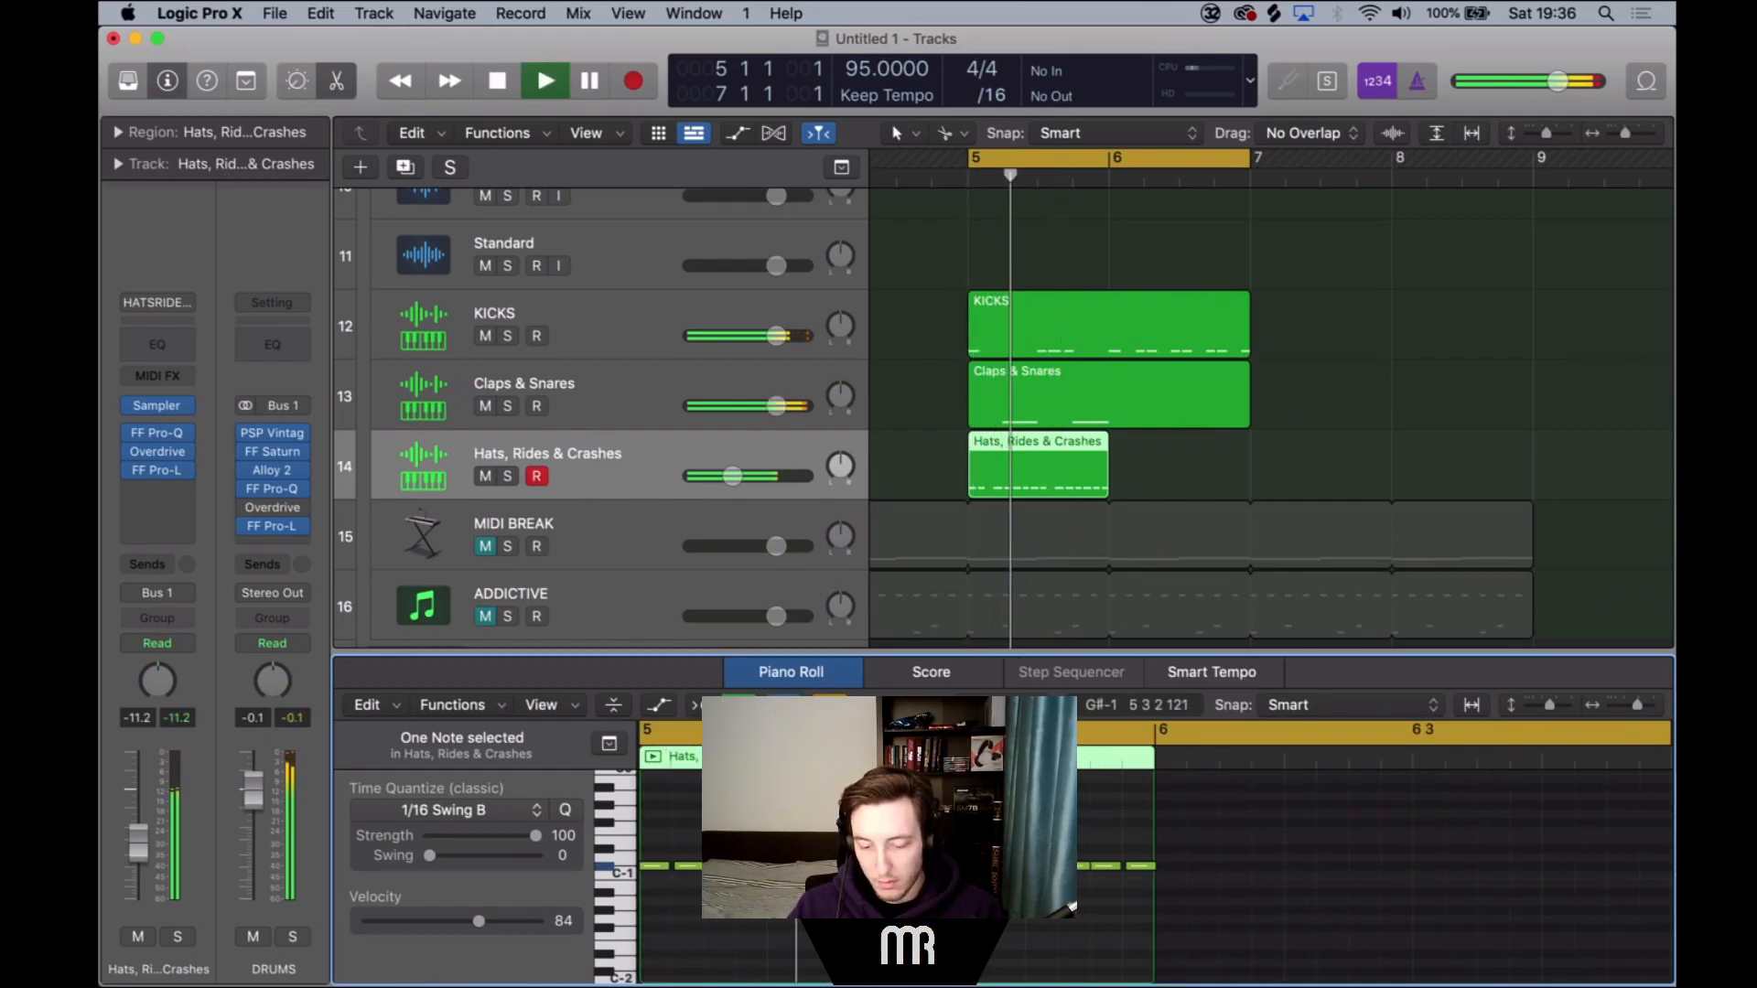
key(space)
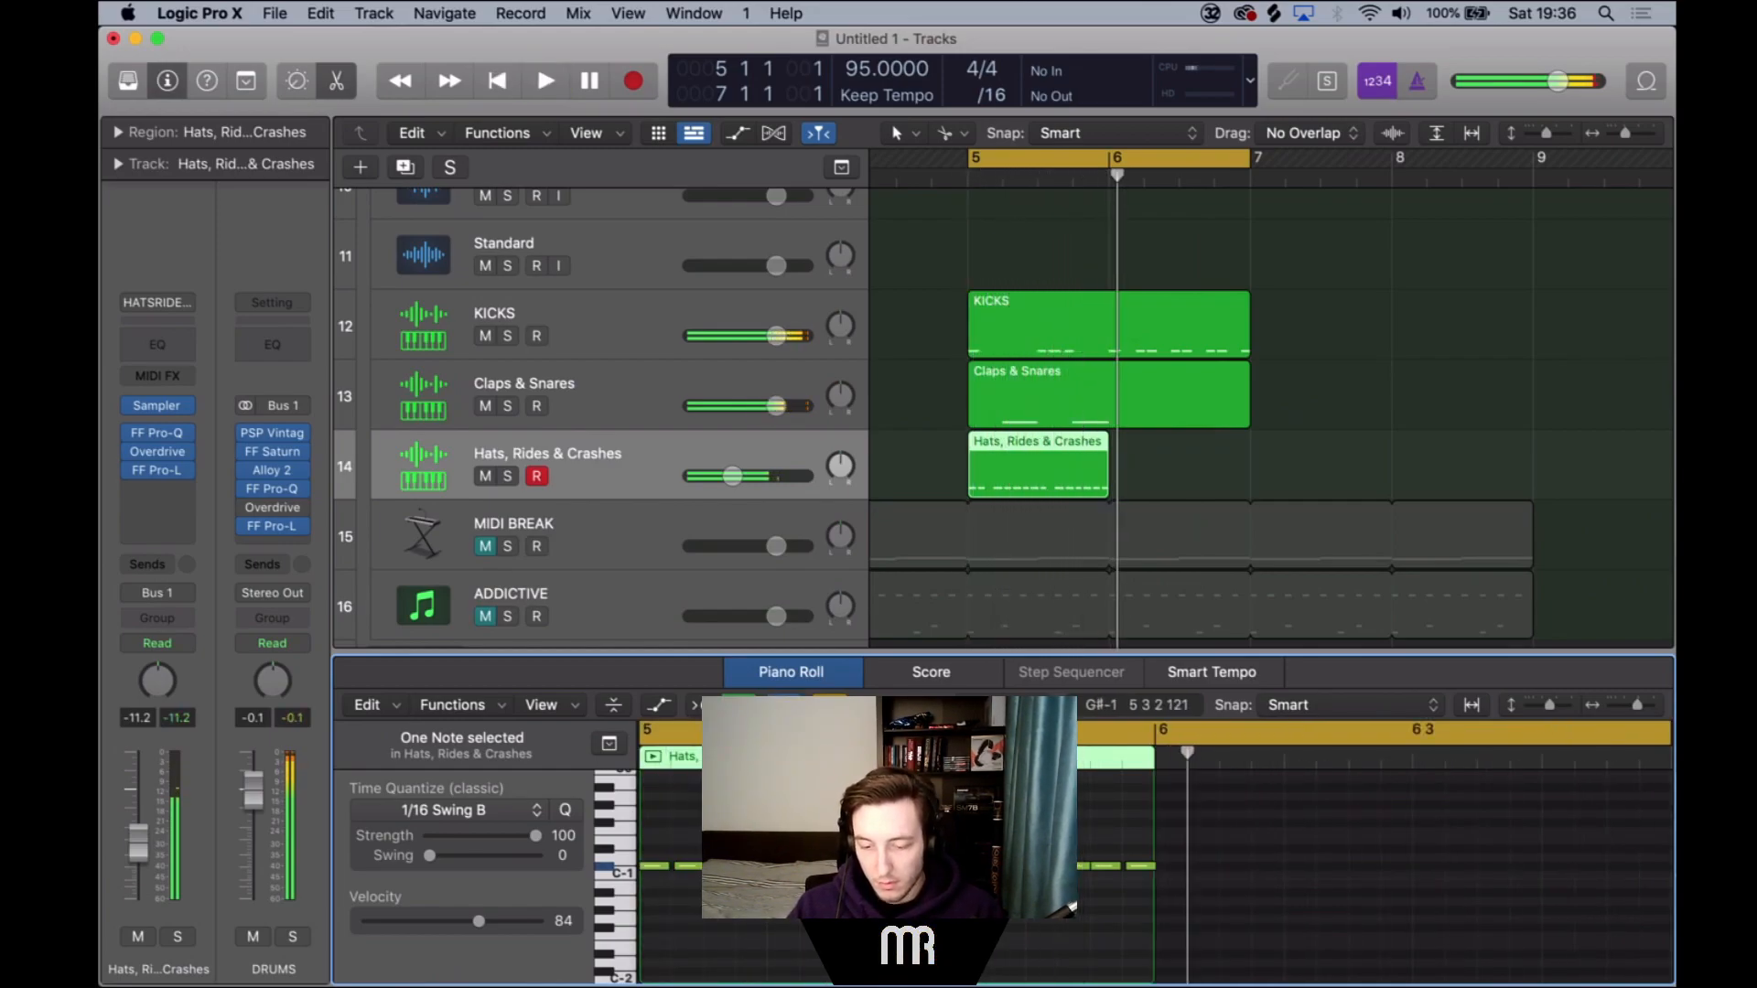
drag(1041, 472, 1179, 465)
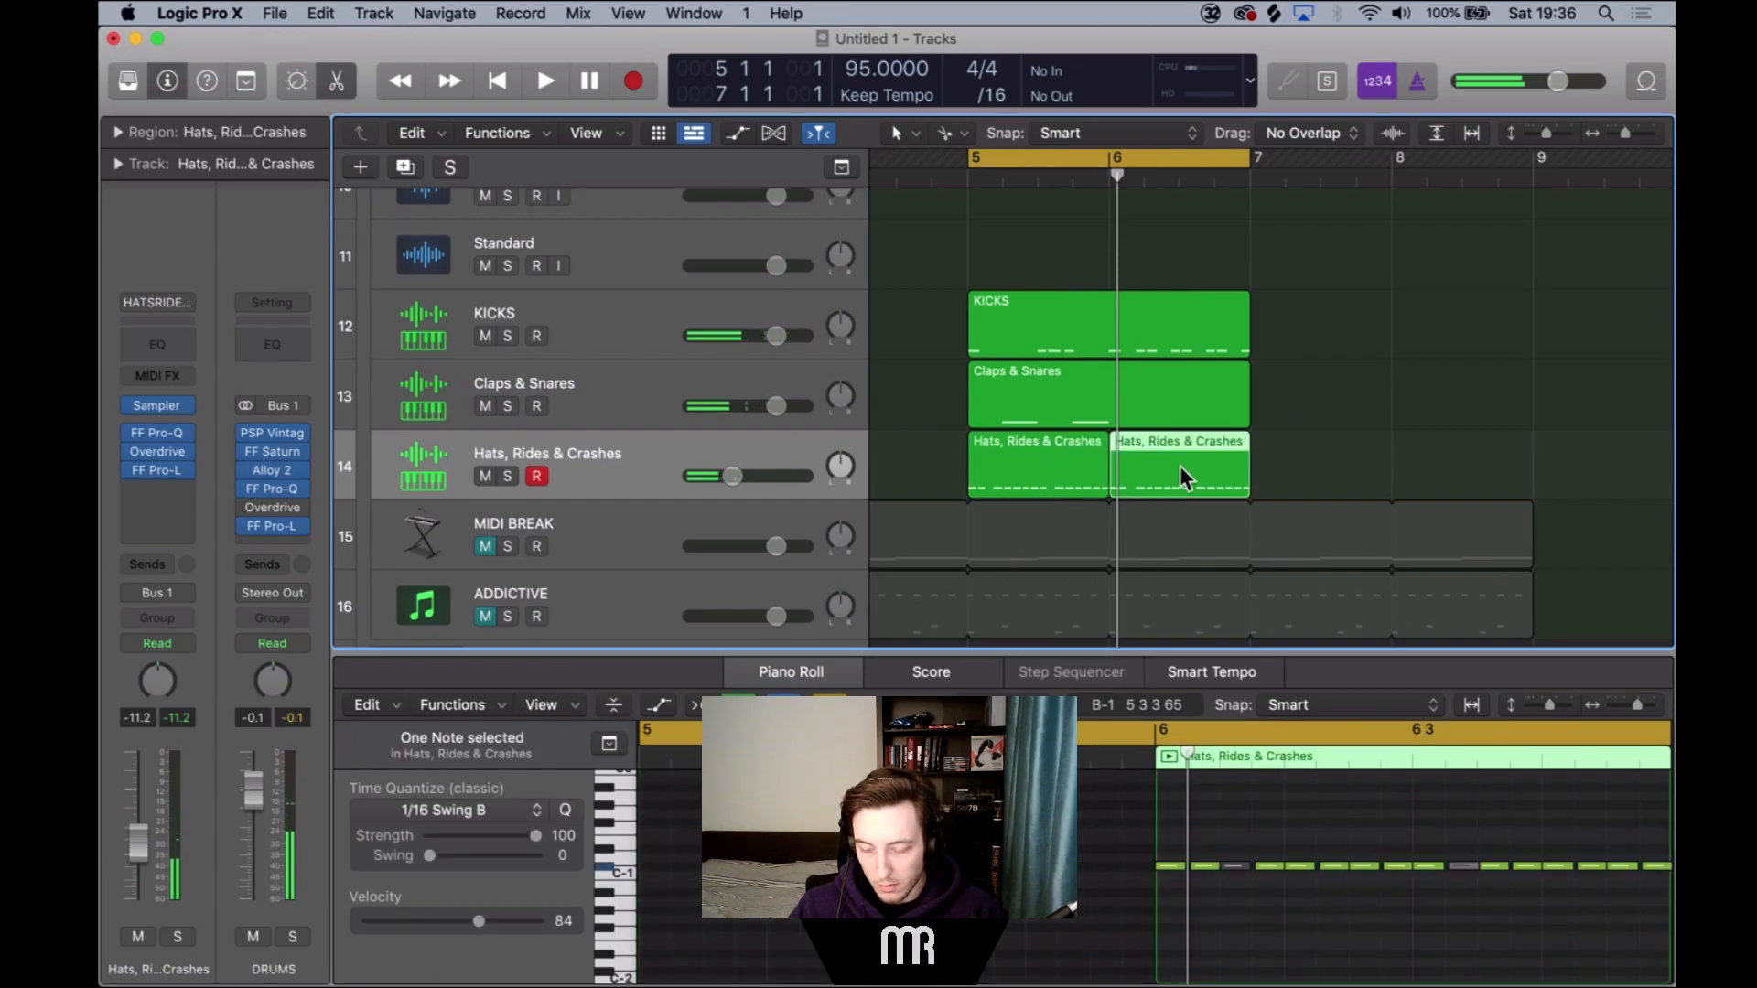
Limit the cycle range to bar 6 and audition the copied Hats, Rides & Crashes region.
key(space)
key(space)
drag(970, 156, 1098, 360)
key(space)
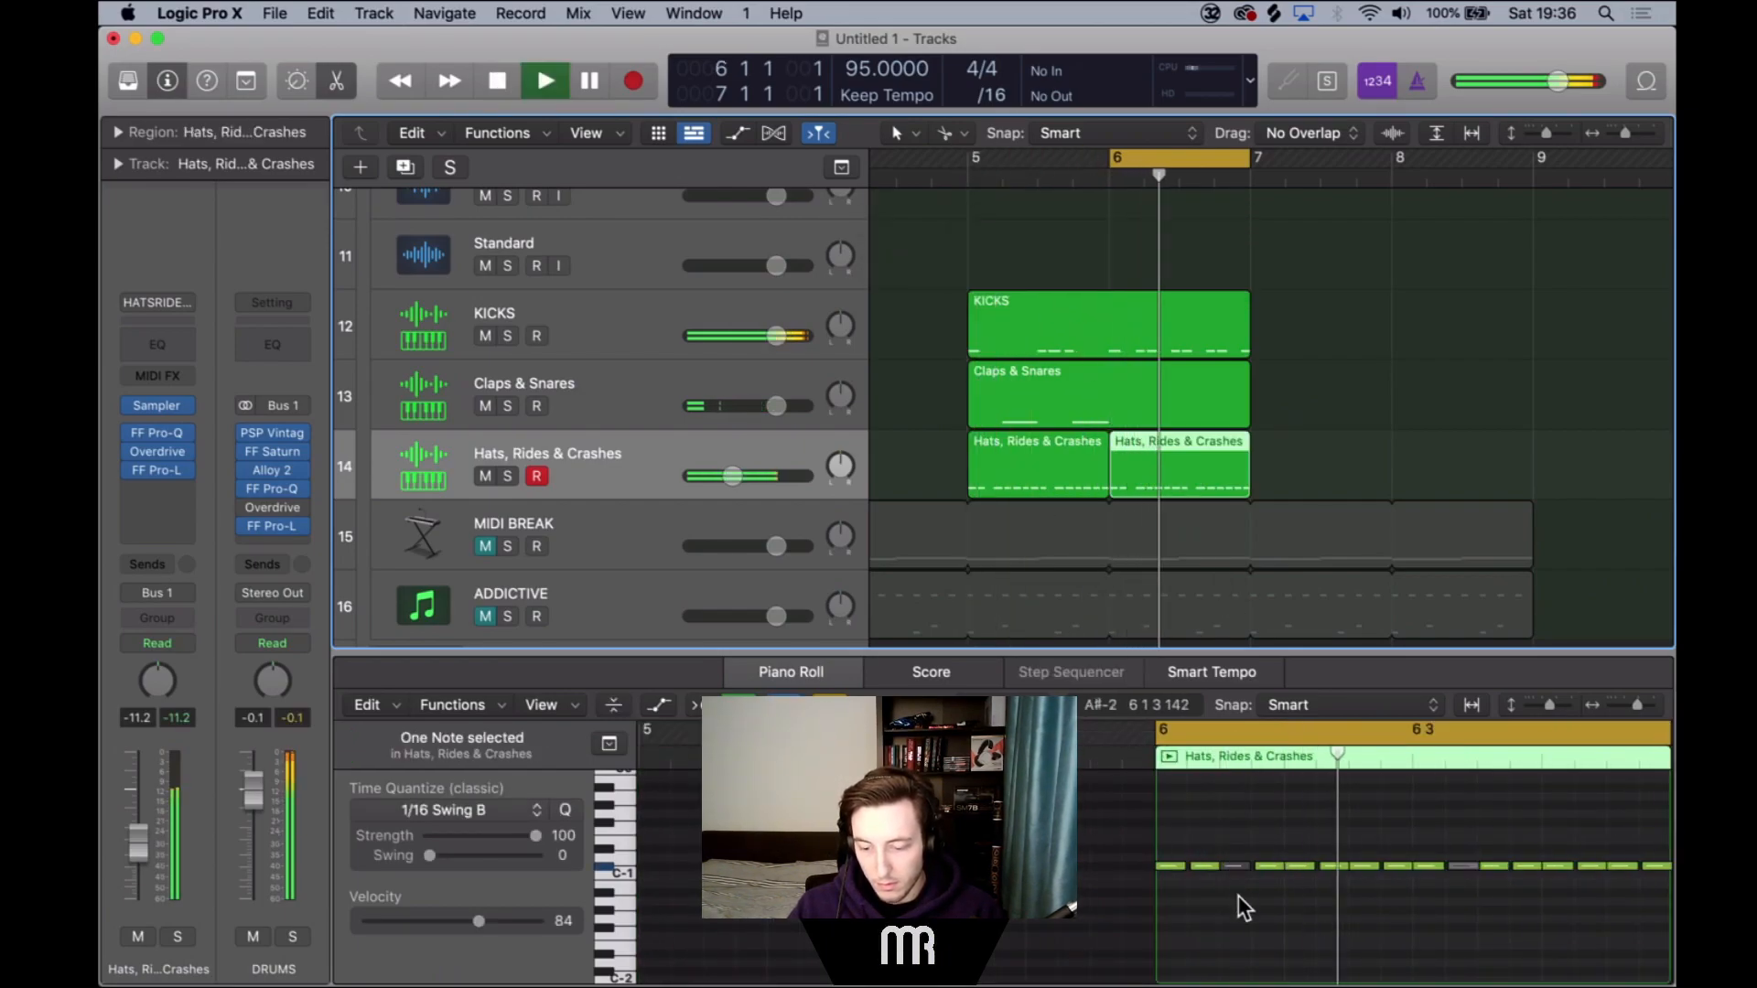
key(space)
scroll(1238, 895, right, 4)
key(space)
key(space)
Unmute the two muted hat notes in the bar 6 Hats, Rides & Crashes region and start the cycle range at bar 5.
click(1117, 869)
key(ctrl+m)
key(space)
key(space)
key(space)
scroll(1118, 871, right, 1)
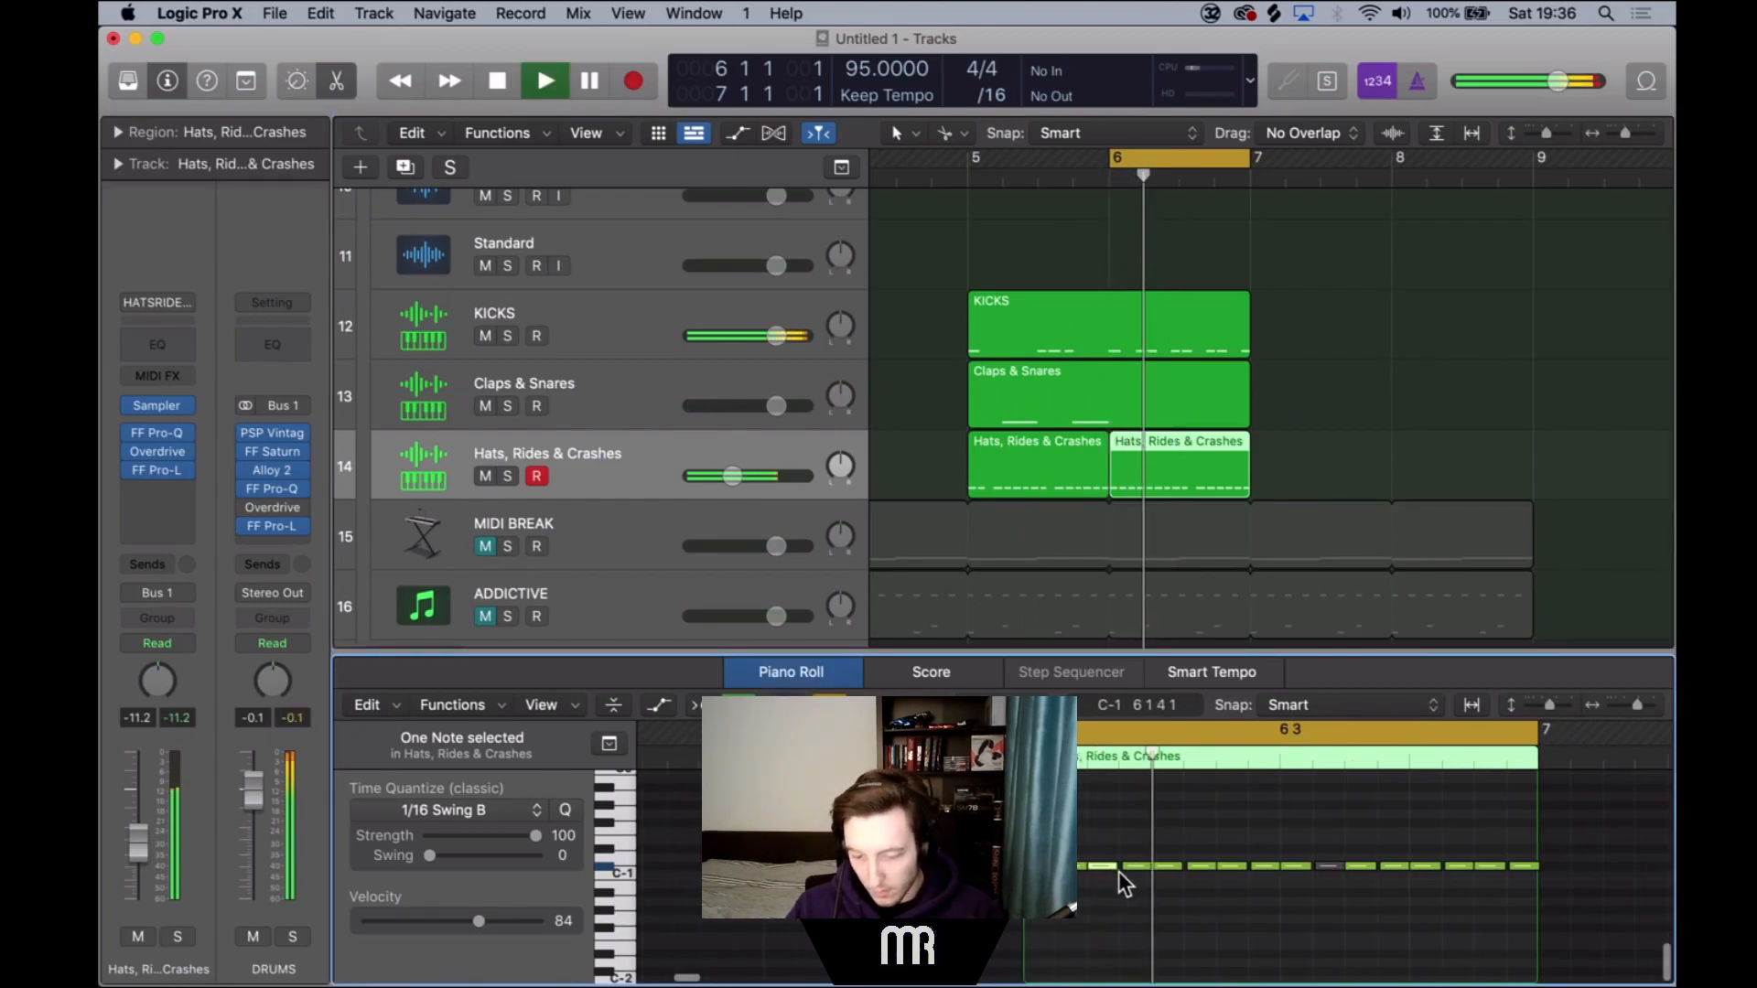
scroll(1118, 871, right, 3)
click(1195, 864)
key(space)
key(ctrl+m)
key(space)
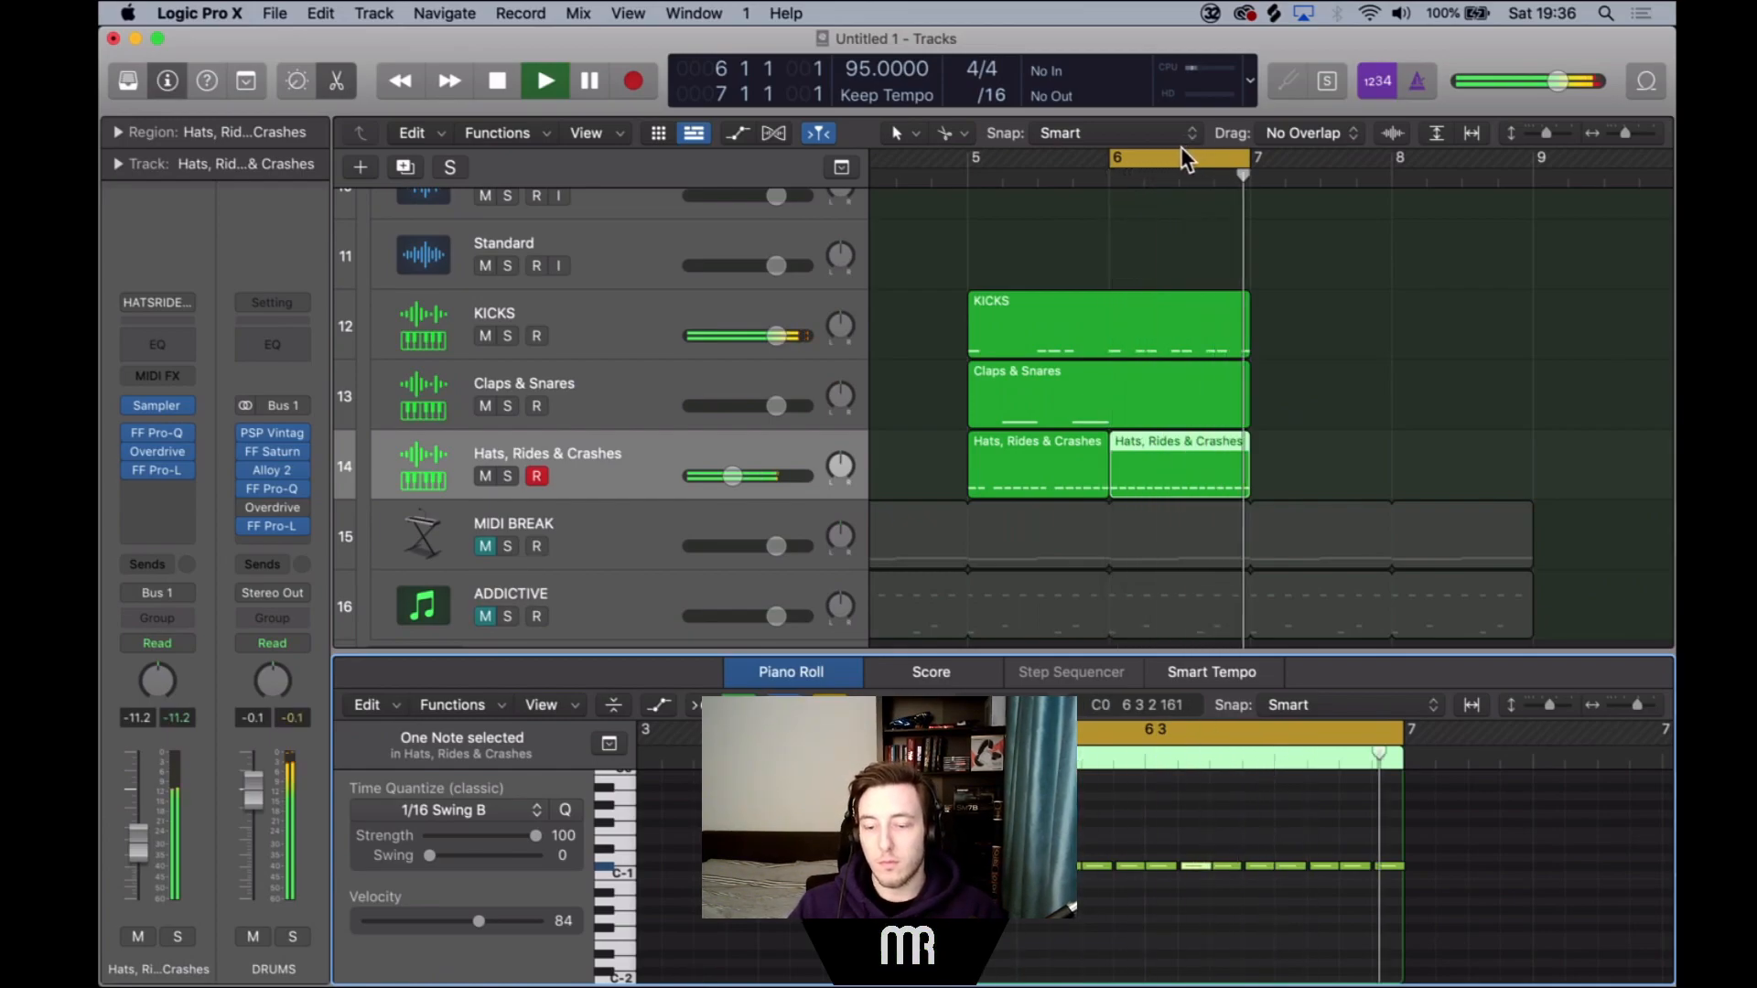
key(space)
drag(1111, 160, 968, 194)
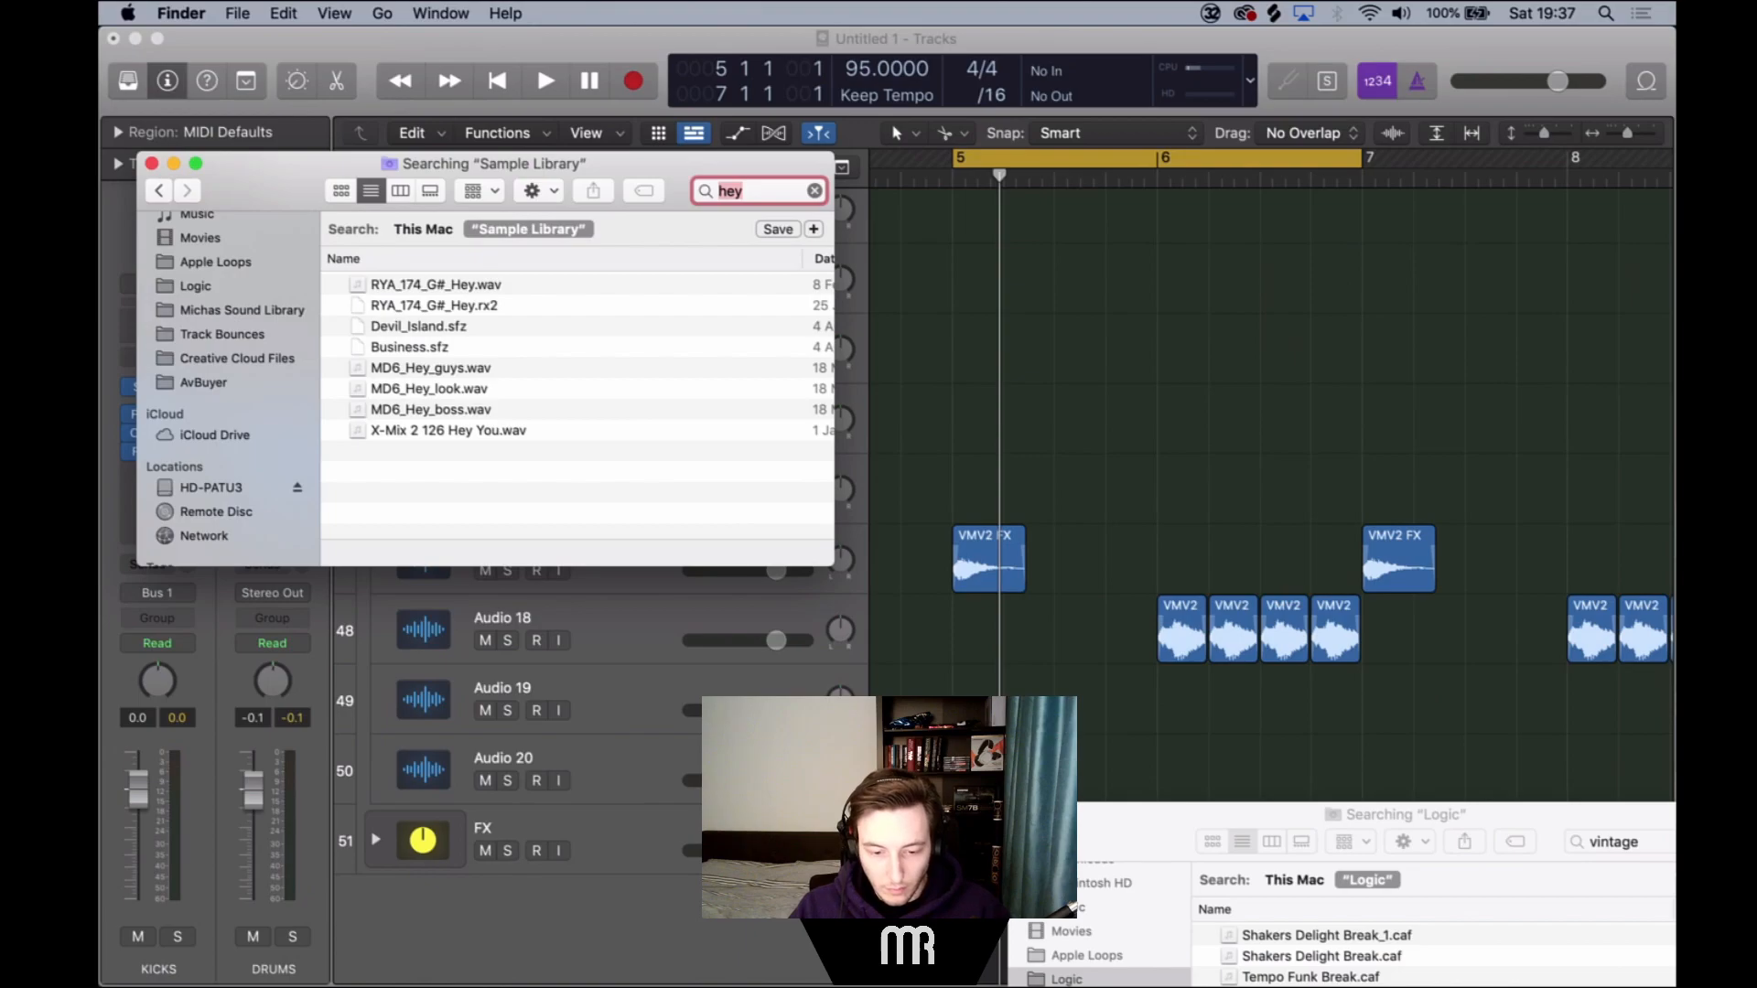
In Finder, audition the "hey" samples in the Sample Library, from RYA_174_G#_Hey.wav through MD6_Hey_look.wav.
click(560, 284)
key(space)
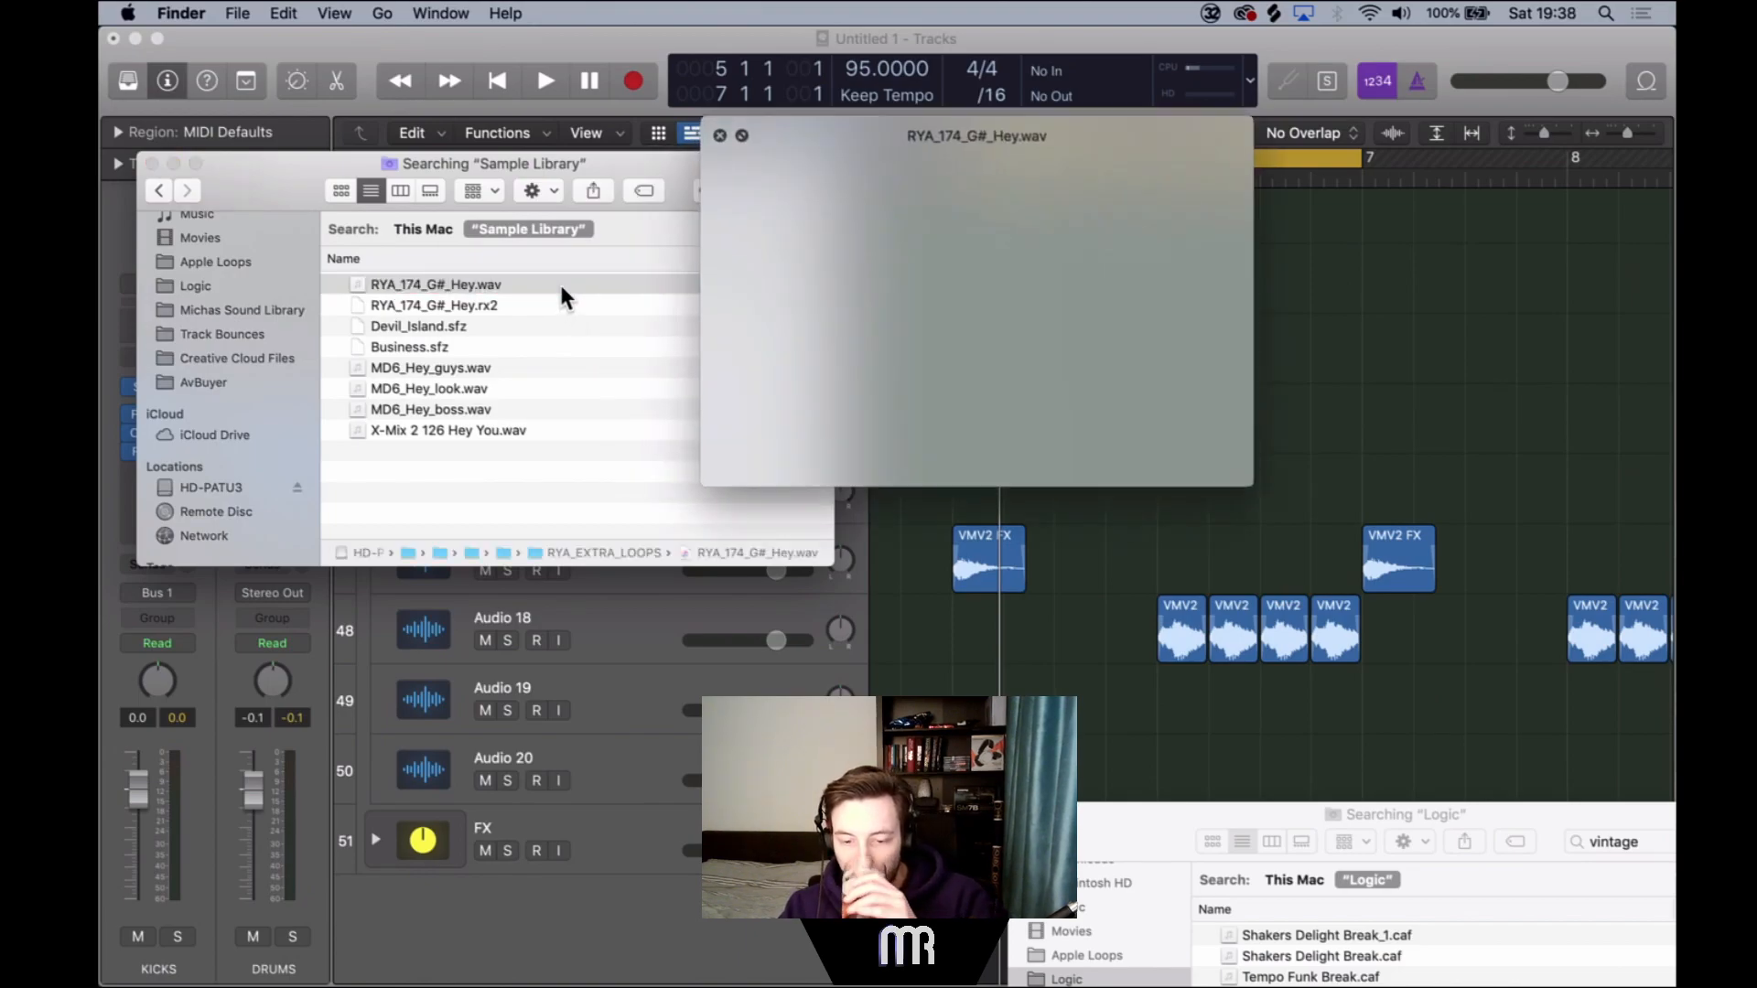
key(space)
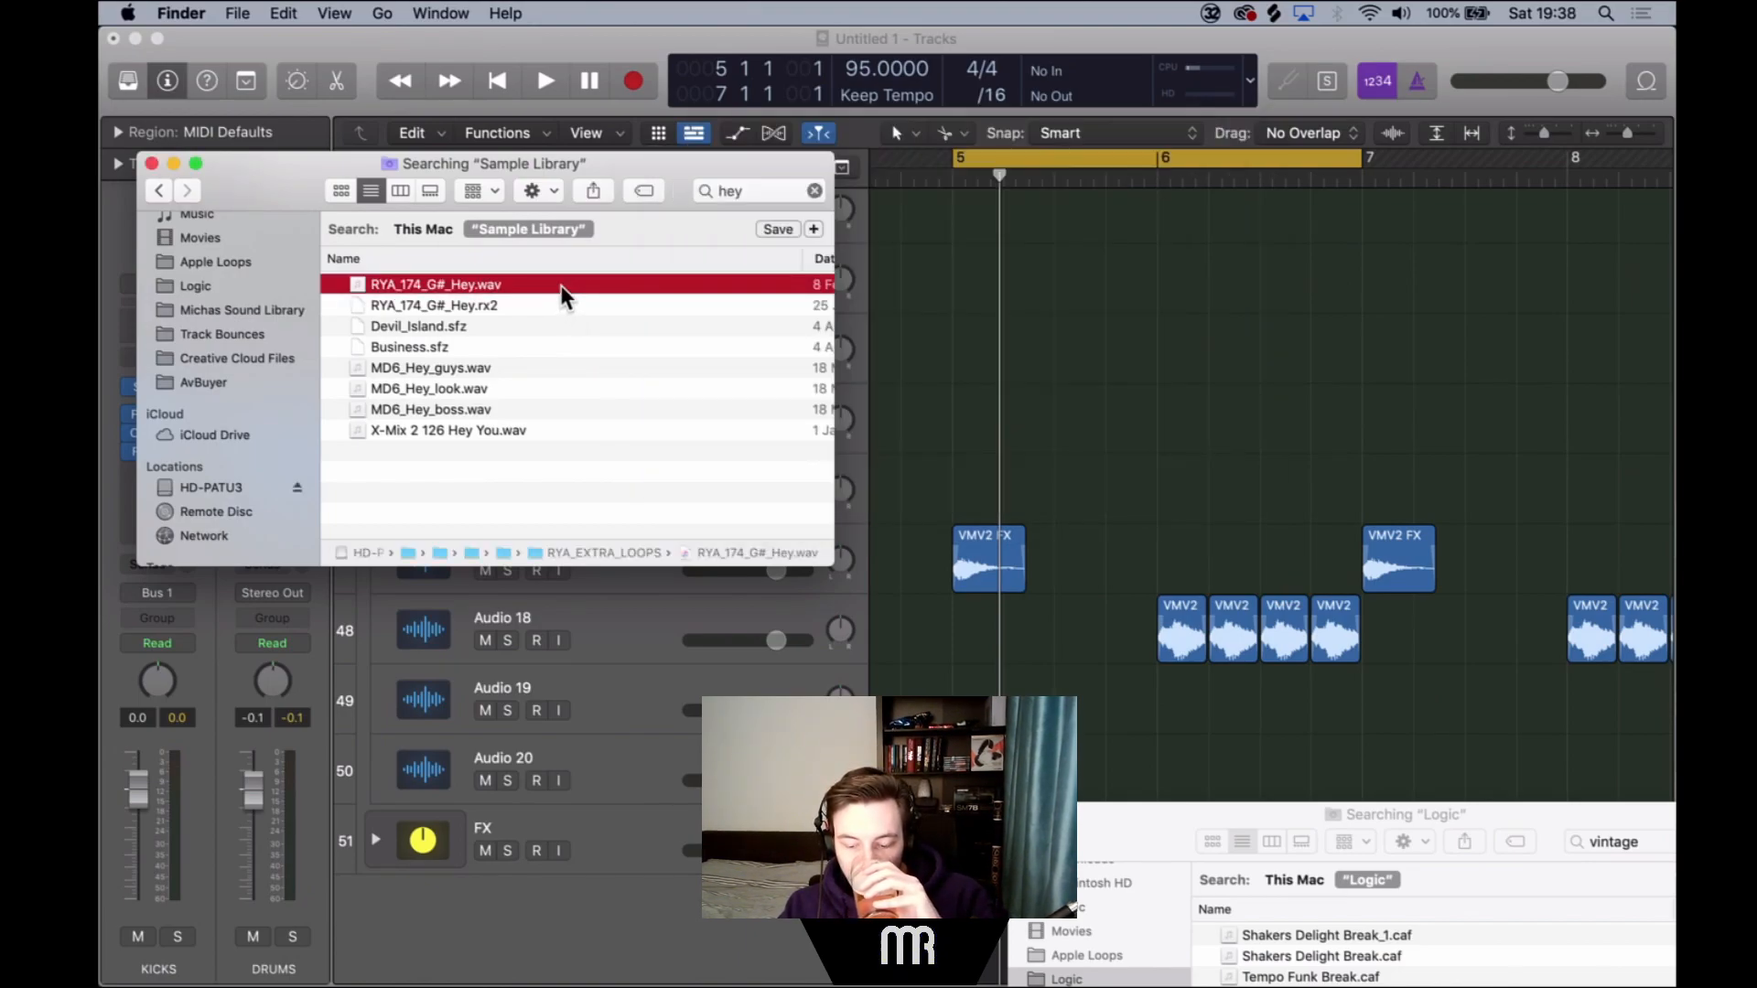
key(Down)
key(space)
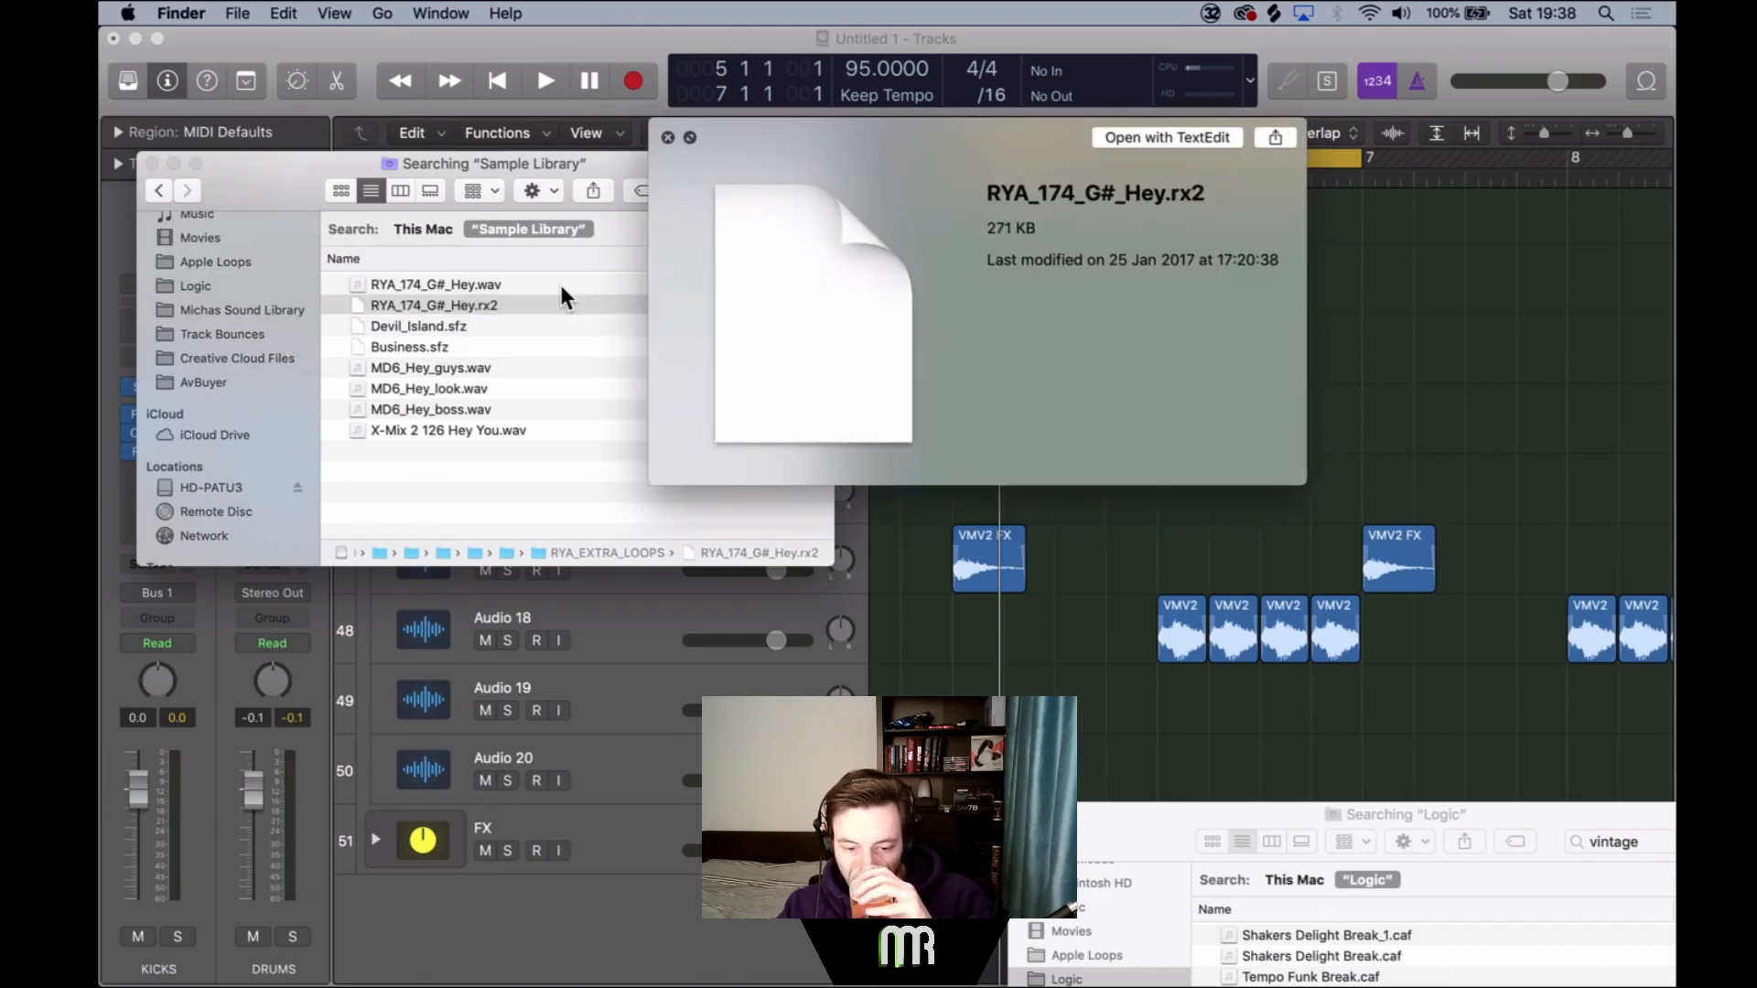
key(Down)
key(Down)
key(Down)
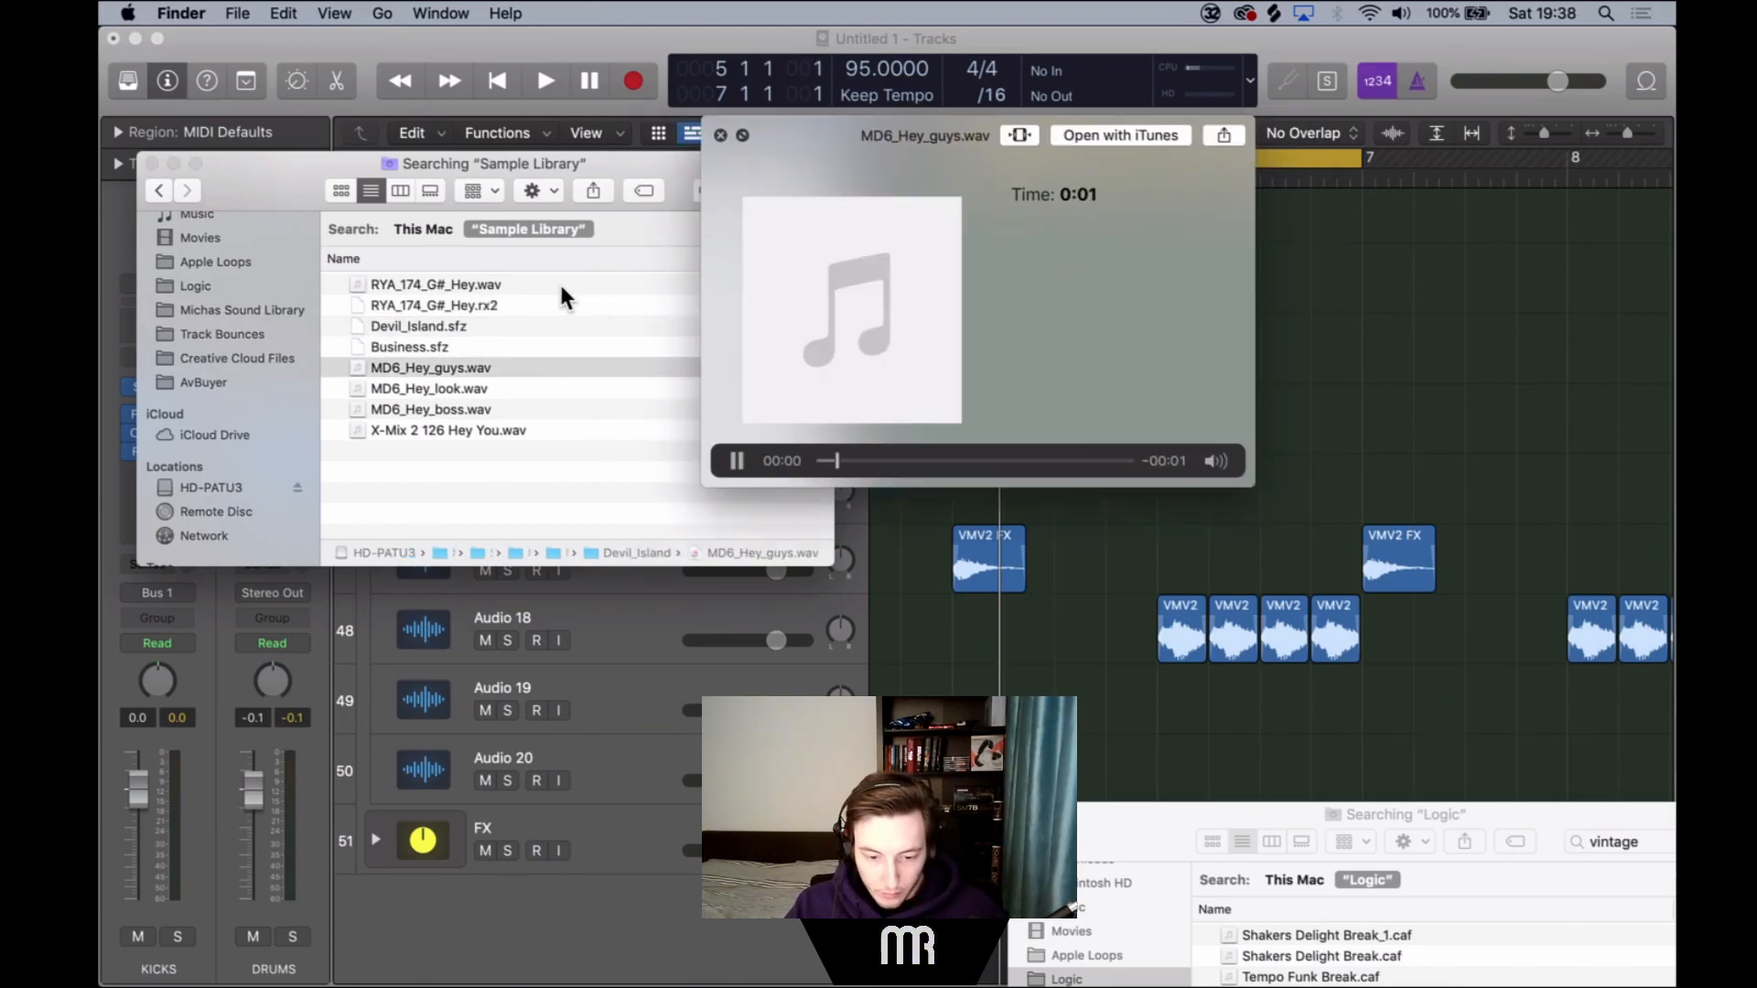
key(Down)
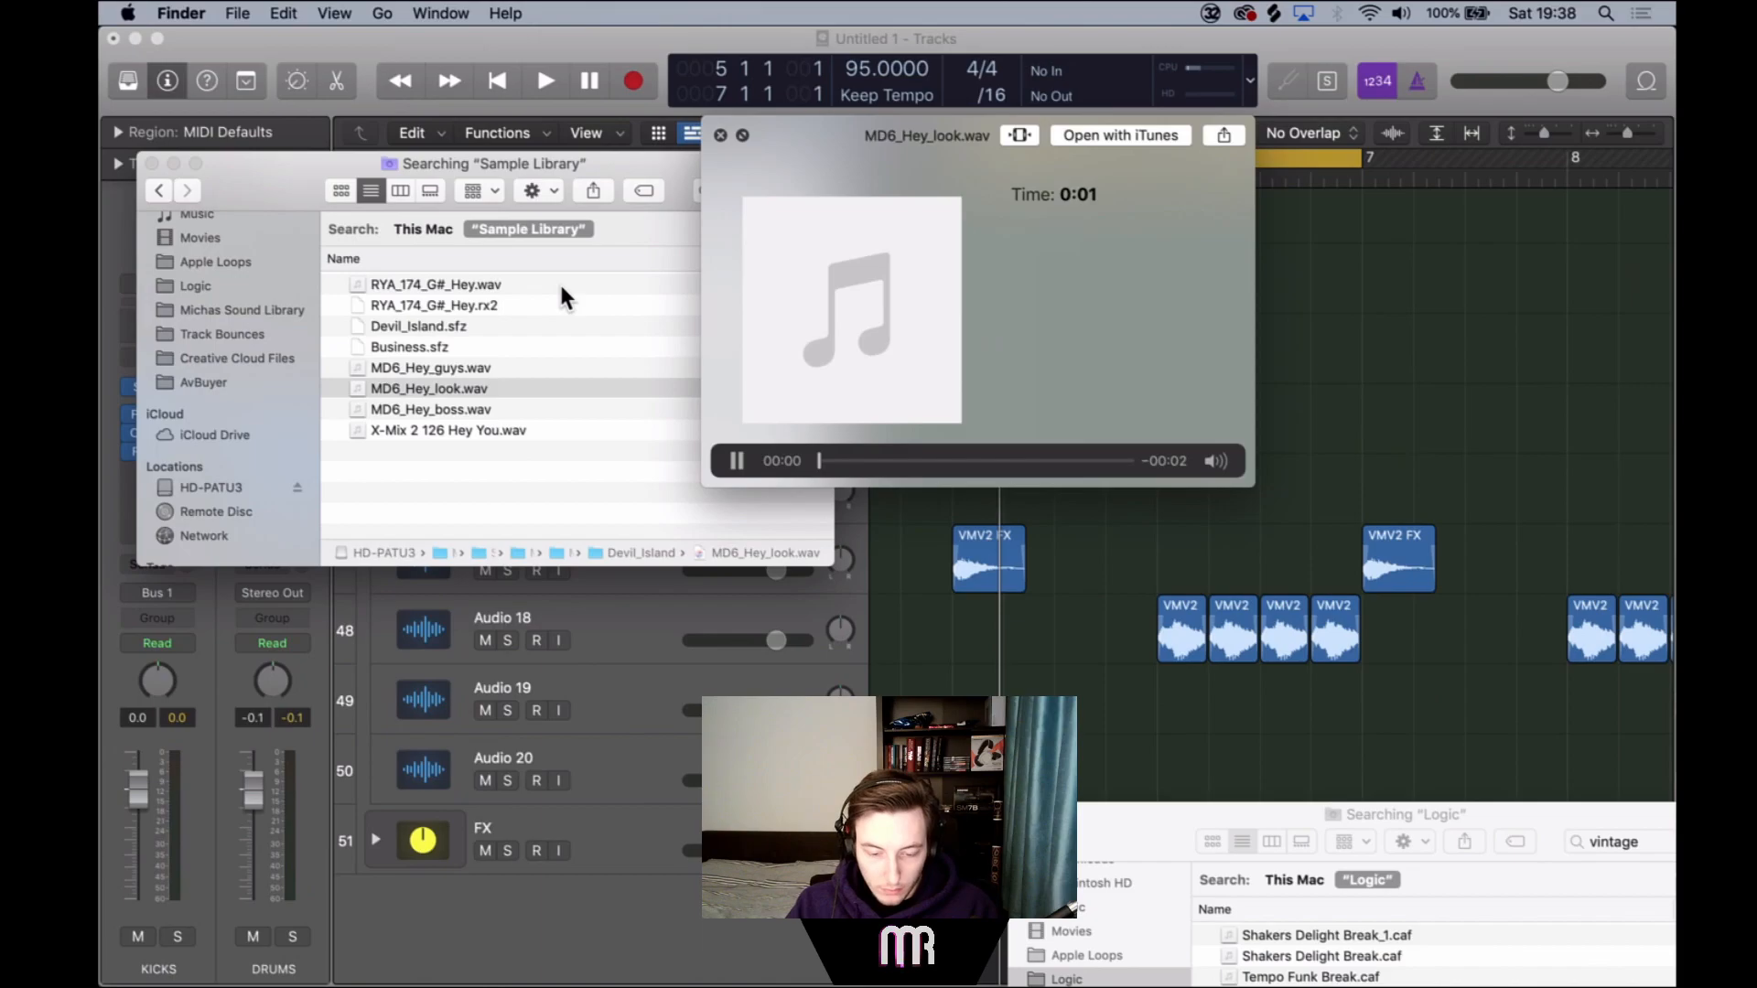
key(space)
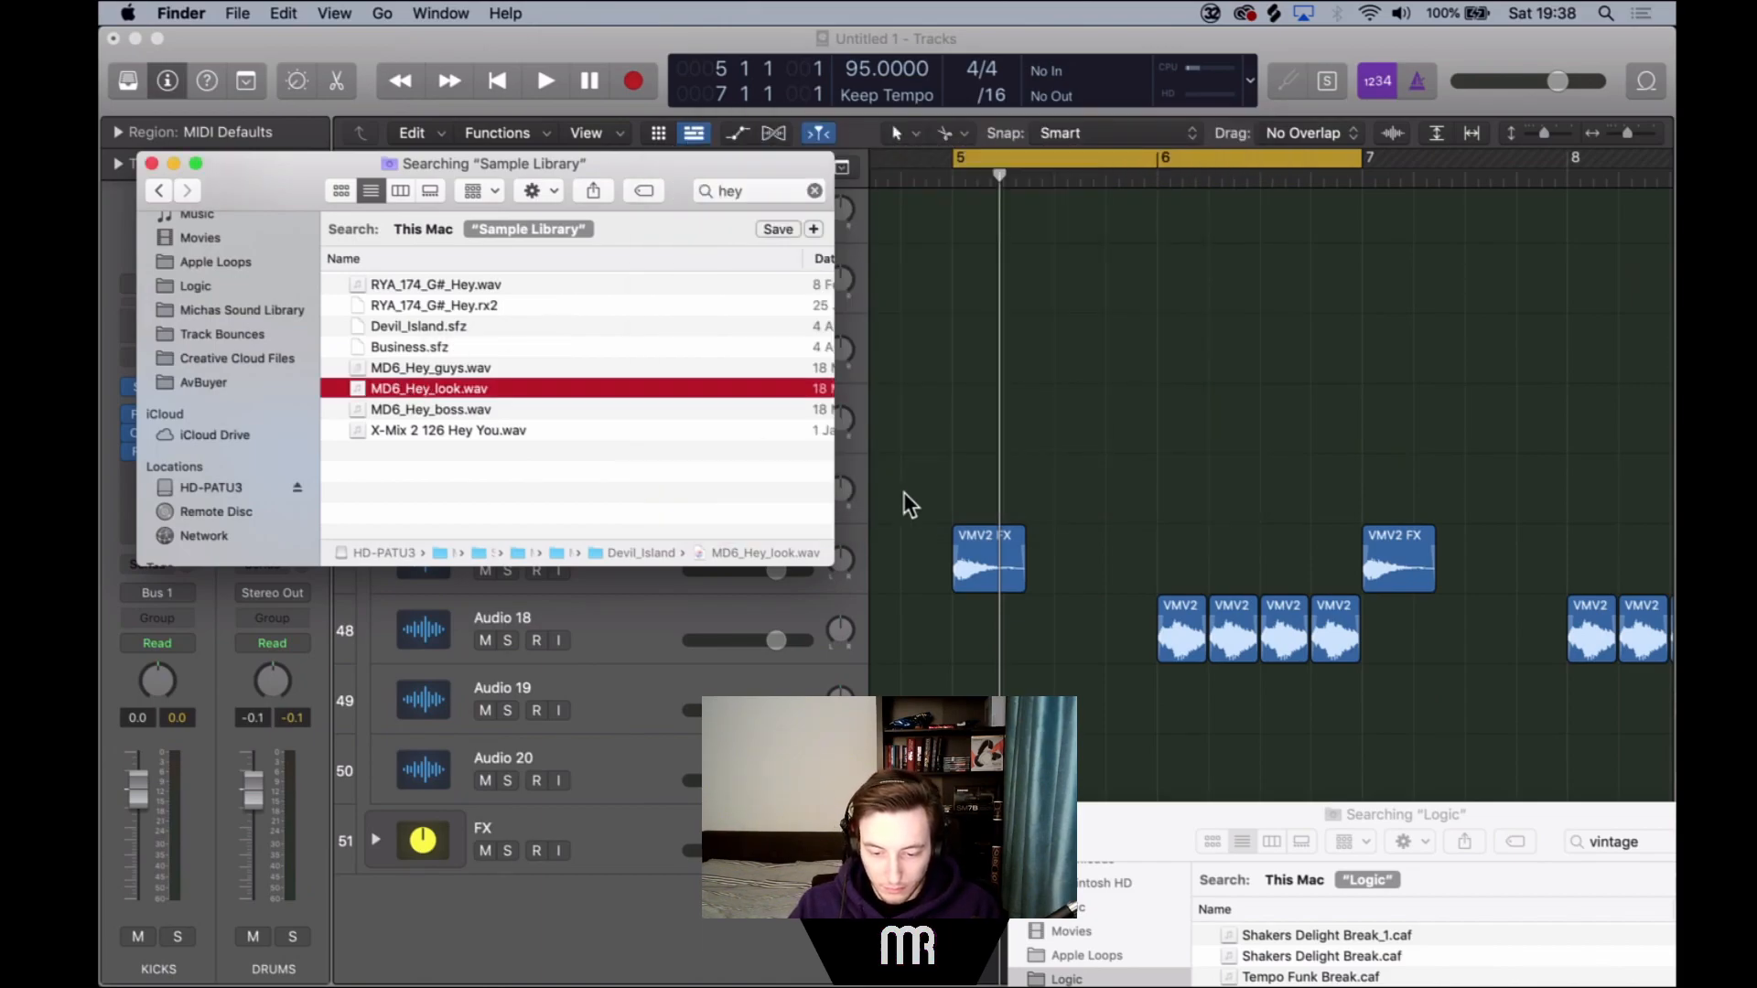
Place MD6_Hey_look.wav on the Audio 19 track in bar 5 and play it with the beat.
drag(468, 386, 1025, 700)
click(1046, 769)
key(space)
key(space)
key(space)
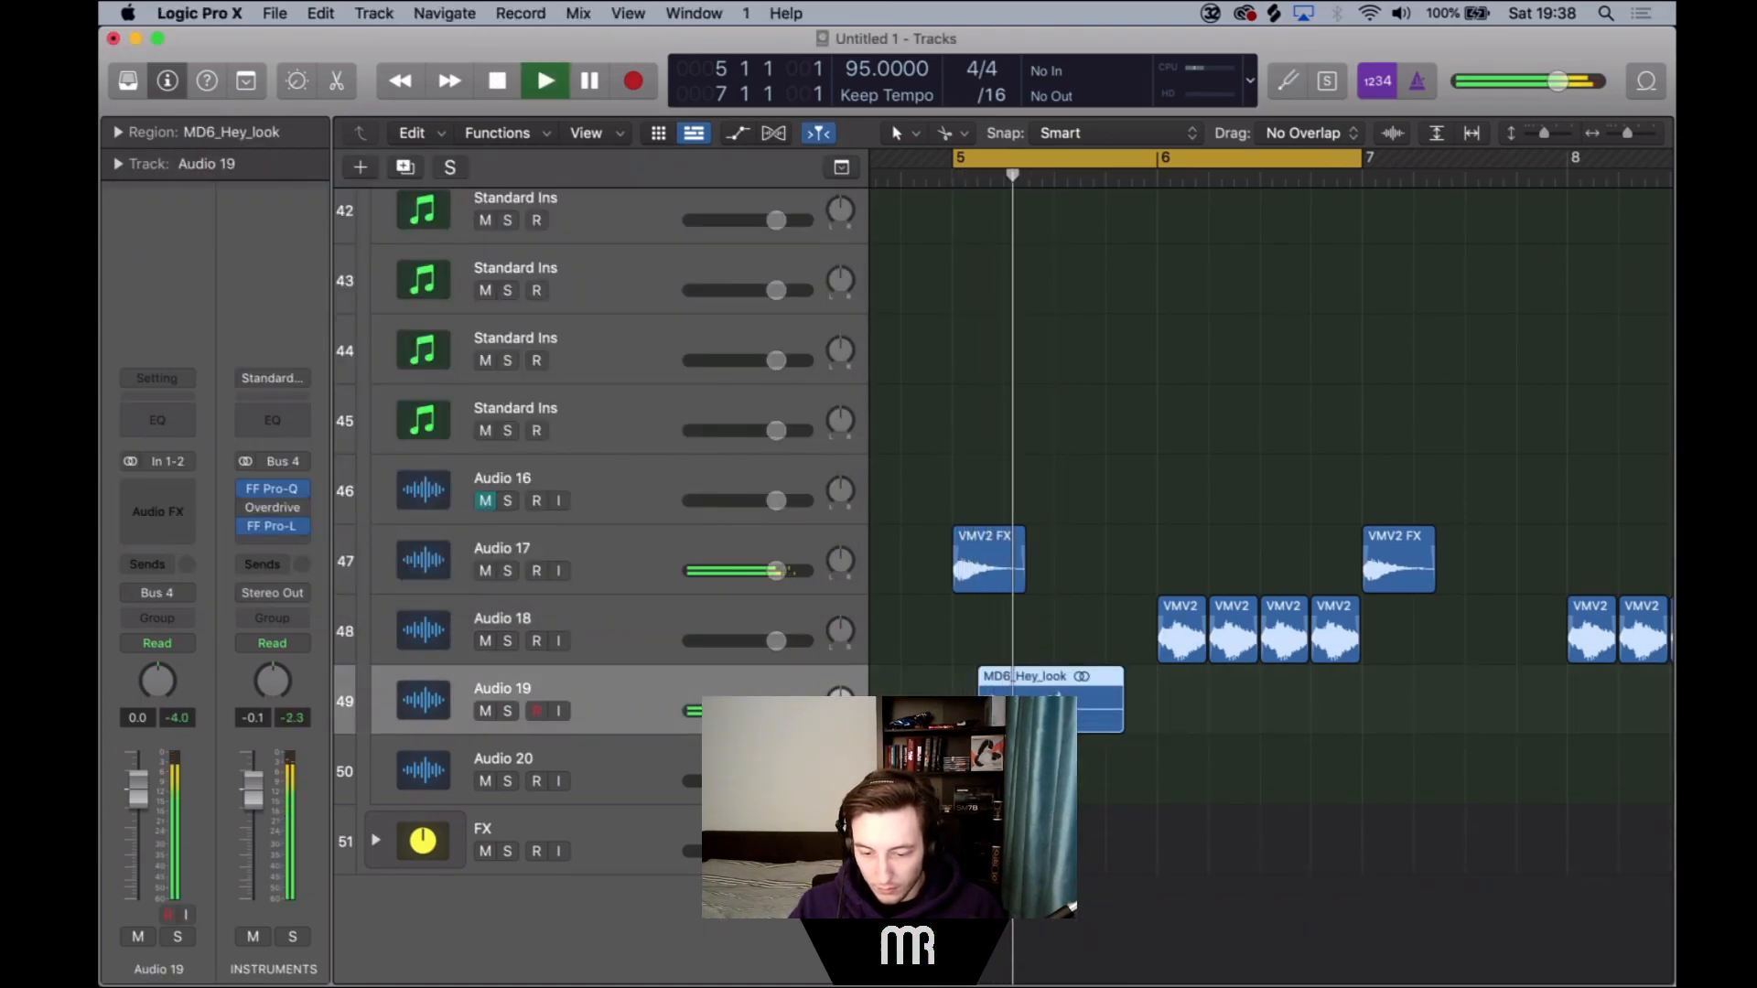
Split the MD6_Hey_look region on Audio 19 at beat 2 of bar 5 and mute its second part.
key(space)
key(super+Right)
key(super+Right)
key(super+Right)
key(super+Right)
key(super+Right)
key(super+Right)
key(super+Right)
super+click(960, 712)
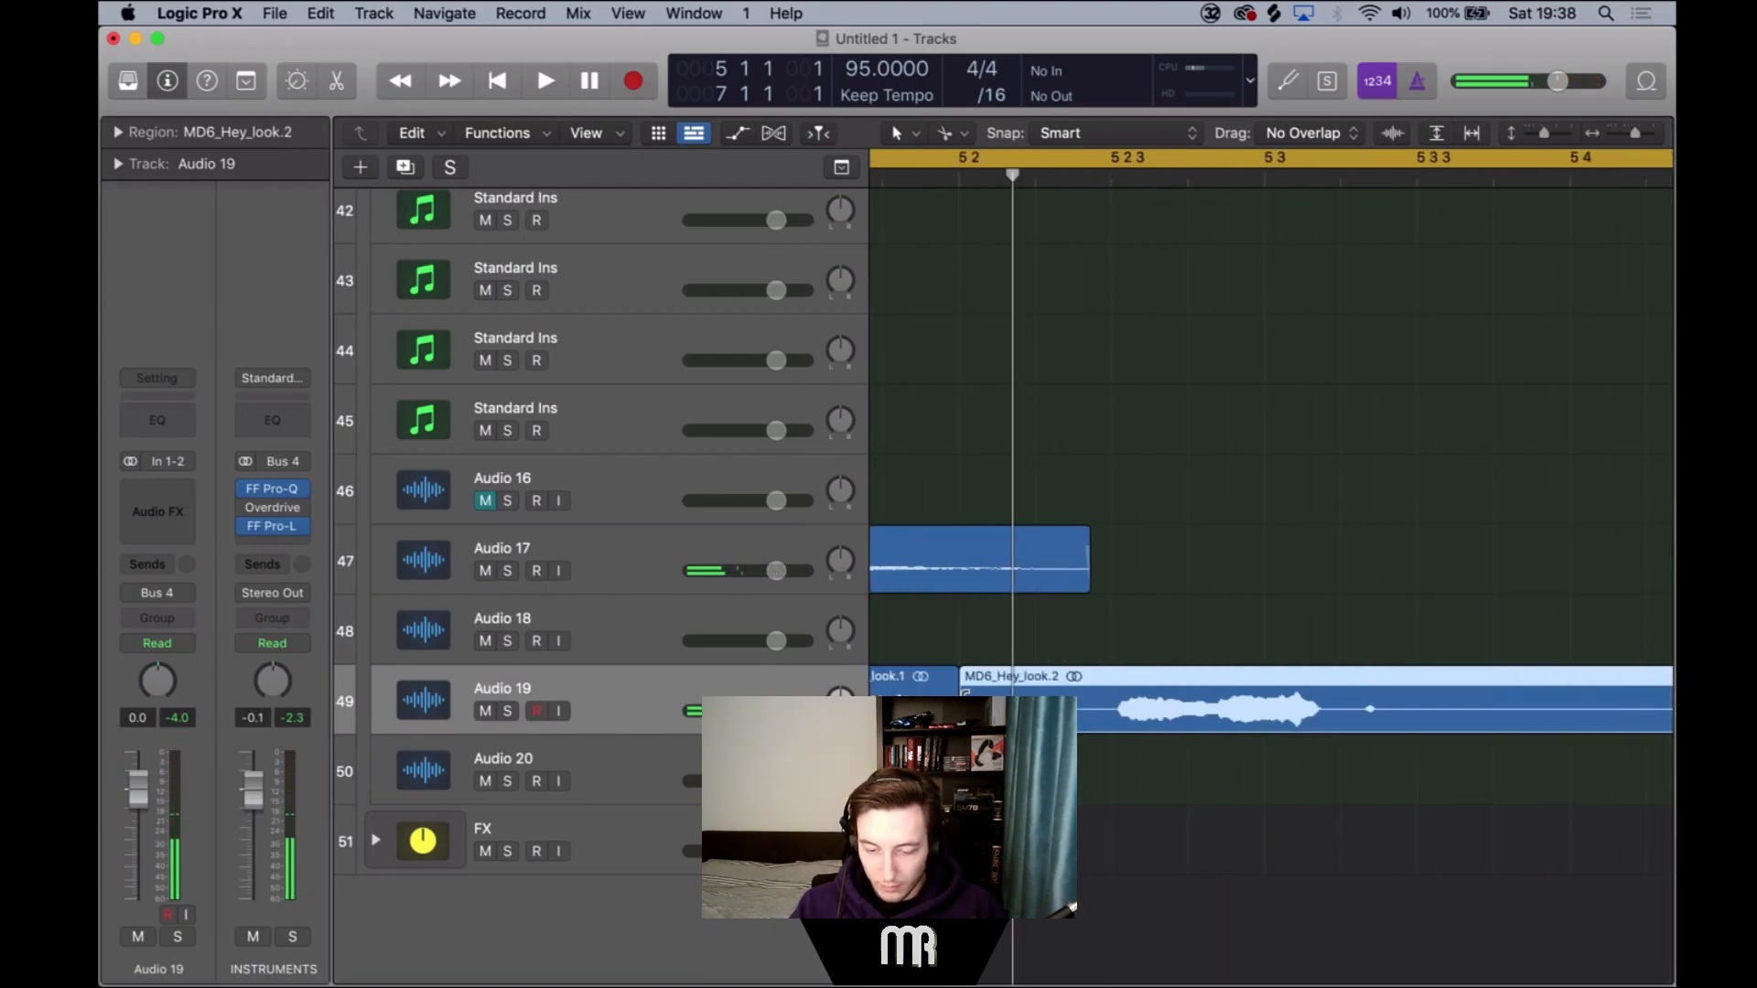
key(ctrl+m)
key(space)
key(super+Left)
key(super+Left)
key(super+Left)
key(super+Left)
key(super+Left)
key(super+Right)
key(super+Right)
key(super+Right)
key(super+Left)
key(super+Left)
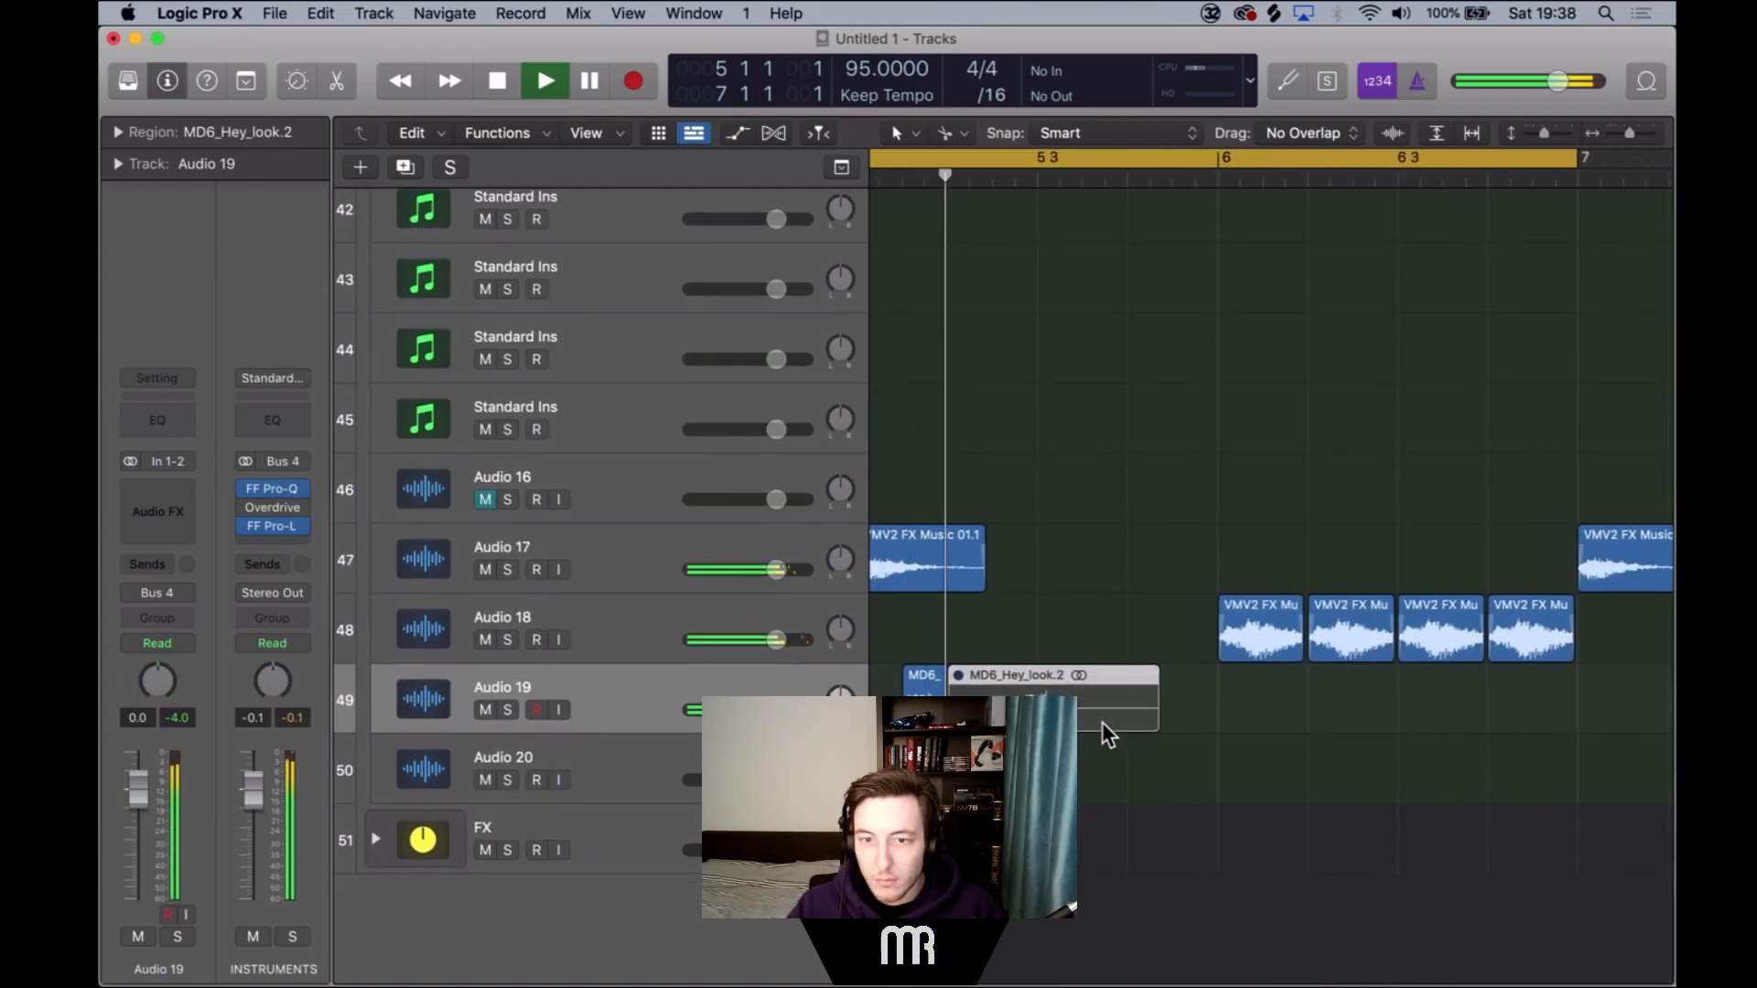
key(space)
Repeat the Audio 17, Audio 18 and Audio 19 sample regions from bars 5–6 into bars 7–8.
key(super+Left)
key(super+Left)
drag(1354, 743, 908, 439)
key(super+r)
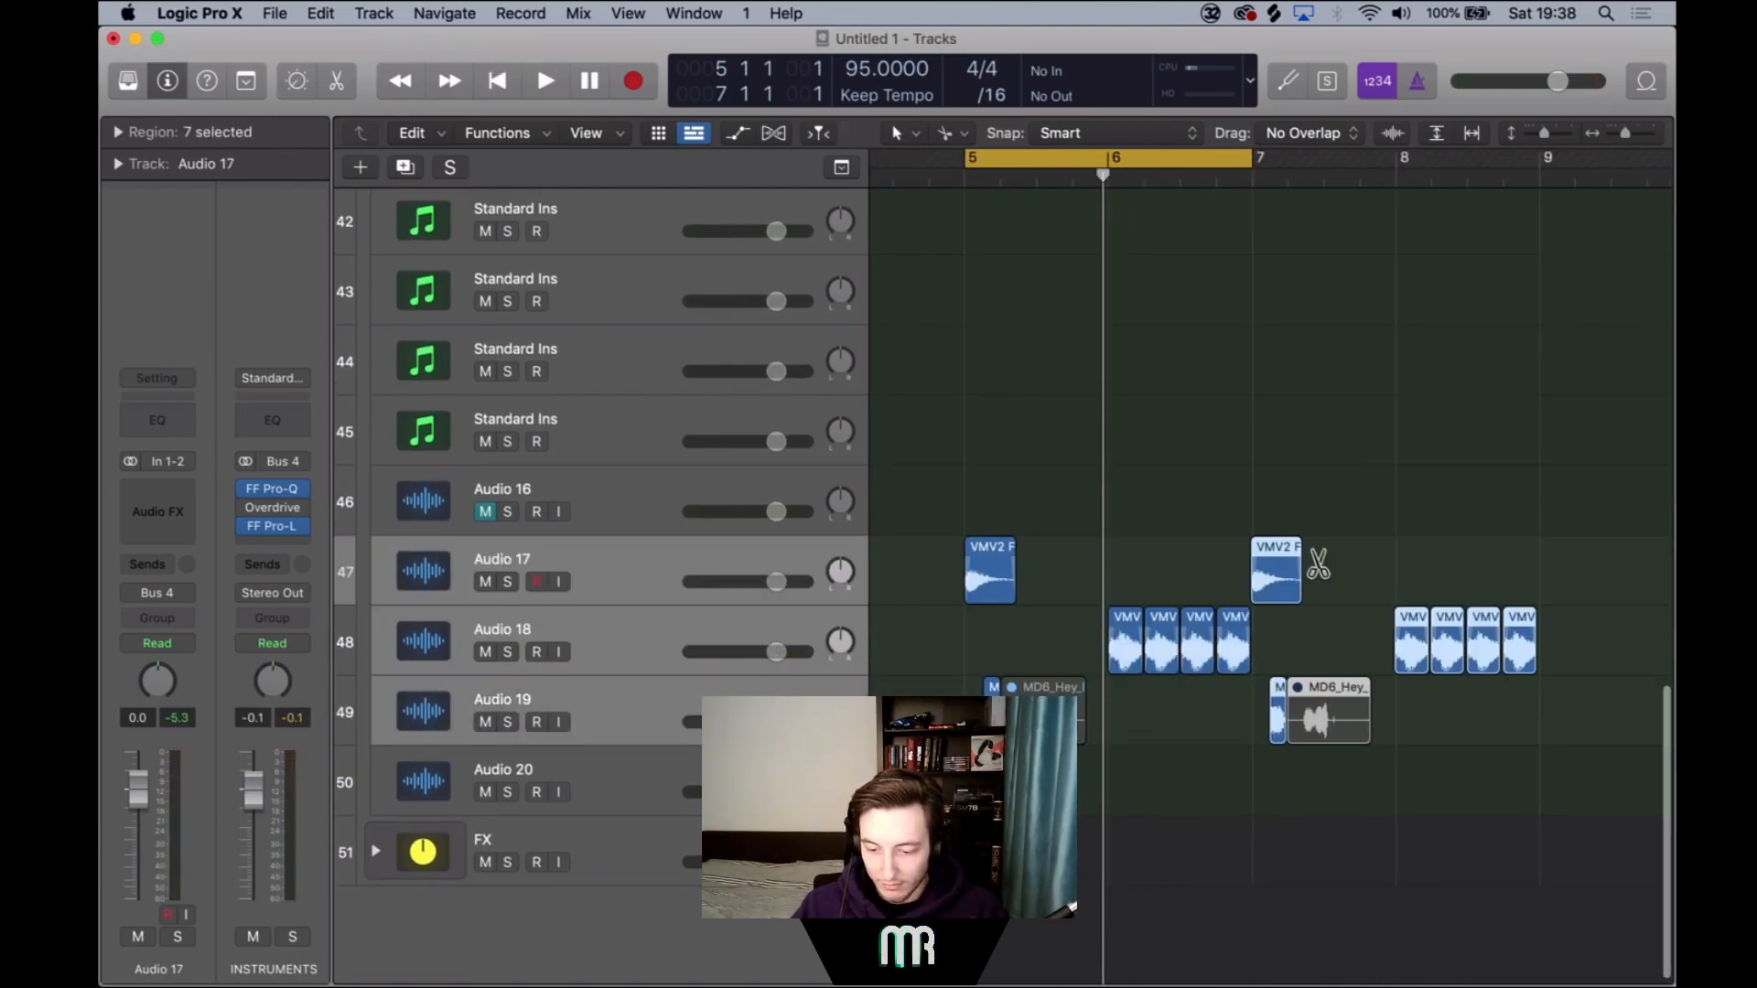
Mute the four VMV2 regions in bar 6 on Audio 18 and play the result.
drag(1094, 648, 1246, 647)
key(ctrl+m)
key(space)
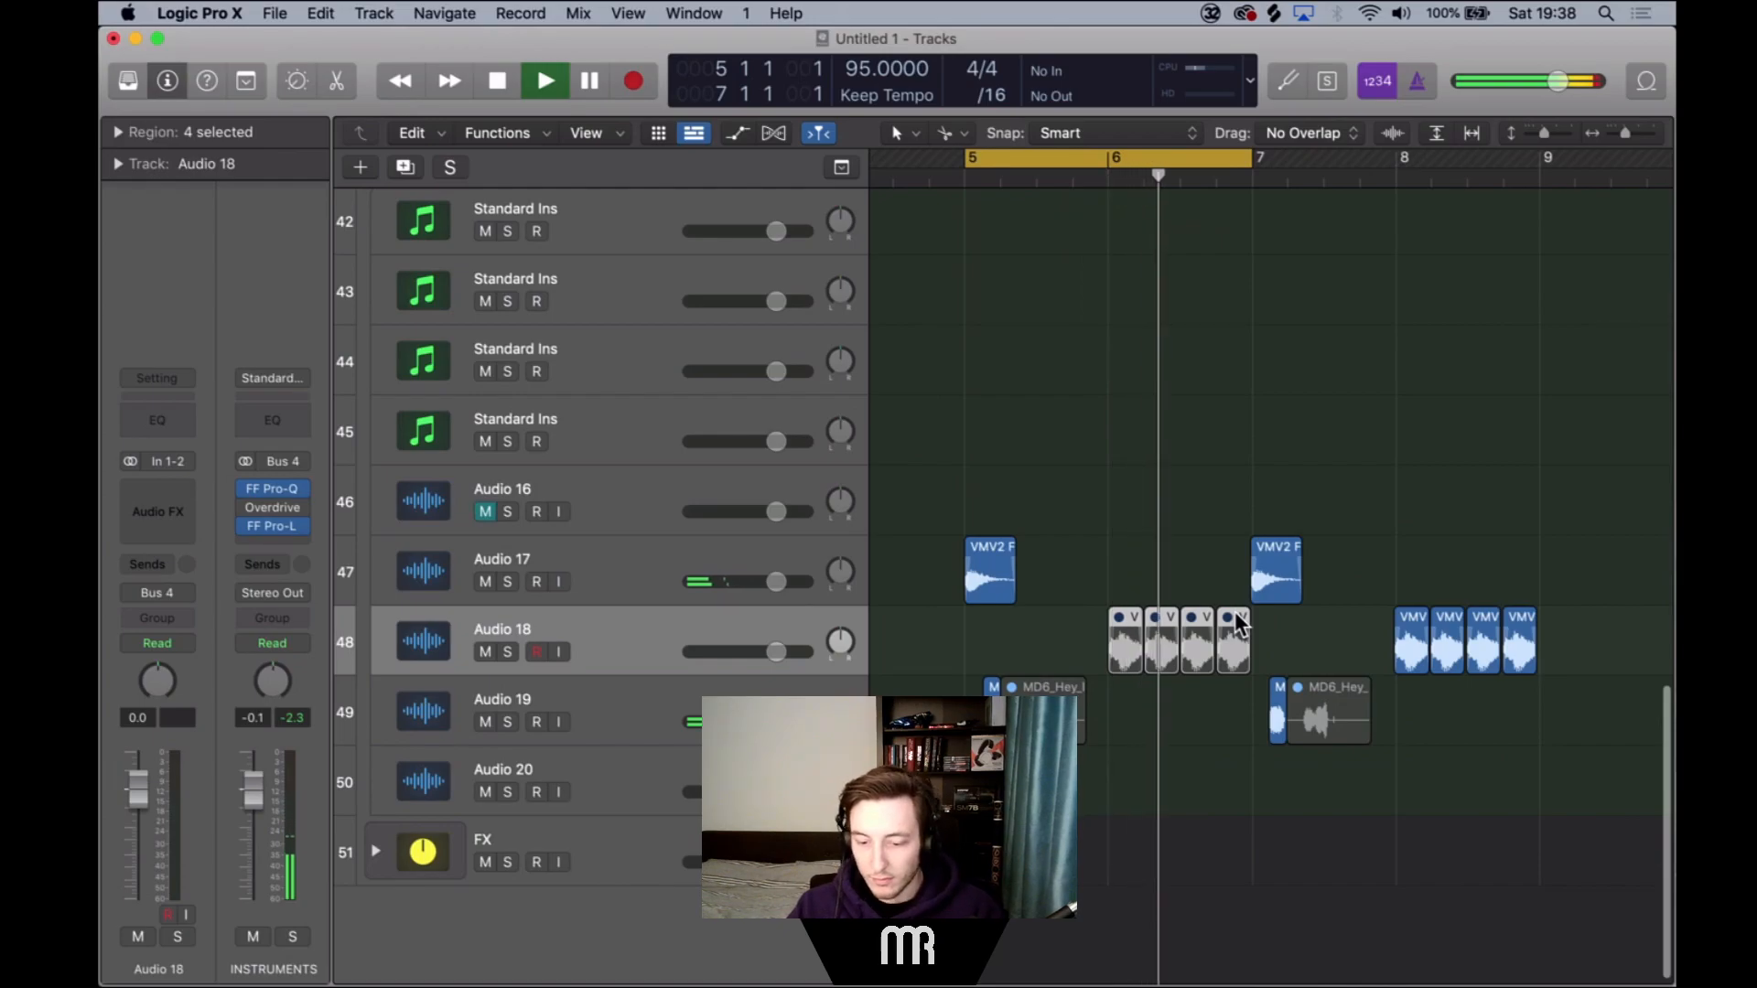
key(space)
Repeat the KICKS, Claps & Snares and Hats, Rides & Crashes regions from bars 5–6 into bars 7–8.
scroll(1234, 611, up, 15)
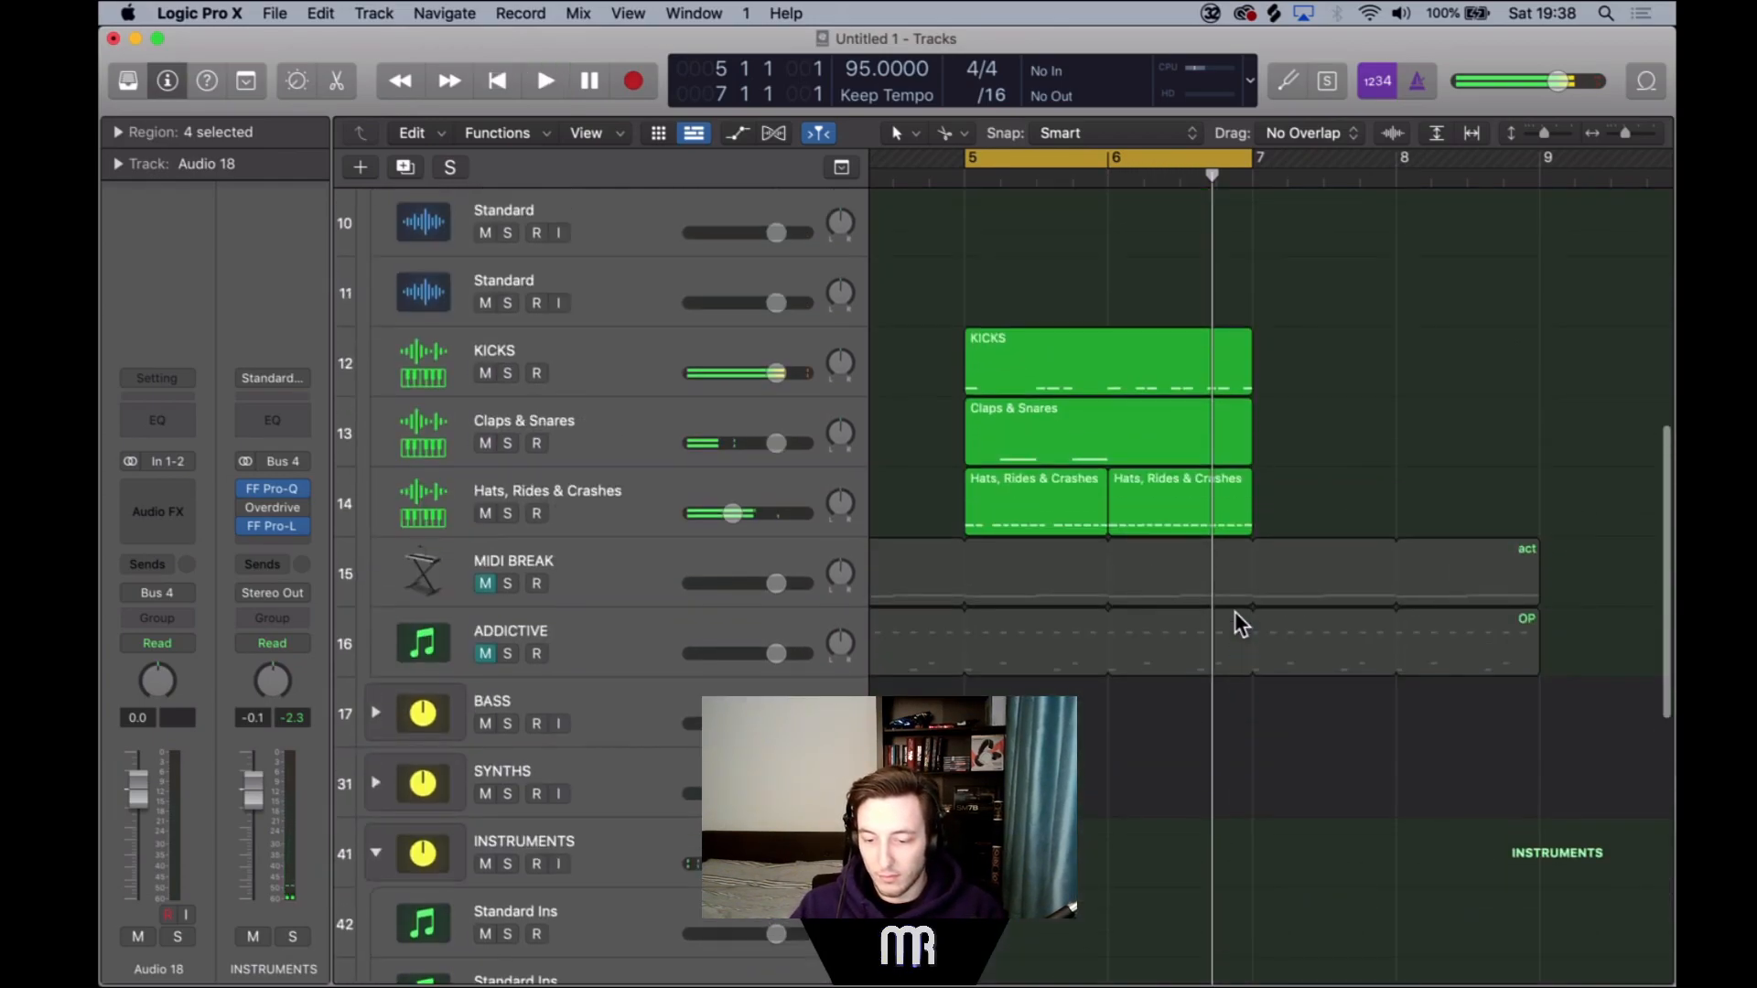
drag(1391, 322, 974, 521)
key(super+r)
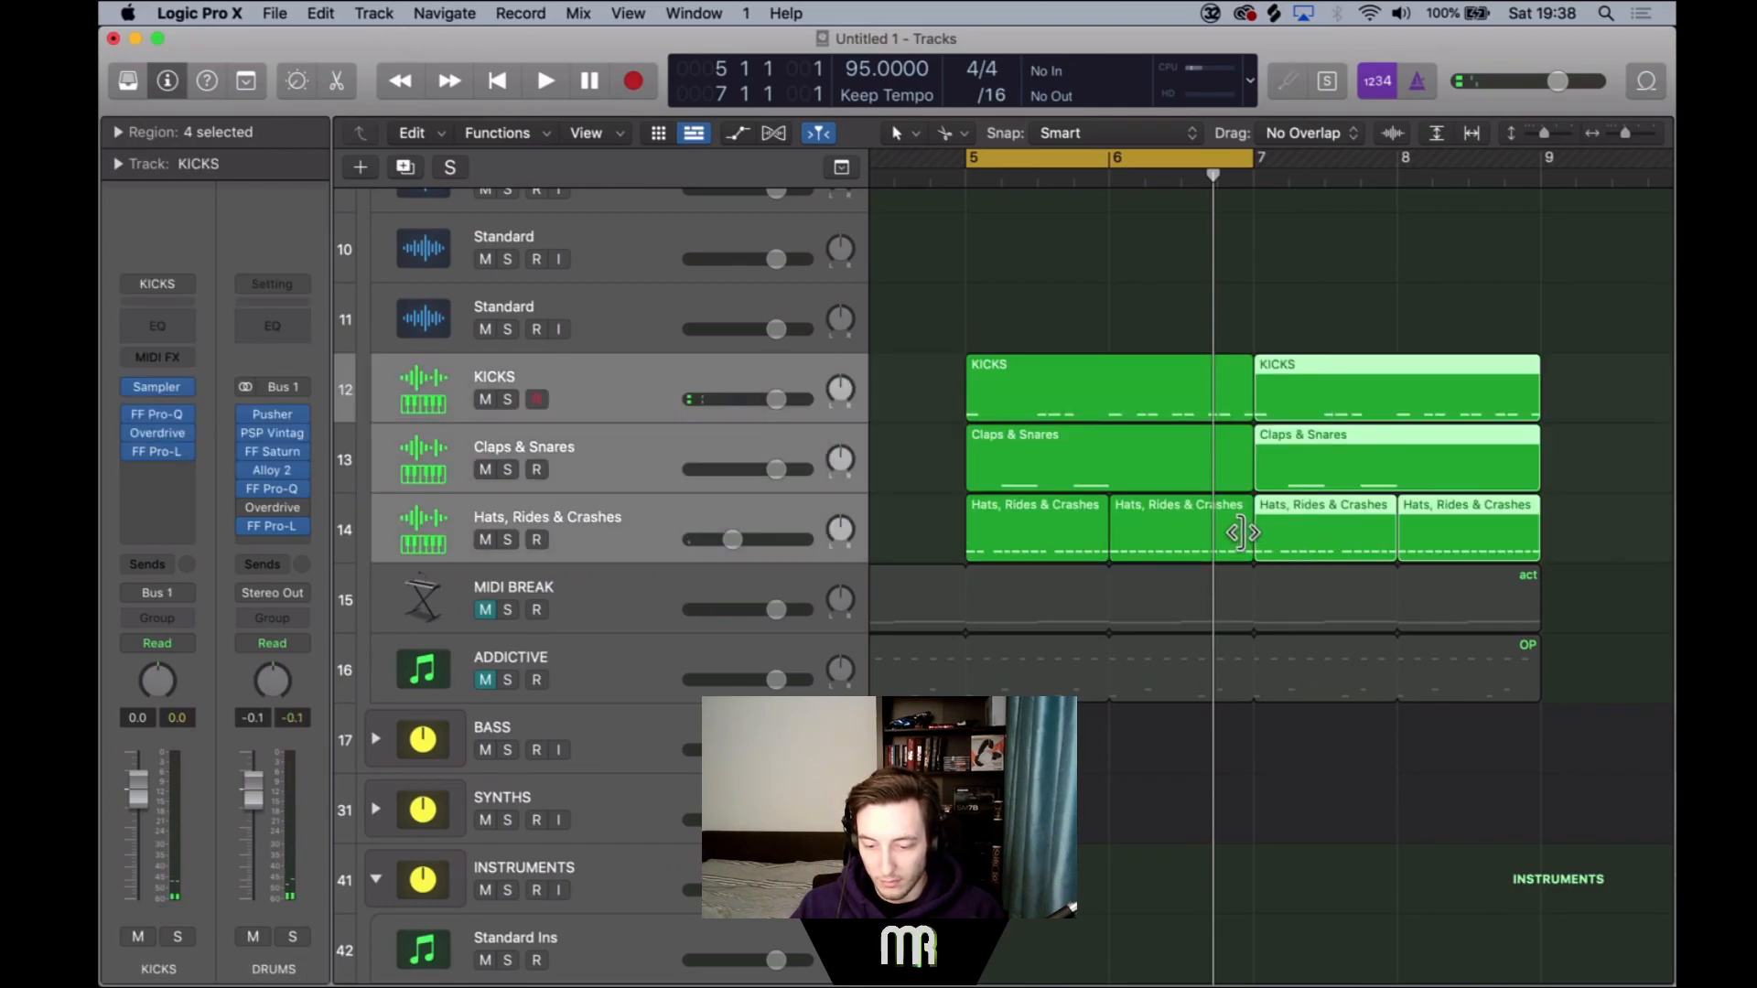
scroll(1178, 538, right, 1)
scroll(1178, 538, down, 1)
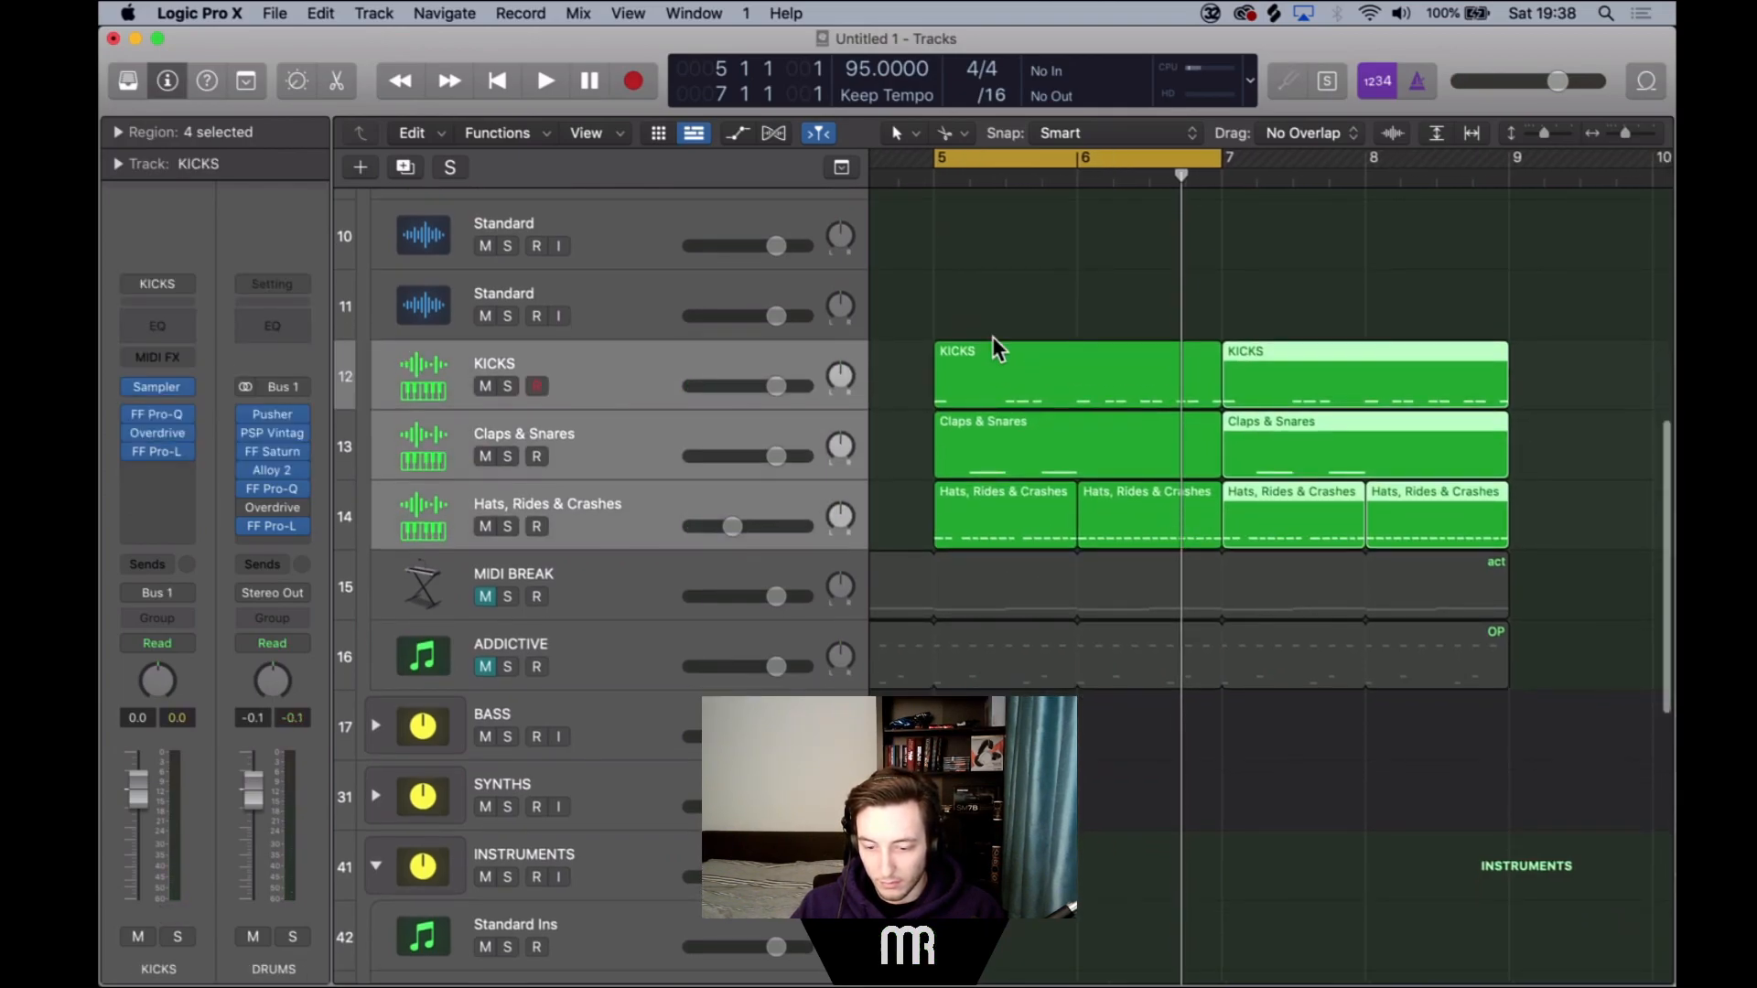
Replace bar 6 of the KICKS and Claps & Snares regions with copies of bar 5, and extend the cycle range to bar 9.
key(space)
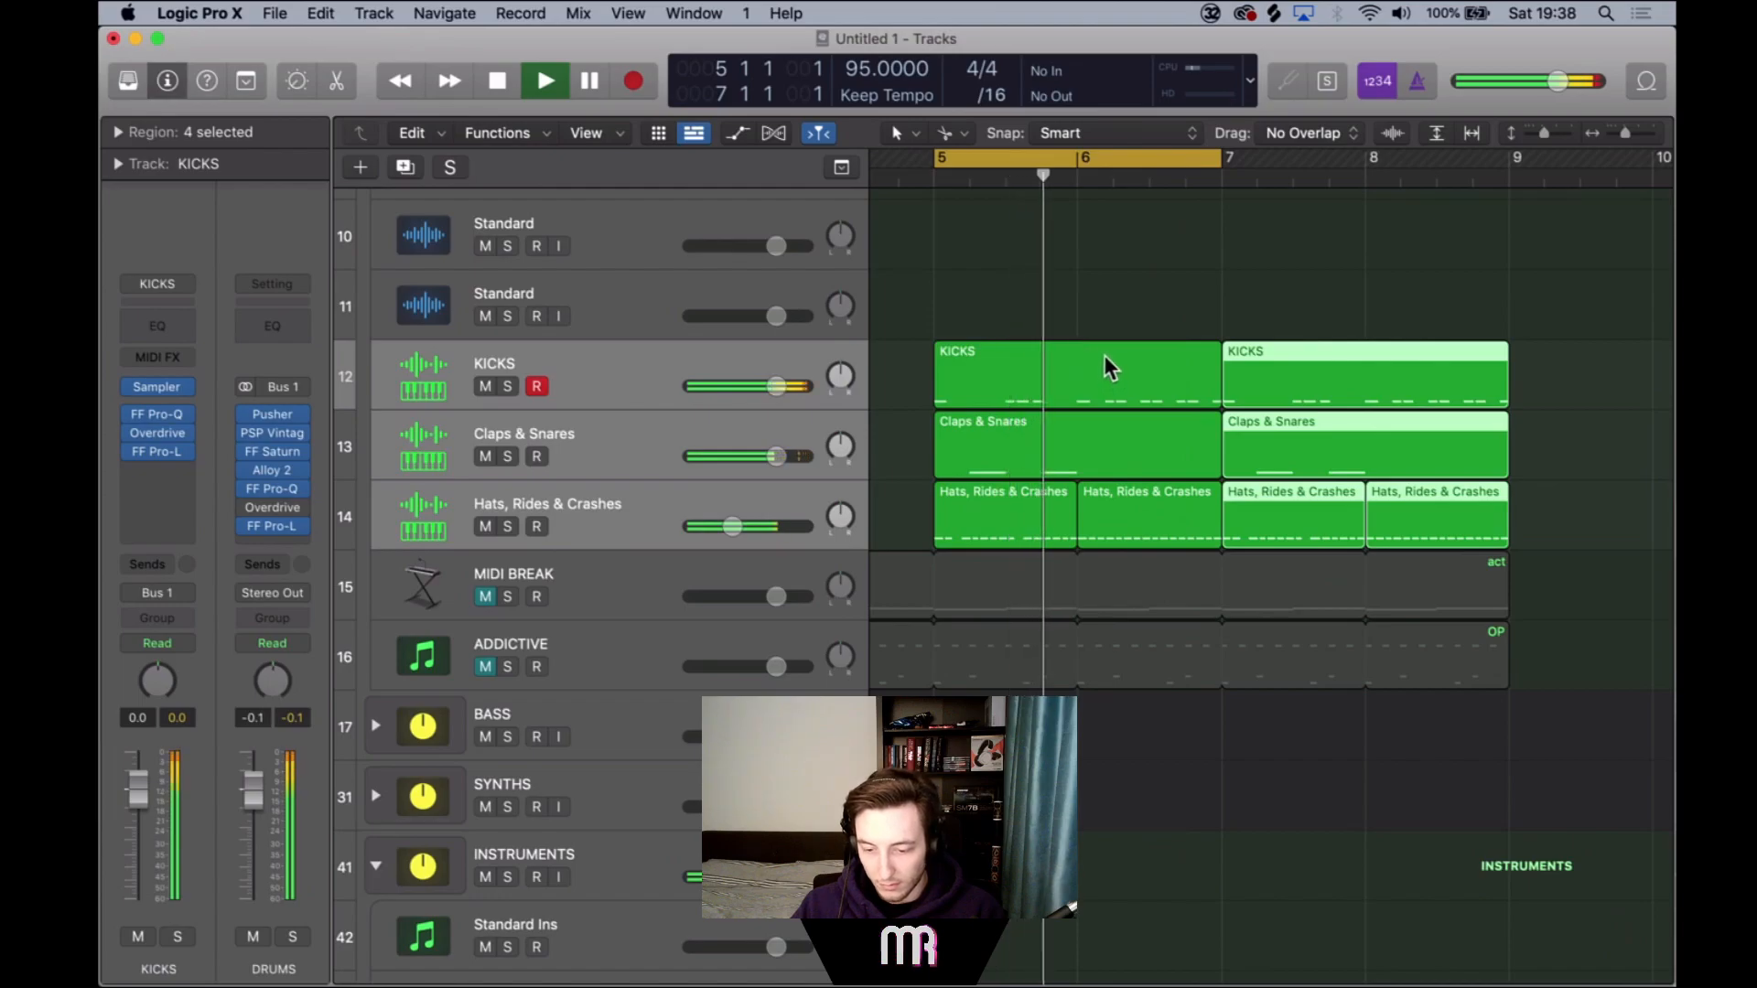
click(1102, 350)
shift+click(1107, 460)
key(space)
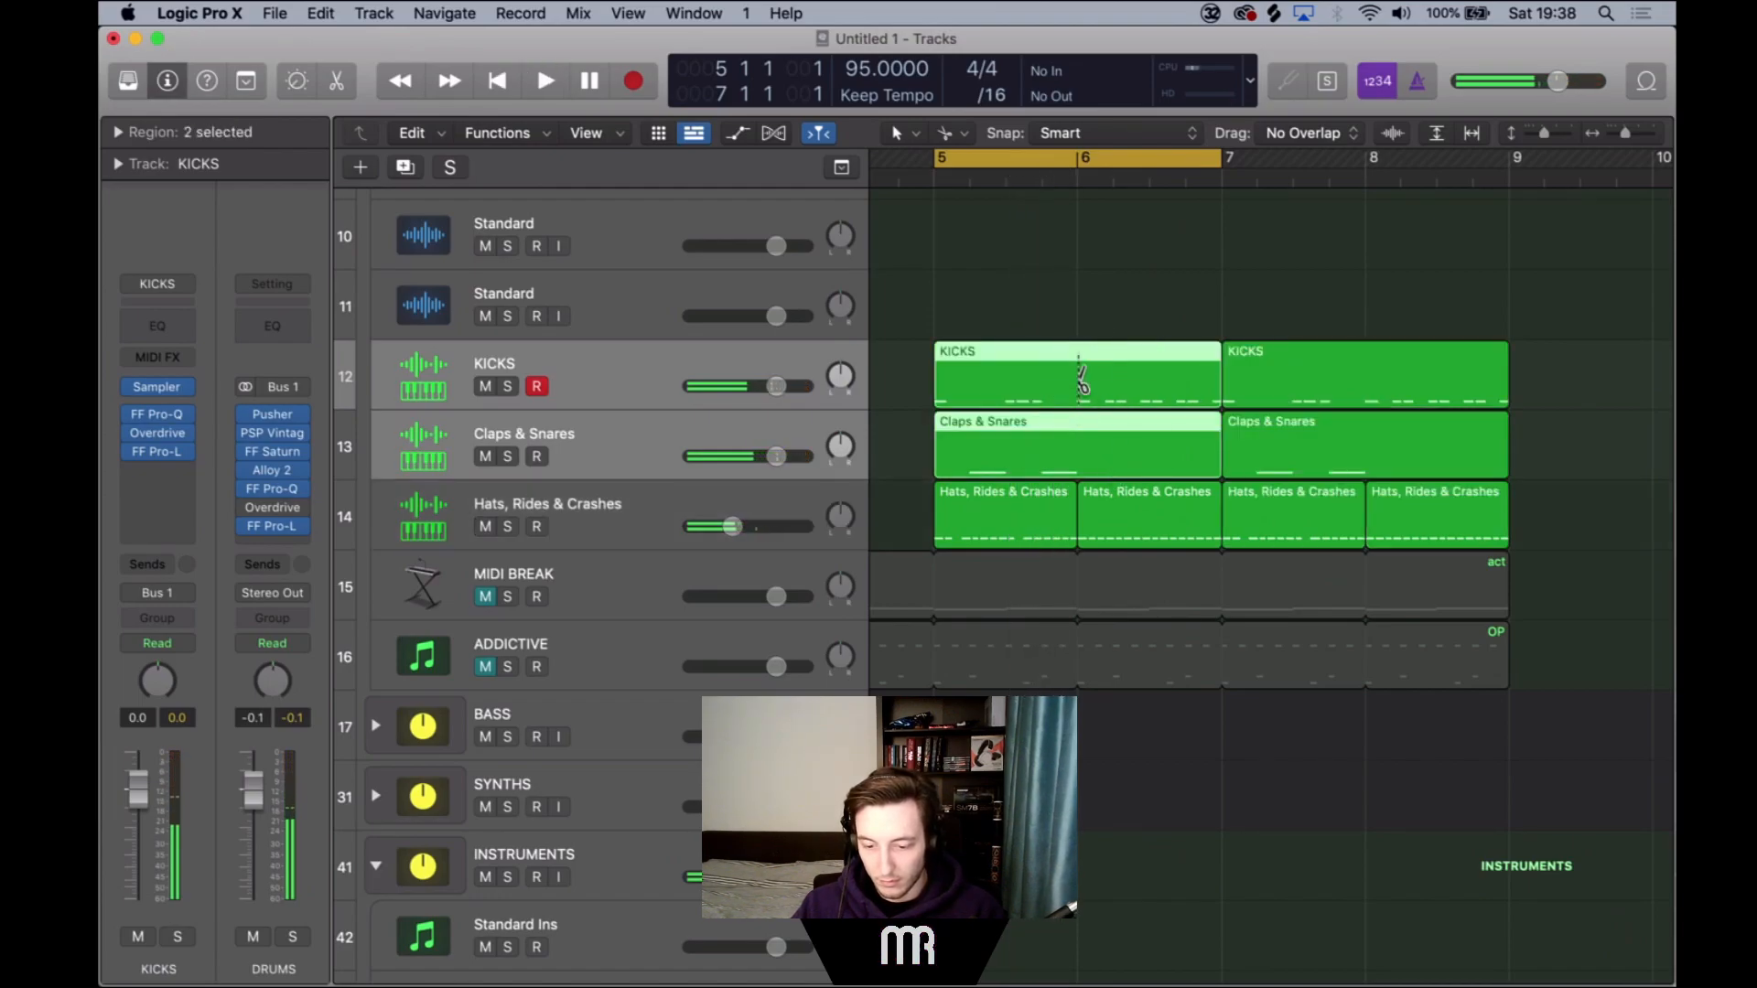
super+click(1080, 375)
key(BackSpace)
click(1116, 492)
key(space)
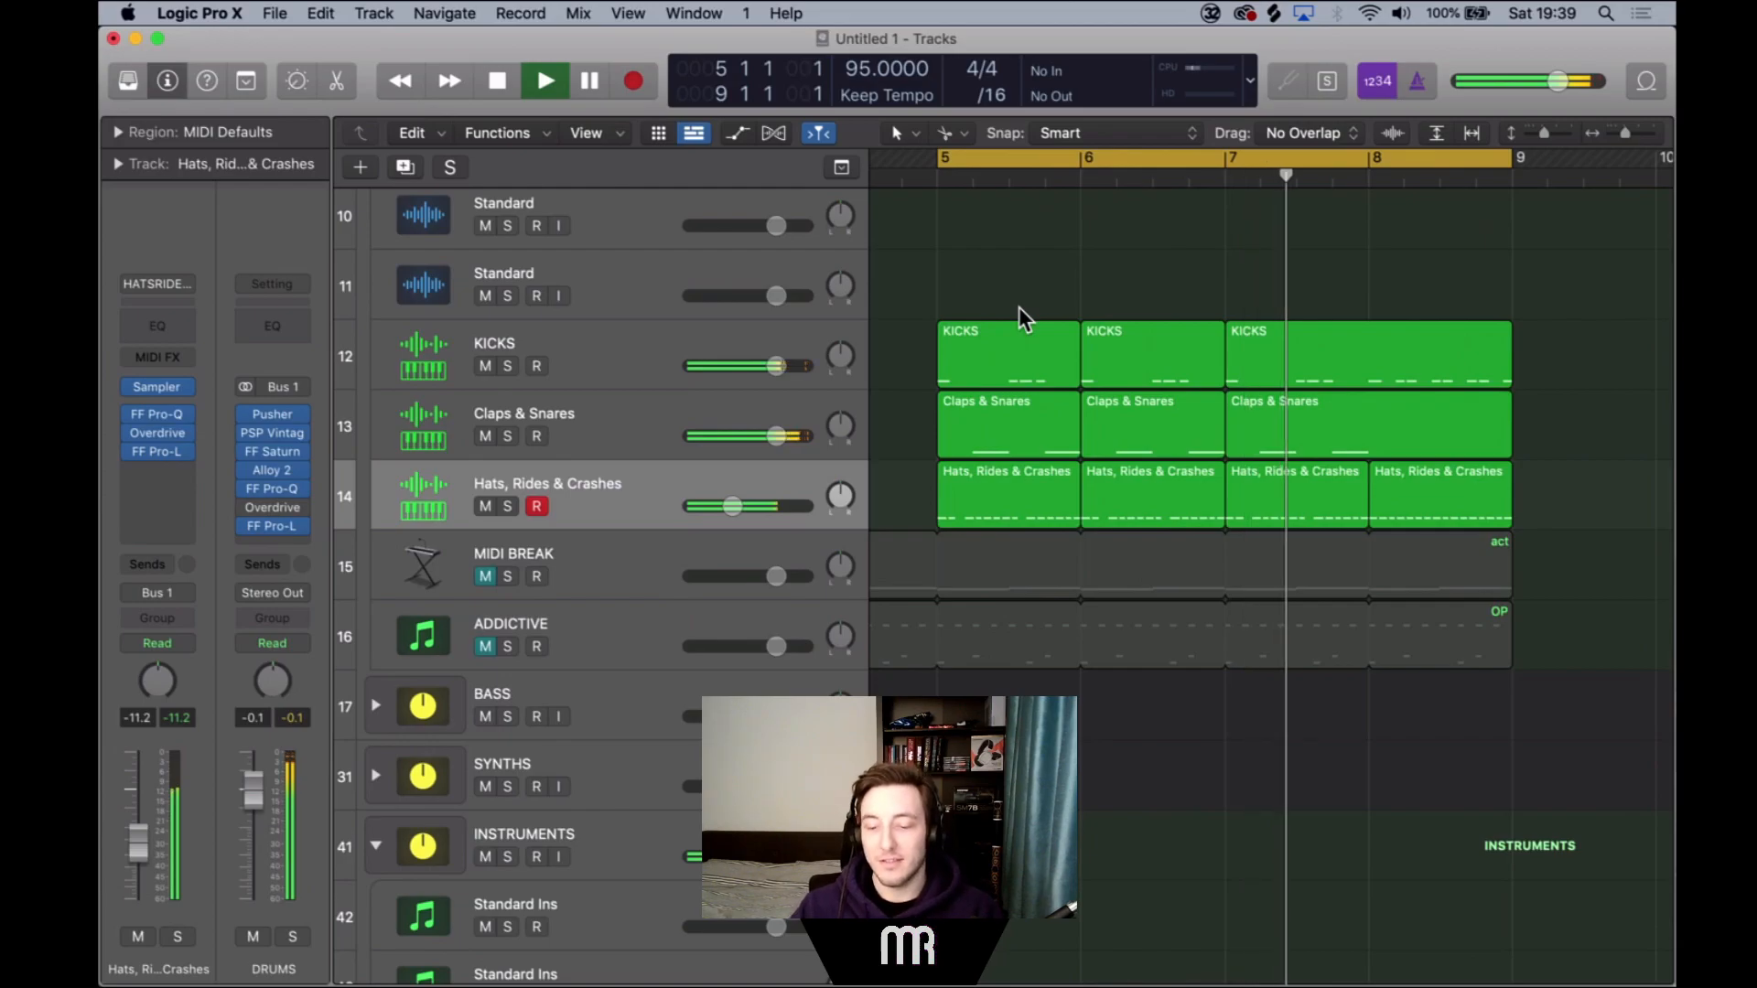
Repeat all Audio 17, Audio 18 and Audio 19 sample regions from bars 5–8 so the copies start at bar 9.
scroll(1019, 305, down, 10)
key(space)
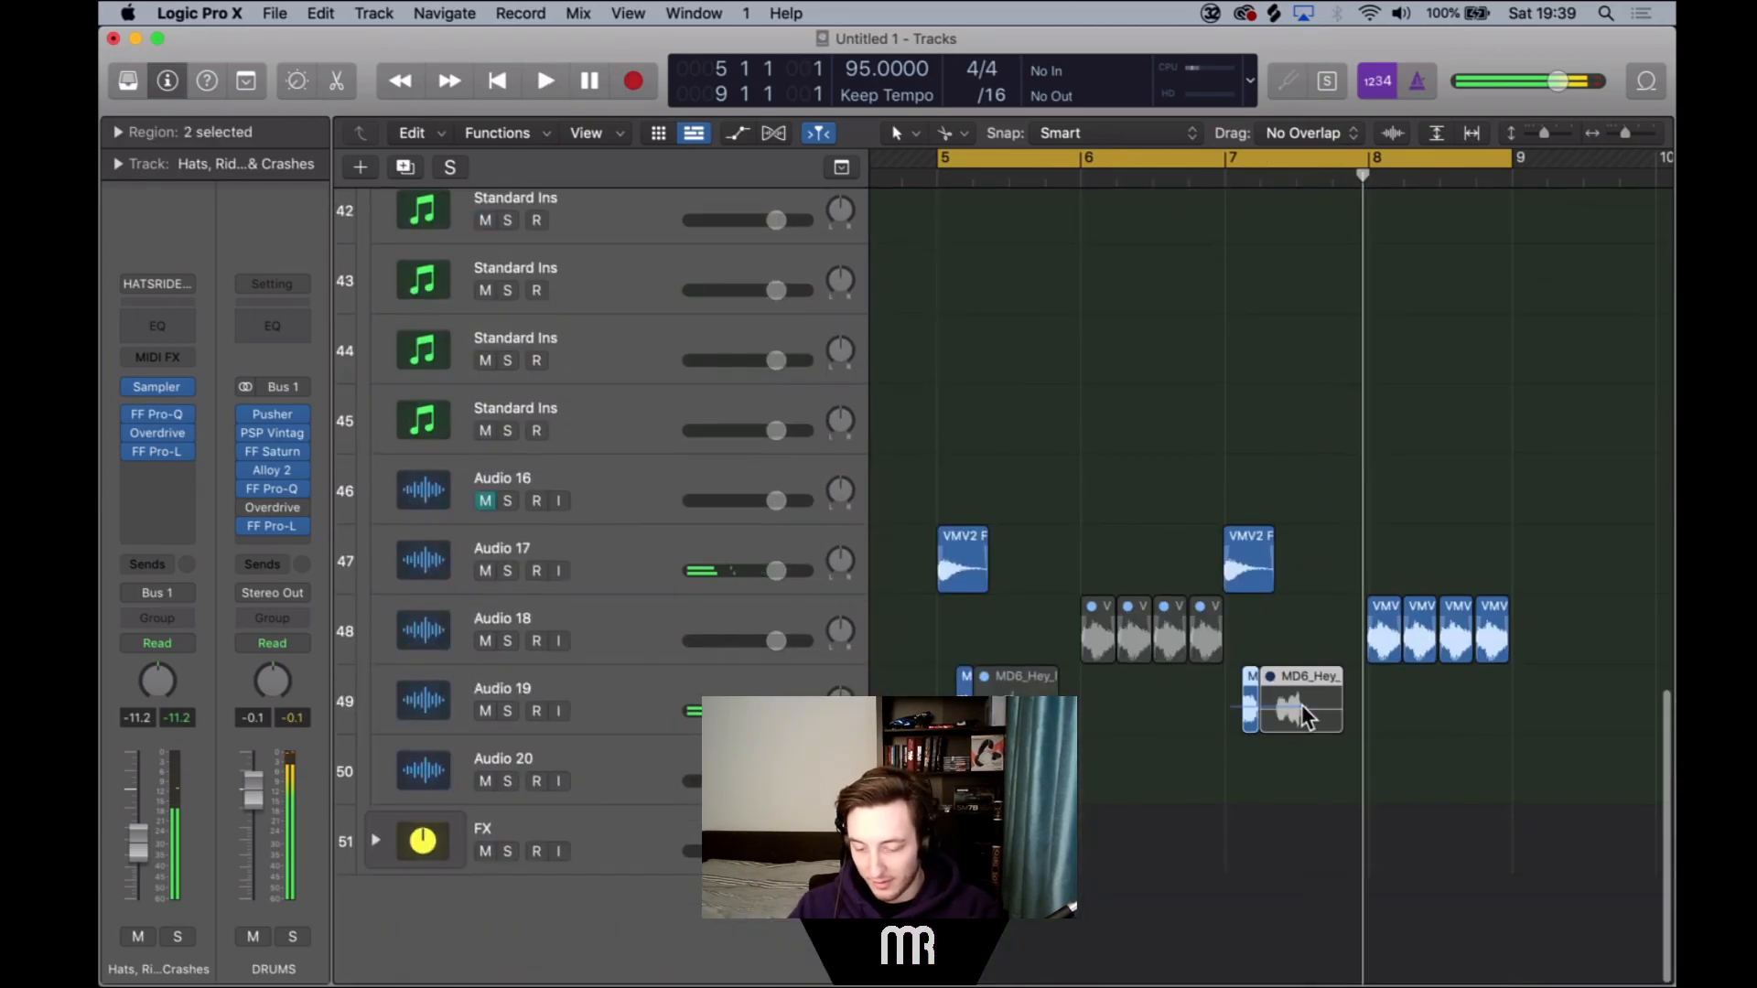
click(1301, 704)
drag(1540, 736, 898, 486)
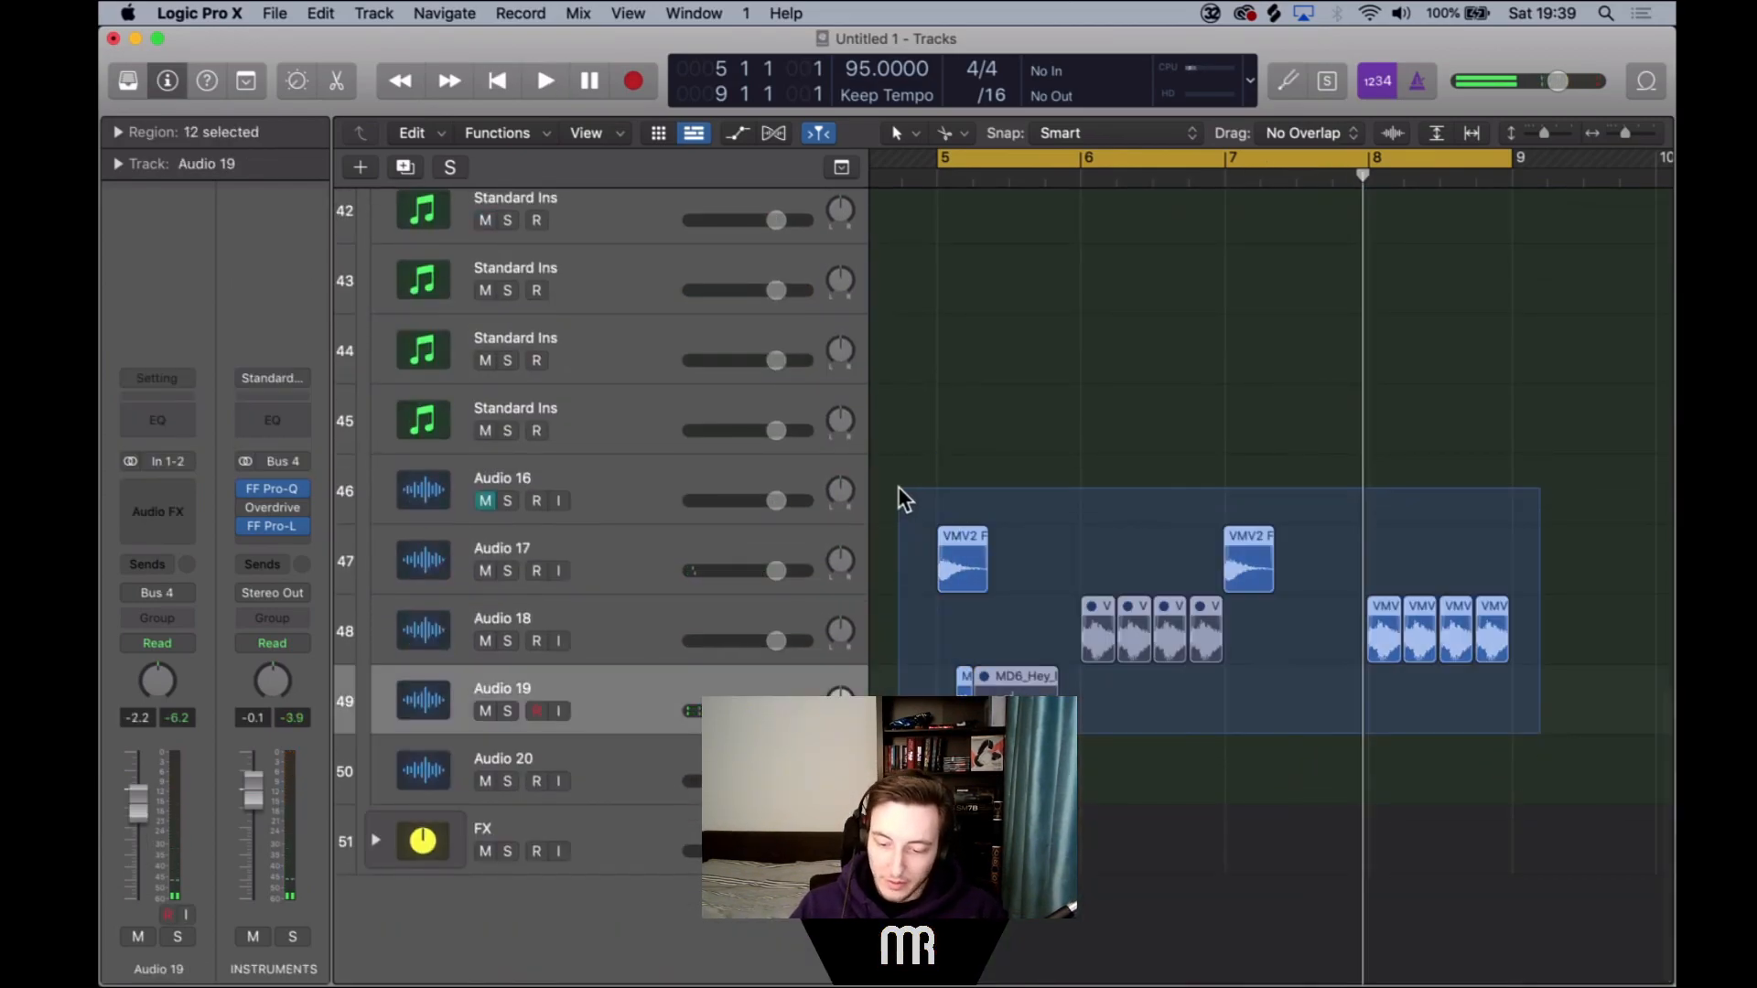
key(super+r)
Play the arrangement from bar 5 to bar 9 and select the Audio 17 track.
key(space)
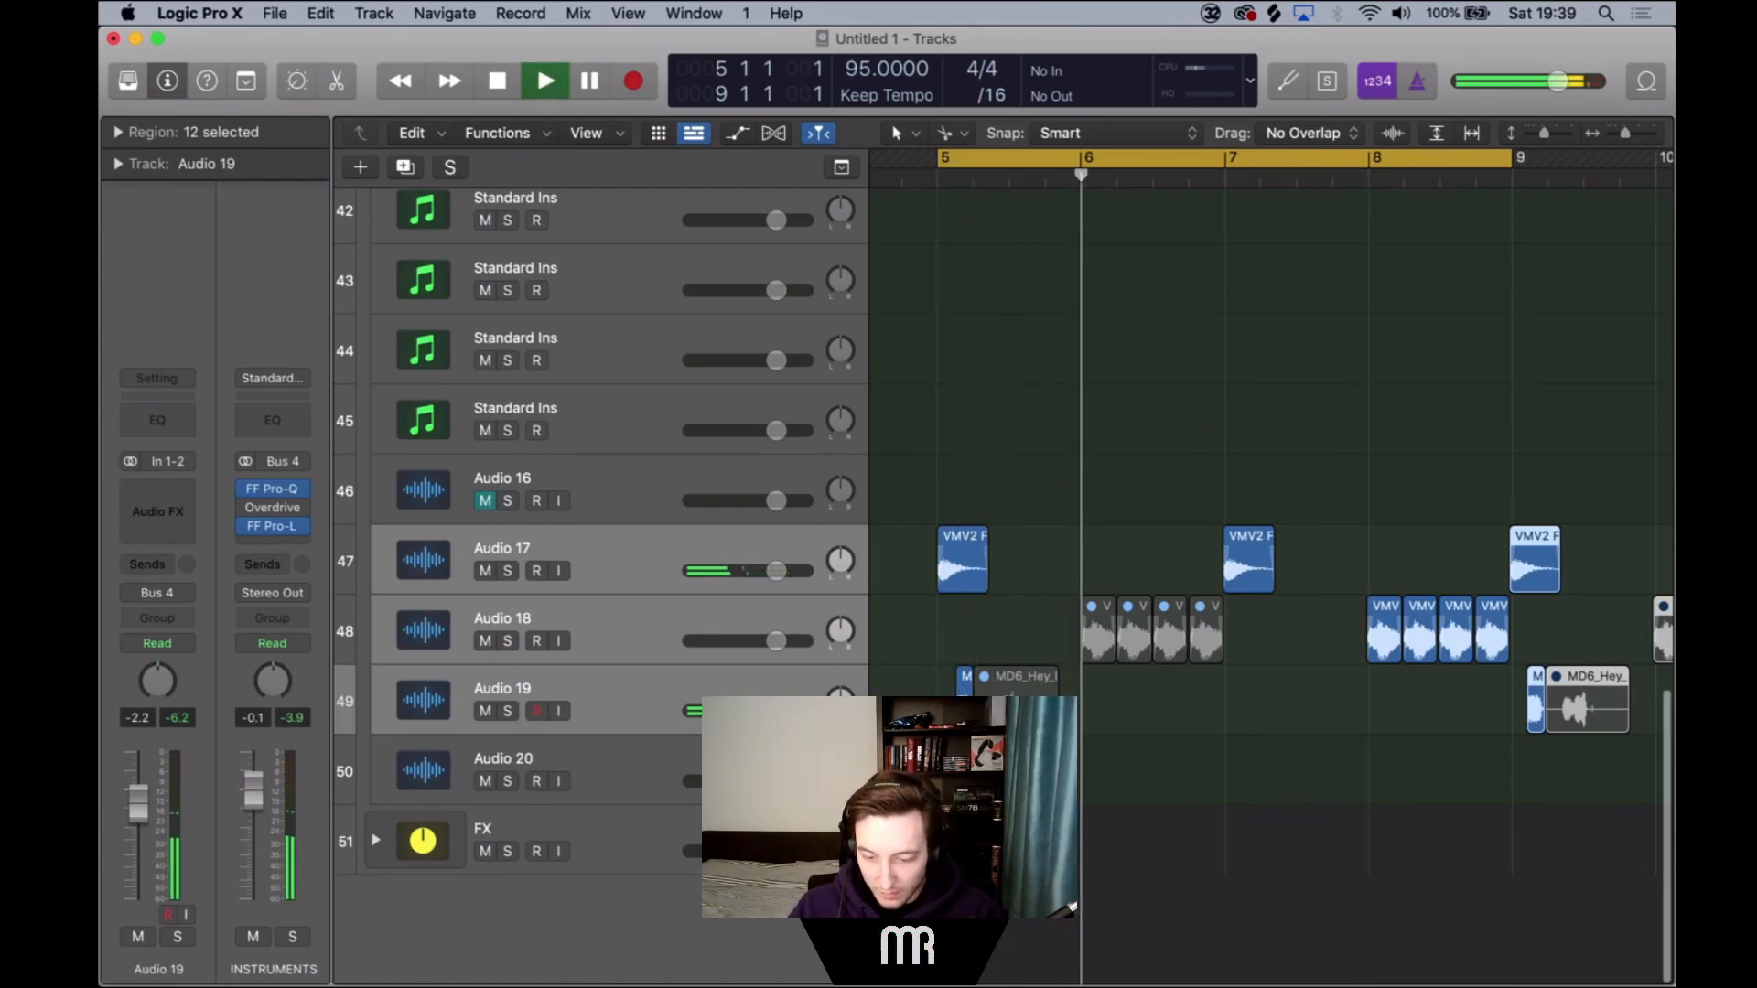
scroll(1184, 397, up, 3)
scroll(1184, 397, down, 1)
scroll(1272, 586, up, 6)
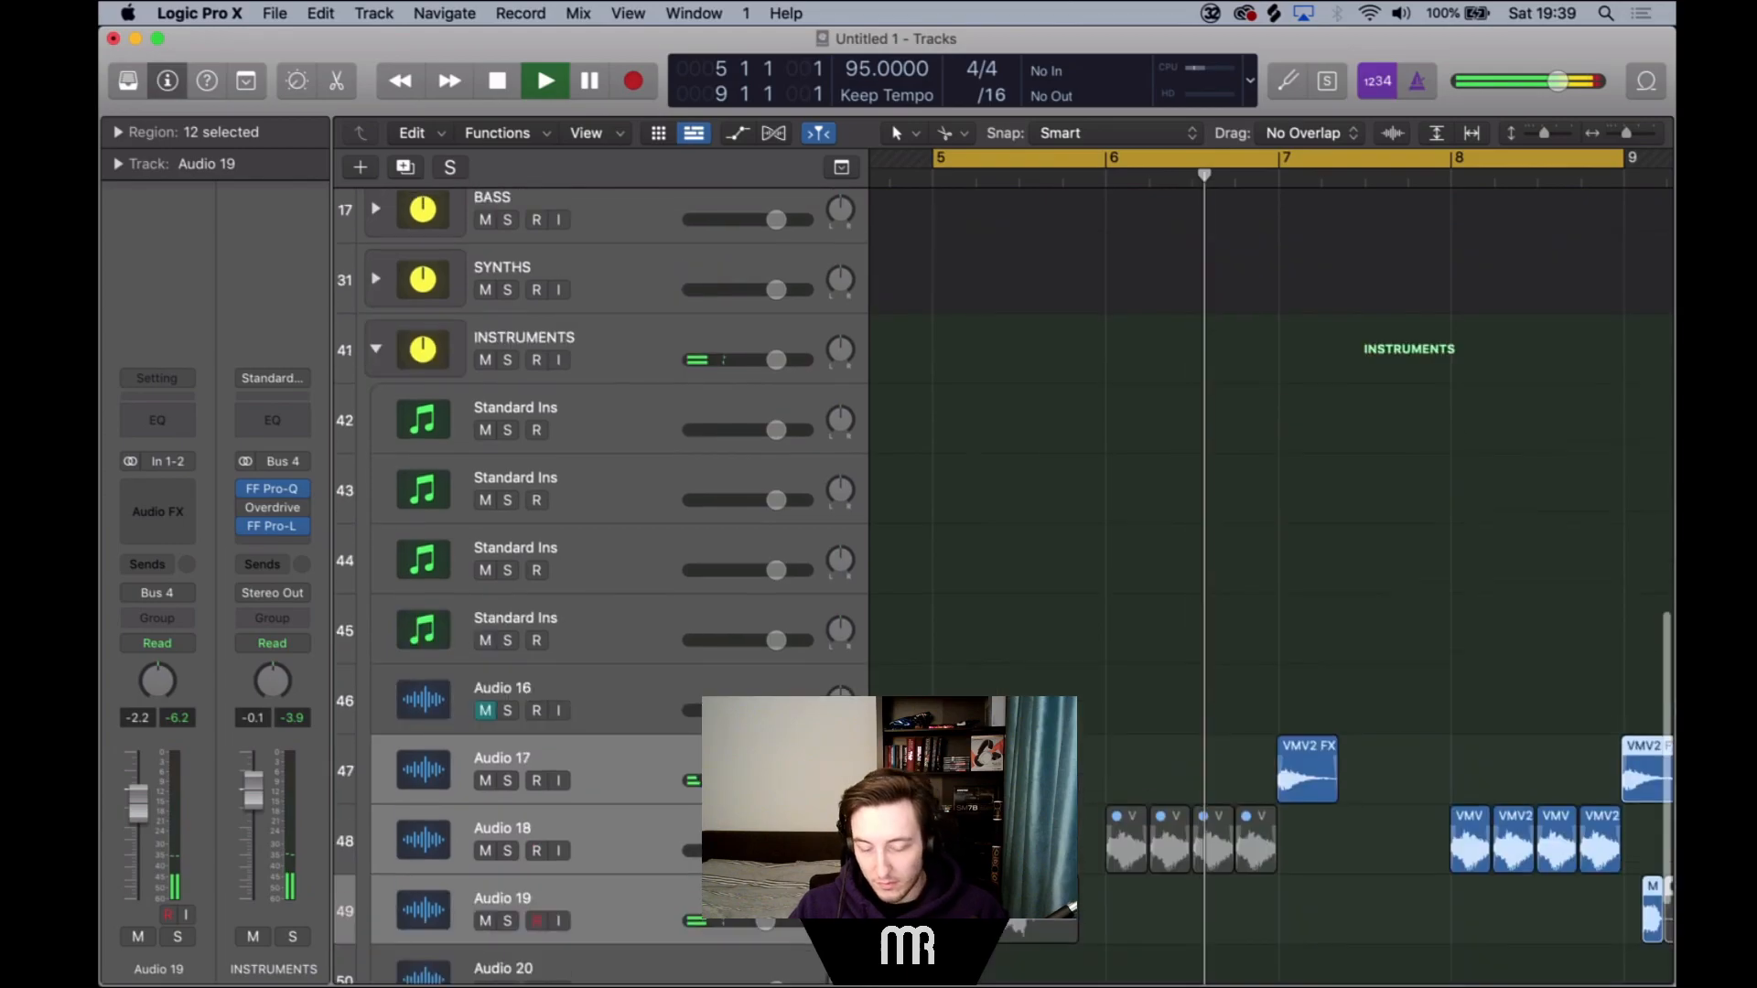
scroll(713, 586, down, 4)
click(713, 585)
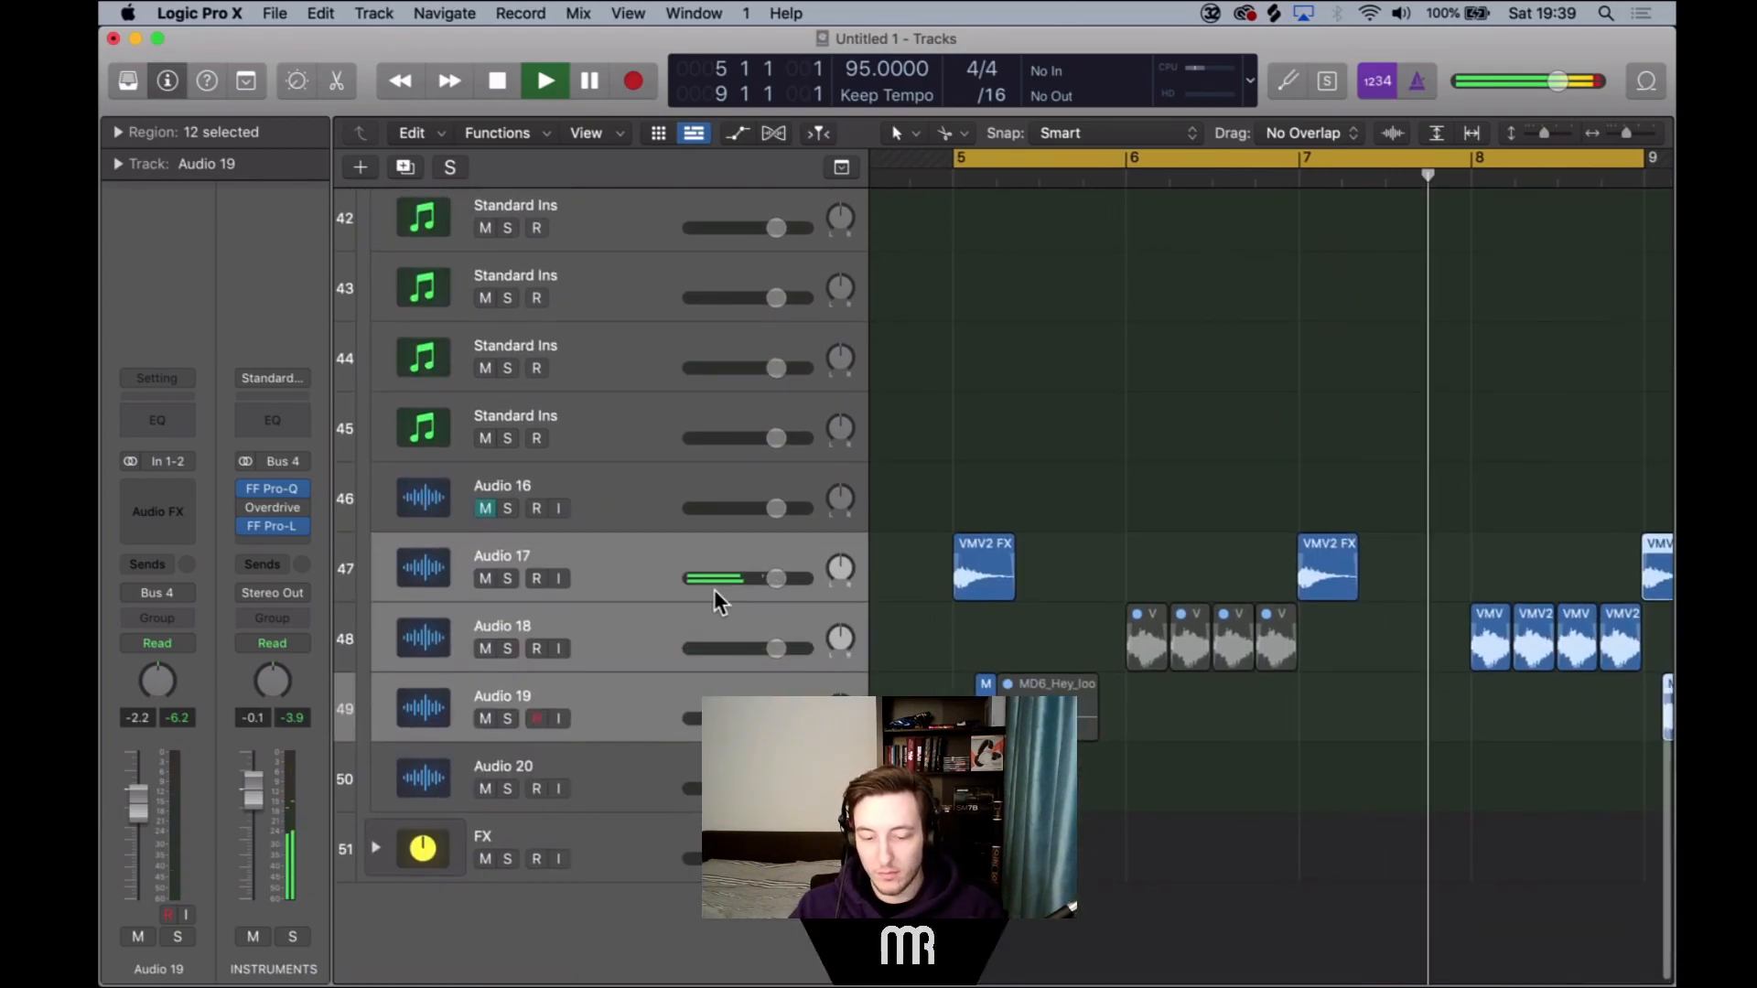
scroll(1380, 494, right, 3)
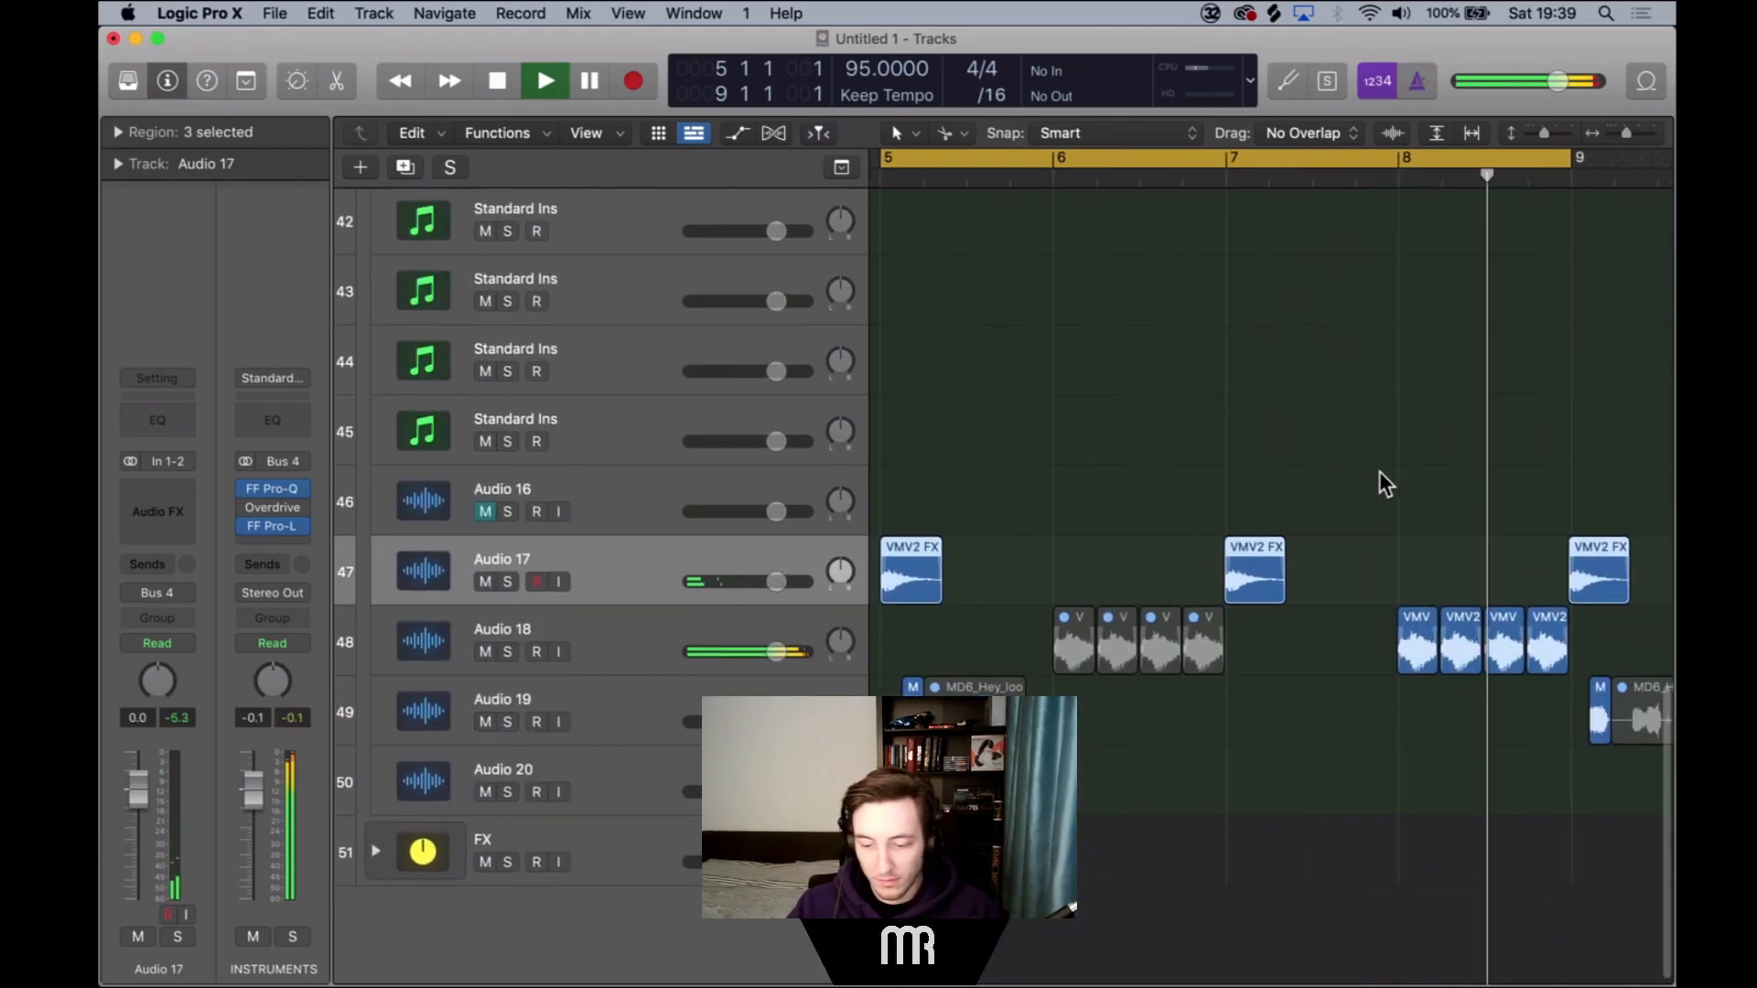
scroll(1379, 472, right, 5)
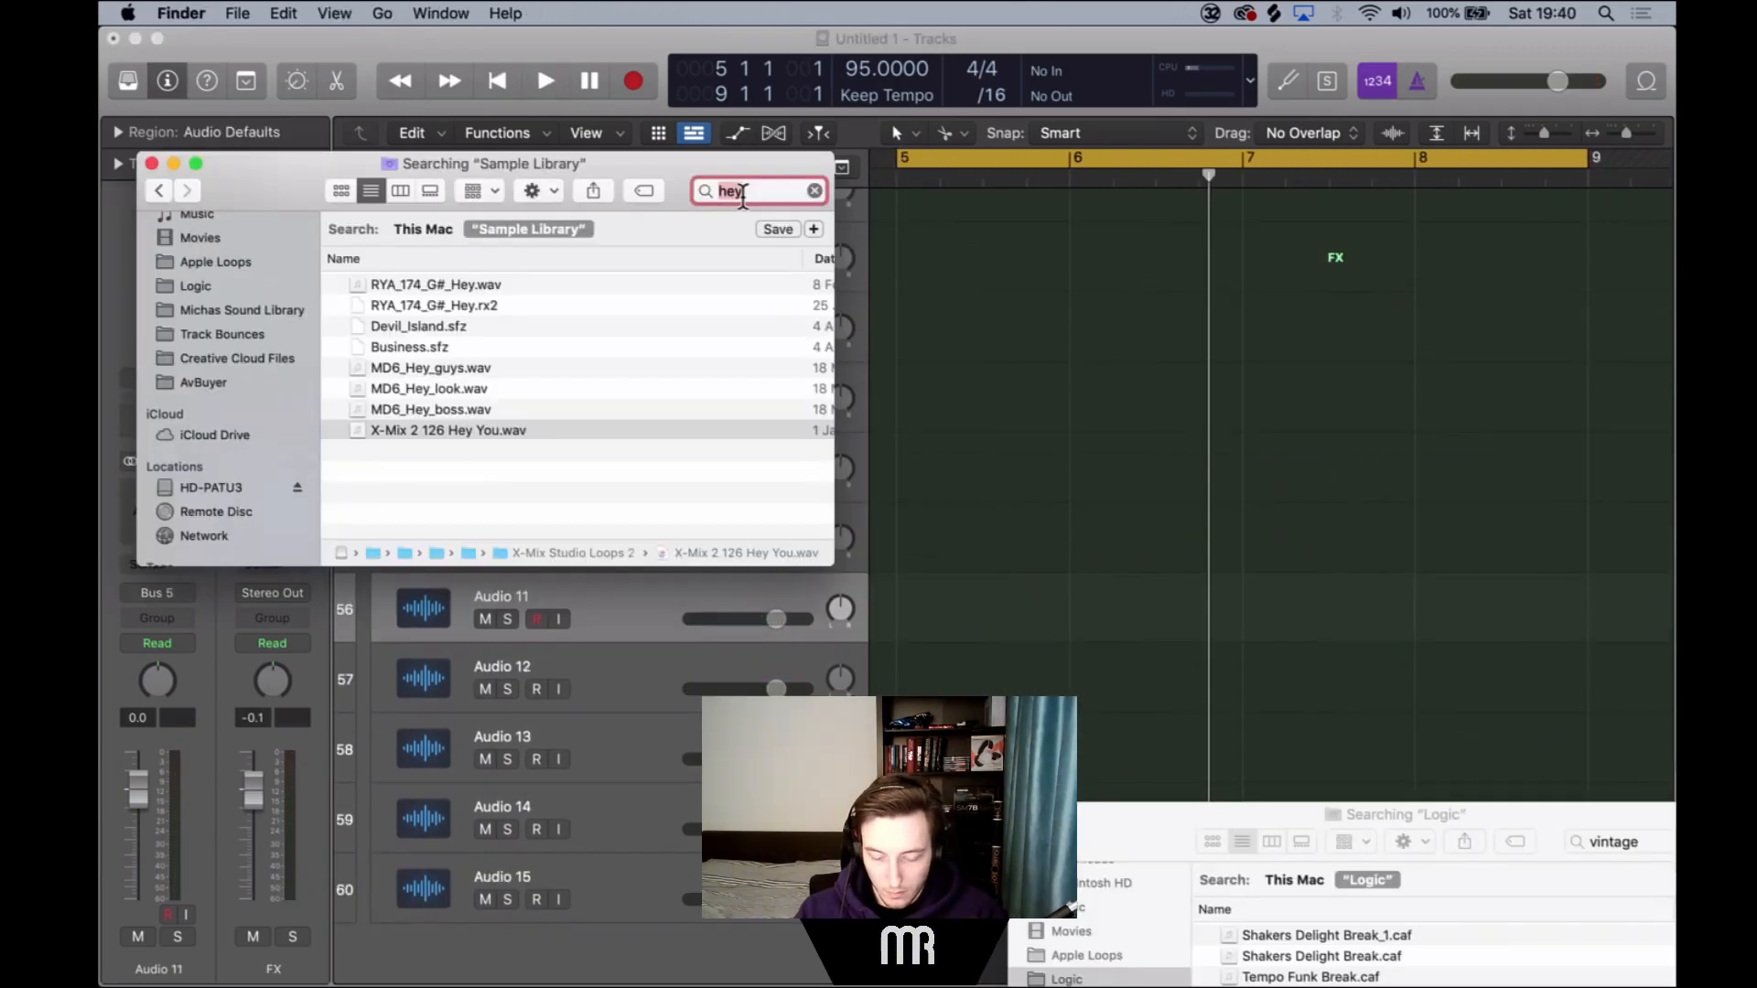
In Finder, search the Sample Library for "vinyl" and audition Vinyl1_Bass_PL.wav.
text(vinyl)
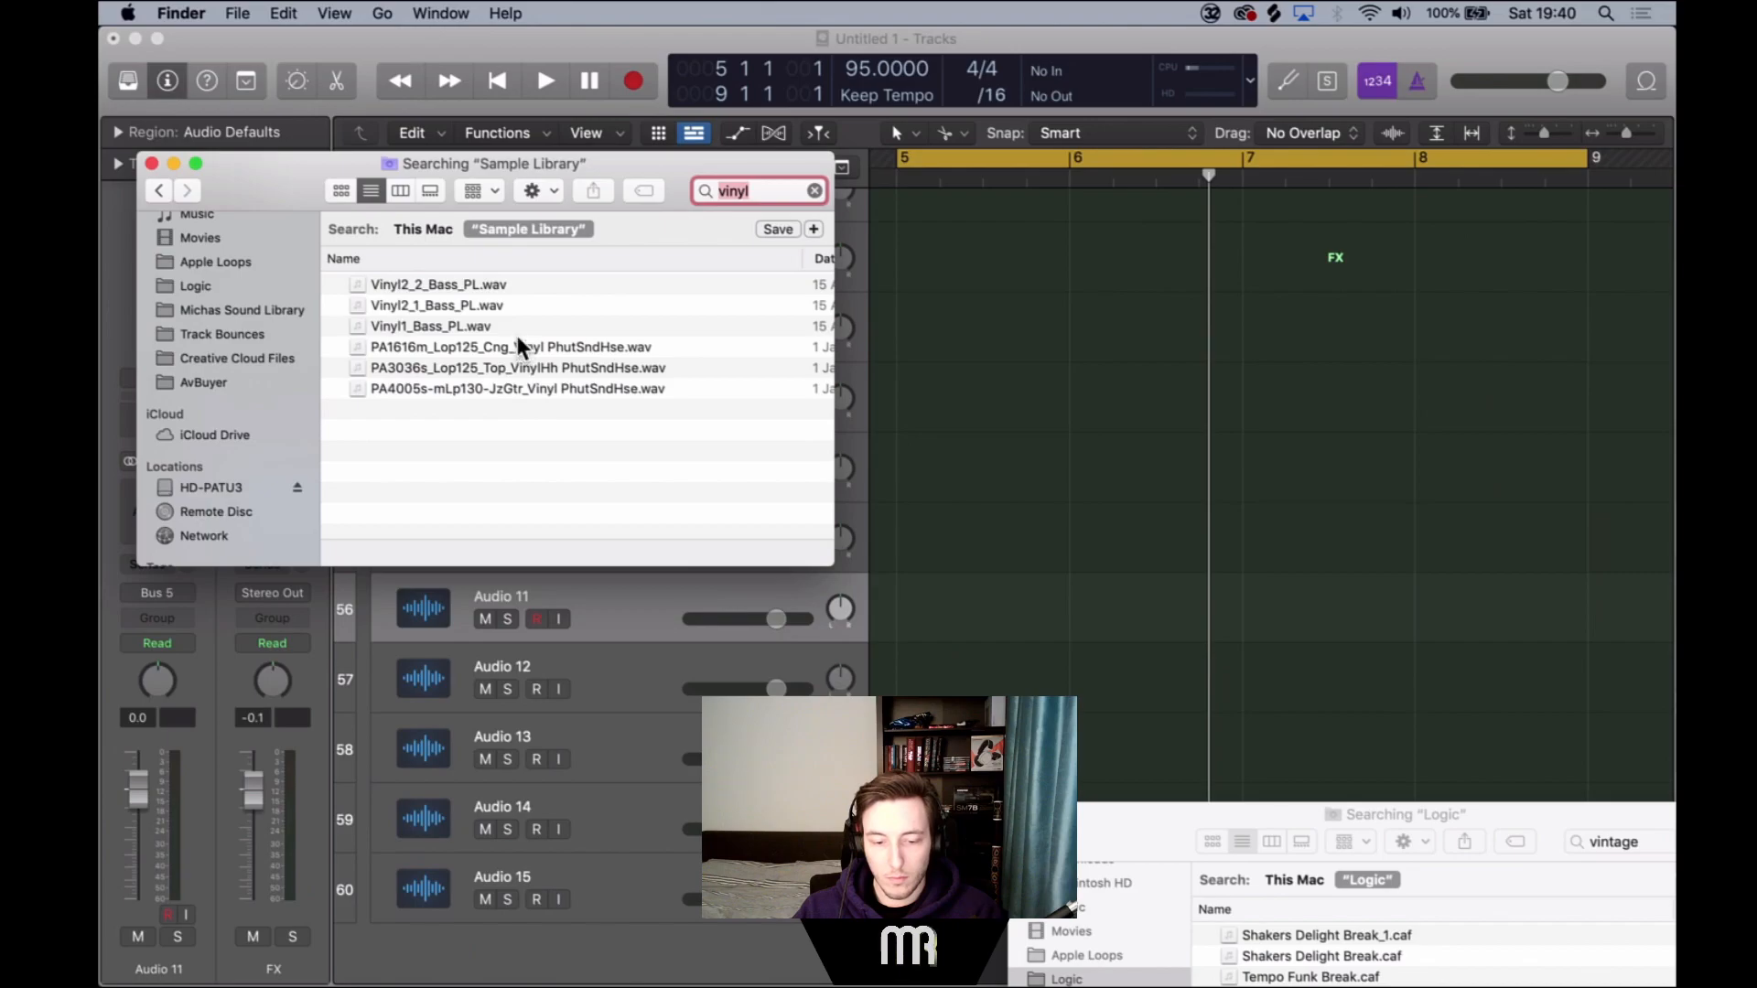
click(502, 322)
key(space)
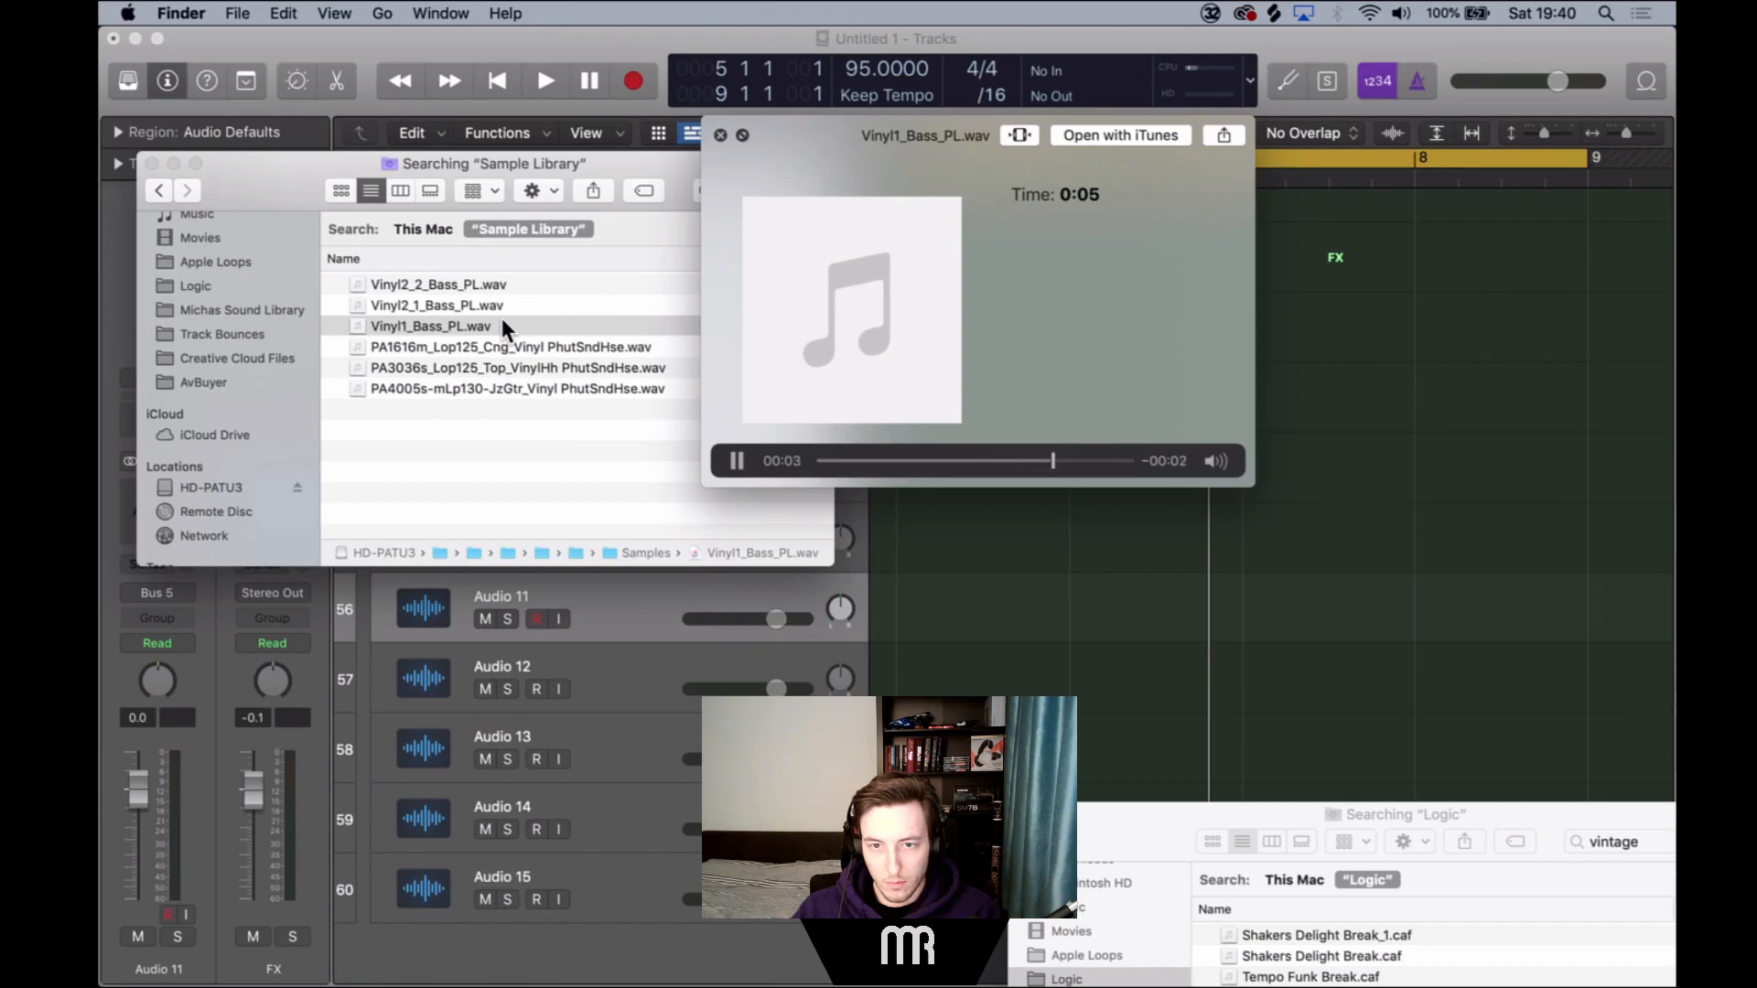
key(space)
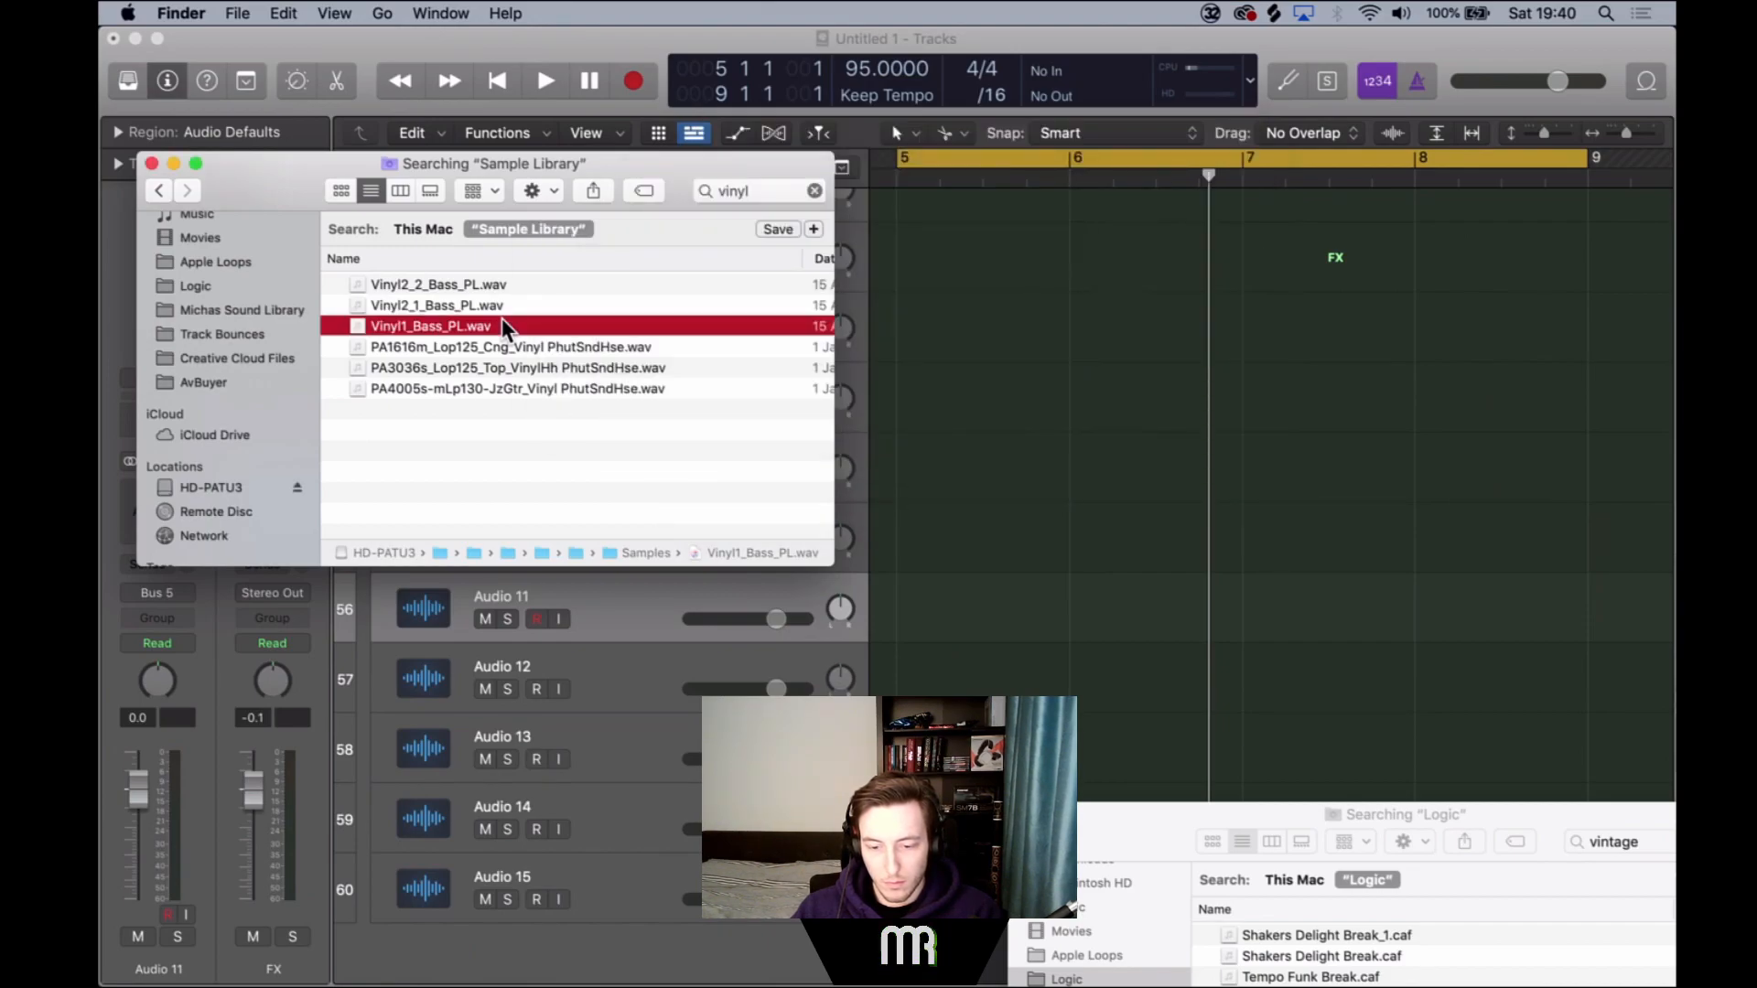
Place Vinyl1_Bass_PL.wav at bar 5 on the Audio 11 track in the FX stack and split it at beat 3.
drag(447, 326, 1075, 619)
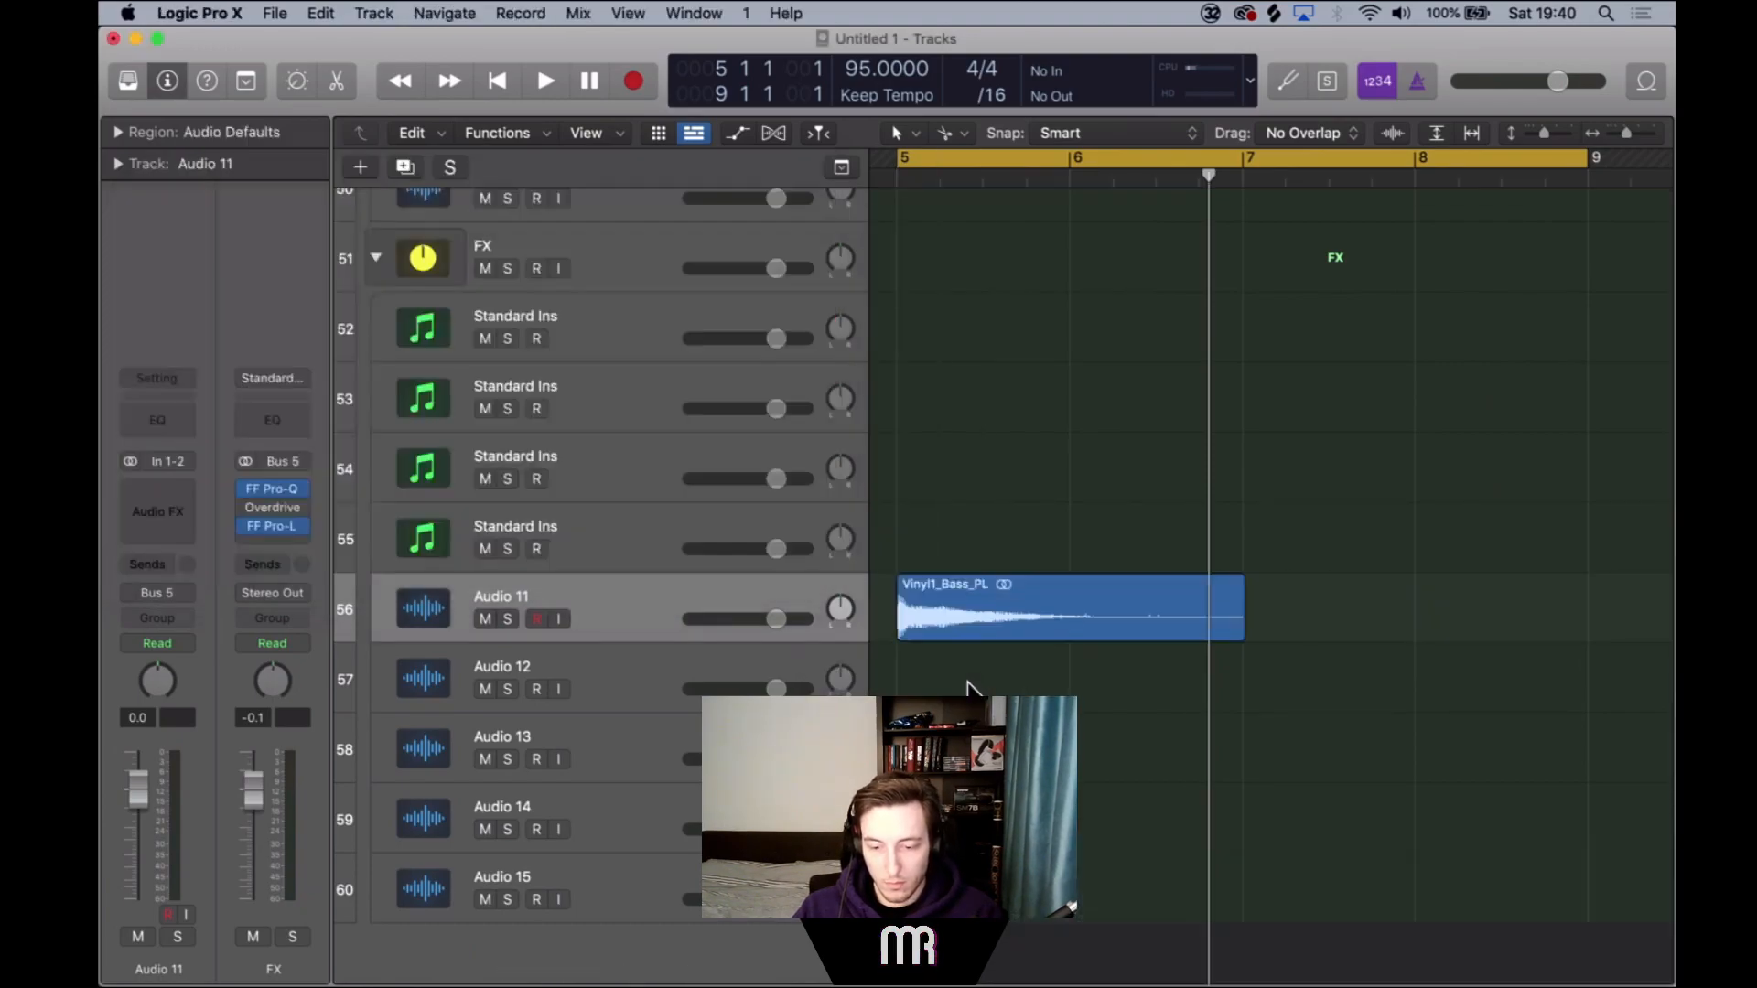
key(space)
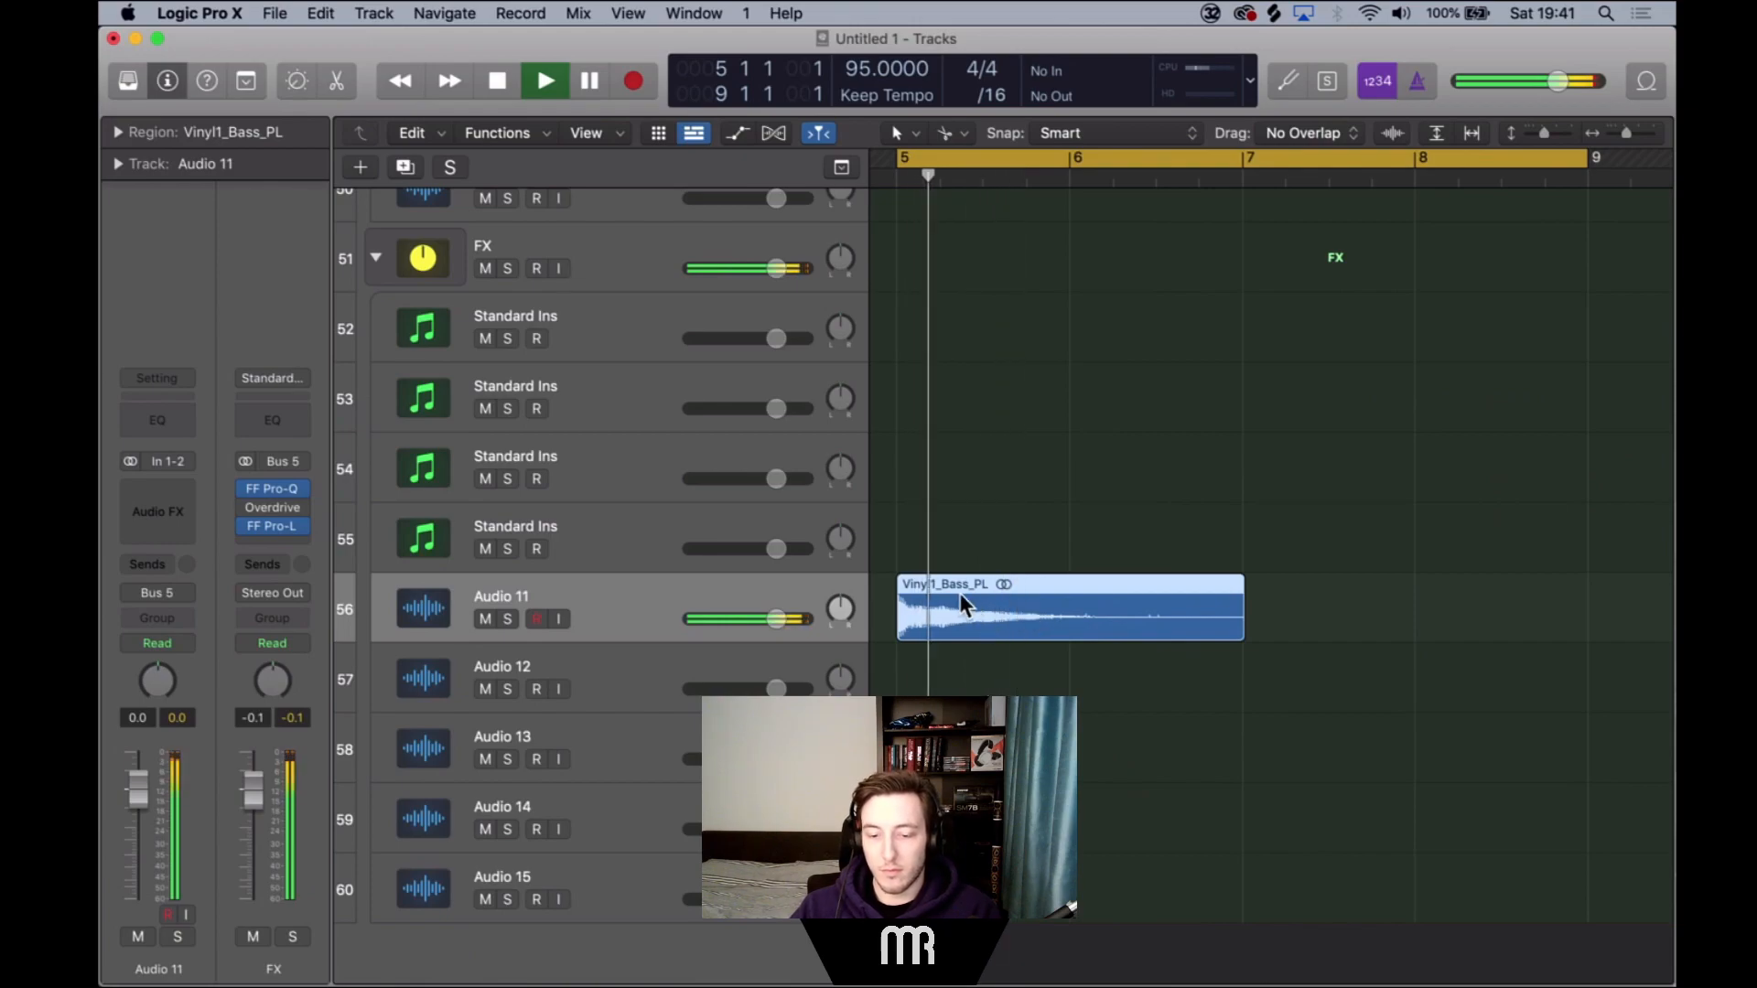
key(space)
click(982, 614)
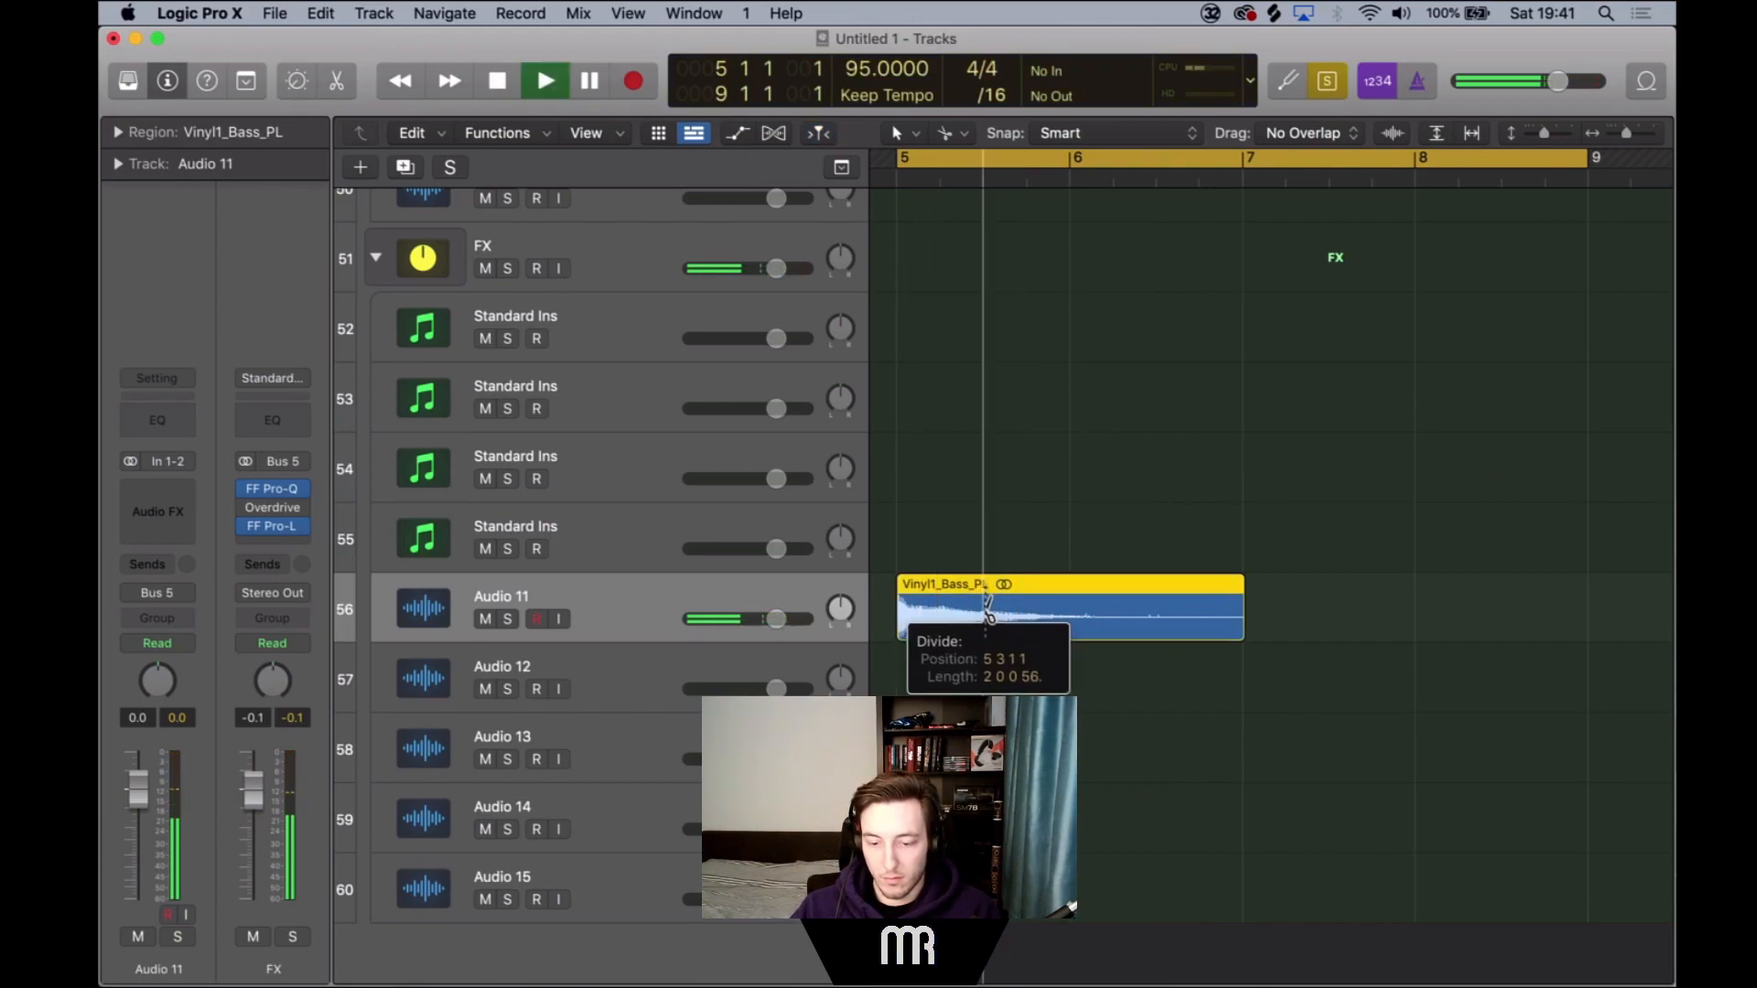
key(space)
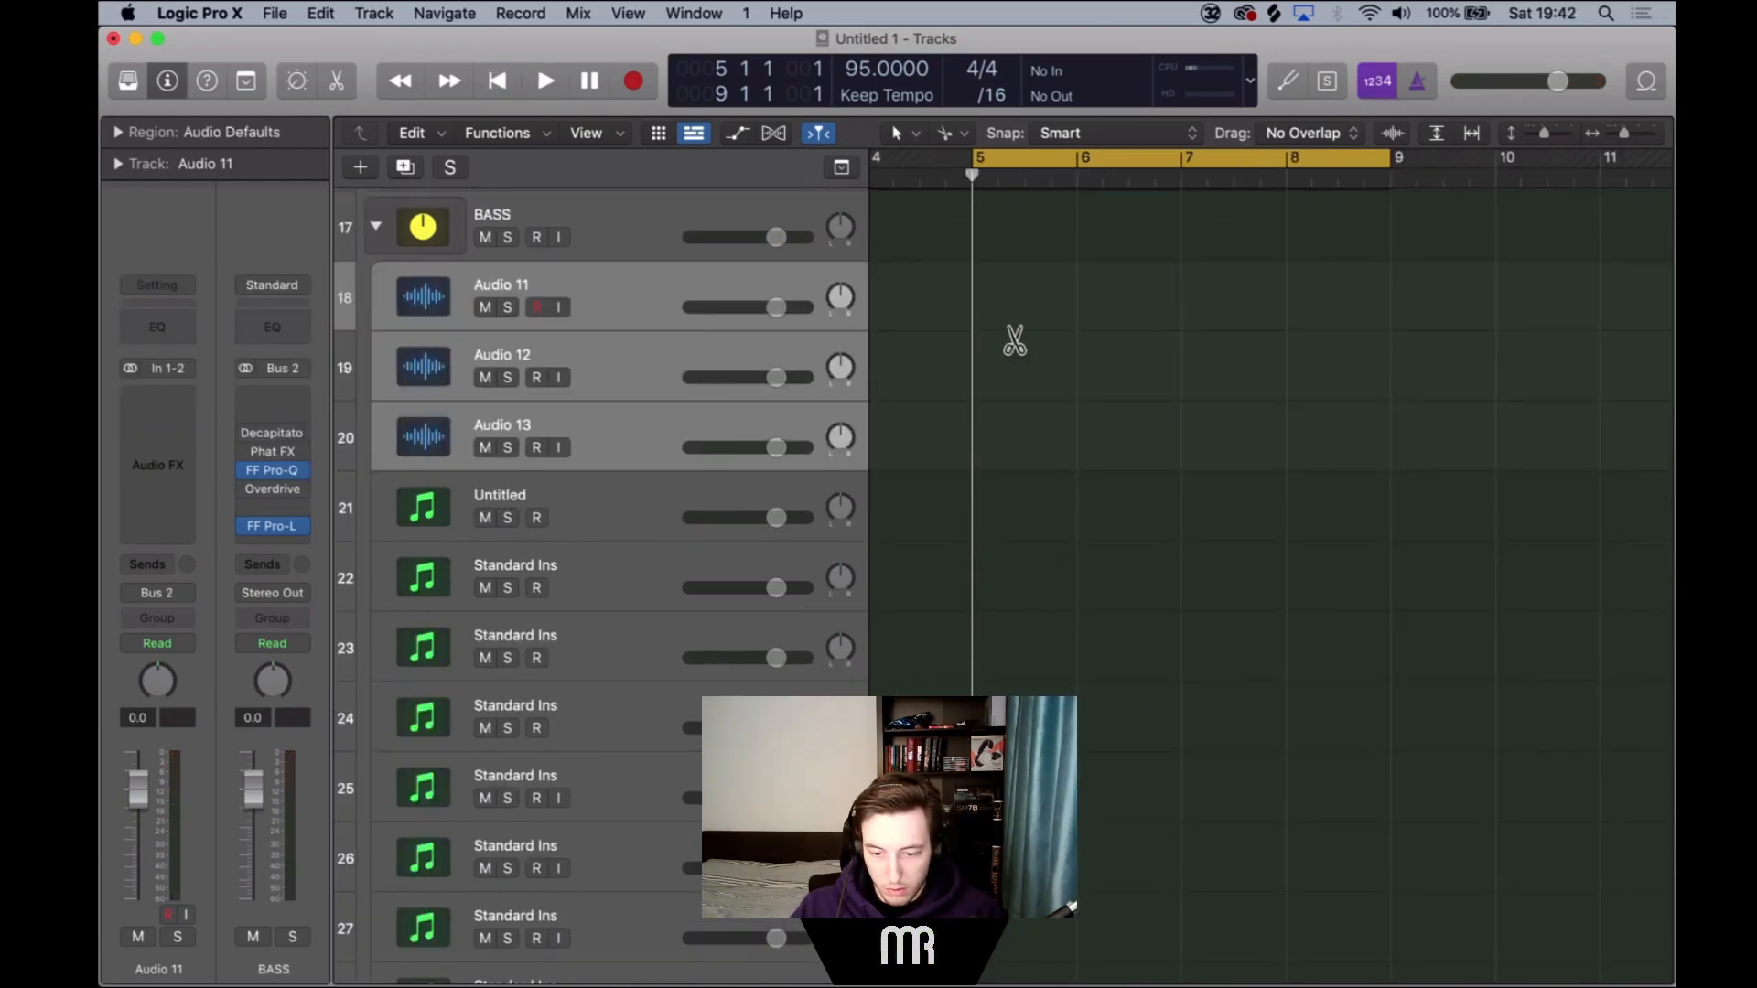
Paste the vinyl bass hits at bars 5 and 6 on Audio 11 in the BASS stack and play them with the drums.
key(super+v)
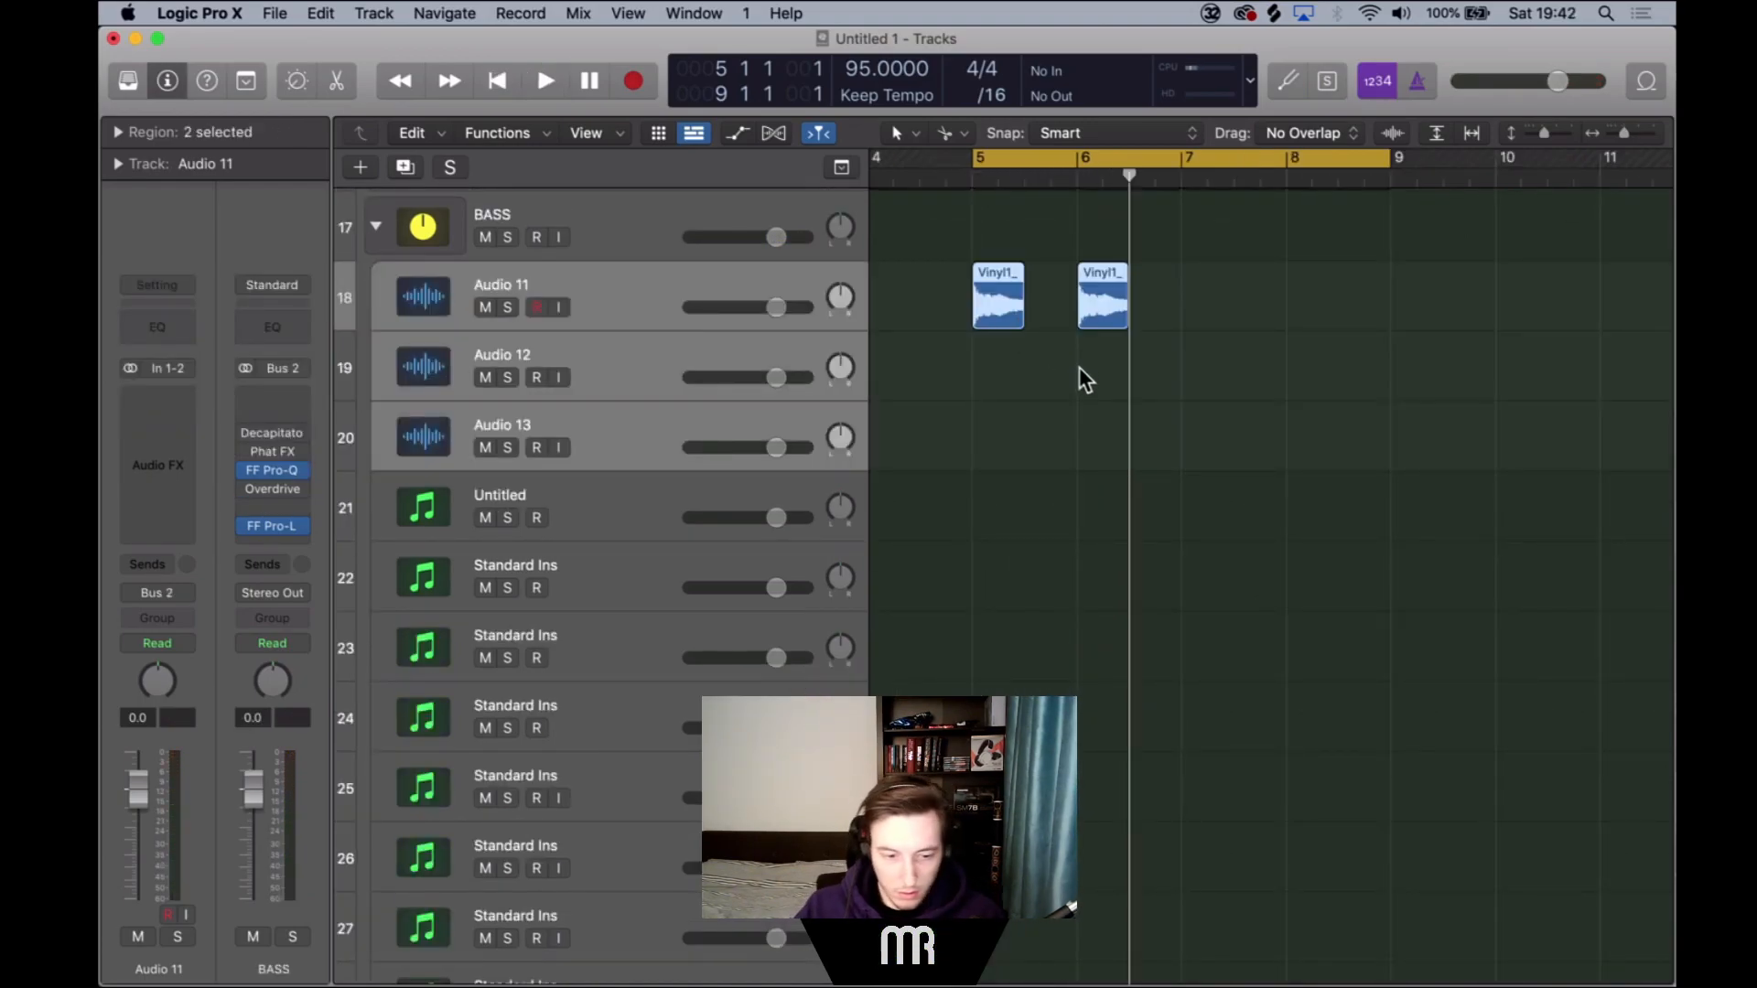
click(1176, 364)
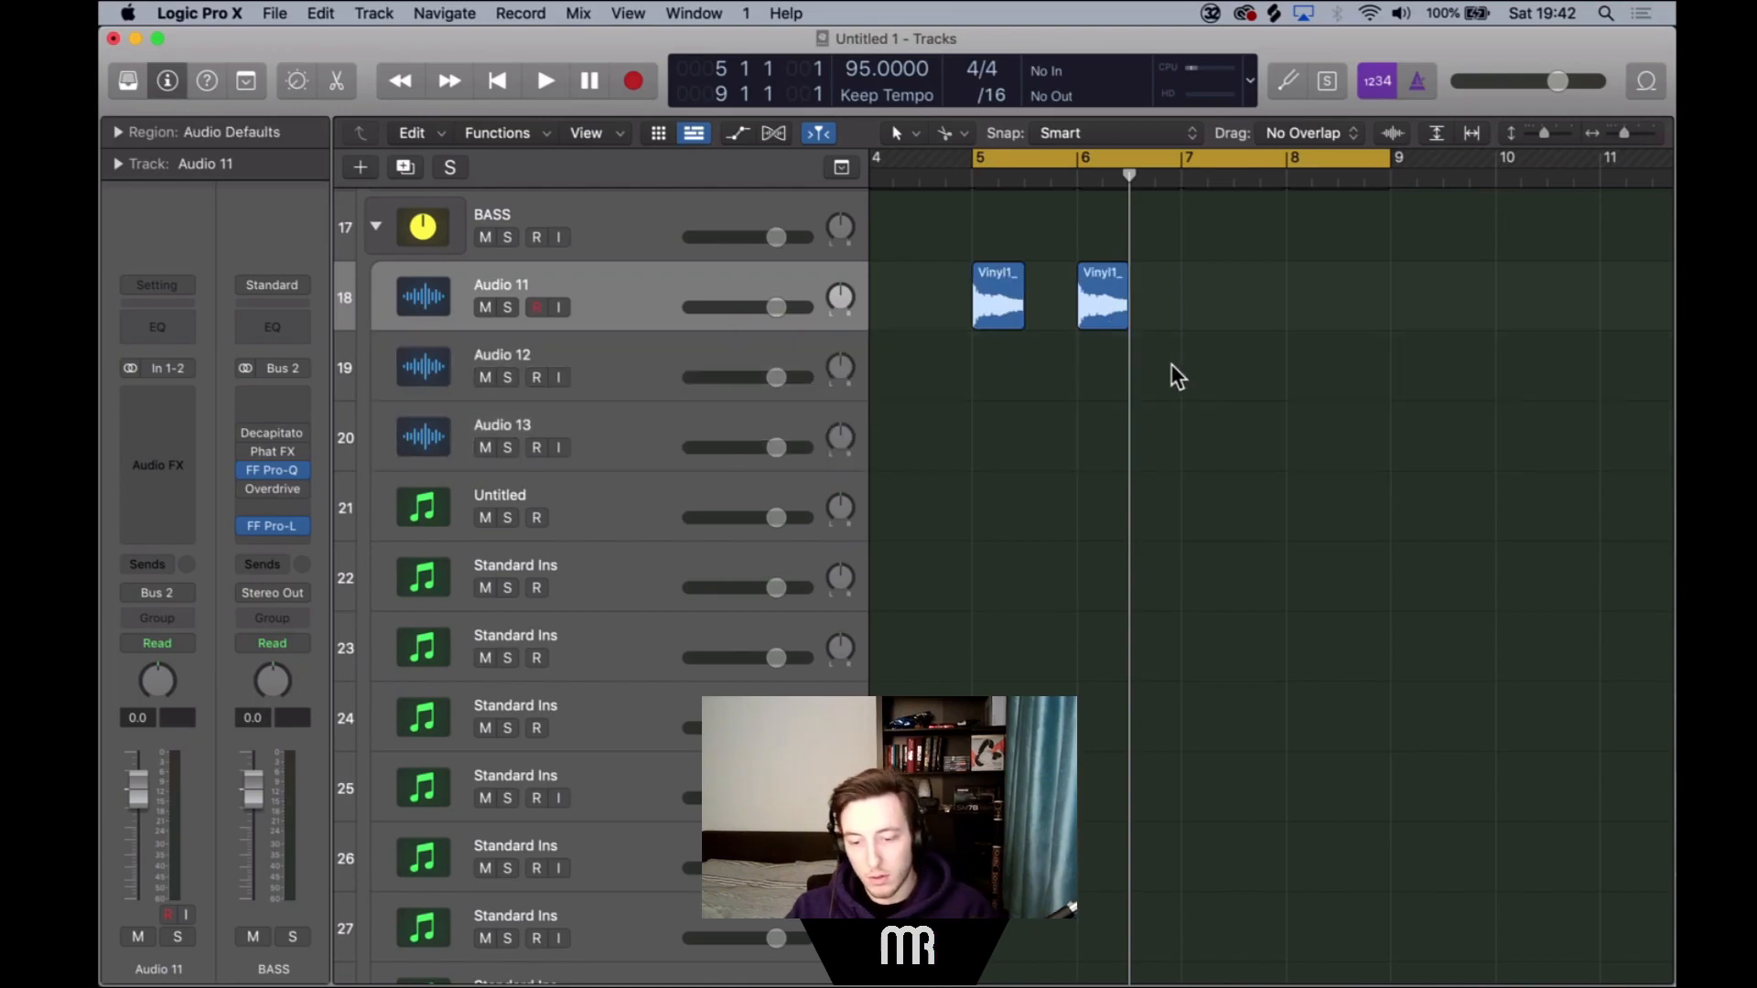
scroll(1178, 328, up, 4)
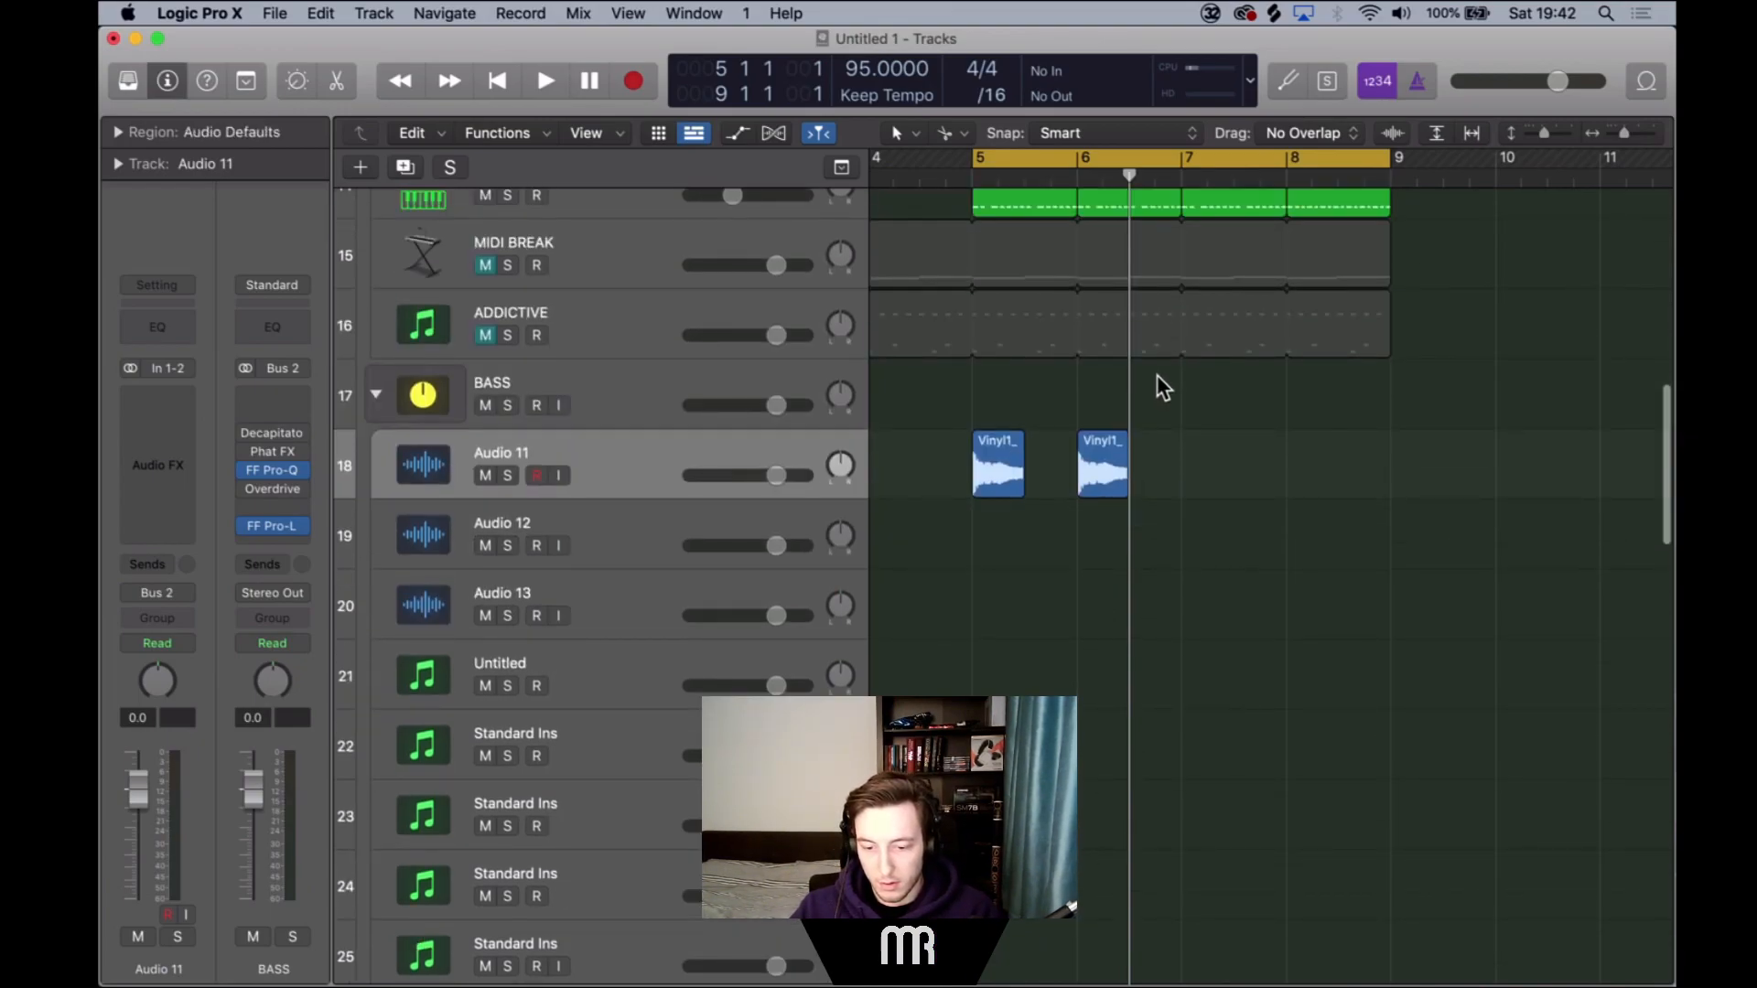
key(space)
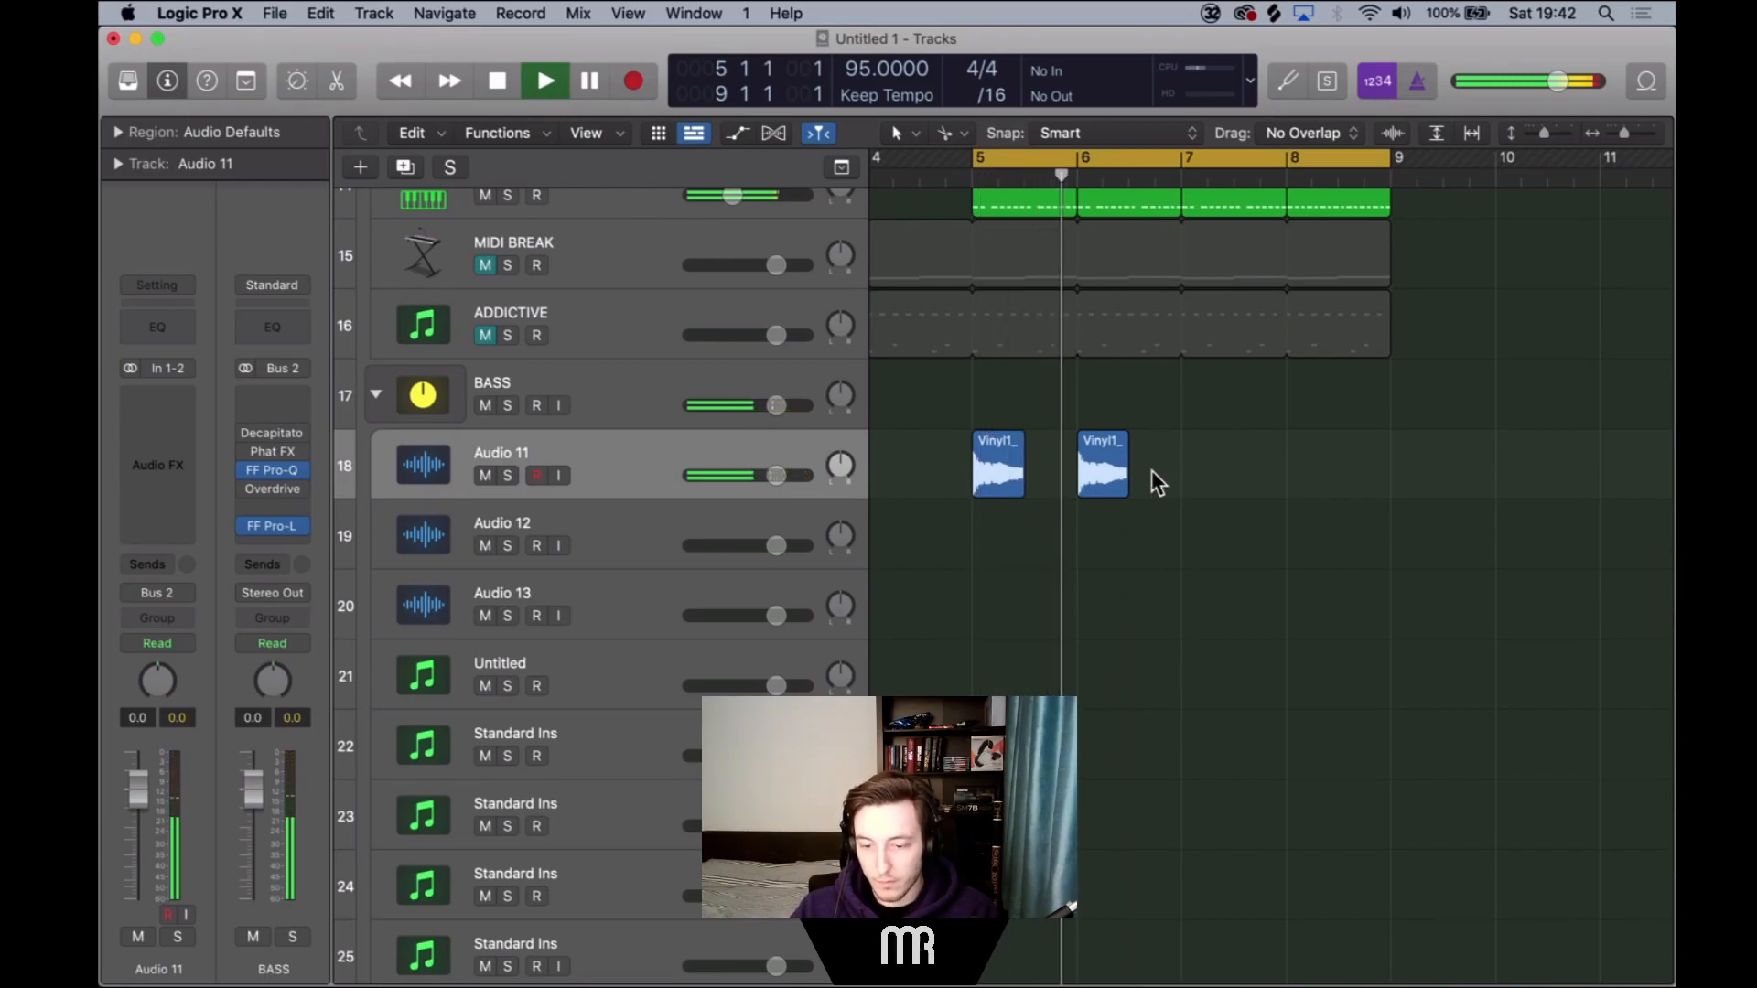
key(space)
key(space)
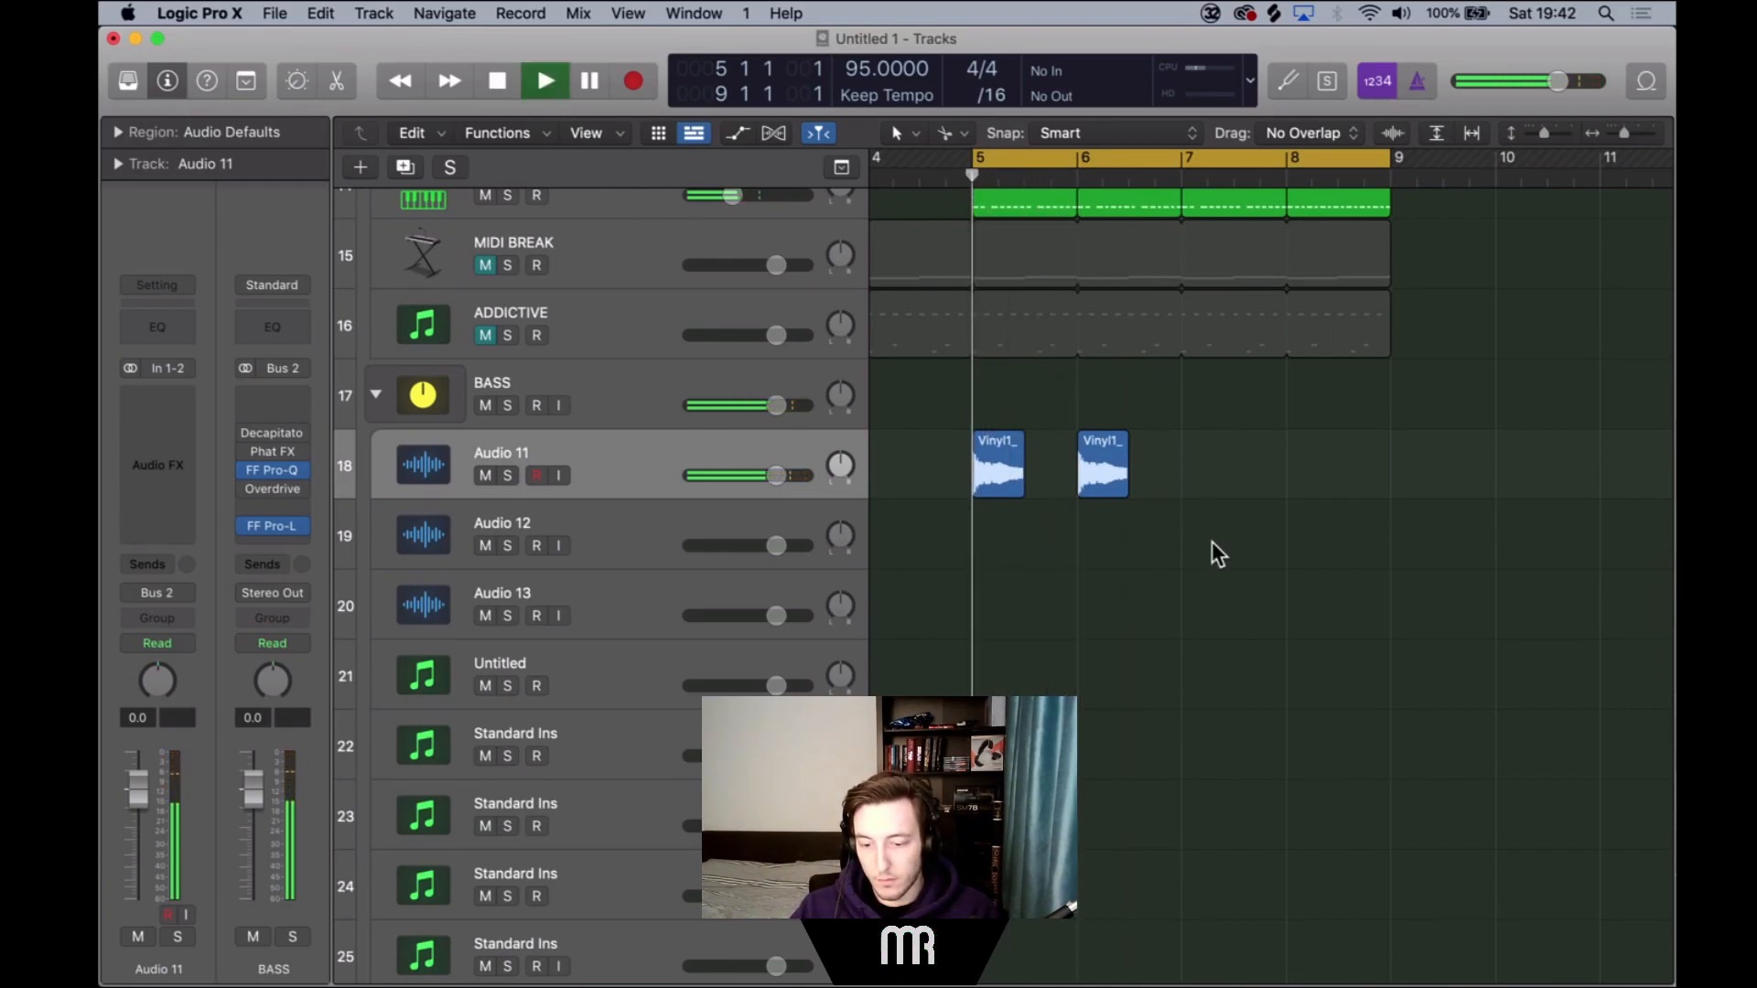
Move the second Vinyl1_Bass_PL region on Audio 11 from bar 6 to bar 7 and play the loop.
scroll(1212, 541, up, 2)
drag(1100, 511, 1205, 512)
key(space)
key(space)
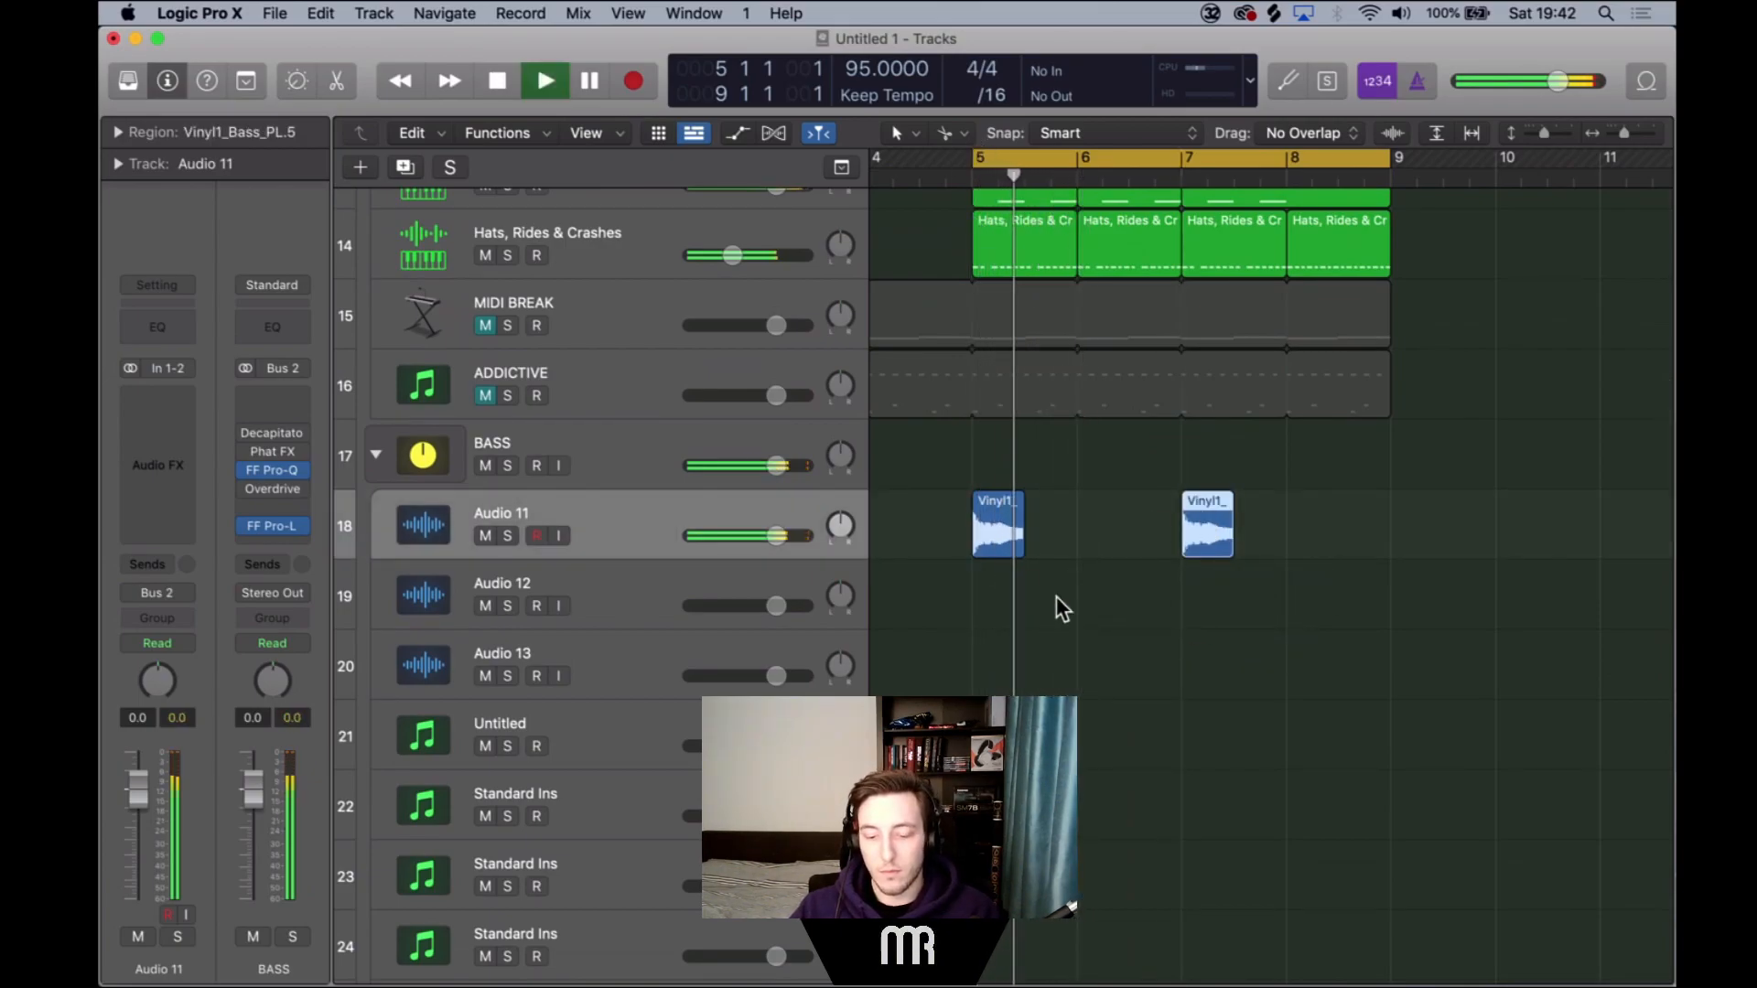
scroll(1063, 606, right, 3)
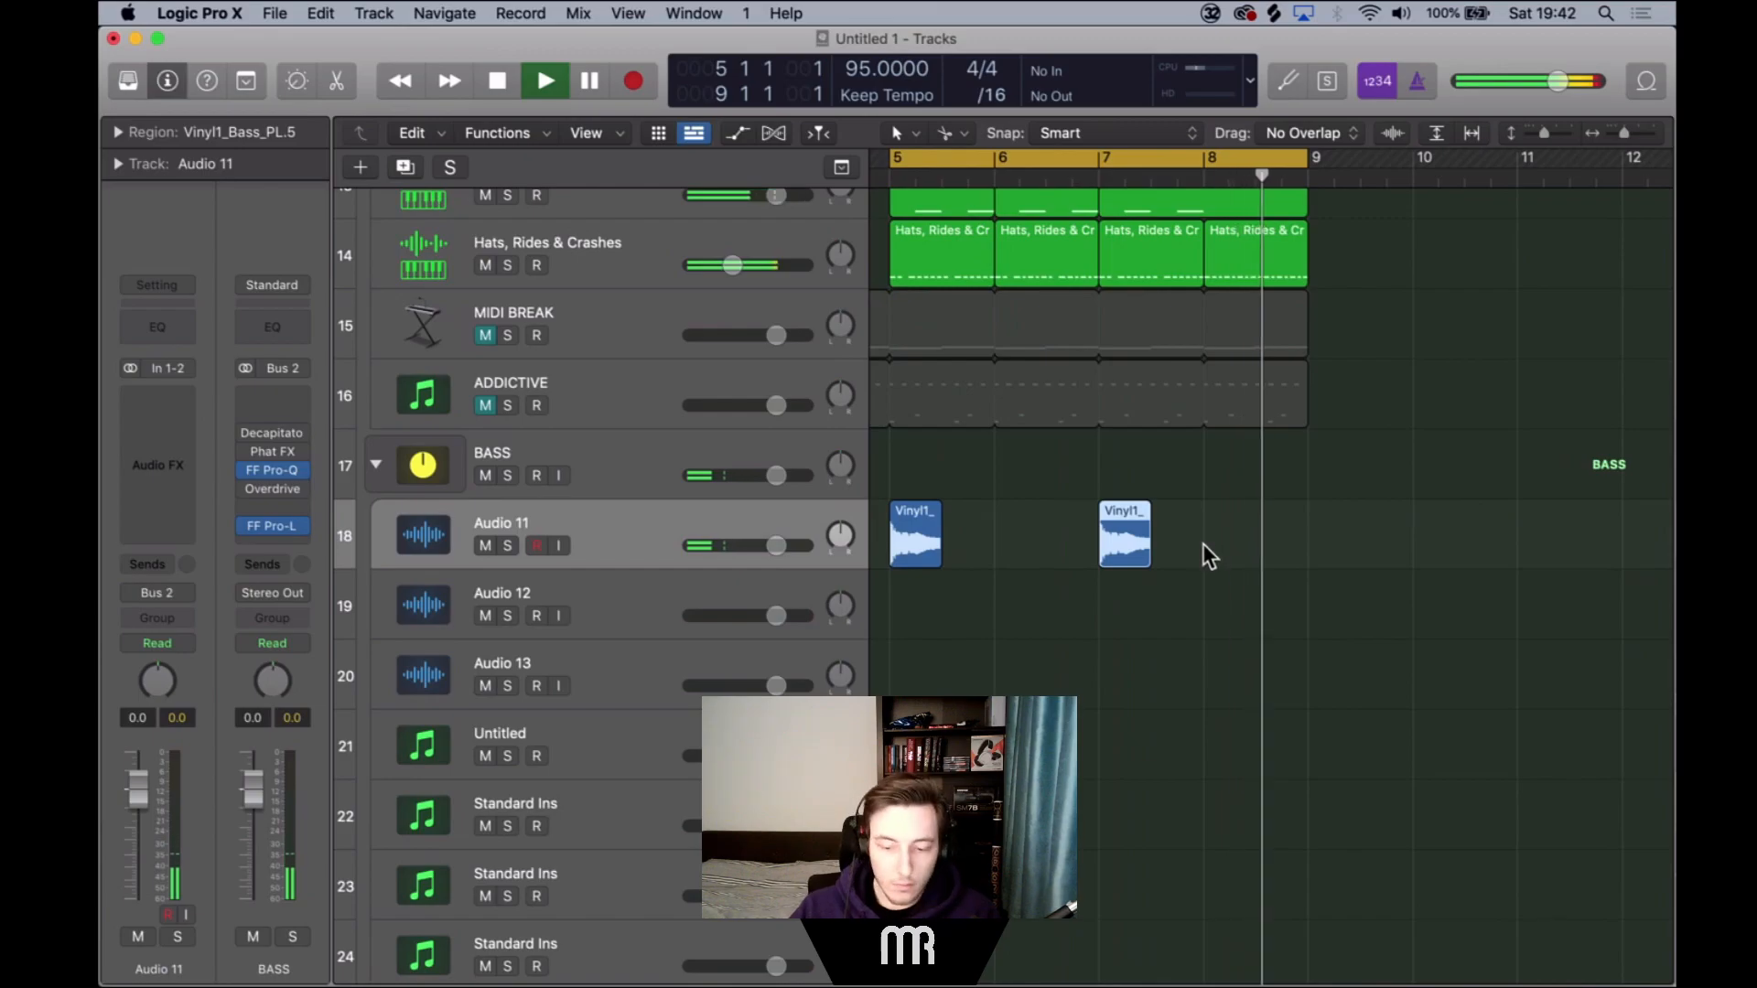
key(space)
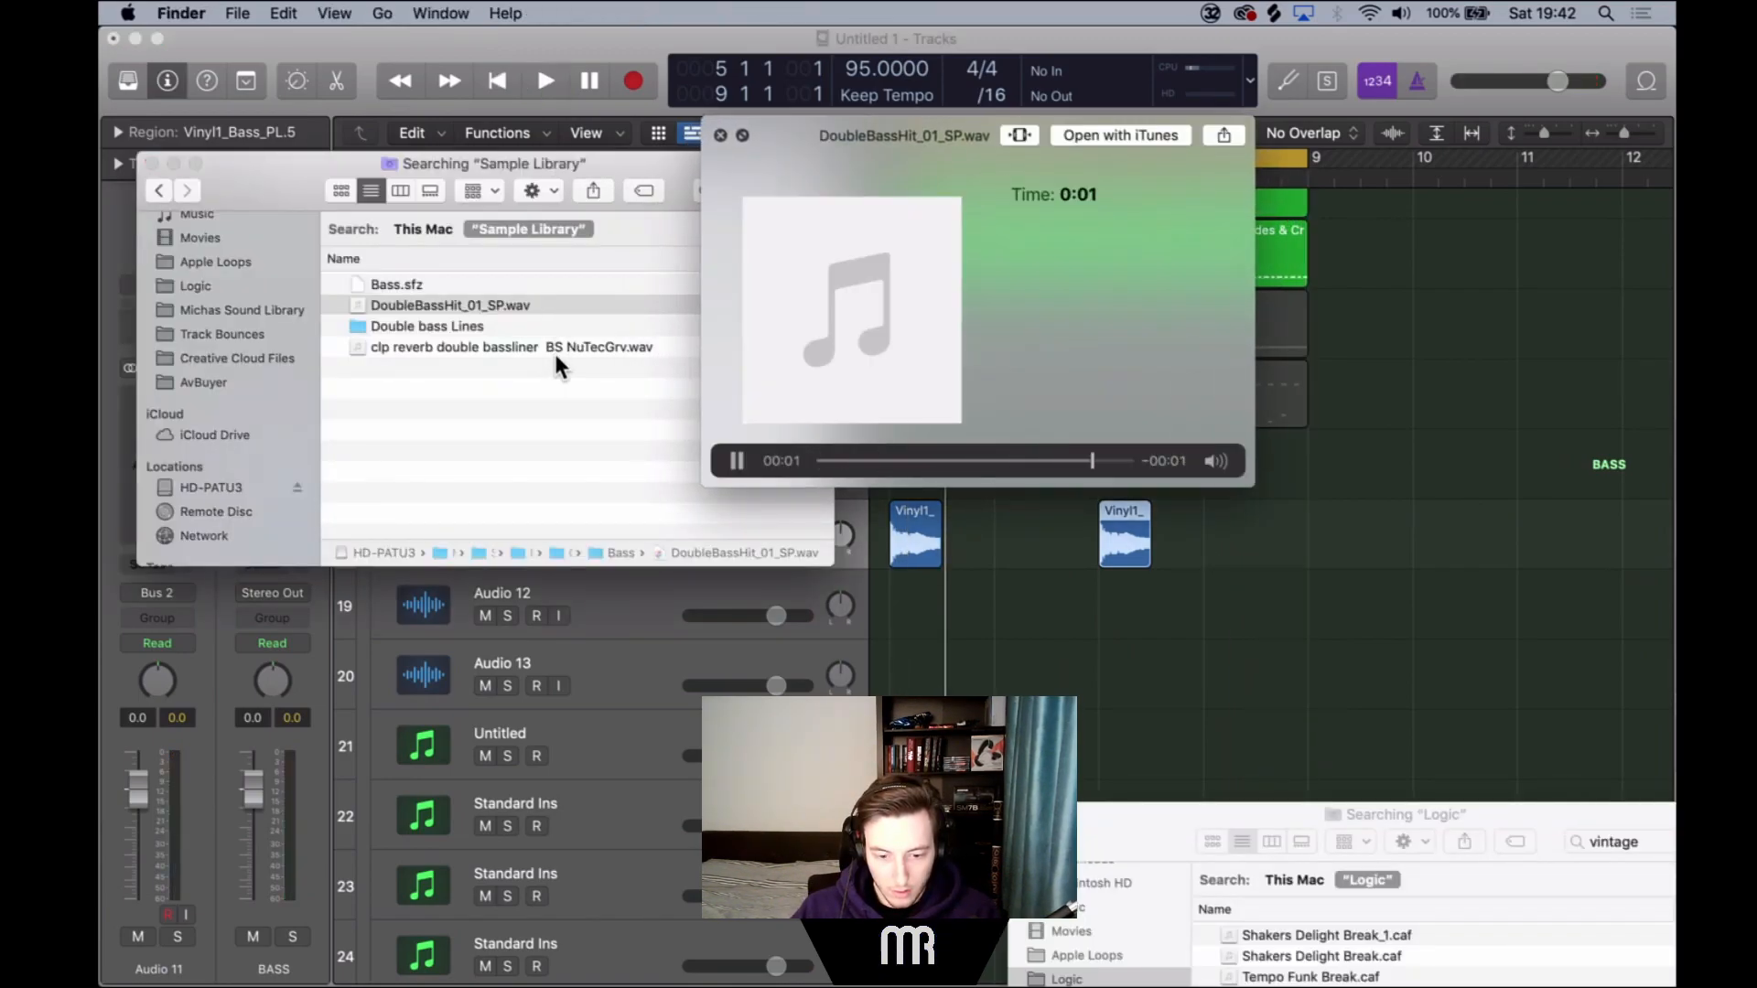
In Finder, audition clp reverb double bassliner BS NuTecGrv.wav and the Dubber A Line samples in the Double bass Lines folder.
click(552, 350)
click(553, 349)
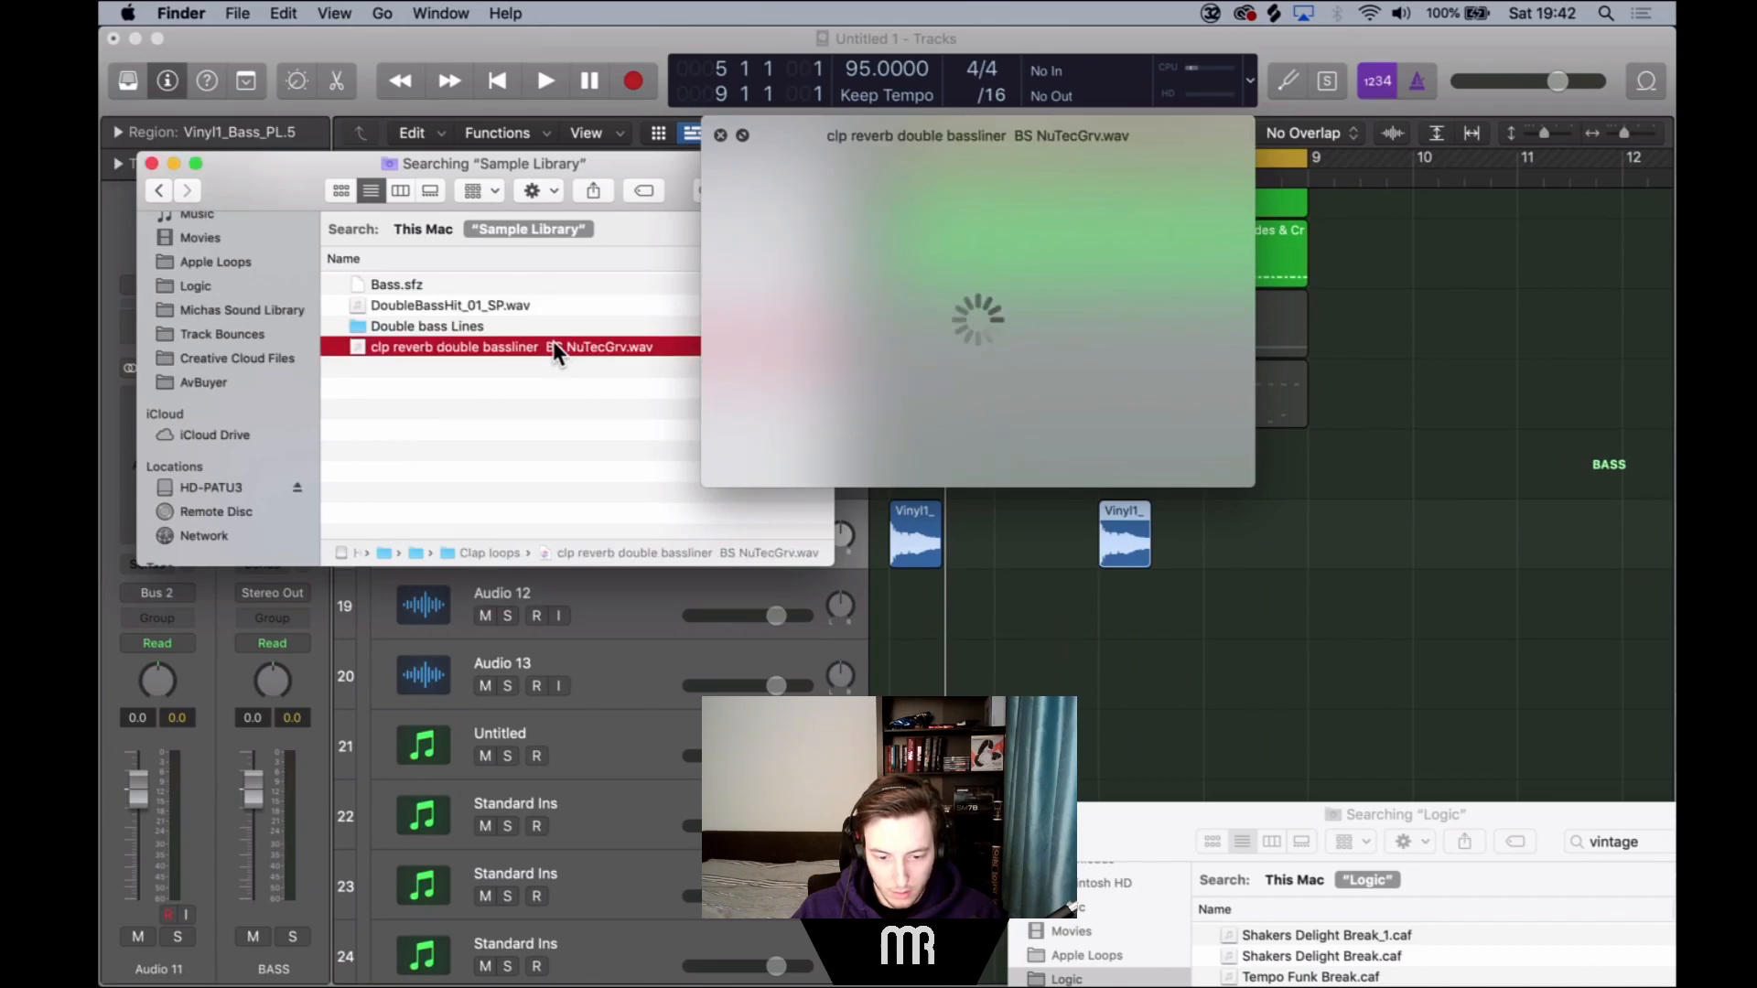
key(space)
double_click(535, 326)
click(492, 249)
key(space)
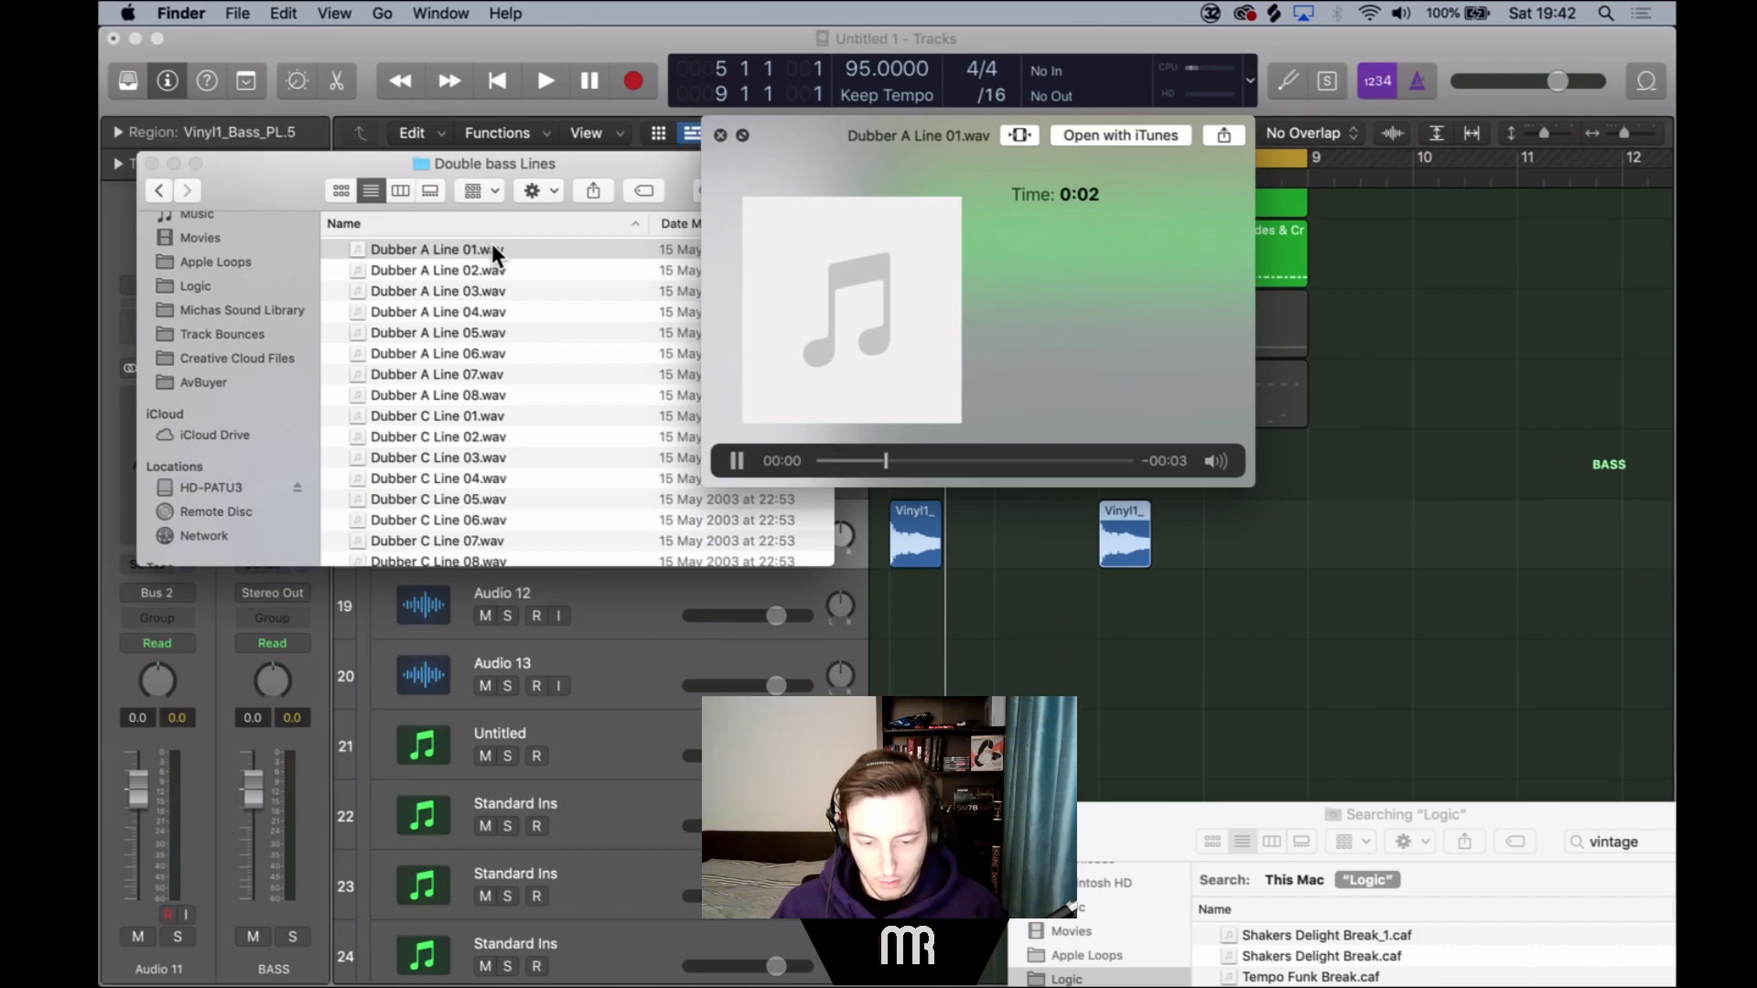
key(Down)
key(Down)
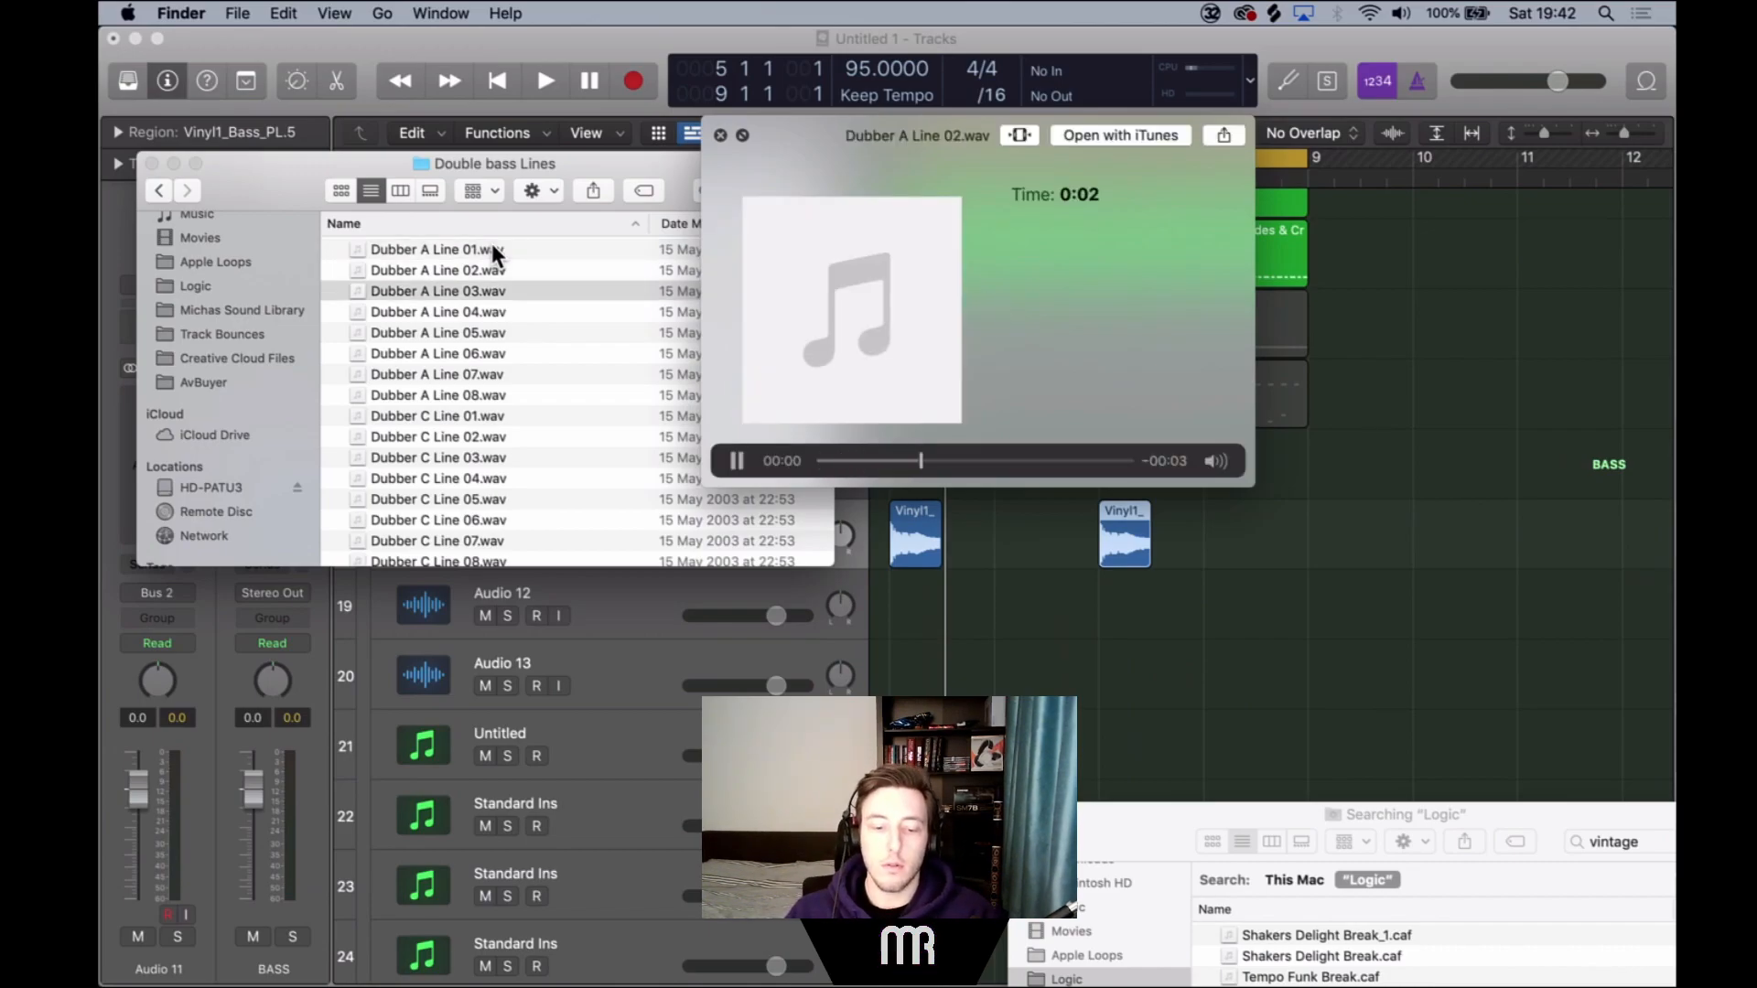
scroll(491, 244, down, 4)
key(space)
click(475, 536)
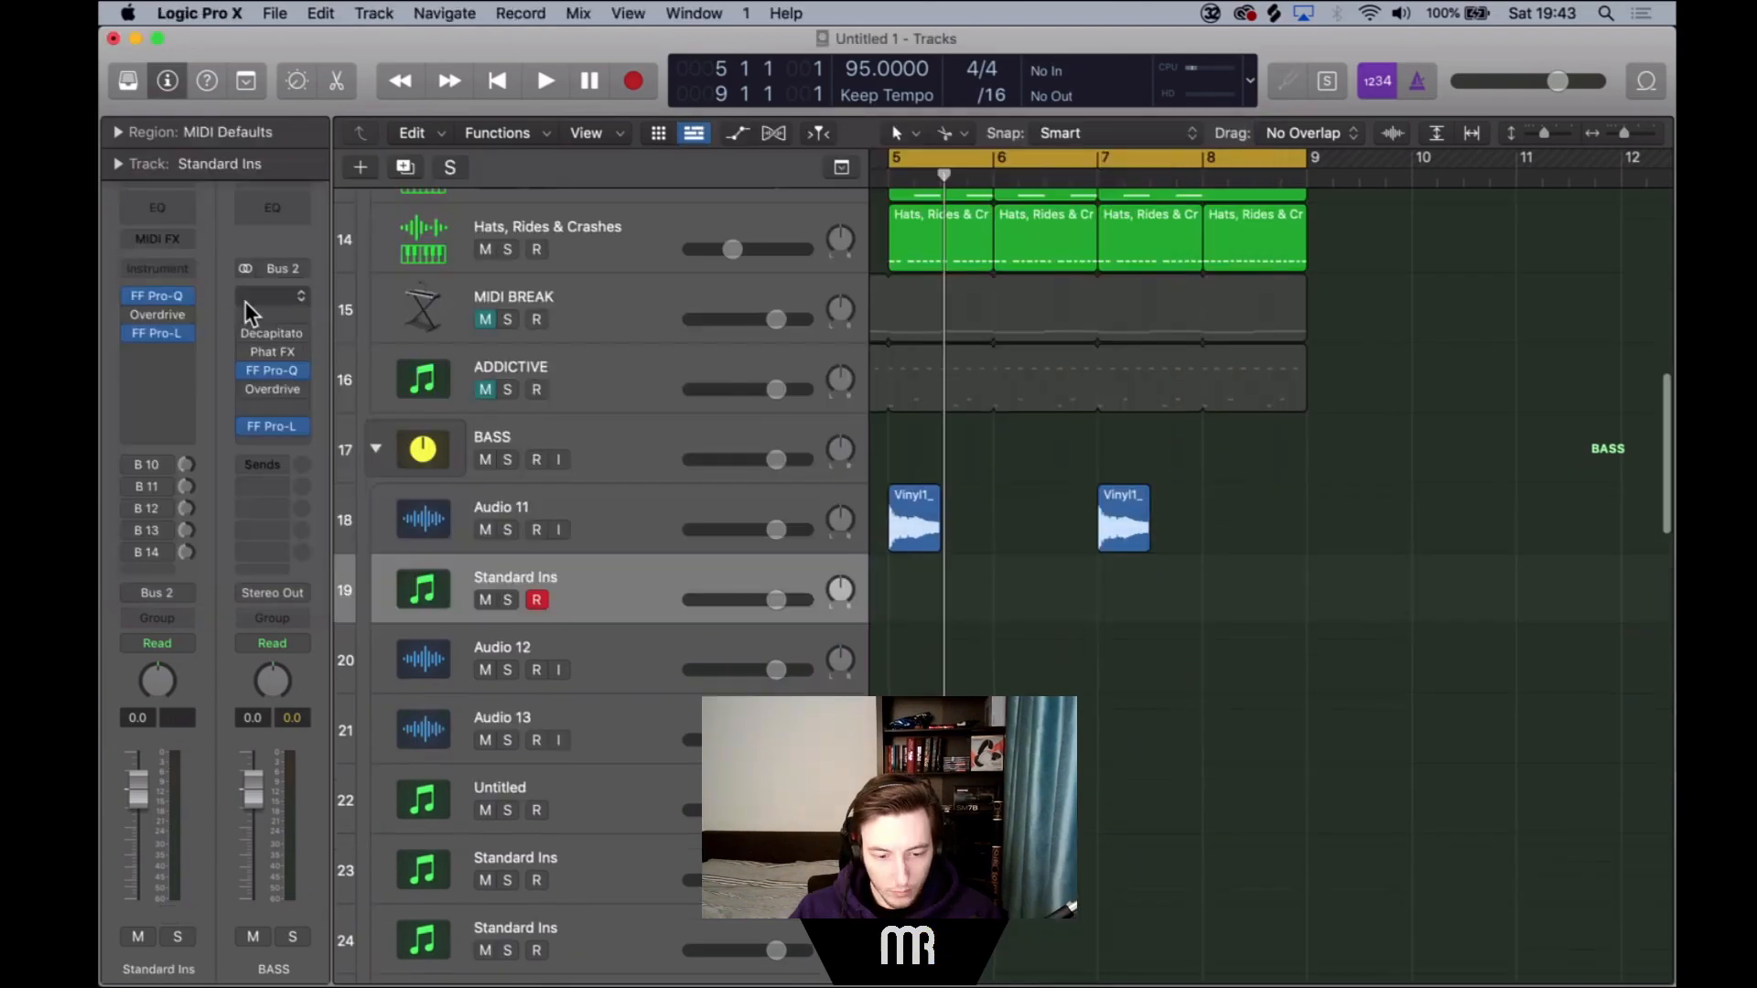
Remove the Bus 14 send from the Standard Ins track below Audio 11.
click(164, 268)
click(190, 272)
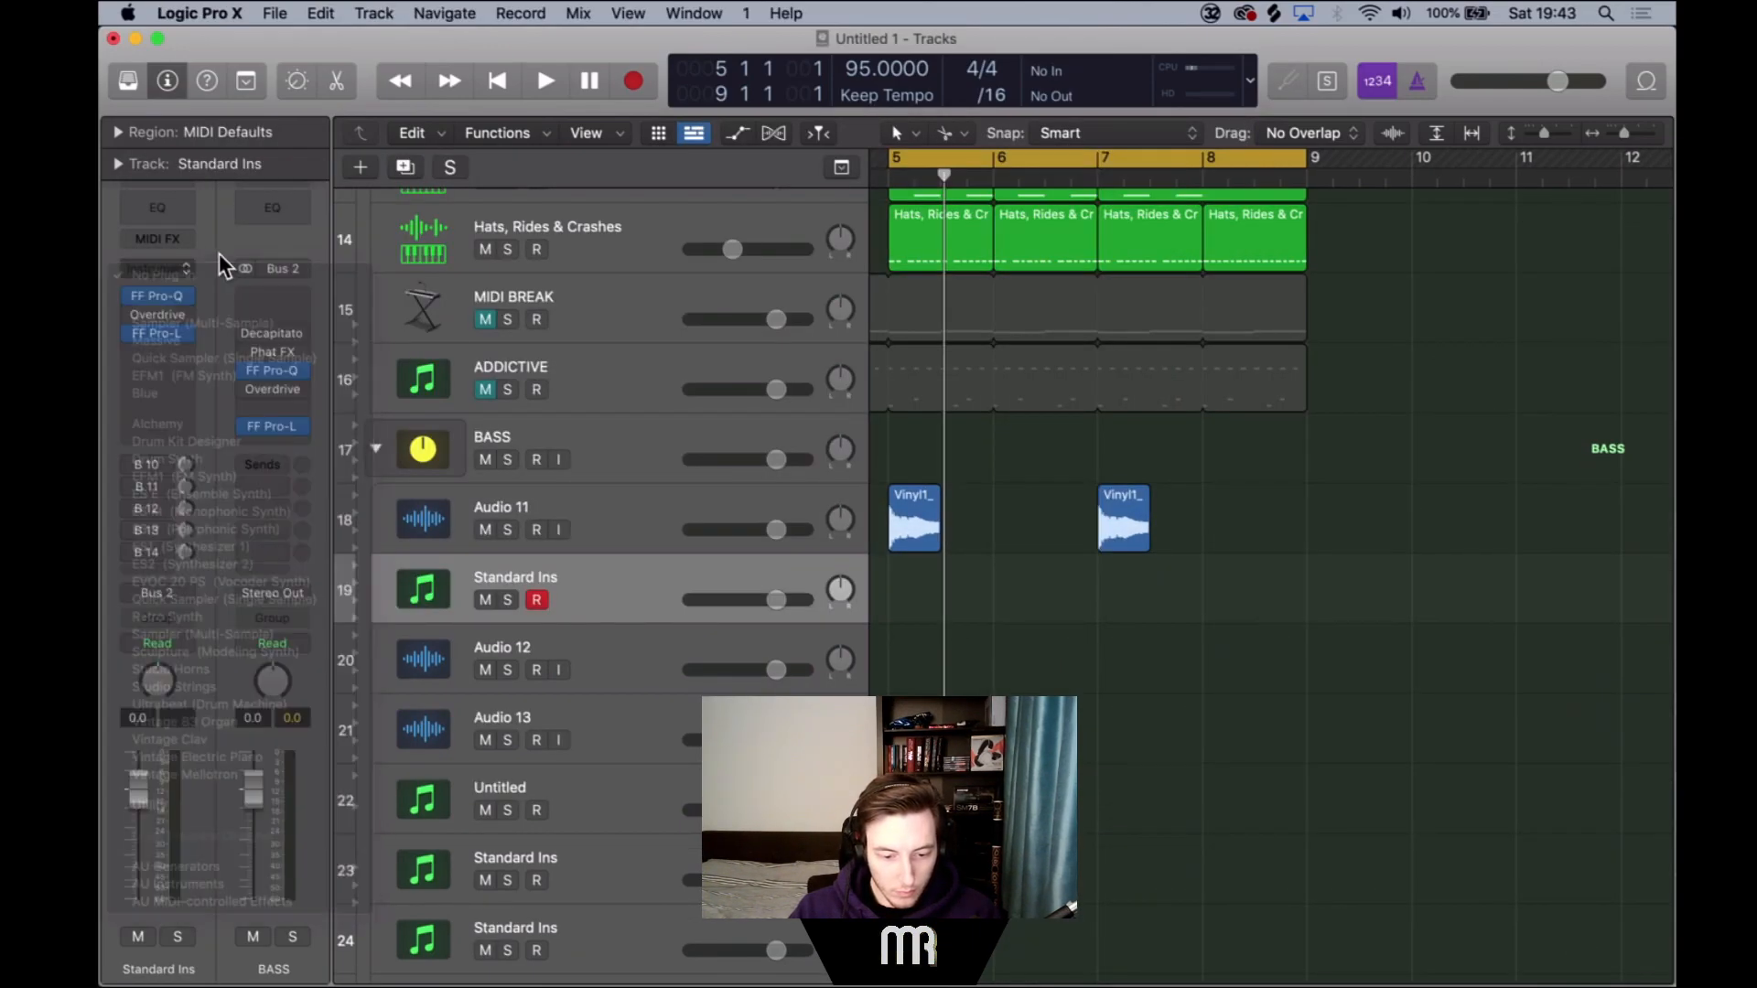
click(149, 552)
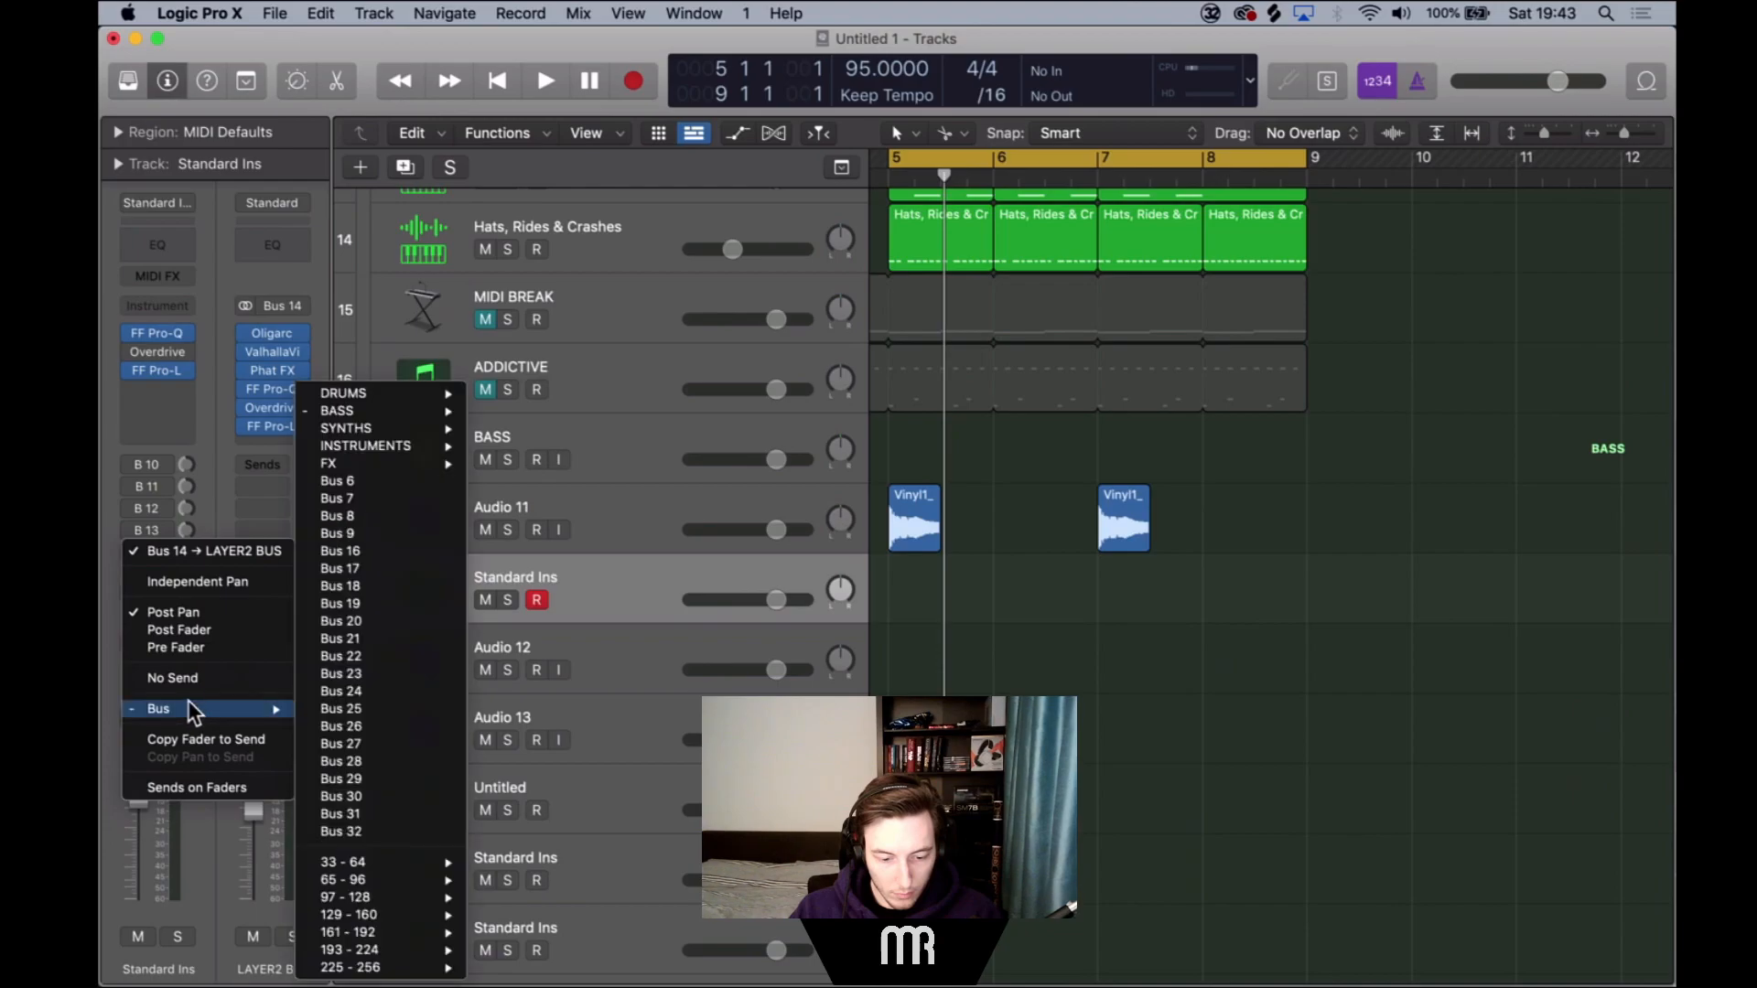
click(164, 678)
Load the Dark Upright Jazz Bass channel strip setting on the Standard Ins track.
click(166, 197)
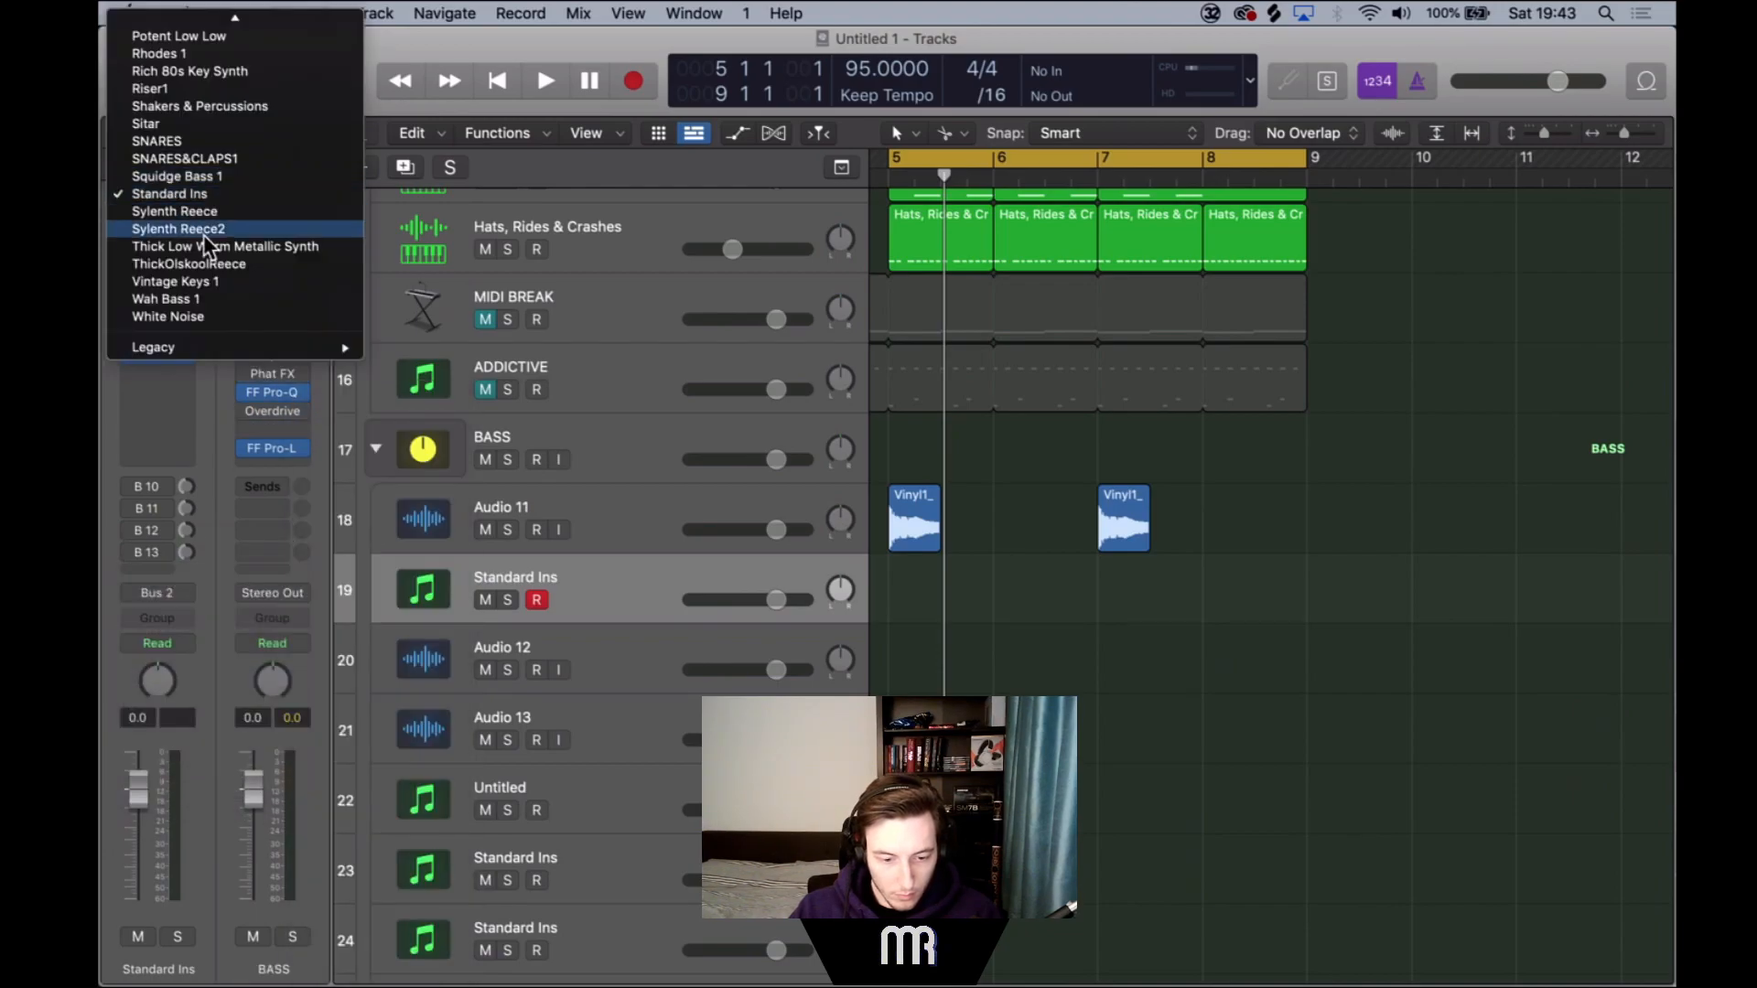
scroll(183, 220, up, 10)
scroll(206, 243, up, 5)
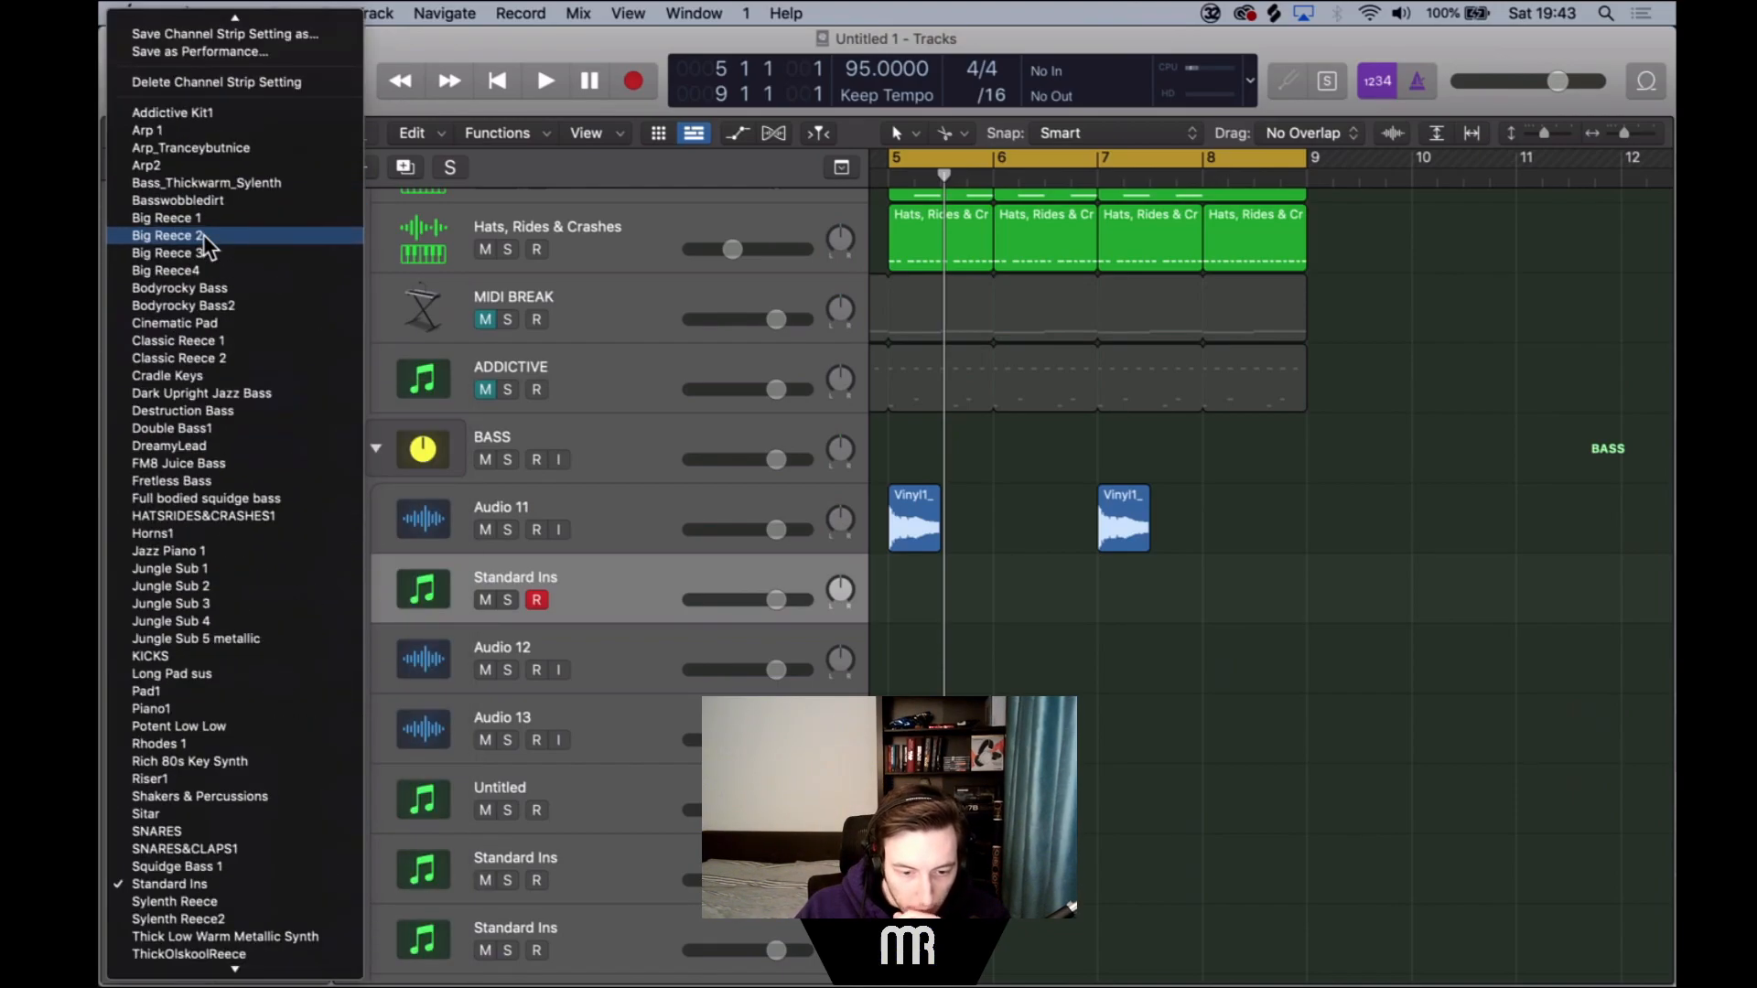
click(289, 401)
Using Musical Typing, record repeated G1 notes in bar 8 on the Dark Upright Jazz Bass track.
key(super+k)
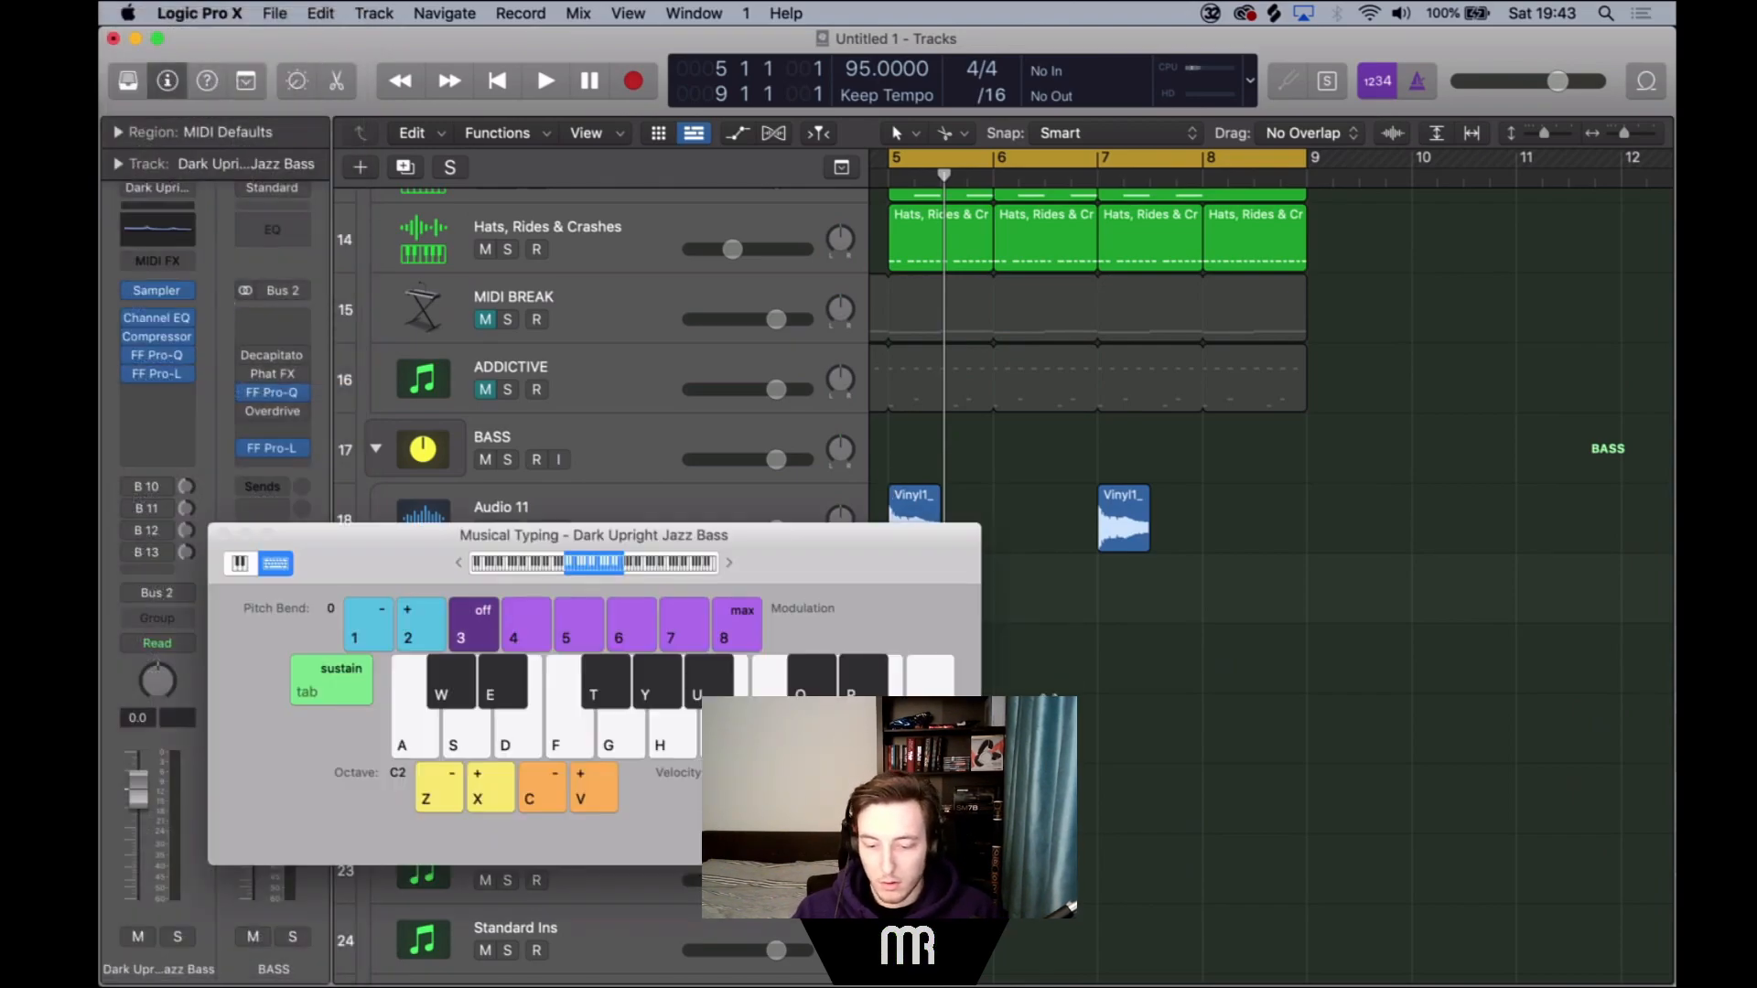
key(space)
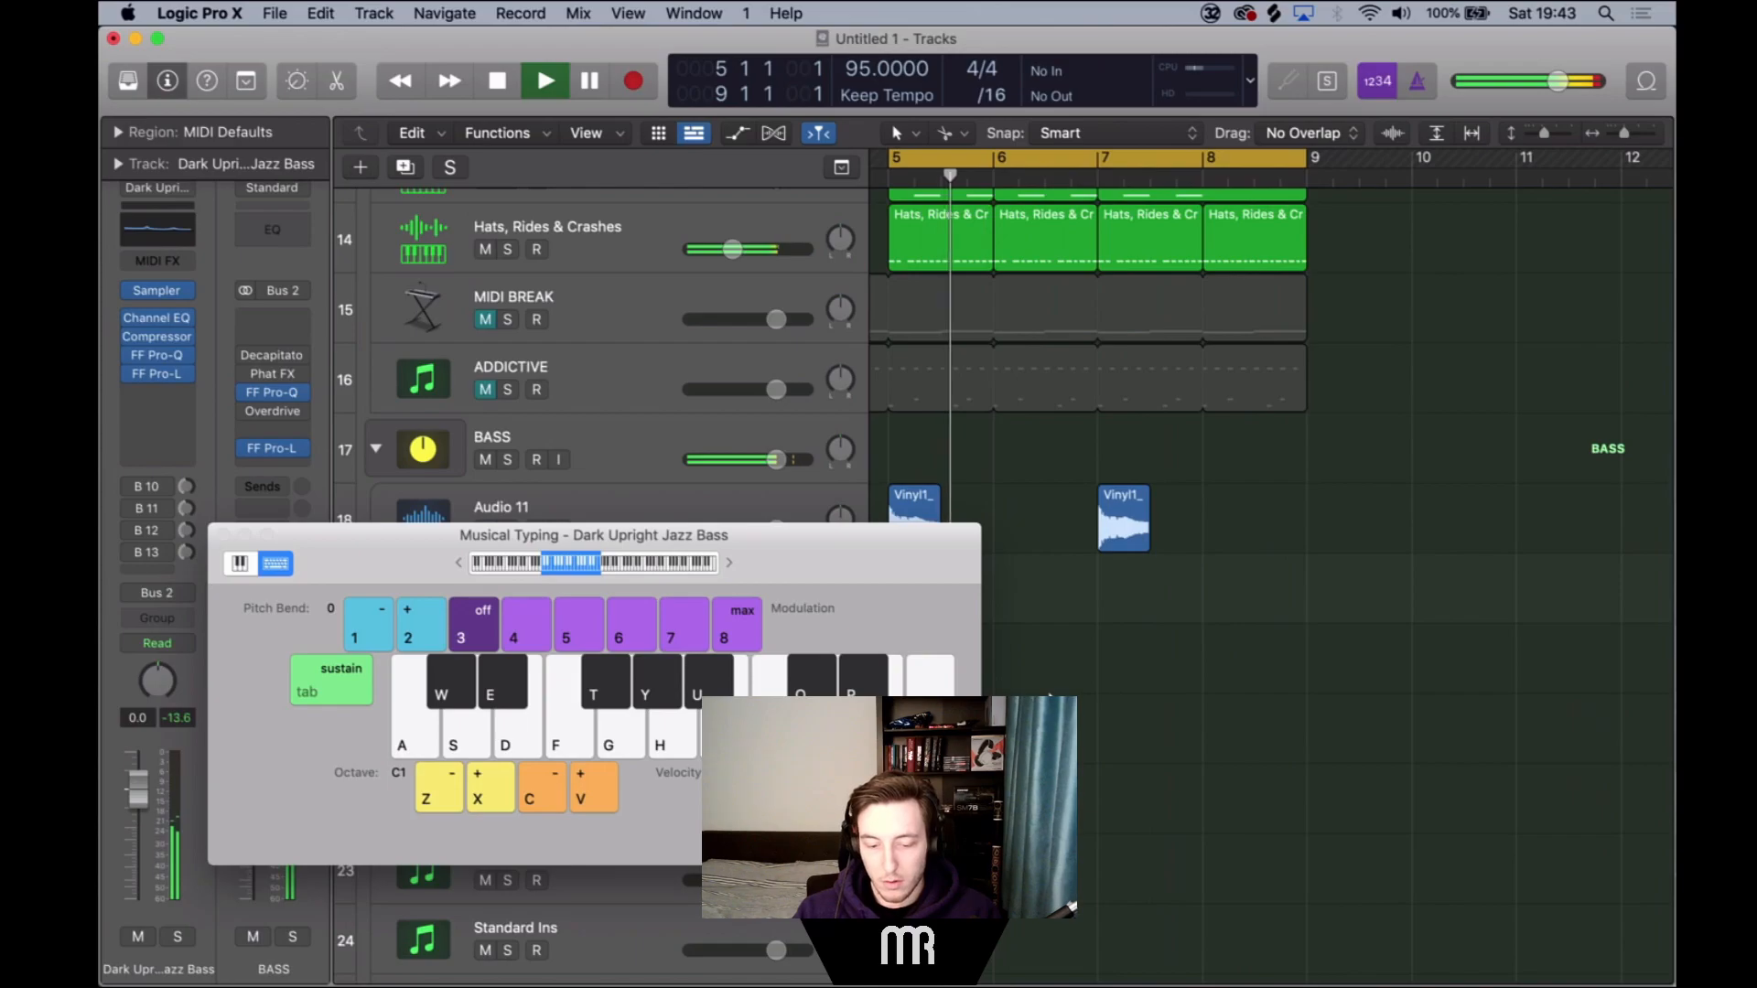
key(s)
key(k)
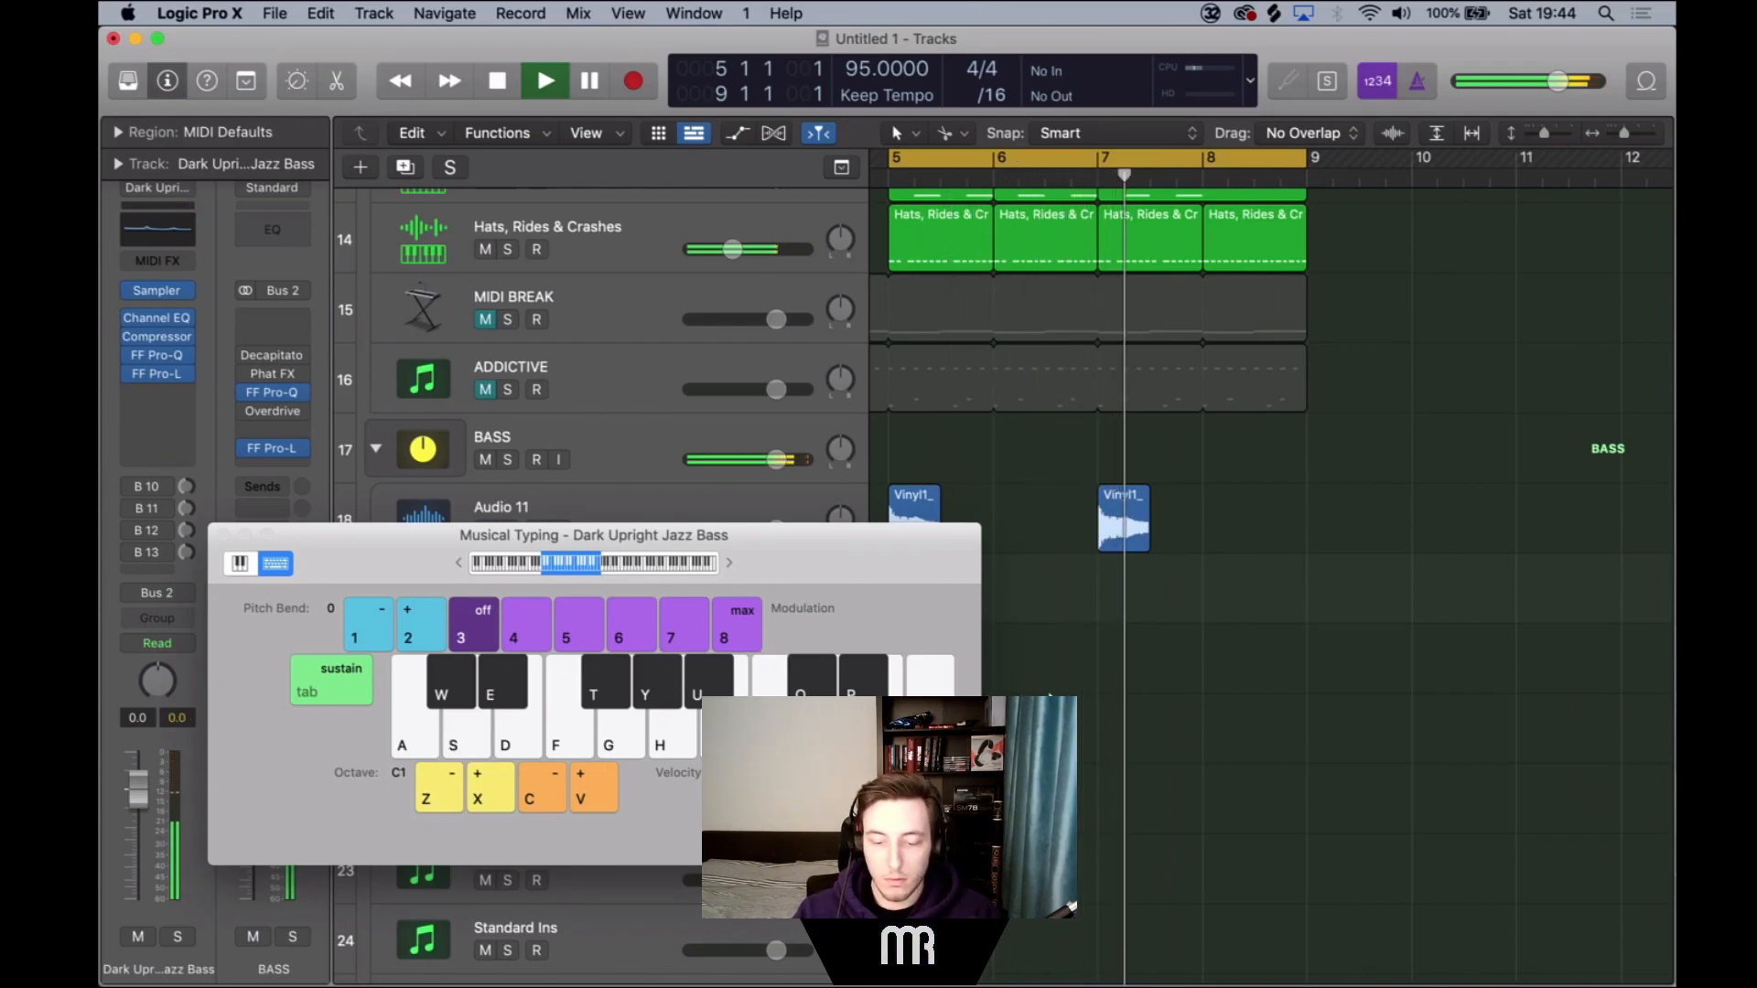
key(r)
key(g)
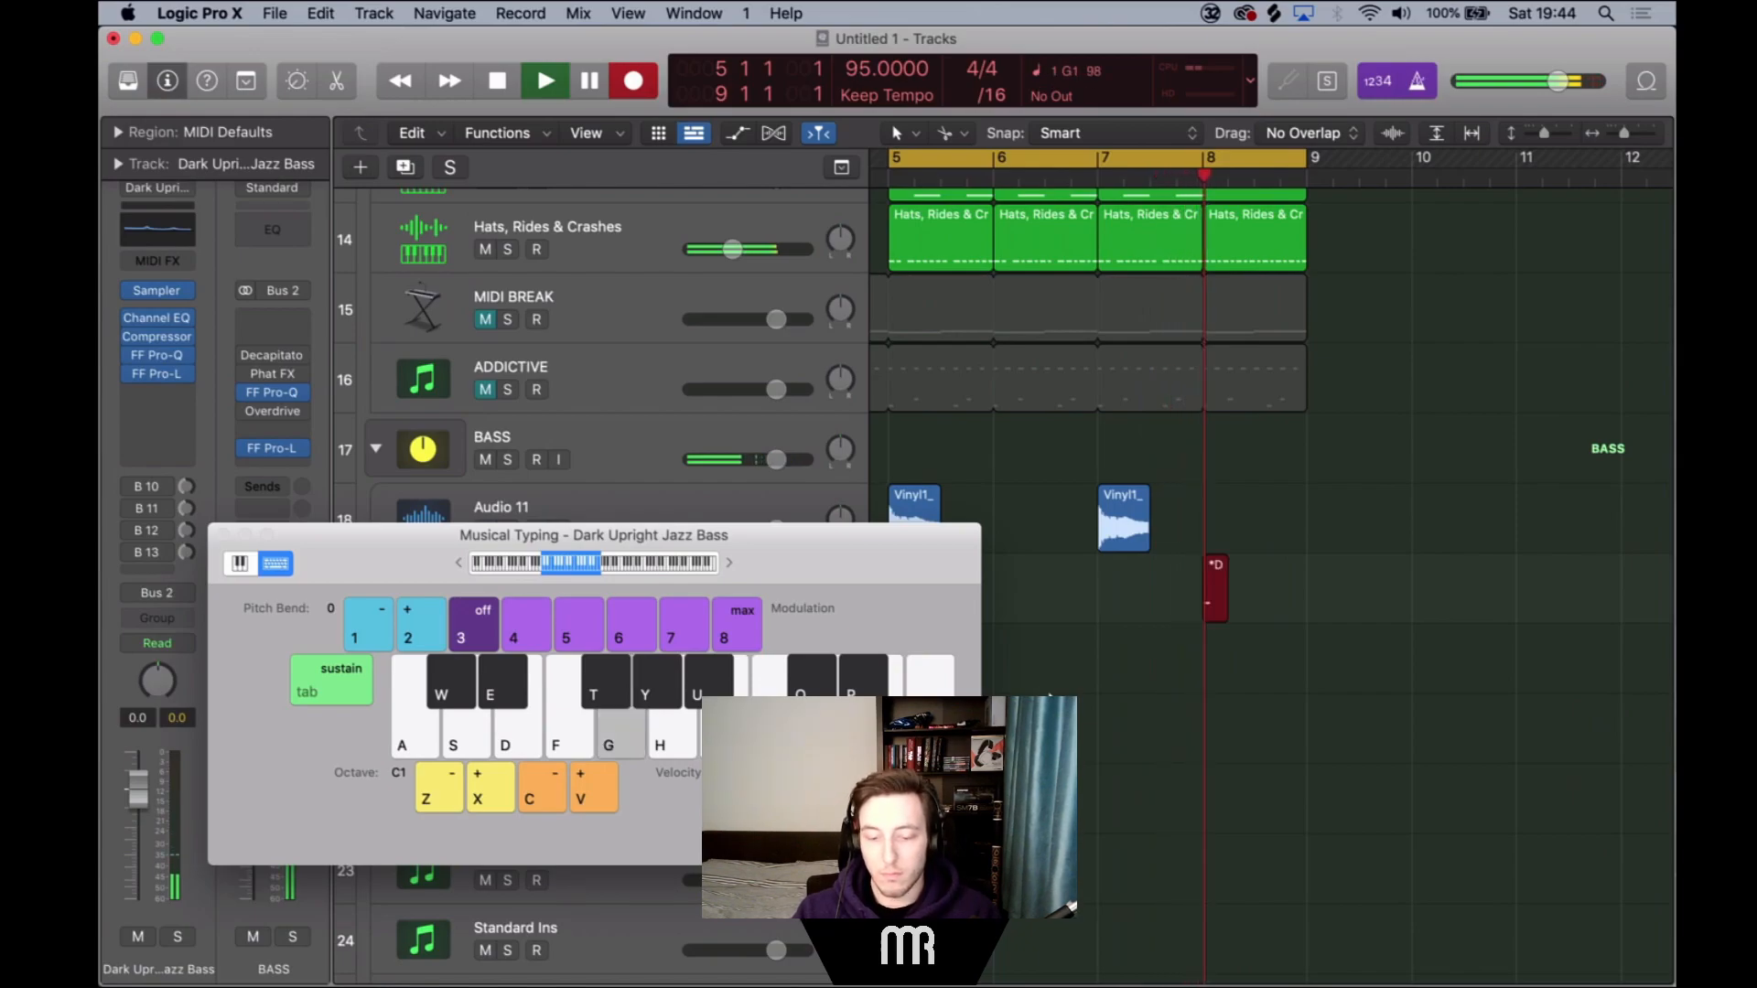
key(g)
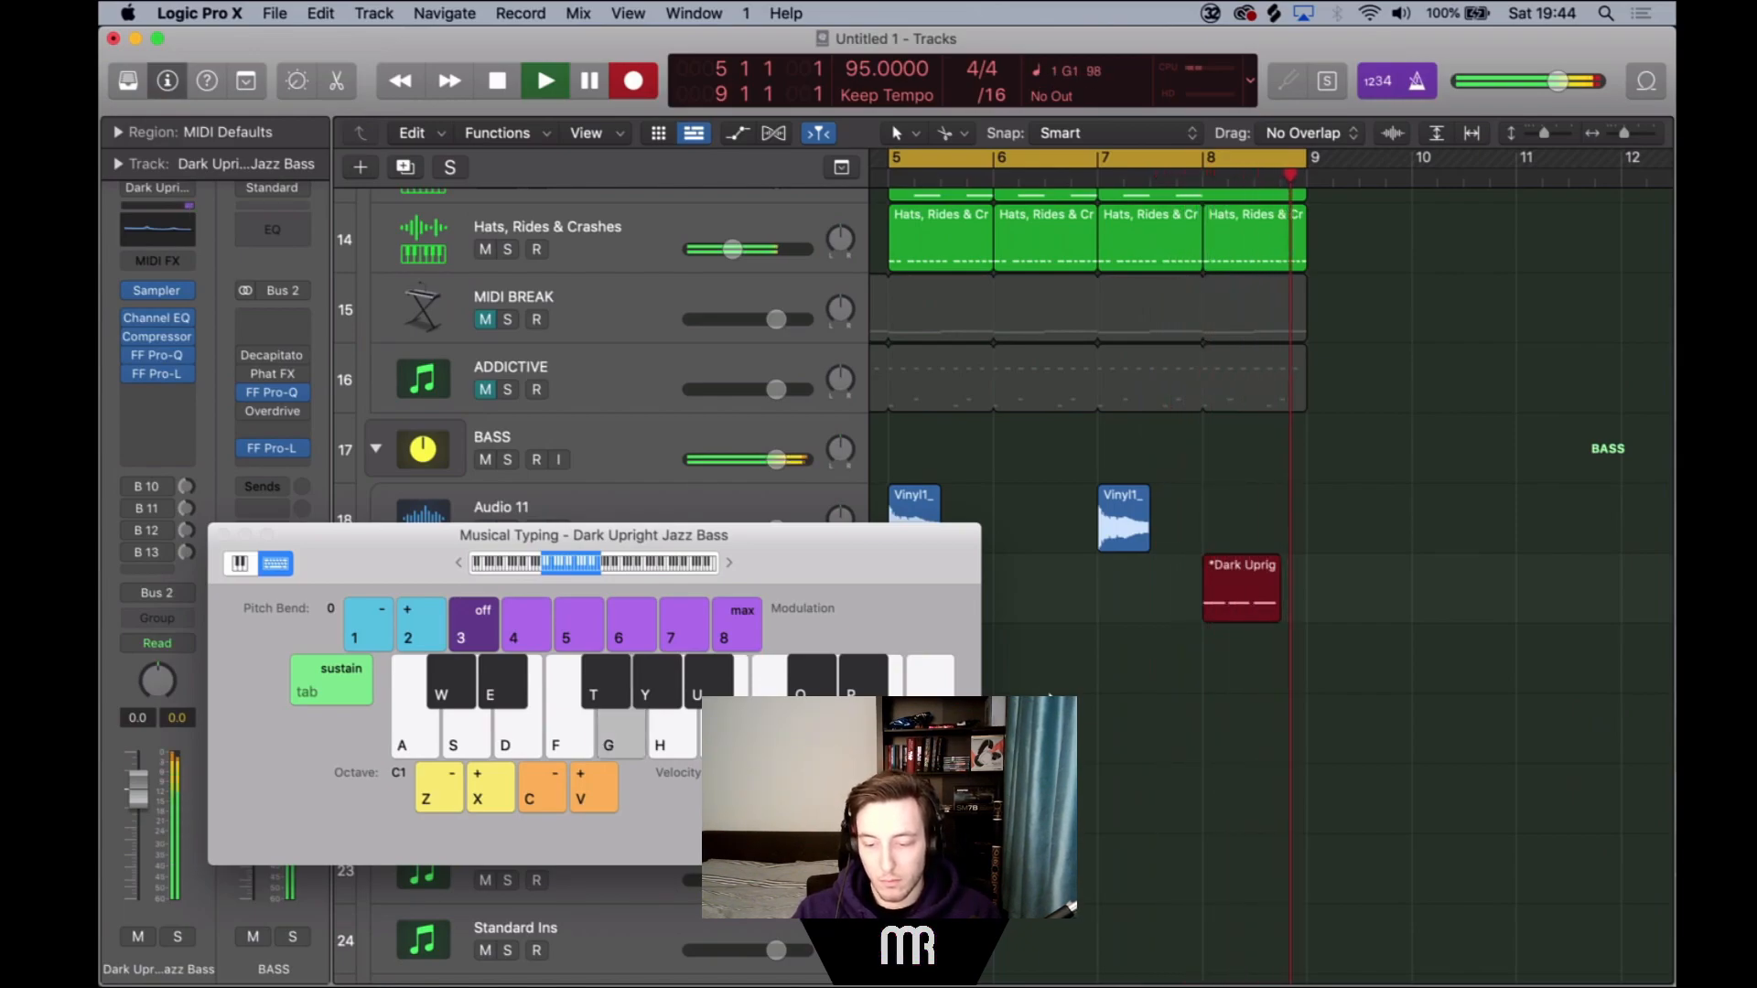
key(space)
Set the cycle range to bar 8 and transpose all notes in the bar 8 bass region up two semitones overall.
double_click(1259, 596)
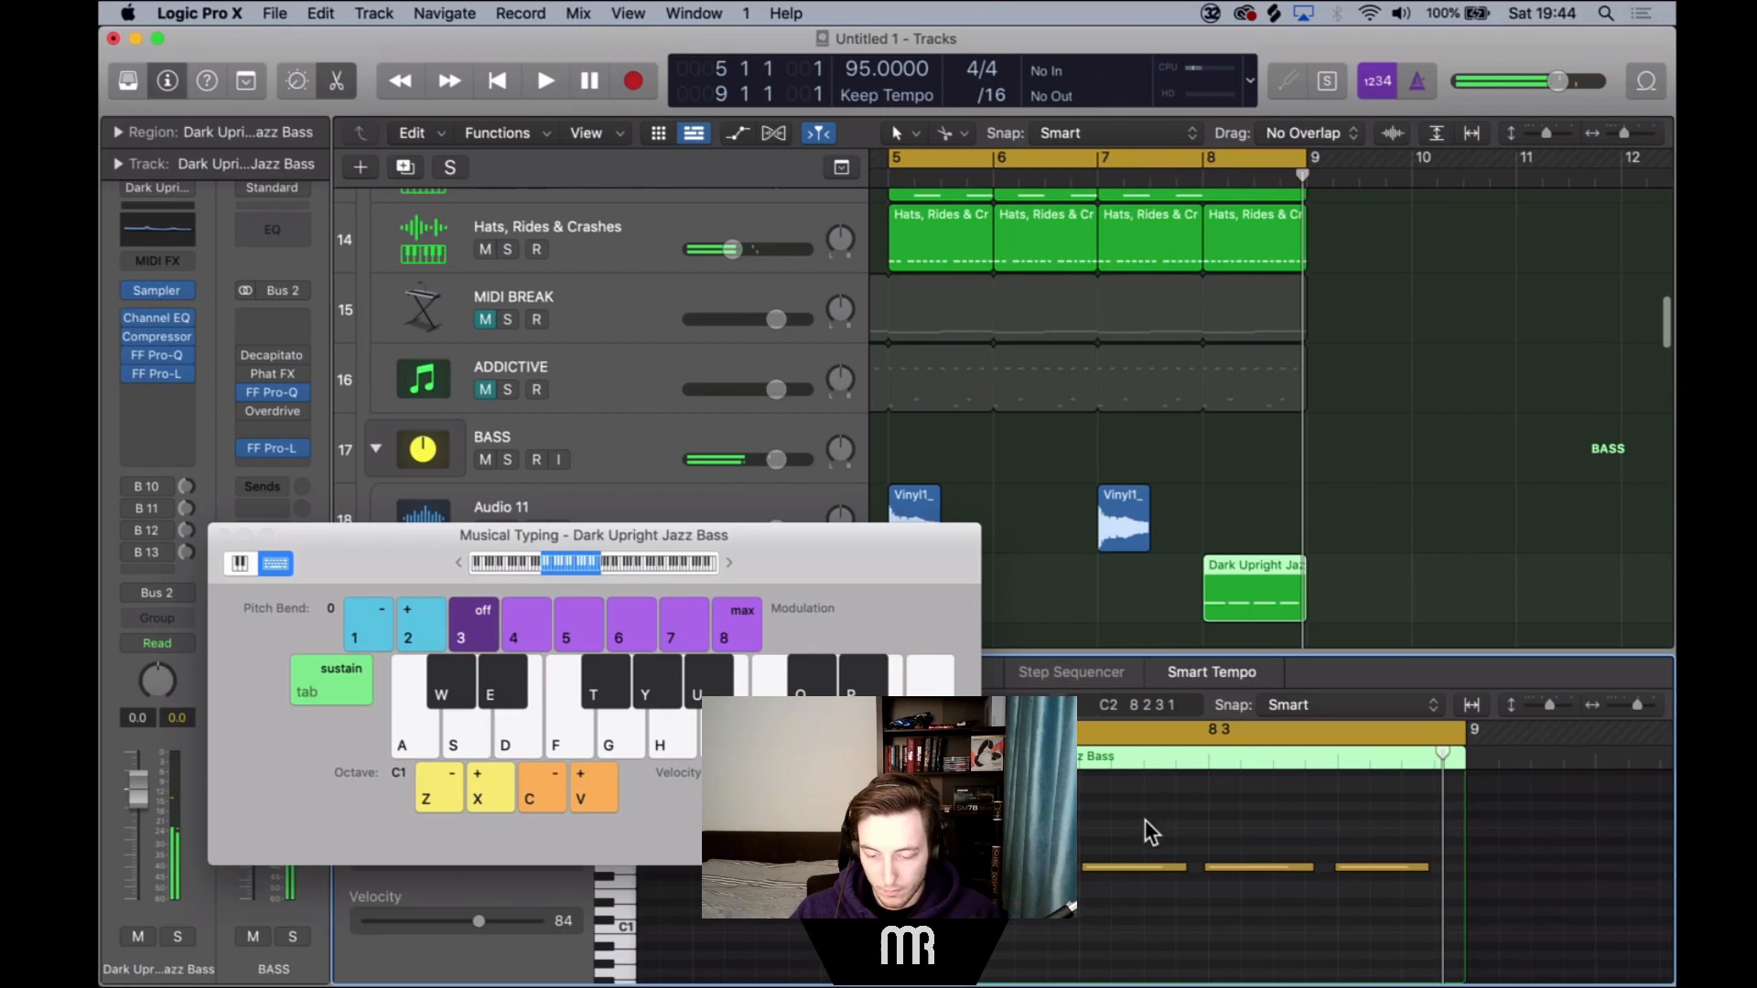
key(super+a)
key(alt+Down)
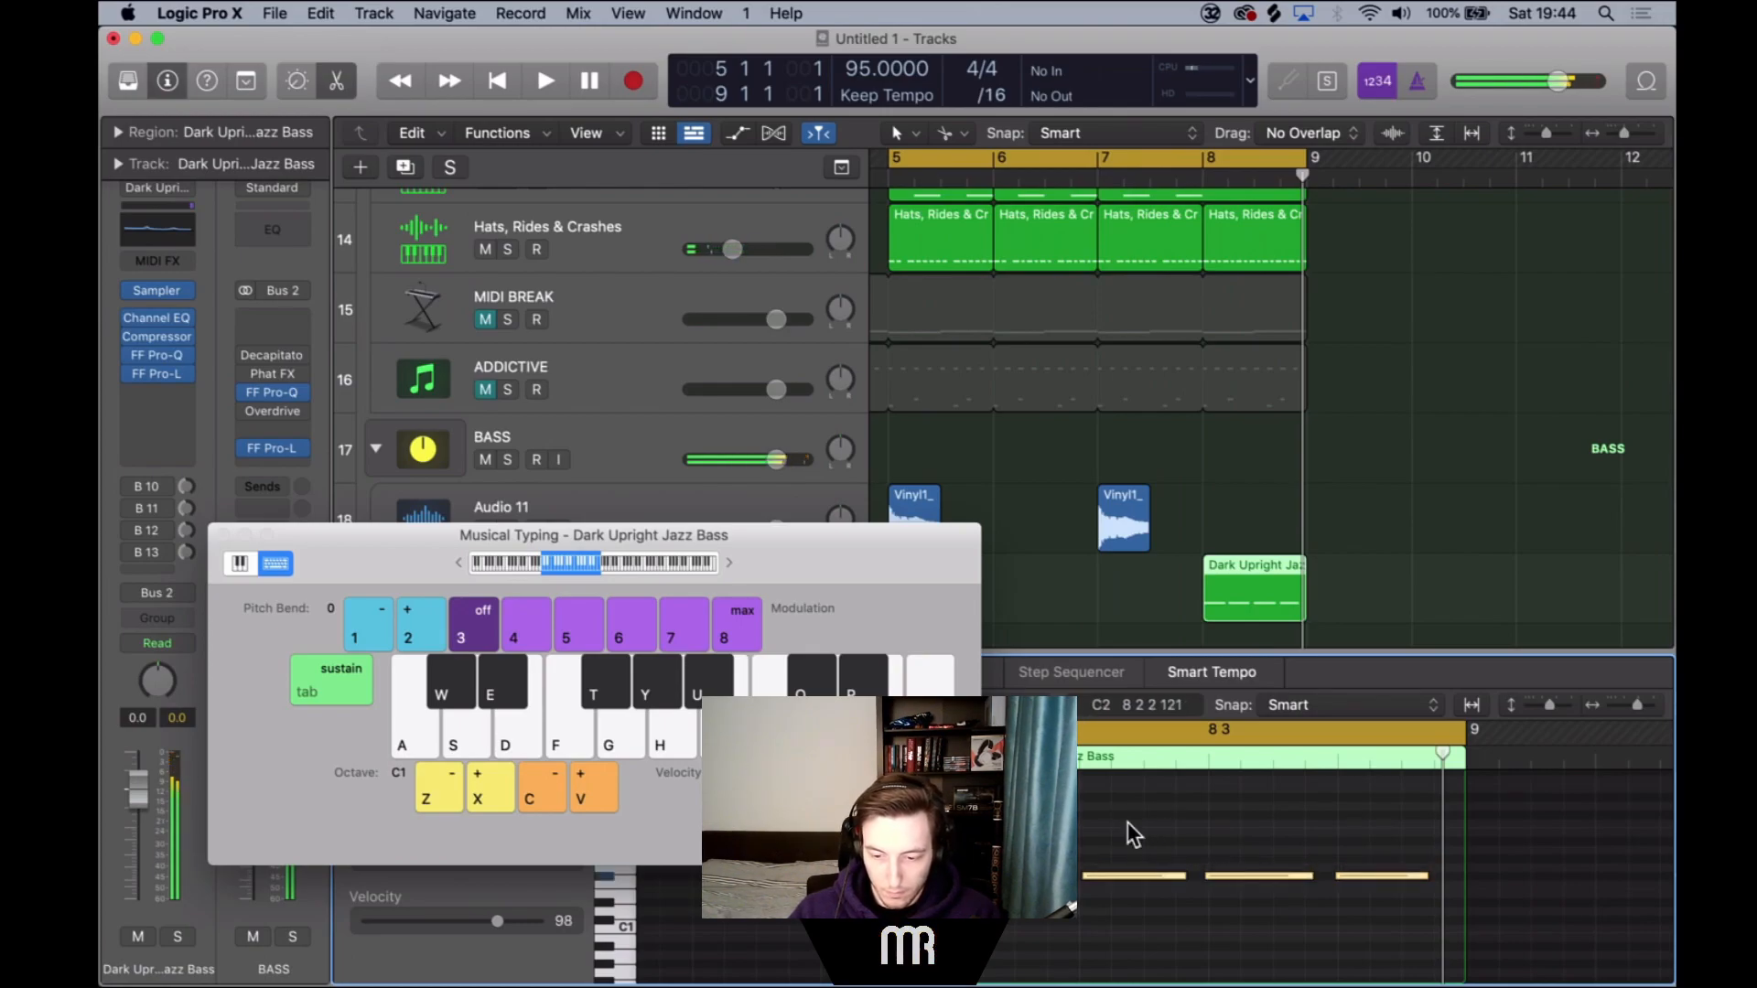
drag(1210, 161, 1274, 164)
click(1158, 868)
key(super+a)
key(alt+Up)
key(alt+Up)
key(alt+Up)
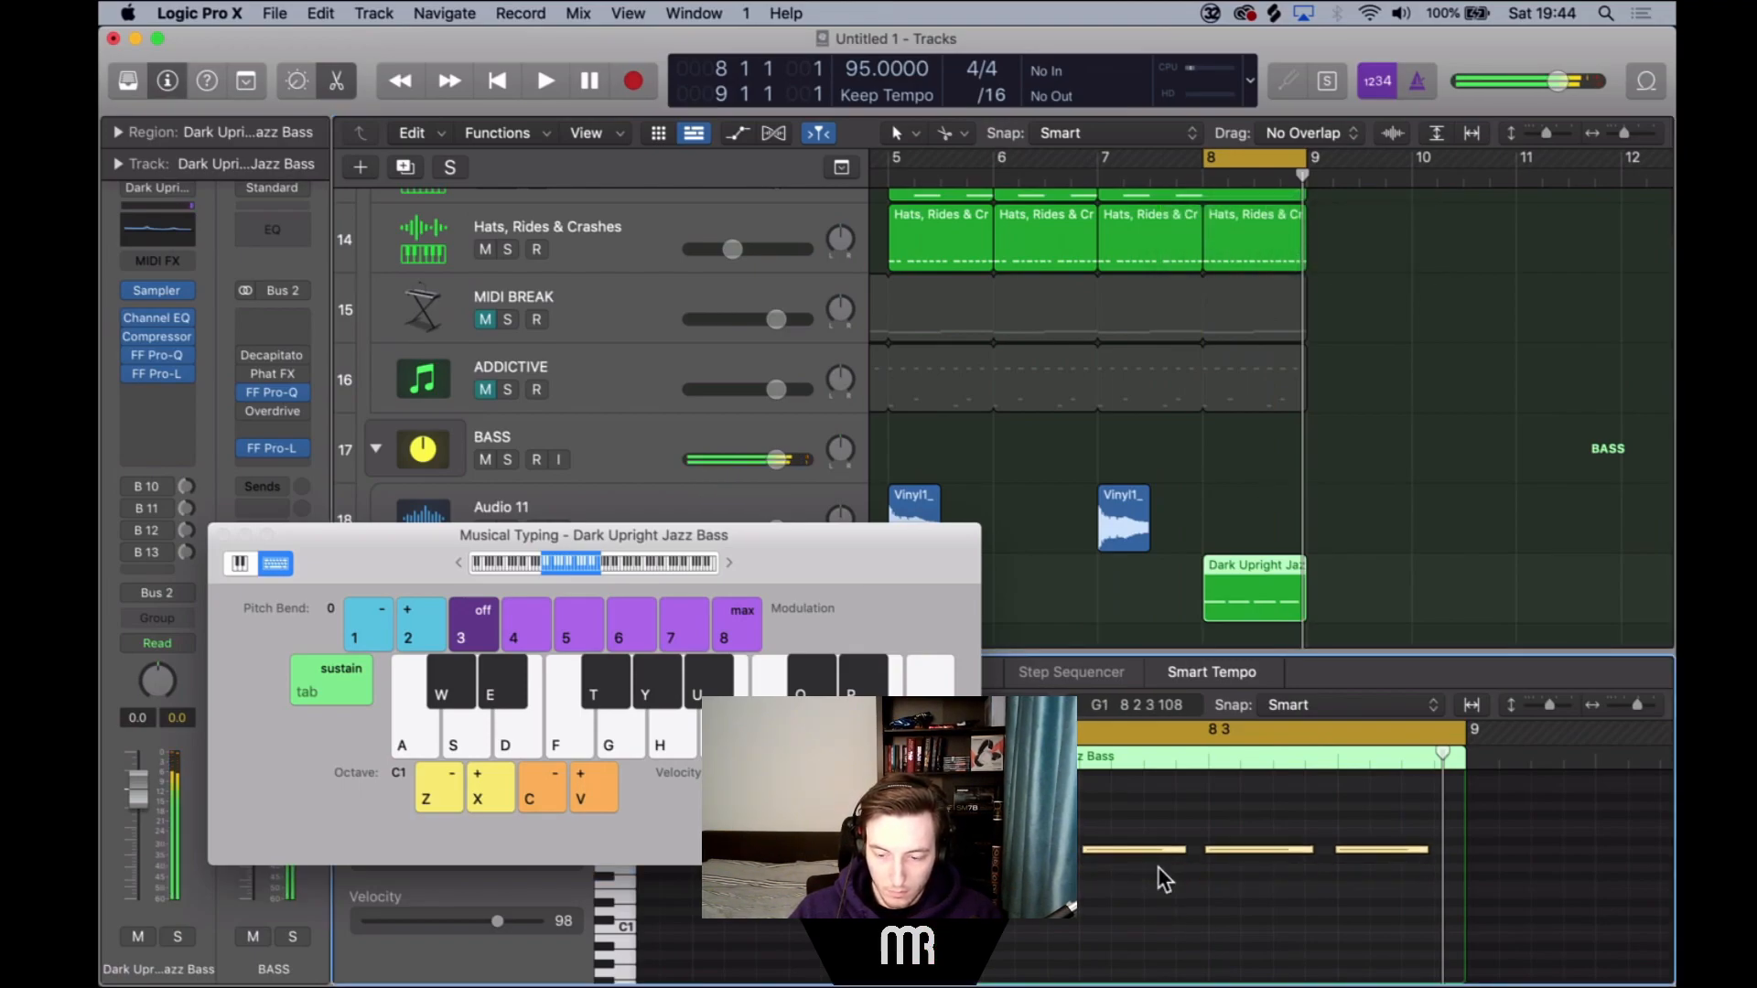
Play bar 8 and check the transposed bass notes against the A key of Musical Typing's C1 octave.
key(space)
key(h)
key(h)
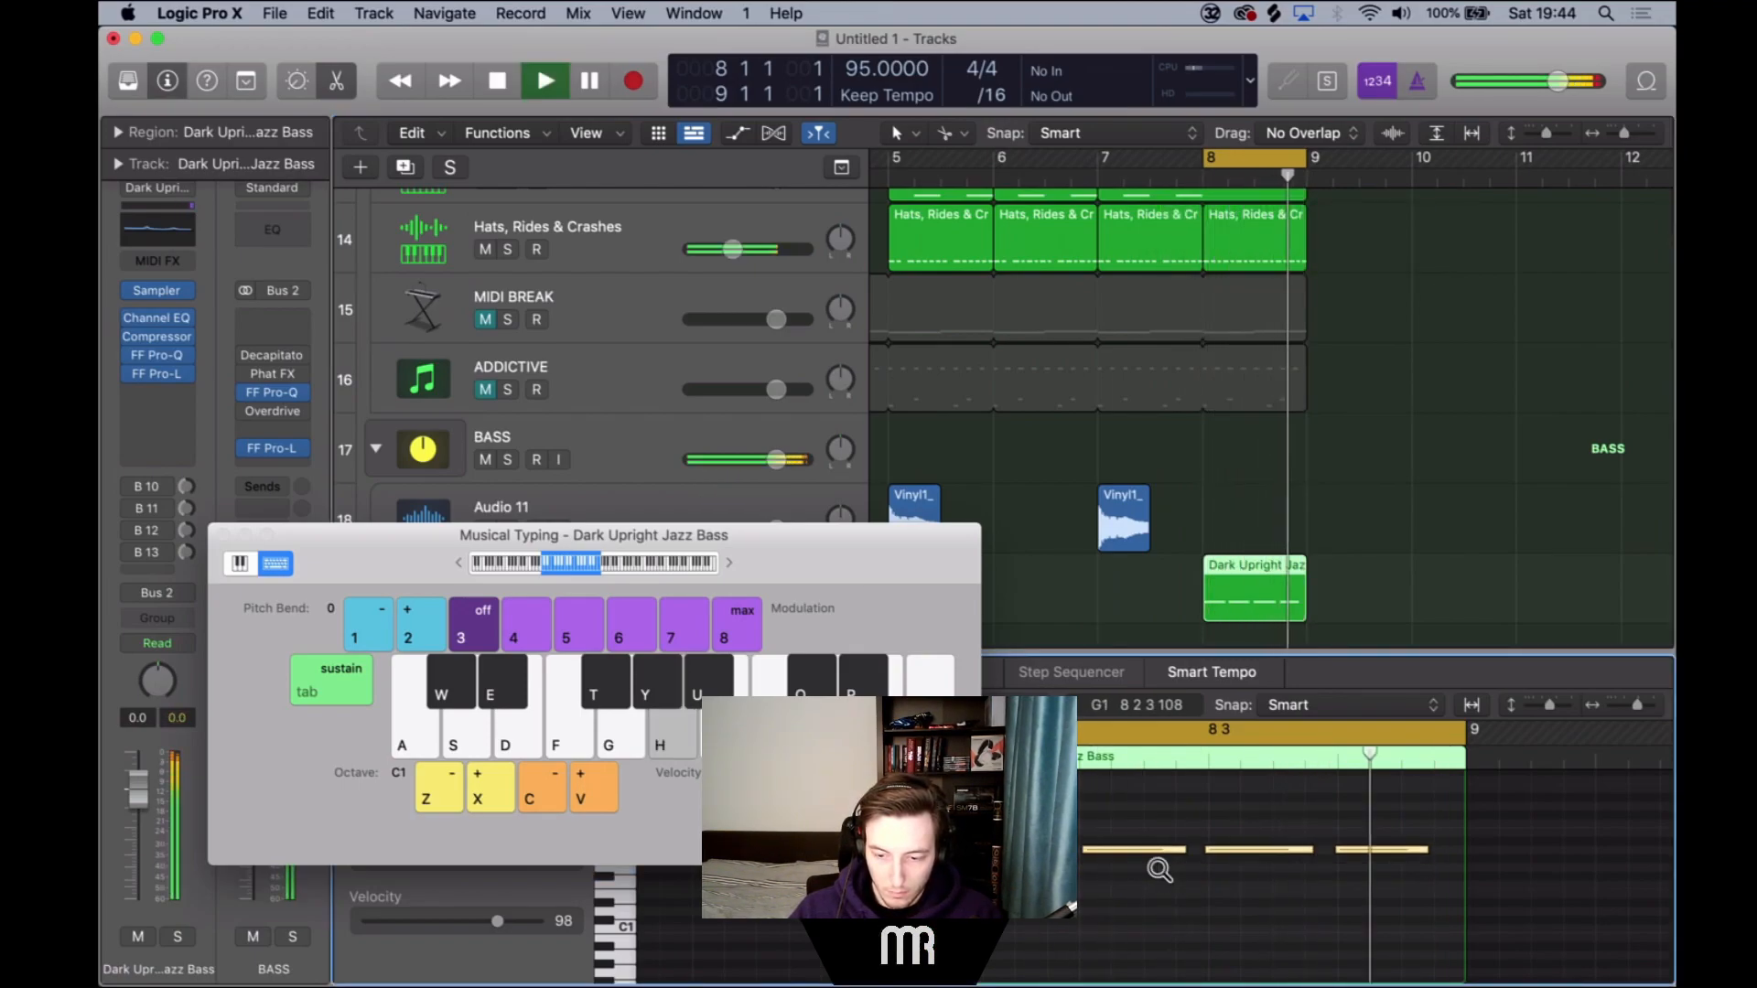
key(space)
Extend the cycle range to bars 5–9 and try out C2 and D2 bass notes with Musical Typing.
drag(894, 151, 1292, 183)
key(space)
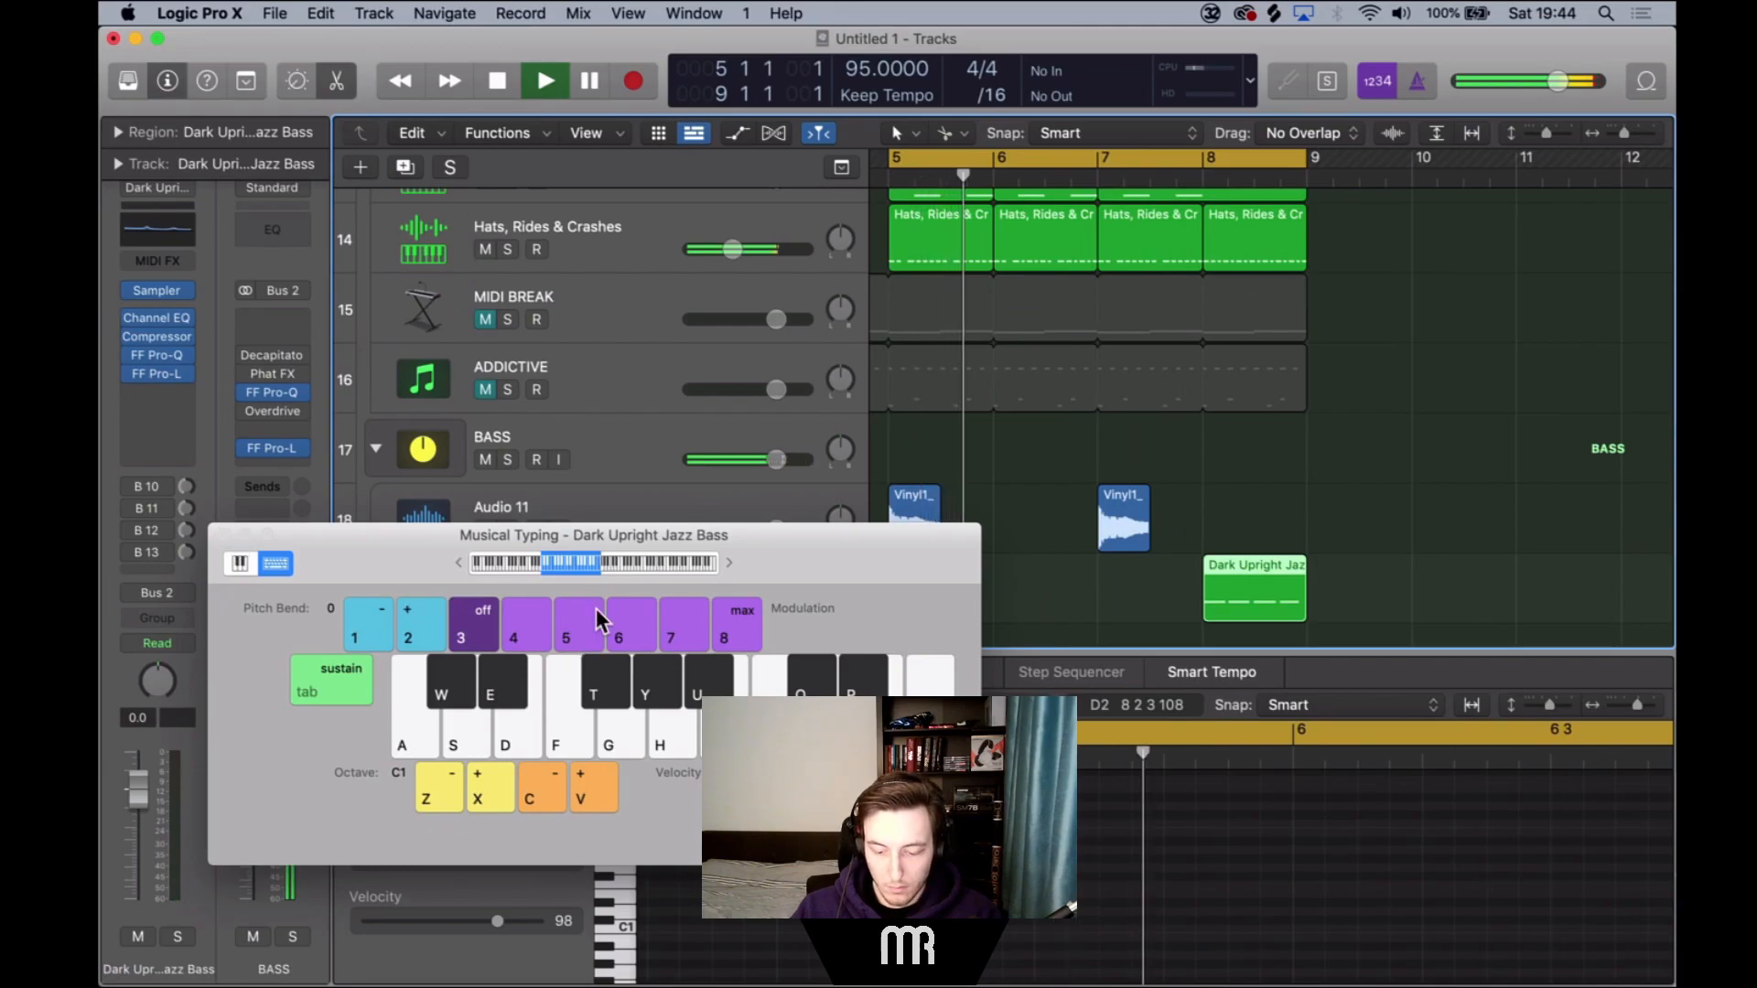
key(space)
key(k)
key(k)
key(k)
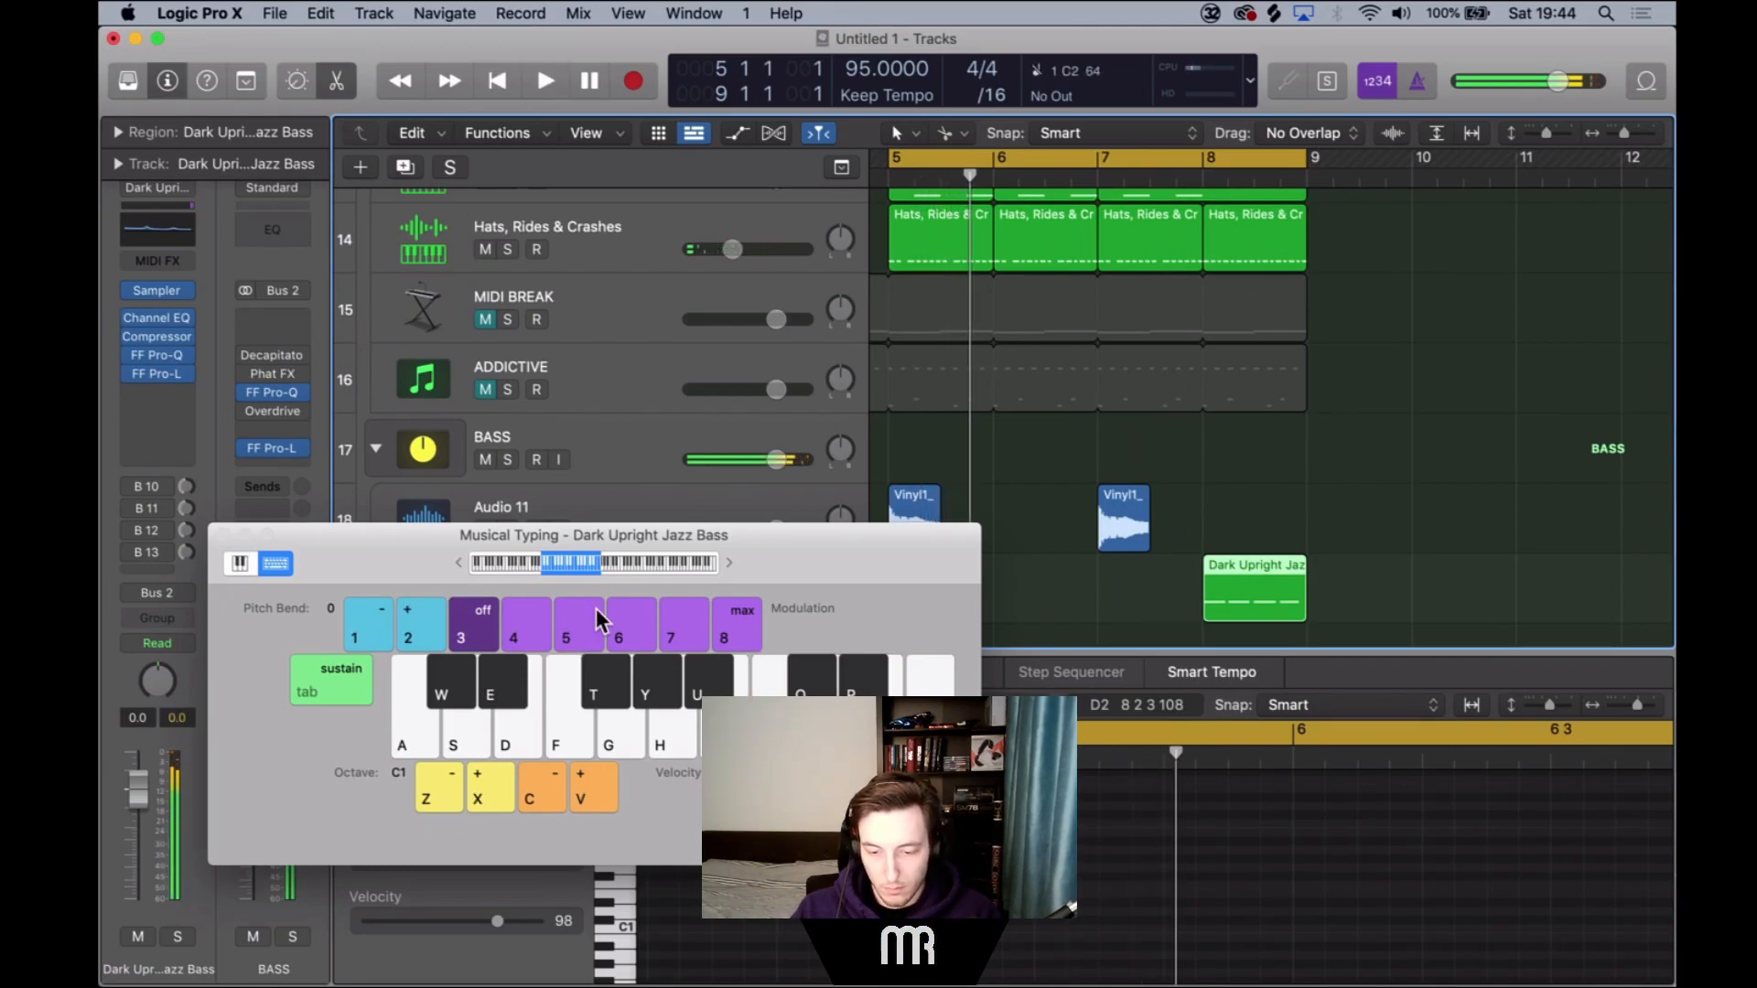
key(l)
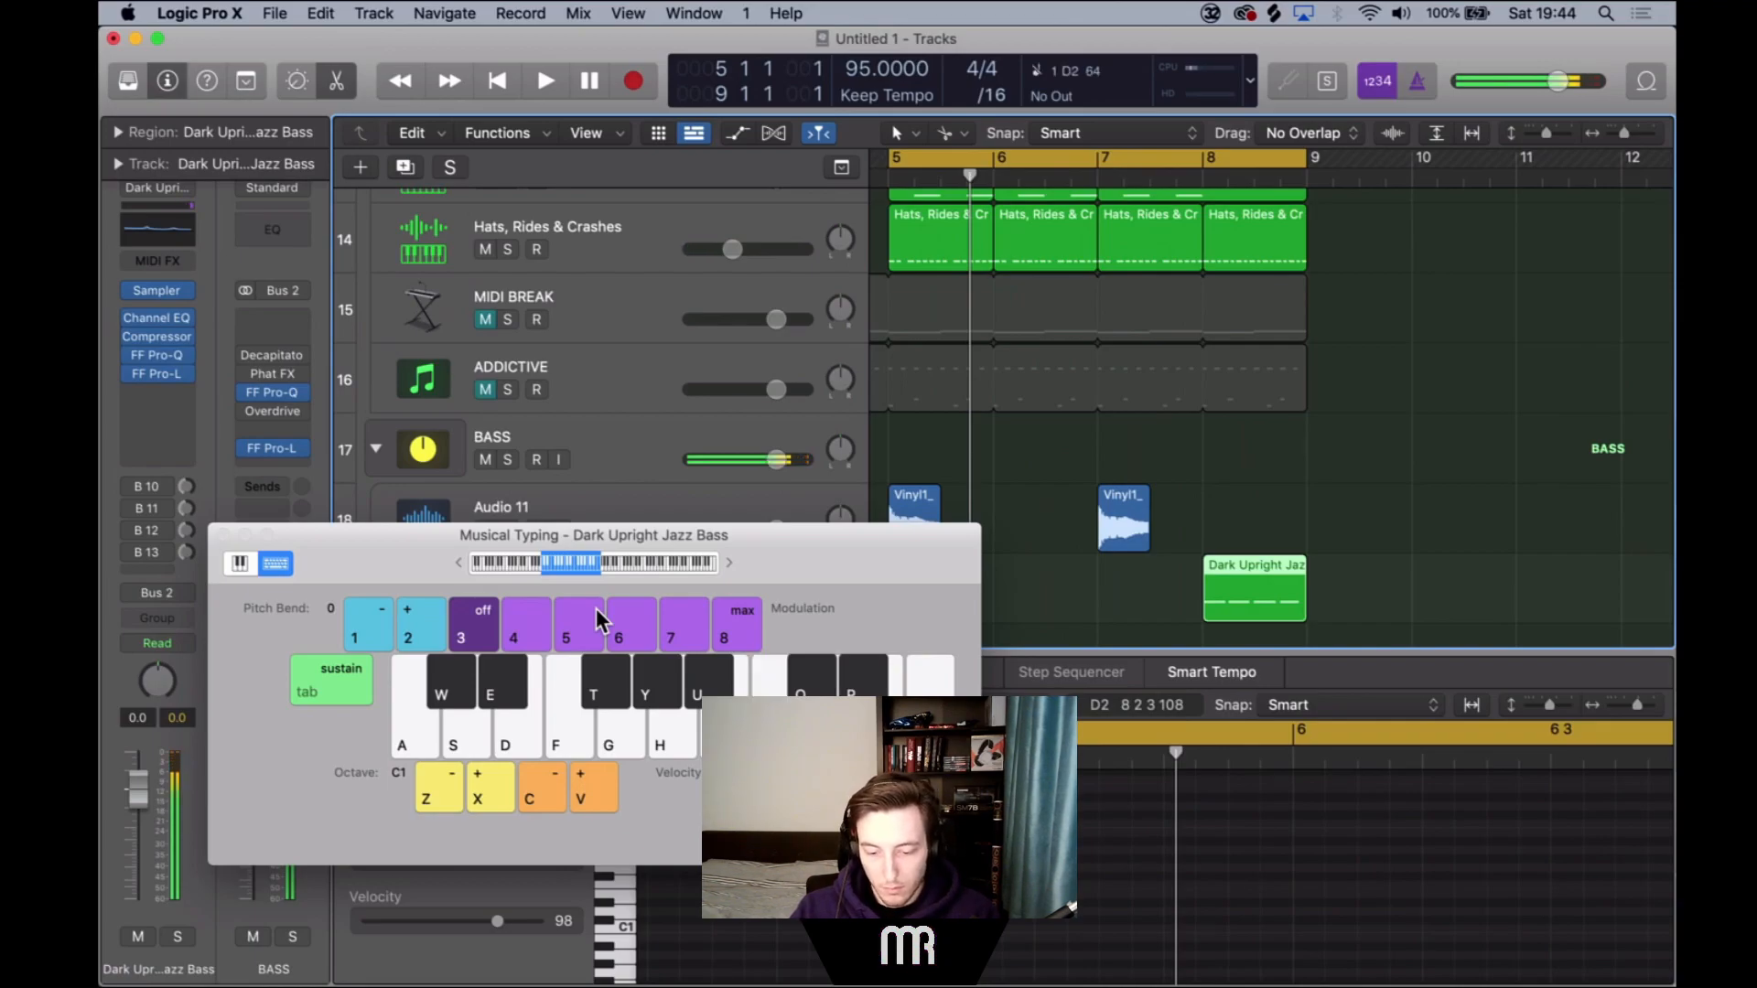
key(l)
Record a short C2 bass phrase in bar 6 on the Dark Upright Jazz Bass track.
key(r)
key(space)
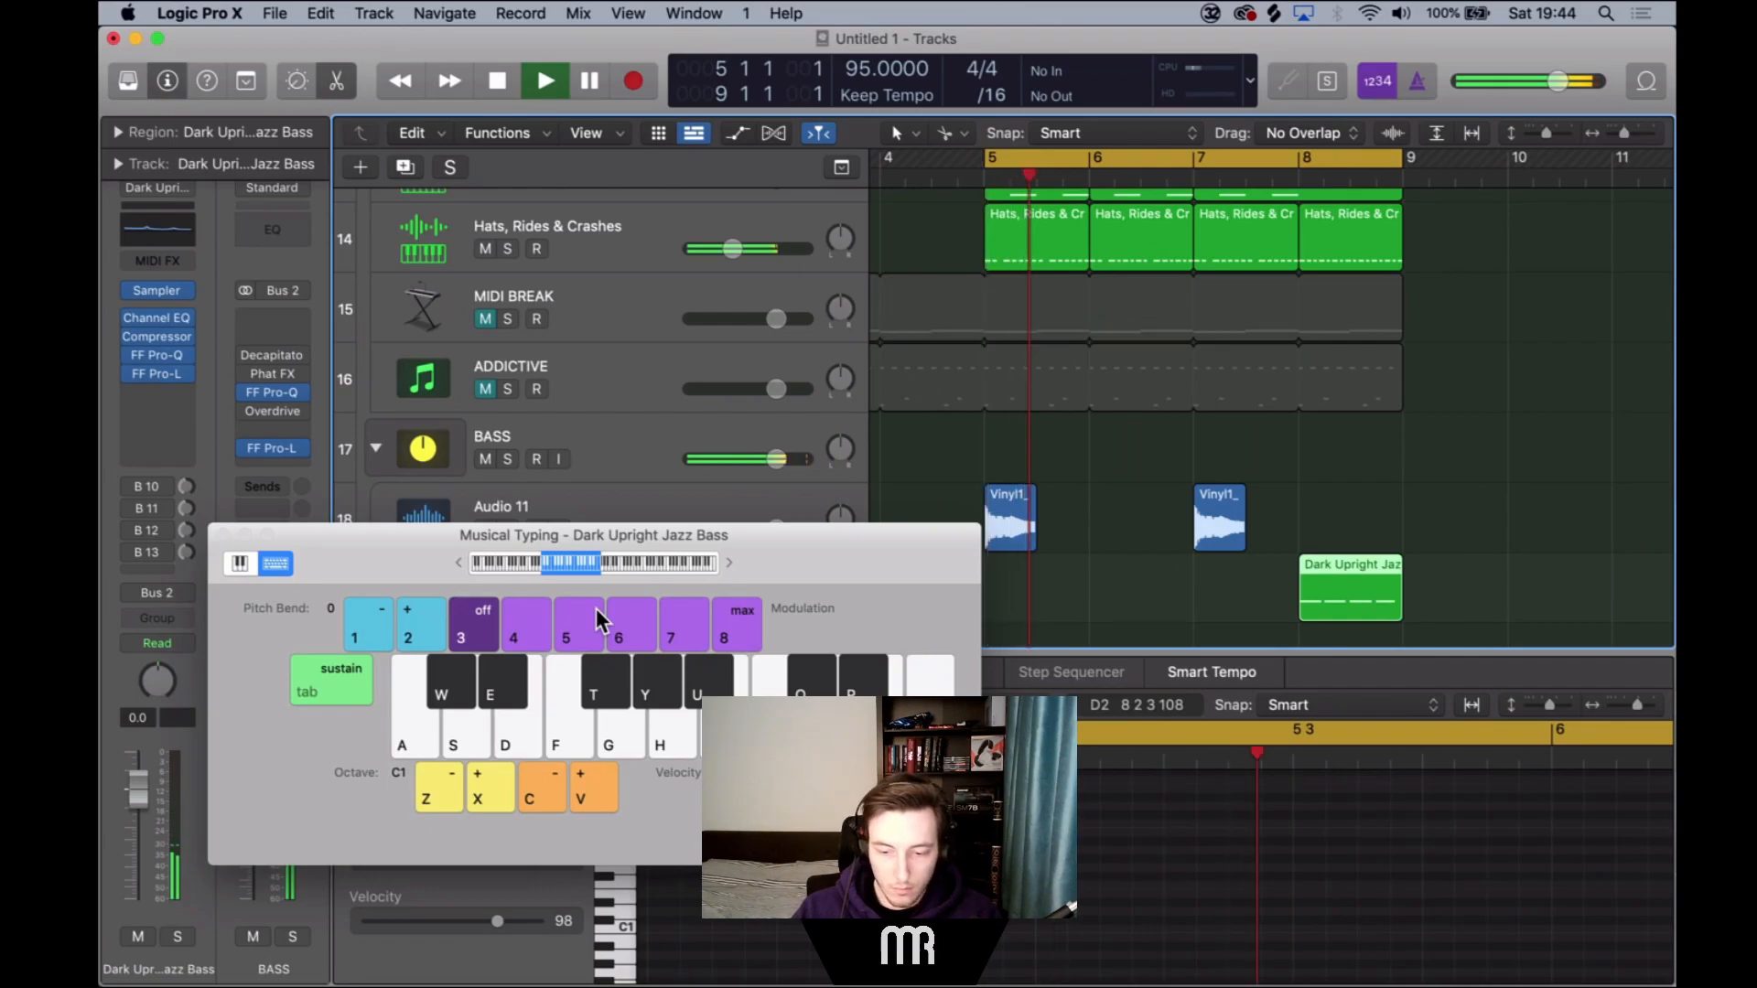
key(k)
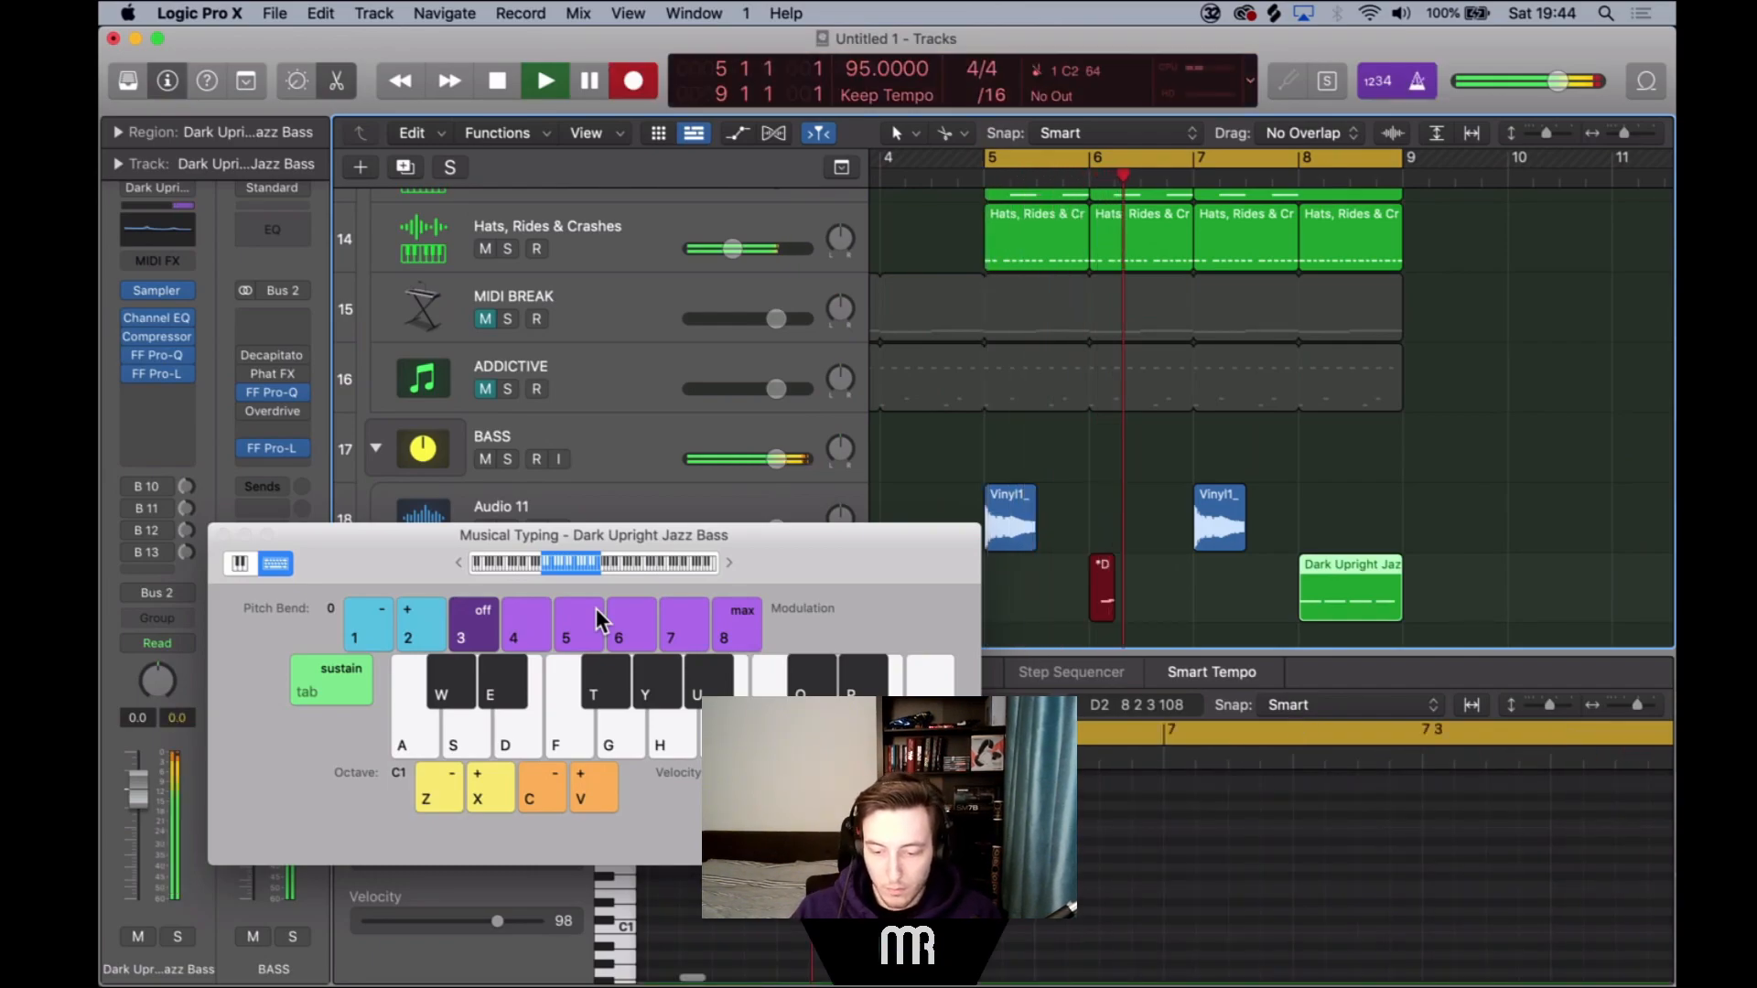
key(space)
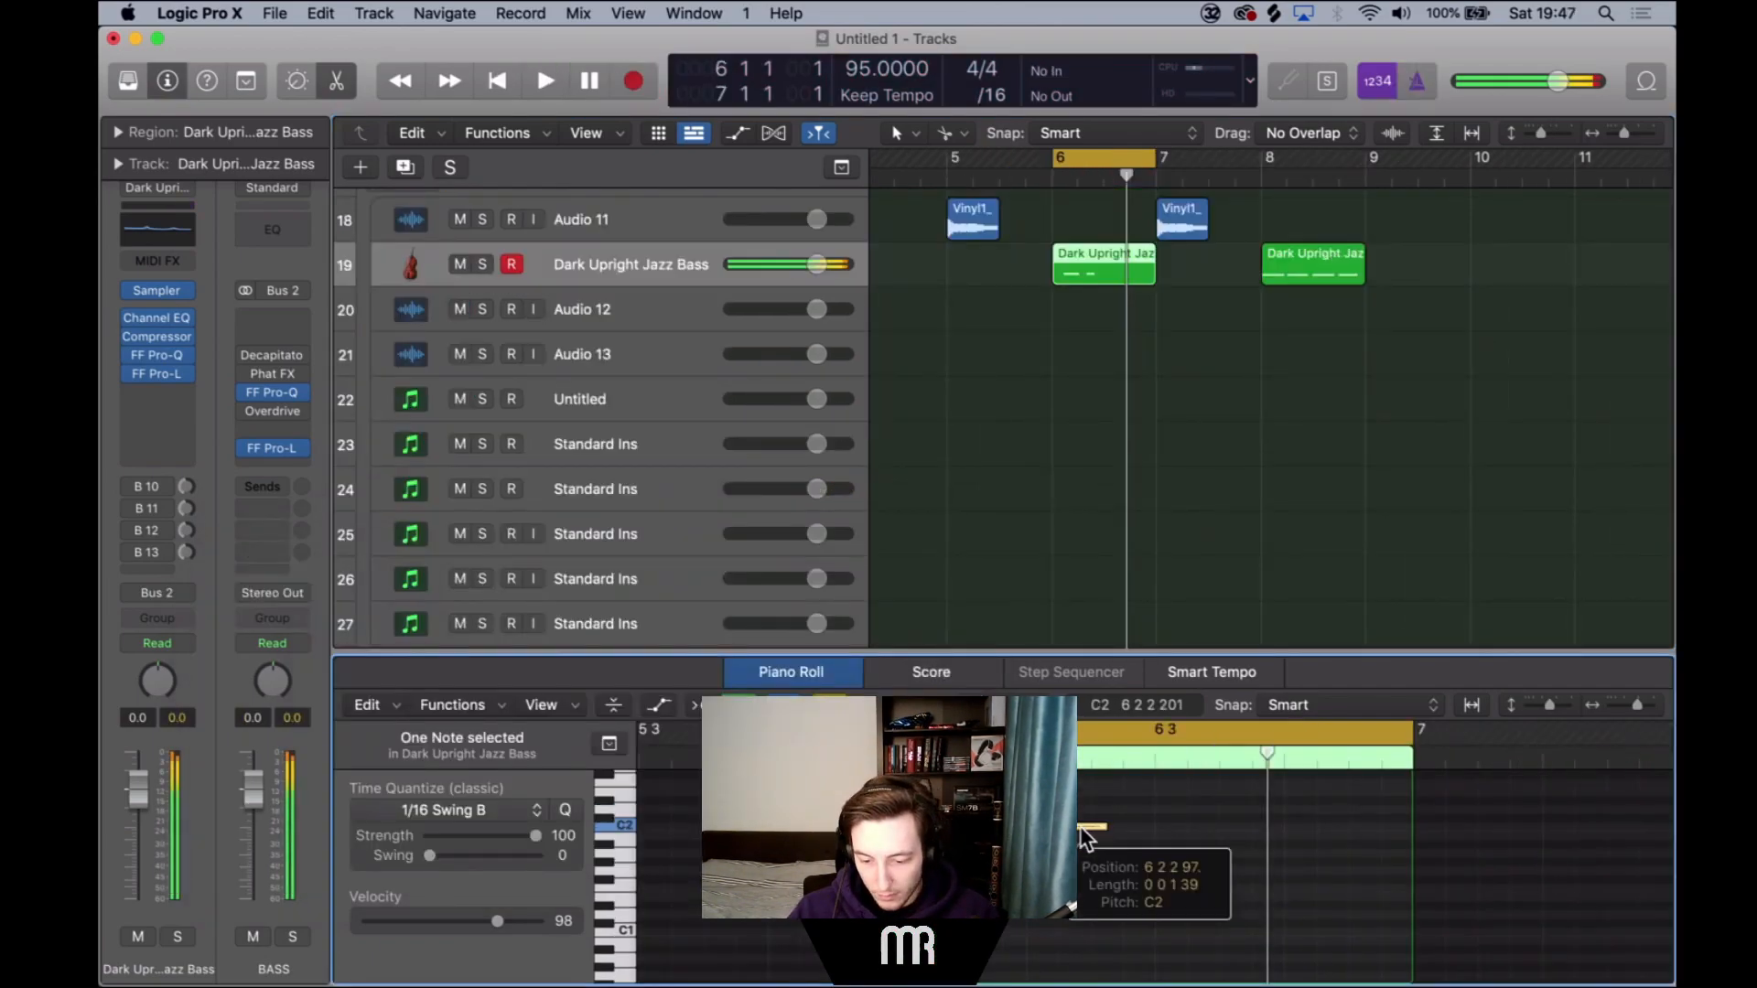
Play the edited bar 6 bass phrase, close the Piano Roll and set the cycle range to bars 5–9.
key(space)
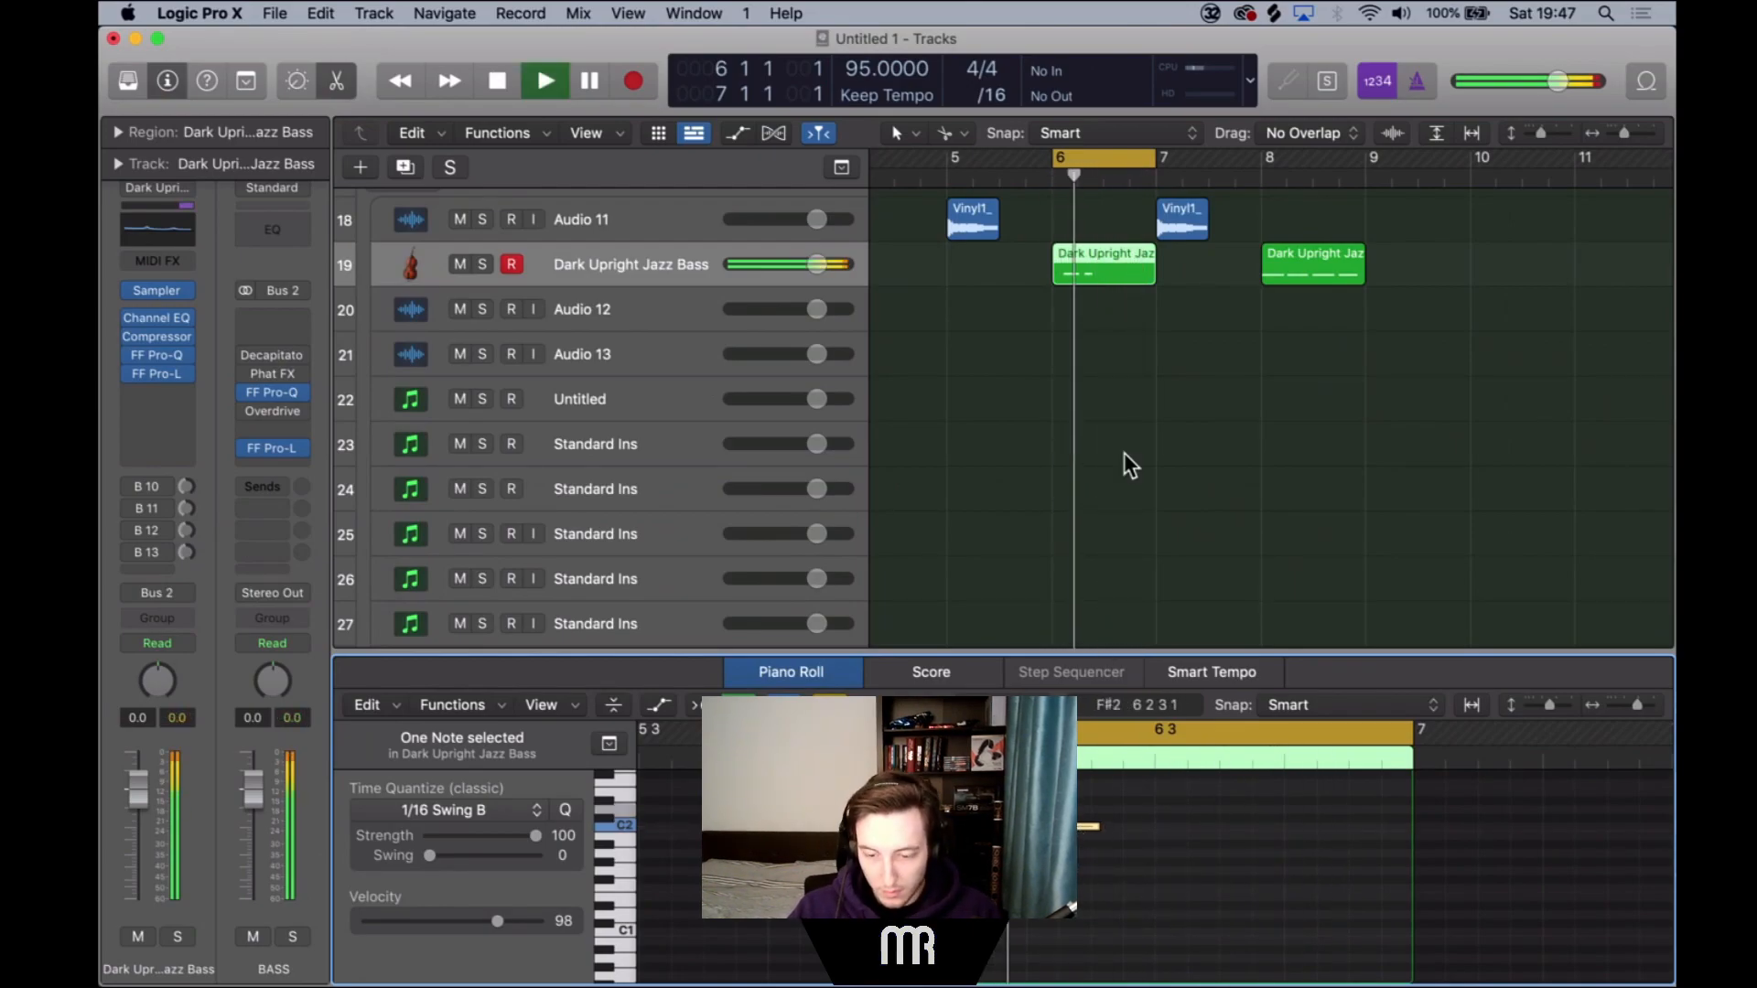
key(p)
key(space)
click(947, 174)
drag(953, 157, 1382, 272)
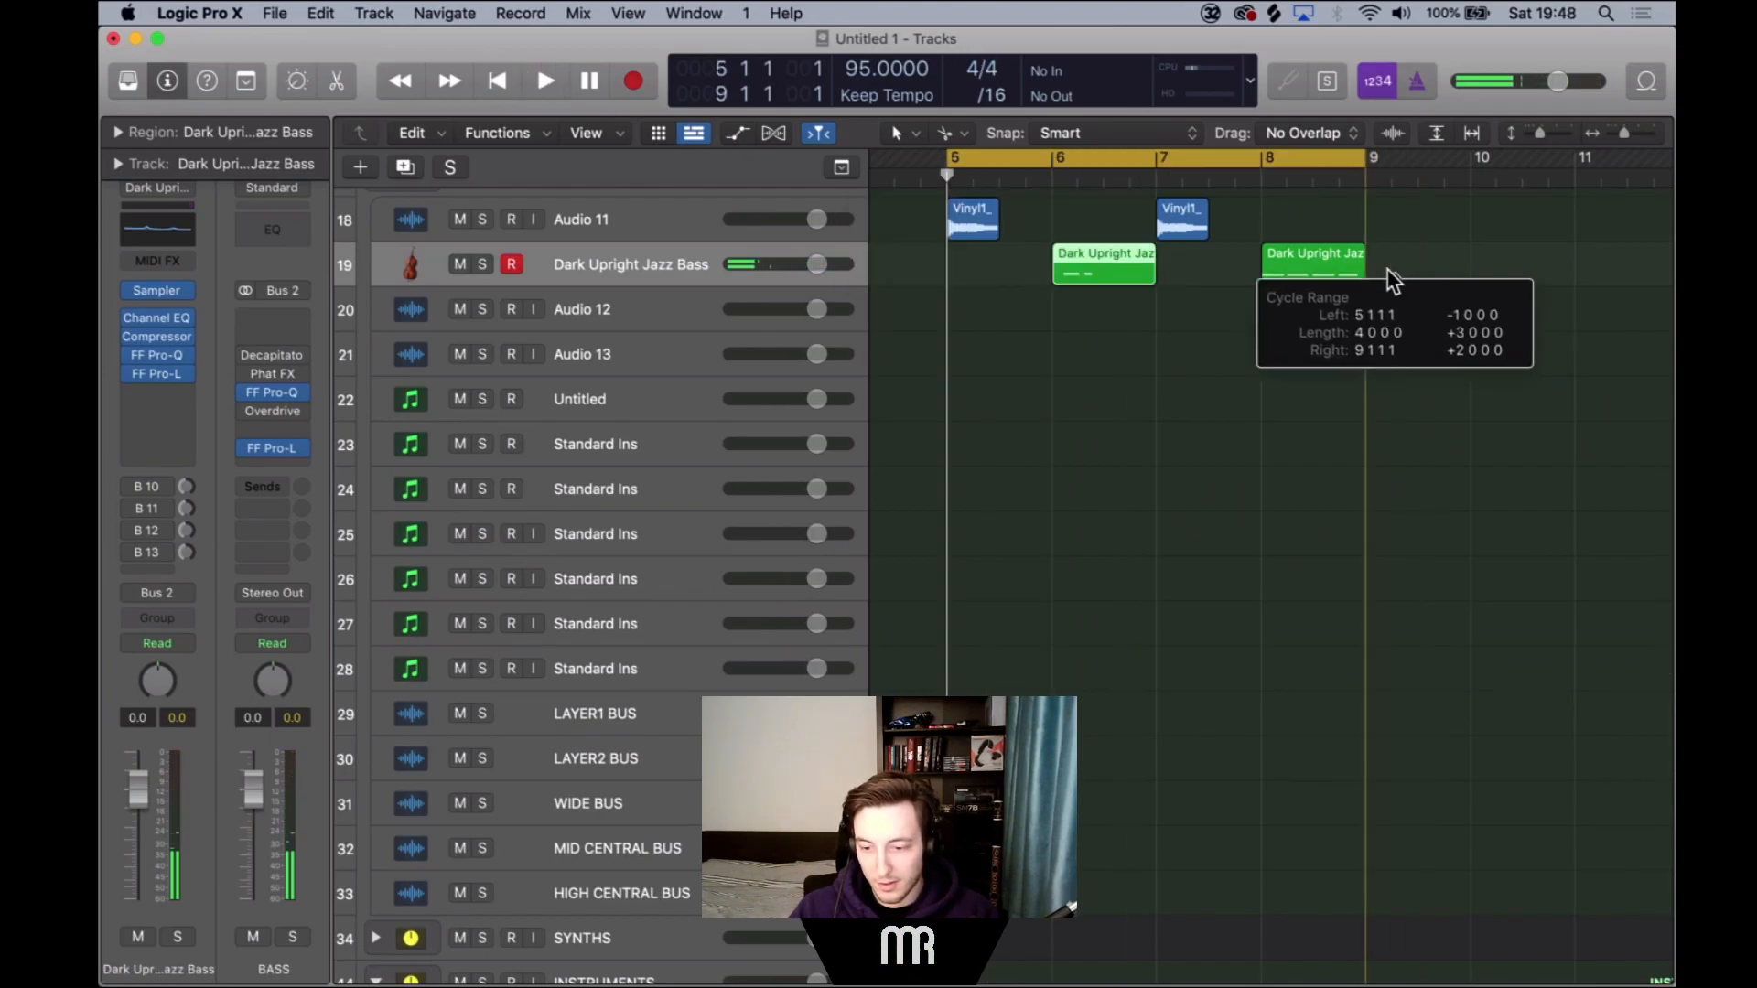
Play the arrangement from bar 5 and disarm recording on the Dark Upright Jazz Bass track.
scroll(1287, 426, up, 3)
scroll(1287, 426, up, 3)
key(space)
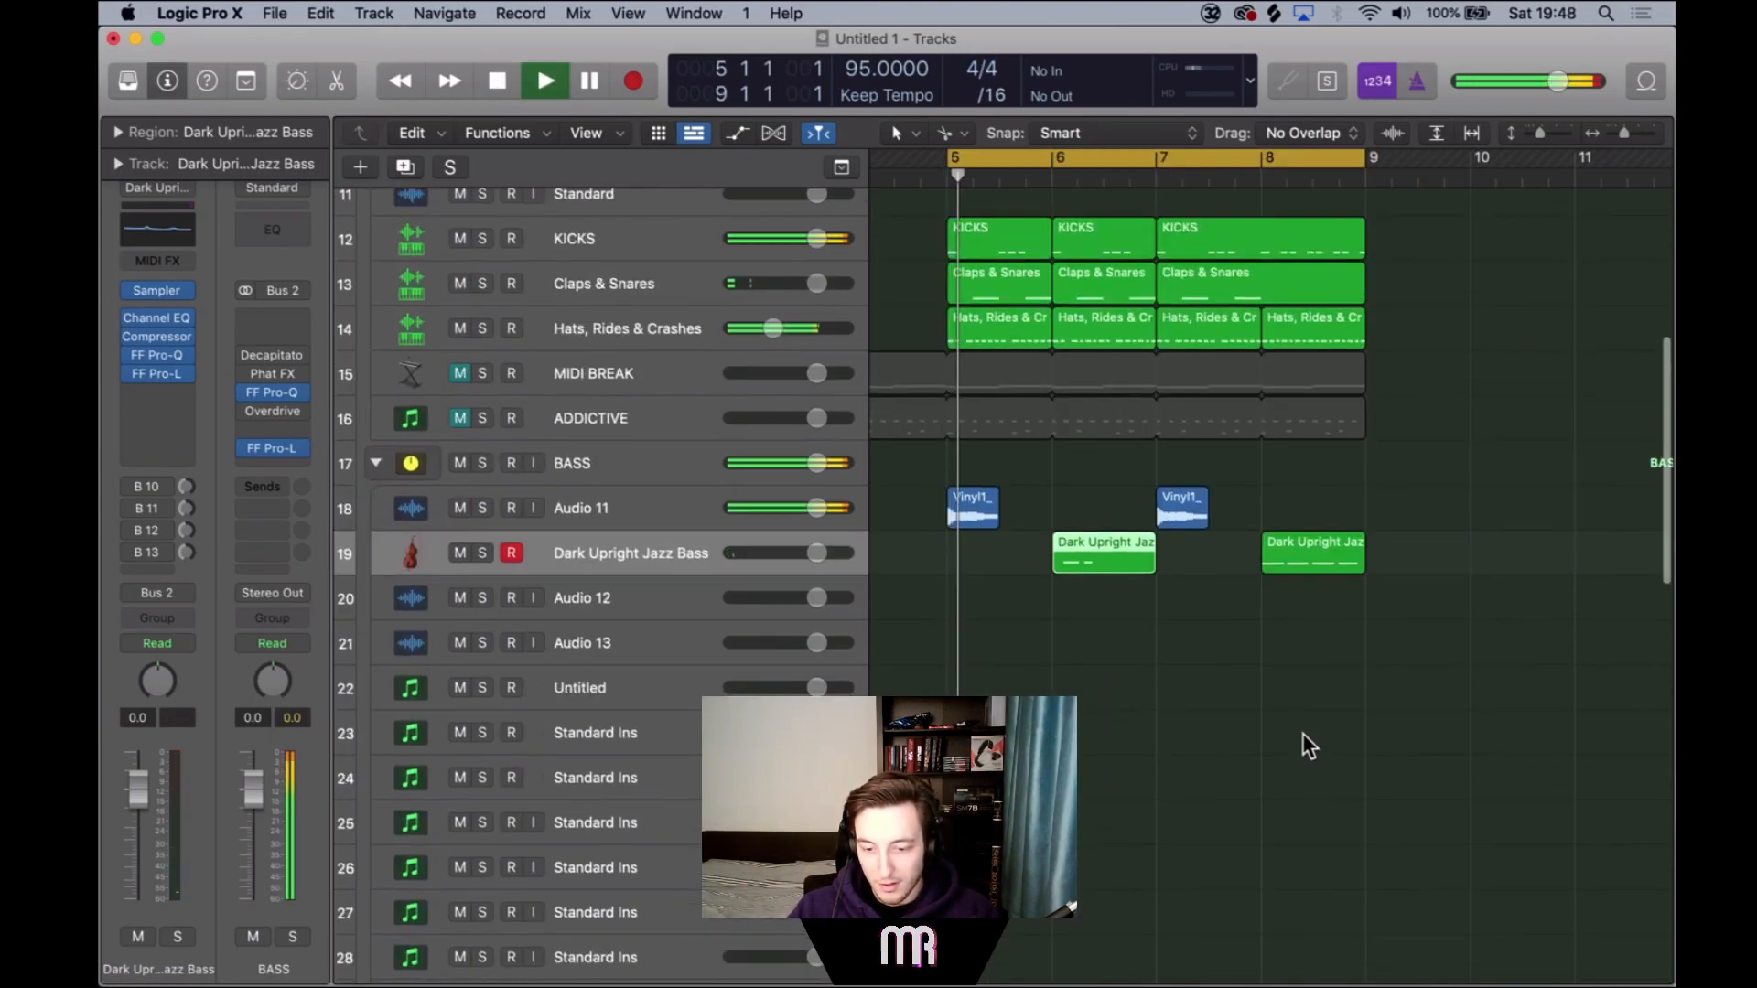
click(492, 571)
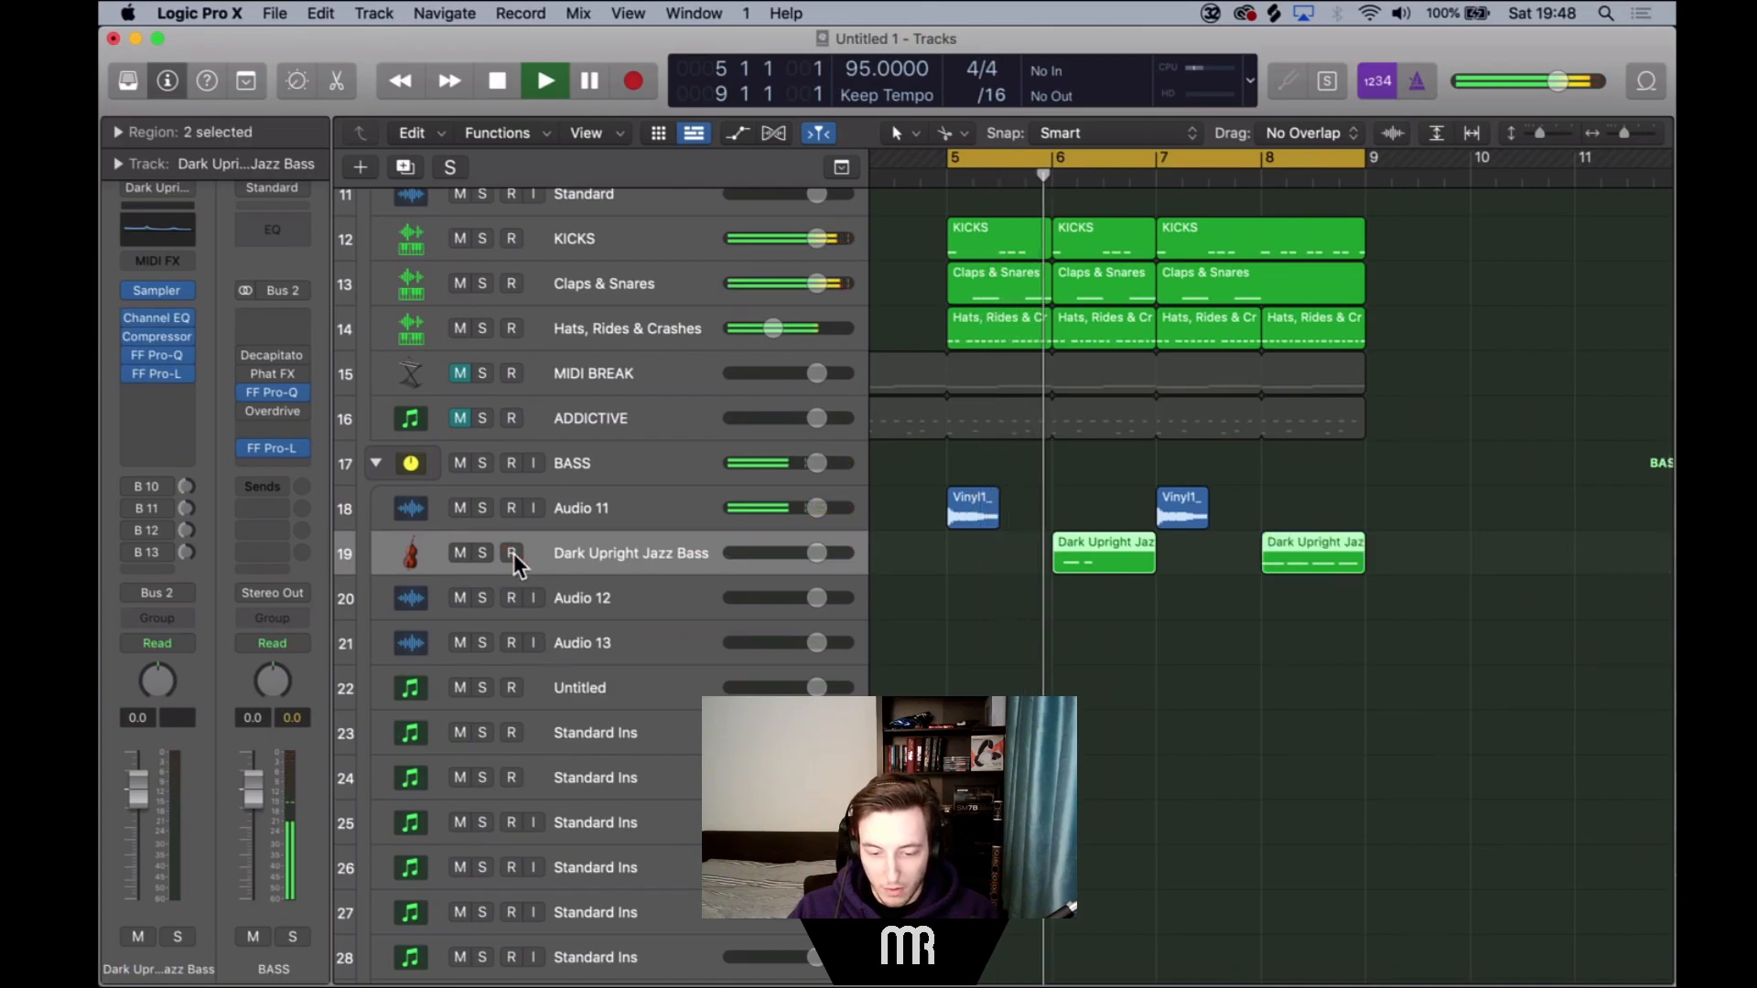
Switch to Finder, preview DJF_170_Cm_AYERS_RHODES.wav and place it on the Audio 20 track at bar 6 beat 3.
scroll(1376, 600, down, 15)
scroll(1376, 613, up, 5)
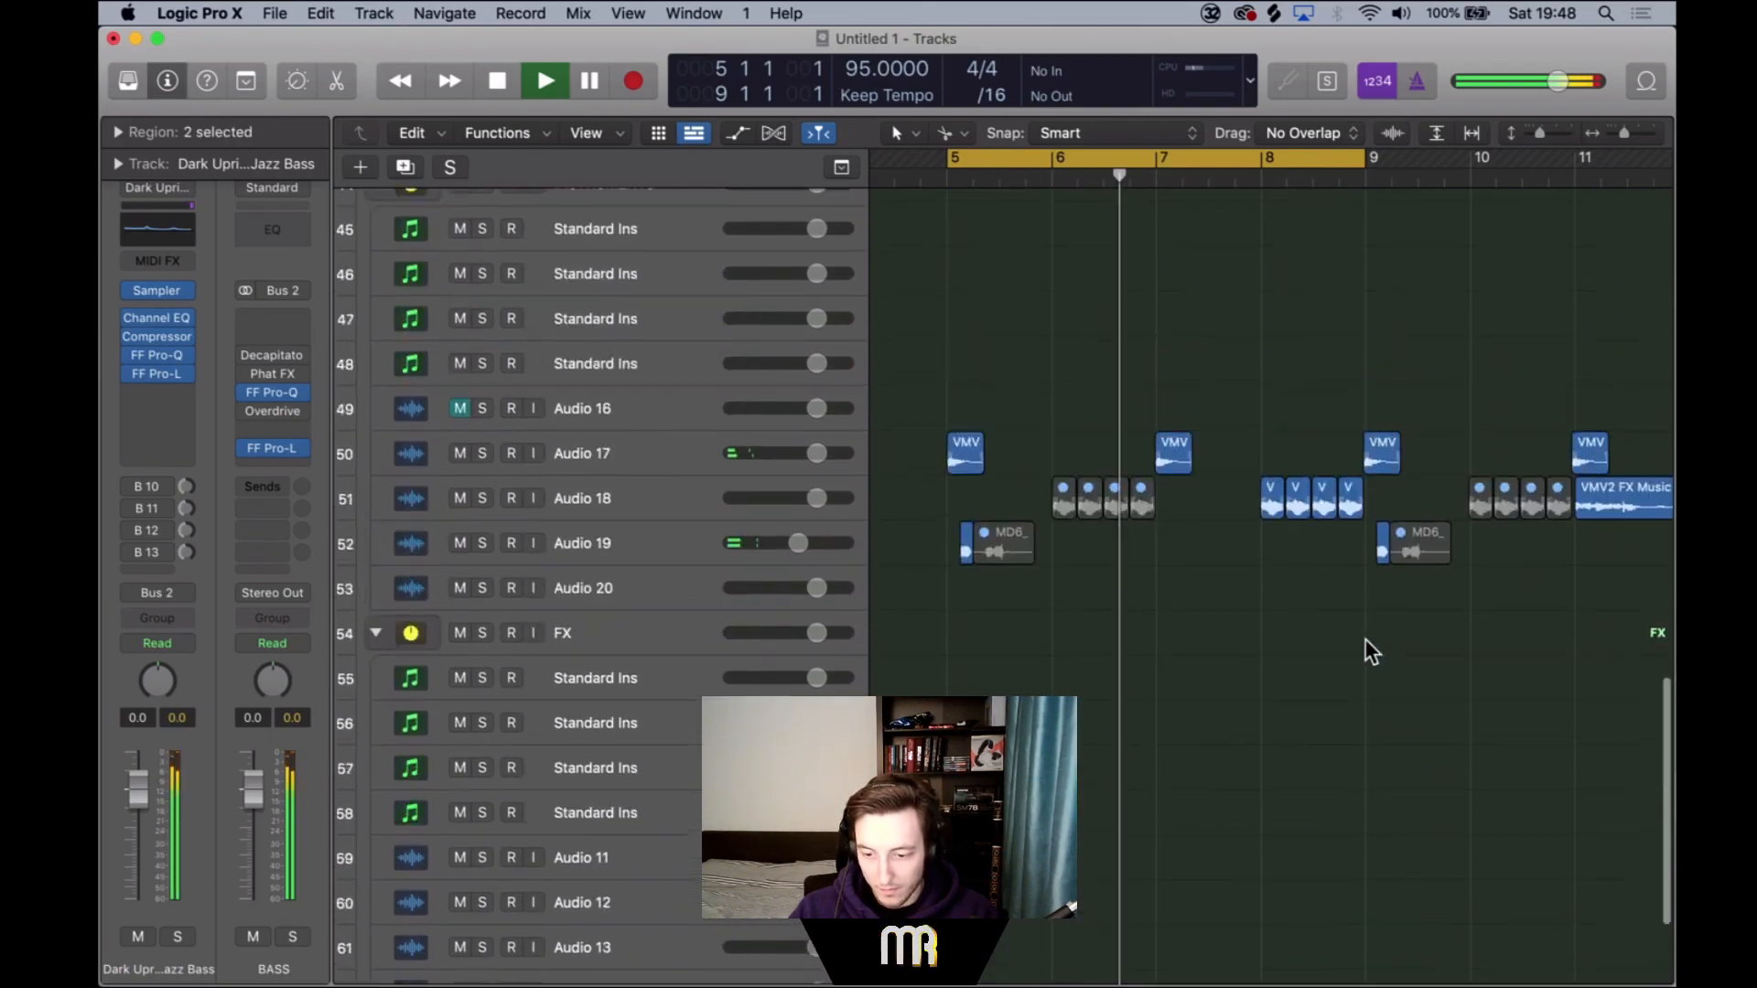
scroll(1272, 432, up, 8)
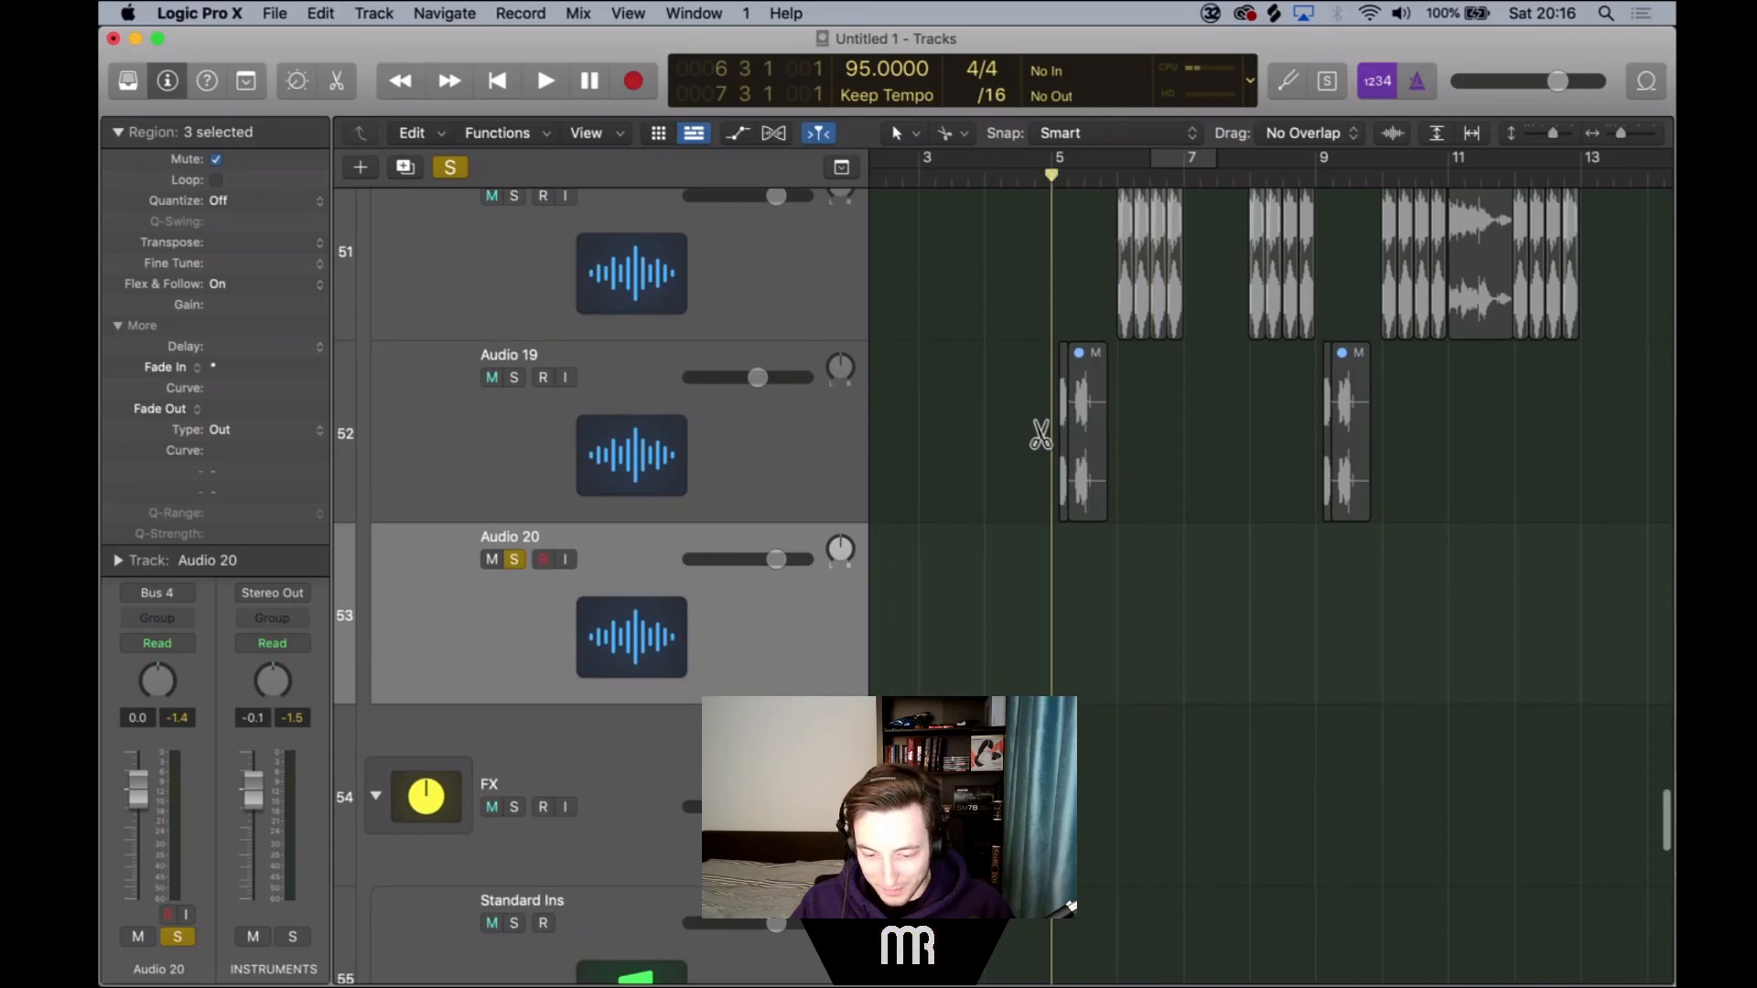
key(super+Tab)
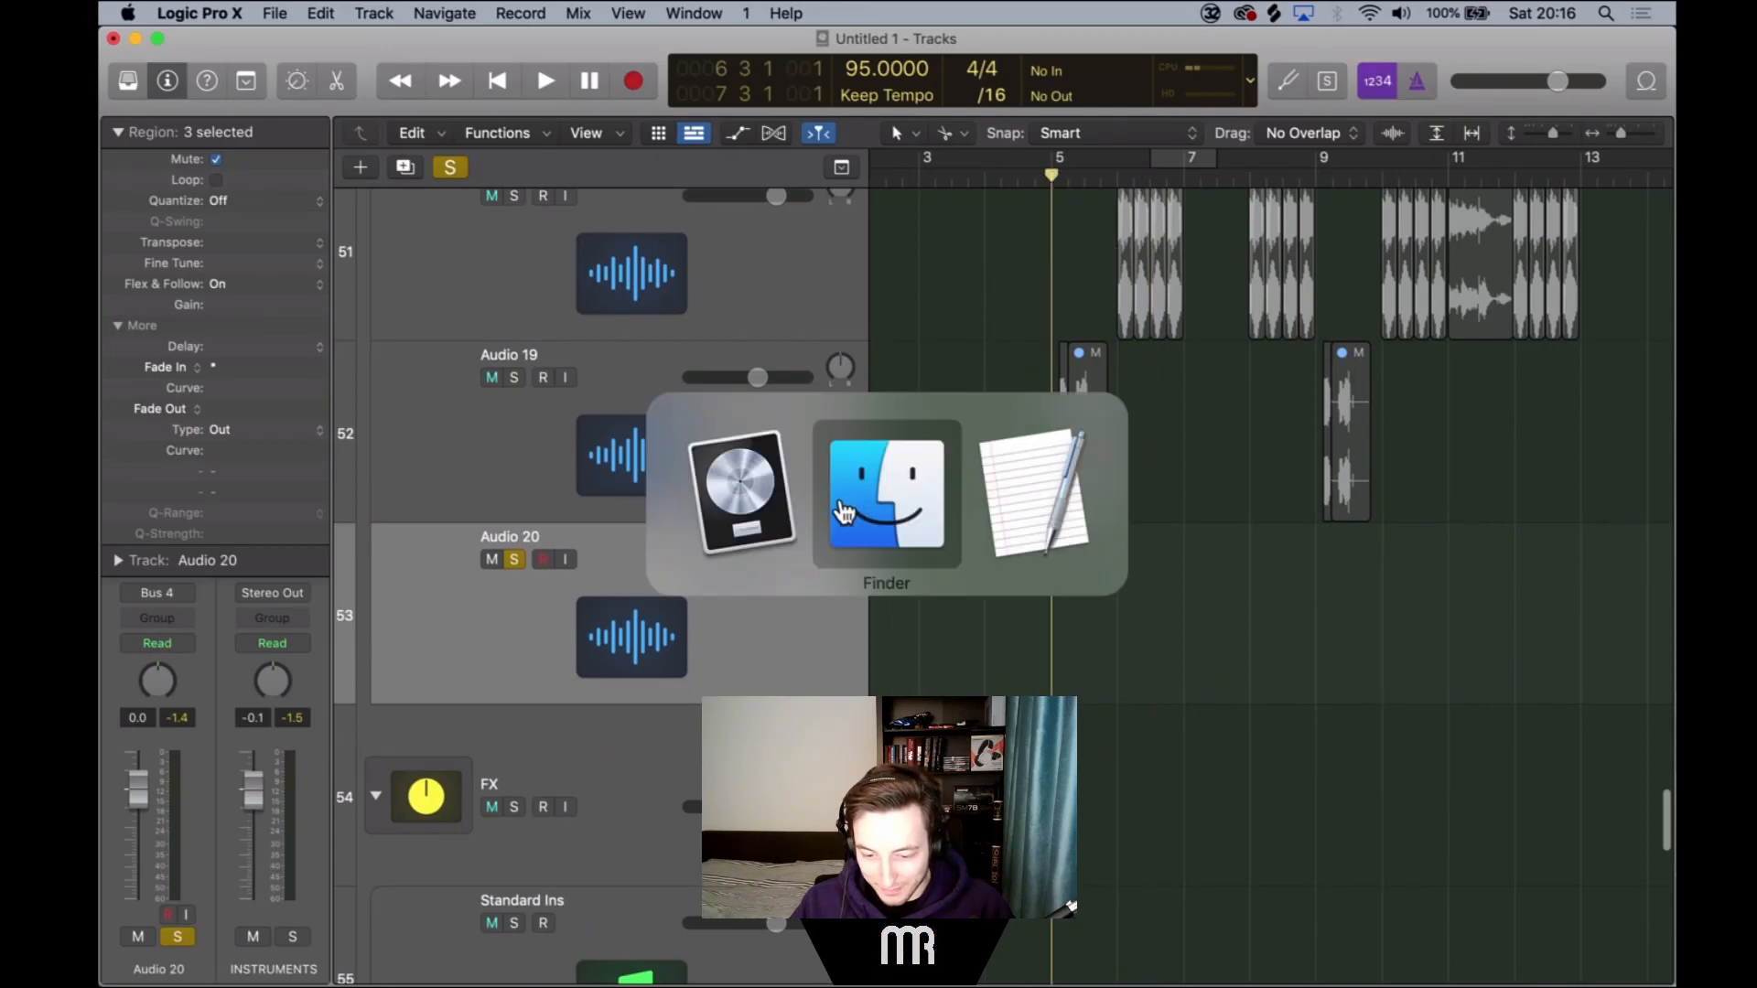
key(space)
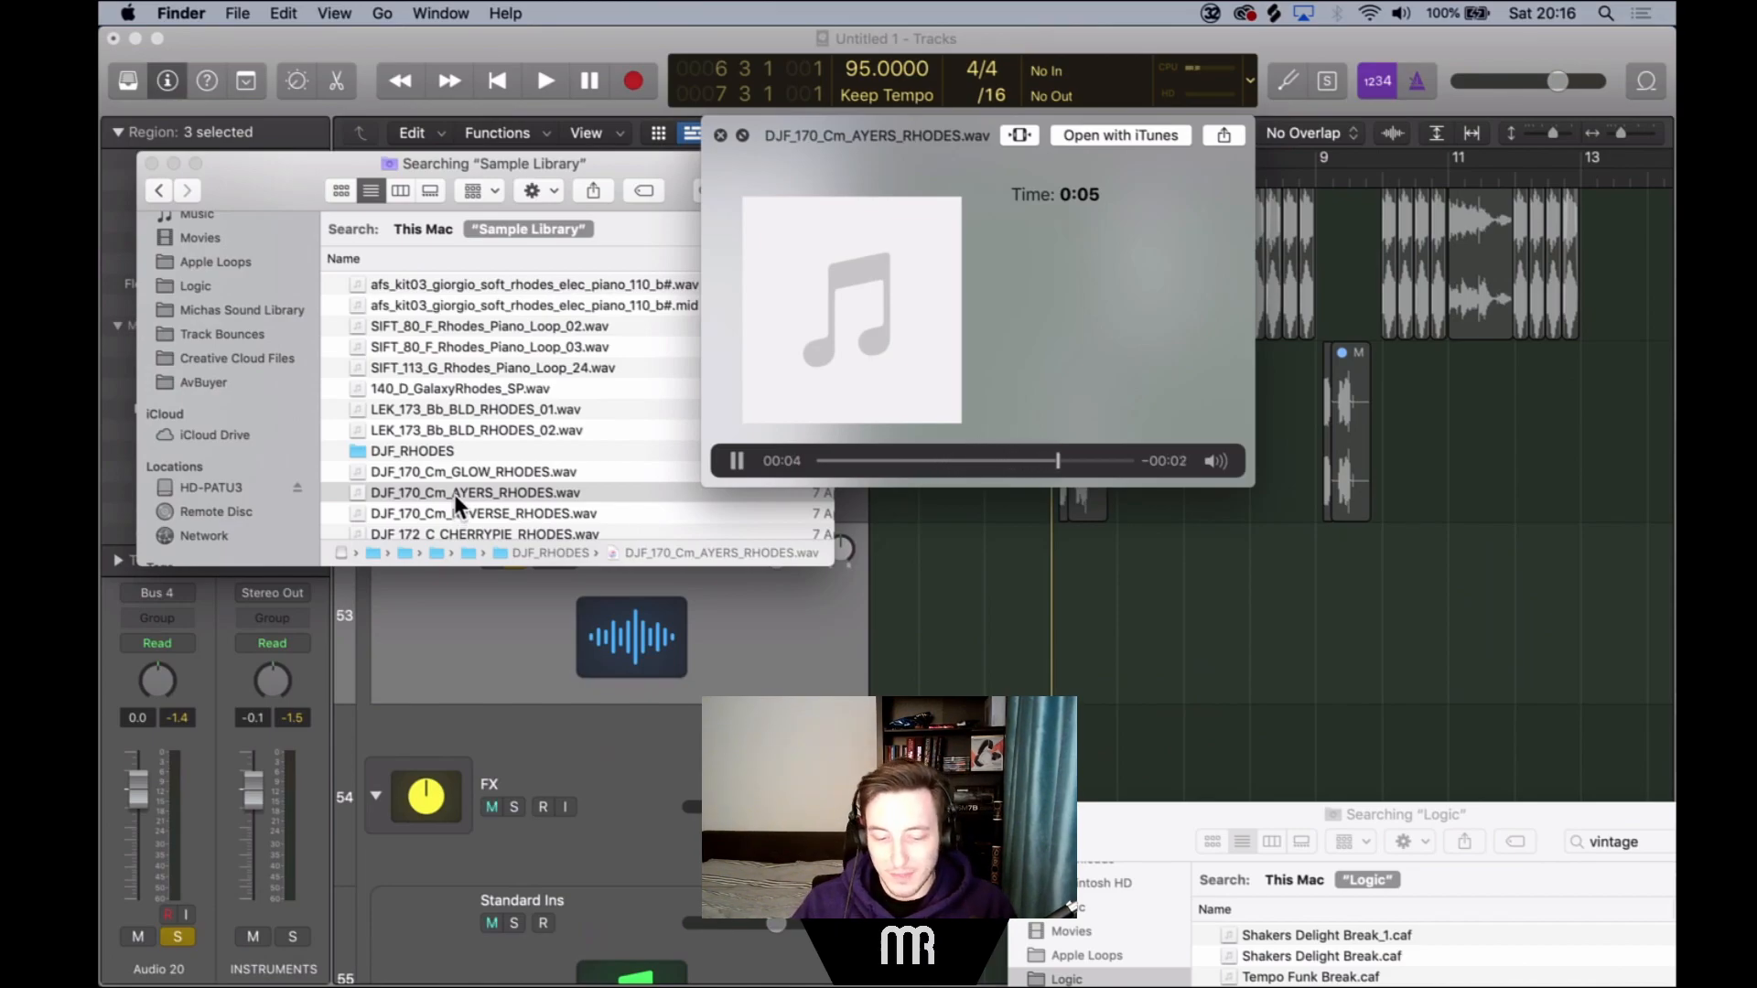
key(space)
drag(457, 495, 1046, 650)
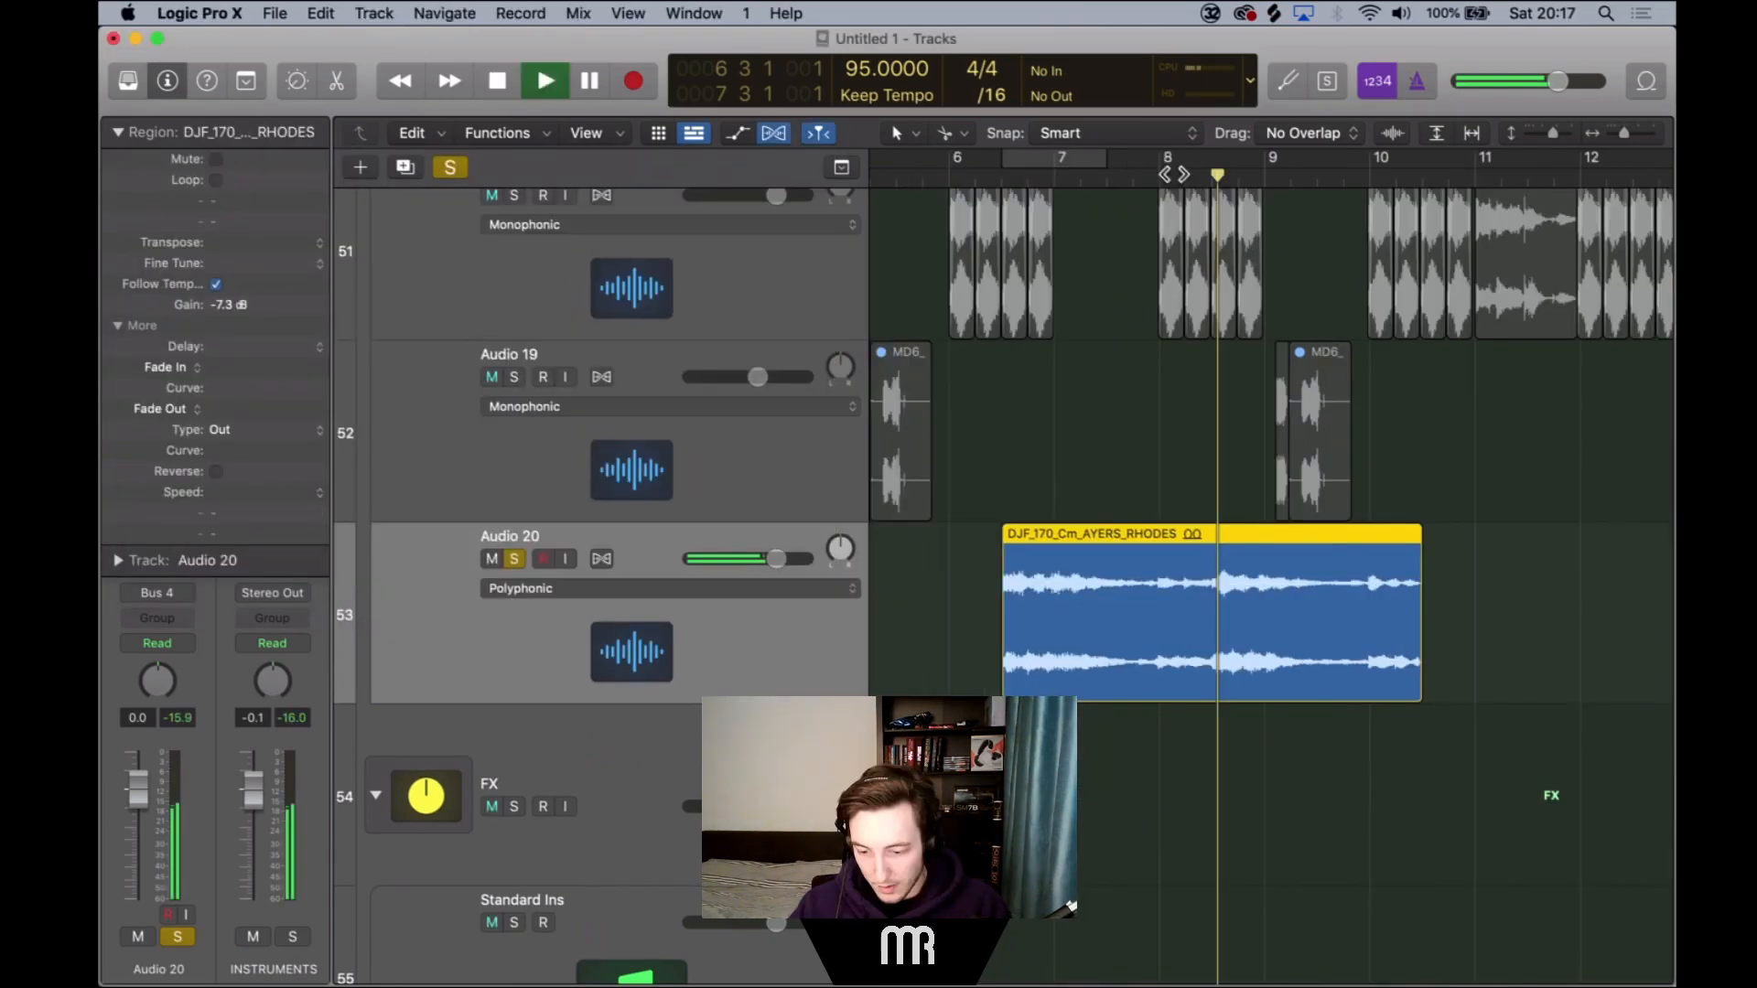
Audition the Rhodes sample on Audio 20 from the middle of bar 8 and split it at bar 8 beat 3.
key(super+Right)
key(super+Right)
key(super+Right)
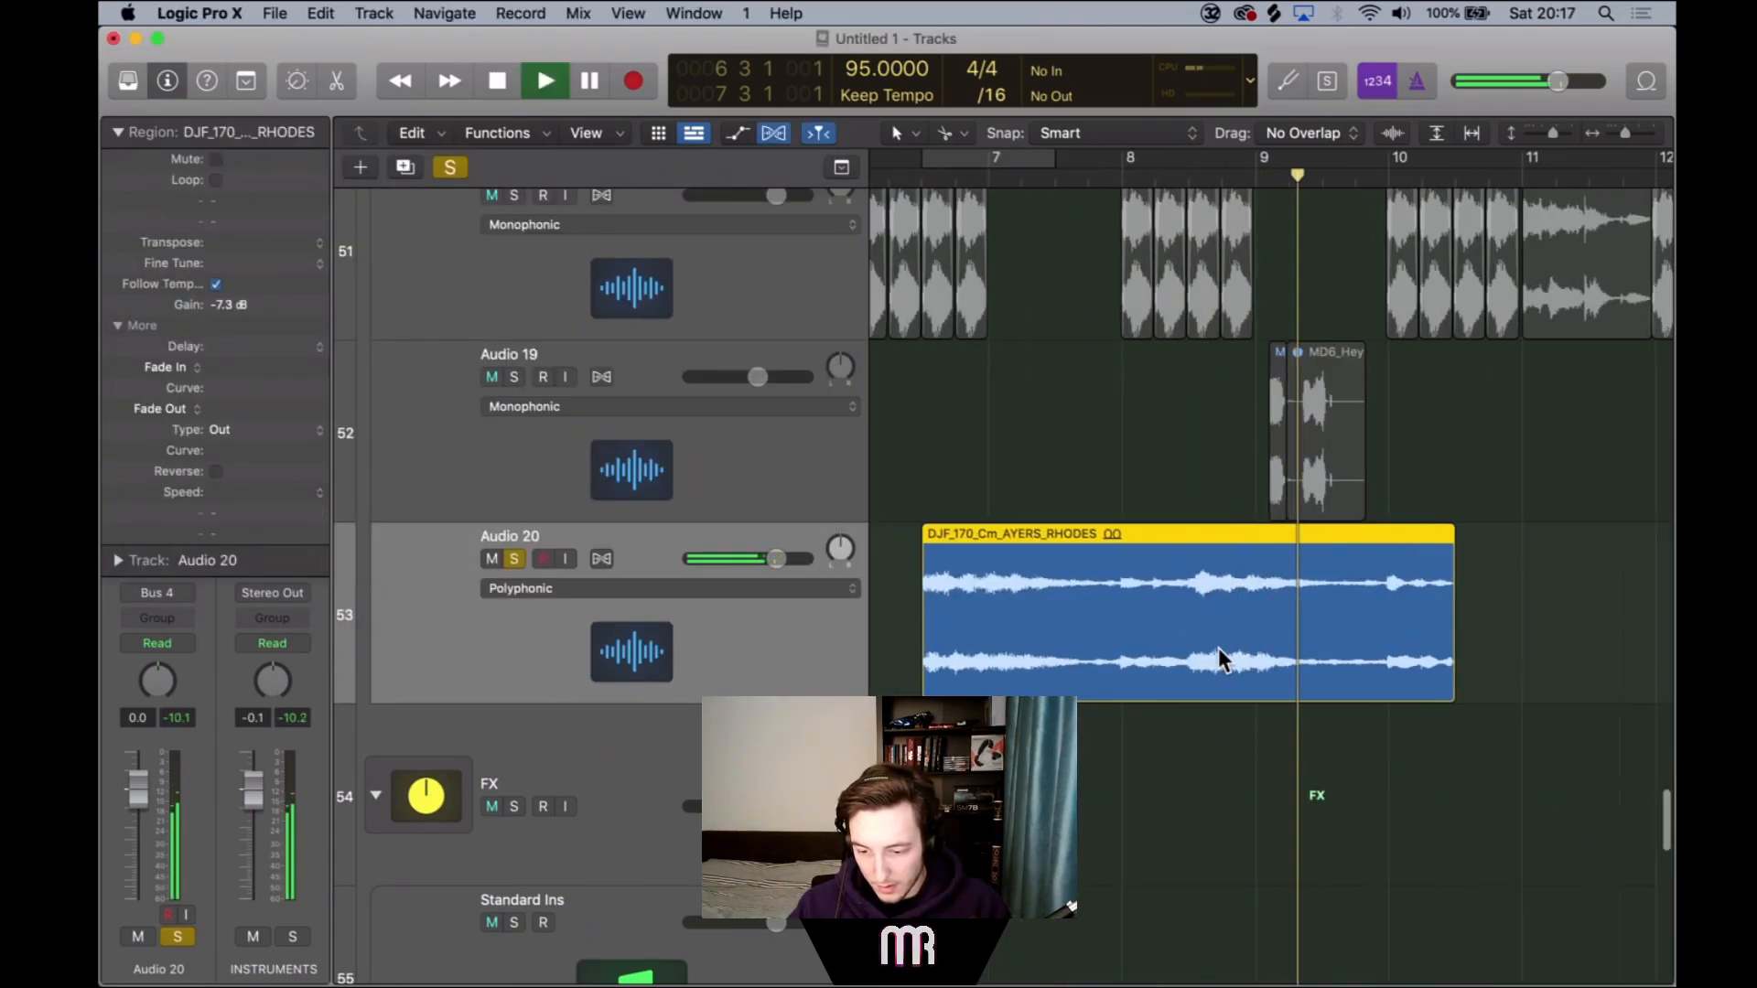
click(1144, 173)
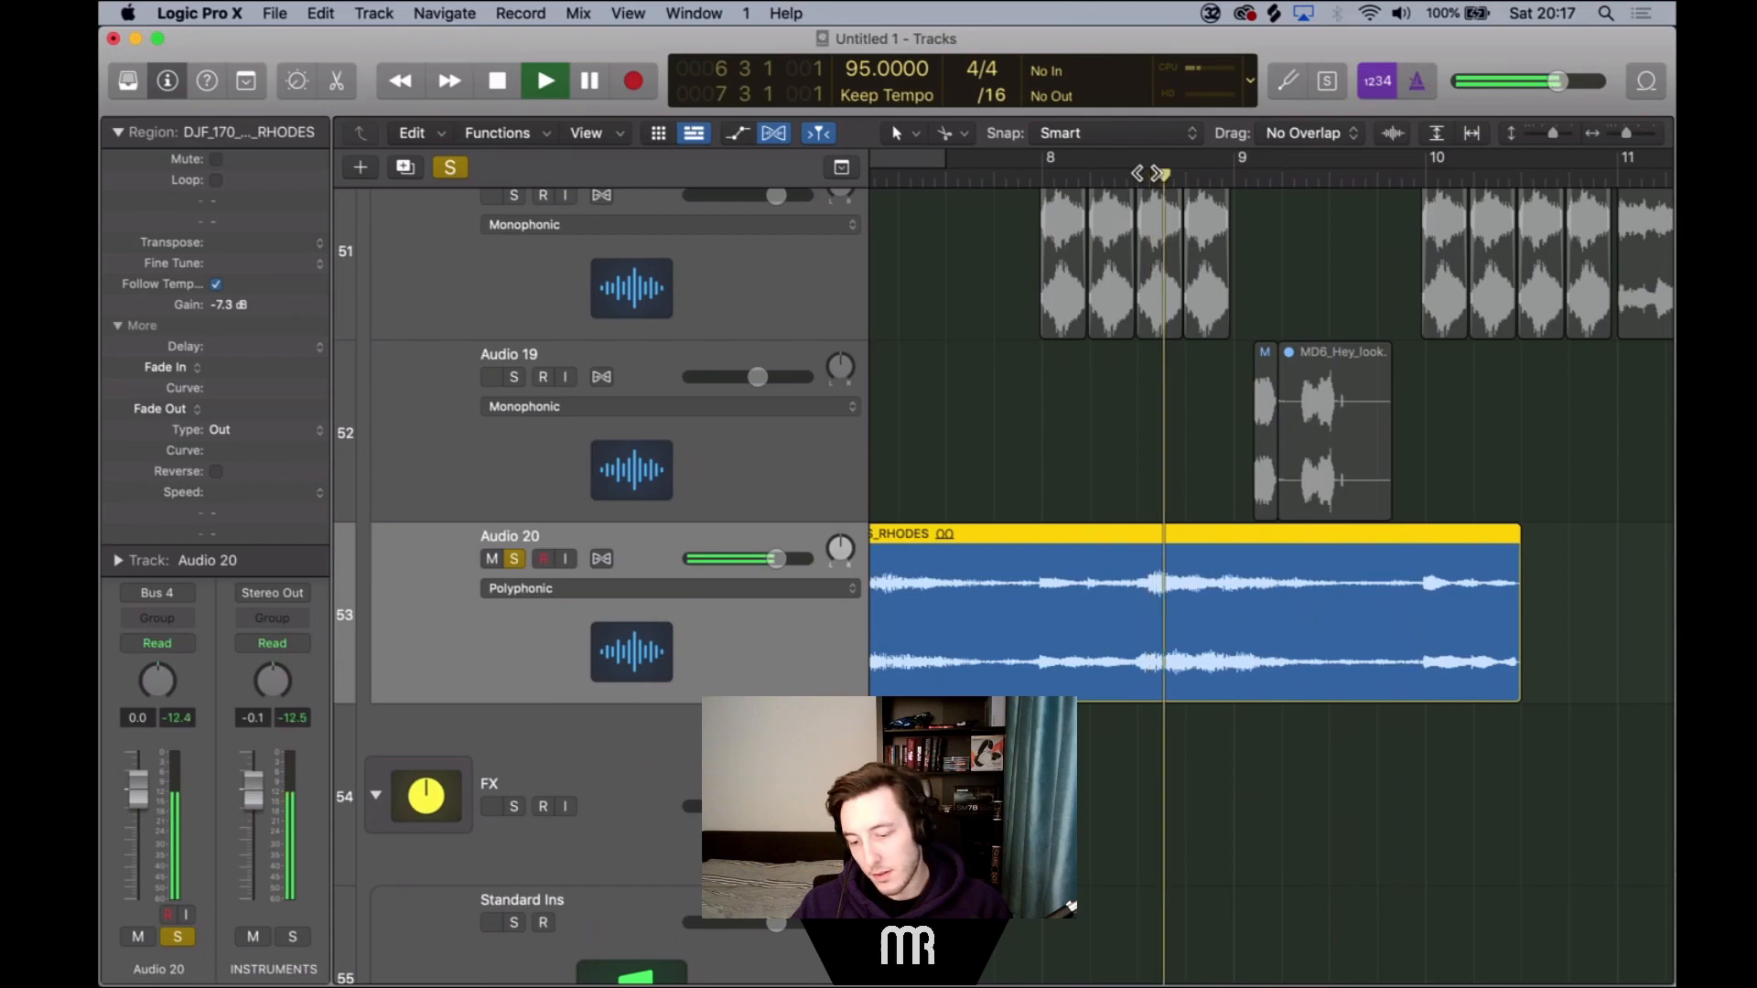
click(1151, 173)
click(1140, 173)
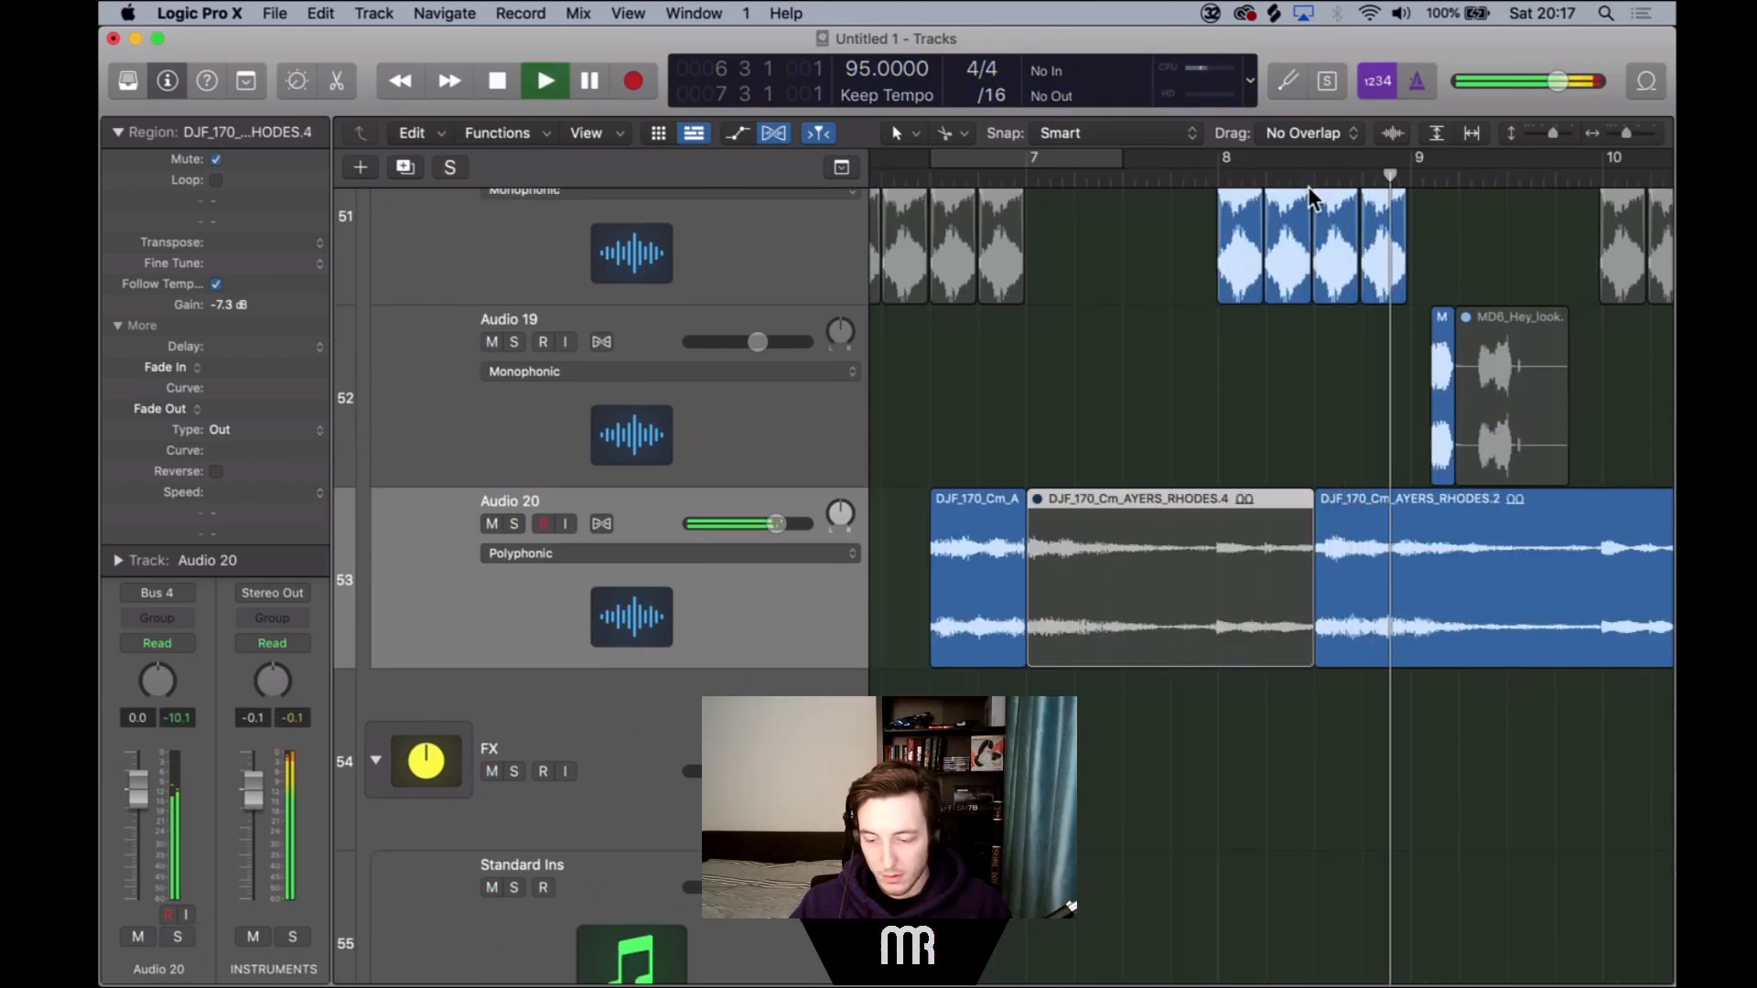
Move the second Rhodes chop from bar 8 beat 3 to bar 6 beat 3 on Audio 20 and play it.
key(space)
scroll(1239, 376, down, 3)
scroll(1239, 376, left, 1)
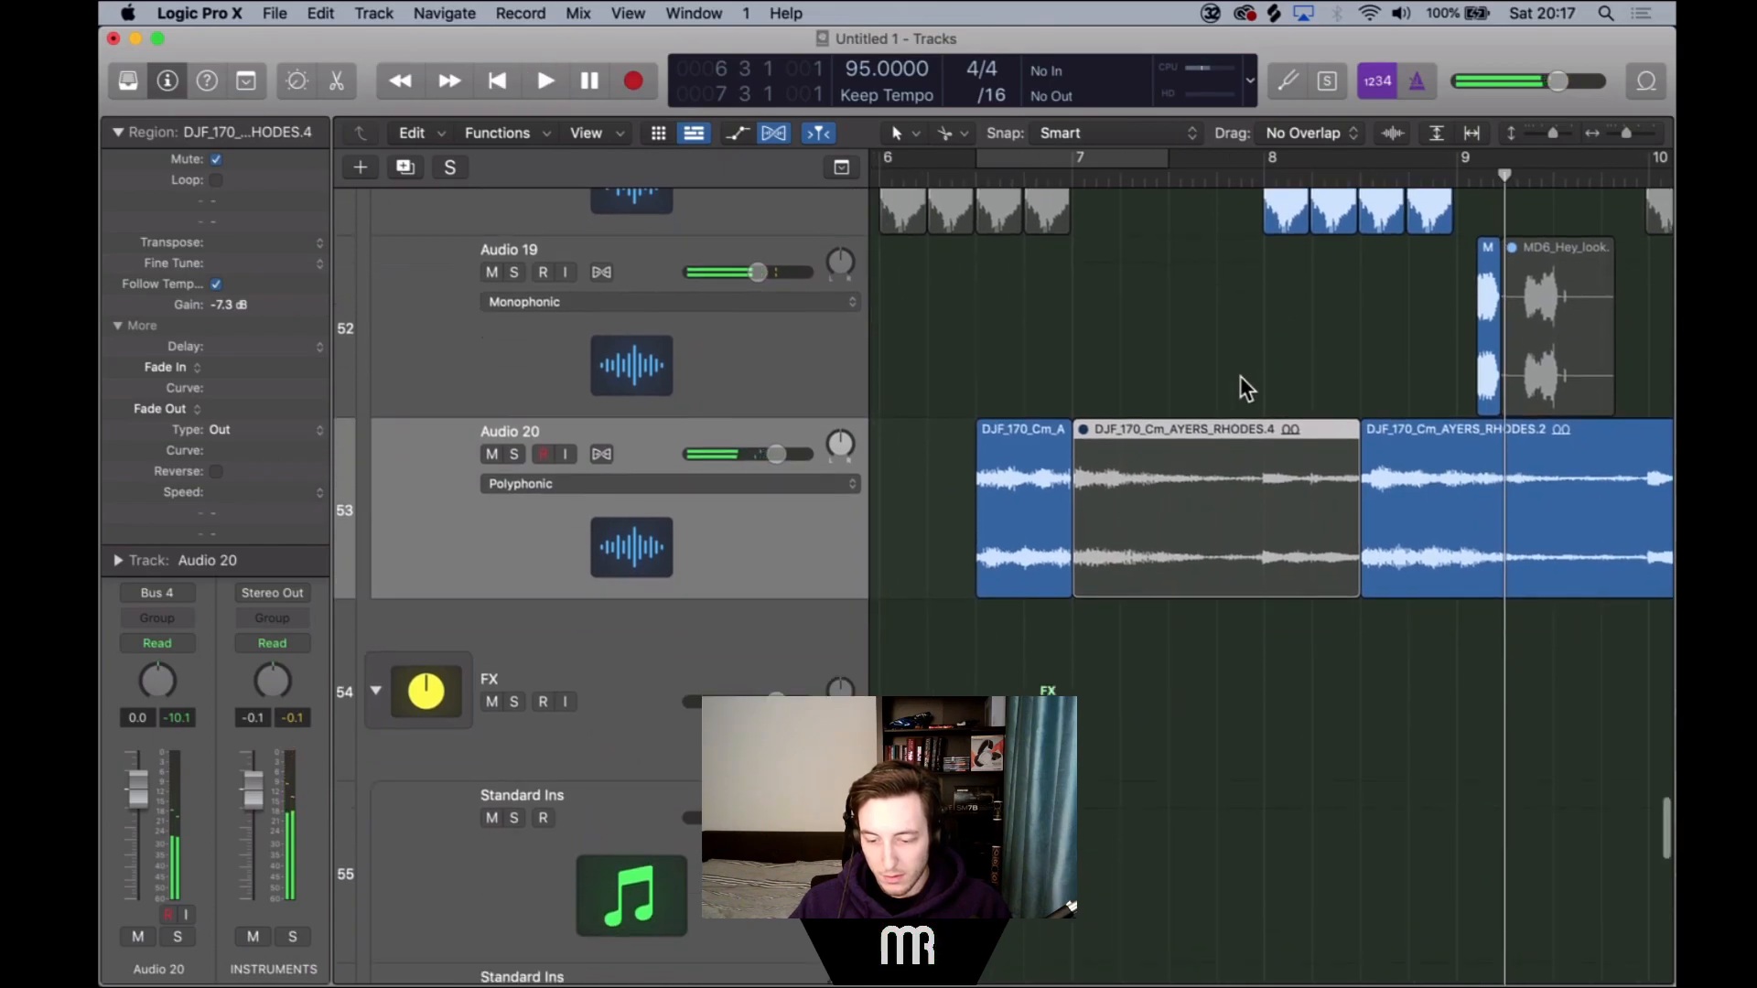
drag(1388, 415, 1047, 510)
key(shift+space)
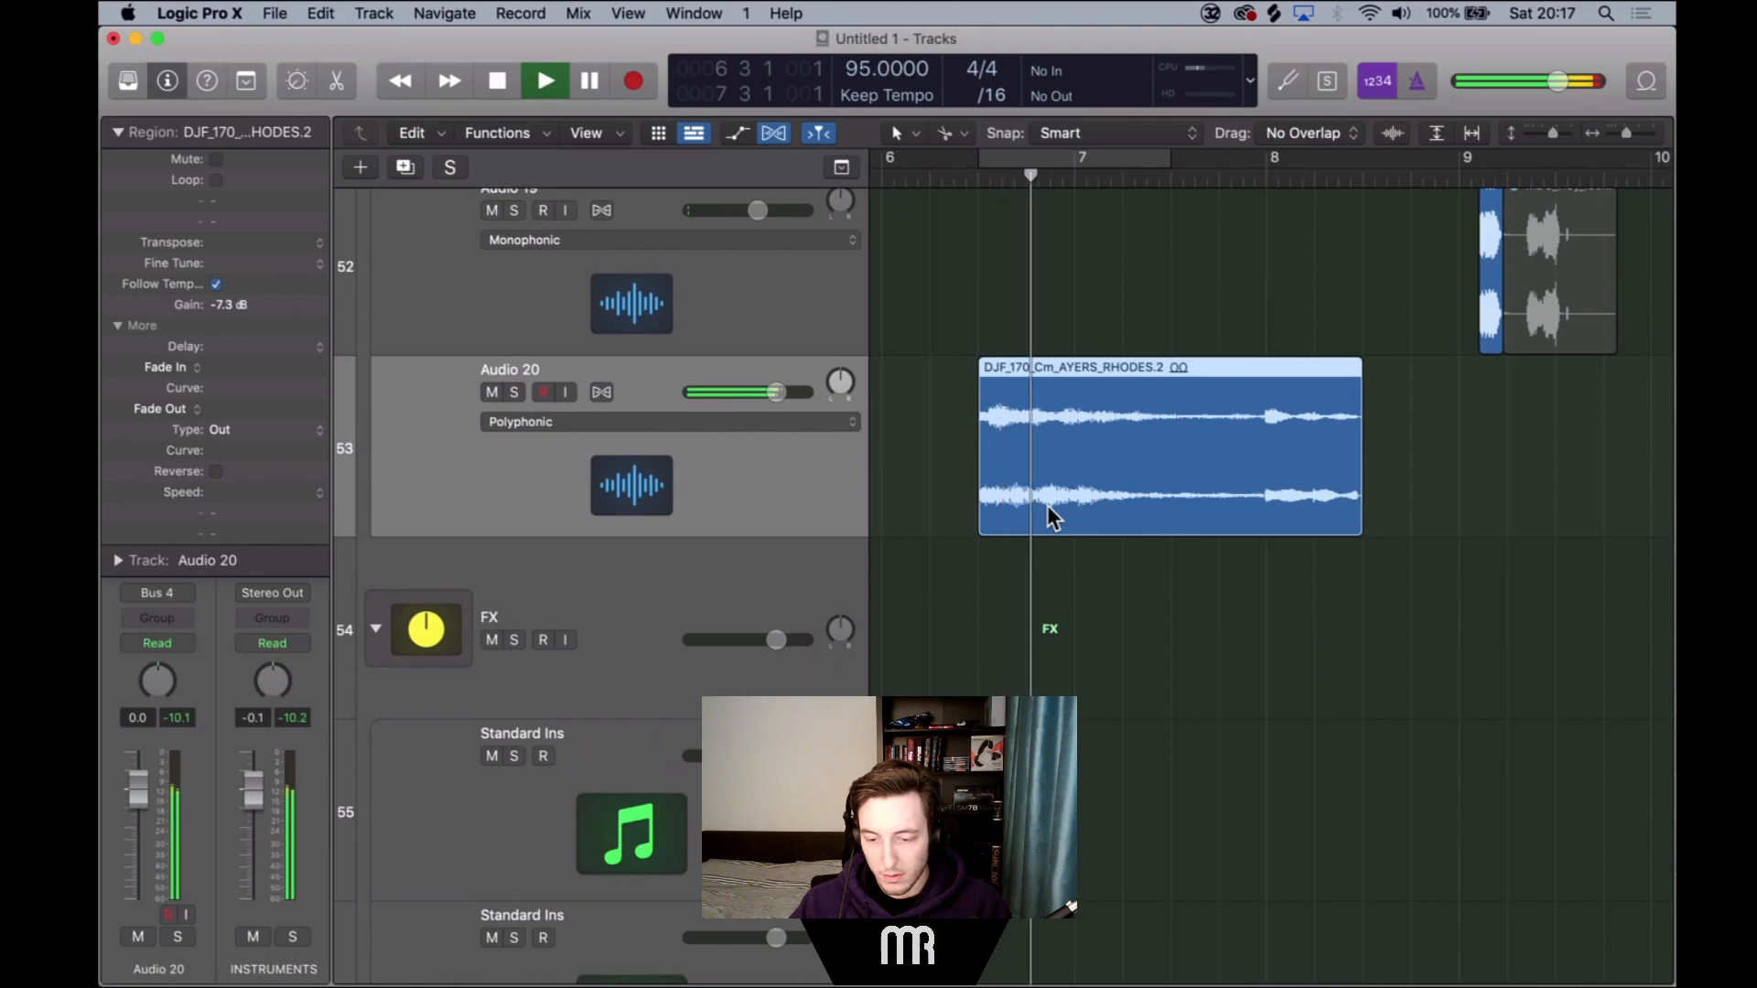
Split the moved Rhodes chop at bar 7, mute the remainder and play the result.
key(space)
click(1072, 395)
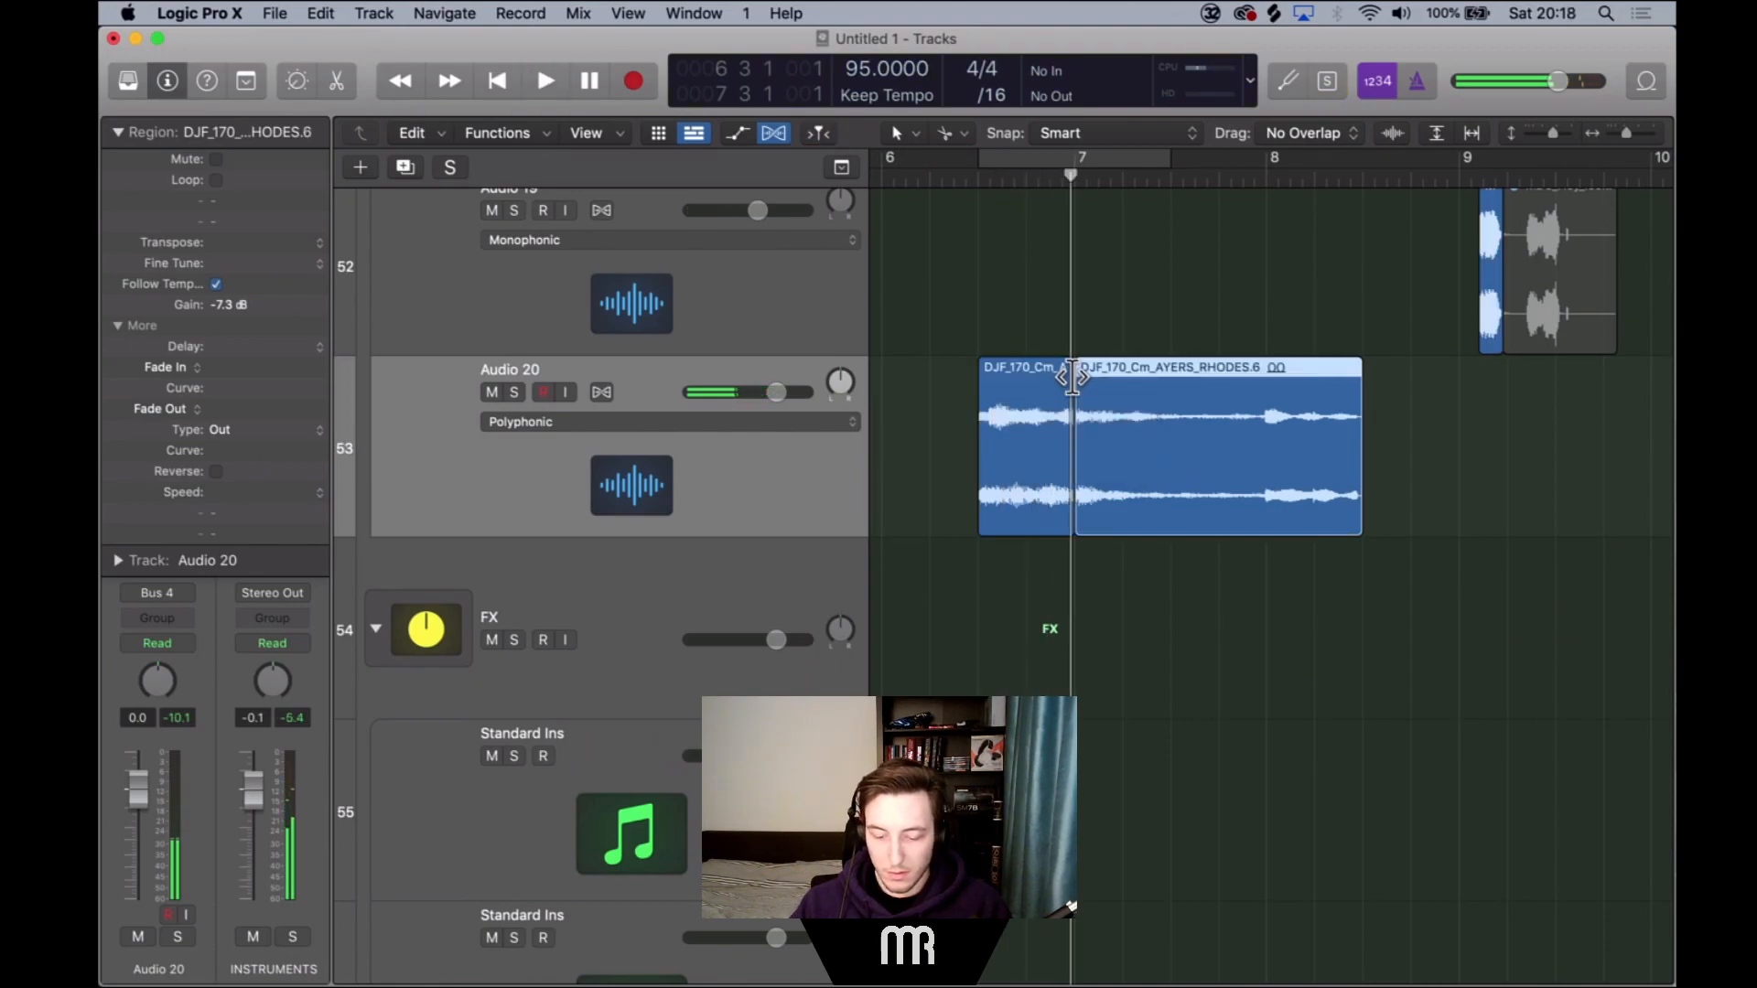
key(ctrl+m)
key(space)
click(974, 188)
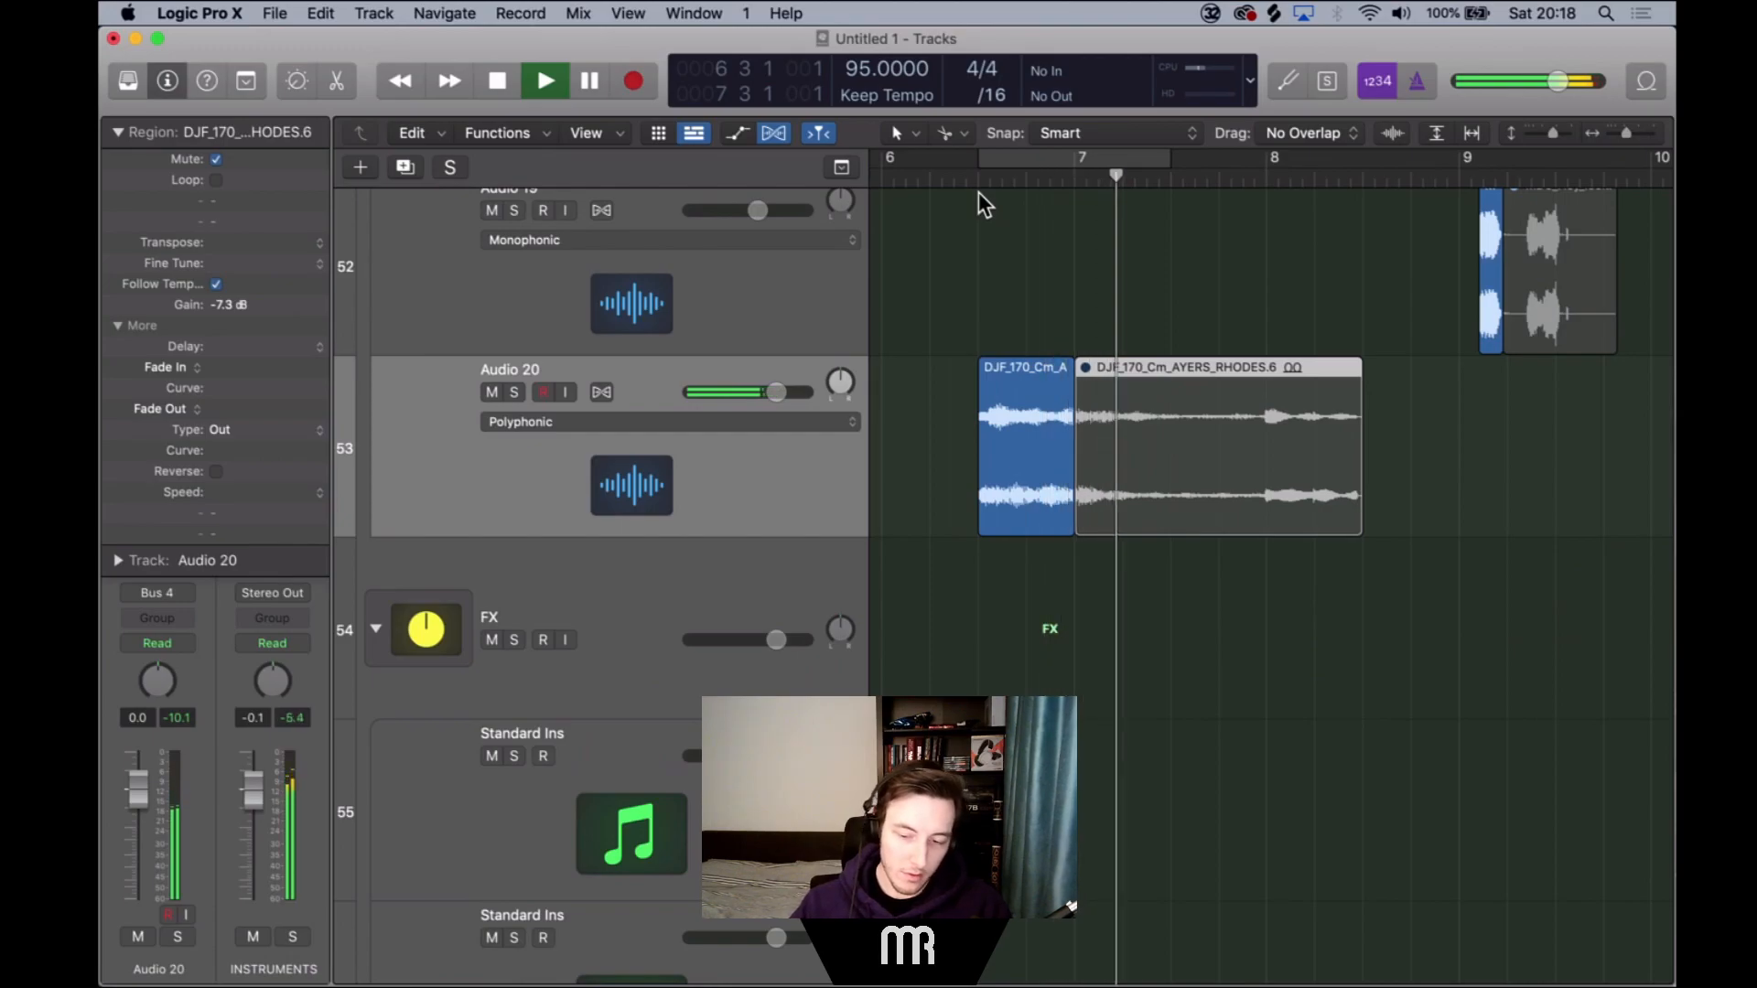
Play the arrangement around bars 5 to 7 to check the Rhodes chop against the other samples.
scroll(979, 192, left, 5)
scroll(979, 192, down, 2)
scroll(979, 192, right, 3)
scroll(980, 192, up, 1)
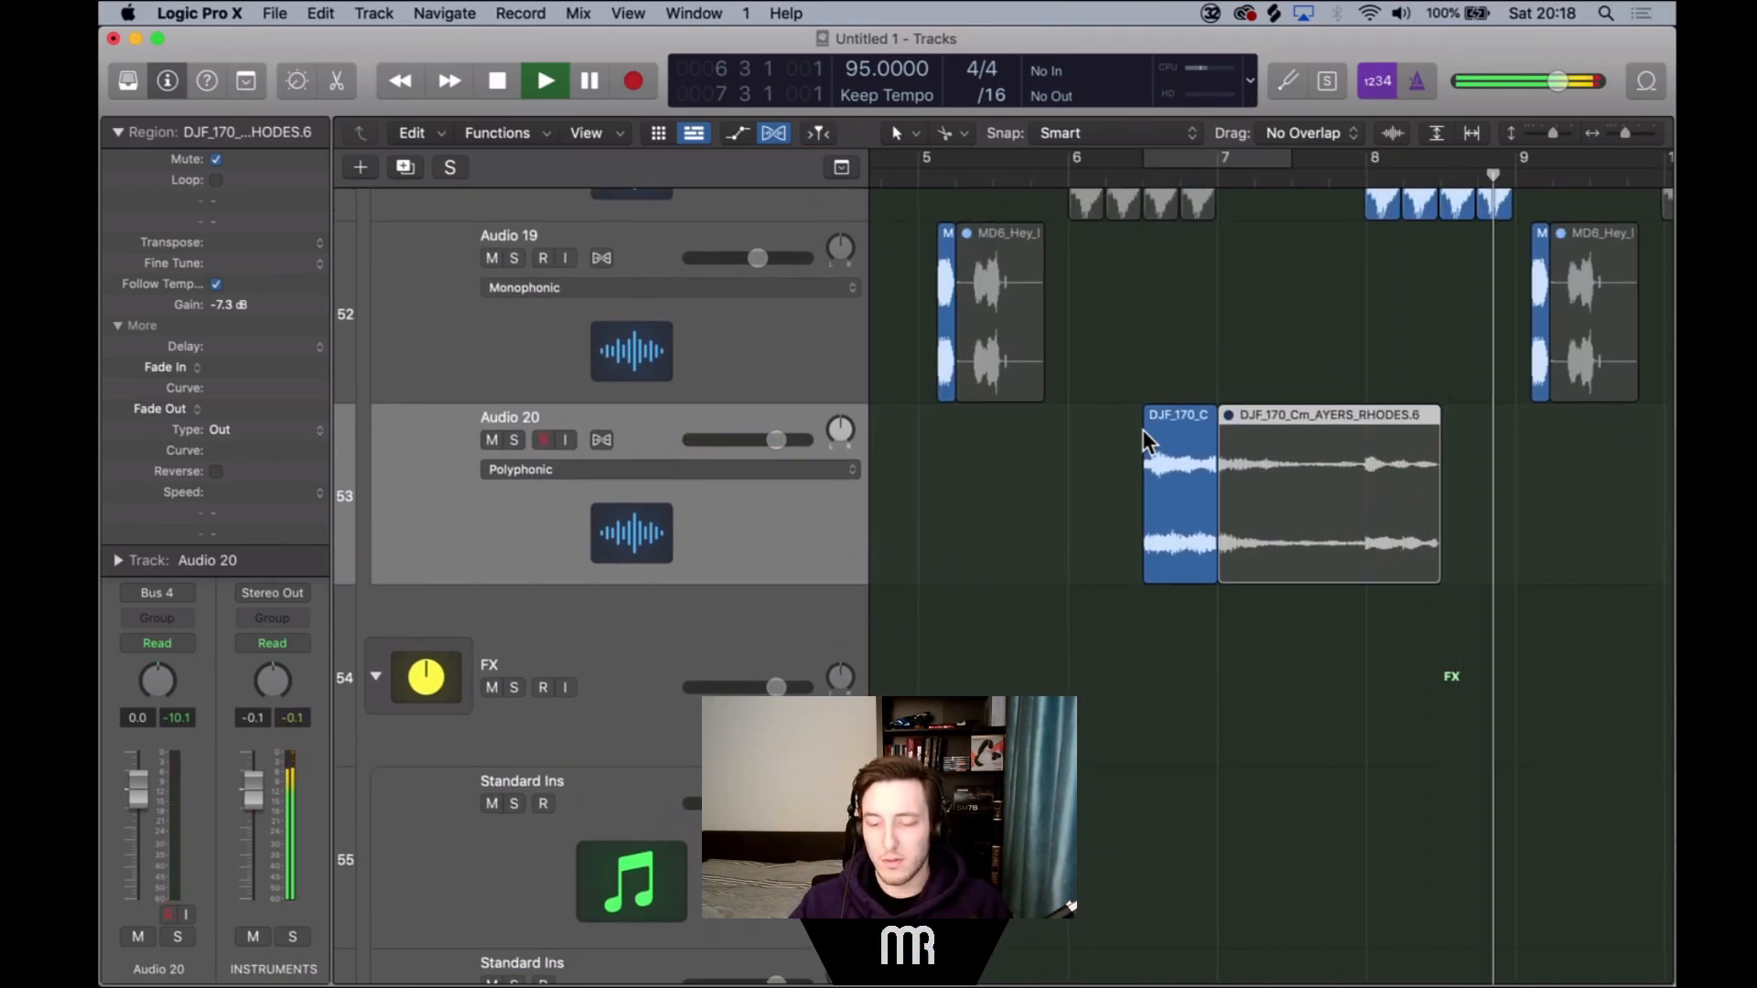
scroll(1142, 430, up, 2)
scroll(1142, 430, down, 2)
key(space)
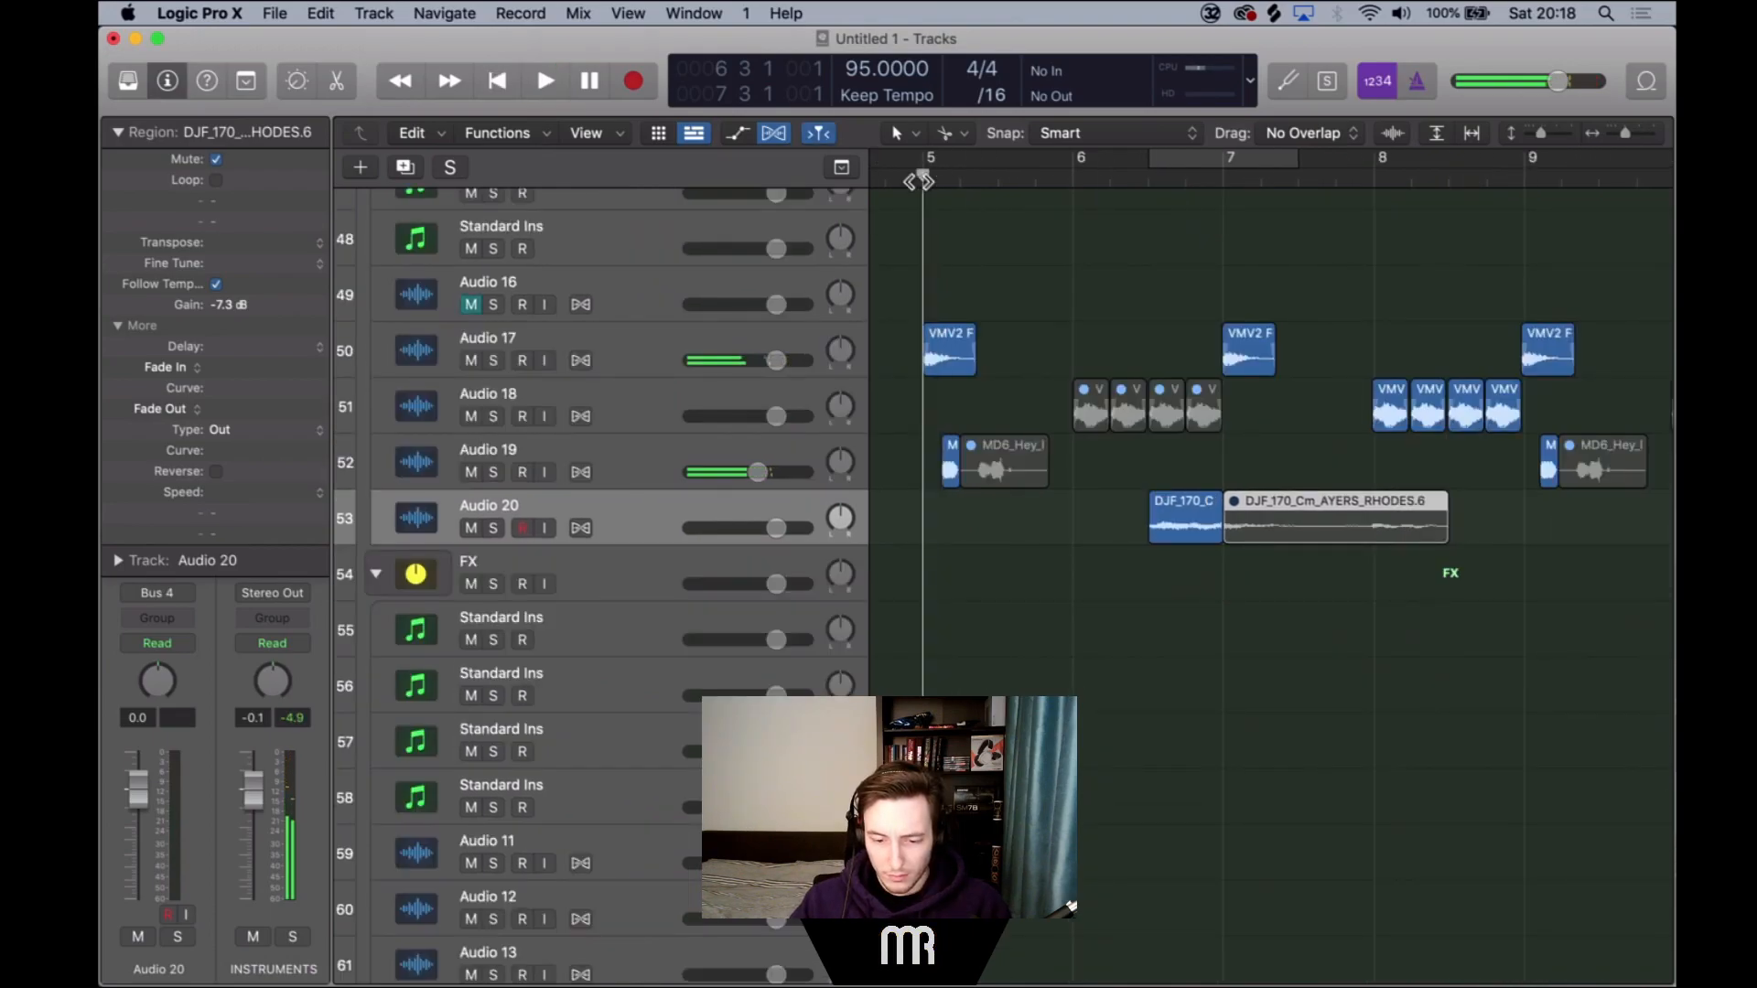
click(1137, 178)
key(space)
click(1133, 177)
click(1078, 174)
key(space)
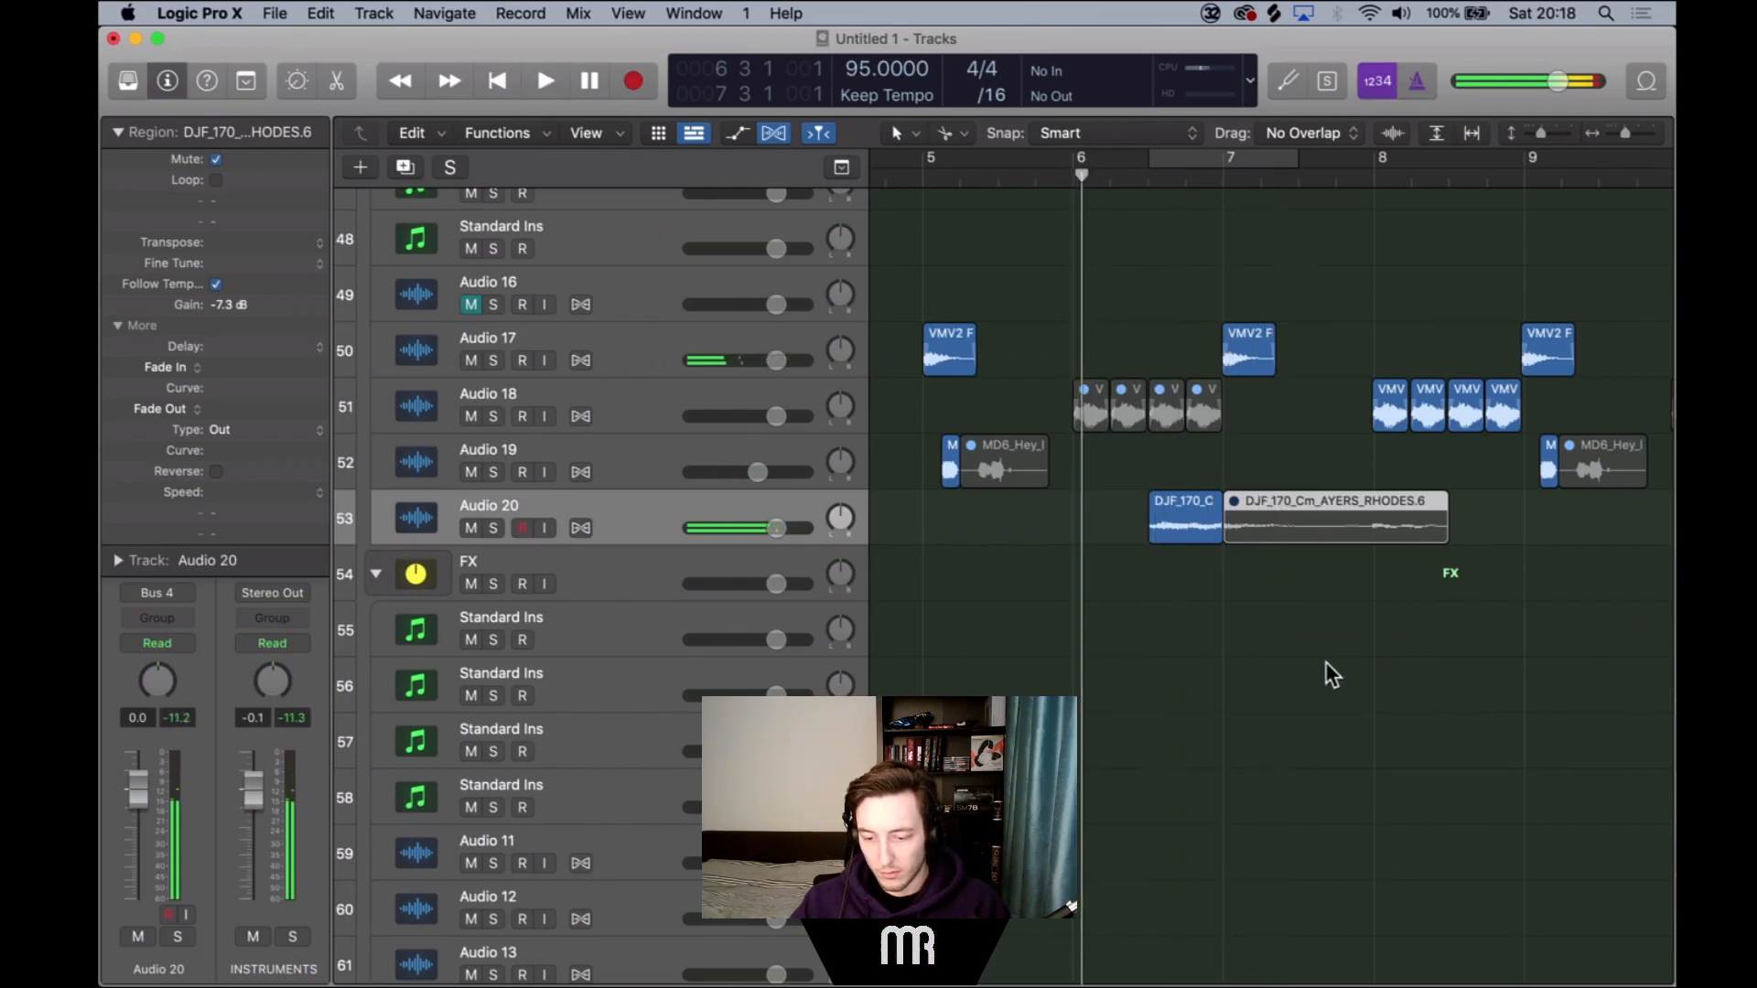
Move both Rhodes regions on Audio 20 half a beat later.
key(super+Right)
key(super+Right)
drag(1066, 533, 1141, 529)
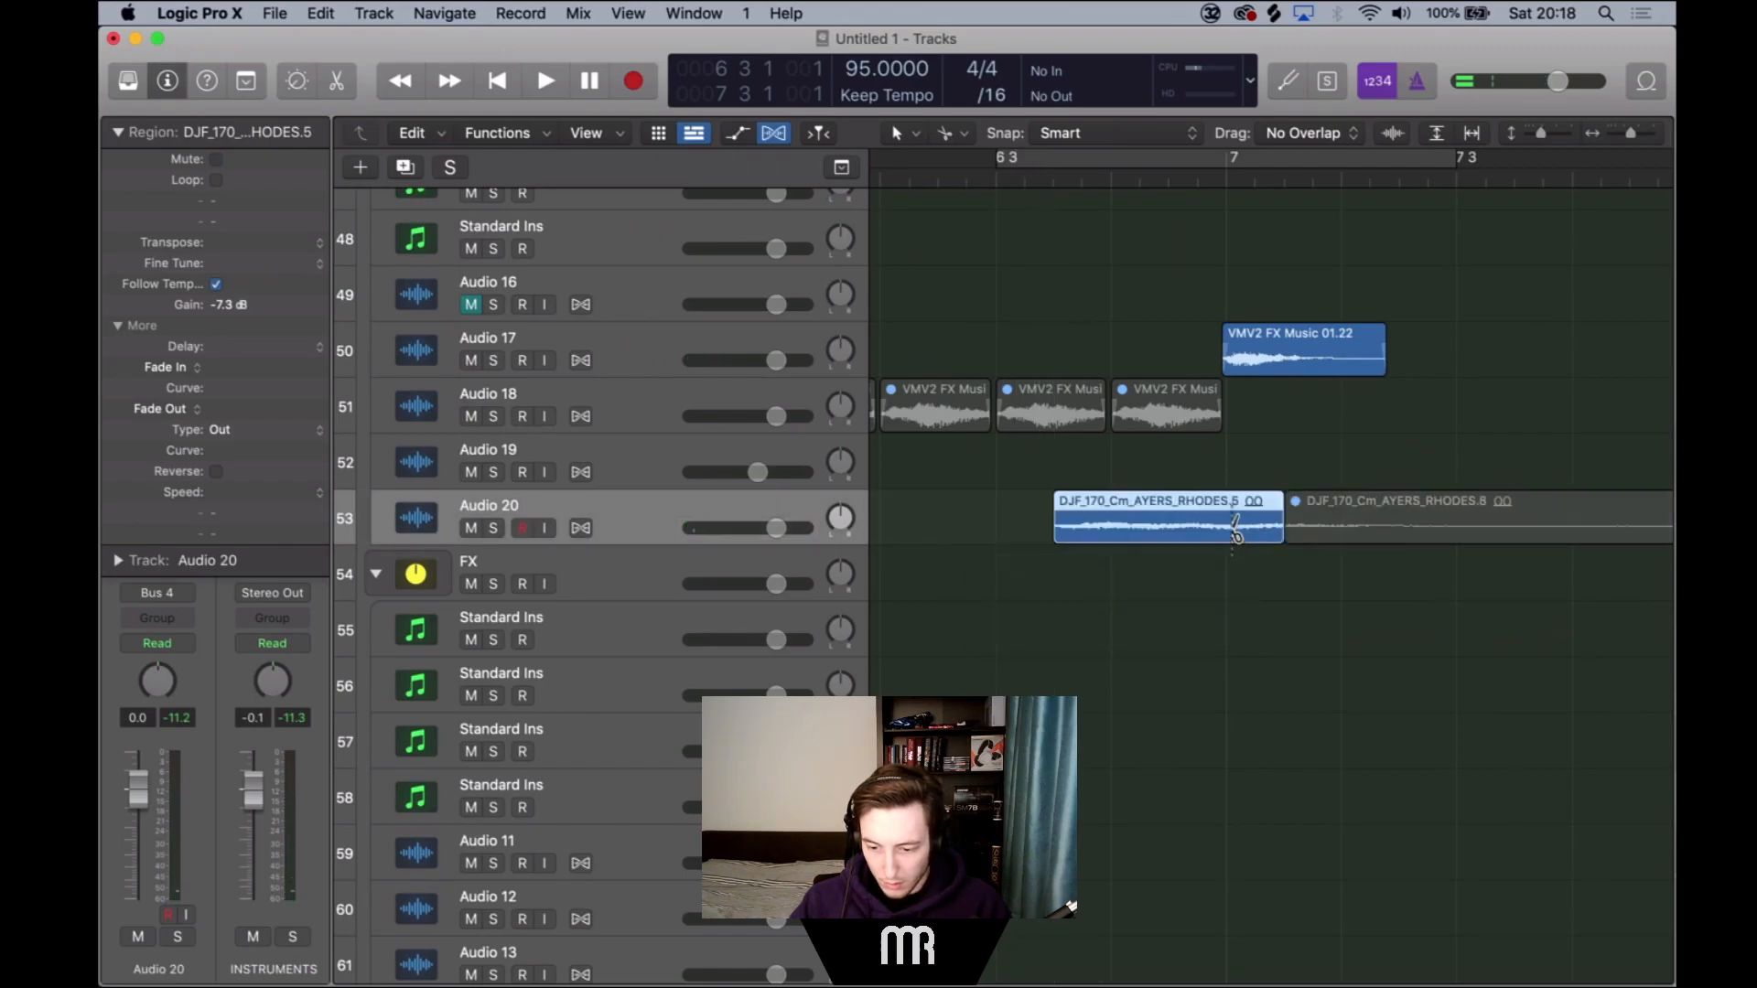
Mute the part of the shifted Rhodes chop that overhangs bar 7 and play the transition into bar 7.
key(ctrl+m)
key(space)
key(super+Left)
key(super+Left)
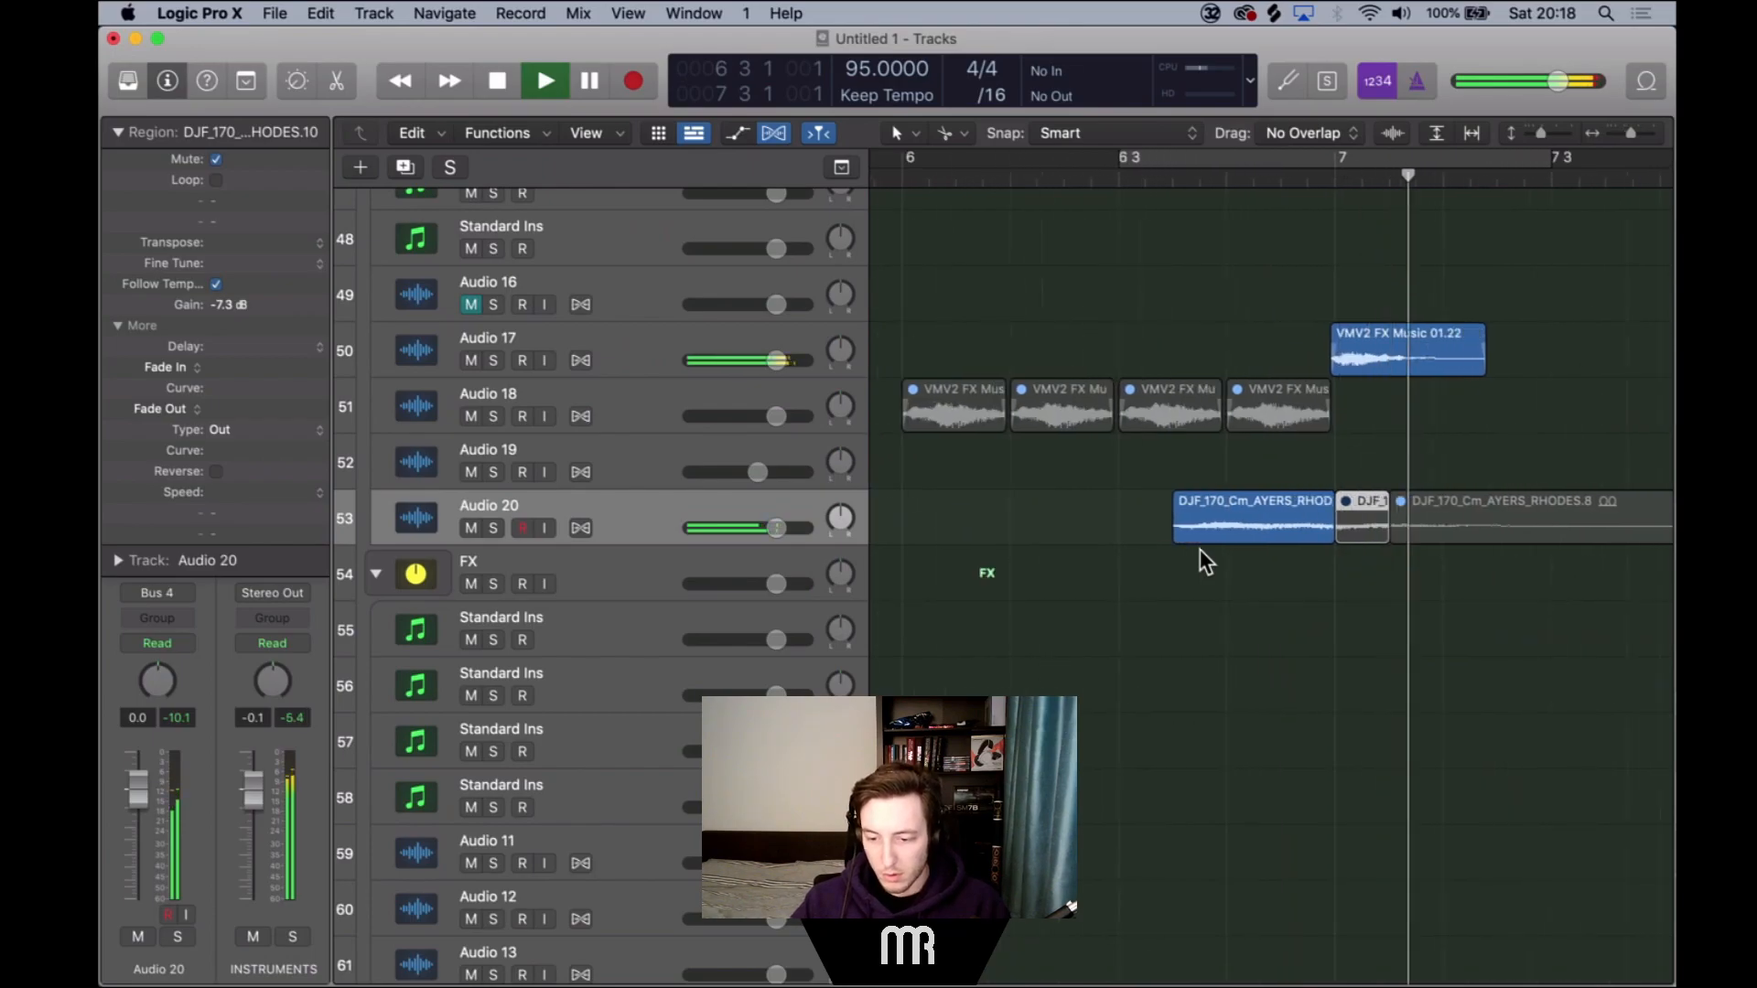
Split the DRUMS folder region at bar 5.
key(super+Left)
key(super+Left)
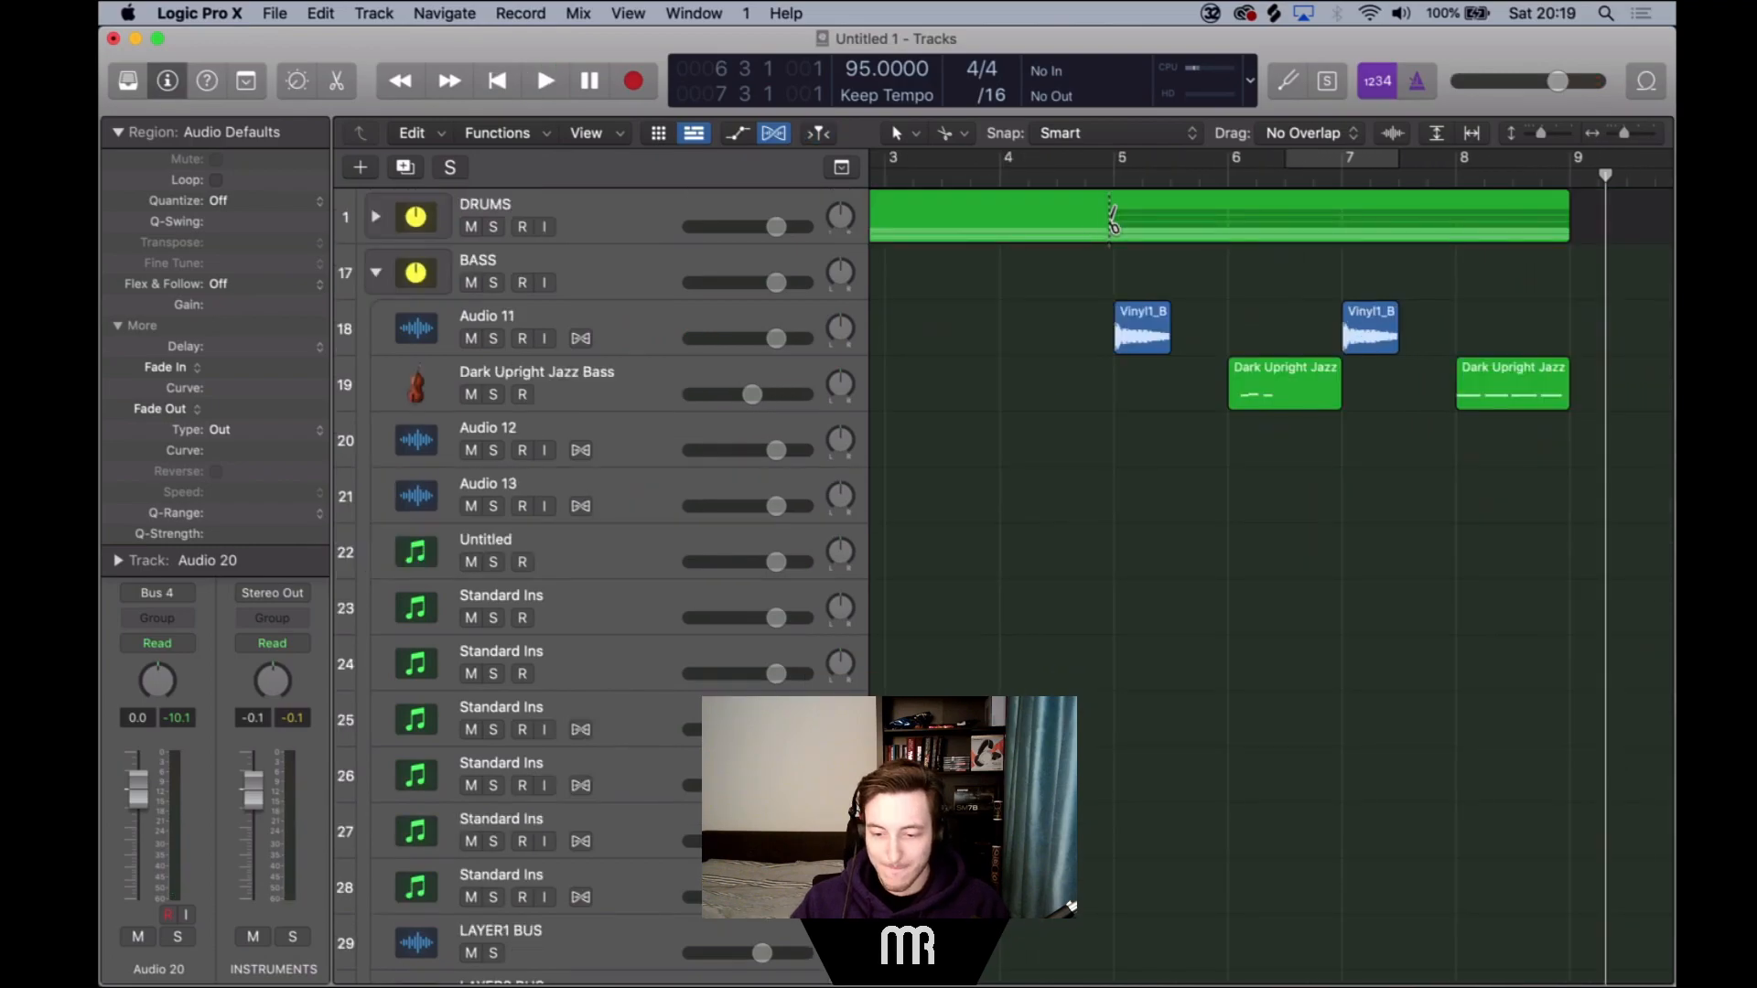
click(1113, 220)
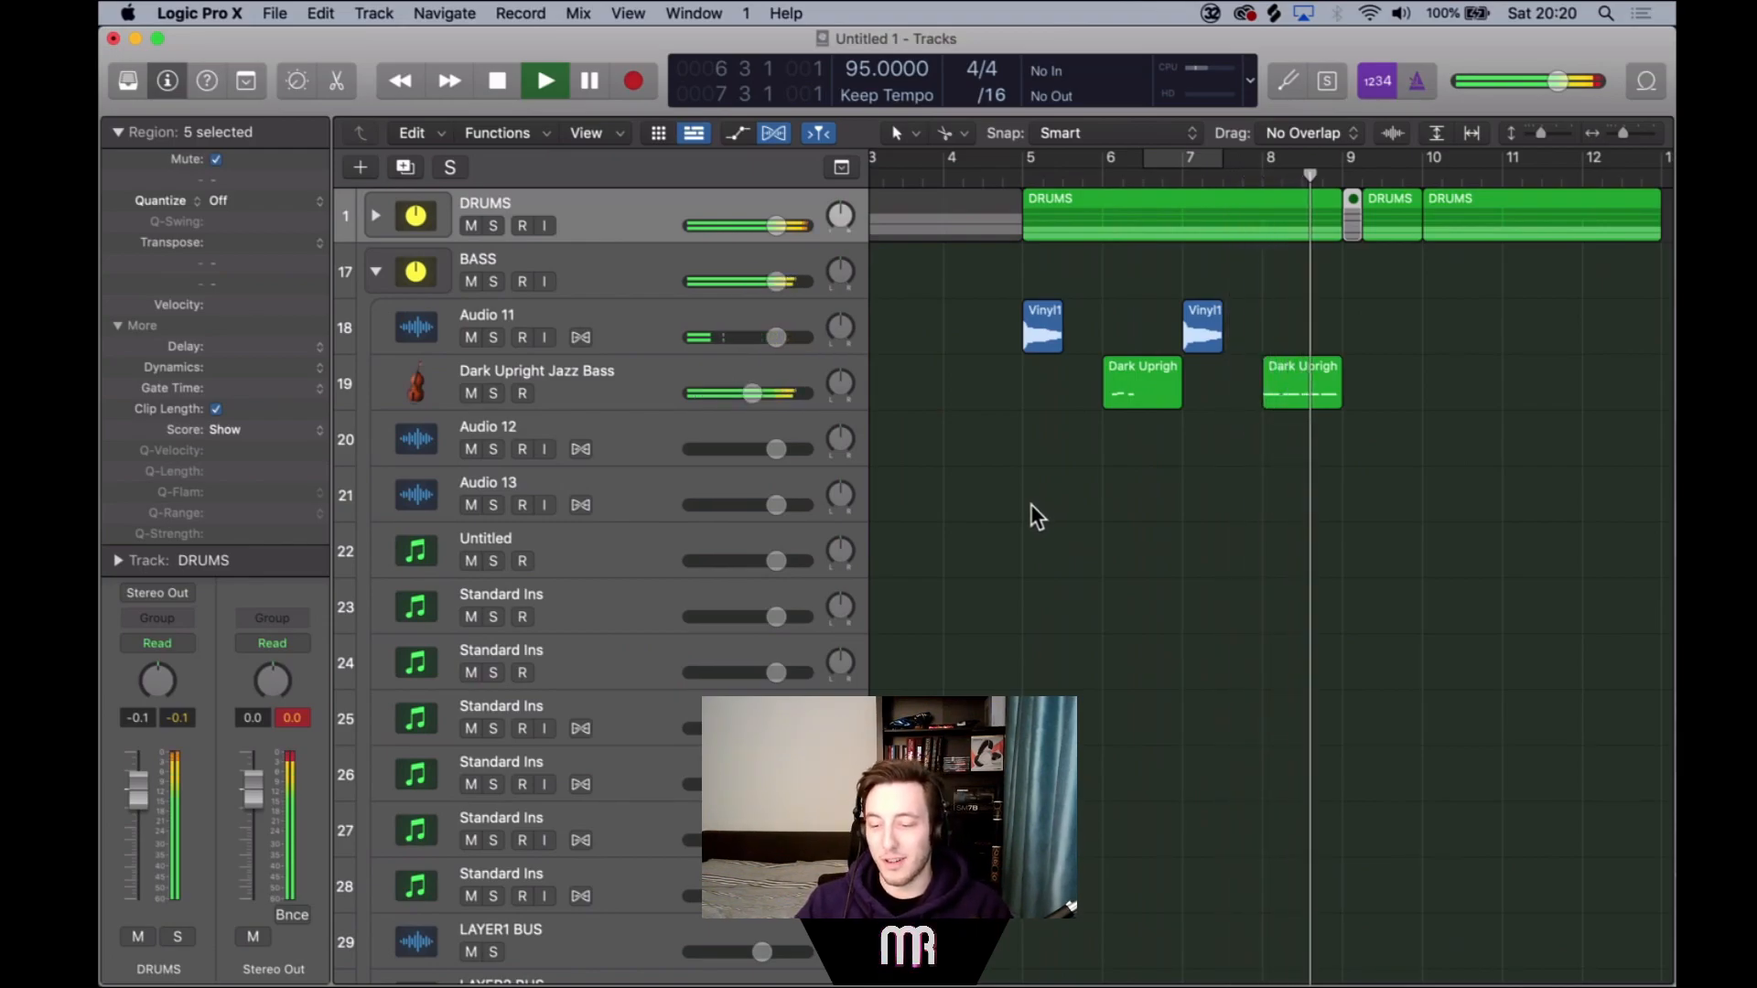
Play the arrangement past bar 9, place the playhead at bar 9 and examine the sample tracks there.
scroll(1031, 503, down, 1)
scroll(1030, 503, down, 1)
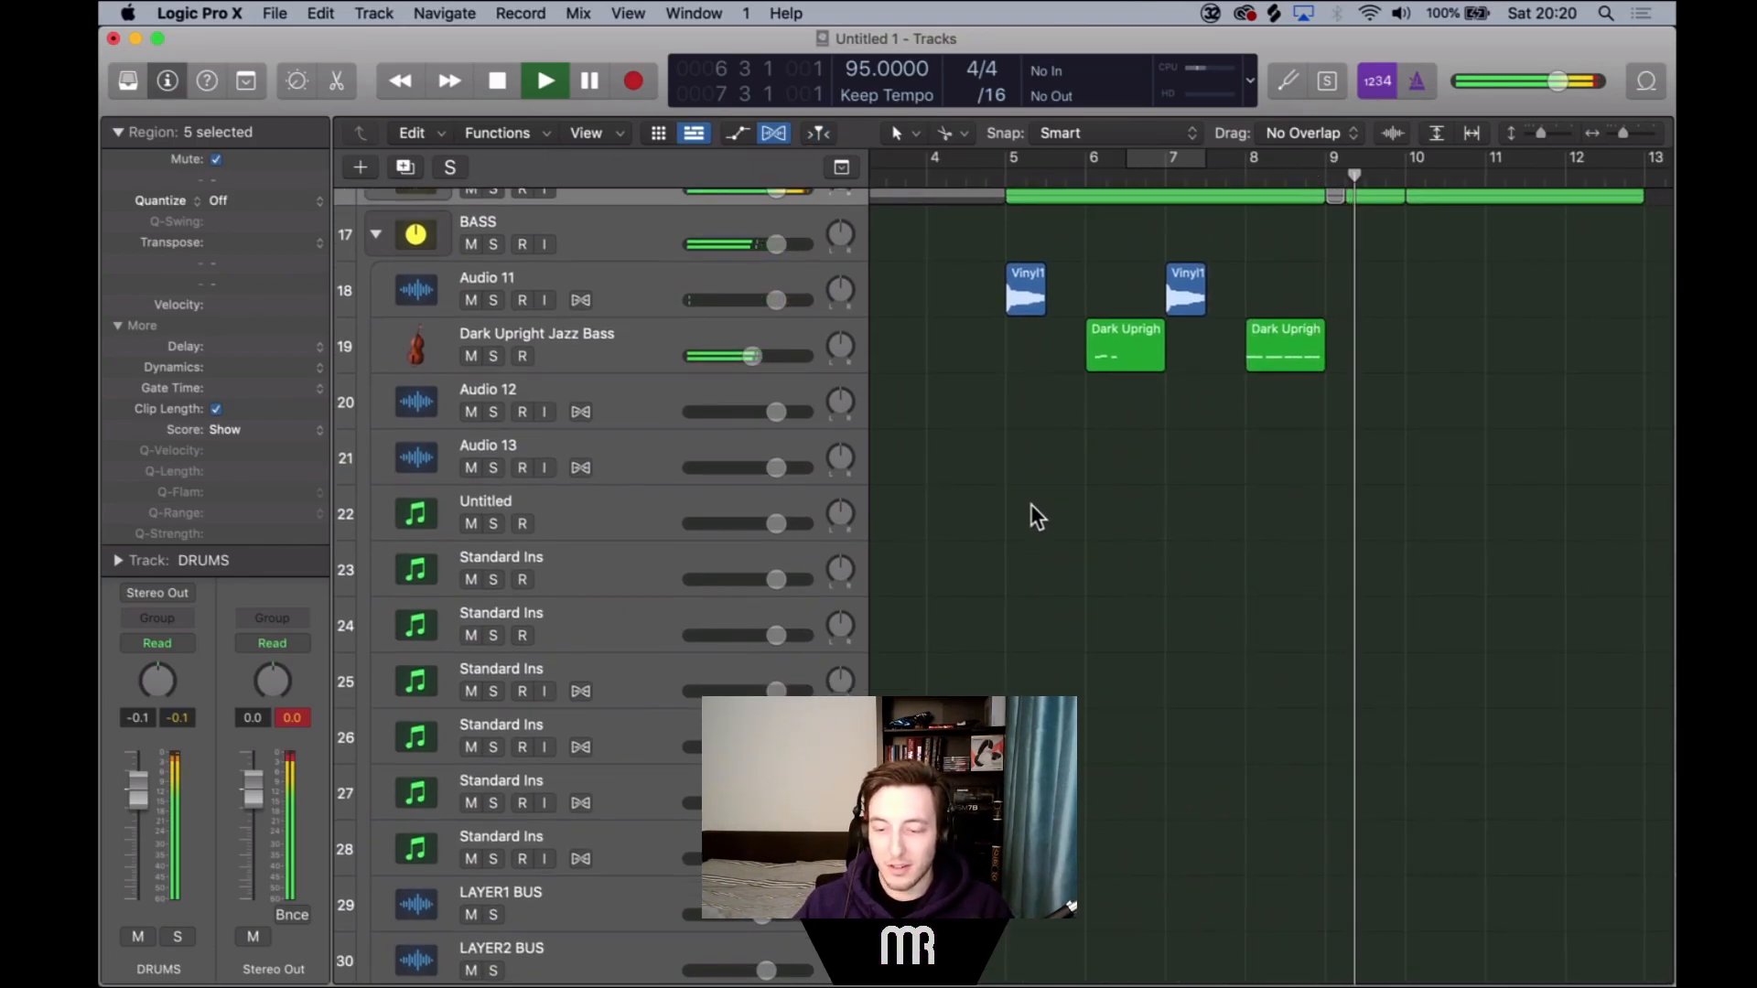
scroll(1030, 503, right, 5)
scroll(1030, 503, left, 5)
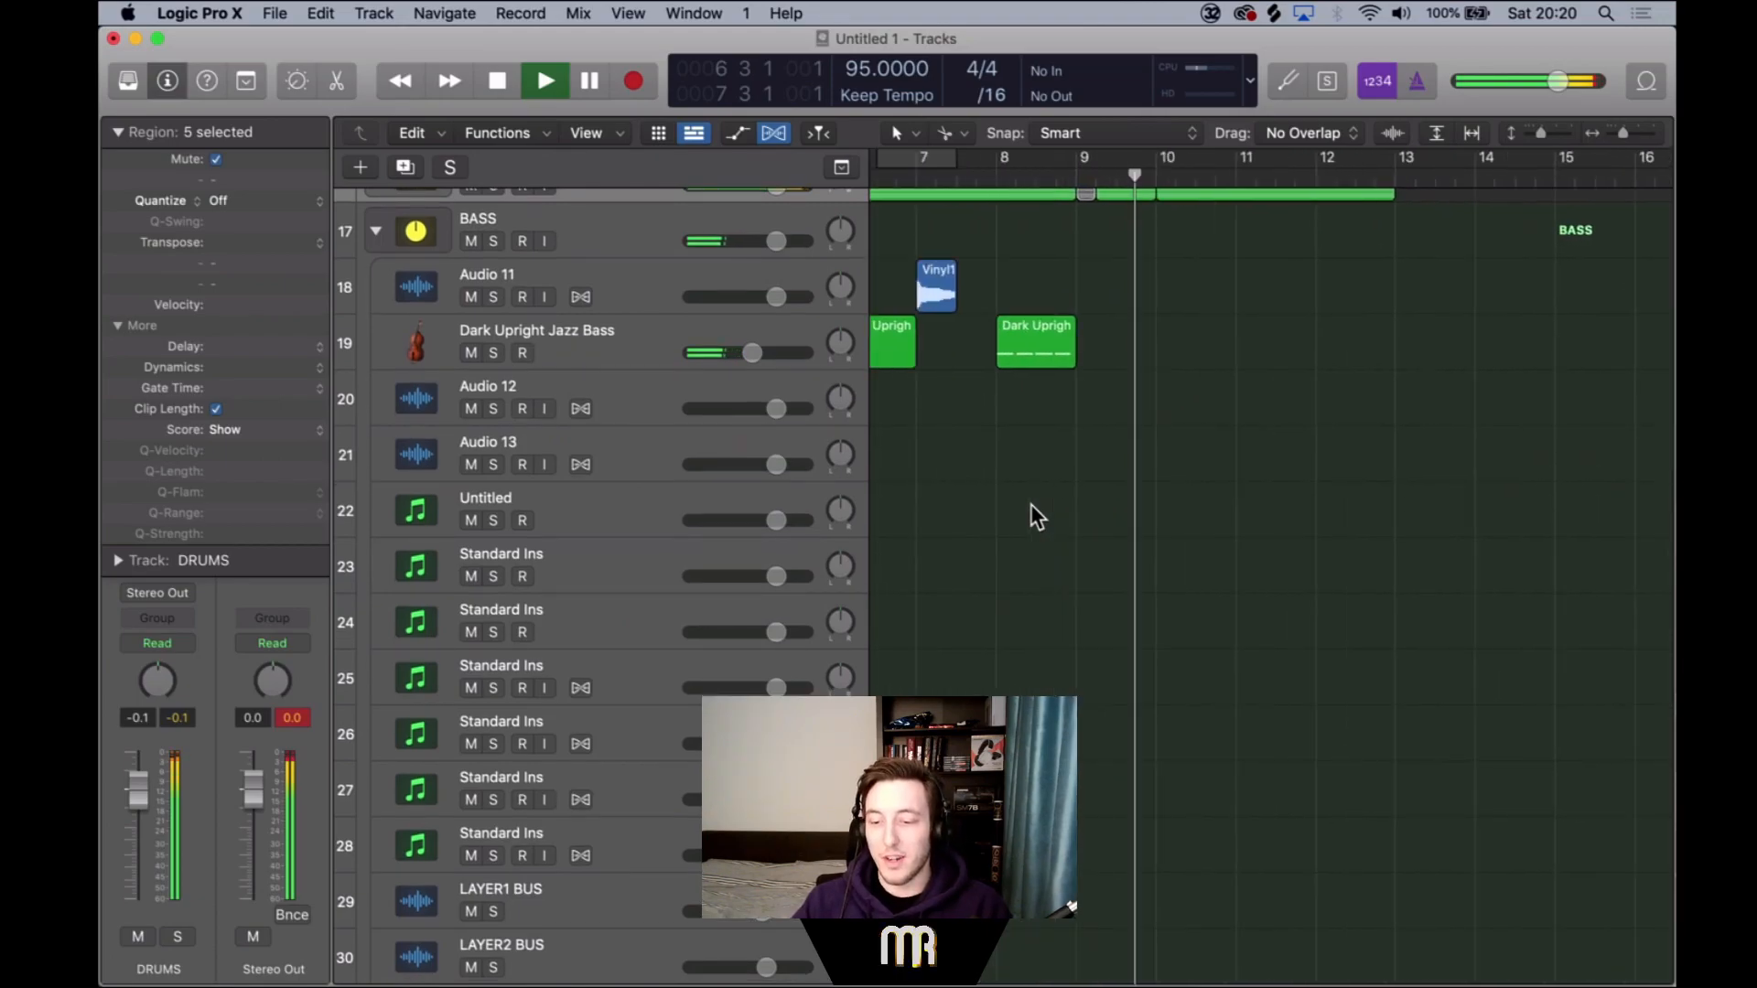
key(space)
click(1366, 174)
scroll(1366, 174, down, 15)
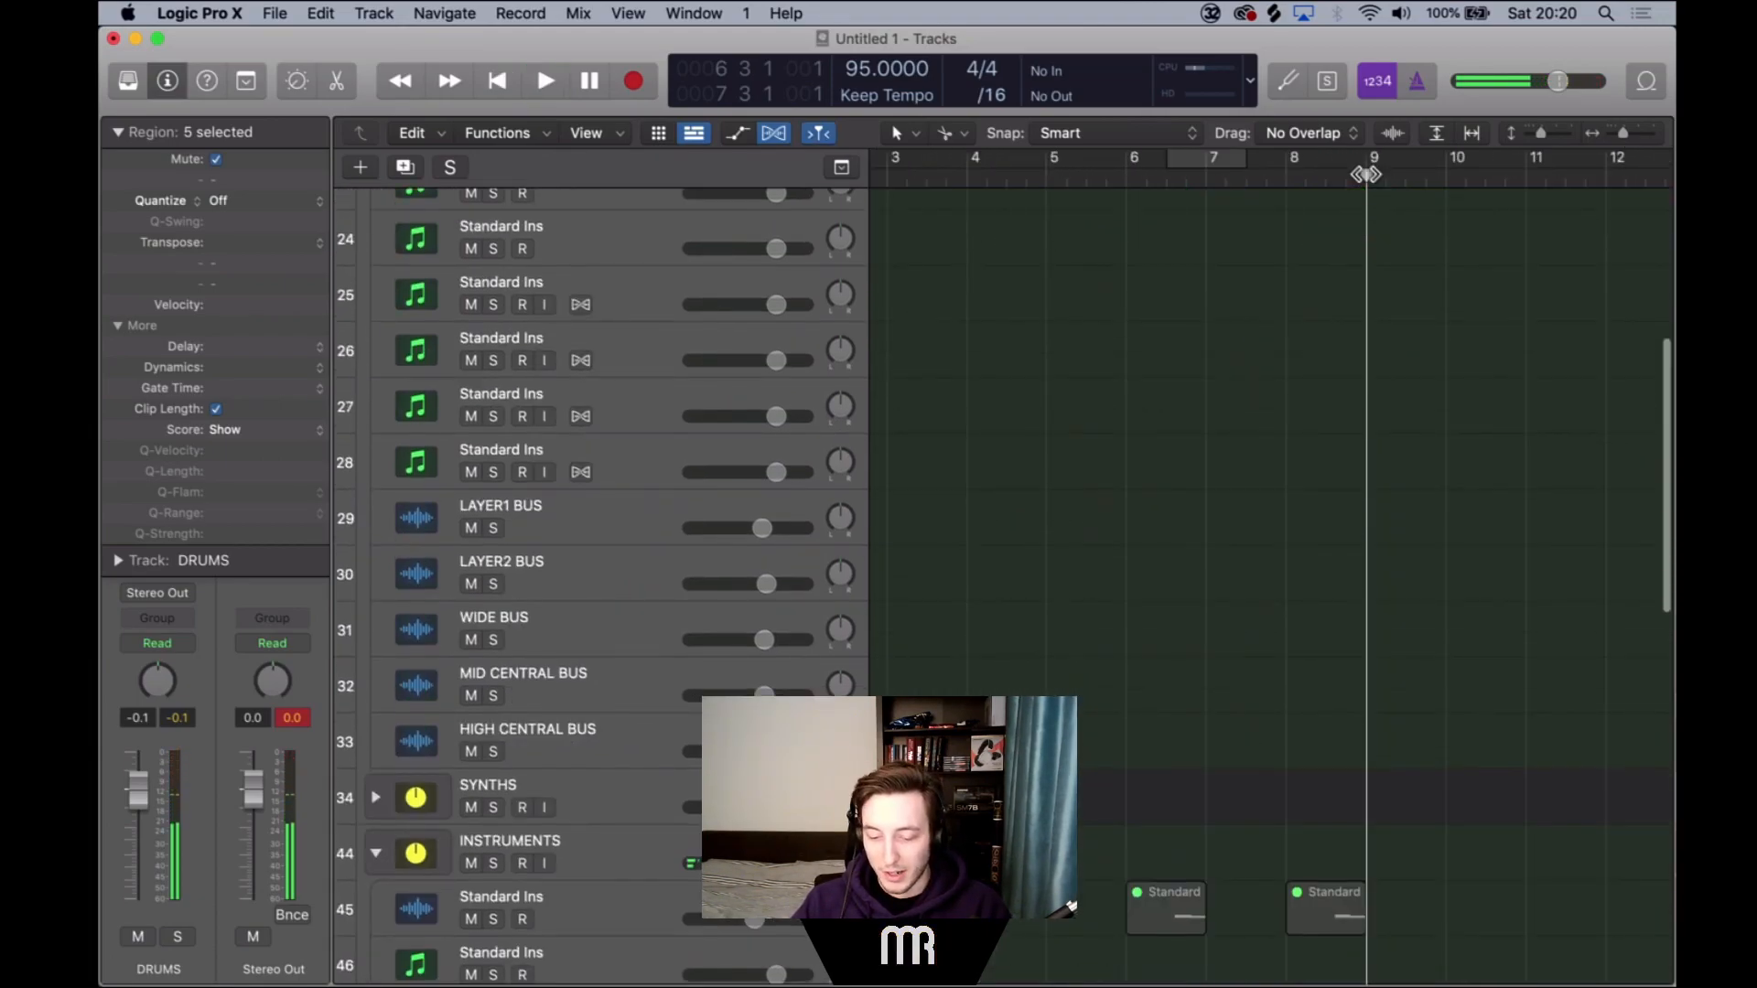
scroll(1366, 173, right, 5)
key(super+Right)
key(super+Right)
scroll(1366, 174, down, 4)
scroll(1367, 174, up, 5)
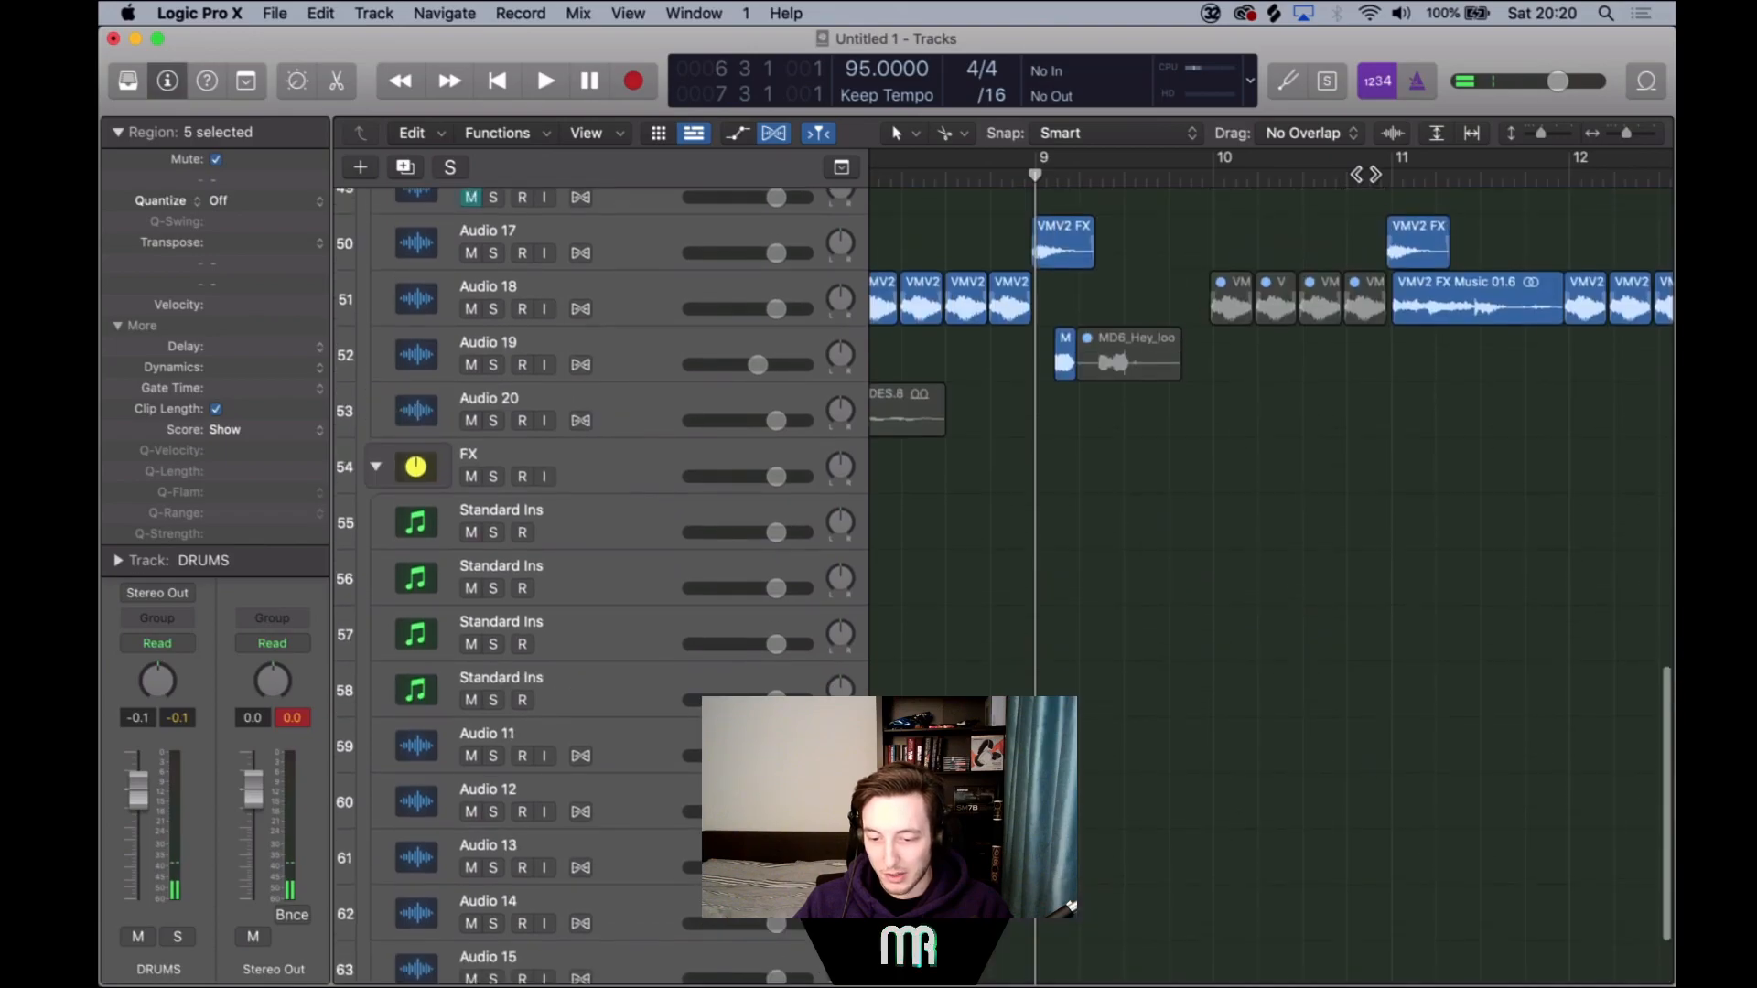
Move the muted vinyl bass hit on Audio 11 from bar 9 to position 9 2 3 1.
scroll(1366, 174, left, 2)
scroll(1366, 174, up, 20)
key(super+Left)
click(1188, 316)
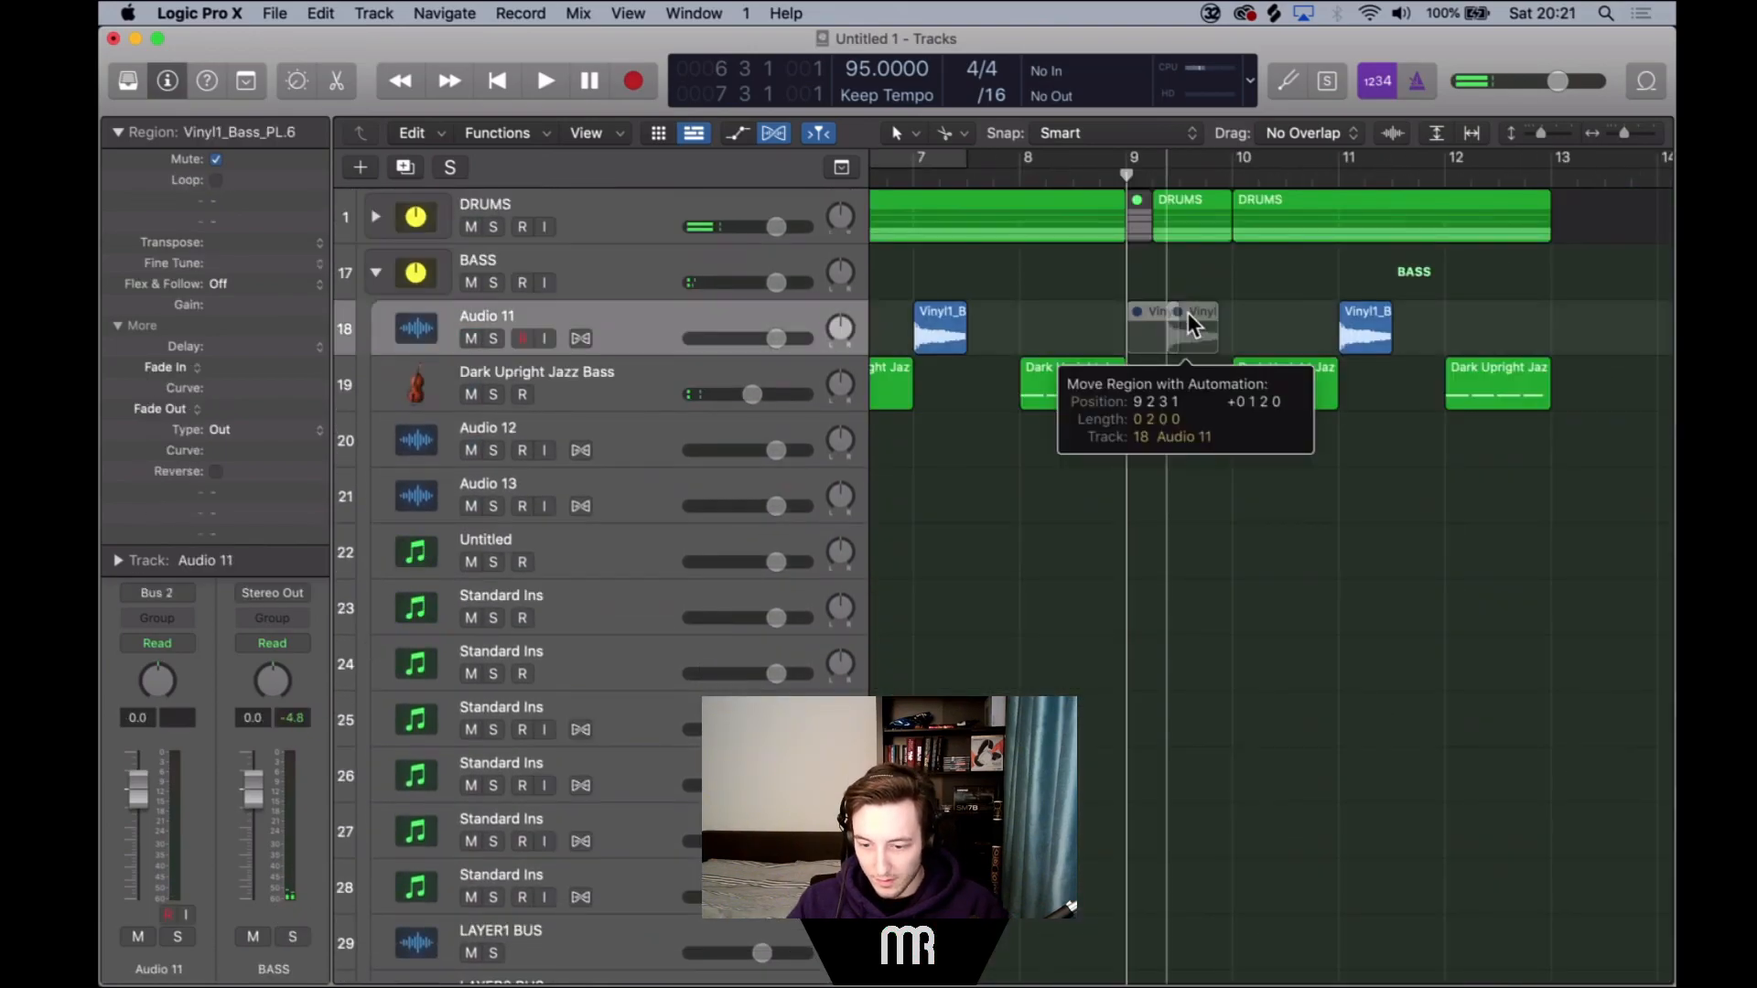
key(super+a)
key(n)
key(space)
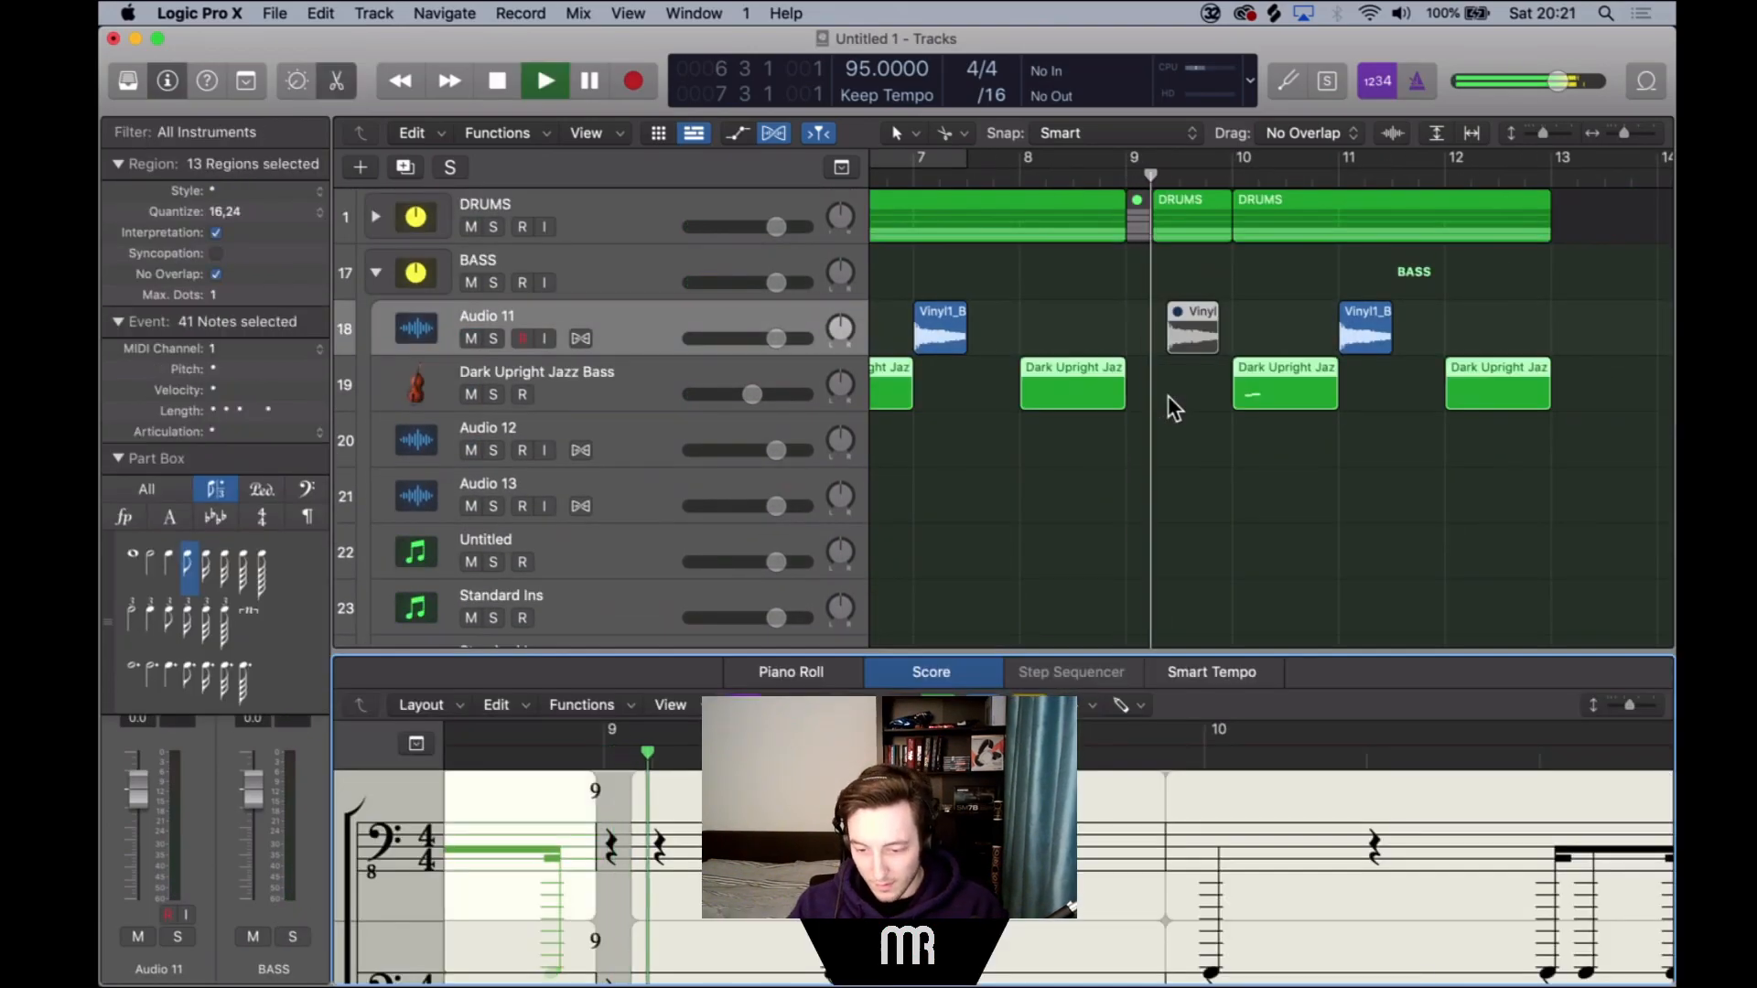
key(n)
key(ctrl+m)
key(ctrl+m)
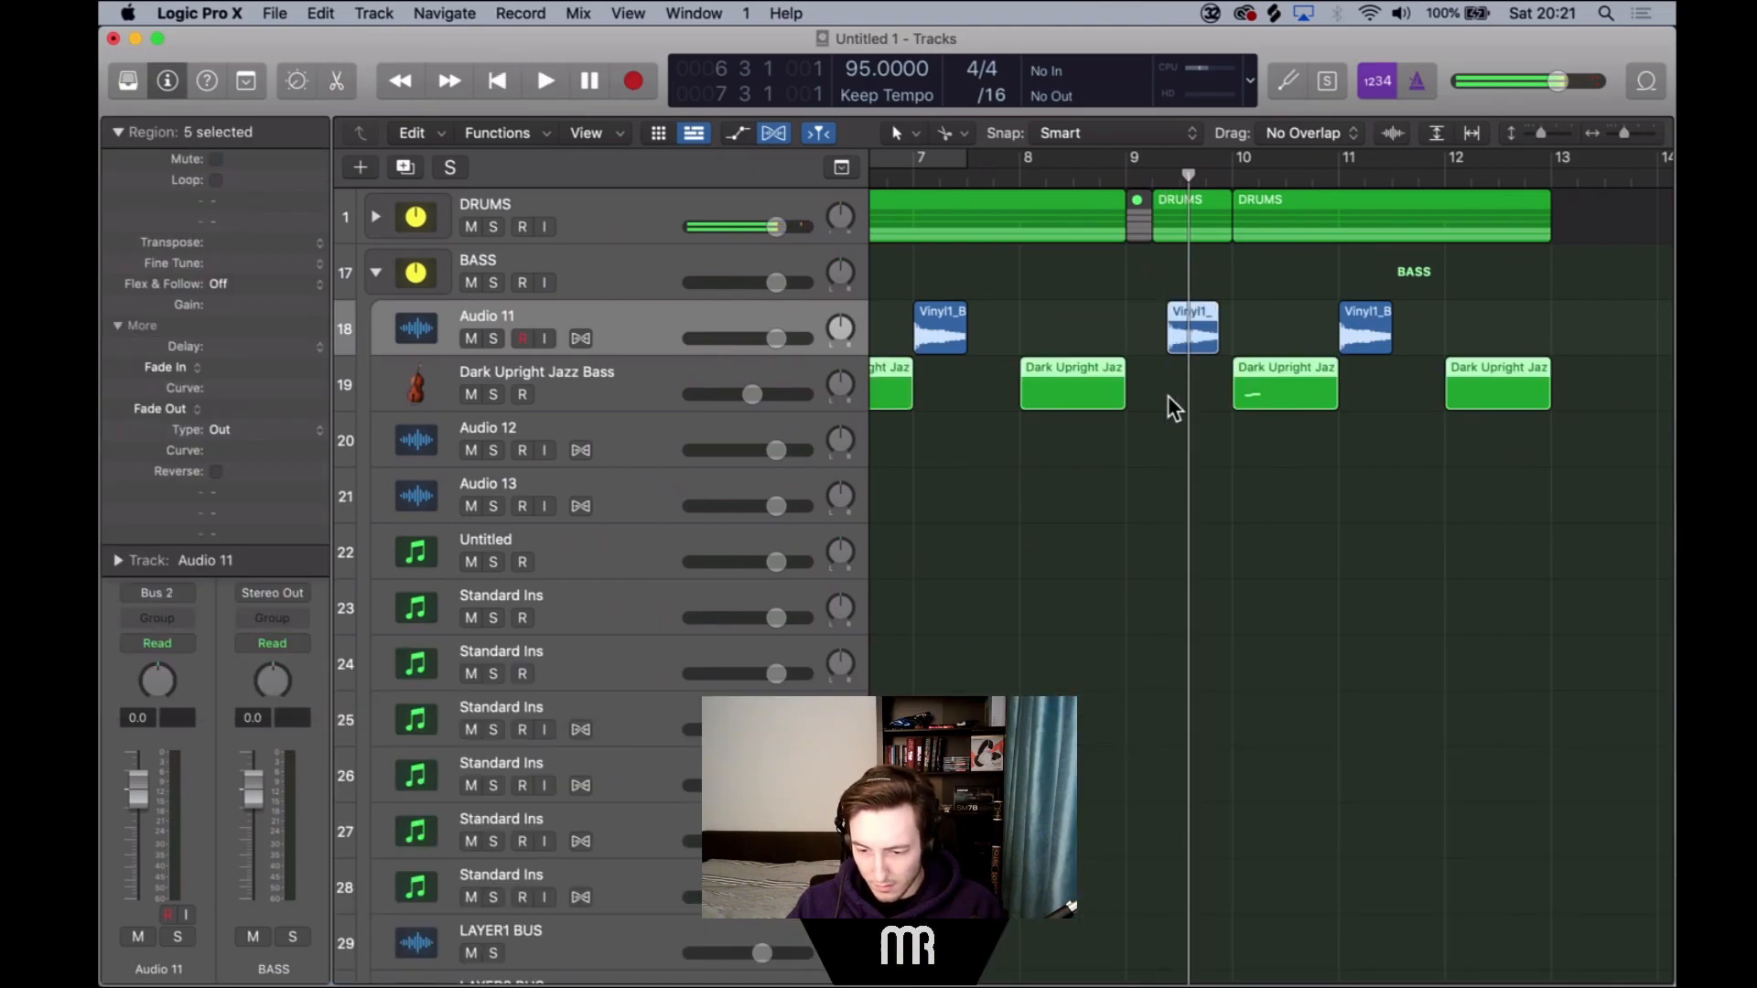
Unmute the vinyl bass hit in bar 9 on Audio 11 and play it with the drums.
click(1139, 312)
click(1198, 314)
key(space)
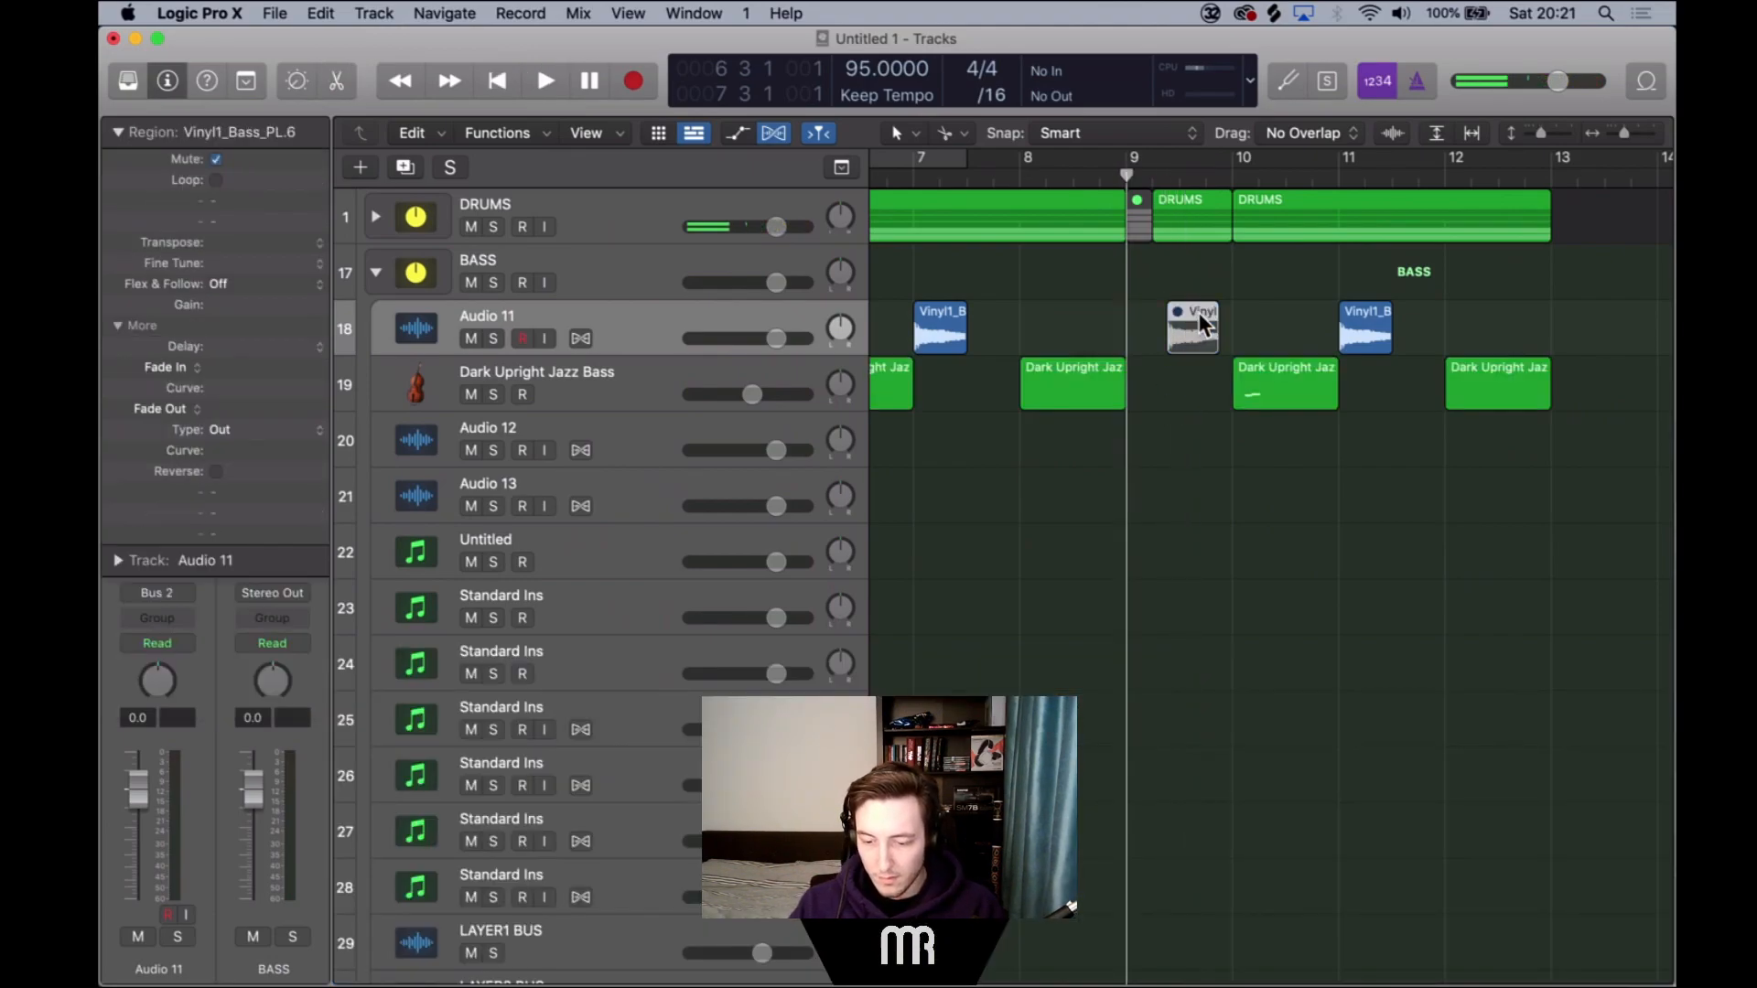
key(ctrl+m)
key(space)
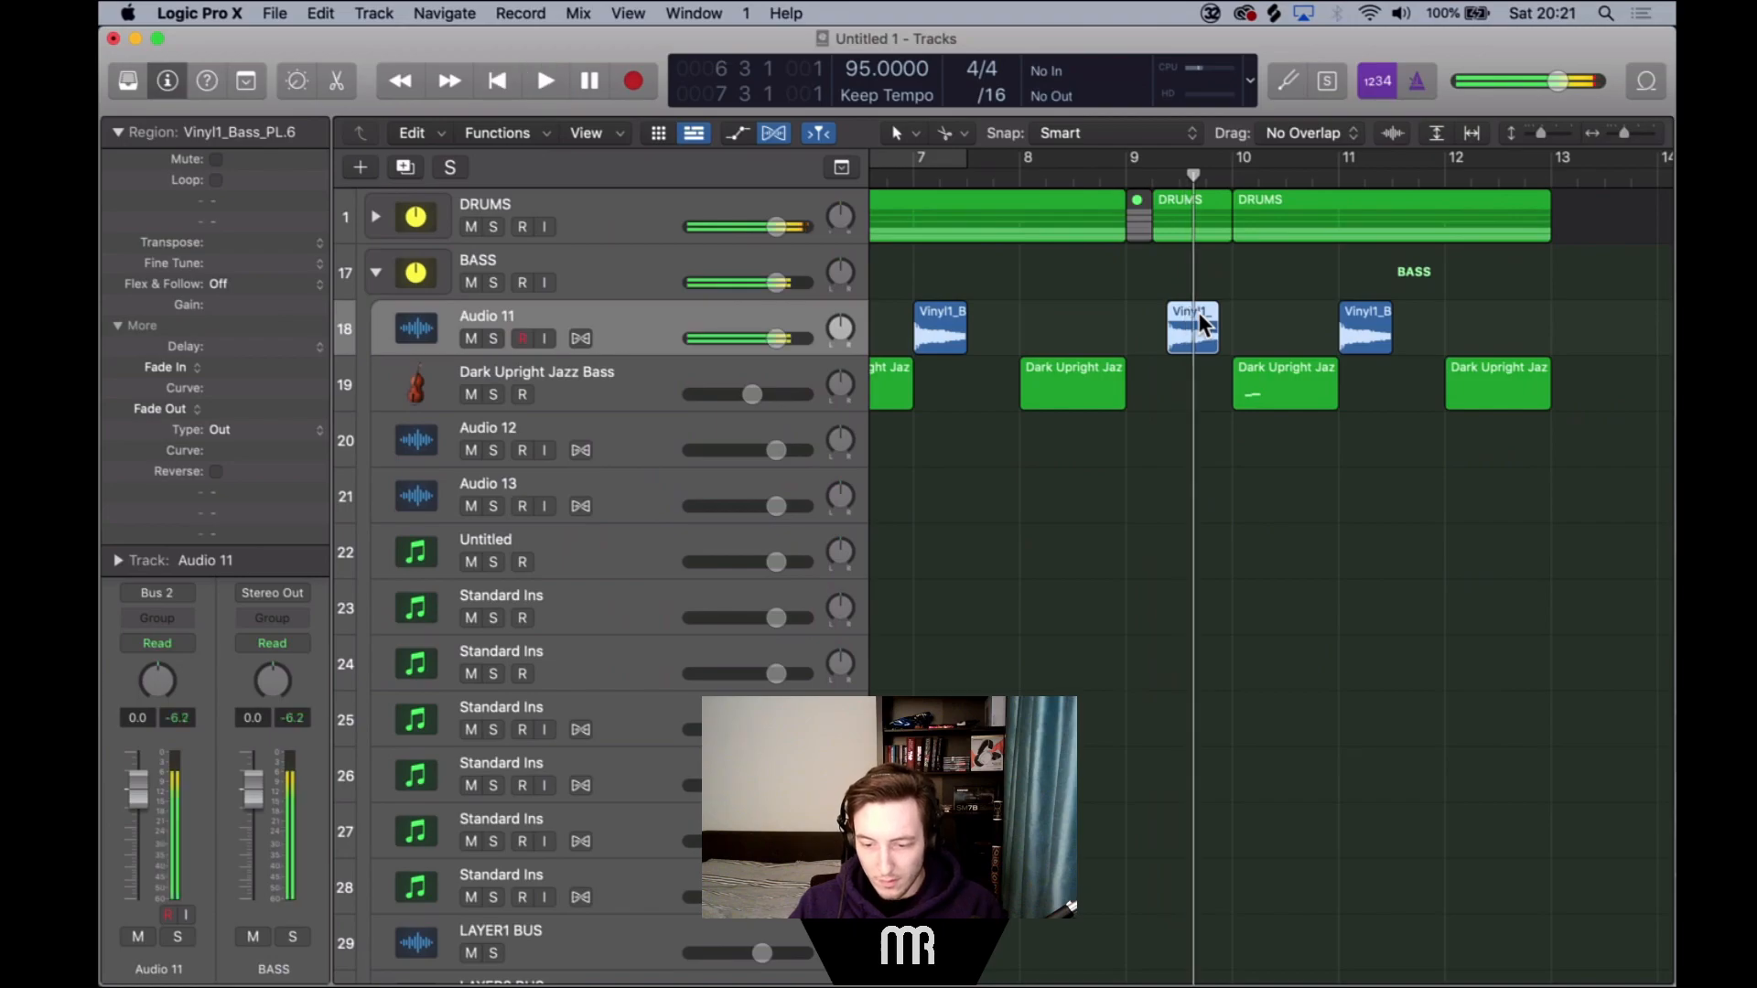
Shift the vinyl bass hit on Audio 11 back to bar 9 beat 2 and play the arrangement.
key(z)
drag(1239, 317, 1230, 348)
key(ctrl+m)
key(space)
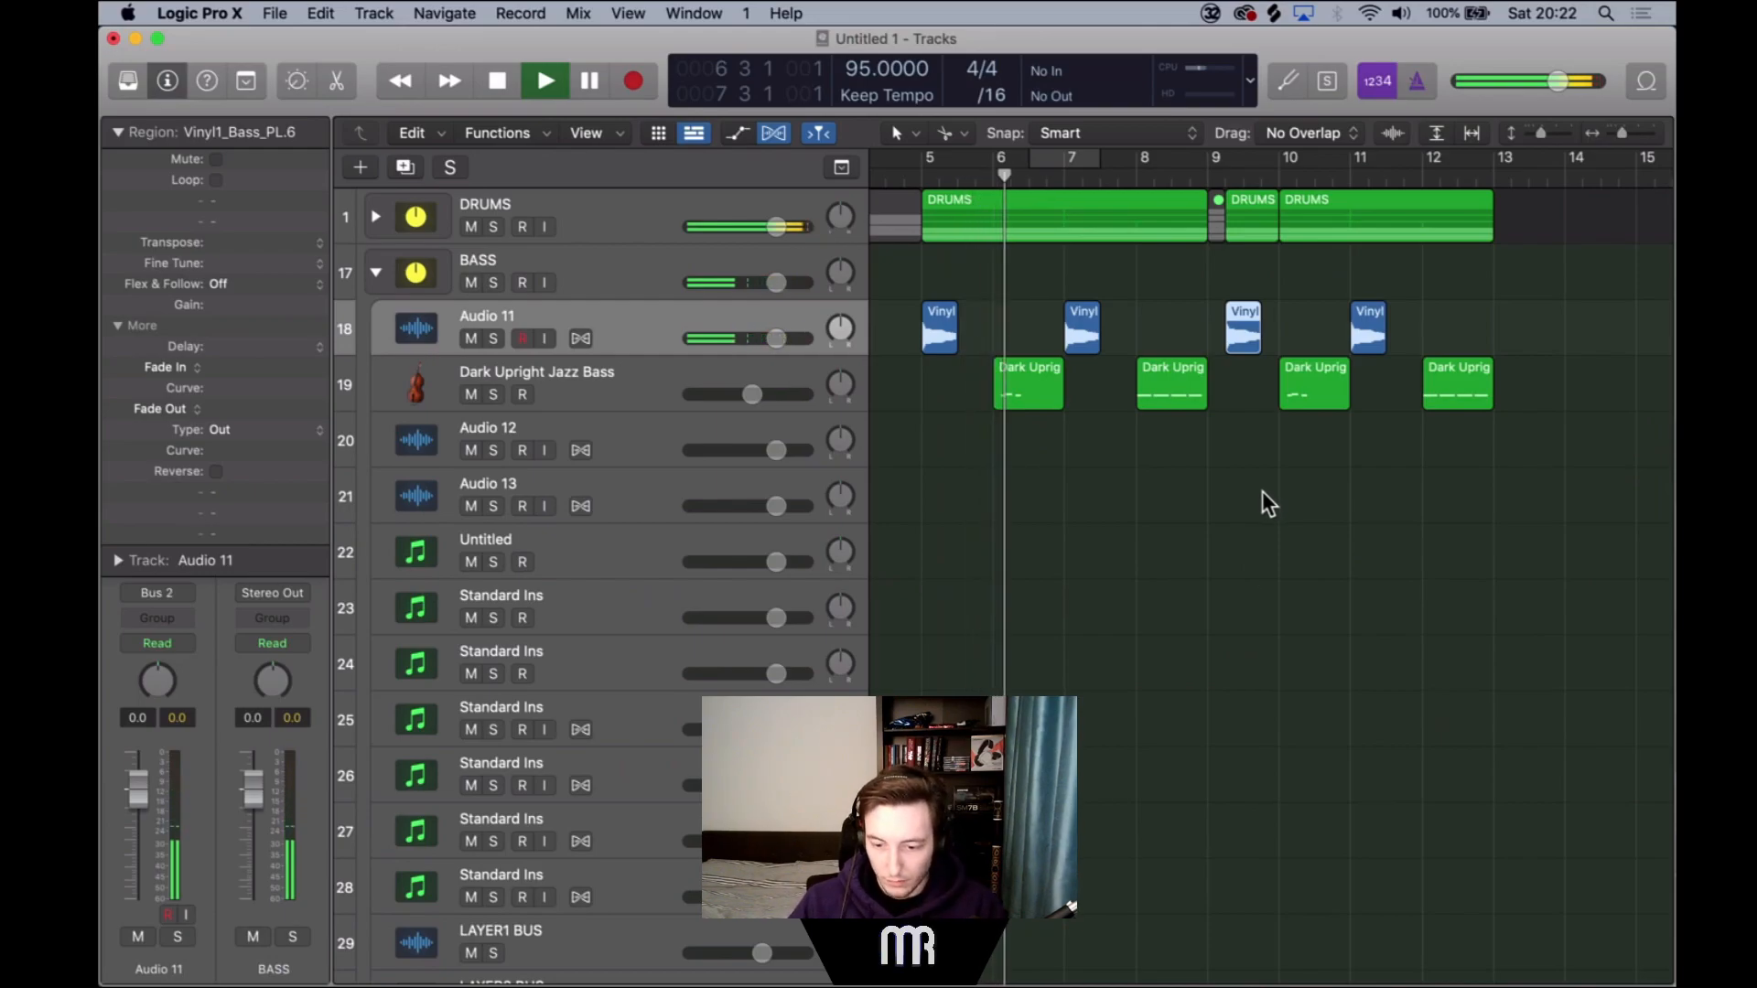
key(space)
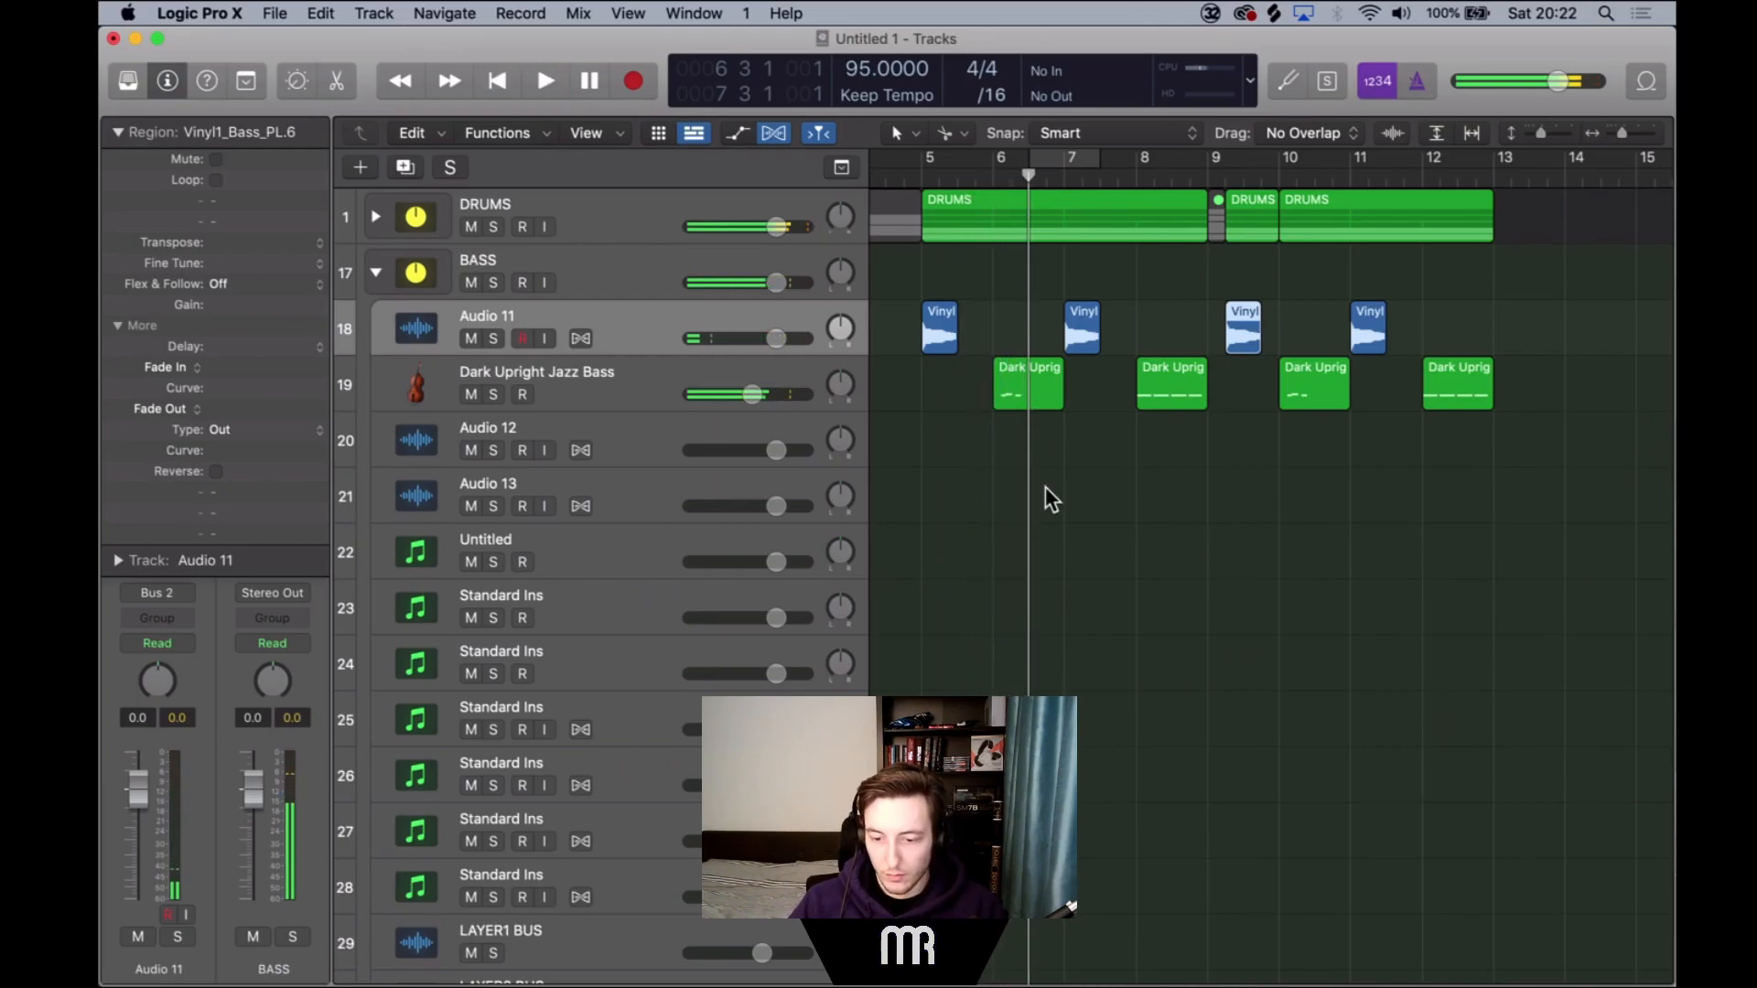
Replay the Dark Upright Jazz Bass phrase in bar 6.
key(space)
scroll(1045, 487, down, 3)
key(space)
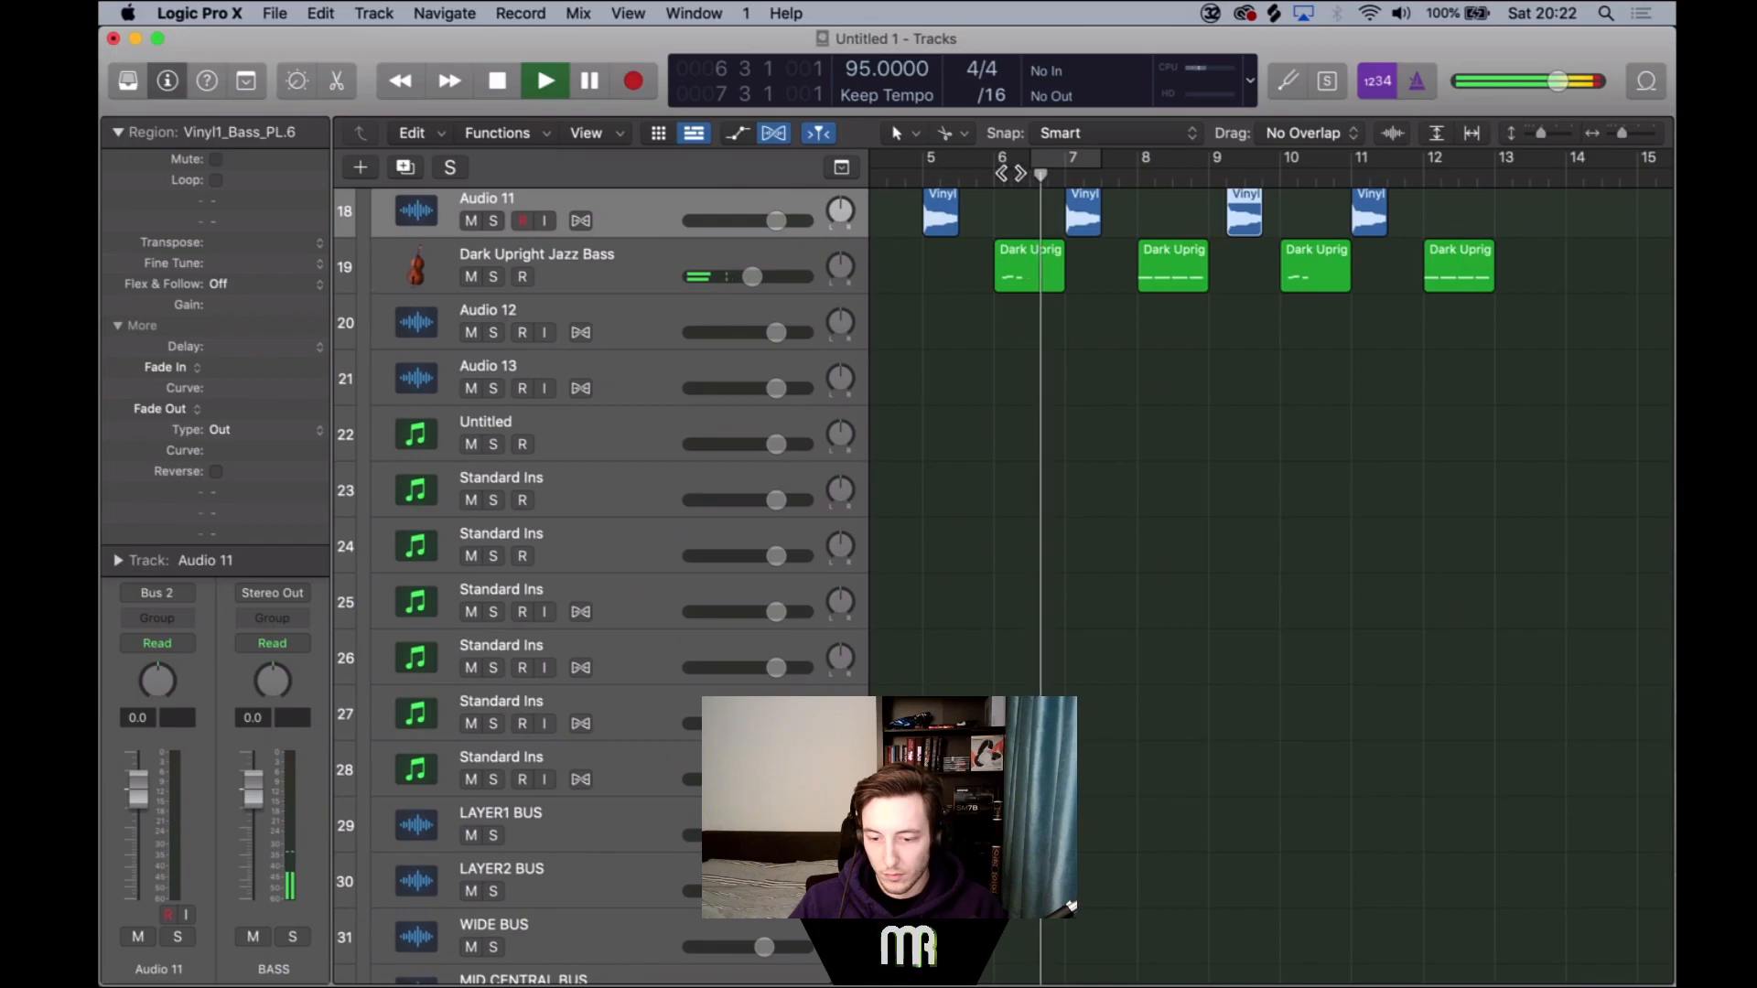
click(1016, 172)
key(space)
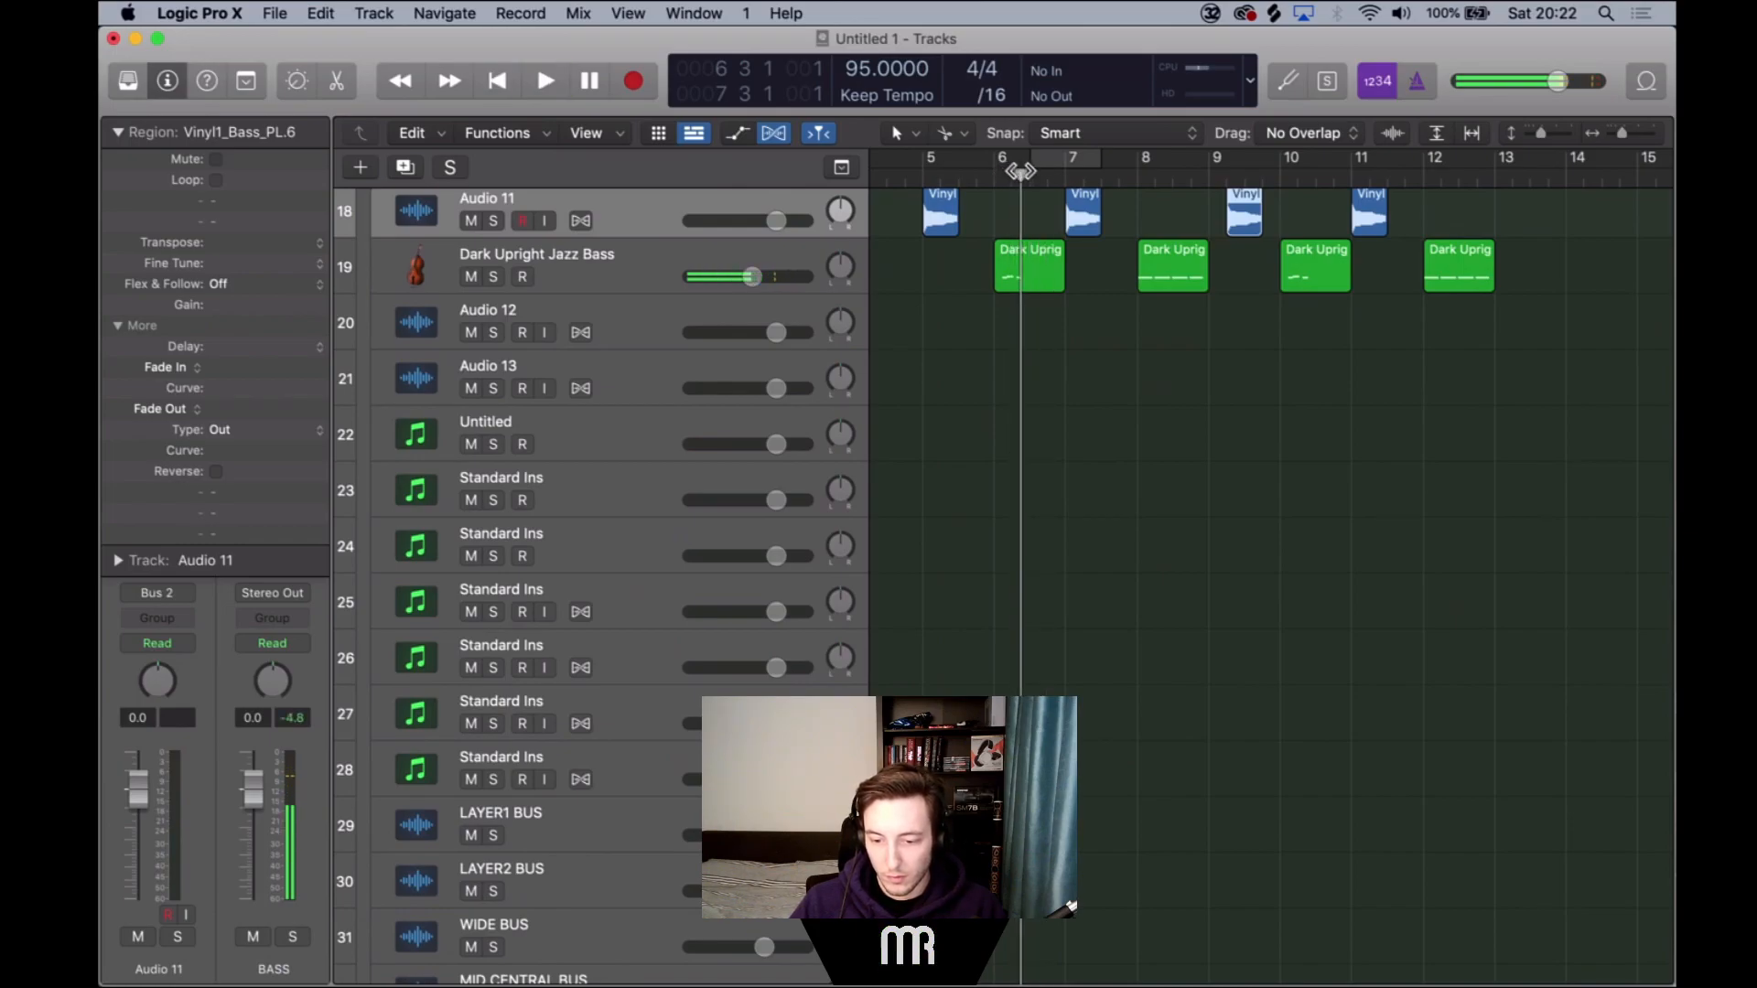
Switch to Finder and audition the RS Vintage Movie Vocals Vol.2 samples in the Zero Reasons folder.
scroll(1004, 615, down, 15)
scroll(1004, 615, left, 3)
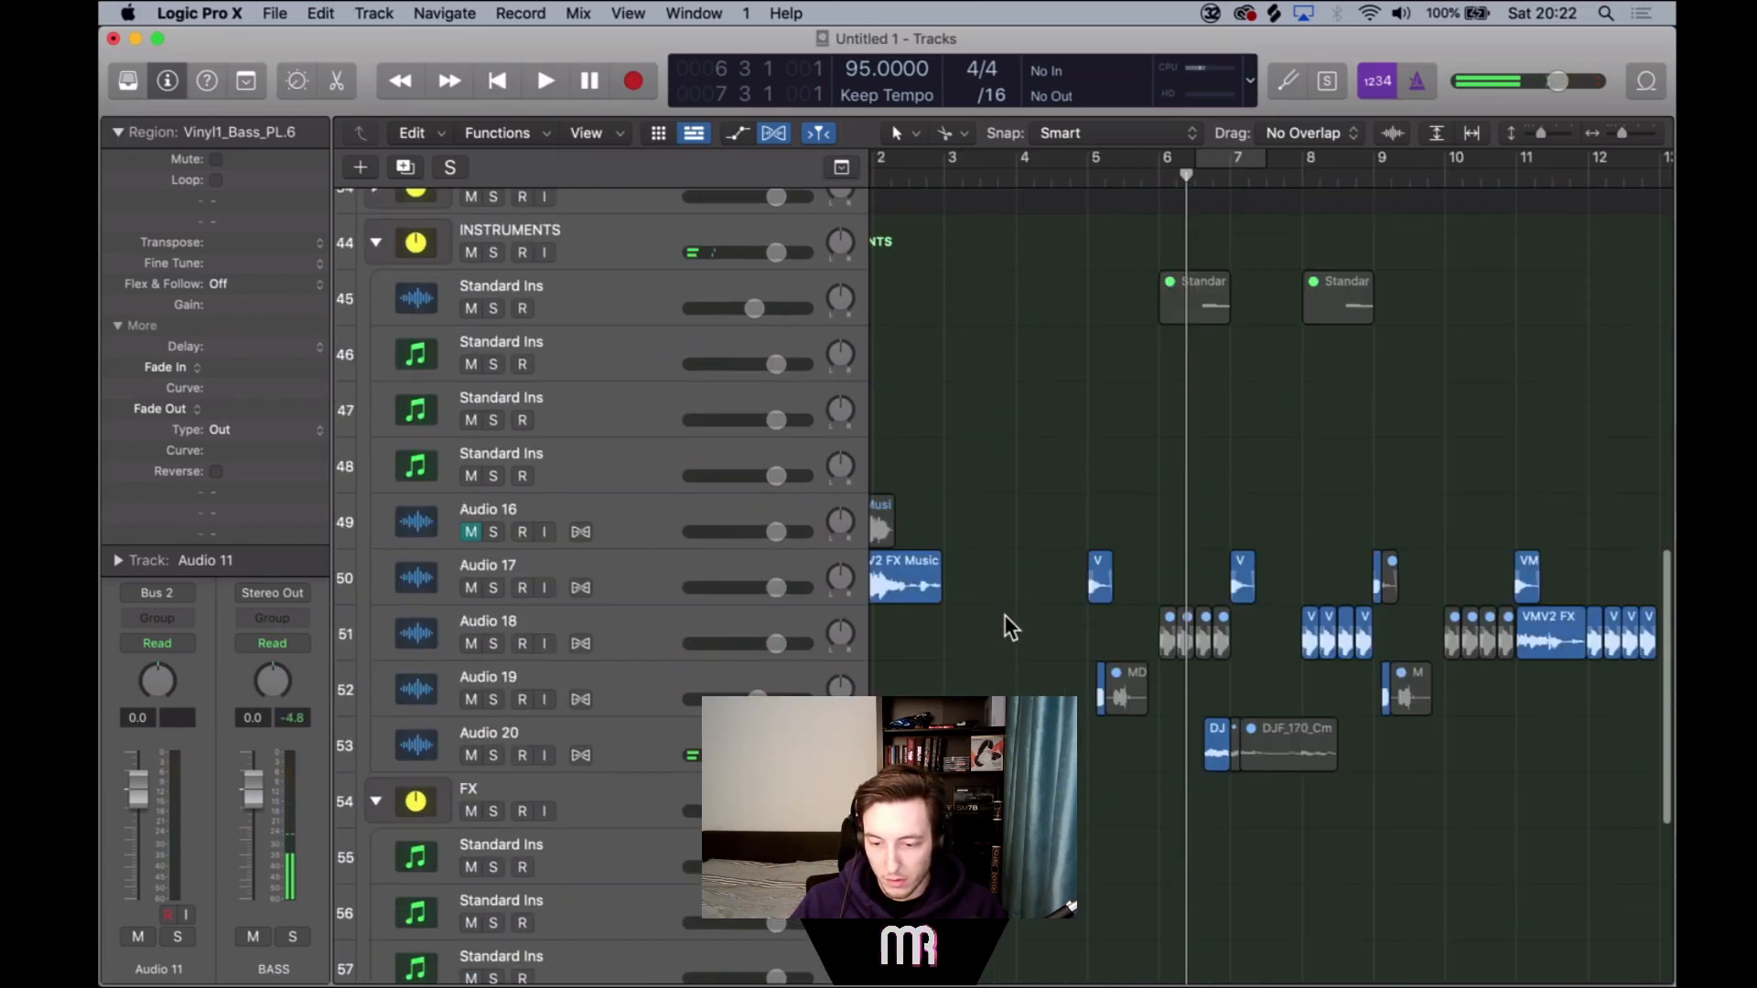
scroll(1005, 615, up, 4)
scroll(1061, 293, right, 3)
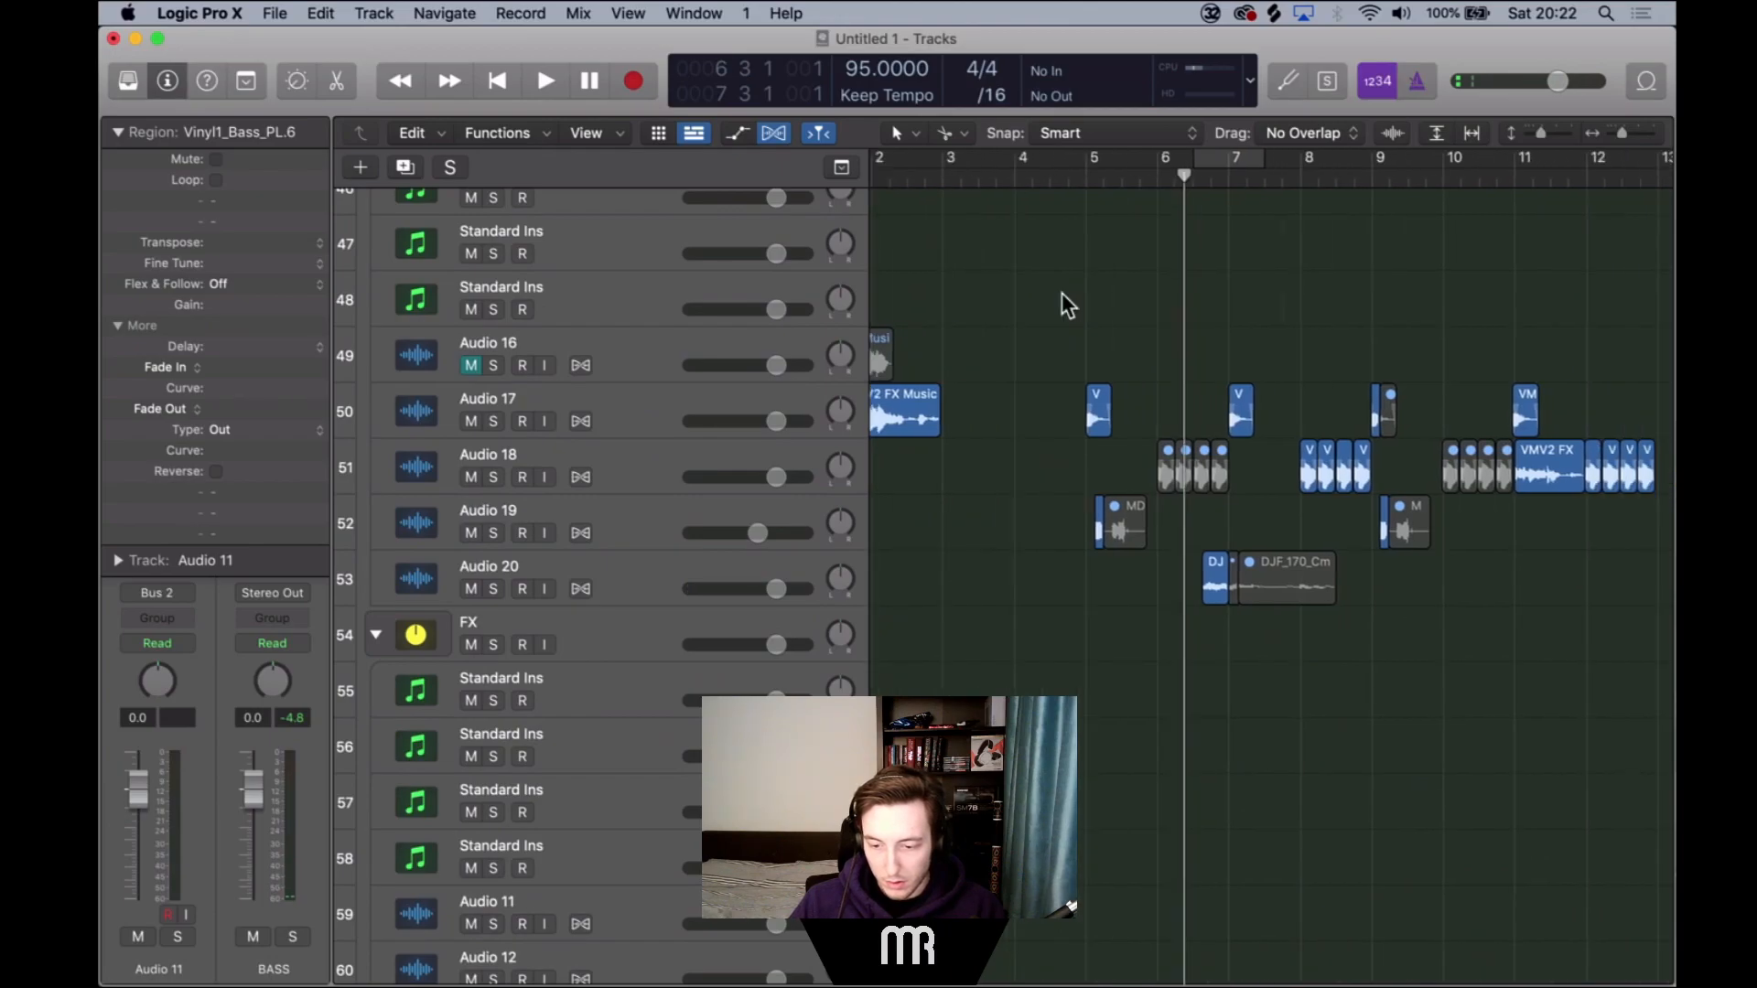
key(super+Tab)
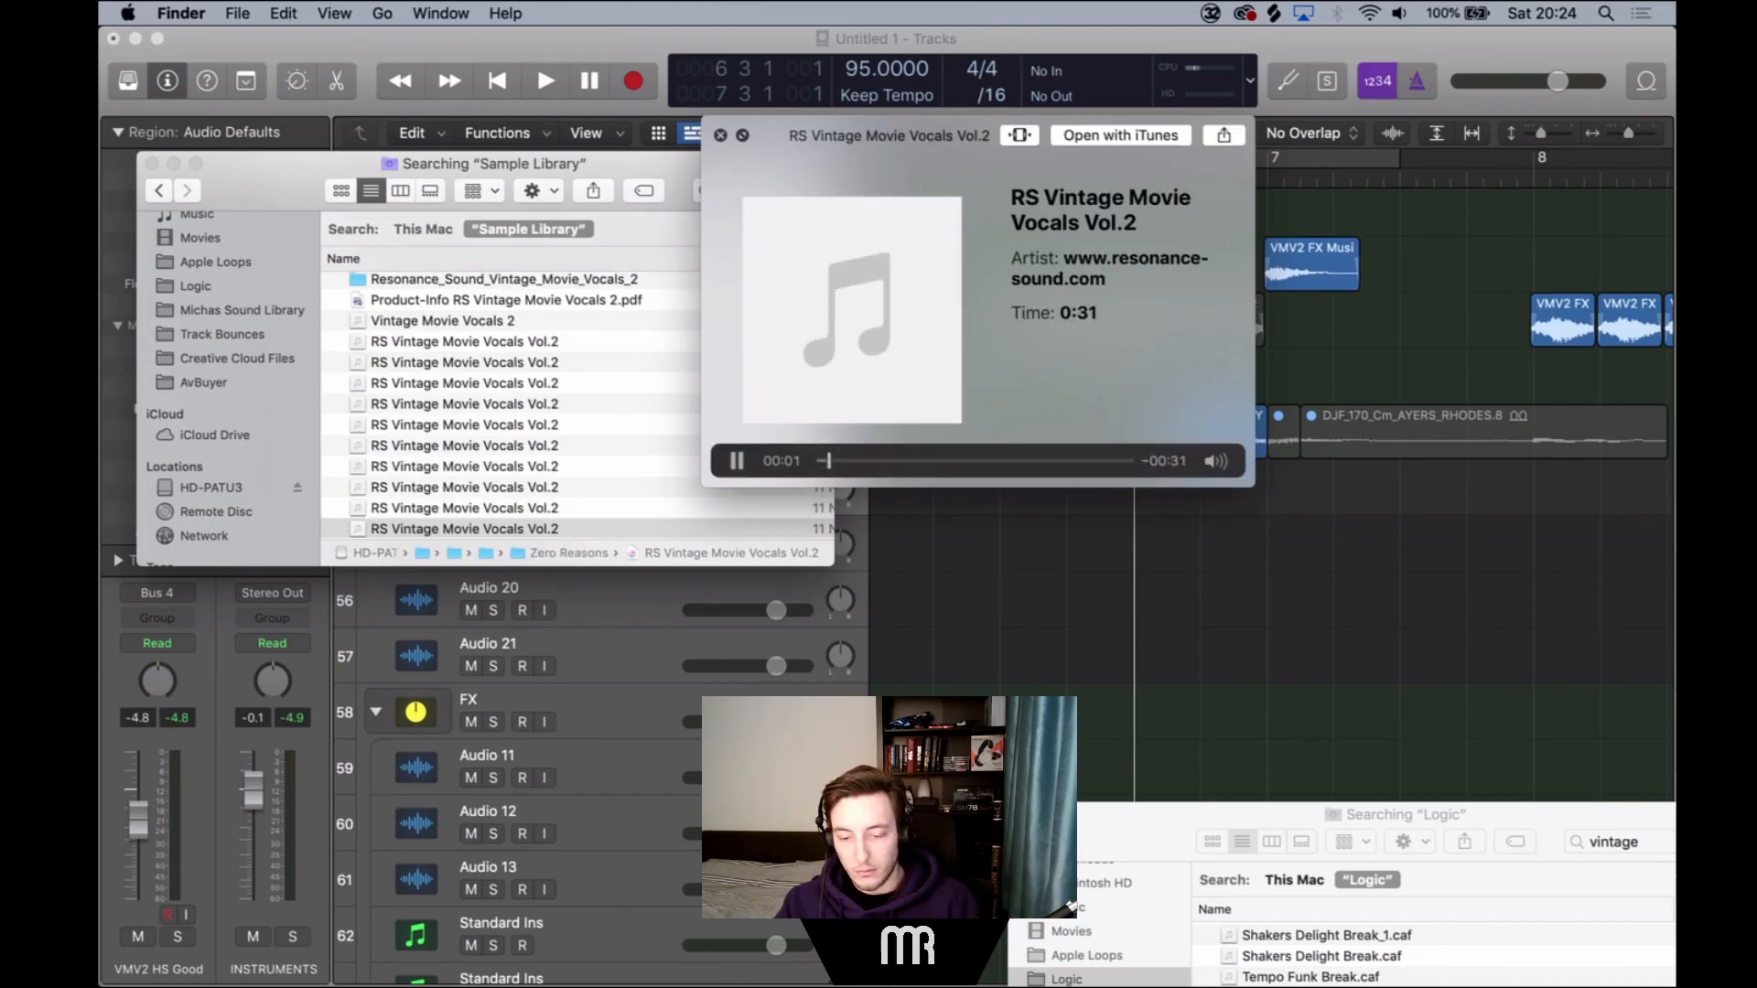
key(Down)
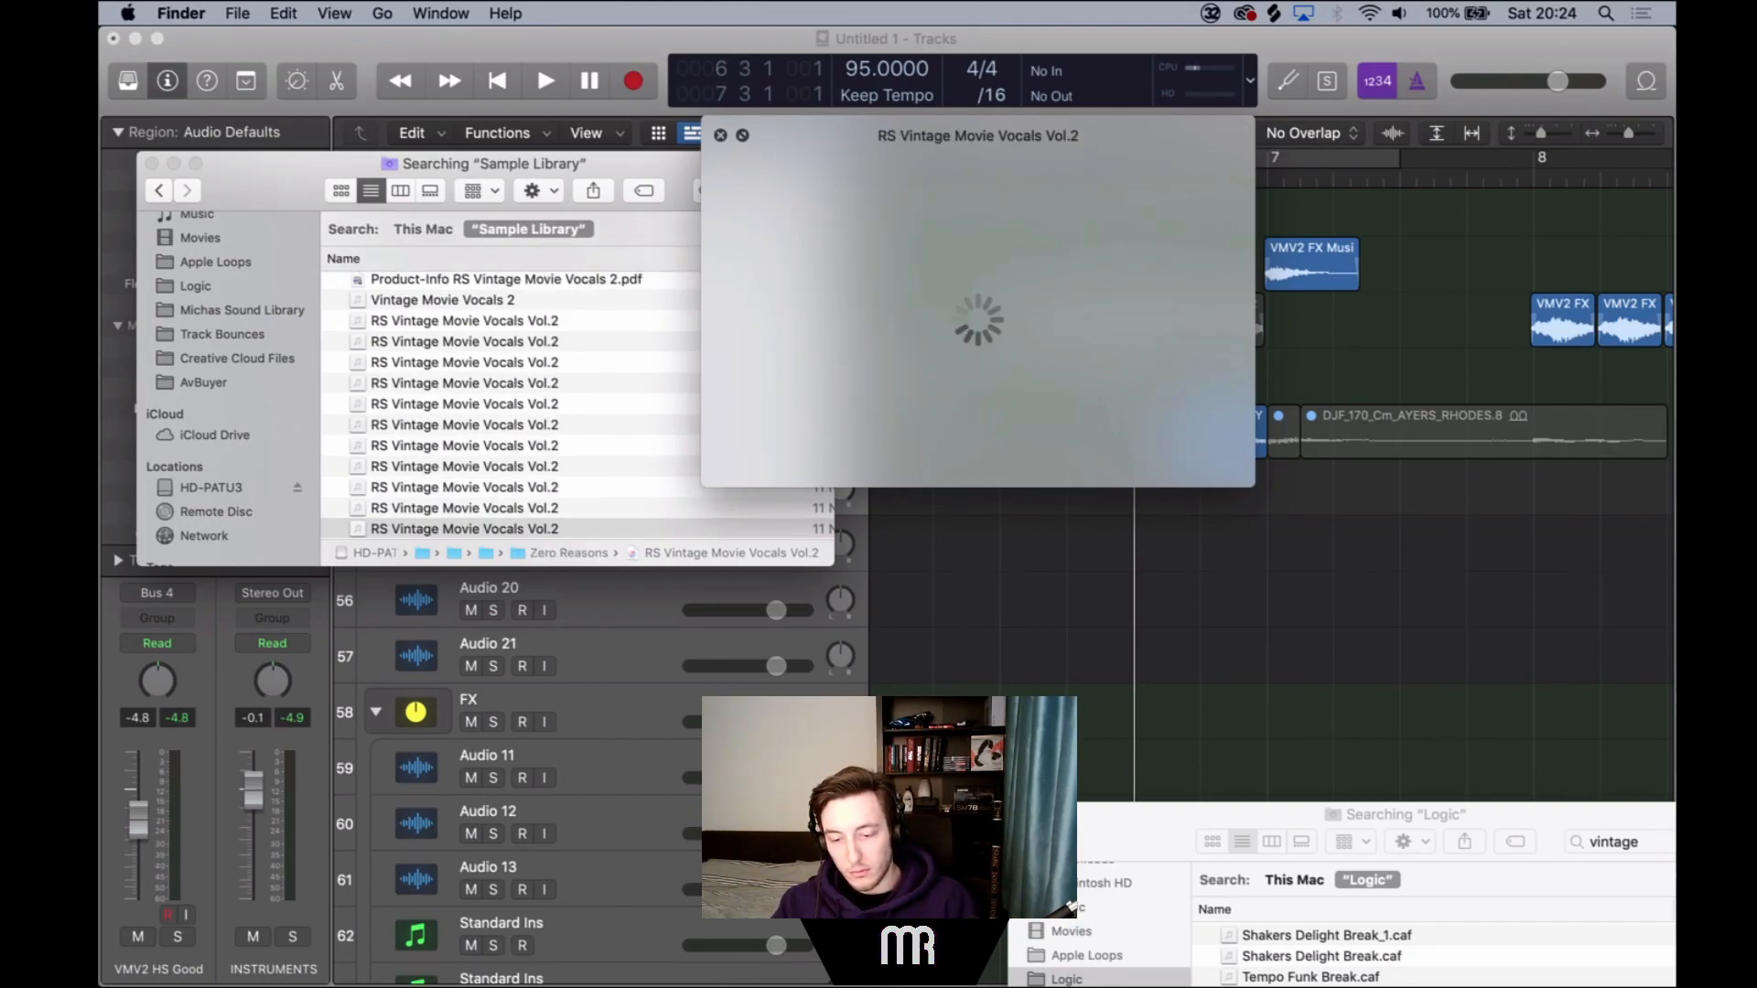
key(Down)
key(Down)
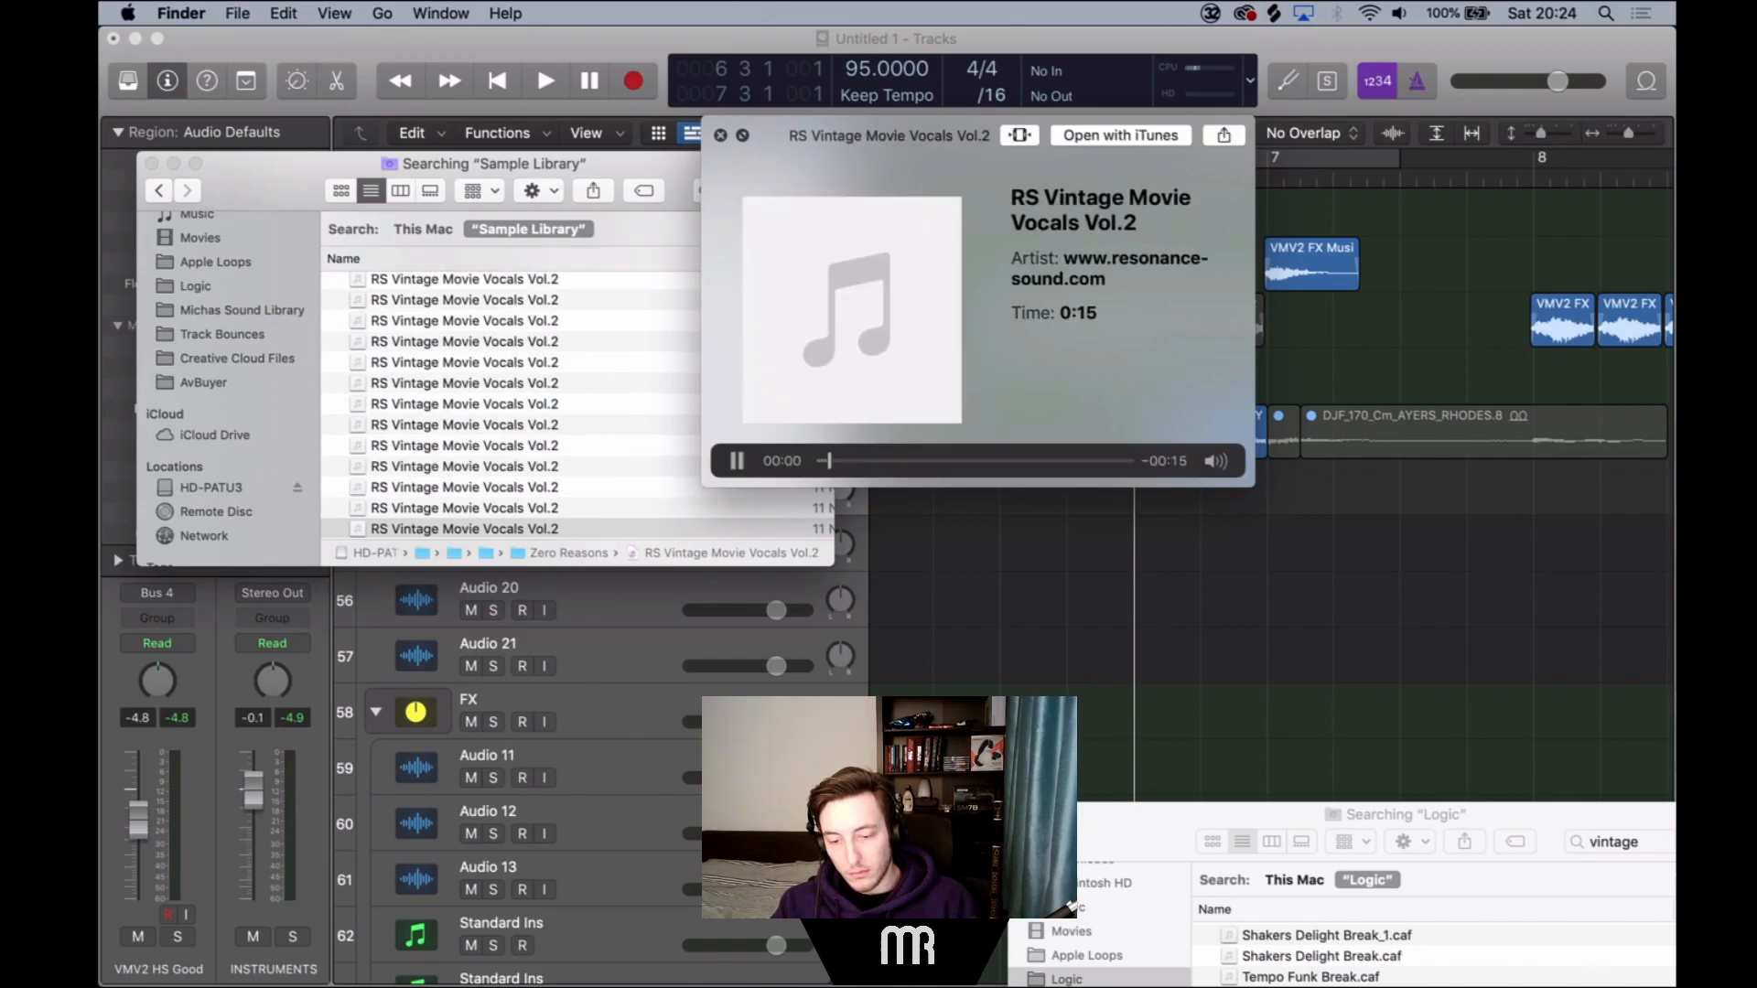
key(Up)
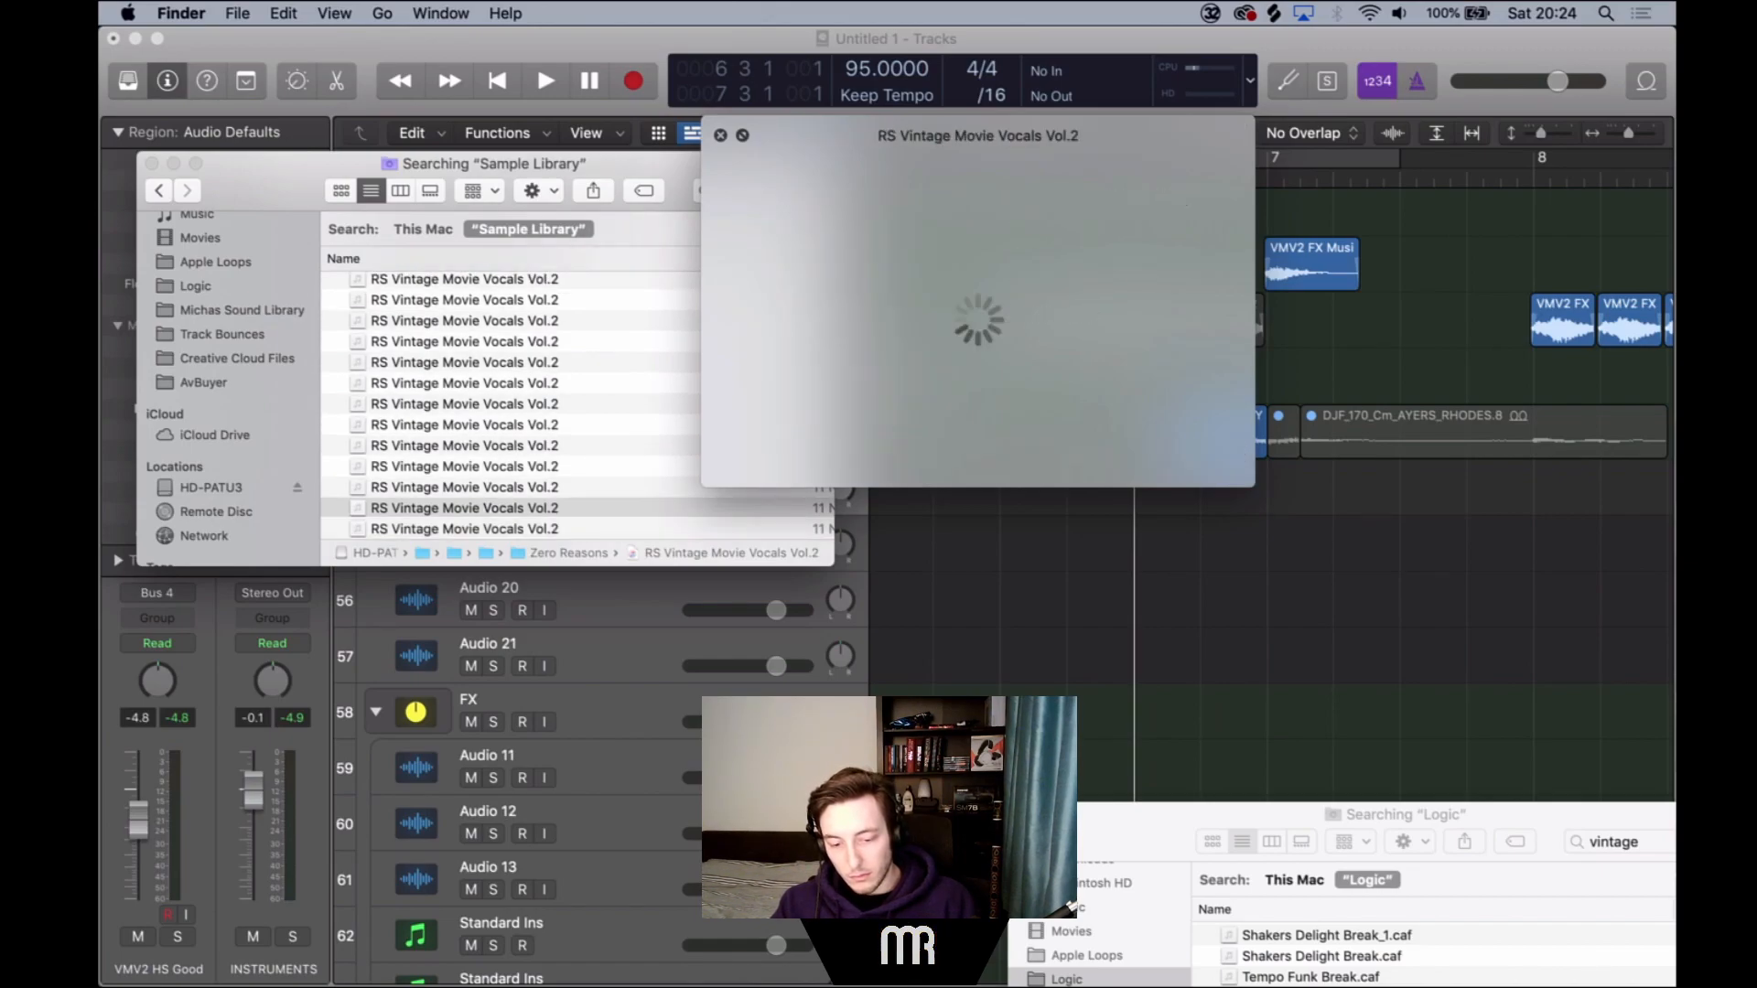
Place the chosen vintage movie vocal on its own VMV2 ZR Darkness track at bar 6 beat 3 and play from bar 6.
key(space)
drag(492, 505, 1202, 517)
click(1010, 180)
key(space)
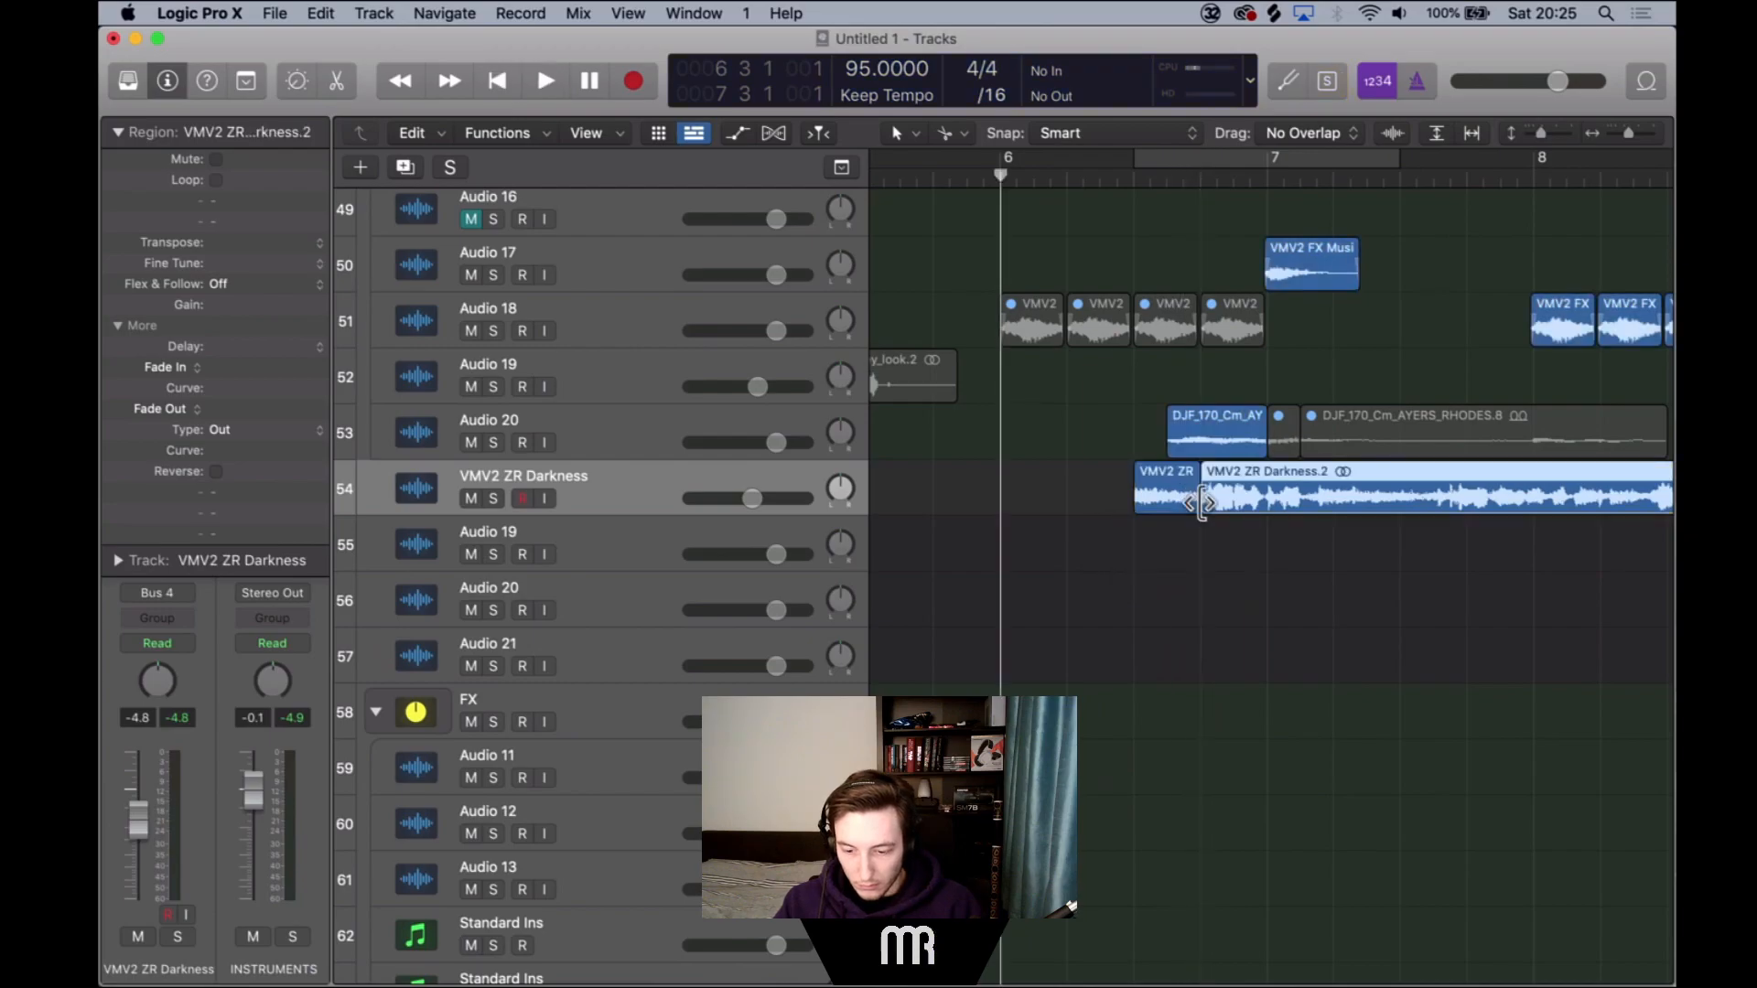
Mute the long remainder of the VMV2 ZR Darkness vocal from bar 6 beat 4 and replay the passage.
key(ctrl+m)
key(XF86AudioRaiseVolume)
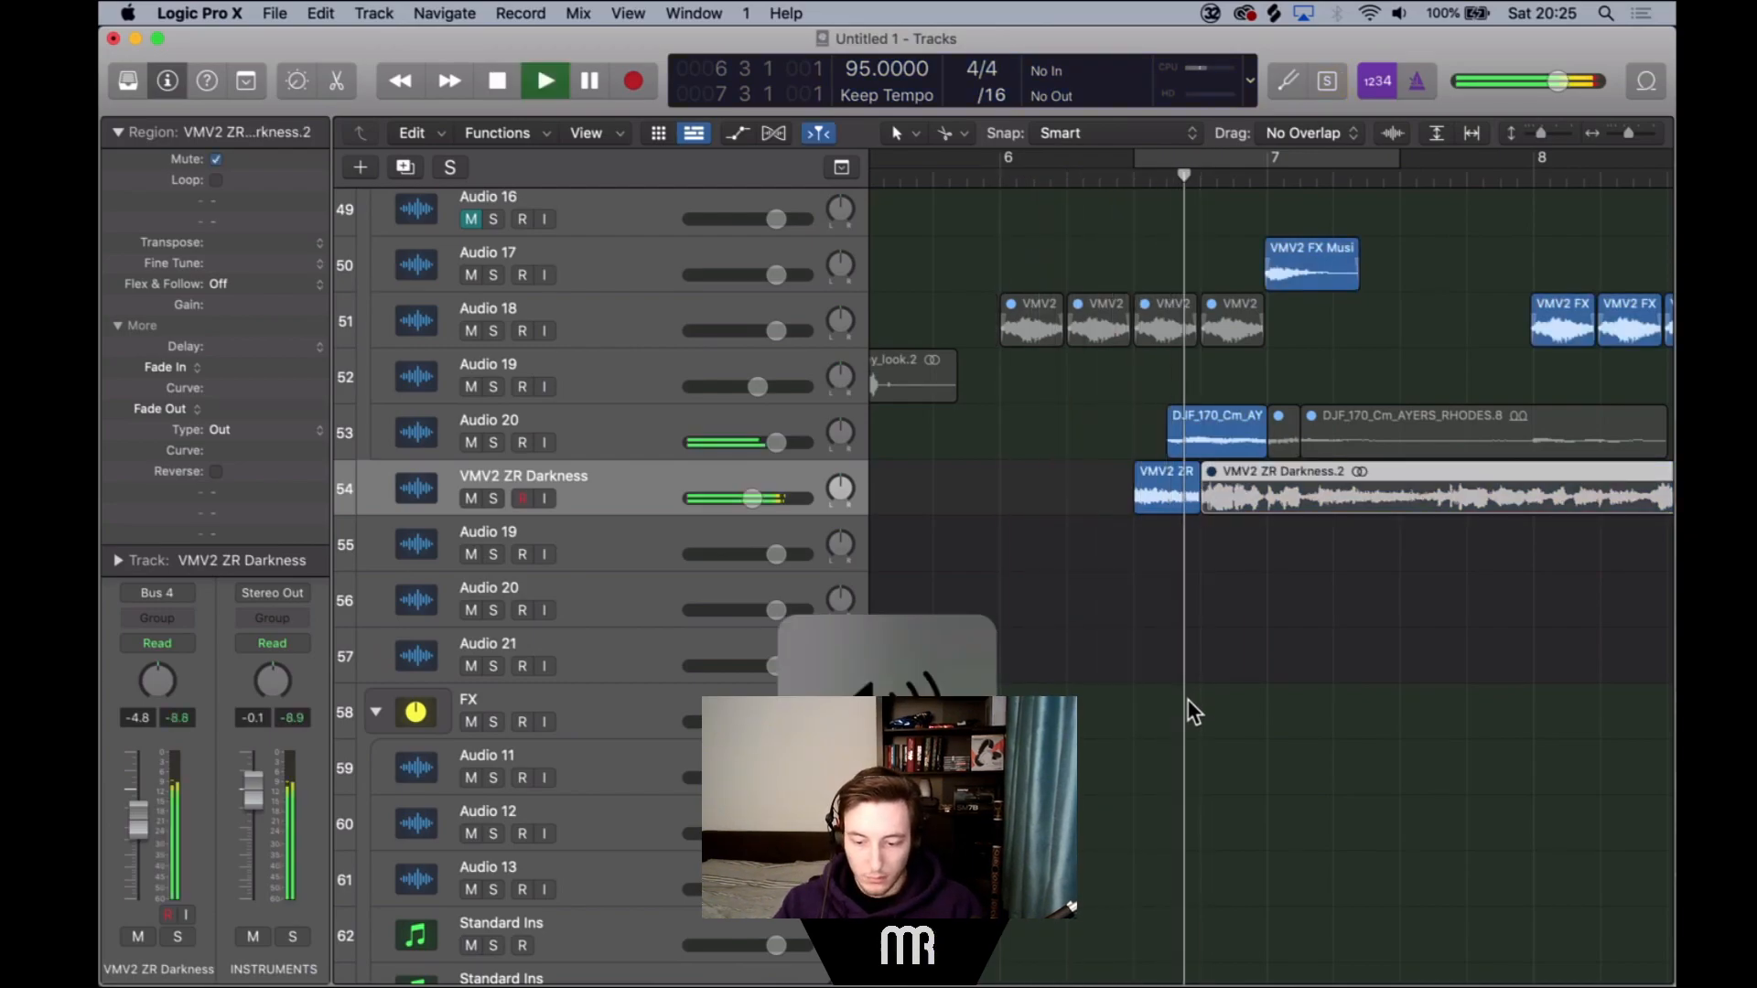
key(space)
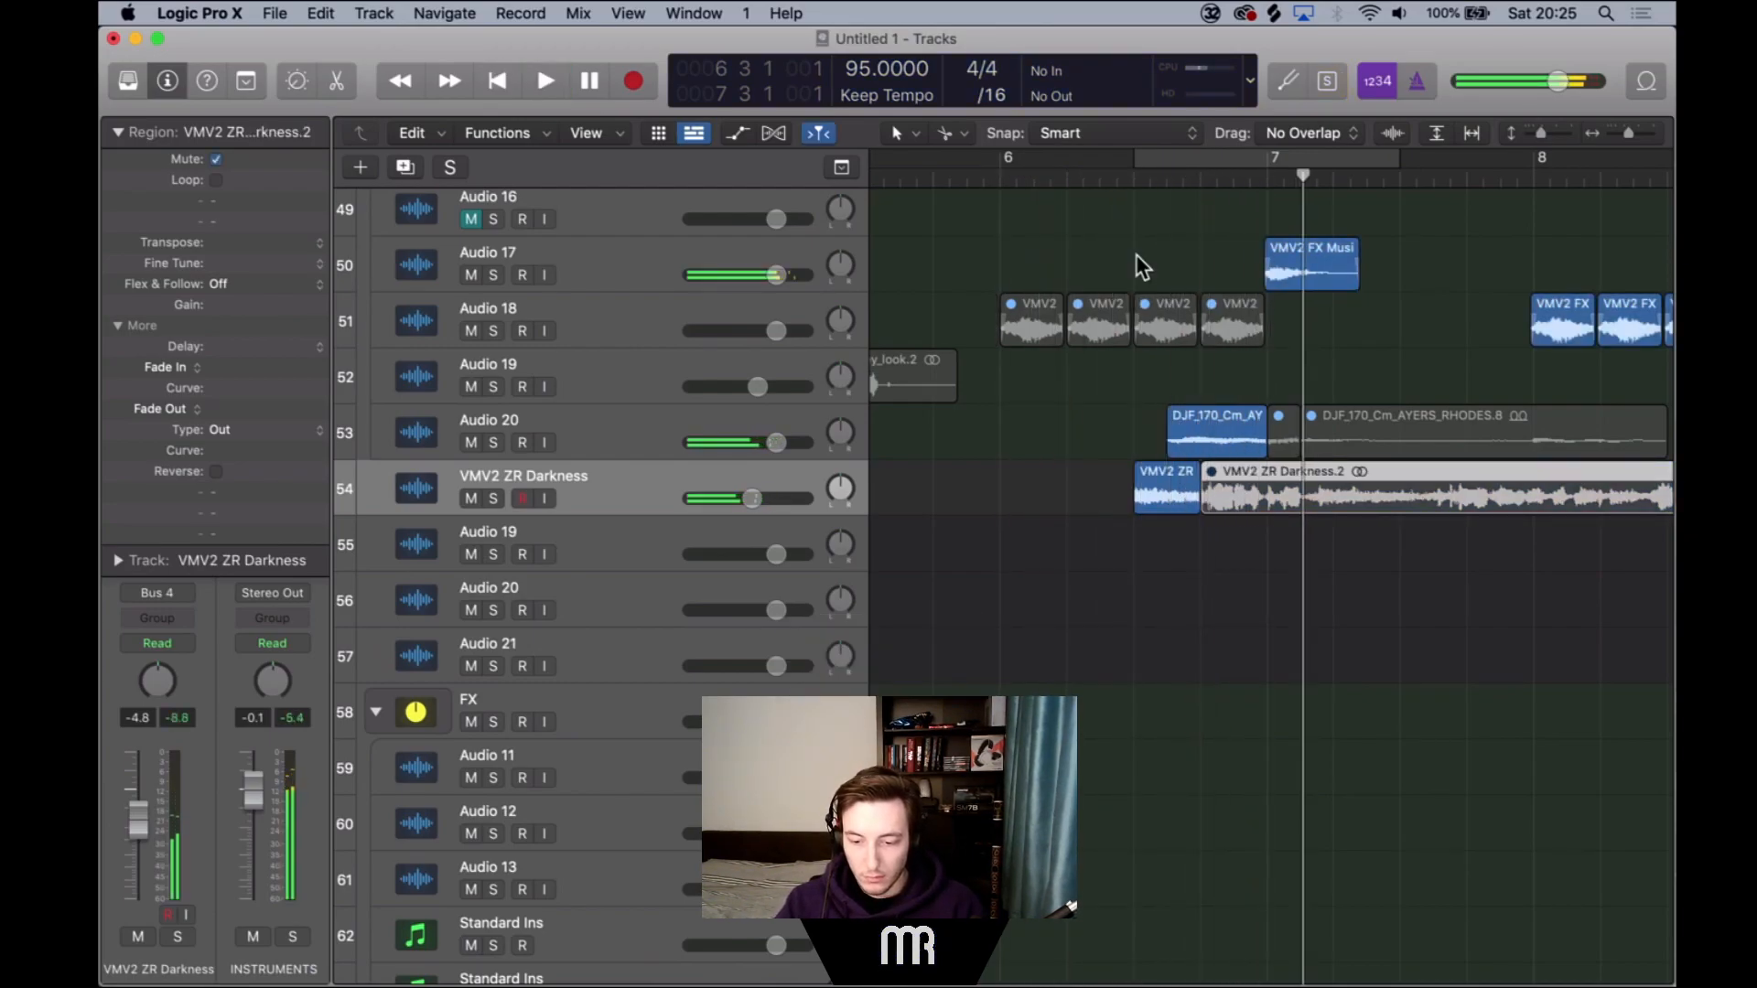
click(1109, 193)
click(1103, 177)
key(space)
key(space)
Split the short Darkness vocal slice at bar 6 beat 3 in half, mute its second half and play it.
super+click(1171, 502)
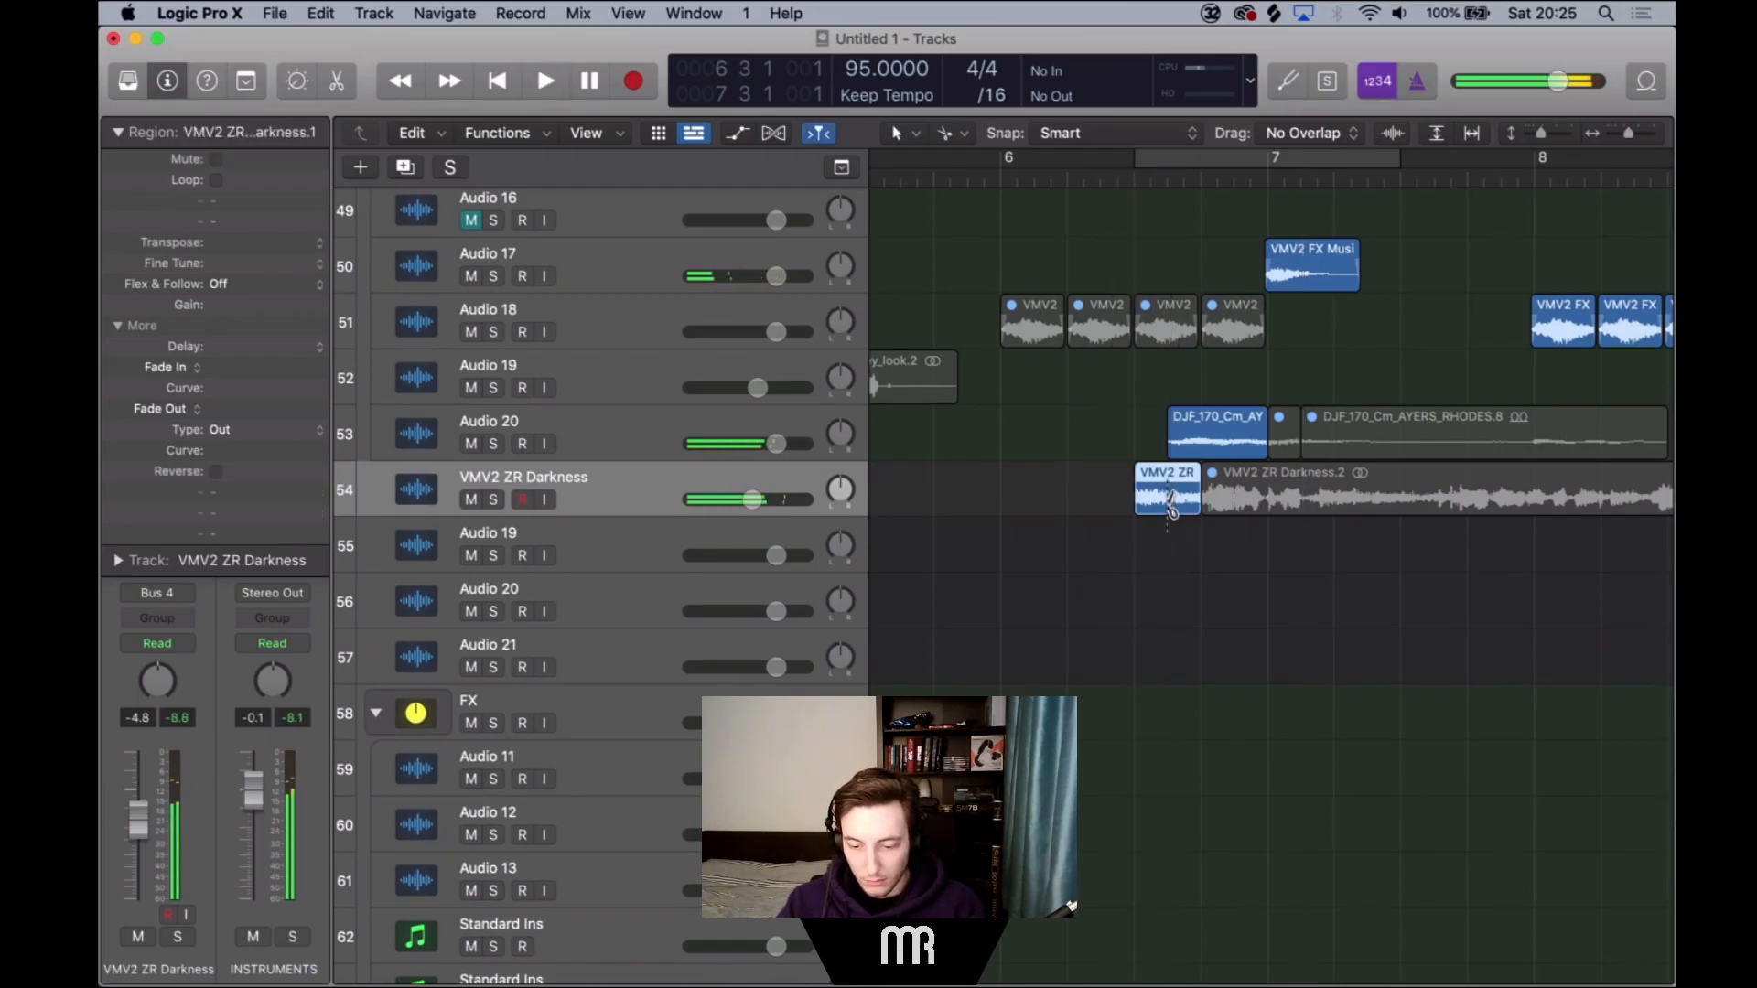
key(ctrl+m)
key(space)
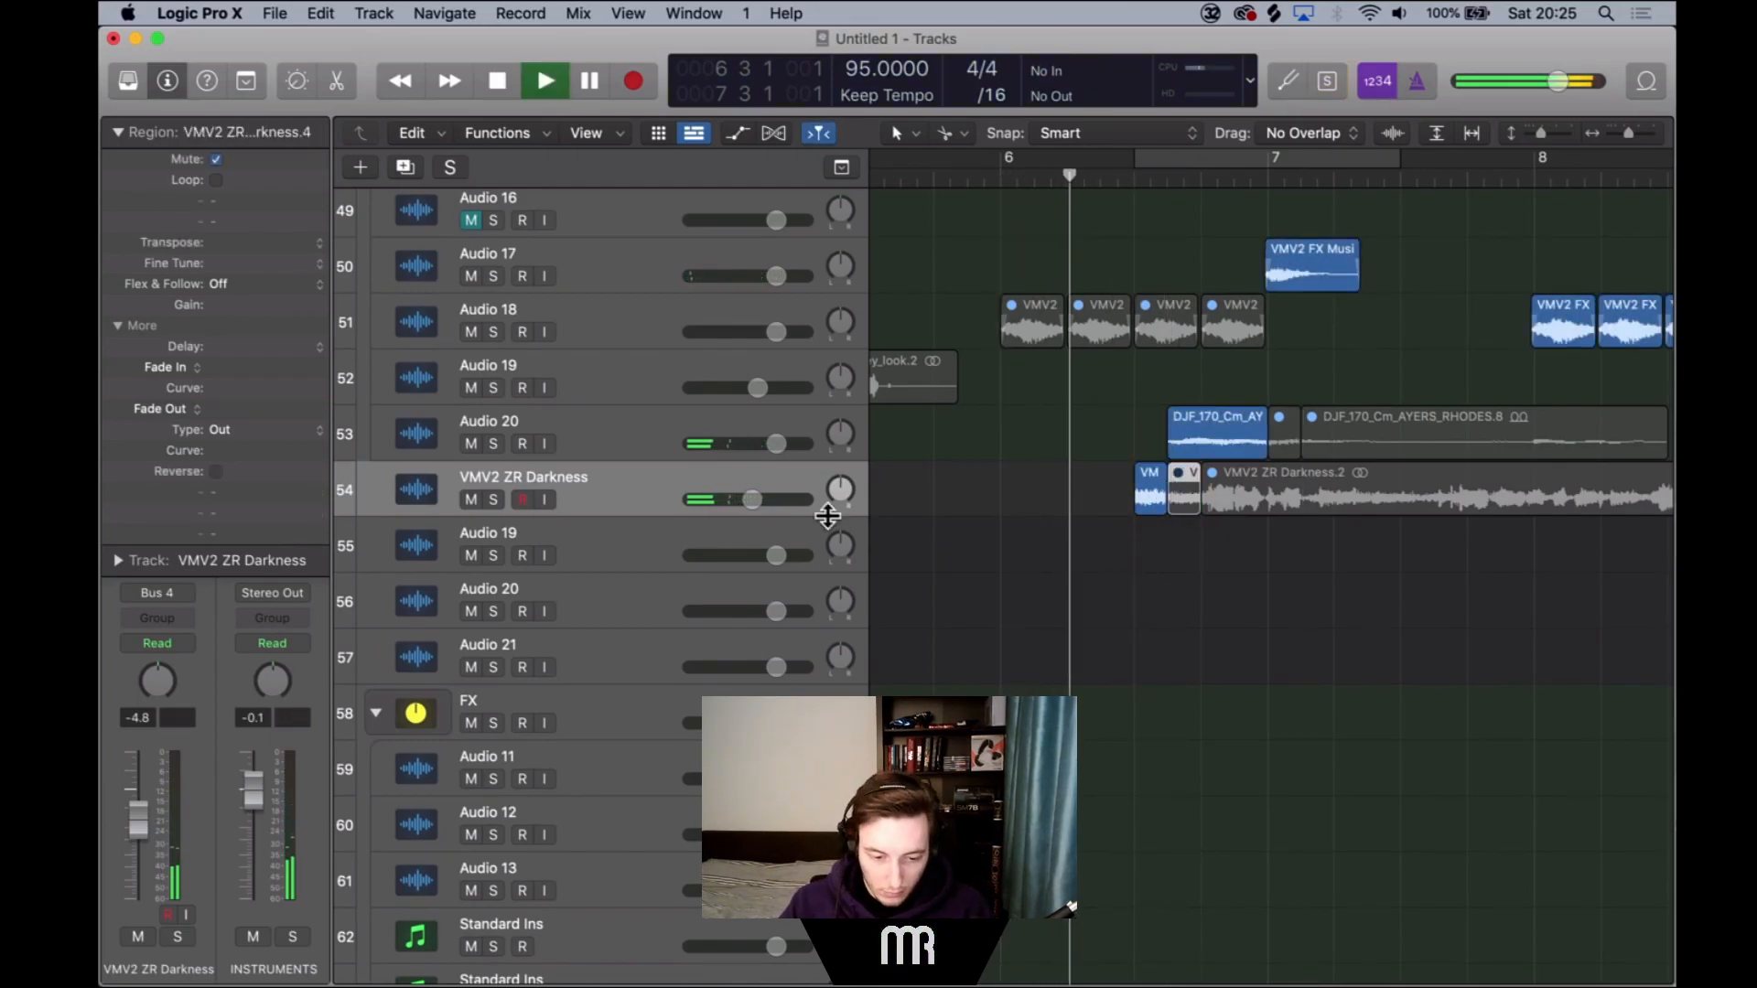
key(XF86AudioRaiseVolume)
key(space)
click(1095, 182)
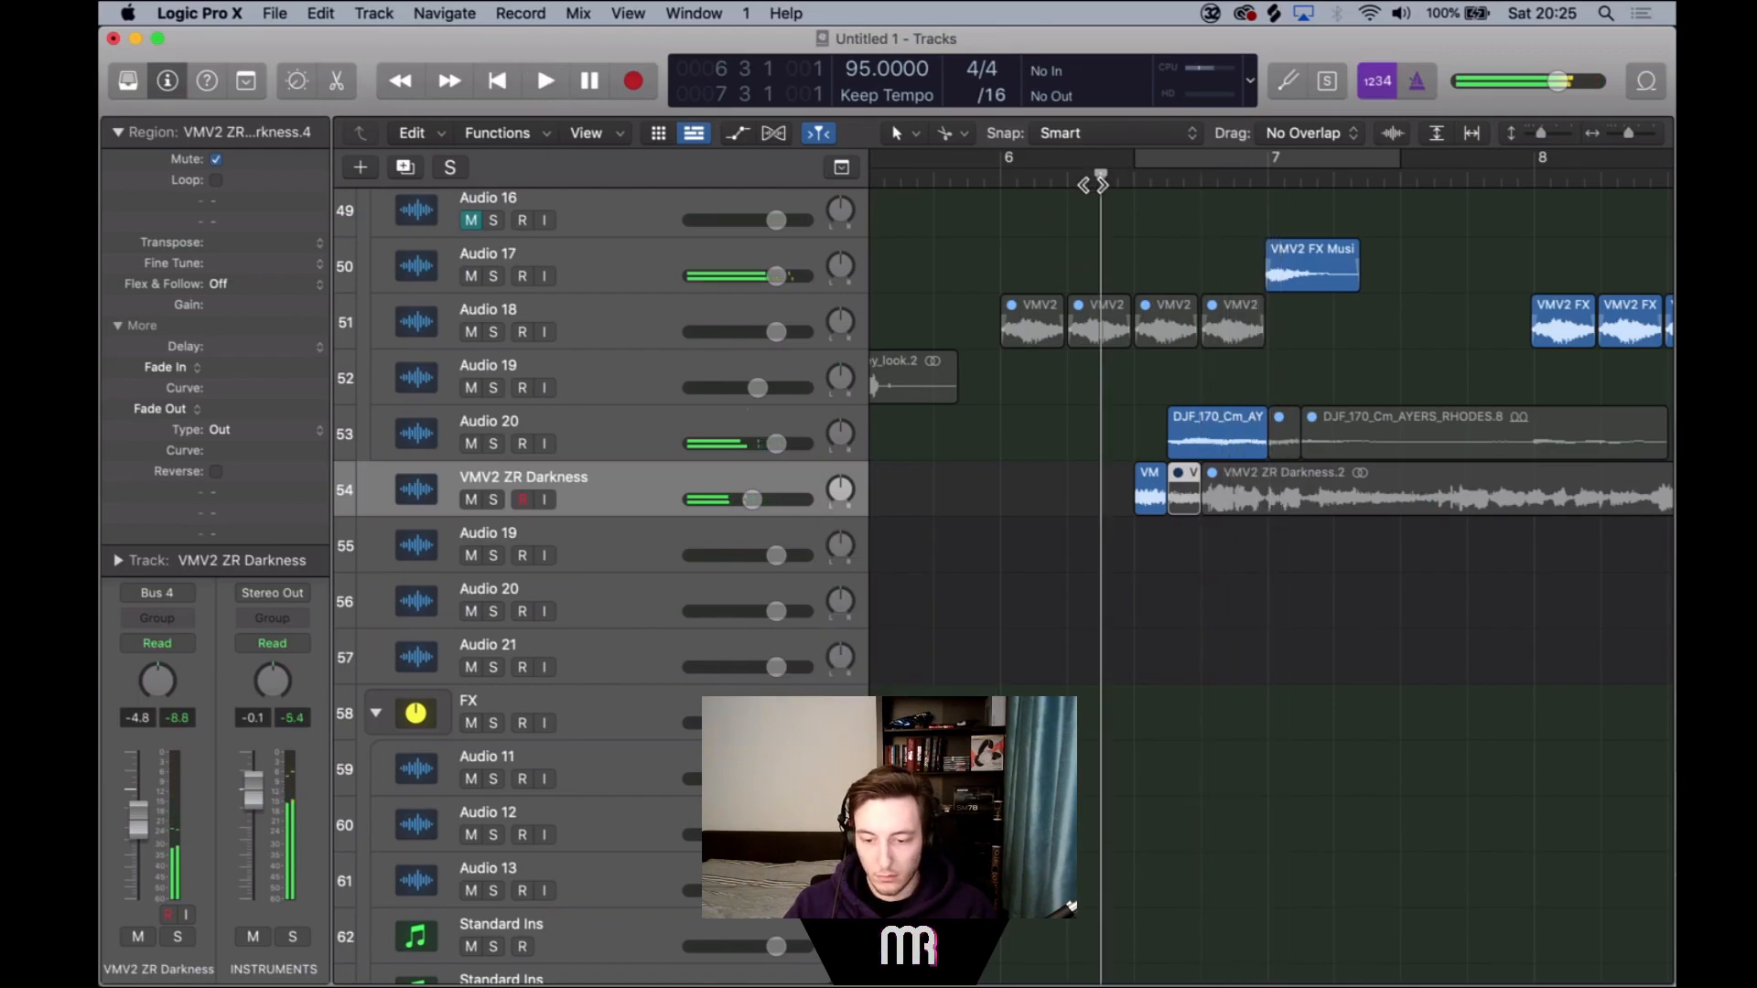
Collapse the Region and Track parameter details and set the cycle range from bar 8 to bar 9.
click(116, 133)
click(173, 383)
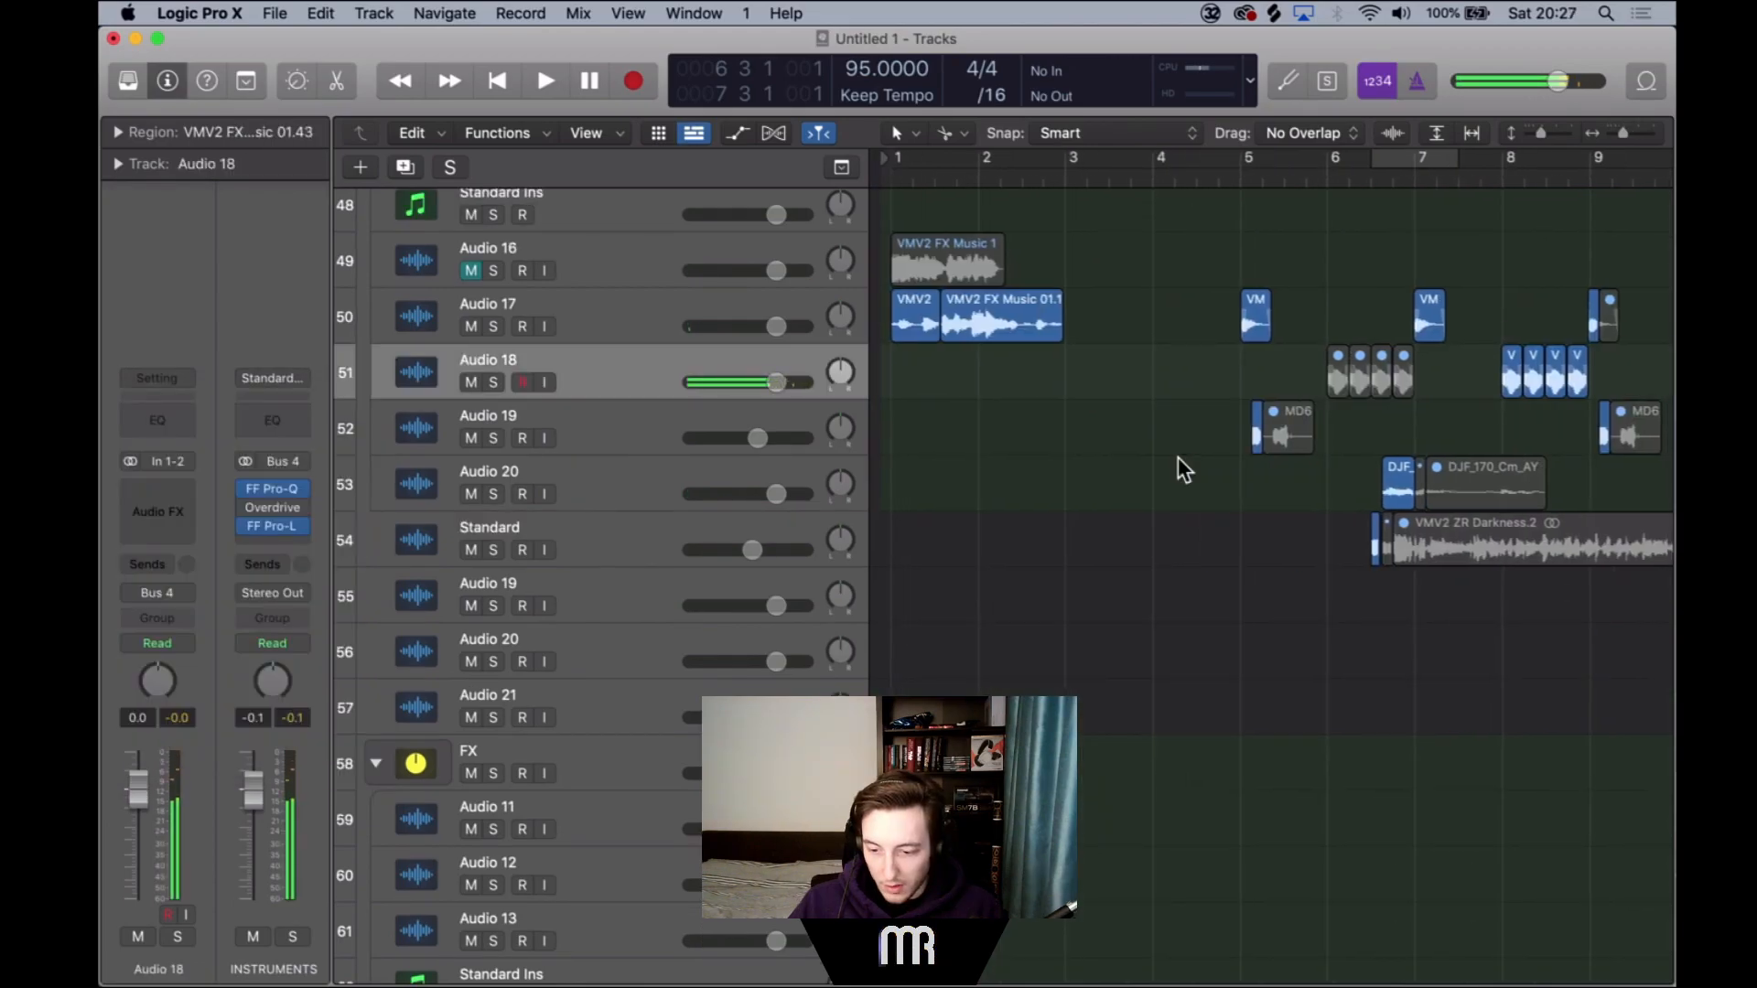
scroll(1178, 458, right, 10)
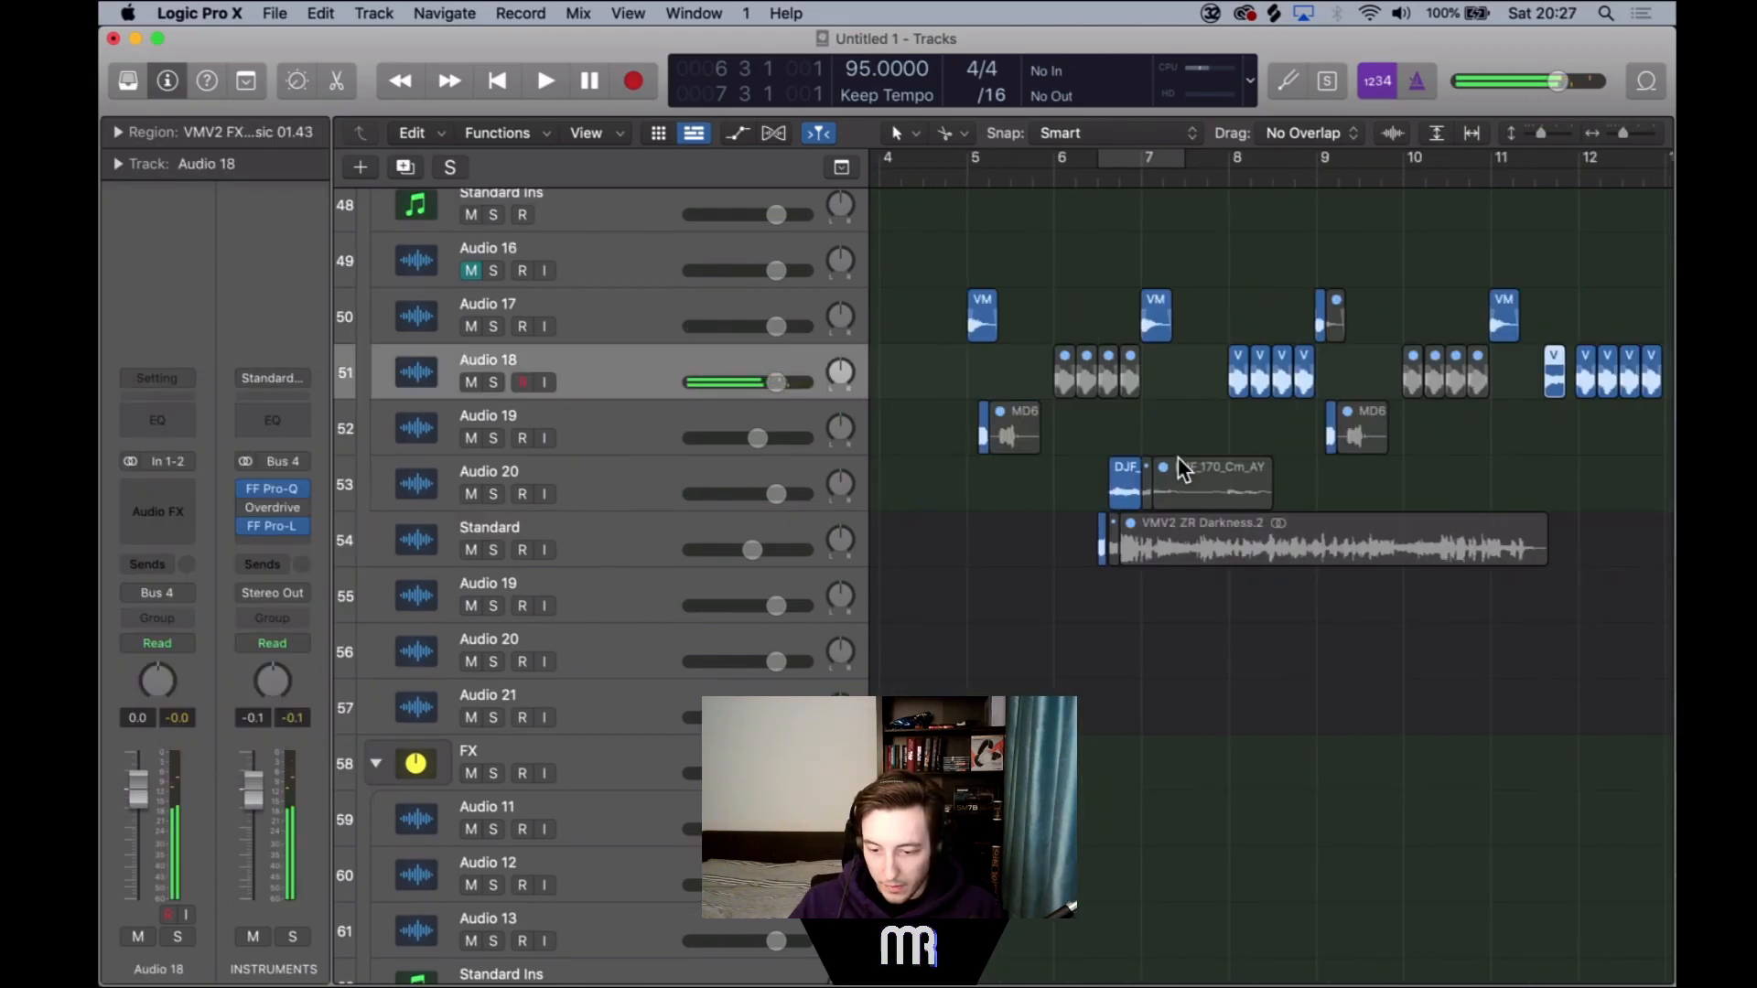
scroll(1113, 180, left, 5)
scroll(1113, 180, right, 9)
scroll(1112, 181, up, 6)
scroll(1112, 180, left, 8)
scroll(1112, 180, left, 10)
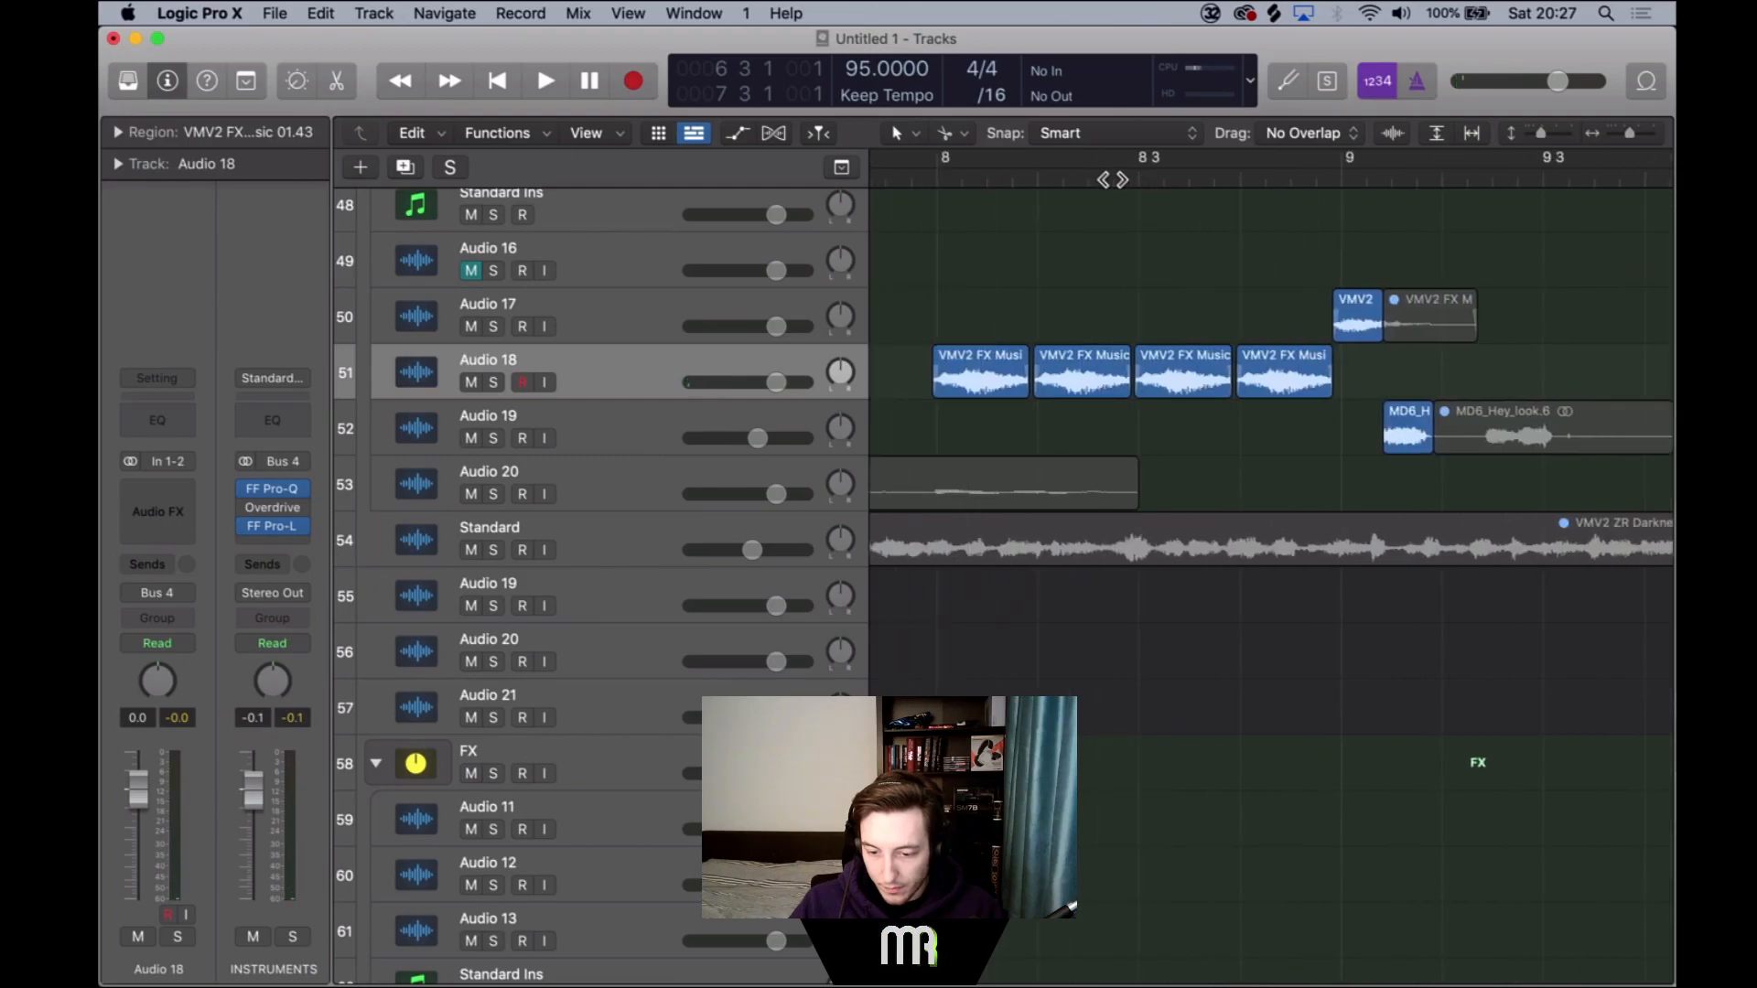
drag(1012, 156, 1409, 157)
Trim the starts of the four VMV2 FX Music slices in bar 8 on Audio 18 together and play them in the cycle.
mouse_move(970, 354)
mouse_down()
mouse_move(1368, 348)
mouse_move(1350, 346)
mouse_up()
key(super+Right)
key(super+Right)
key(super+Right)
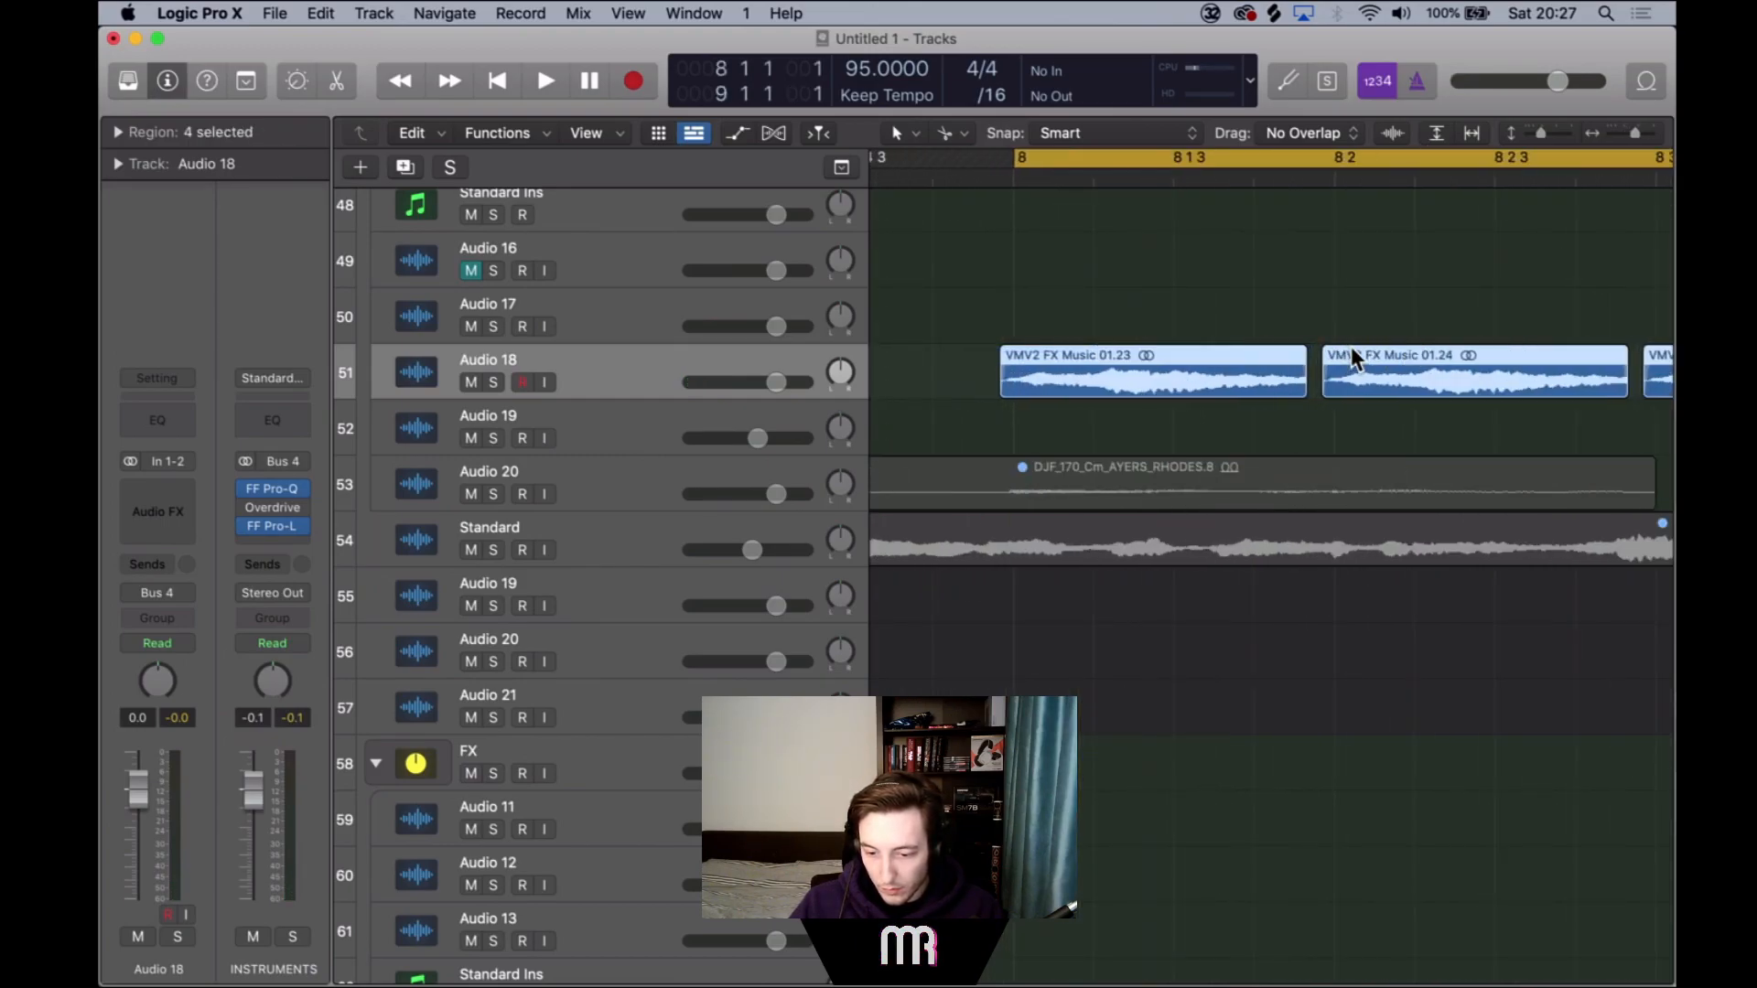
key(super+Right)
drag(1004, 386, 1061, 388)
key(space)
key(super+Left)
key(super+Left)
key(super+Left)
key(super+Left)
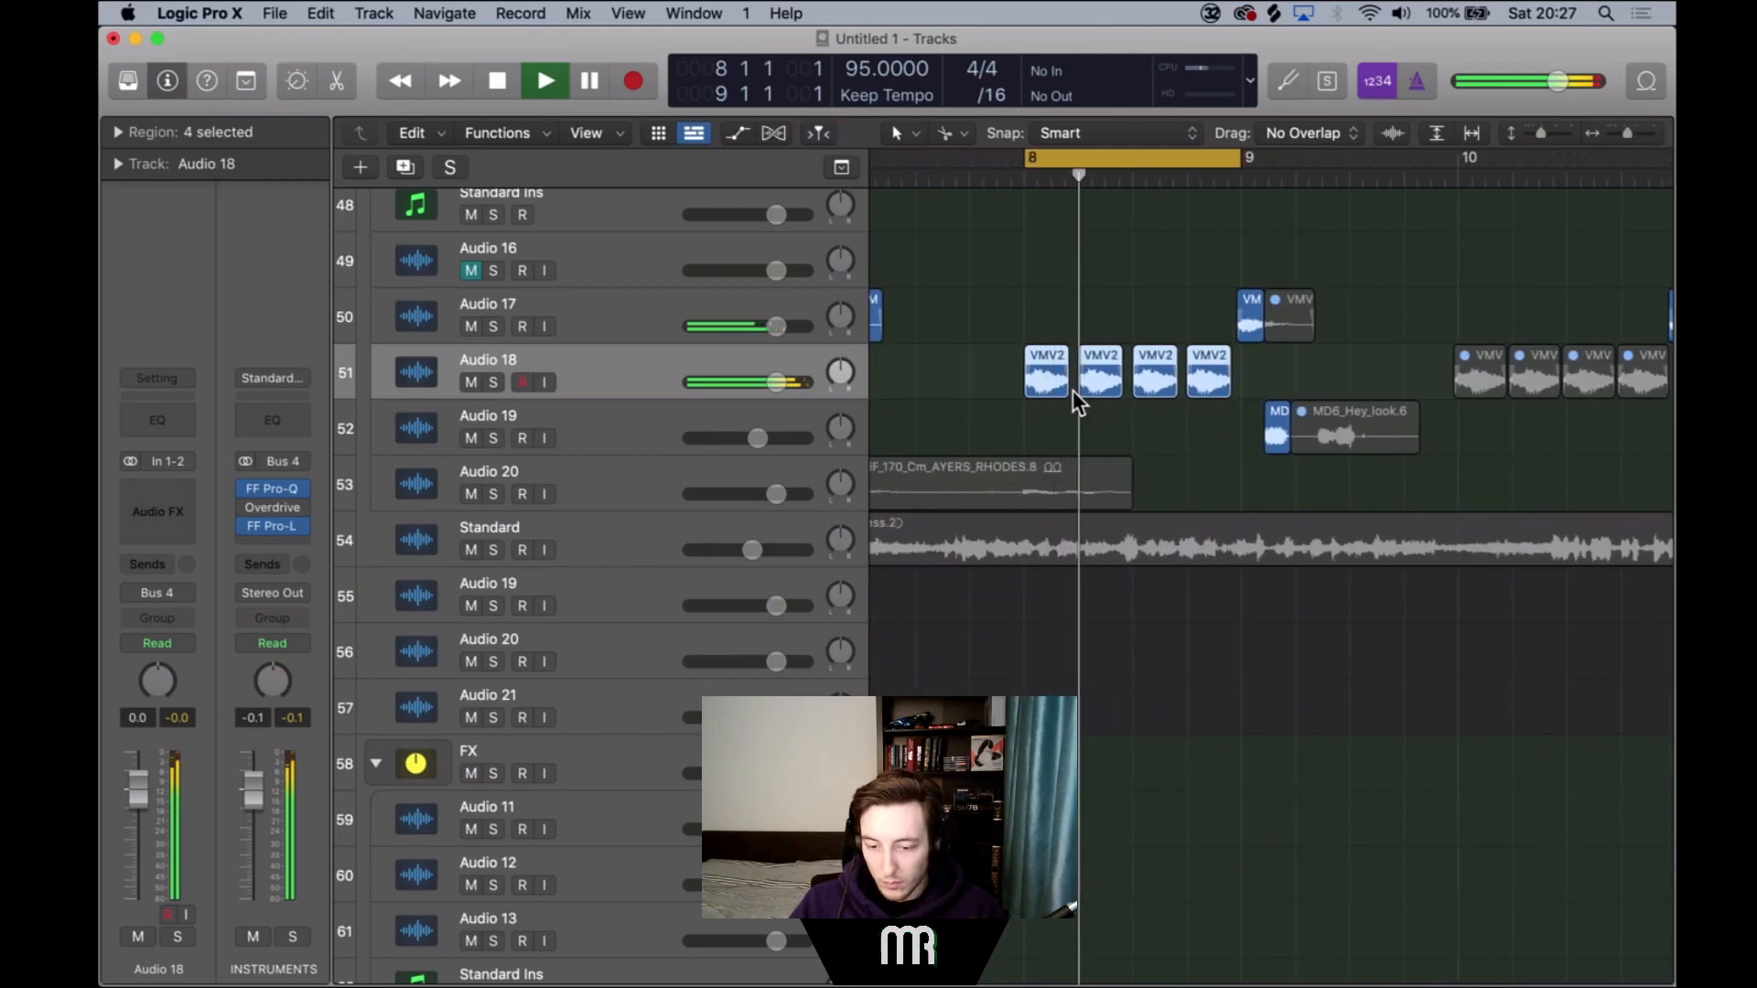
Trim the starts of the four Audio 18 slices further, align the first at 8 1 1 1 and replay the cycle.
key(space)
key(super+Right)
key(super+Right)
key(super+Right)
key(super+Right)
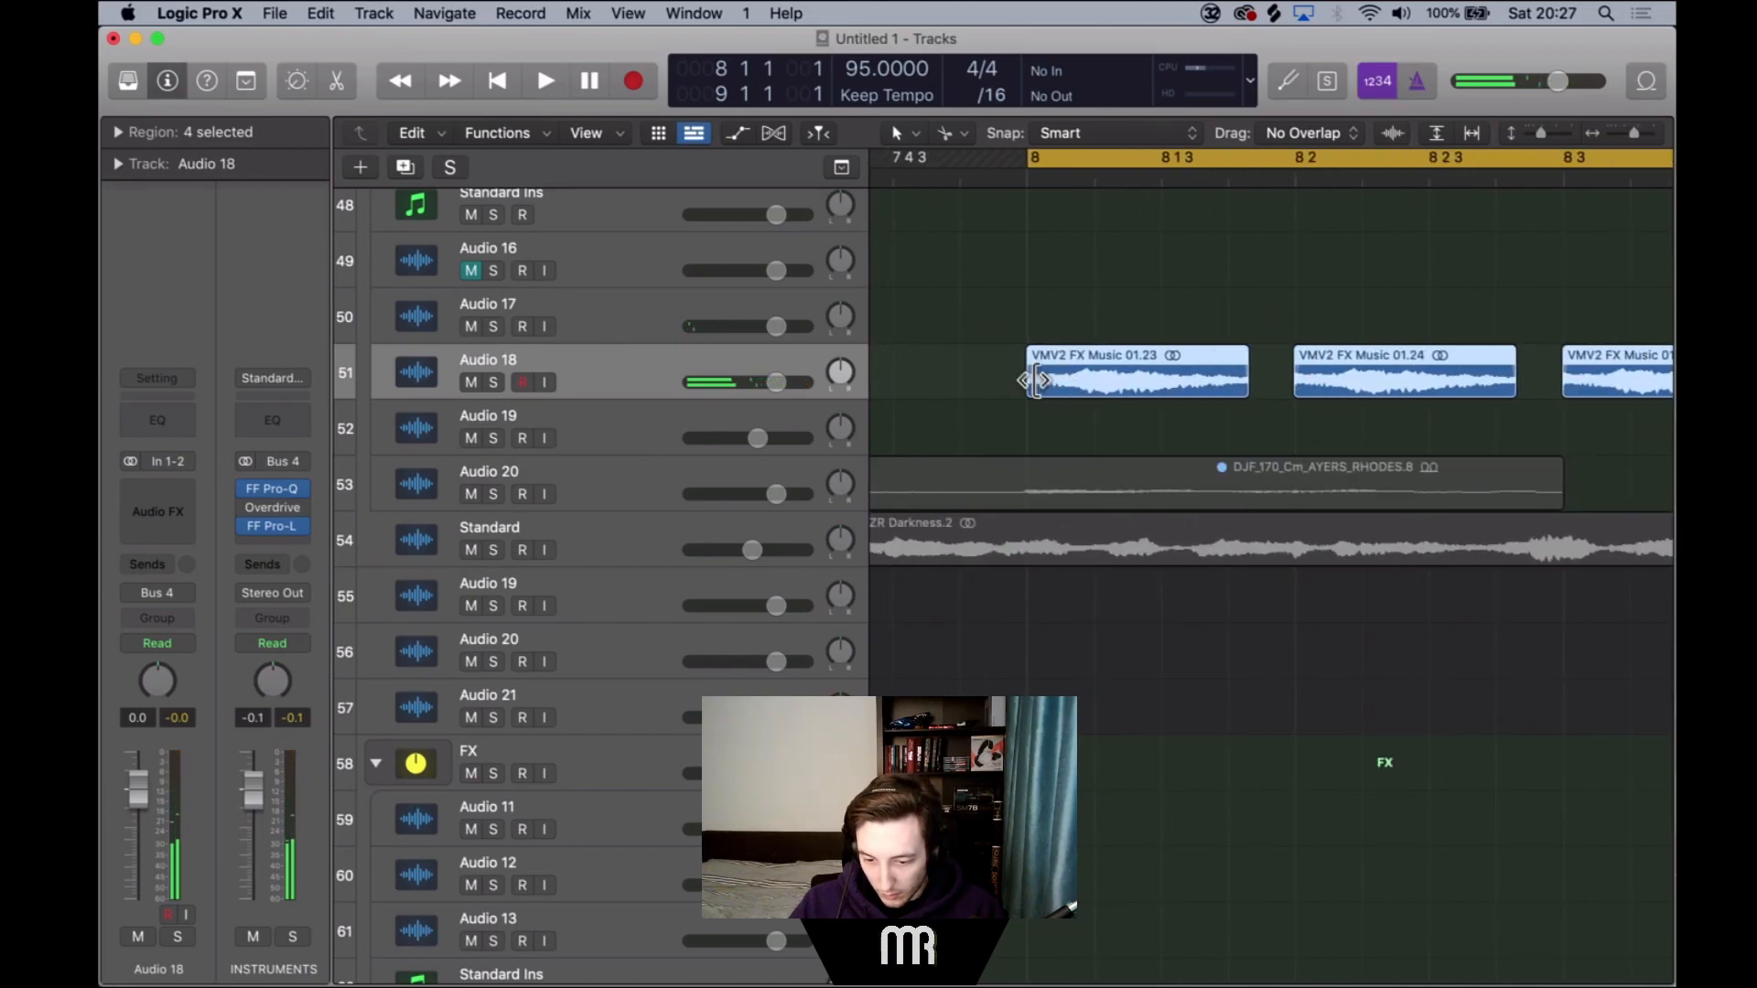
drag(1034, 380, 1152, 383)
key(super+Right)
key(super+Right)
key(super+Right)
key(super+Right)
key(super+Right)
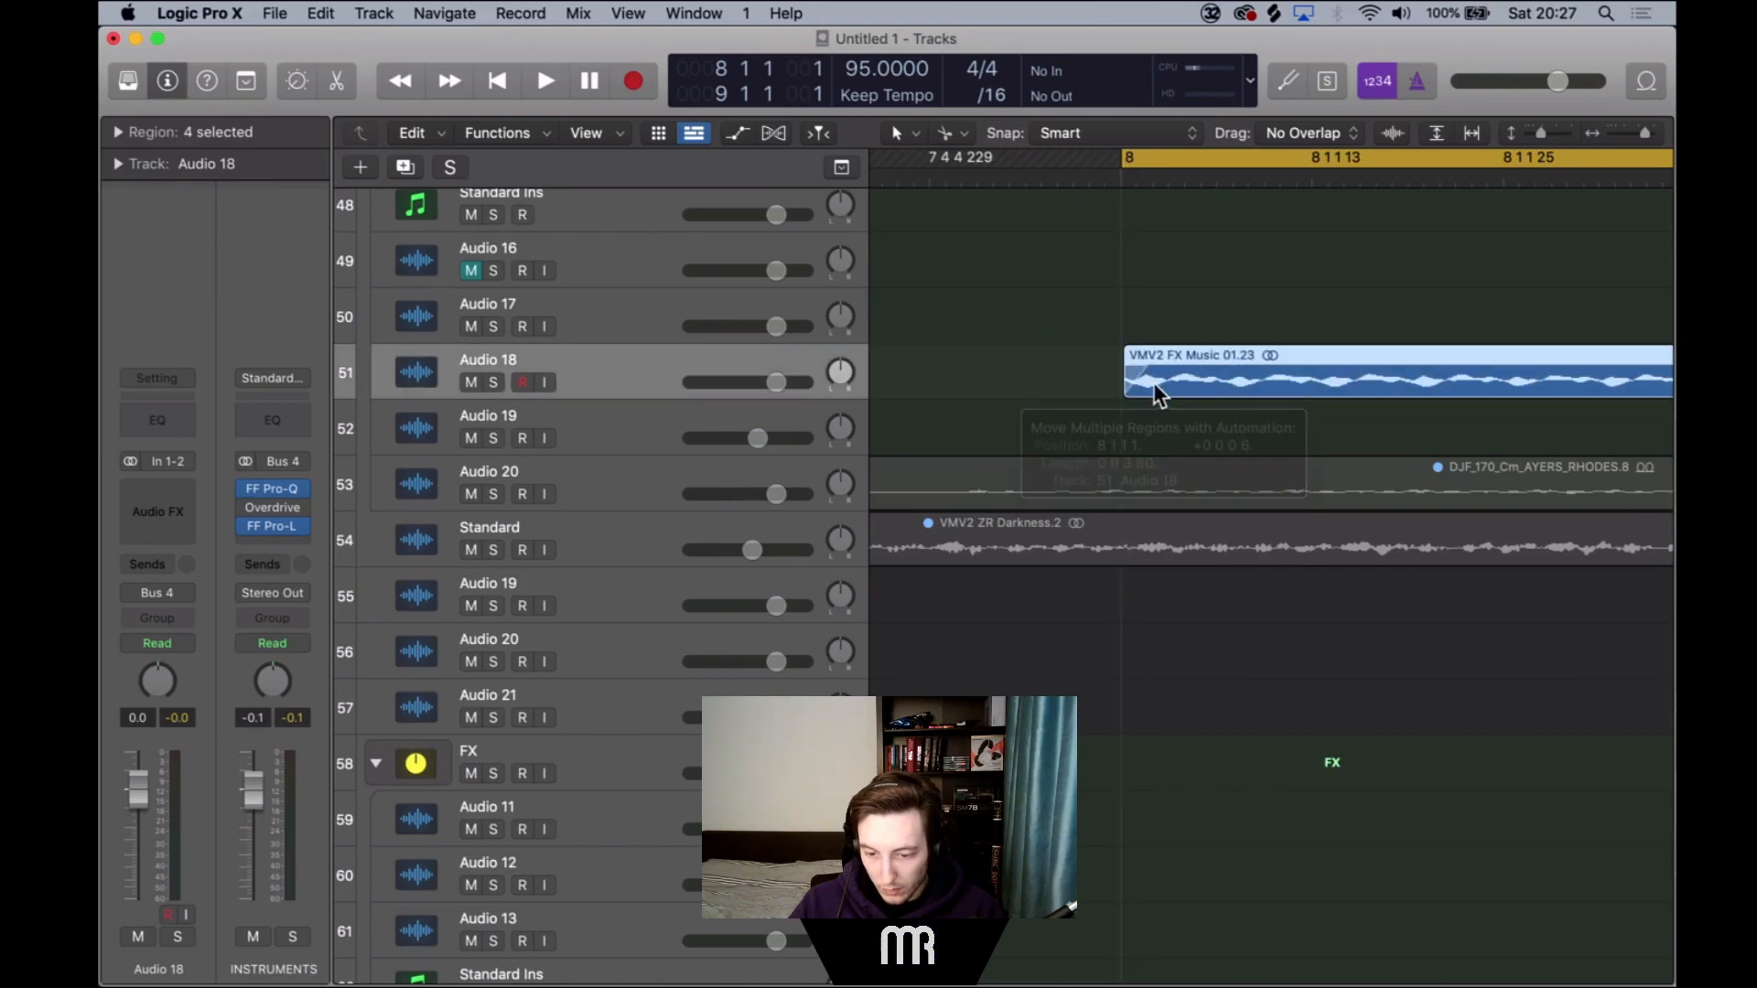
key(space)
key(super+Left)
key(super+Left)
key(super+Left)
key(super+Left)
key(super+Left)
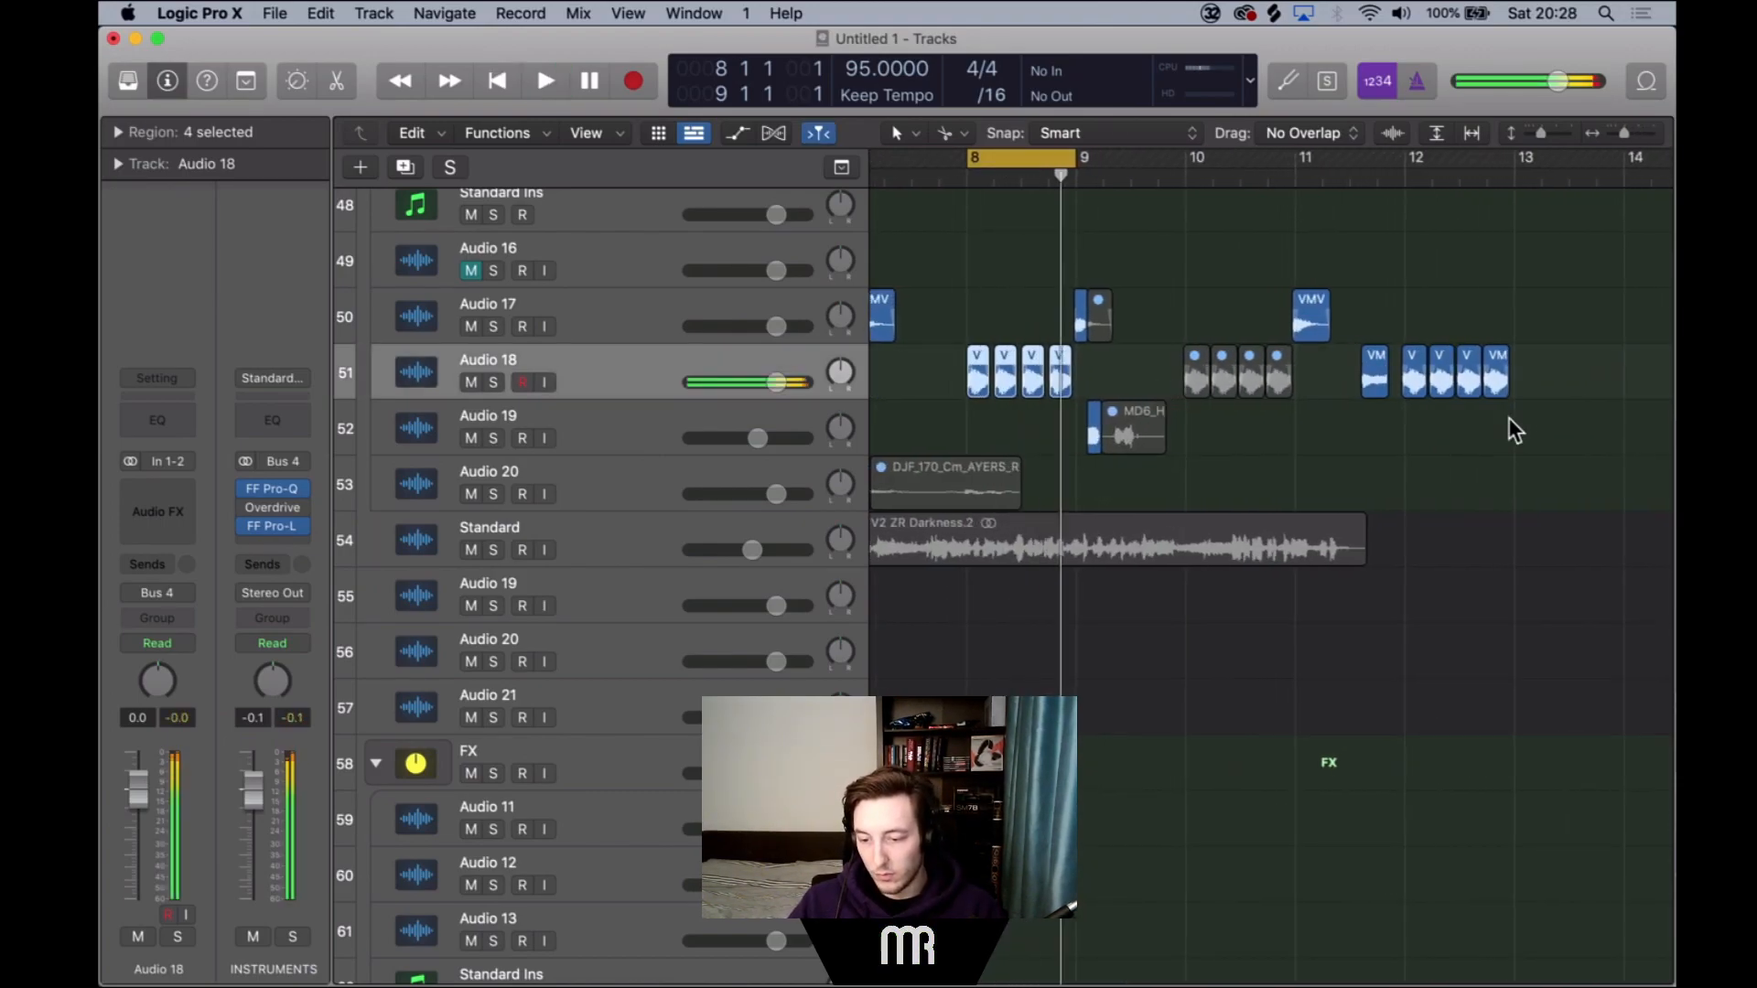
drag(1510, 424, 1463, 345)
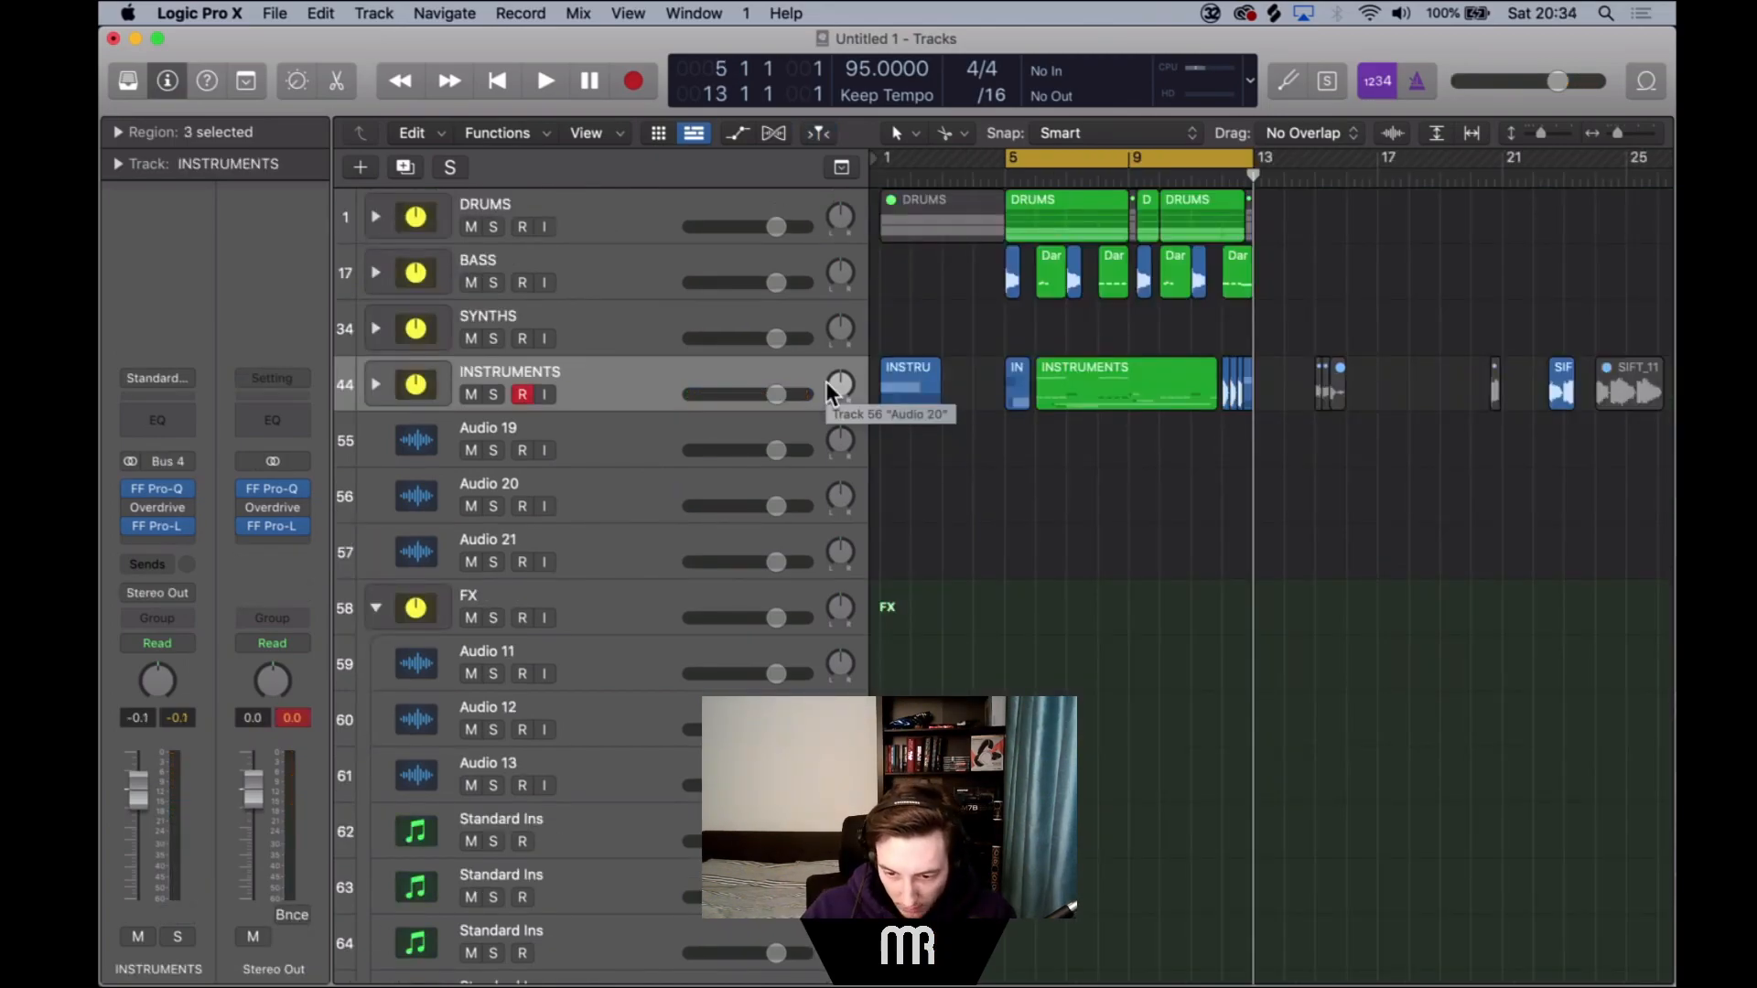
Delete the leftover instrument regions that lie beyond bar 13.
scroll(878, 389, right, 5)
drag(1086, 537, 1625, 275)
scroll(1496, 471, left, 5)
Repeat all drum, bass and instrument regions of bars 5 to 13 at bar 13 and turn off the cycle.
drag(1425, 422, 1011, 167)
scroll(1191, 381, right, 5)
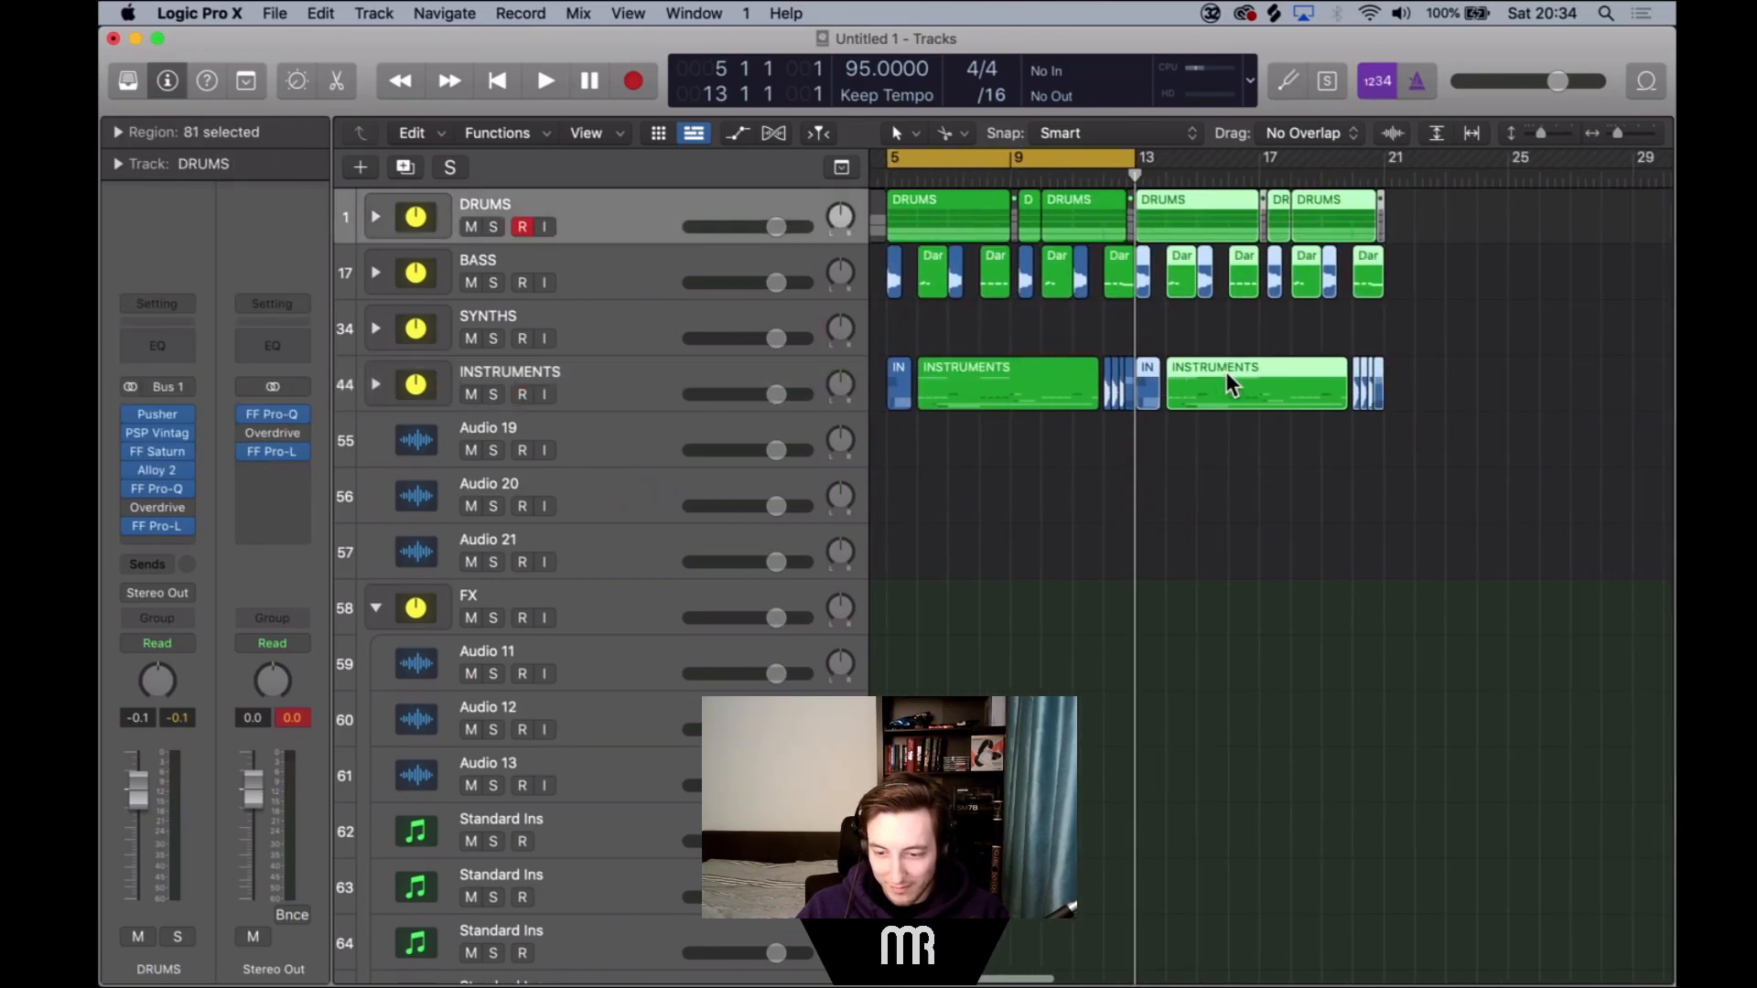
scroll(1226, 371, right, 5)
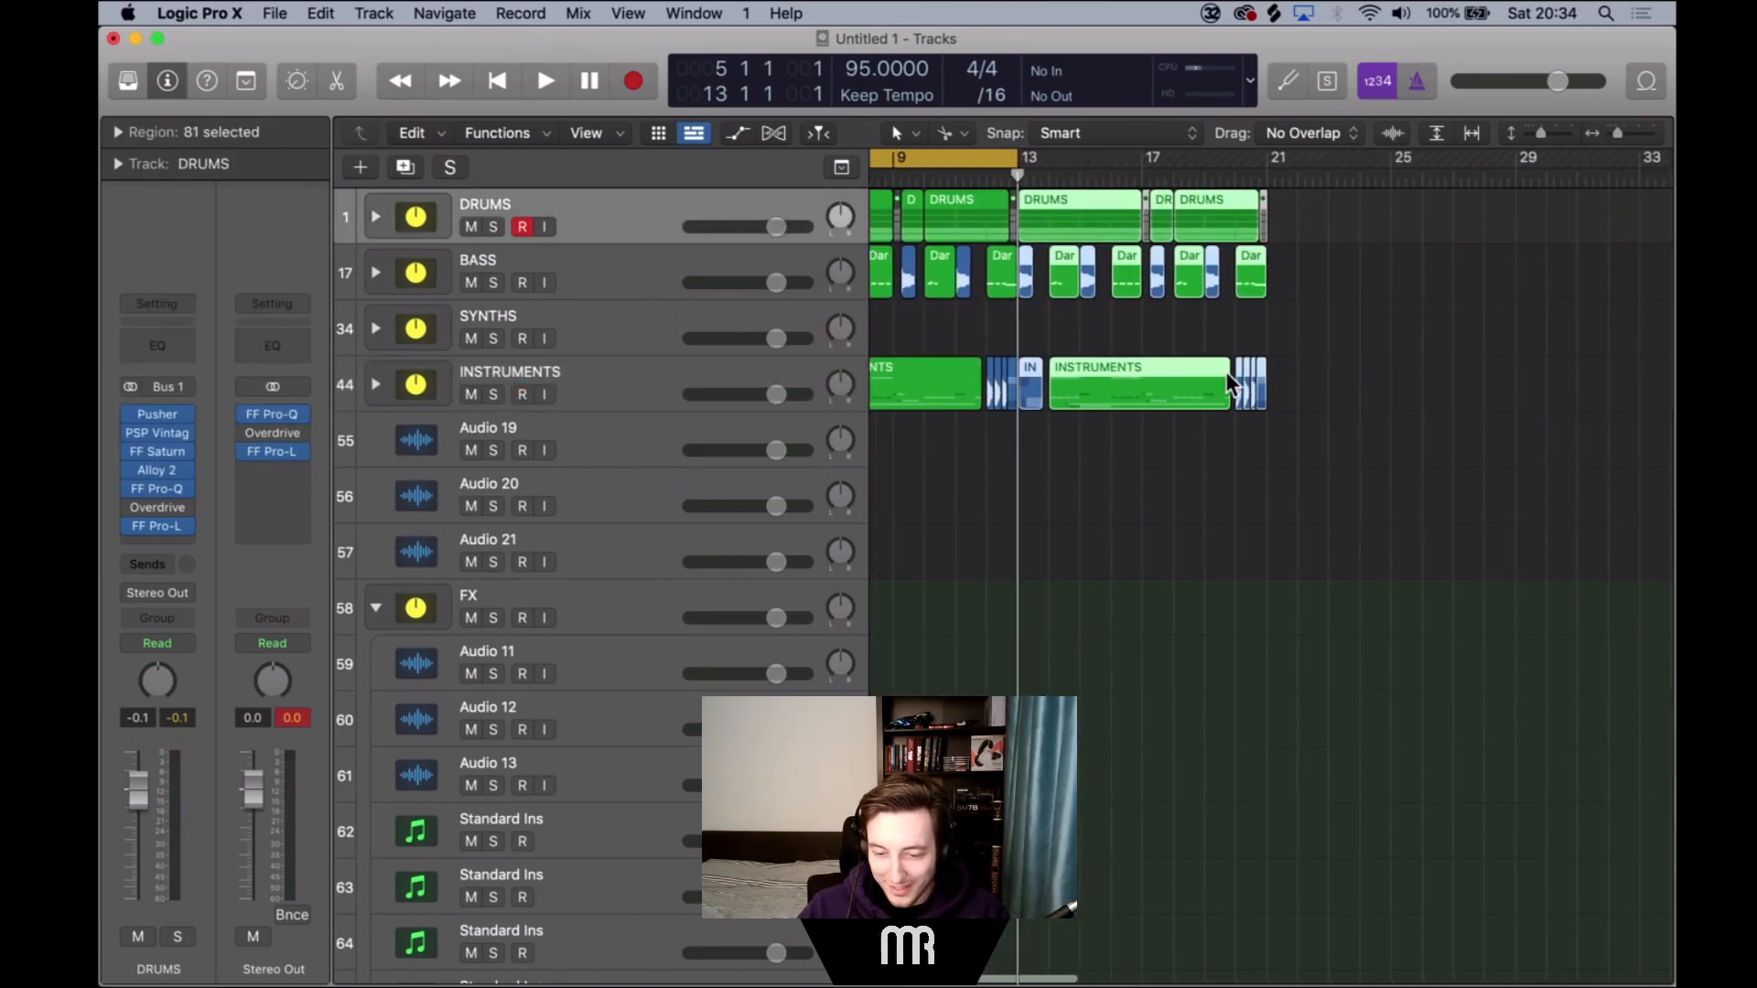
key(c)
scroll(1226, 371, left, 2)
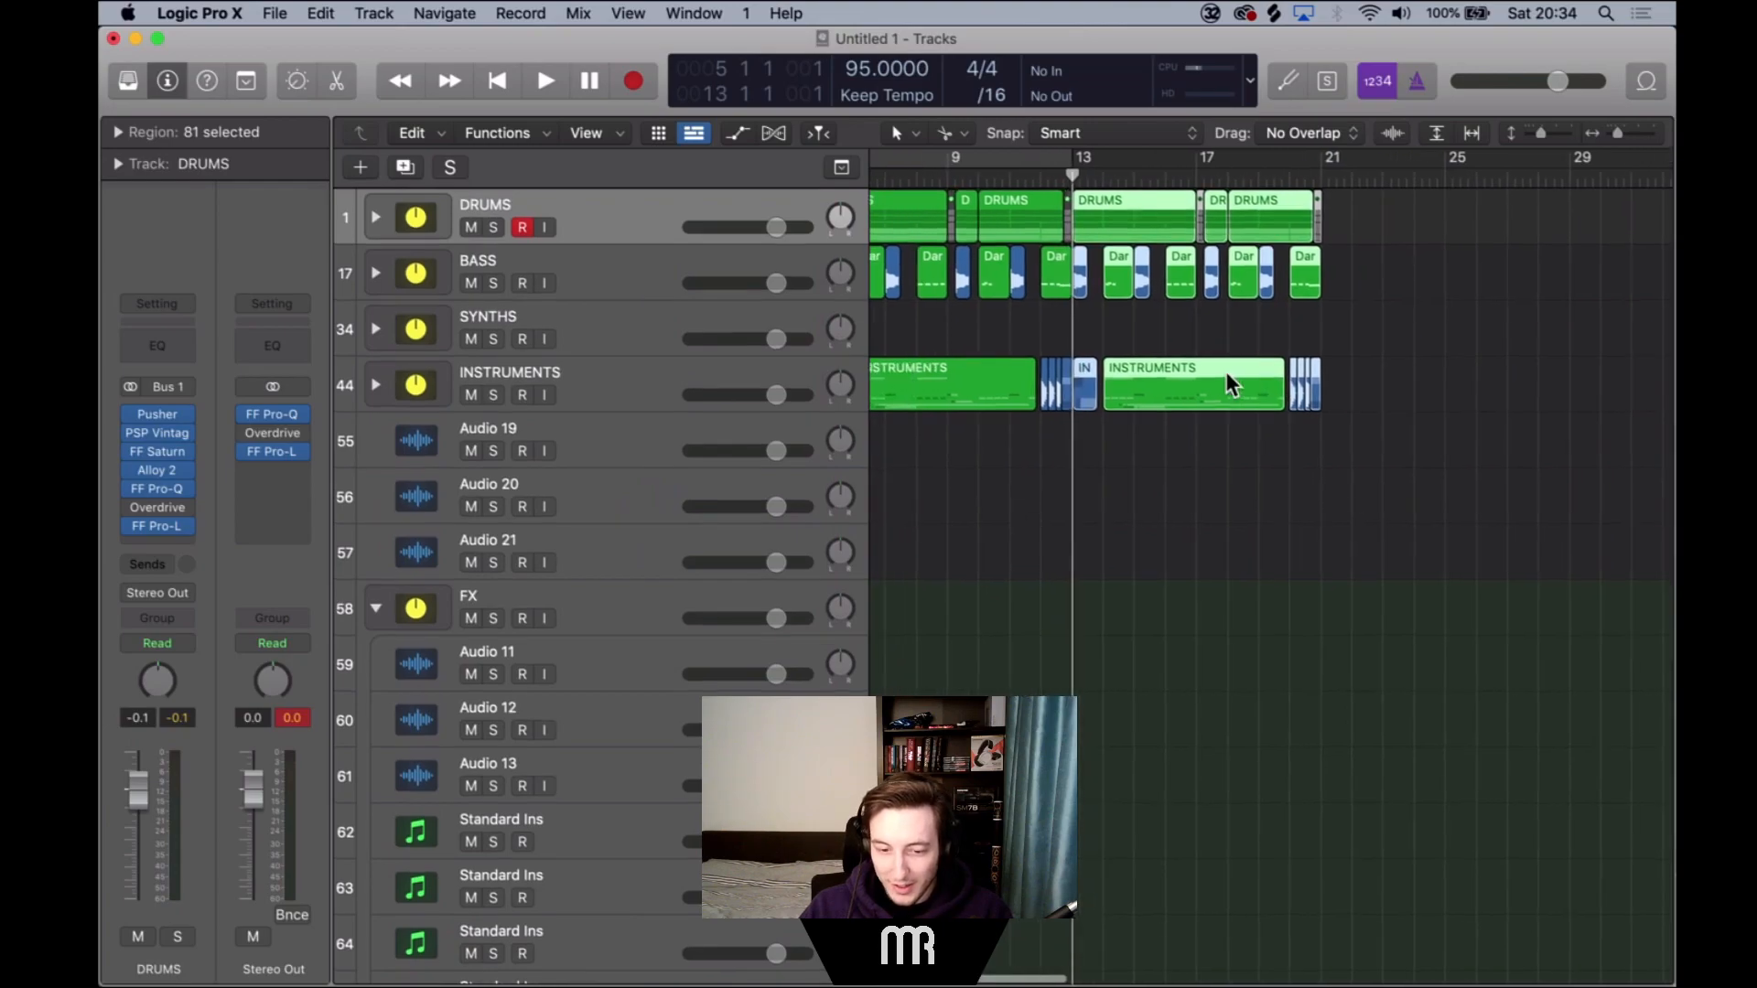
Expand the DRUMS stack and duplicate the Hats, Rides & Crashes track with its sampler and effects.
click(375, 217)
click(1096, 471)
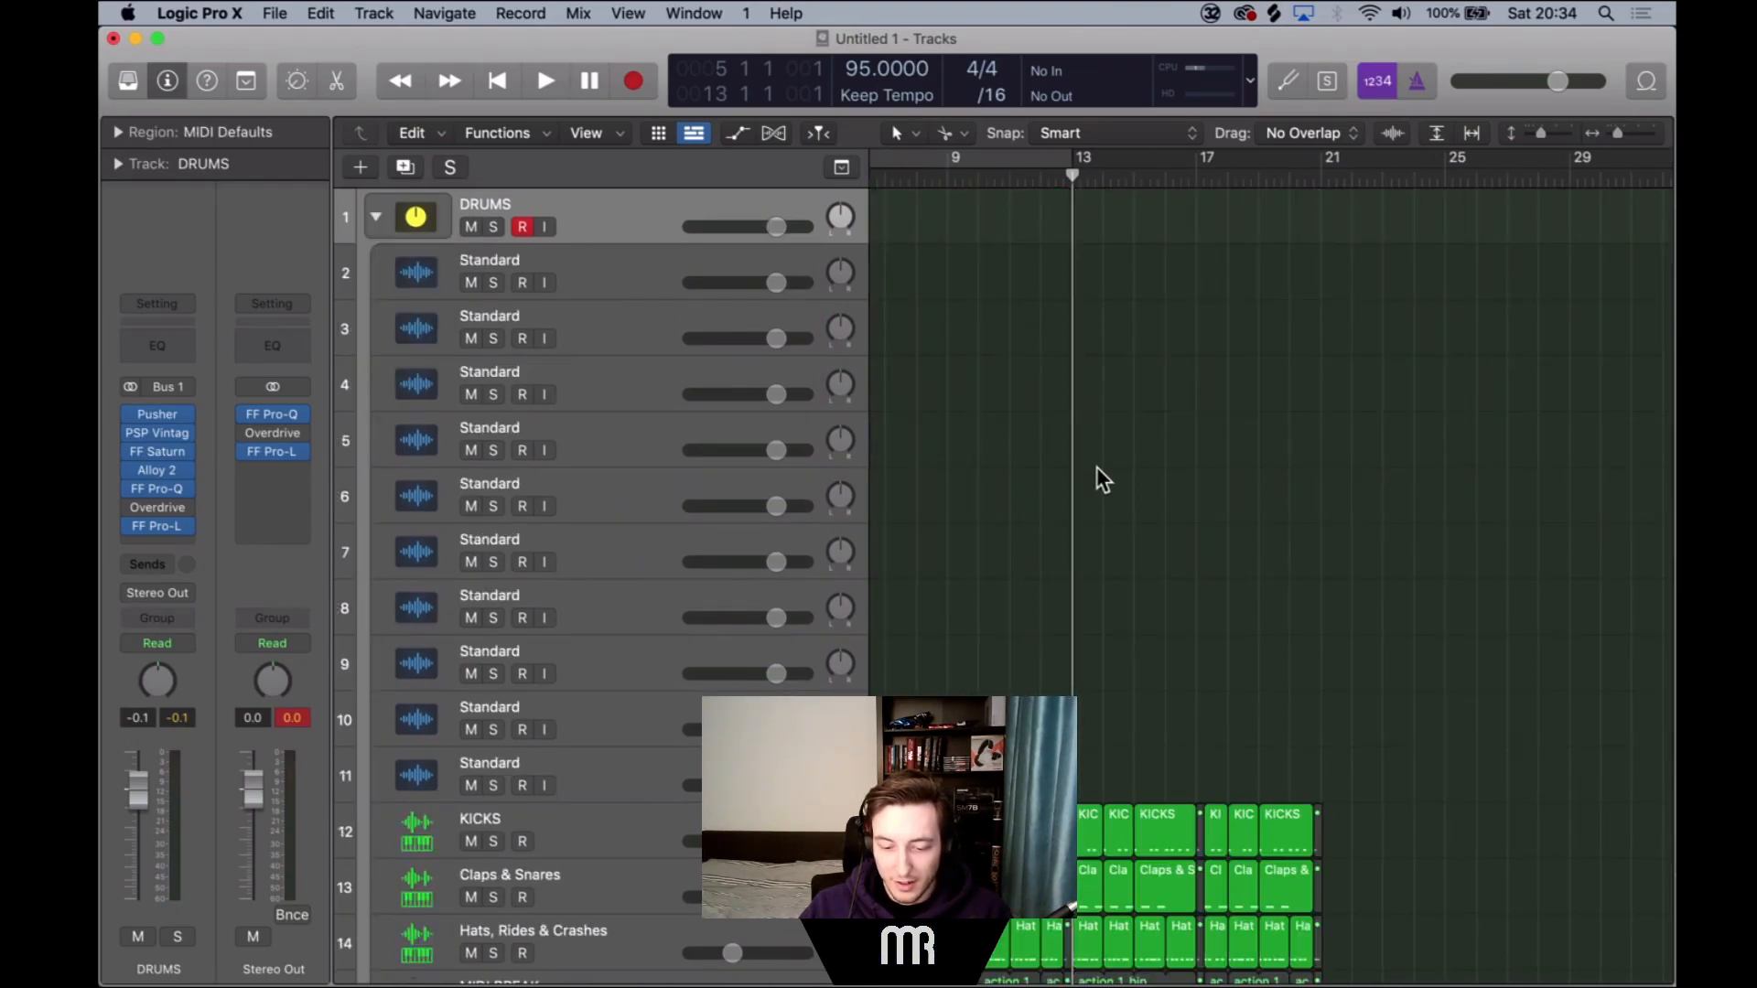
scroll(1096, 472, down, 5)
scroll(1100, 475, down, 6)
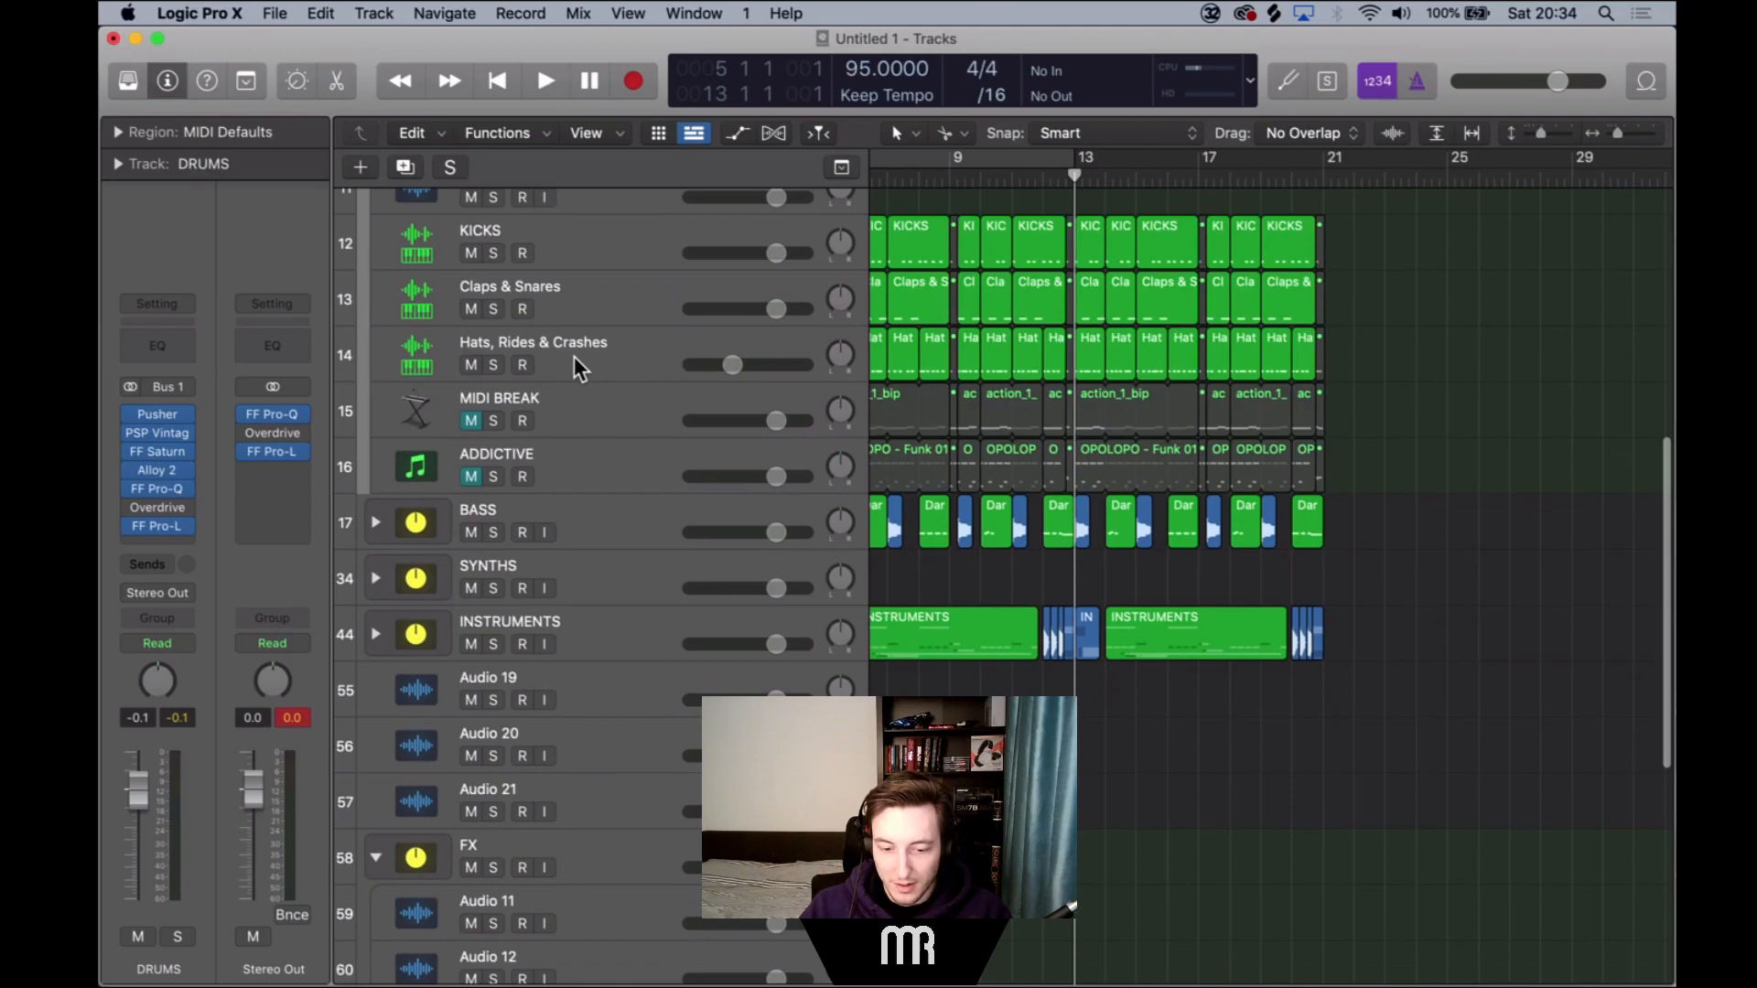
click(618, 366)
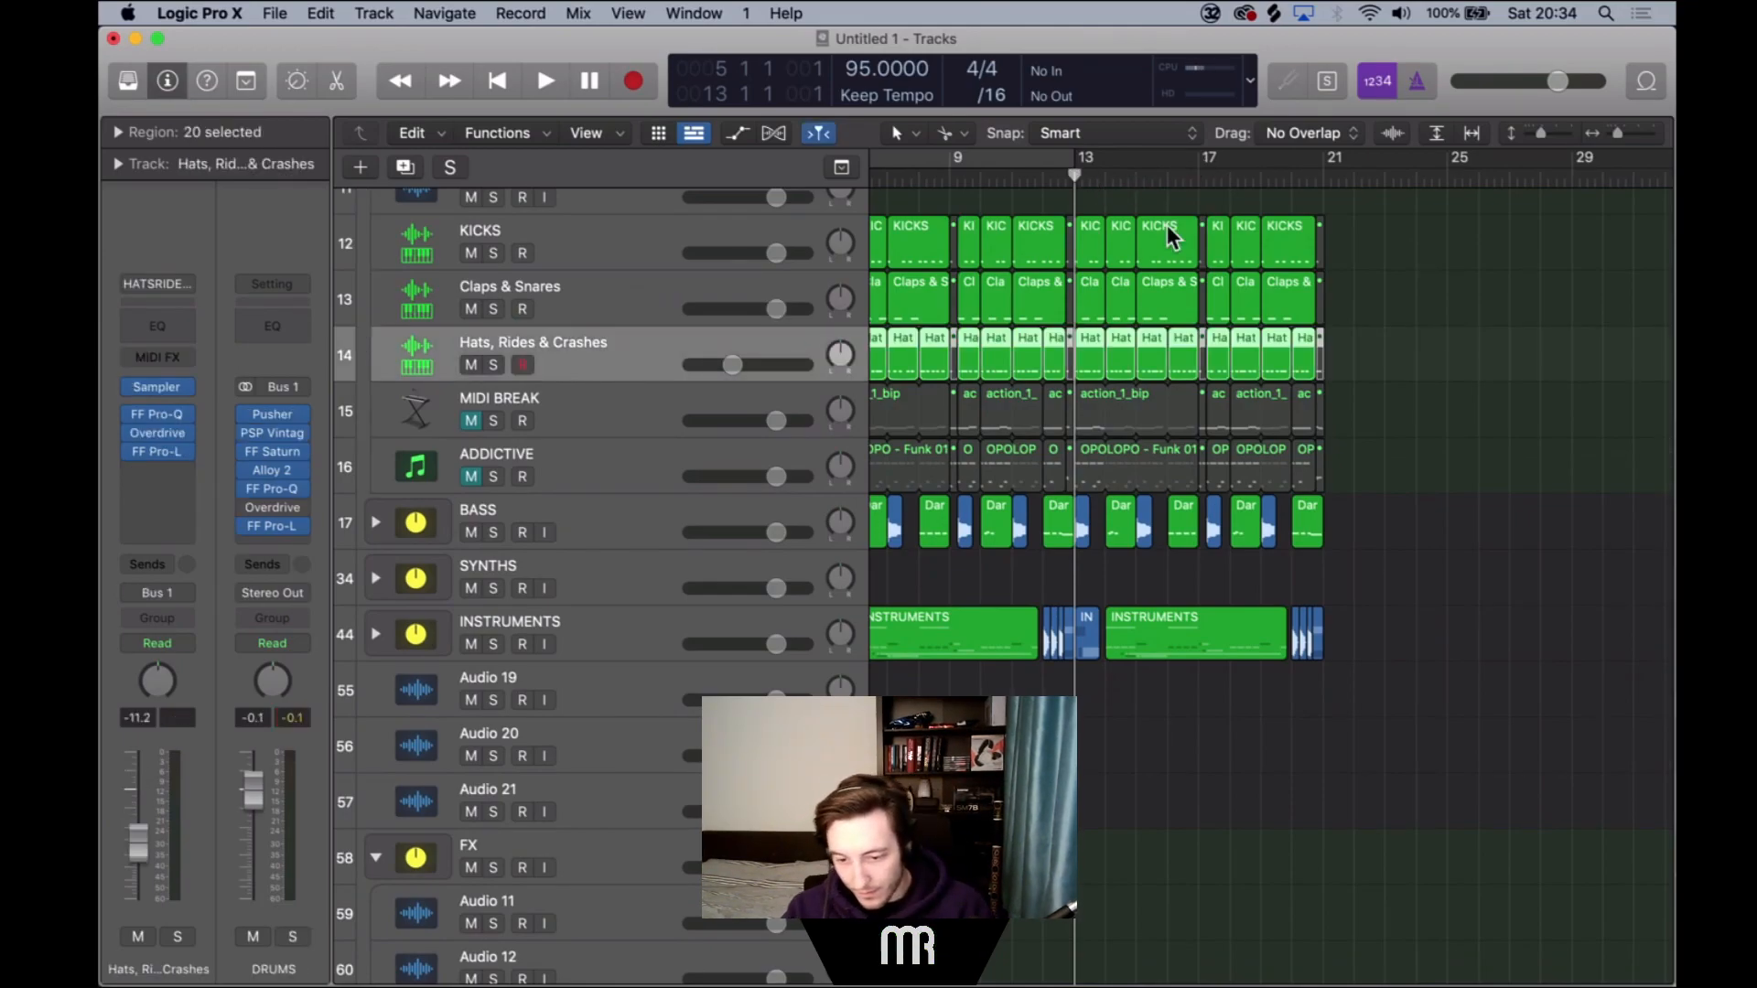
click(1412, 392)
drag(1370, 355, 1069, 360)
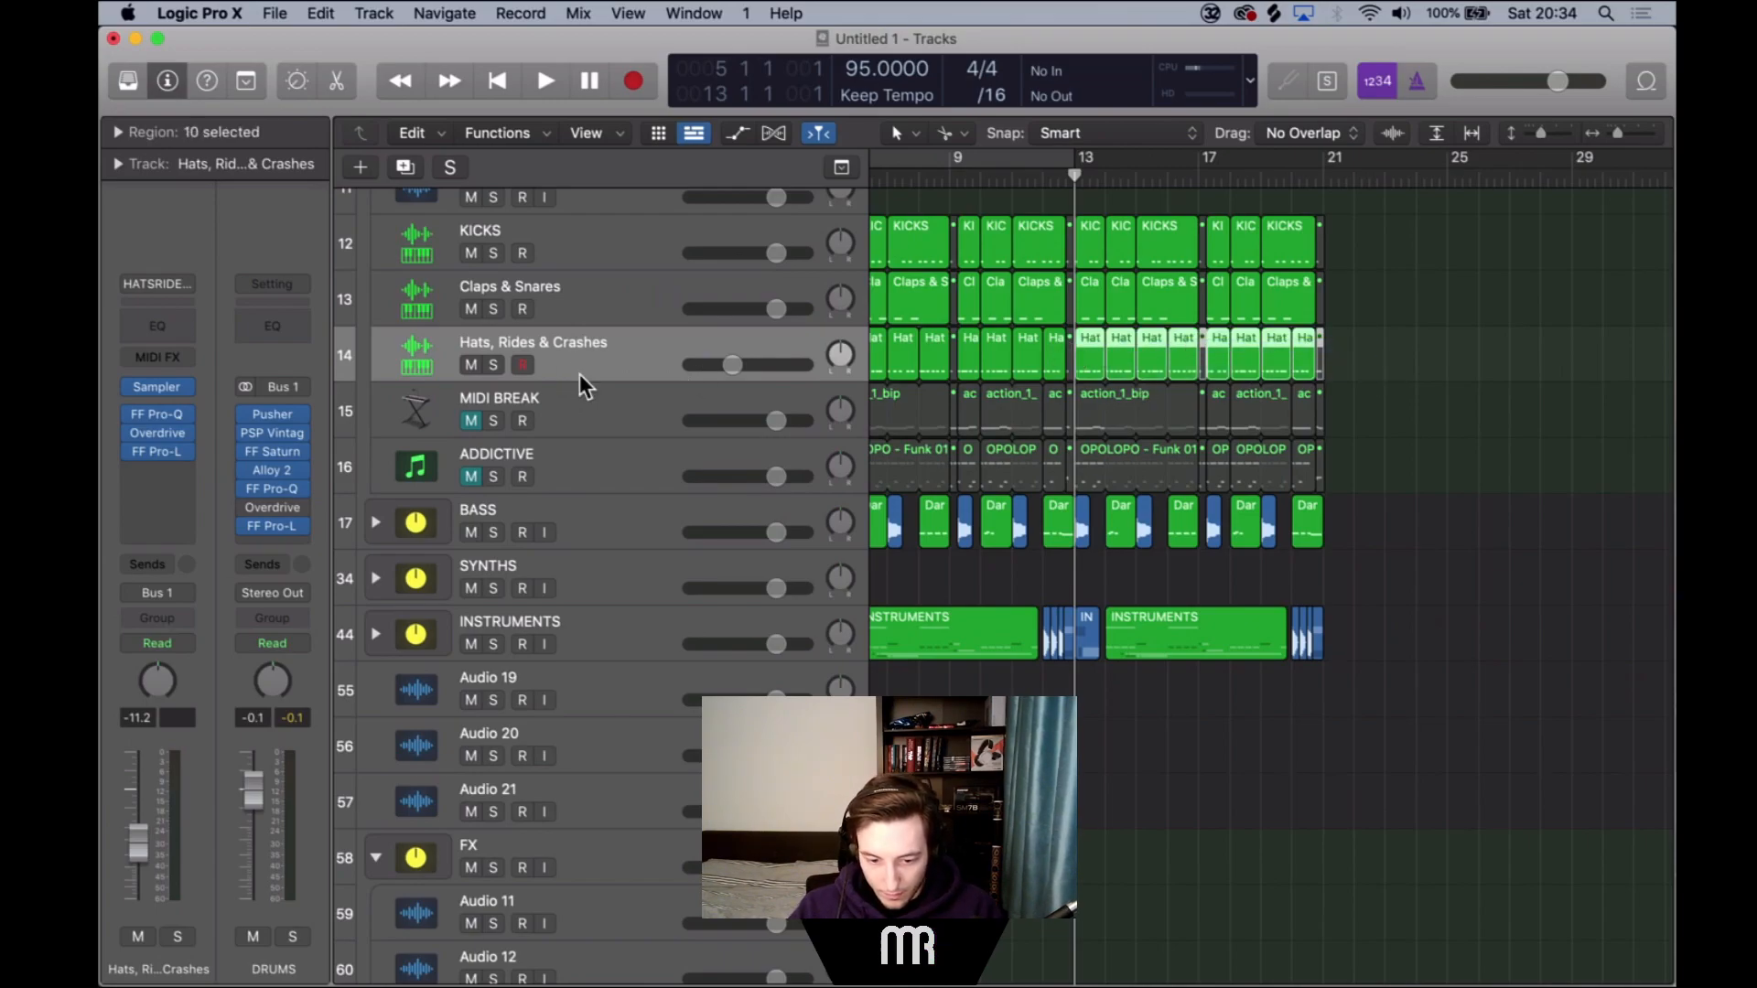
key(super+d)
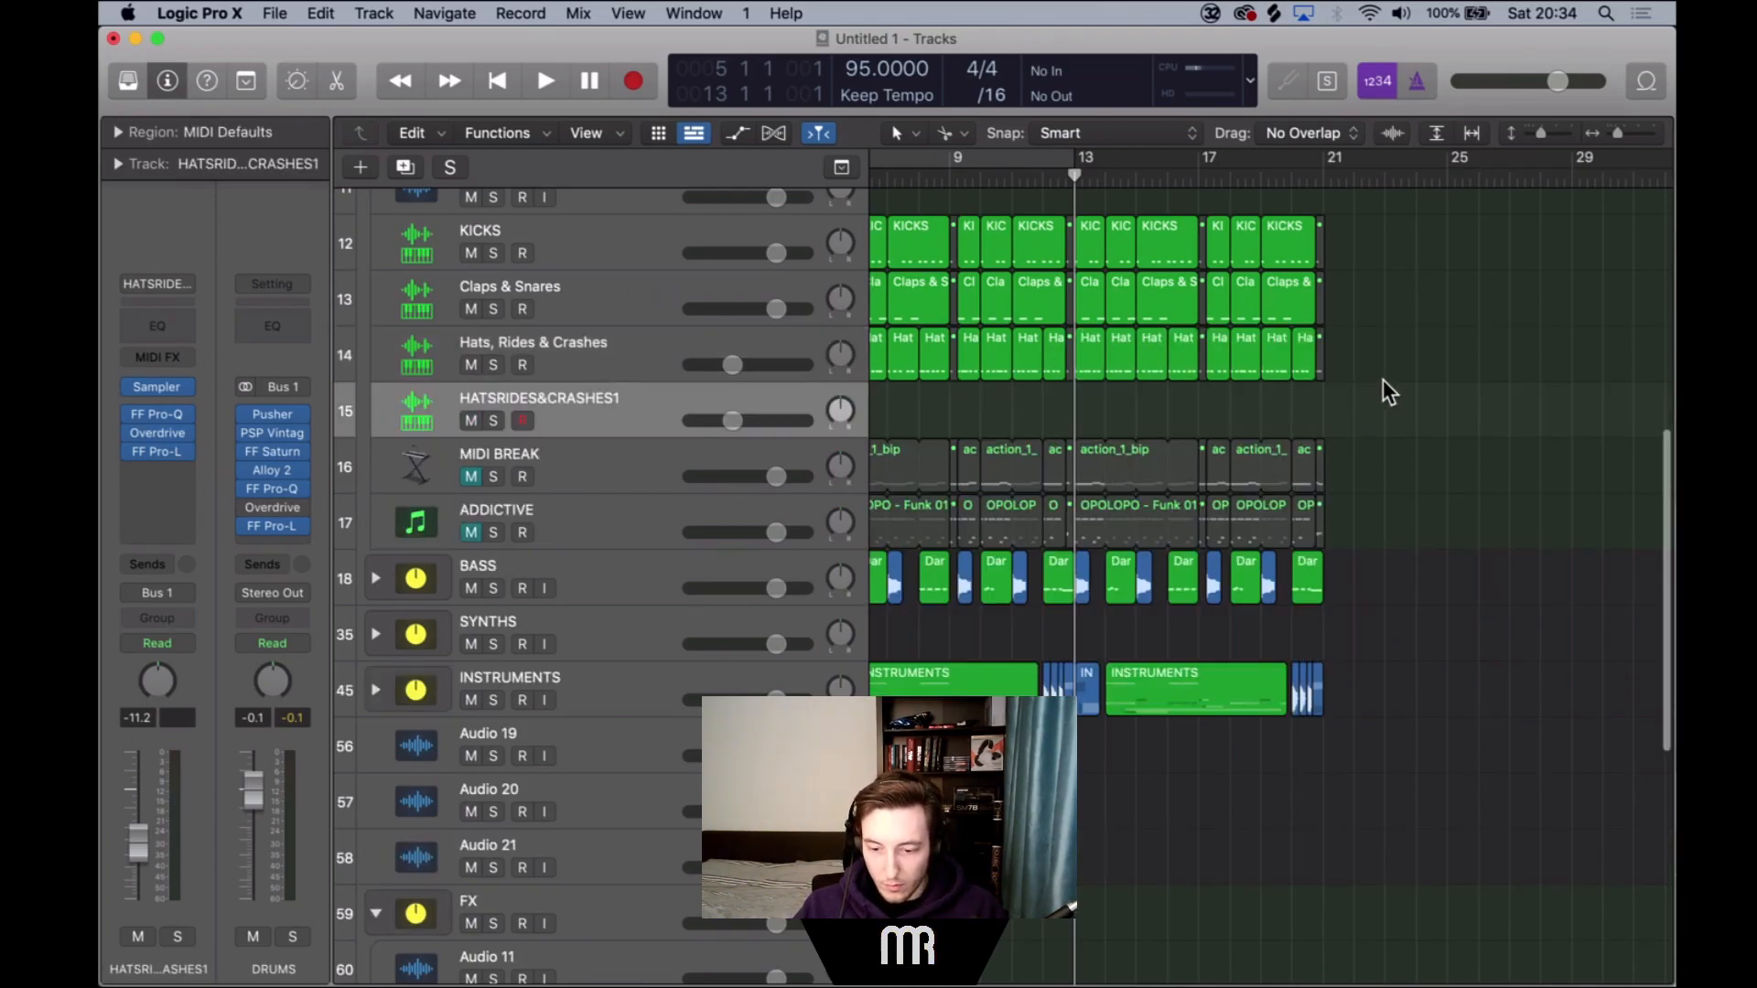
Copy the hats region at bar 13 onto the duplicated track and delete all its notes in the Piano Roll.
drag(1089, 360, 1085, 406)
double_click(1085, 406)
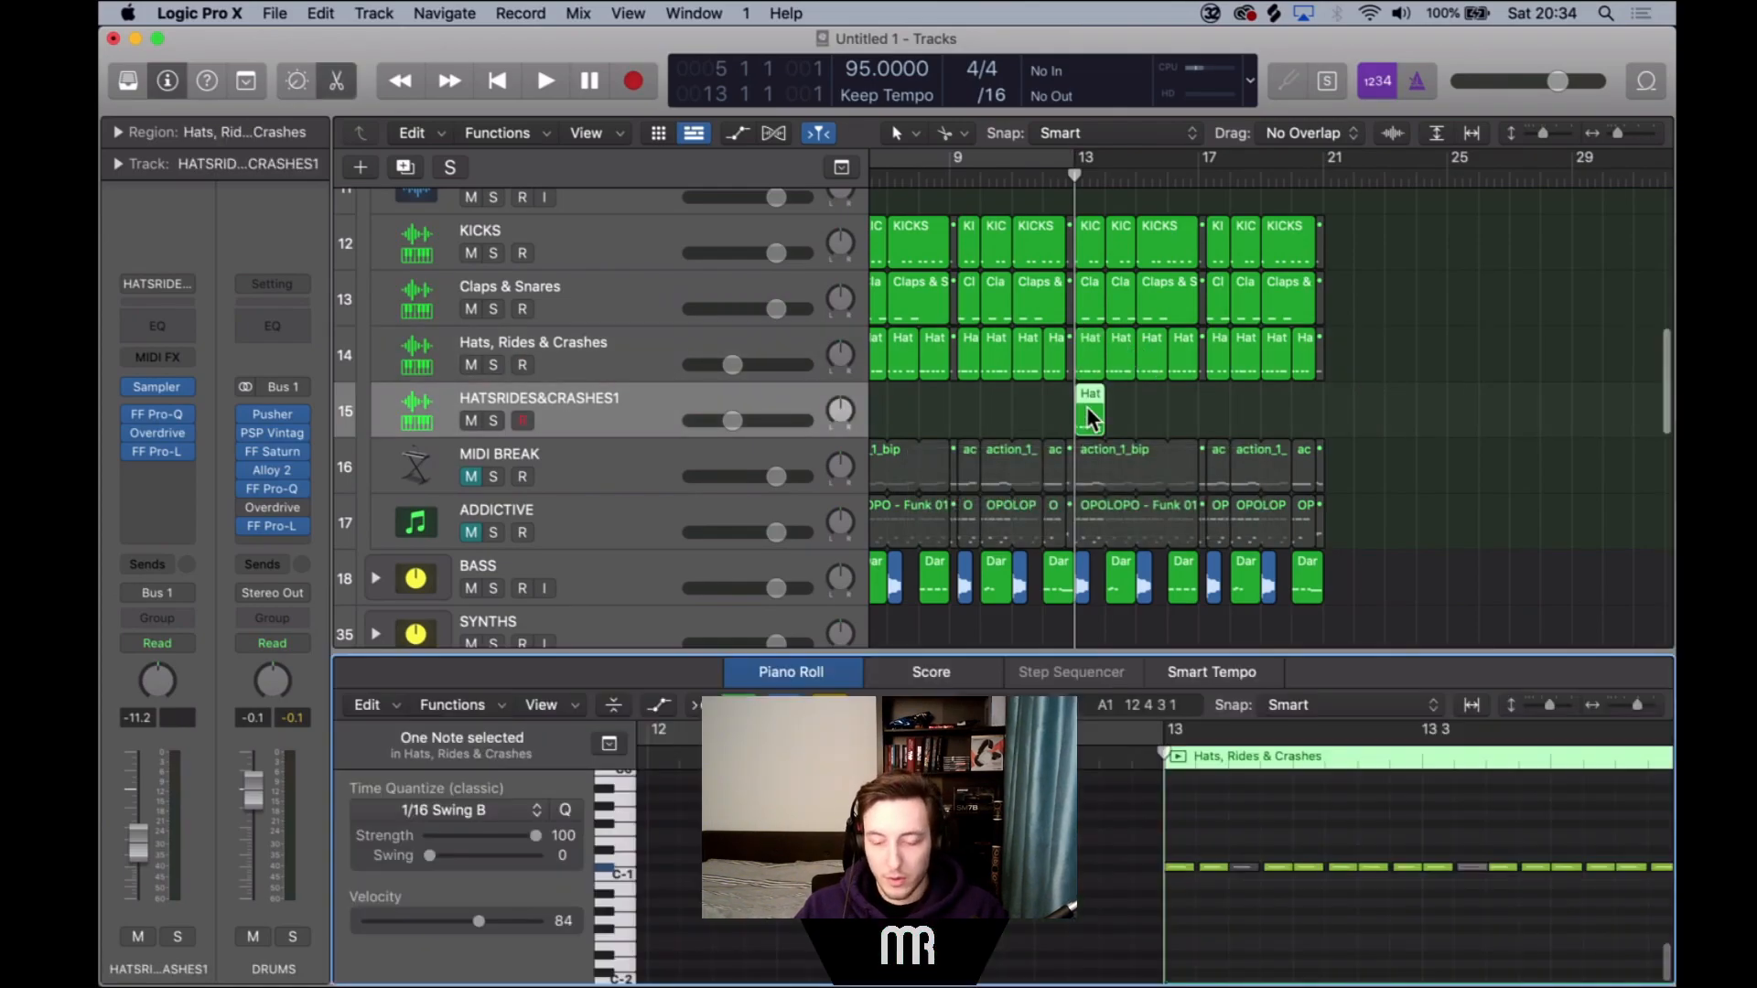
key(super+a)
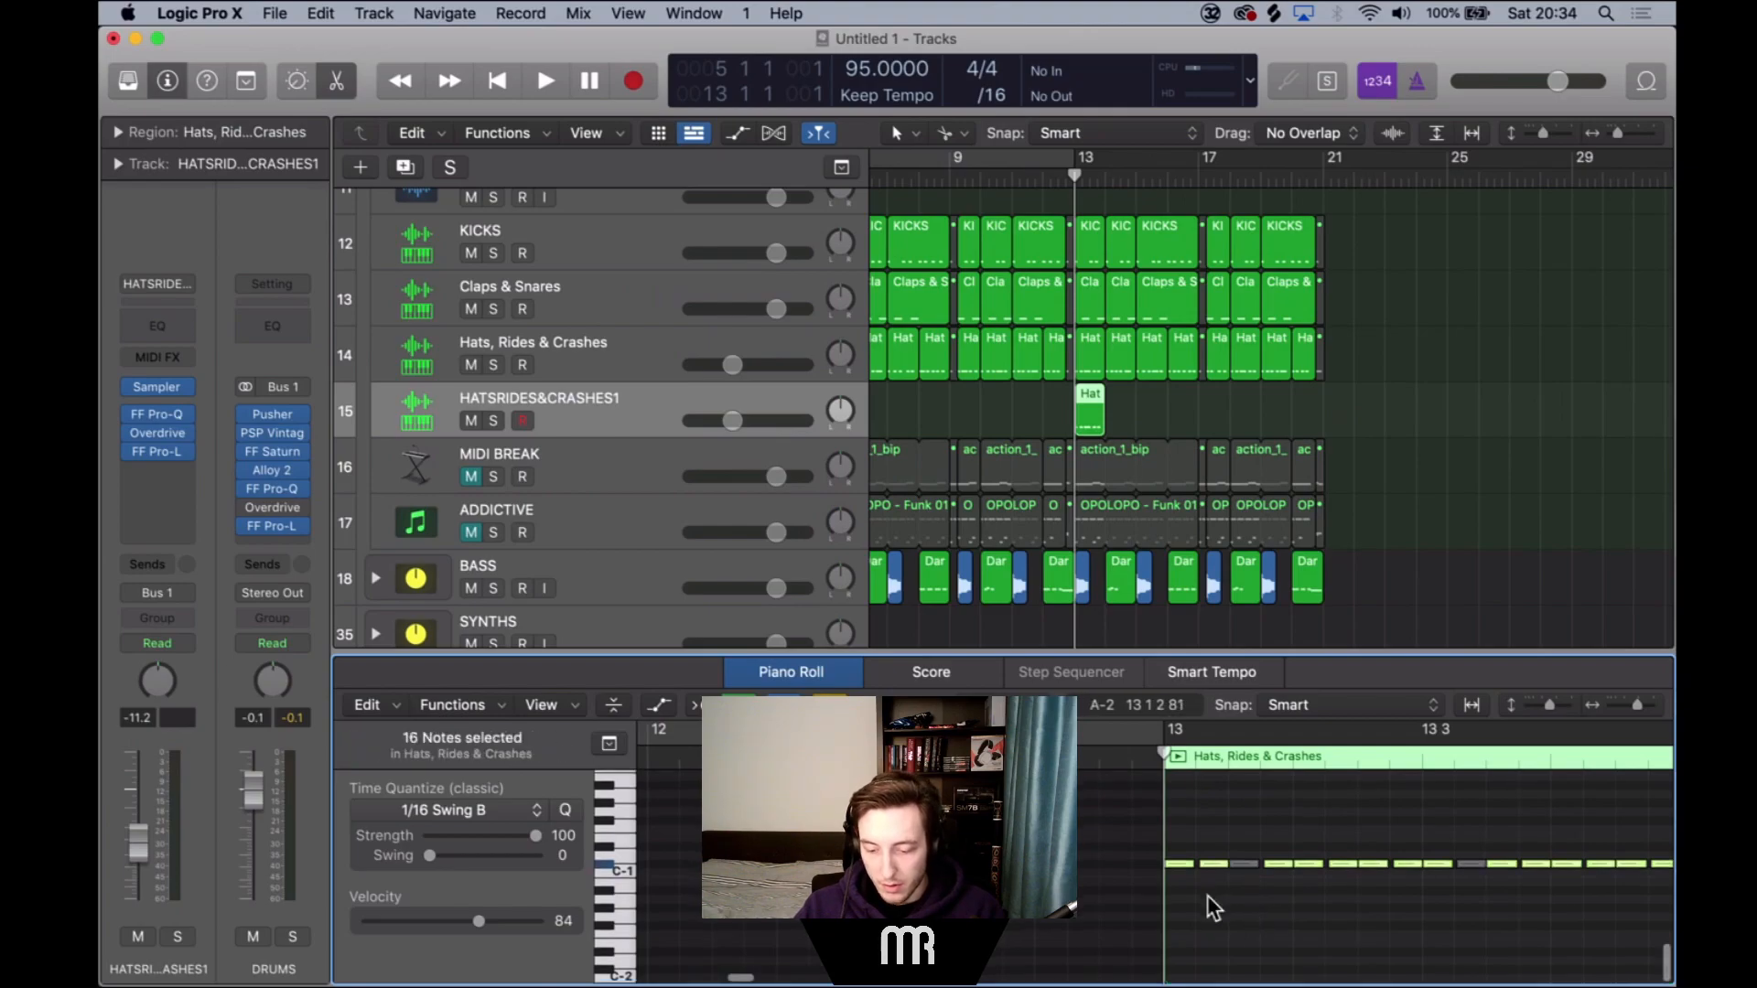
click(617, 819)
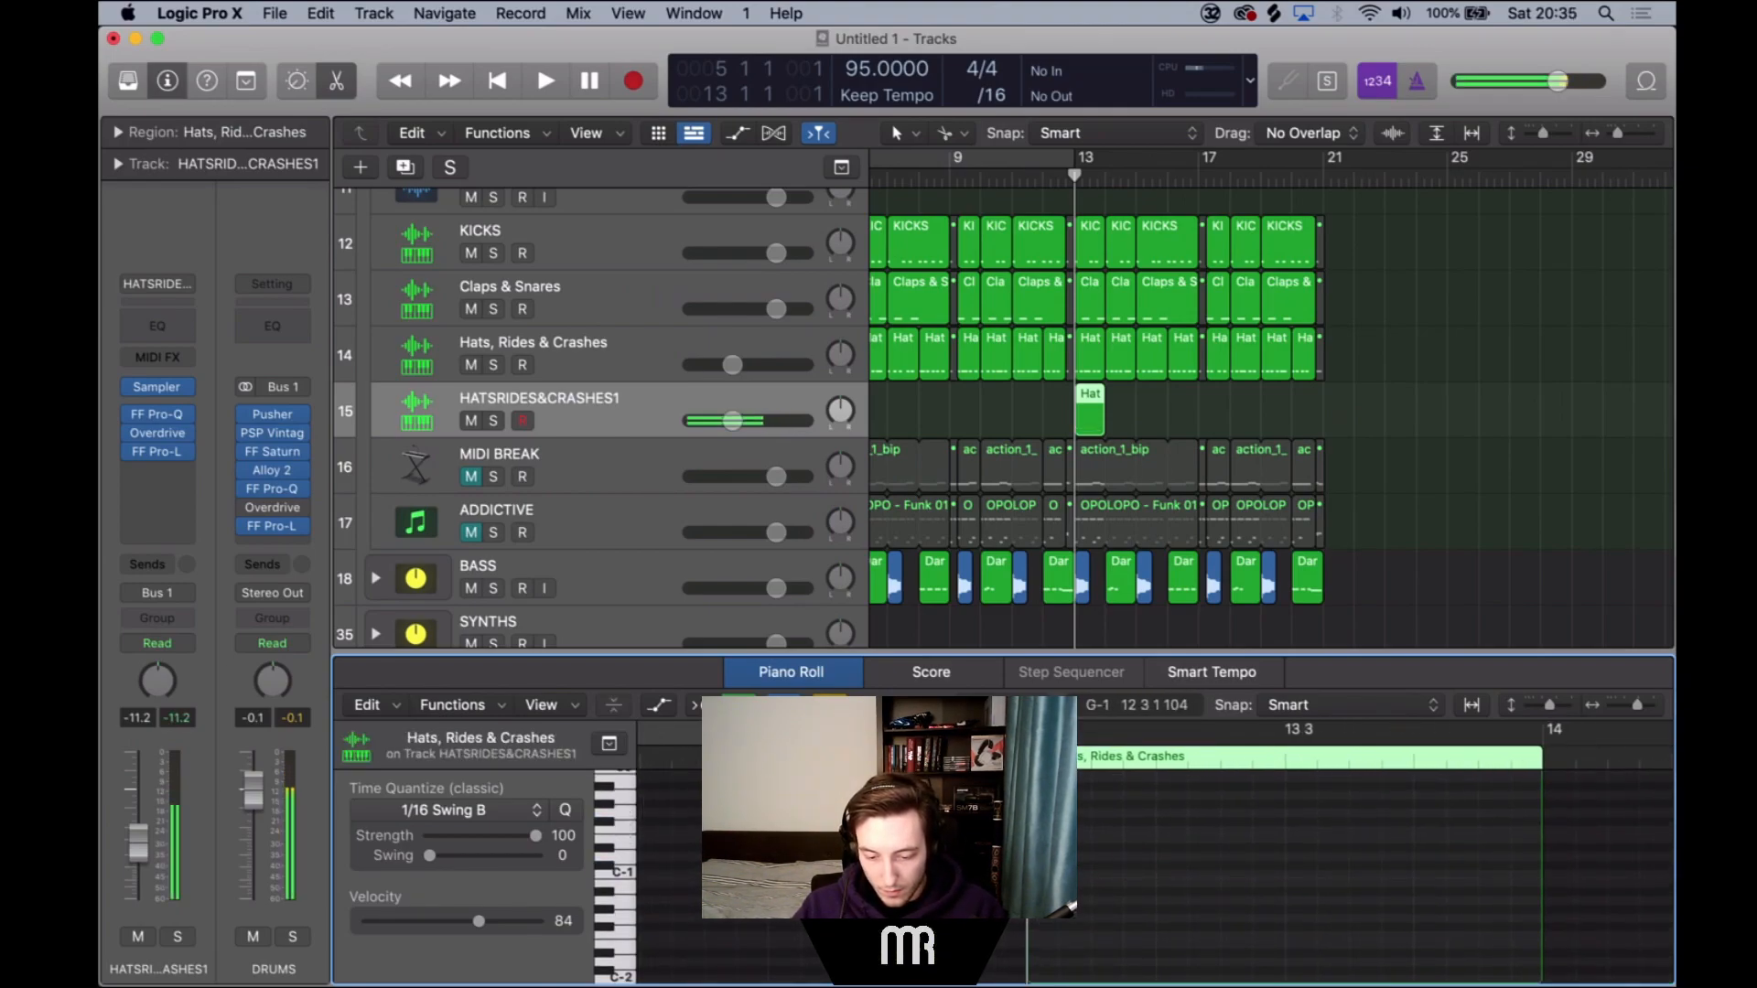
Add a note at the start of the duplicated hats region at bar 13 and transpose it through the sampler's keys to choose another sound.
super+click(1036, 795)
scroll(1036, 795, up, 4)
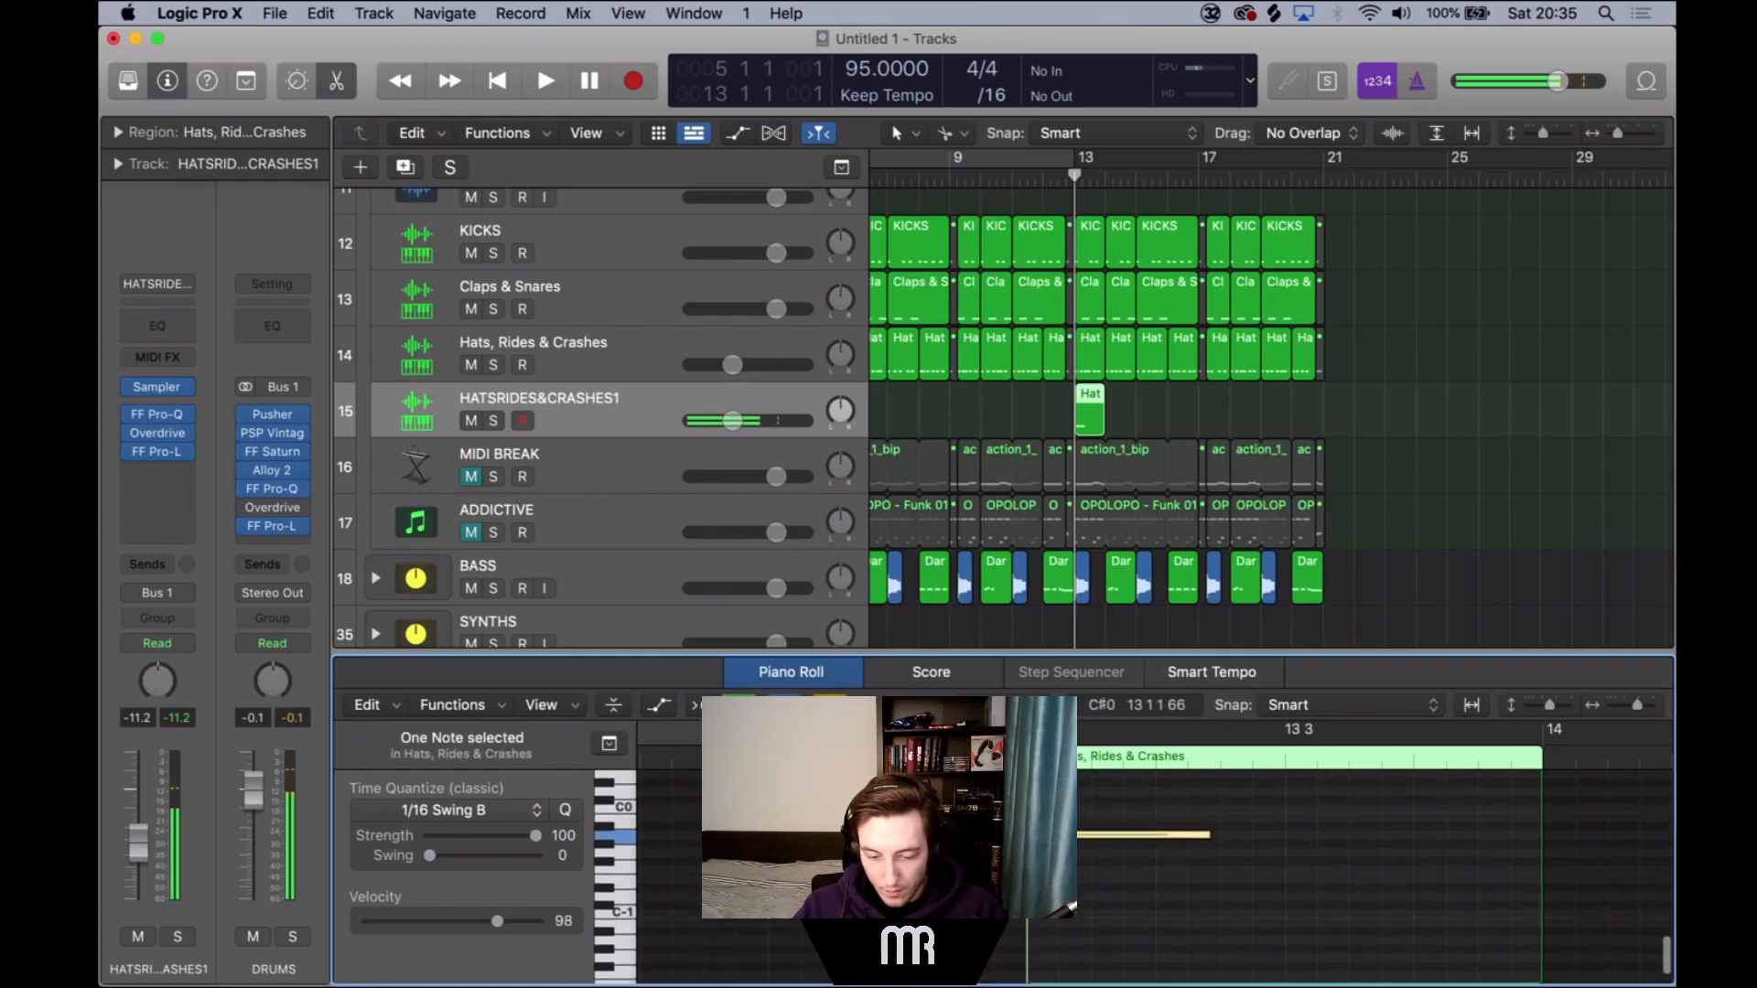
key(alt+Up)
key(alt+Up)
key(alt+Up)
key(alt+Up)
key(alt+Down)
key(alt+Down)
key(alt+Down)
key(alt+Down)
key(alt+Down)
key(alt+Down)
key(alt+Down)
key(alt+Down)
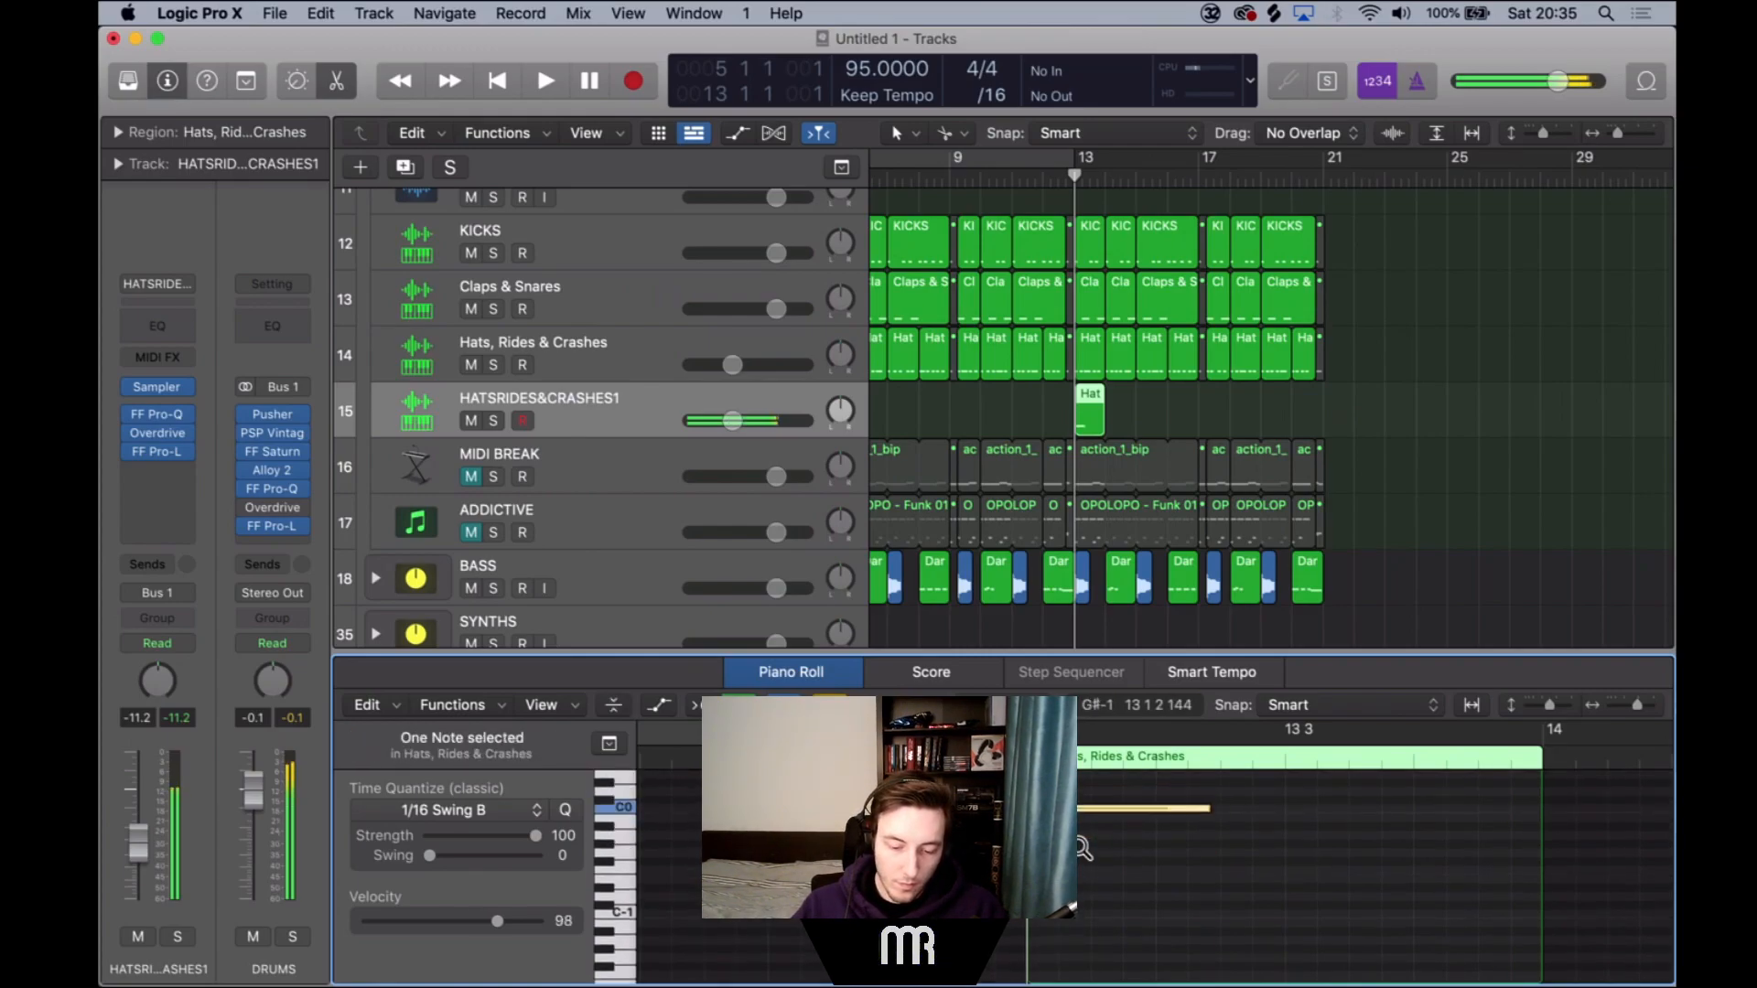
key(alt+Up)
key(alt+Up)
key(alt+Down)
key(alt+Down)
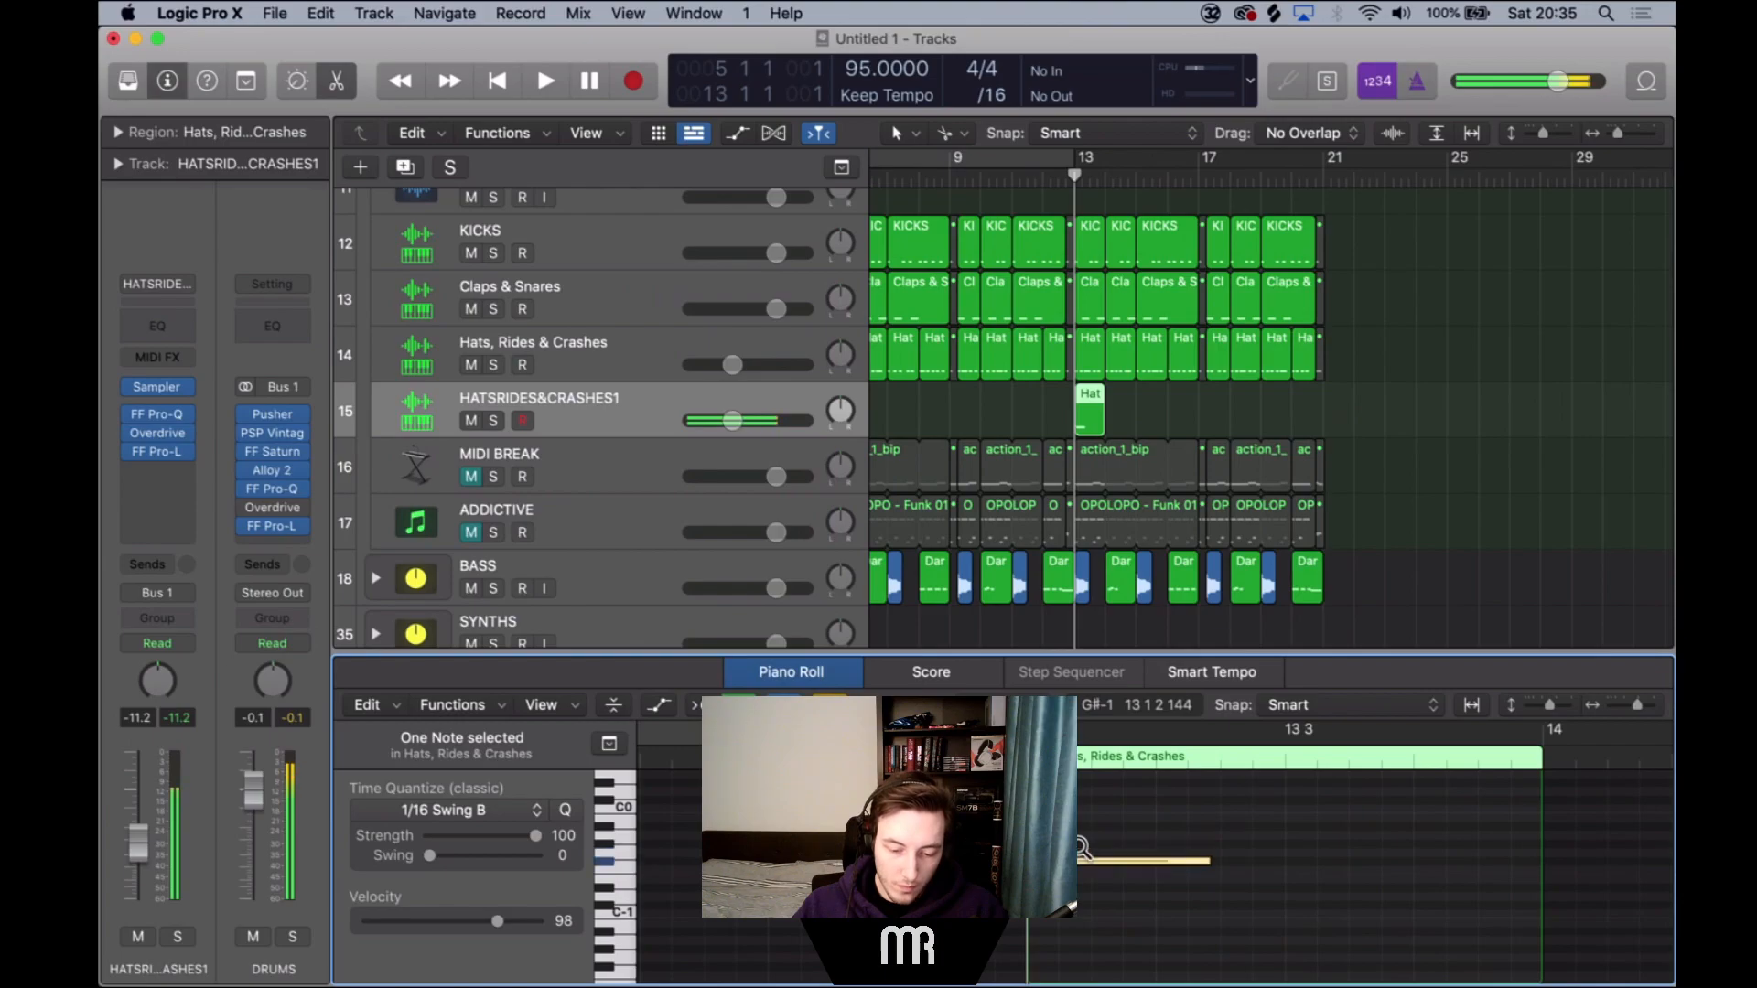
key(alt+Up)
key(alt+Up)
key(alt+Up)
key(alt+Up)
key(alt+Up)
key(alt+Up)
key(alt+Up)
key(alt+Up)
key(alt+Up)
key(alt+Up)
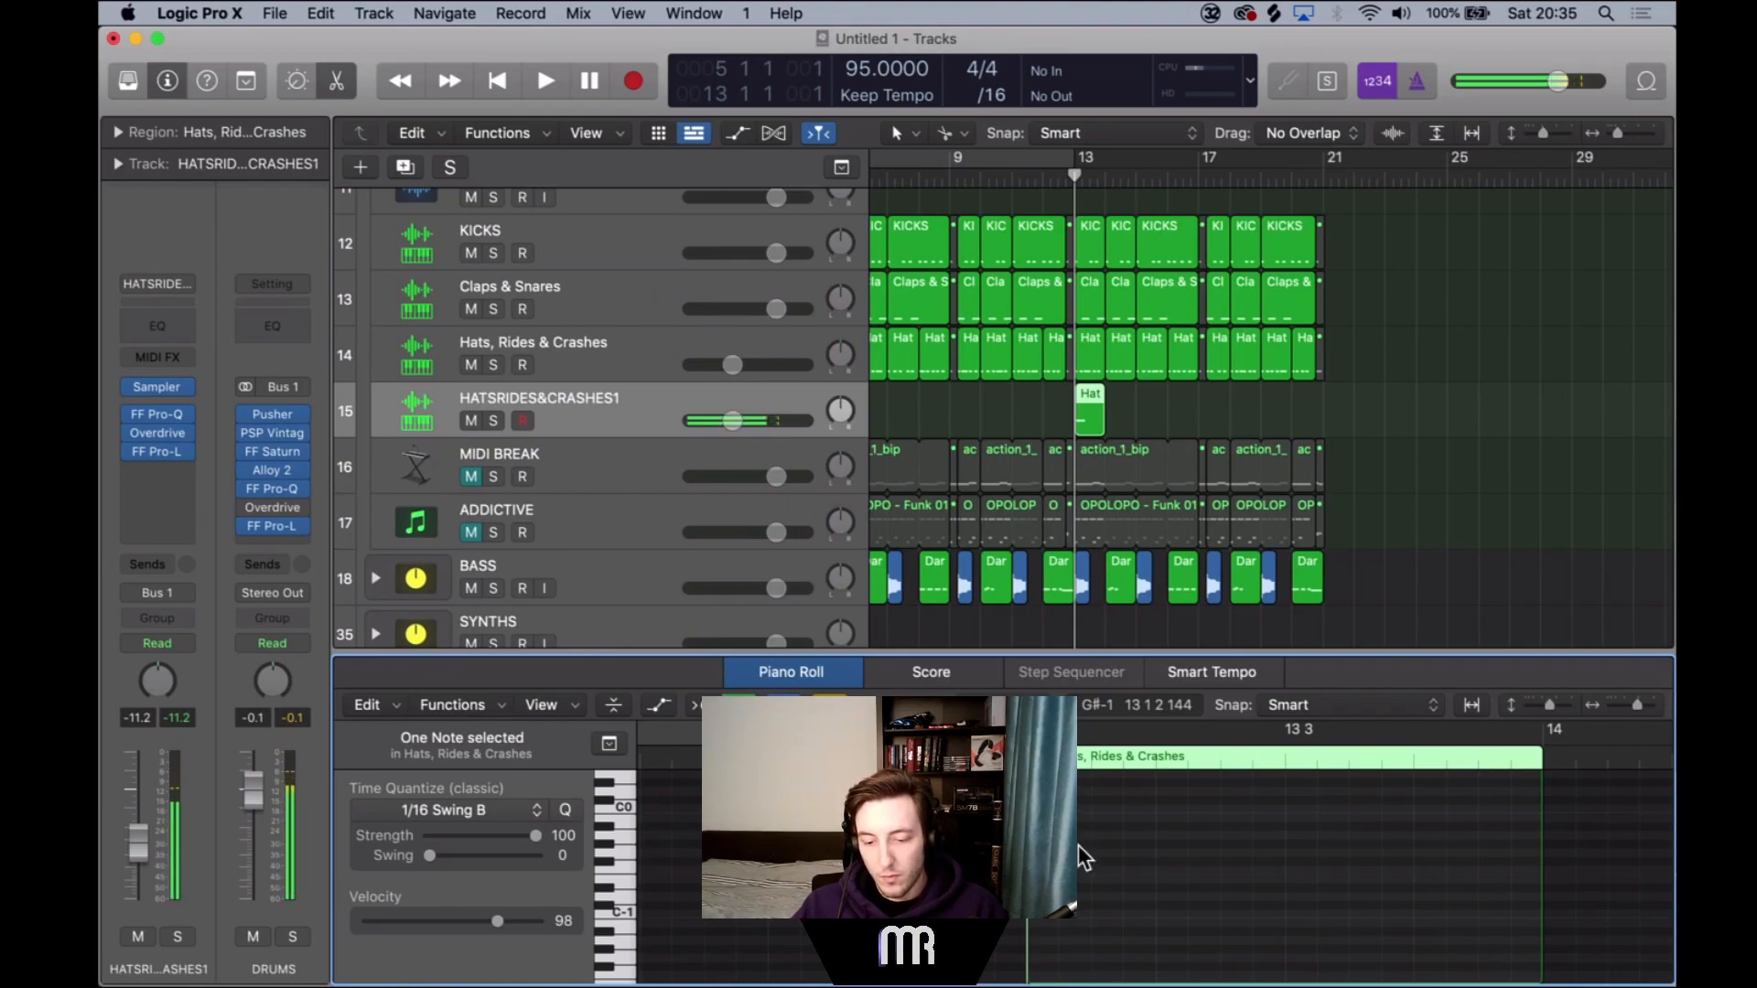
scroll(1082, 848, up, 10)
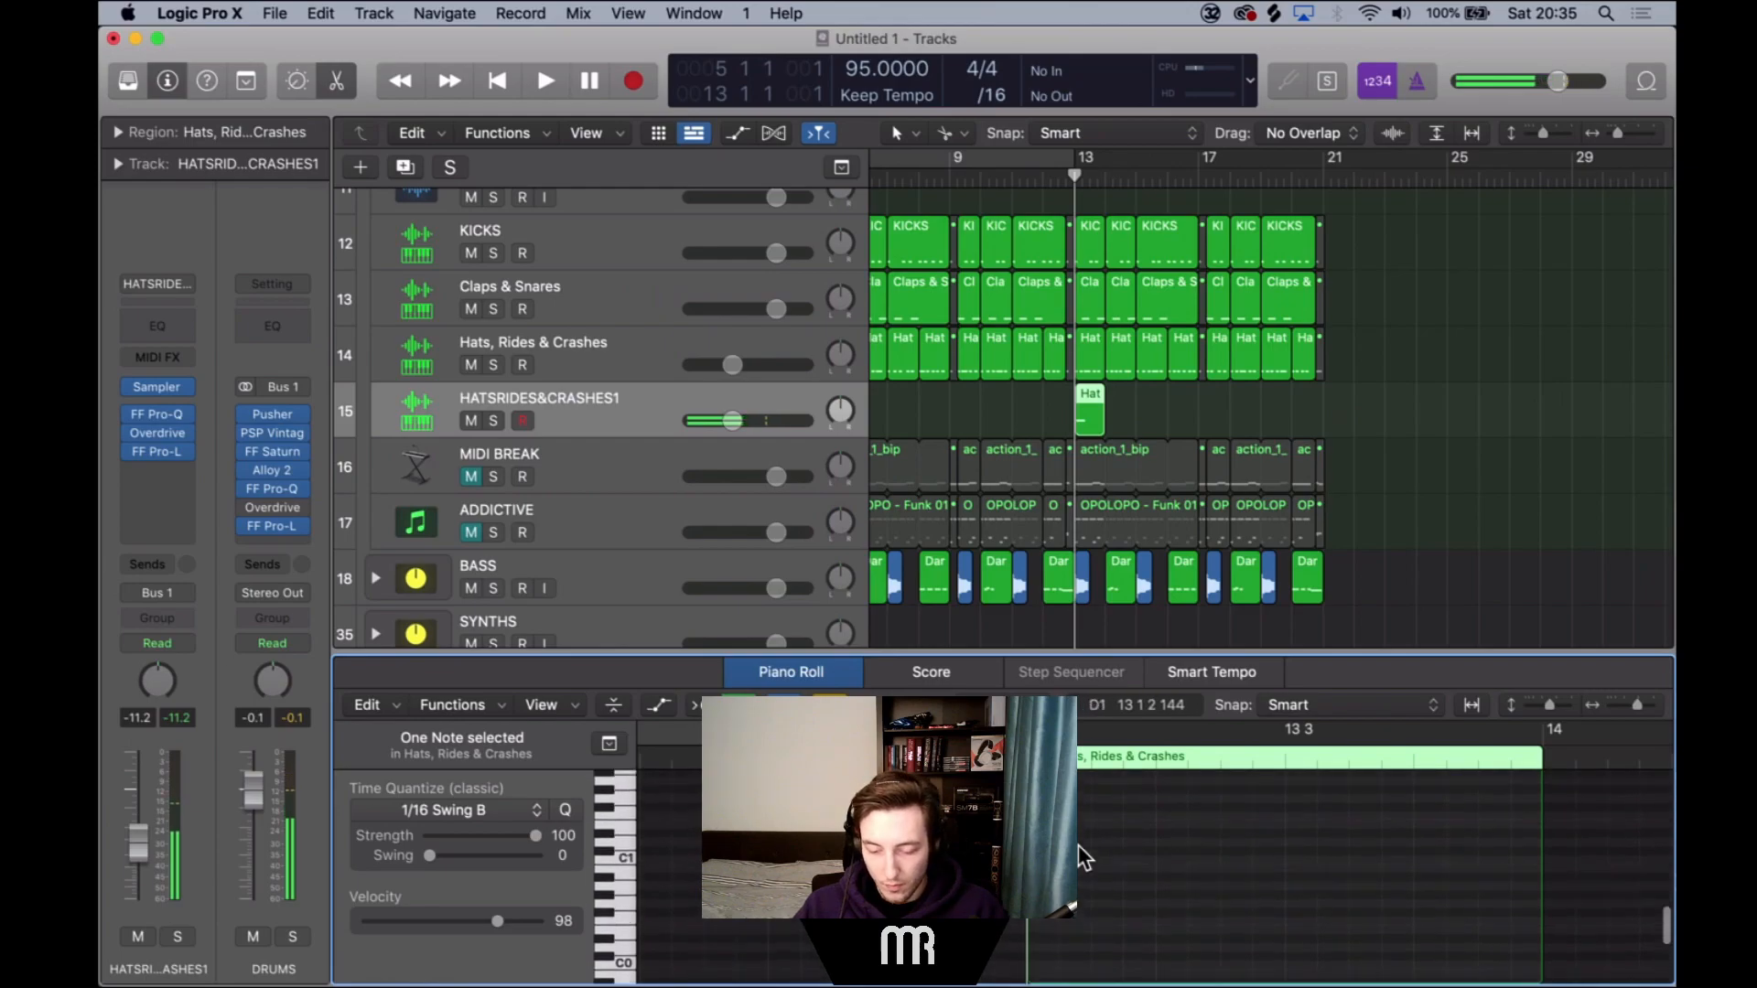
Shorten the new hat note to one beat and repeat it three times to fill bar 13.
drag(1208, 895, 1165, 925)
key(super+r)
key(super+r)
key(super+r)
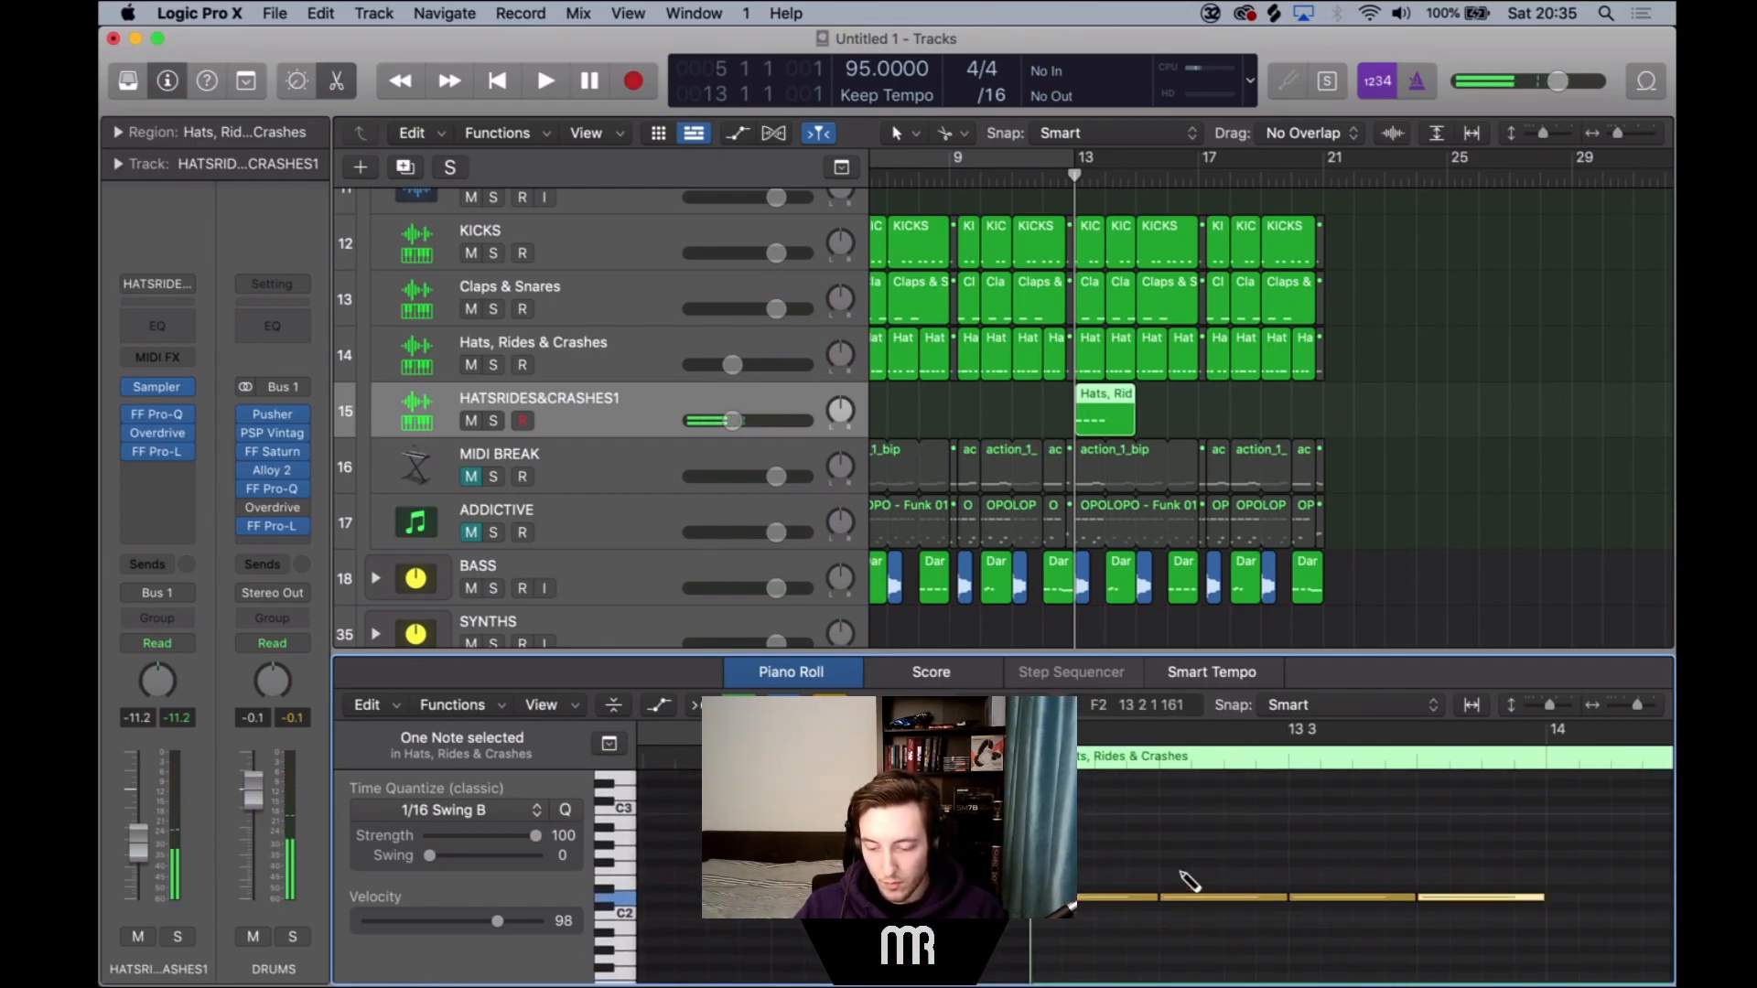
Split the duplicated hats region at bar 14 and delete the leftover part beyond it.
key(t)
key(i)
click(1108, 430)
key(Delete)
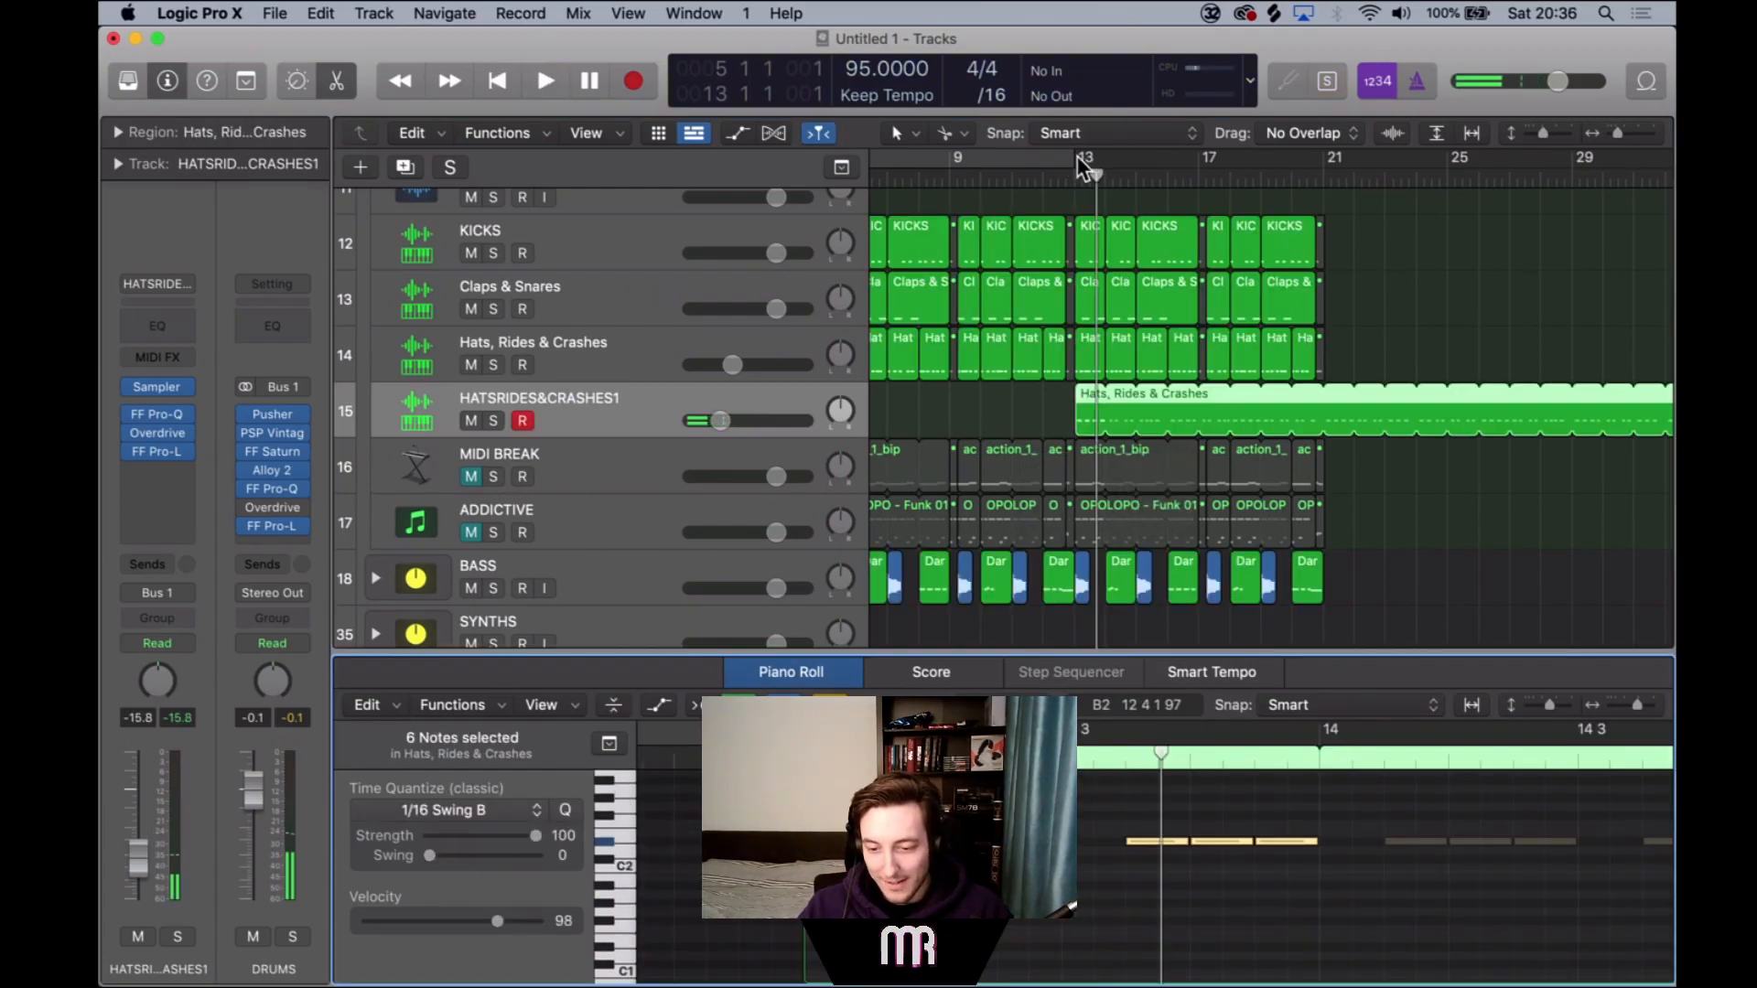
Set the locators to bars 13 to 15 and play the section with the added hats.
drag(1077, 156, 1129, 162)
key(space)
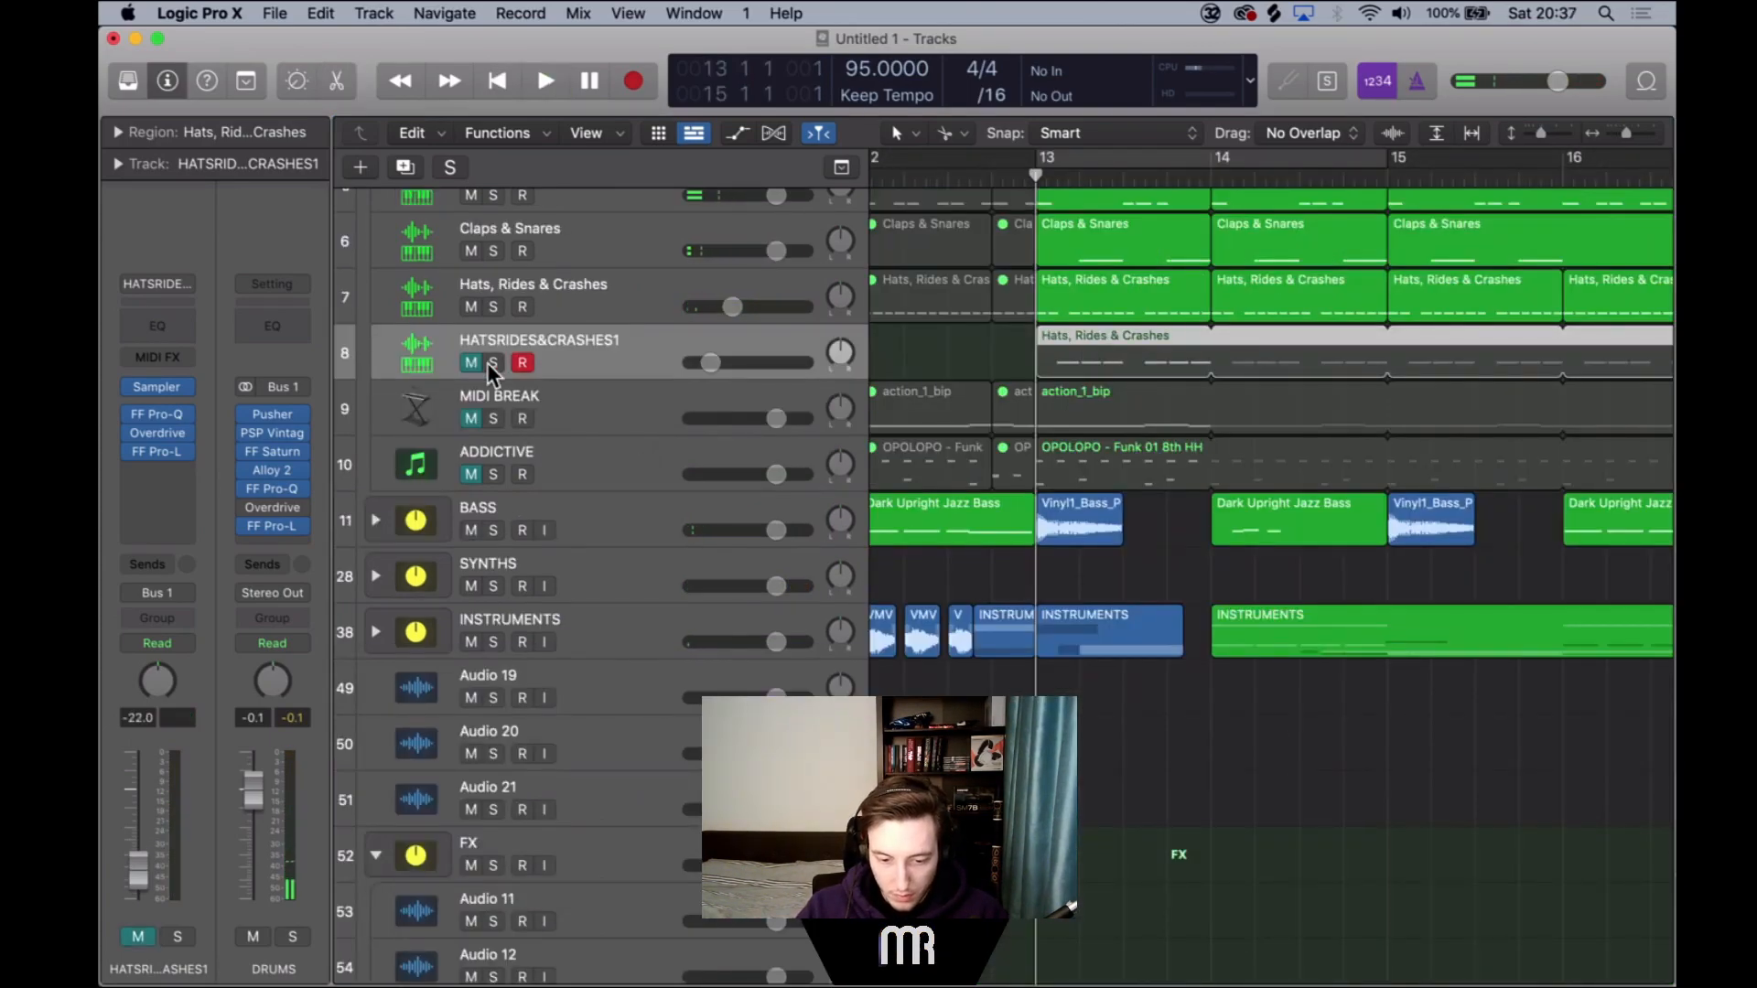
Unmute the HATSRIDES&CRASHES1 track and copy the first group of four hat notes into the second half of bar 13 in the Piano Roll.
click(470, 362)
double_click(1111, 364)
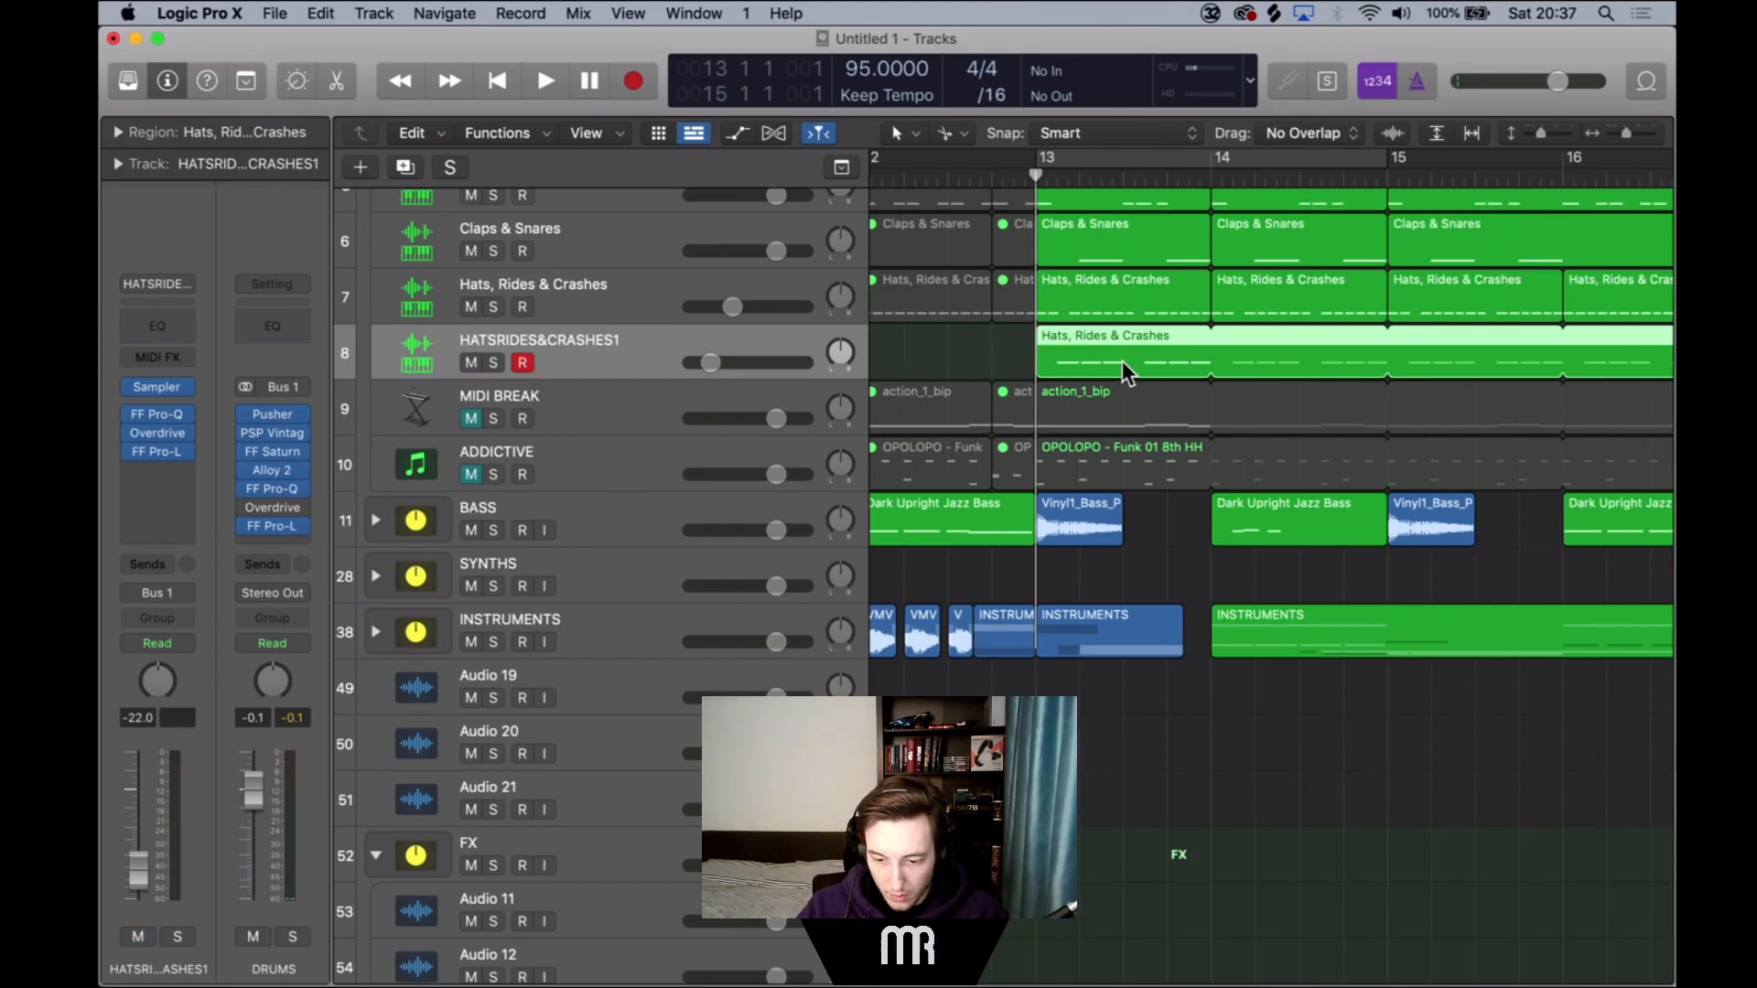
click(615, 869)
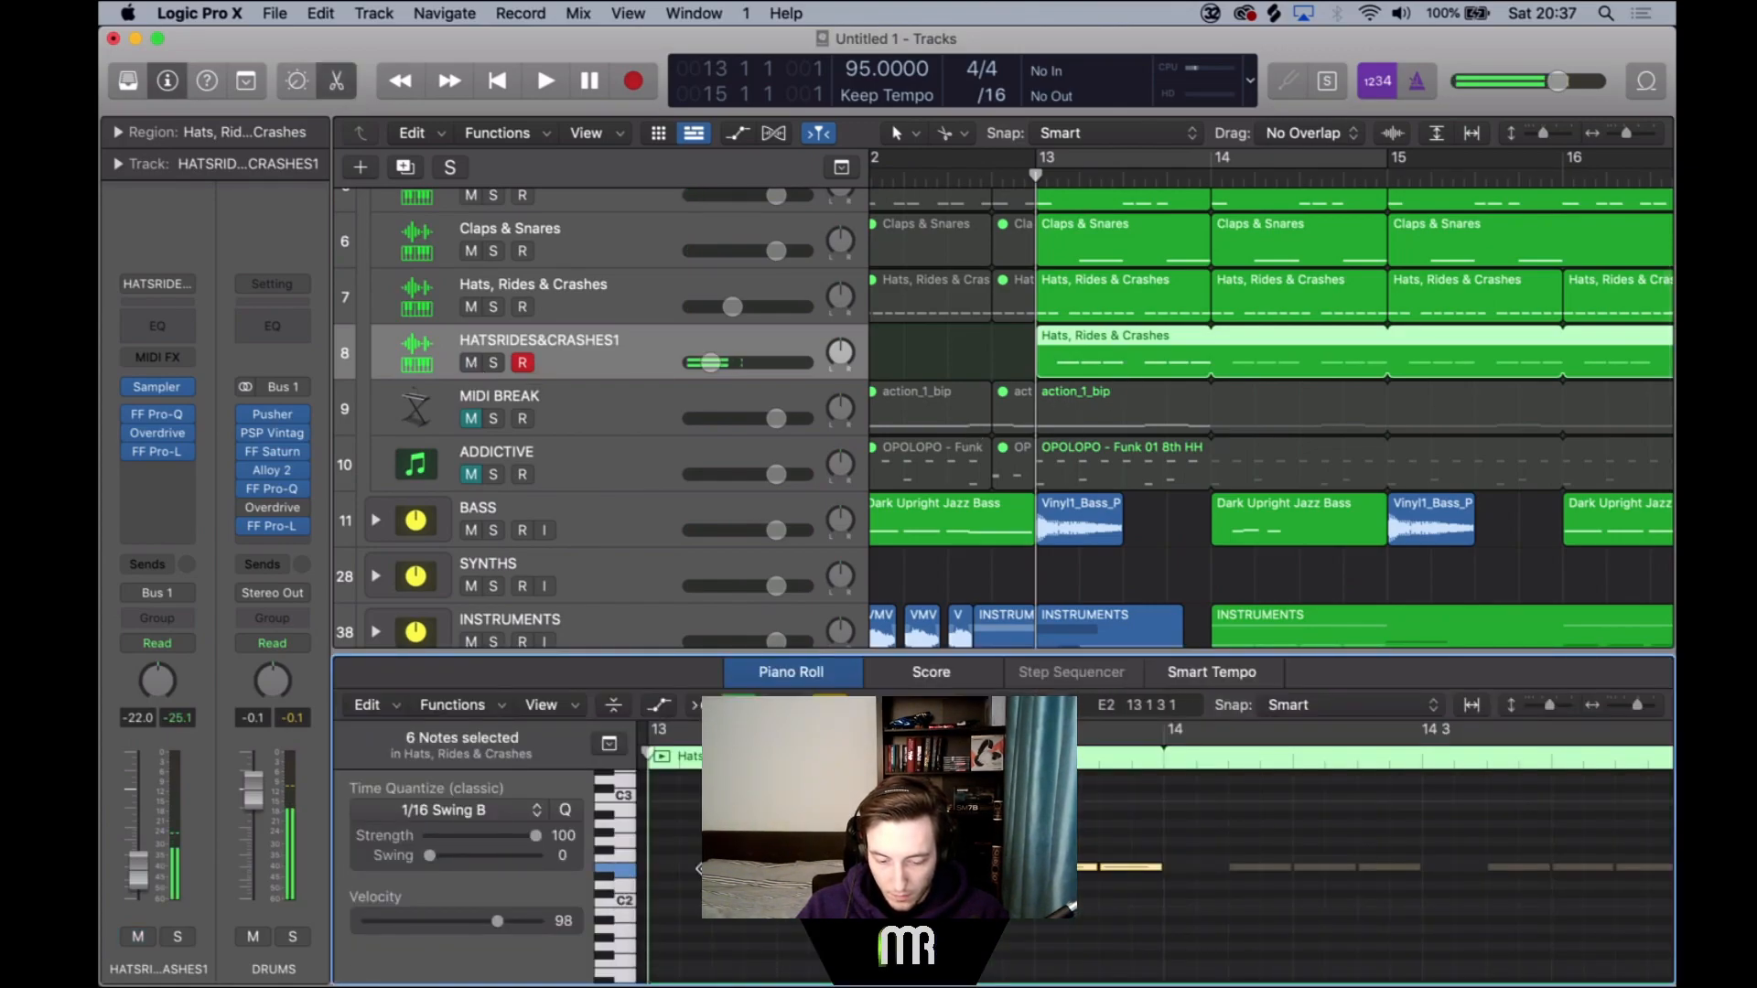
scroll(846, 892, left, 3)
click(846, 892)
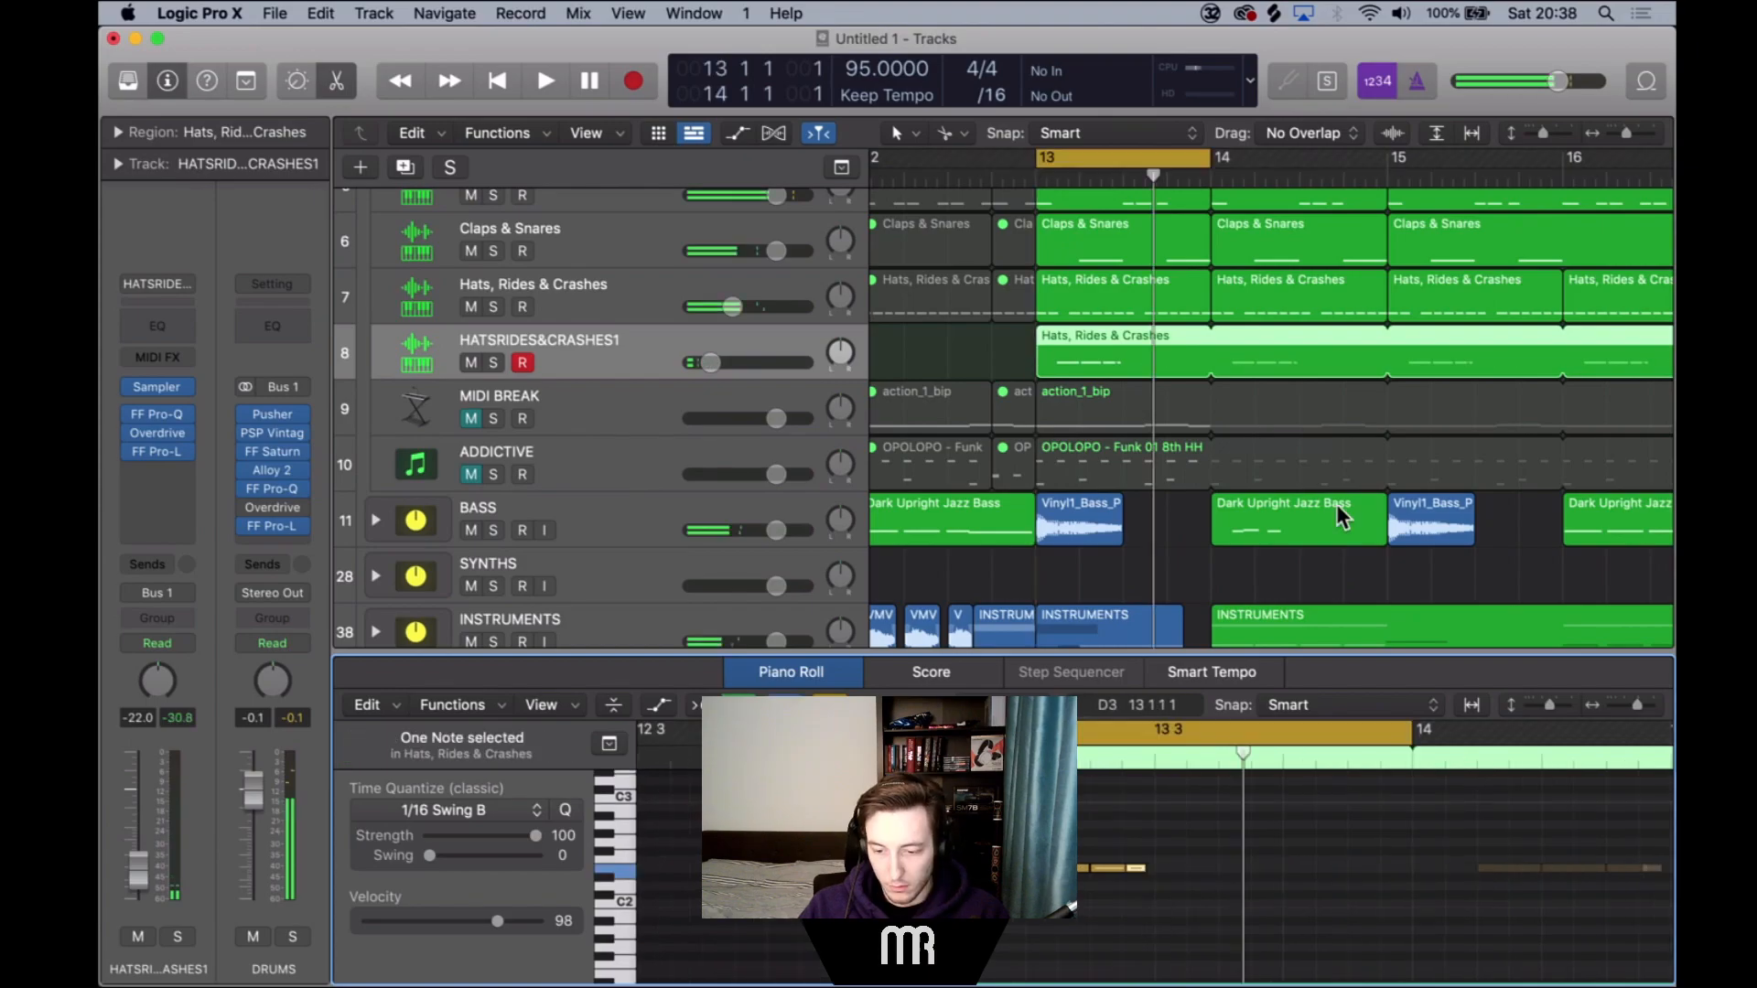
mouse_move(1222, 898)
mouse_down()
mouse_move(1073, 822)
mouse_move(1254, 883)
mouse_move(1266, 892)
mouse_move(1241, 918)
mouse_up()
Play the cycled bar 13 to check how the layered hats sound with the drums and bass.
key(space)
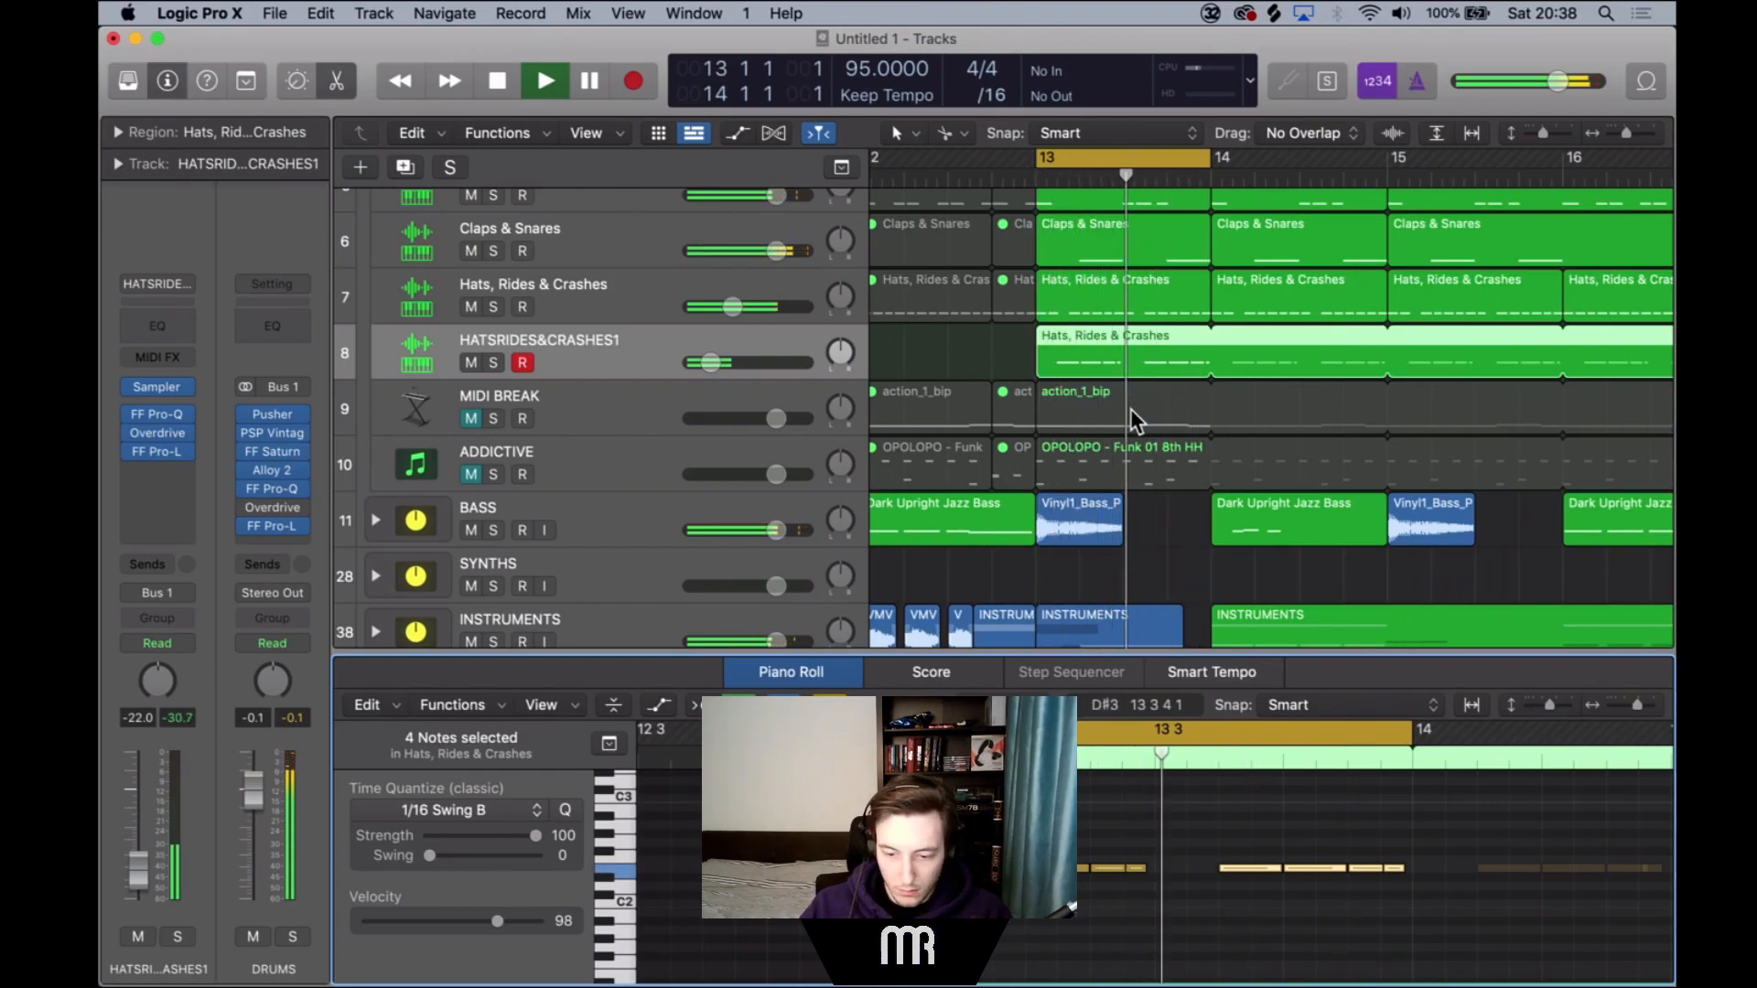
key(space)
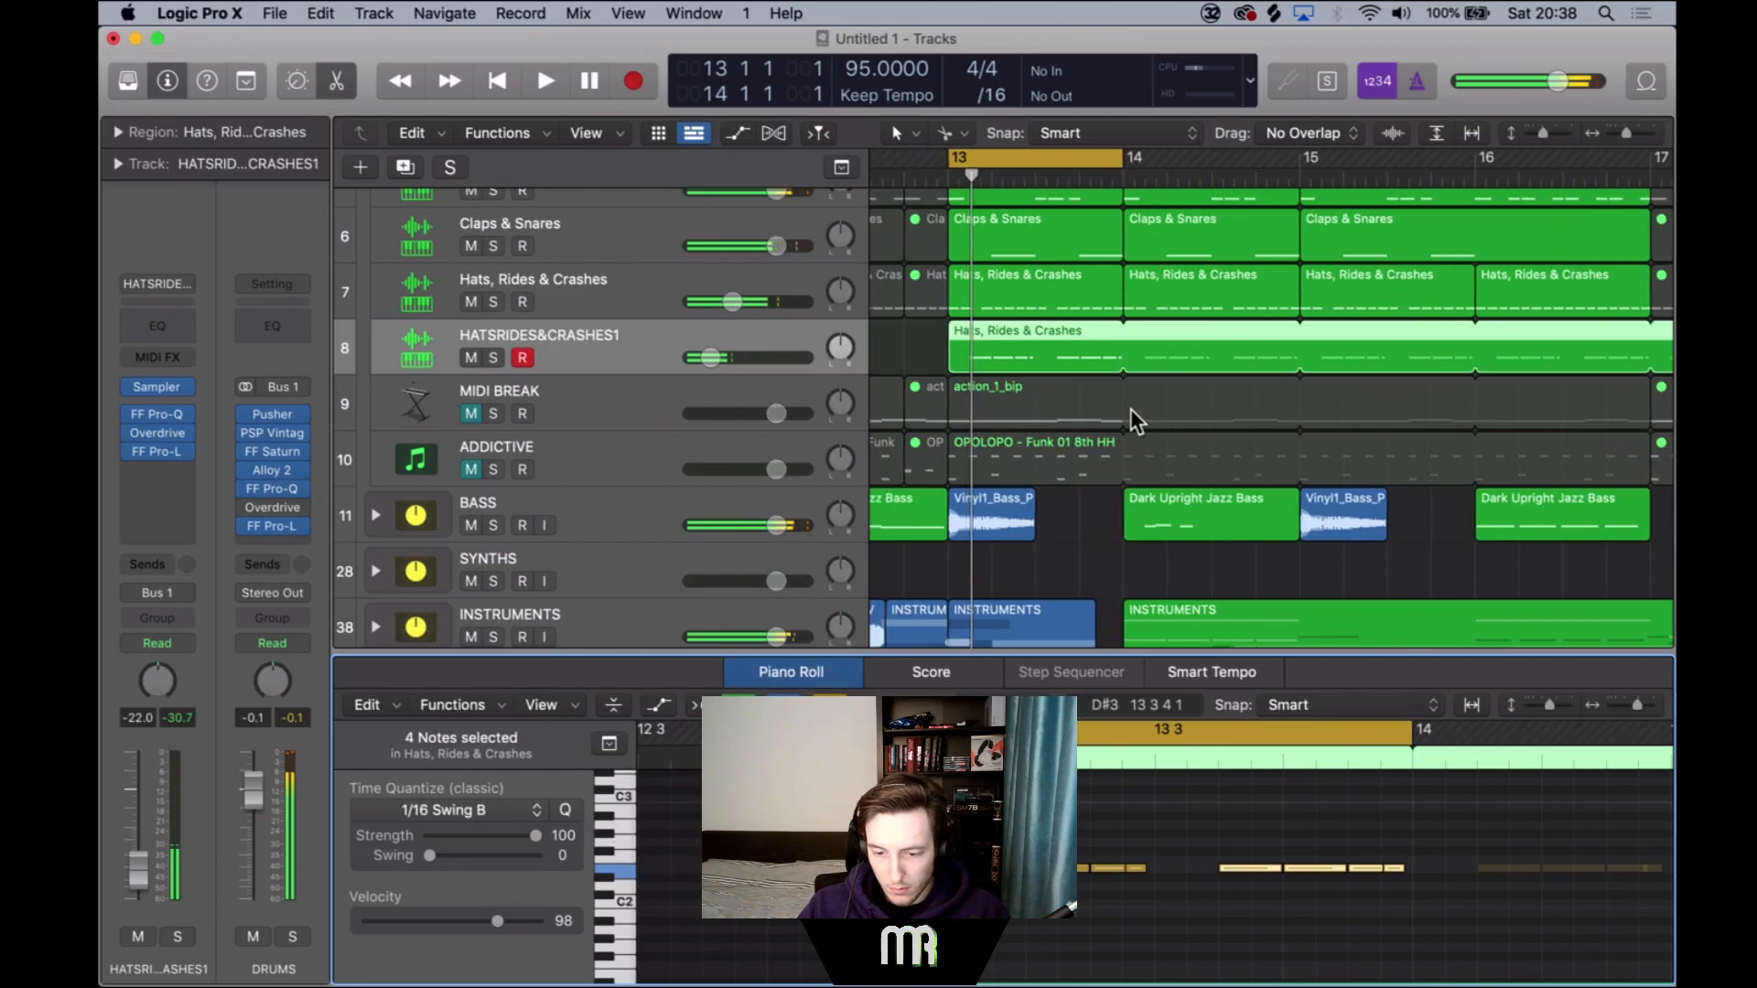
scroll(1134, 421, up, 1)
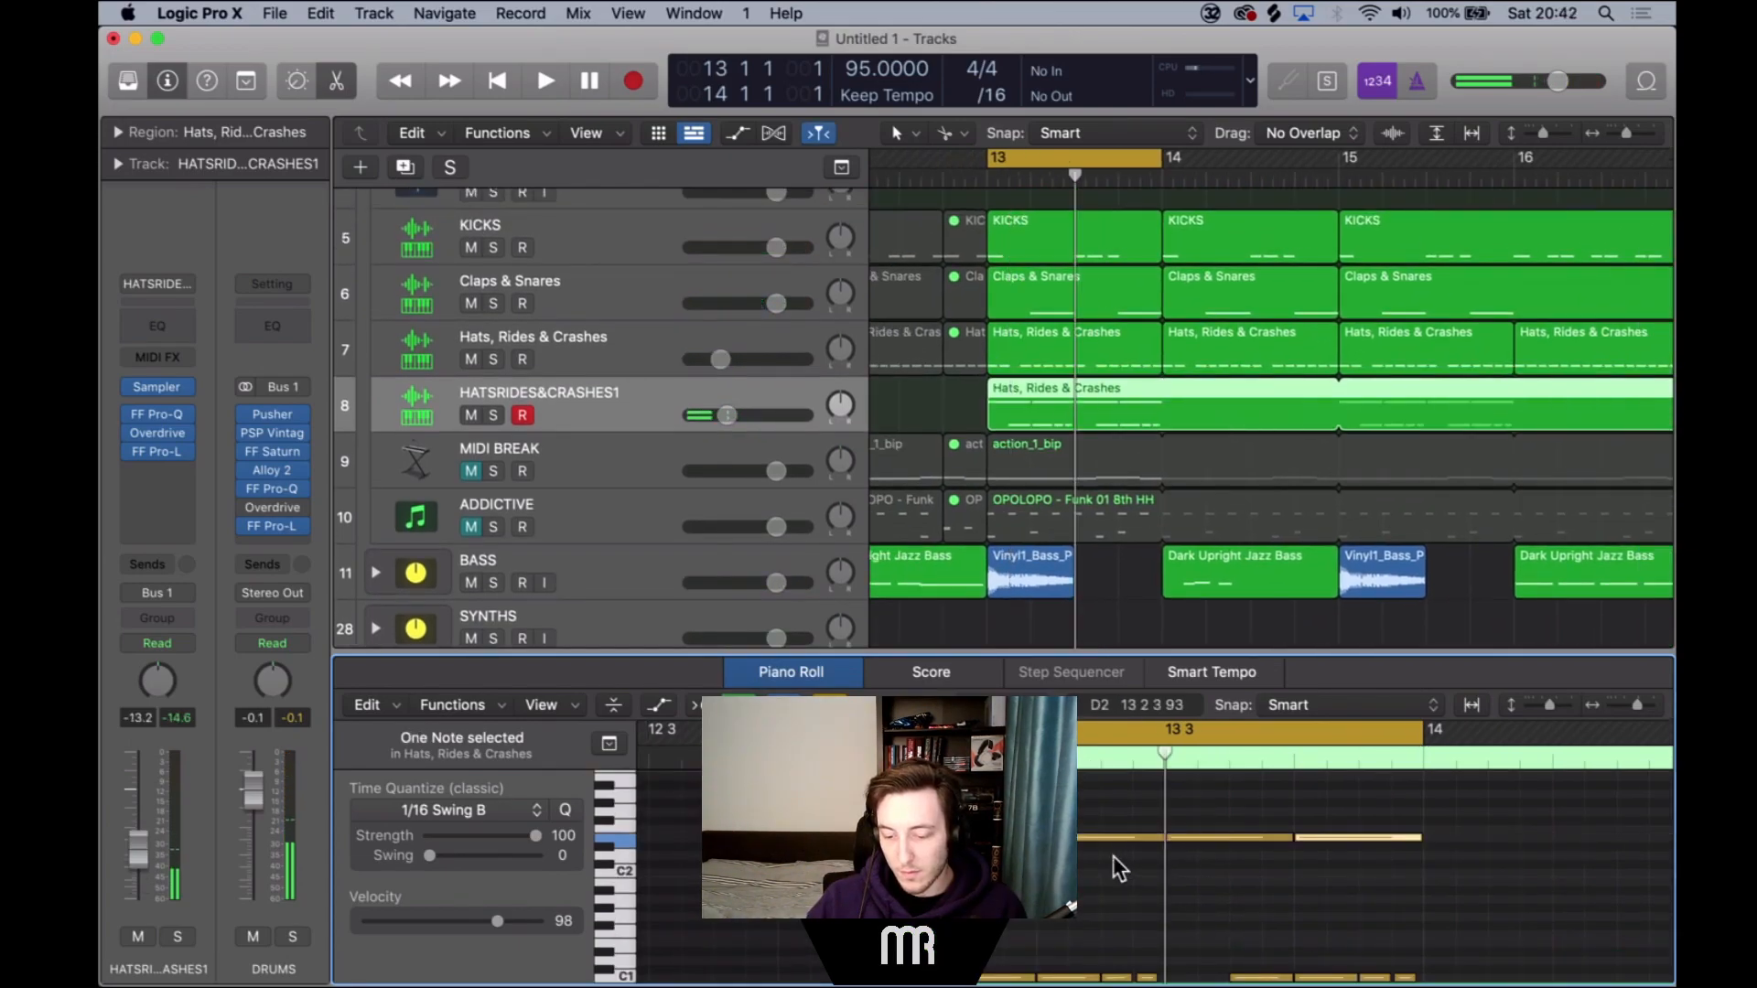
key(space)
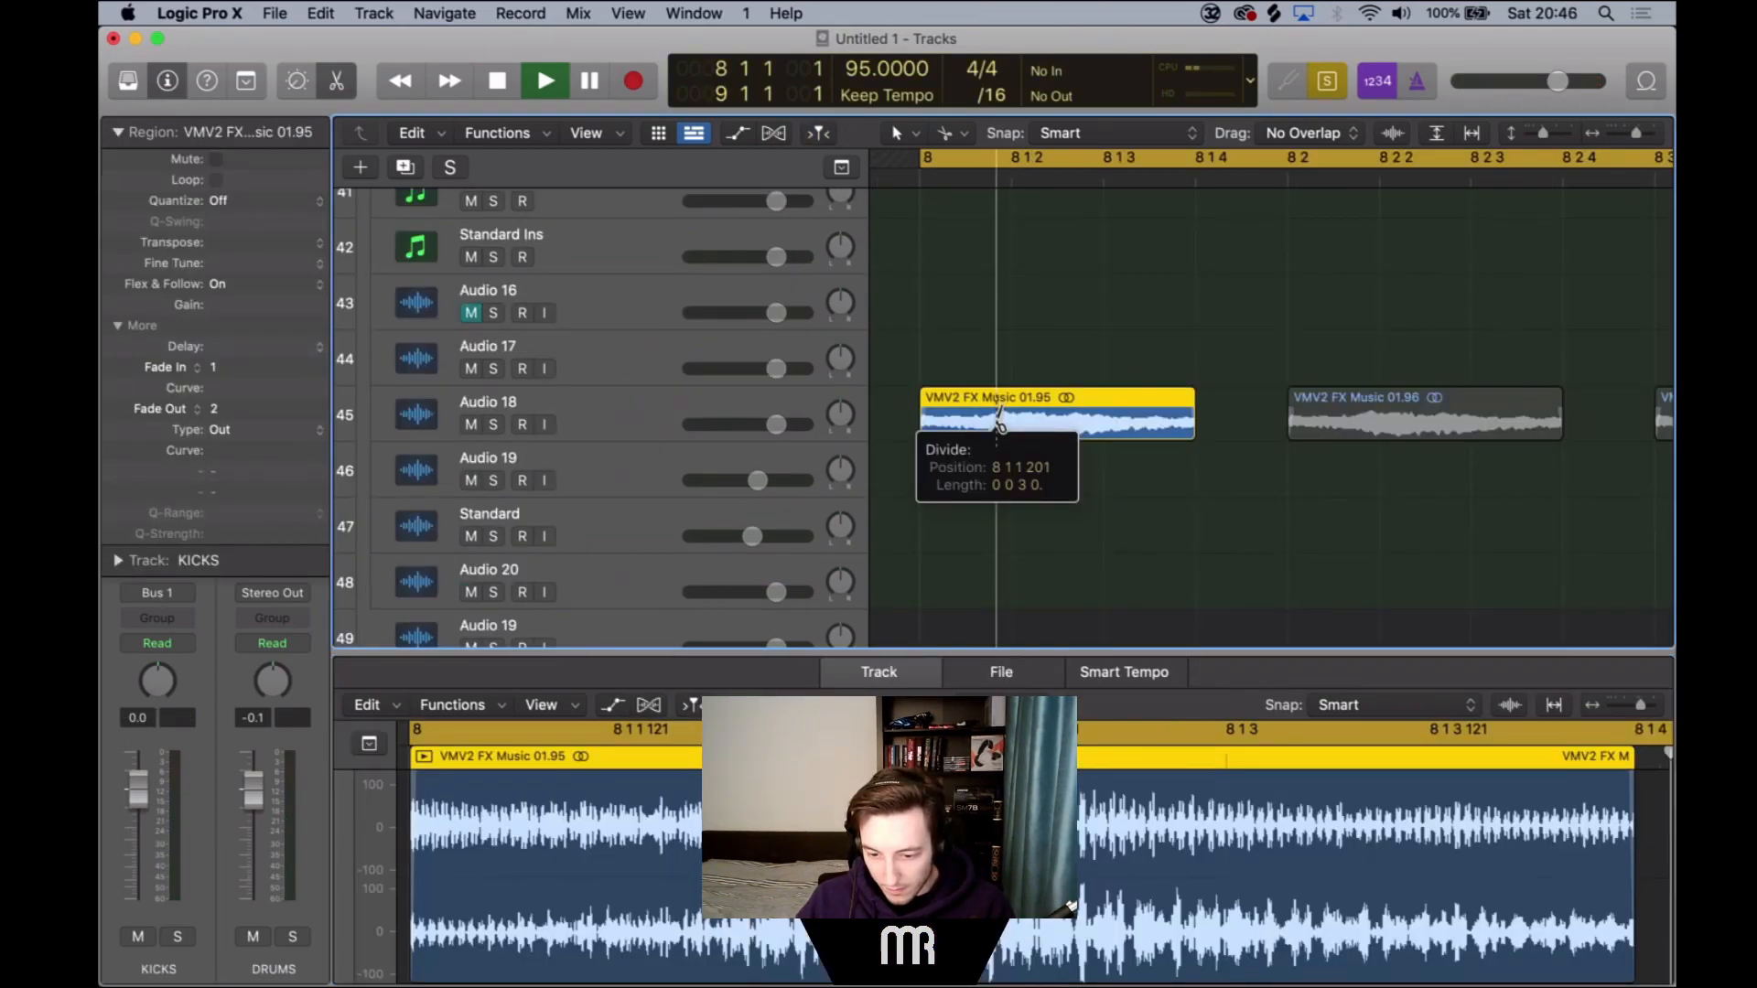
Split the VMV2 FX Music 01.95 region on Audio 18 at 8 1 1 201 and copy its first slice to about 8 1 4.
click(998, 423)
key(space)
drag(957, 401, 1233, 401)
key(super+Right)
key(super+Right)
key(super+Left)
key(super+Left)
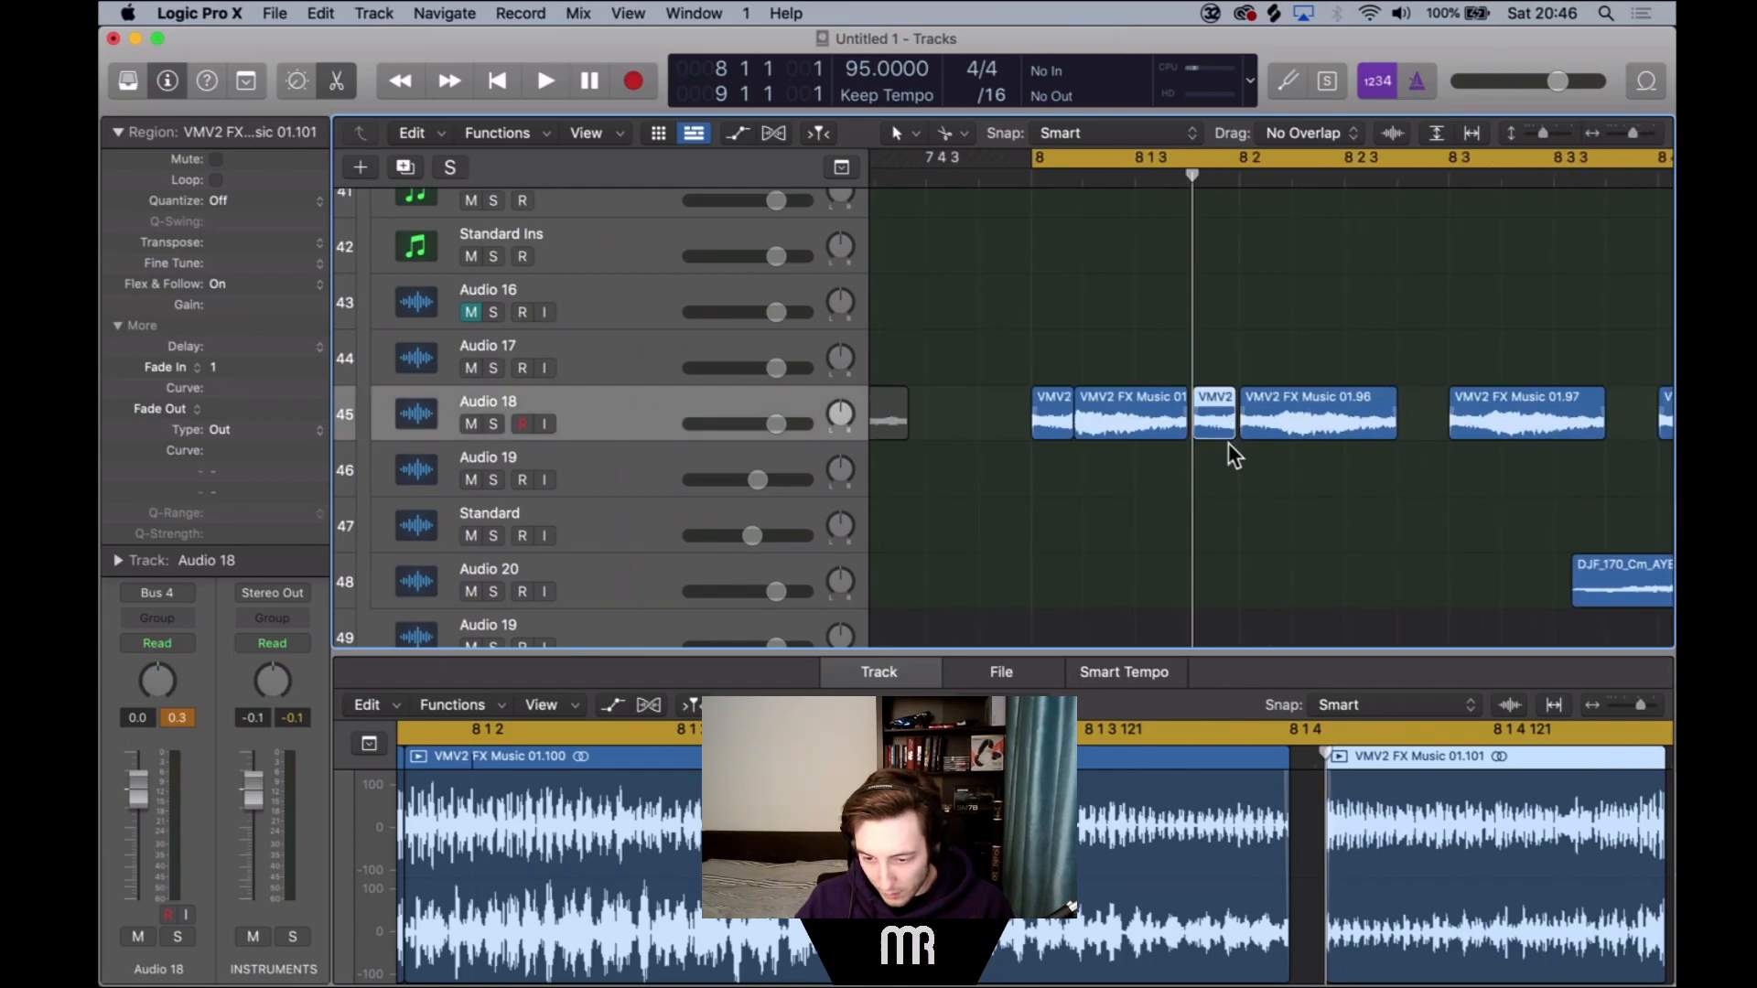
Trim the end of the copied slice near 8 1 4 so a gap remains before beat 2, checking it by playback.
key(space)
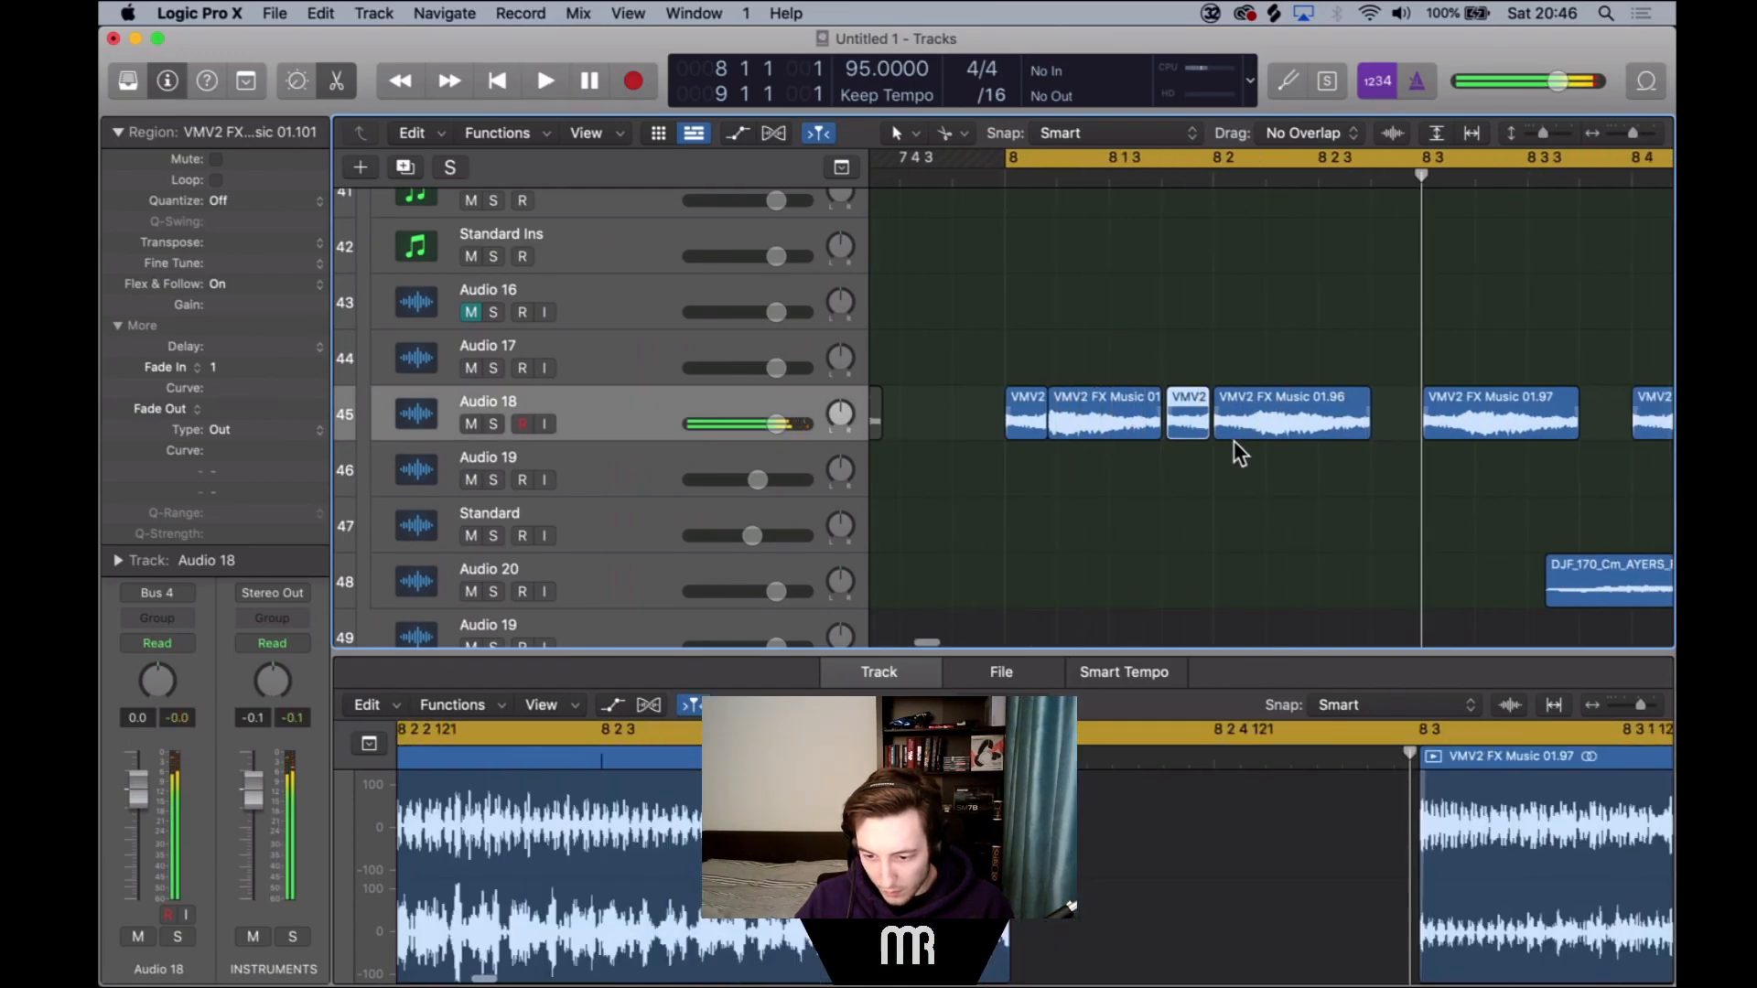
scroll(1233, 441, right, 3)
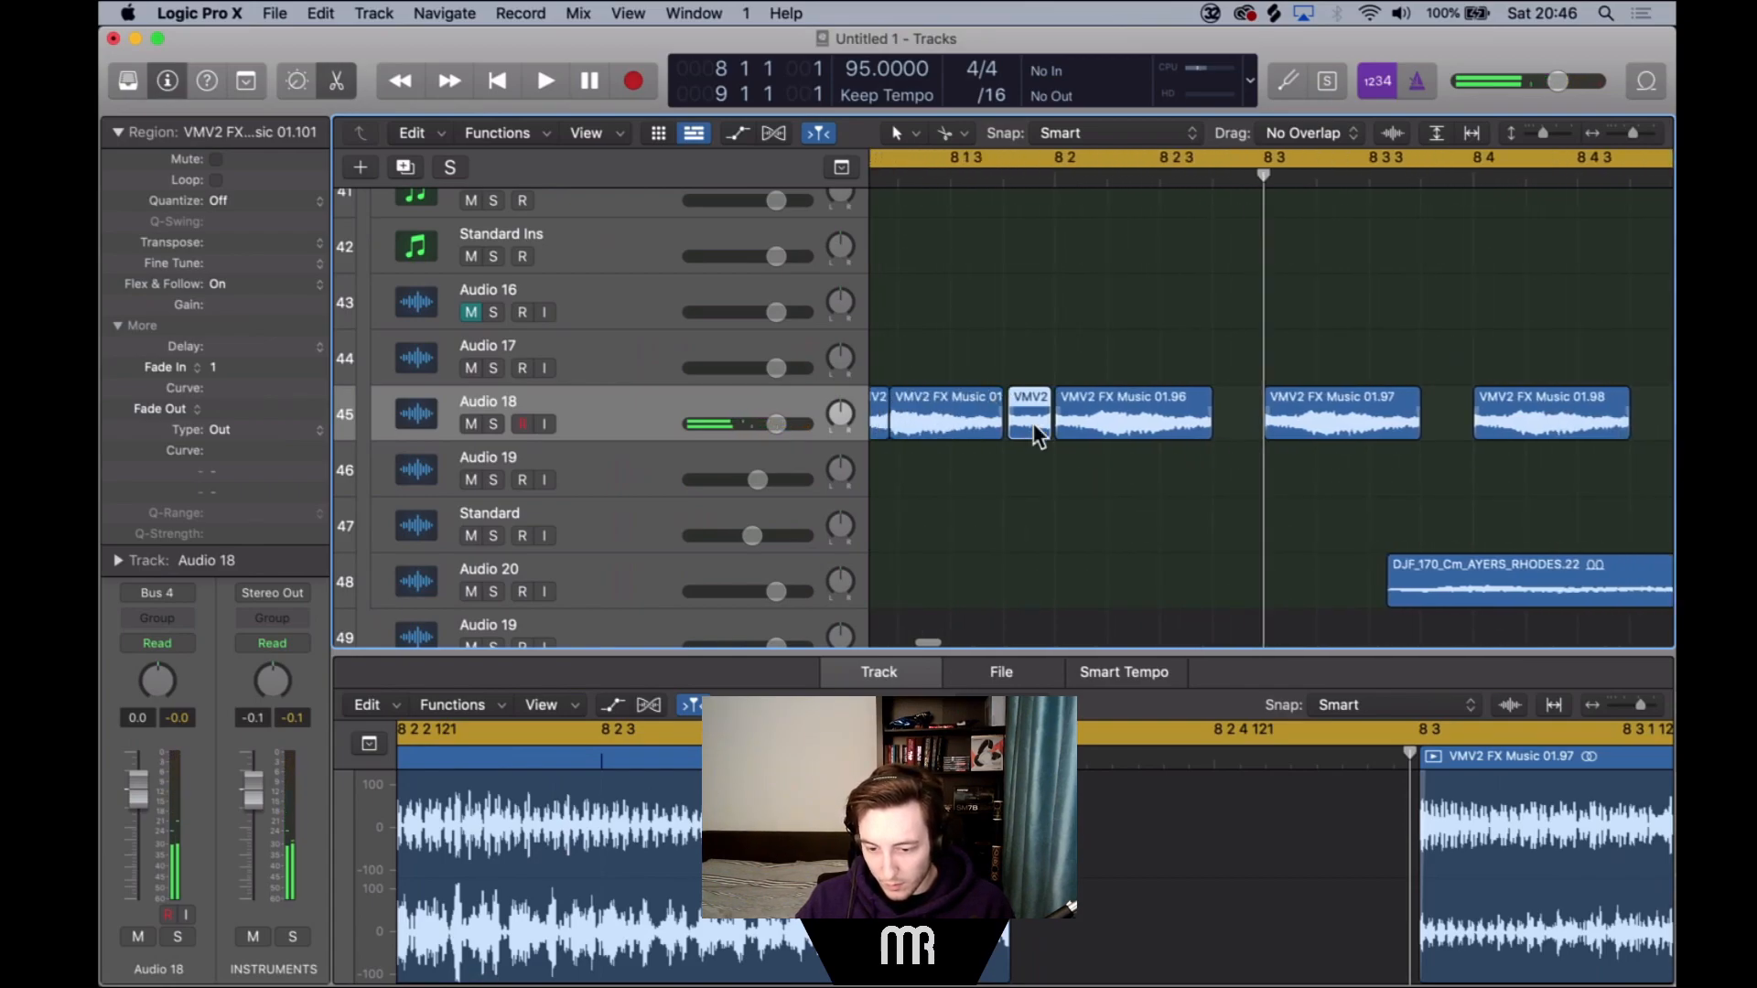
drag(1040, 427, 1023, 426)
key(space)
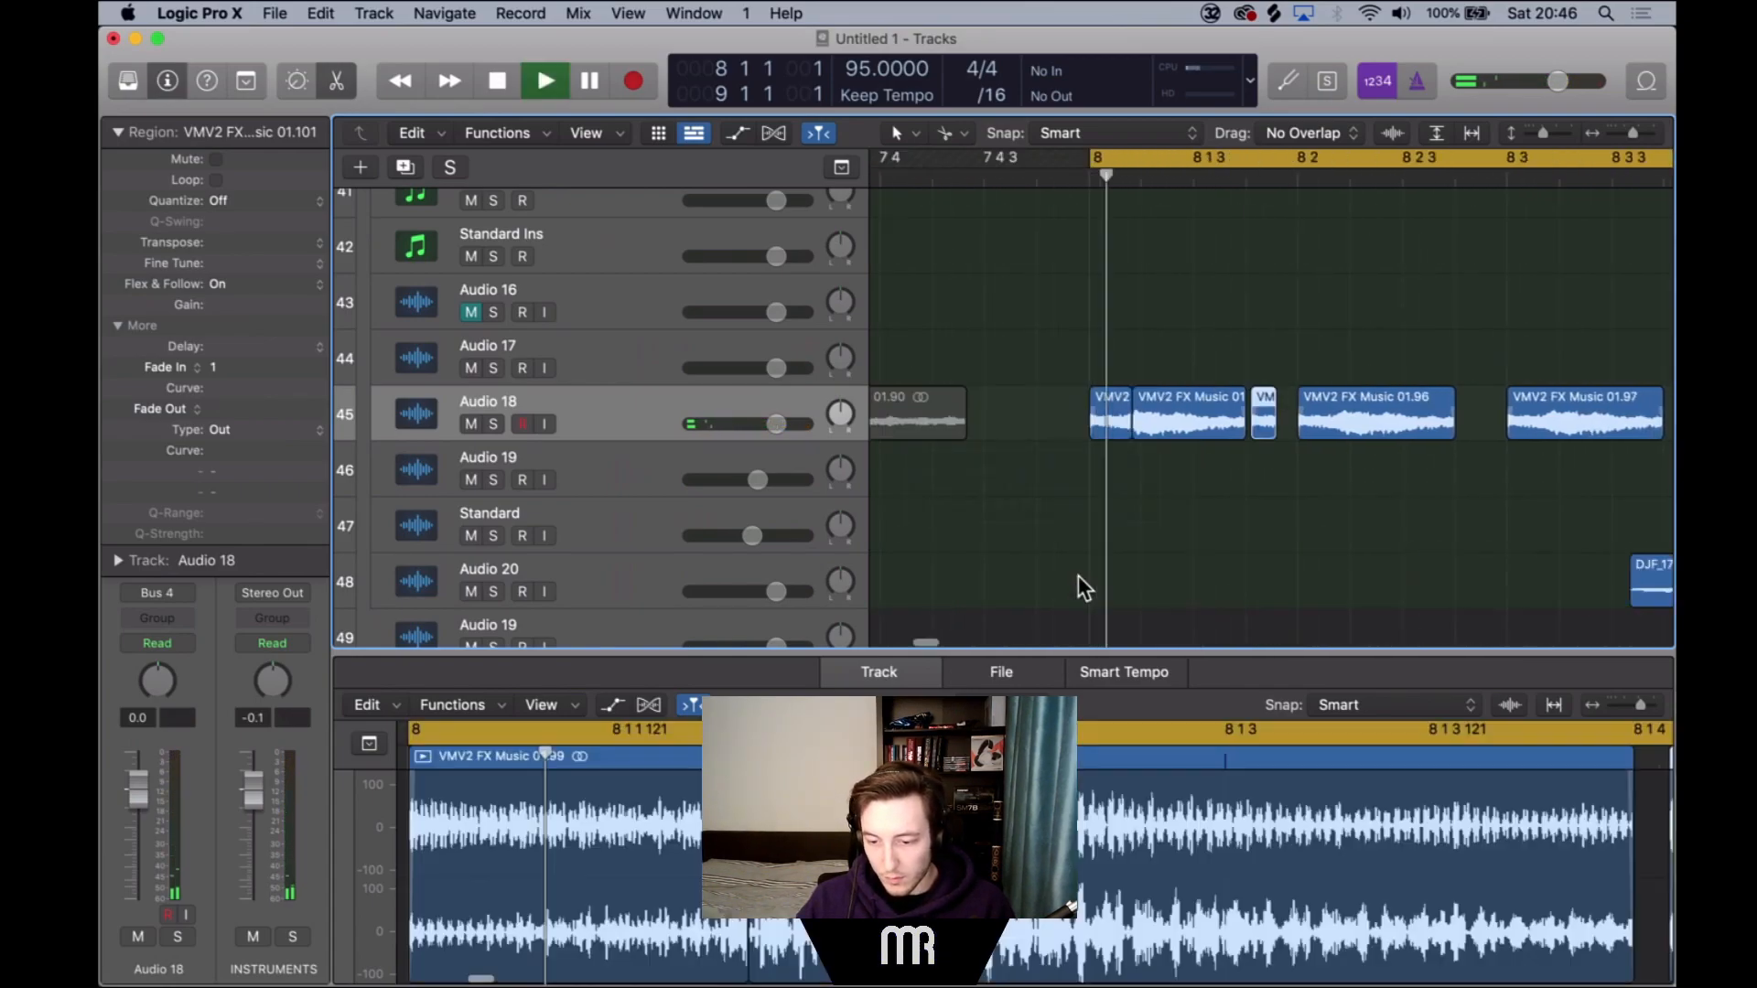
key(space)
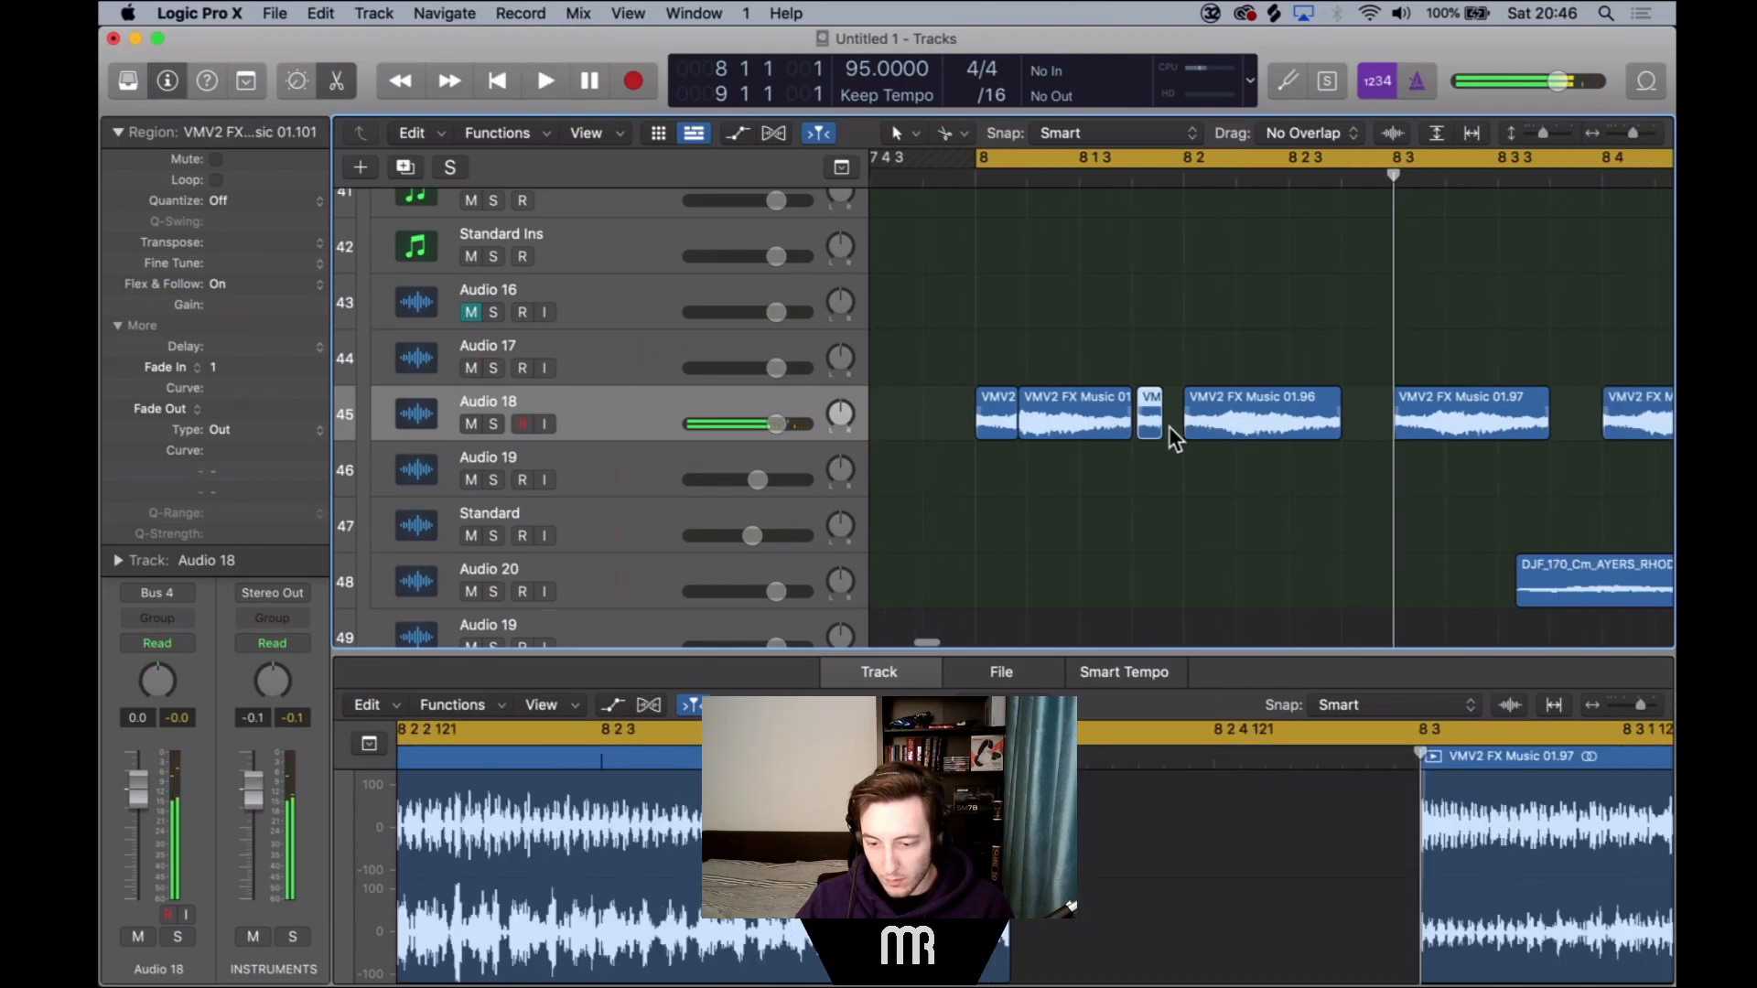
drag(1153, 426, 1163, 427)
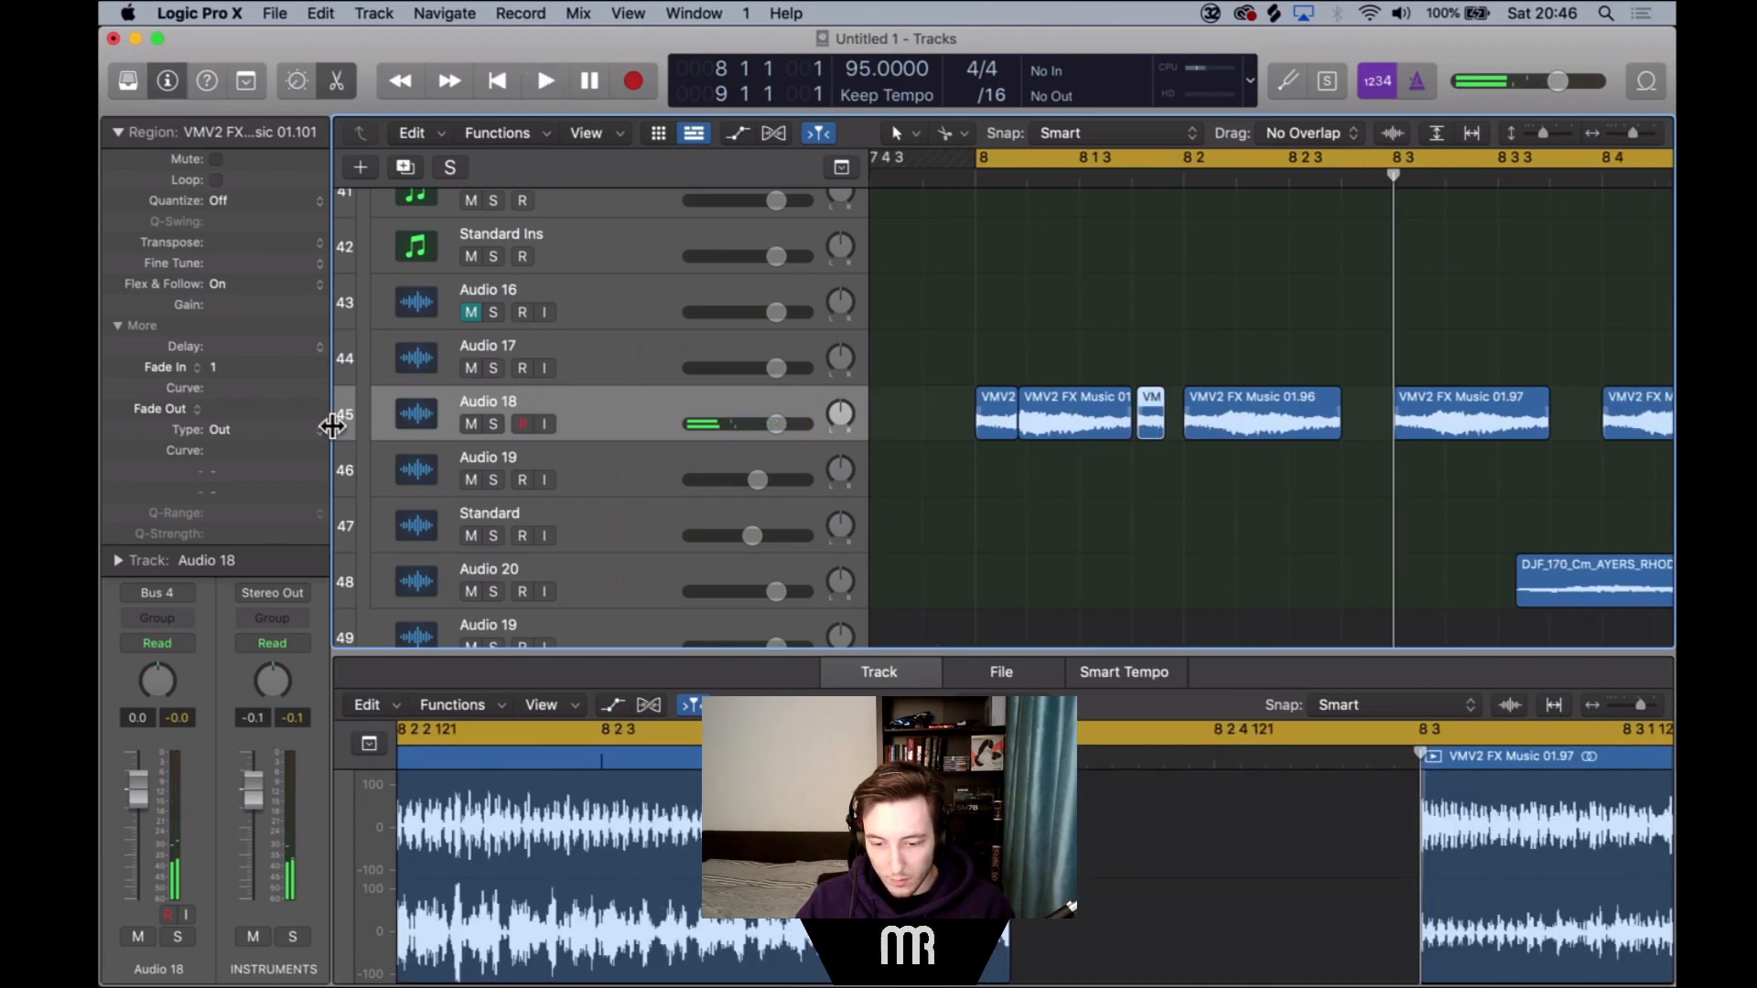
Extend the start of the VMV2 FX Music 01.96 region slightly earlier and split it at 8 2 1 1.
scroll(1058, 394, right, 2)
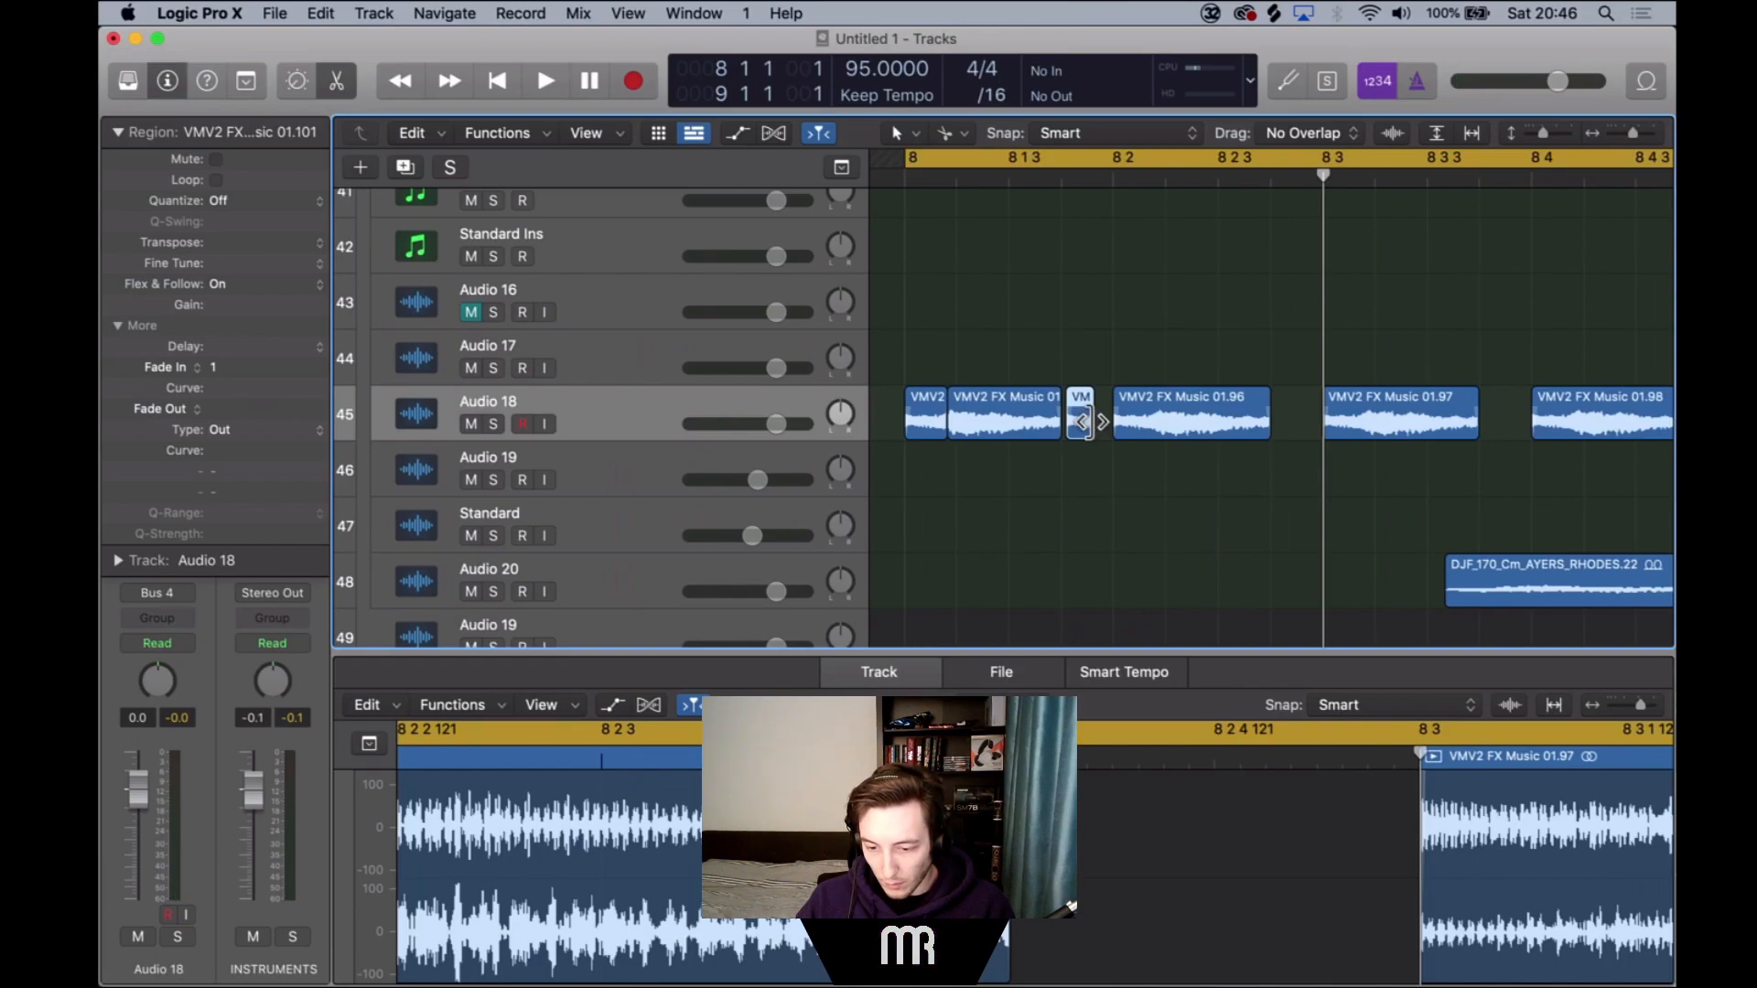
scroll(1096, 441, up, 5)
scroll(1096, 441, right, 2)
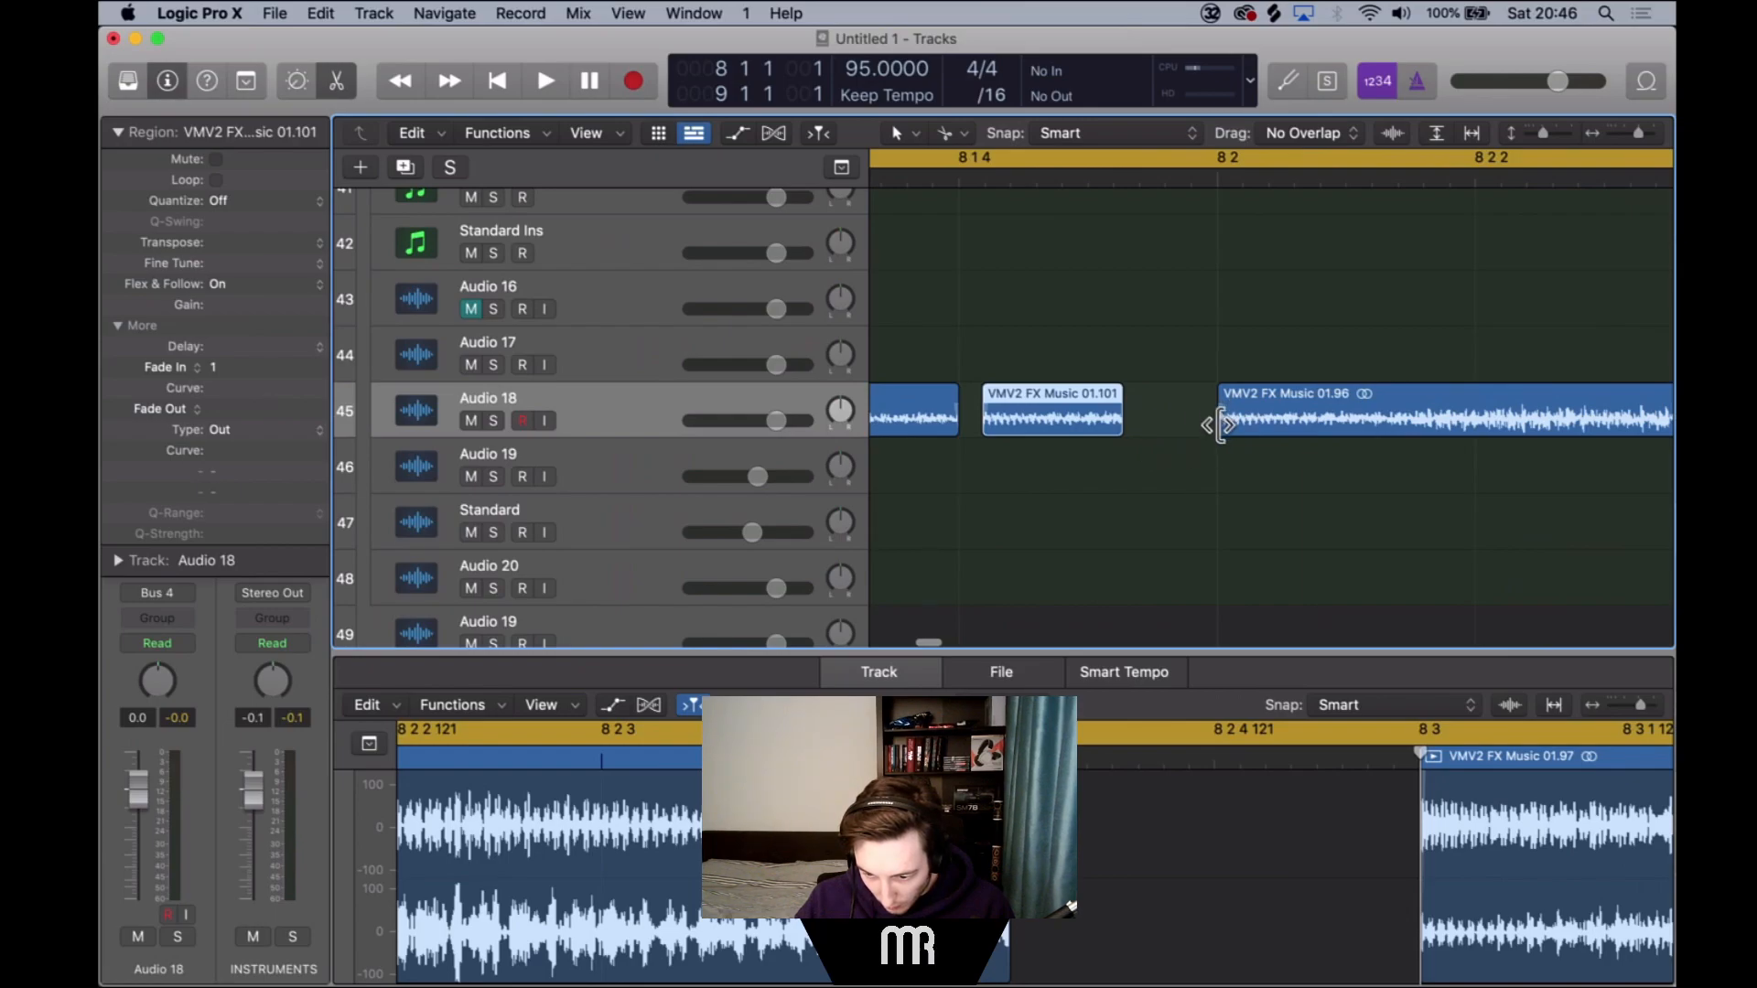
scroll(1217, 416, right, 1)
scroll(1217, 416, up, 1)
drag(1197, 424, 1158, 449)
super+click(1176, 445)
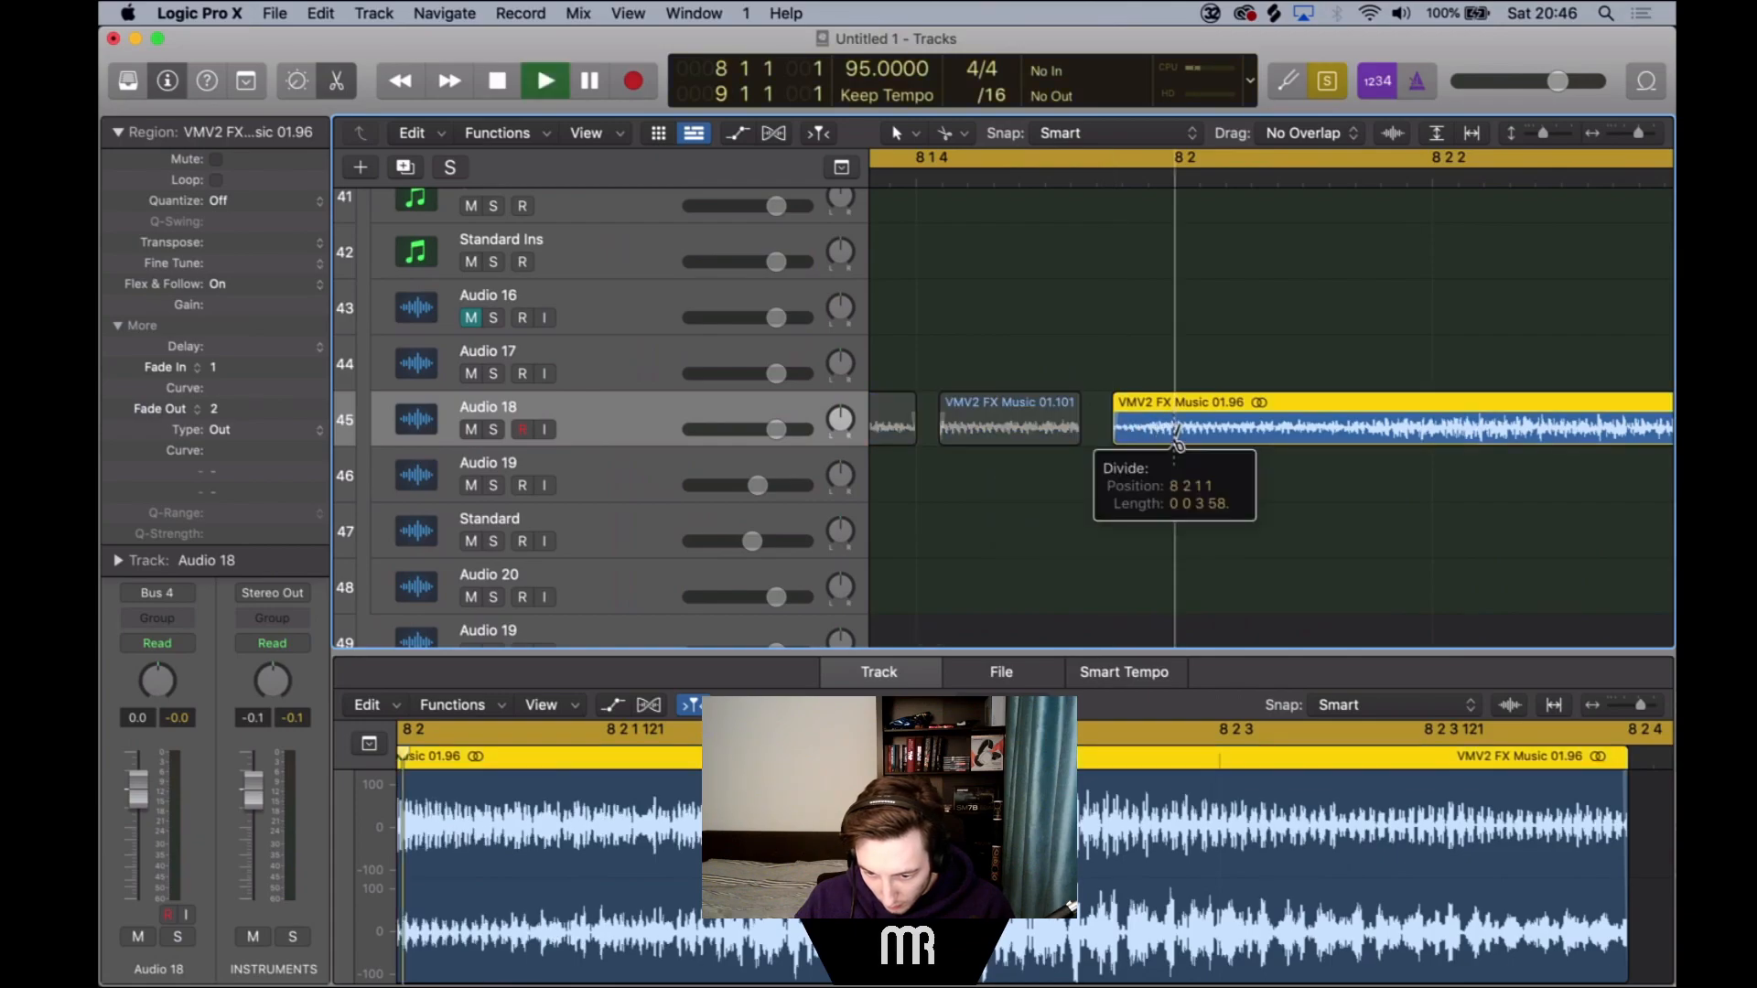
key(super+z)
super+click(1176, 445)
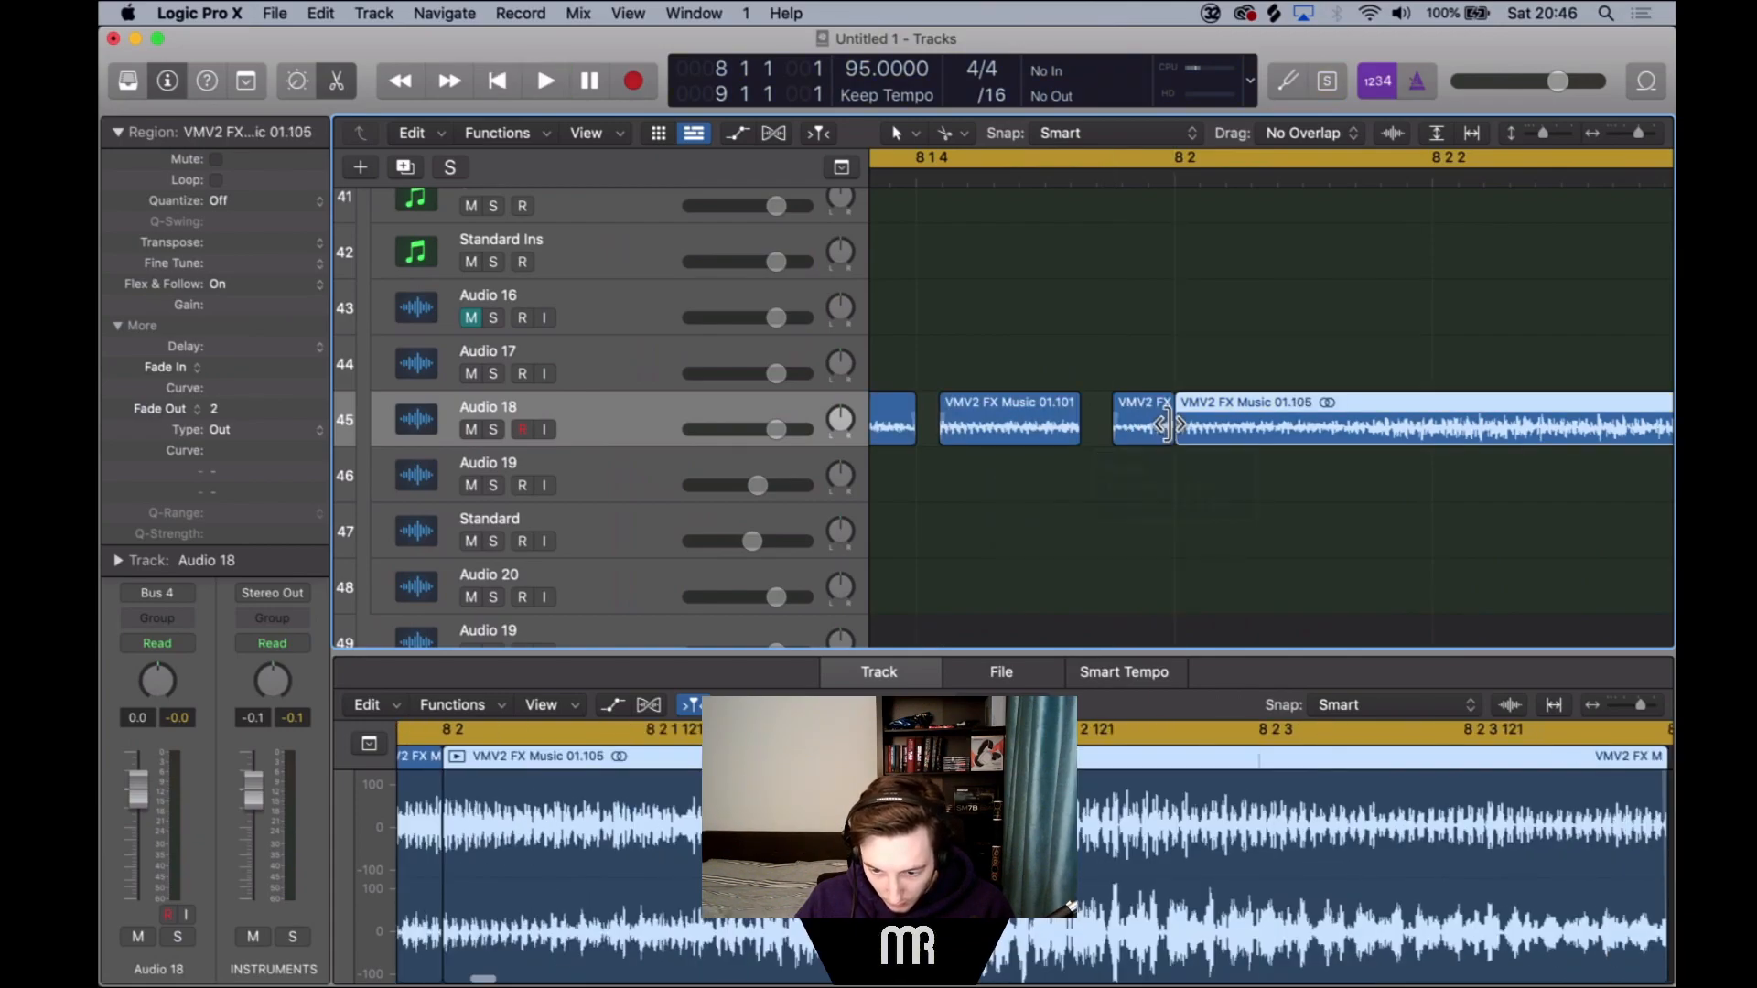
Set the fade-in of the region starting at 8 2 to 1 and mute the short slice in front of it.
double_click(234, 370)
text(1)
key(Return)
click(1153, 426)
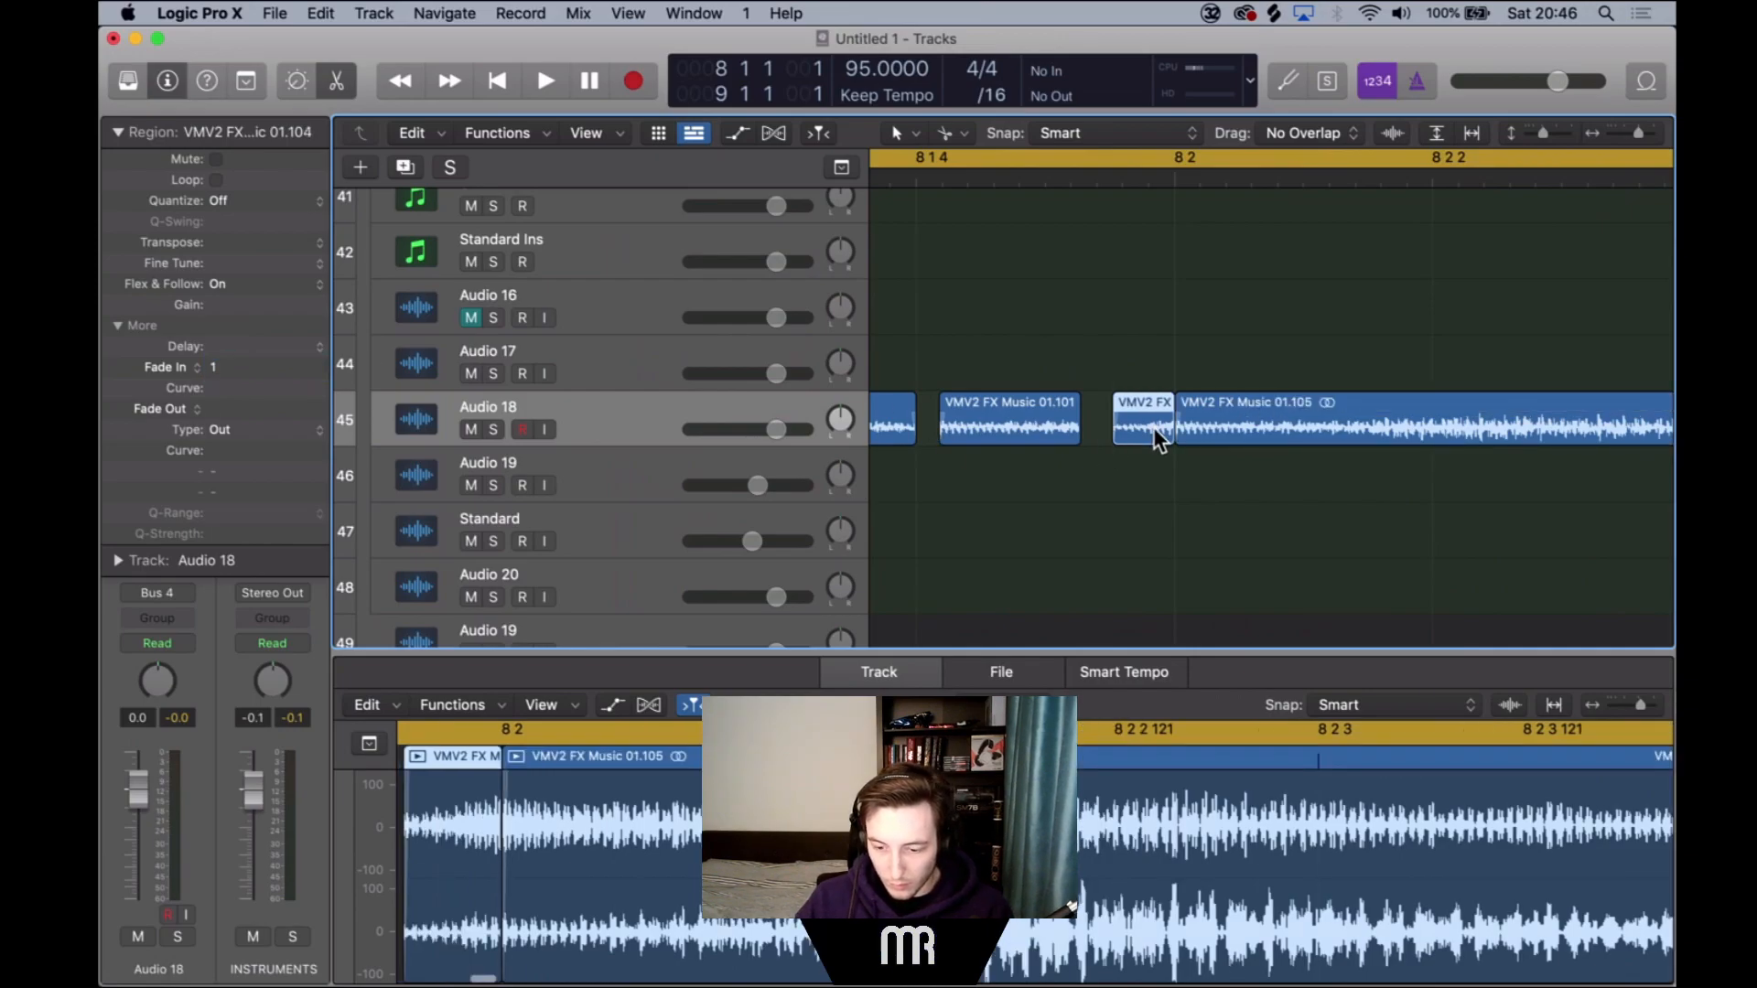
key(ctrl+m)
scroll(1152, 438, down, 6)
scroll(1153, 437, down, 1)
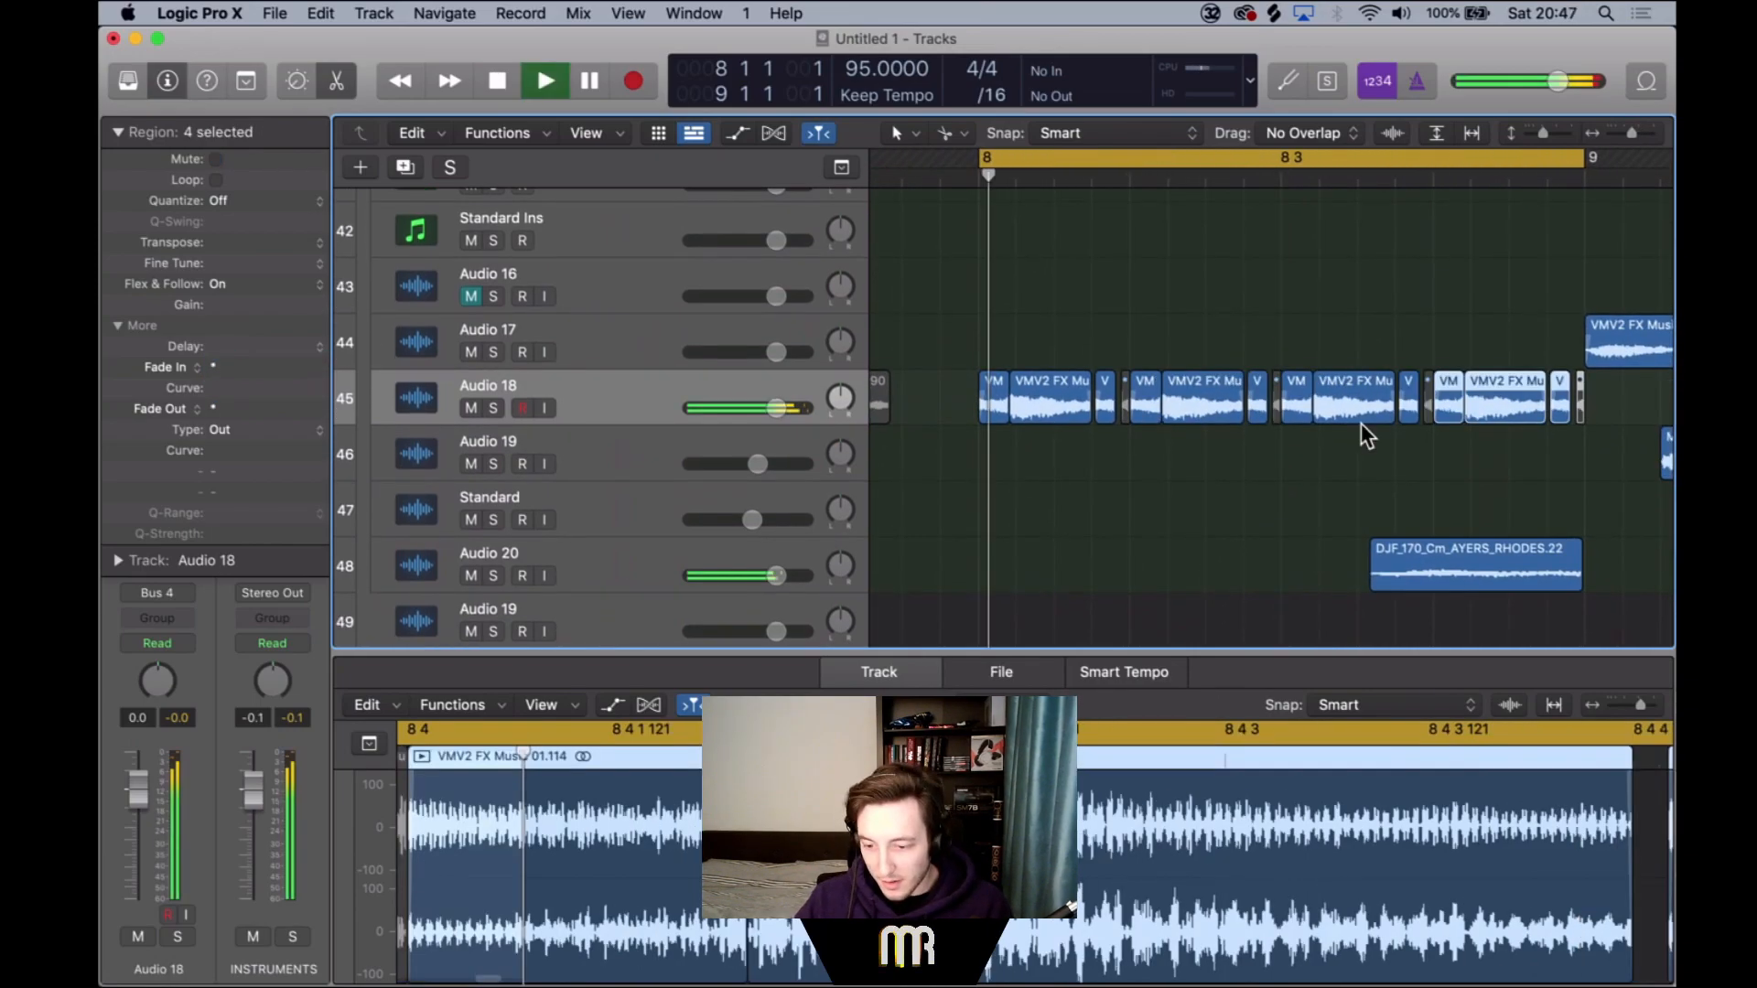
Mute the DJF_170_Cm_AYERS_RHODES.22 region at the end of bar 8, turn off the cycle and stop playback.
scroll(1360, 422, down, 5)
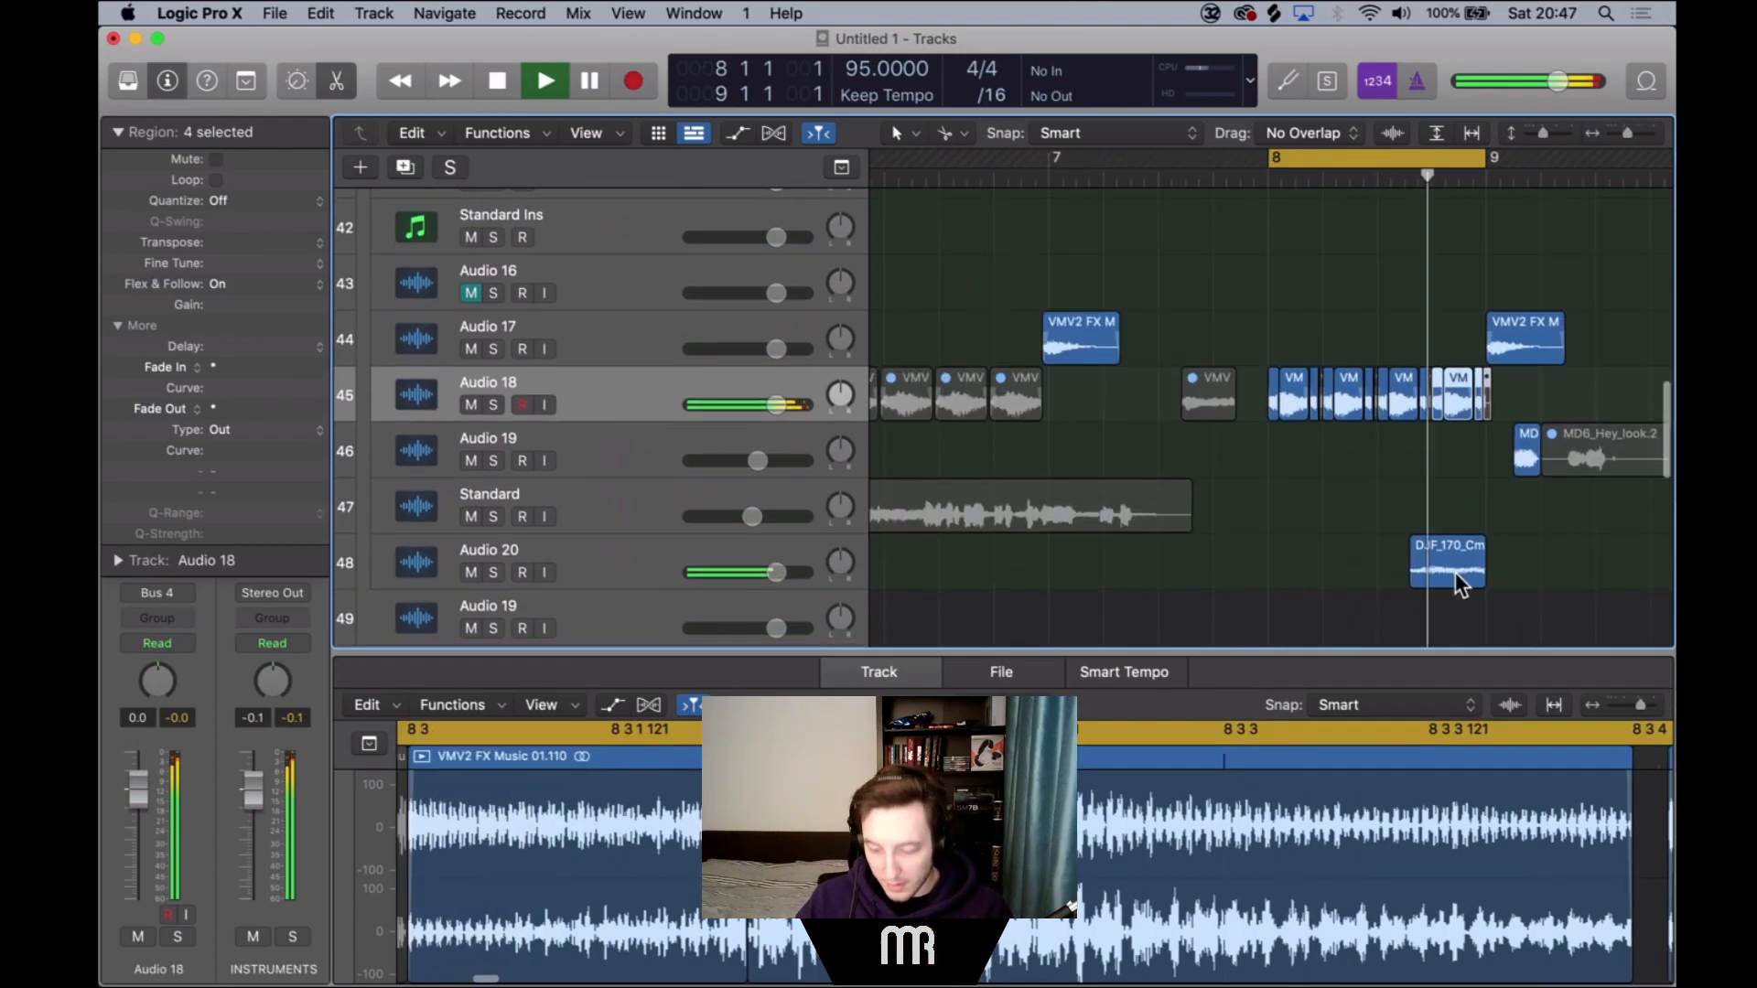
click(1455, 573)
key(ctrl+m)
scroll(1456, 574, right, 1)
scroll(1456, 573, up, 5)
scroll(1456, 573, right, 2)
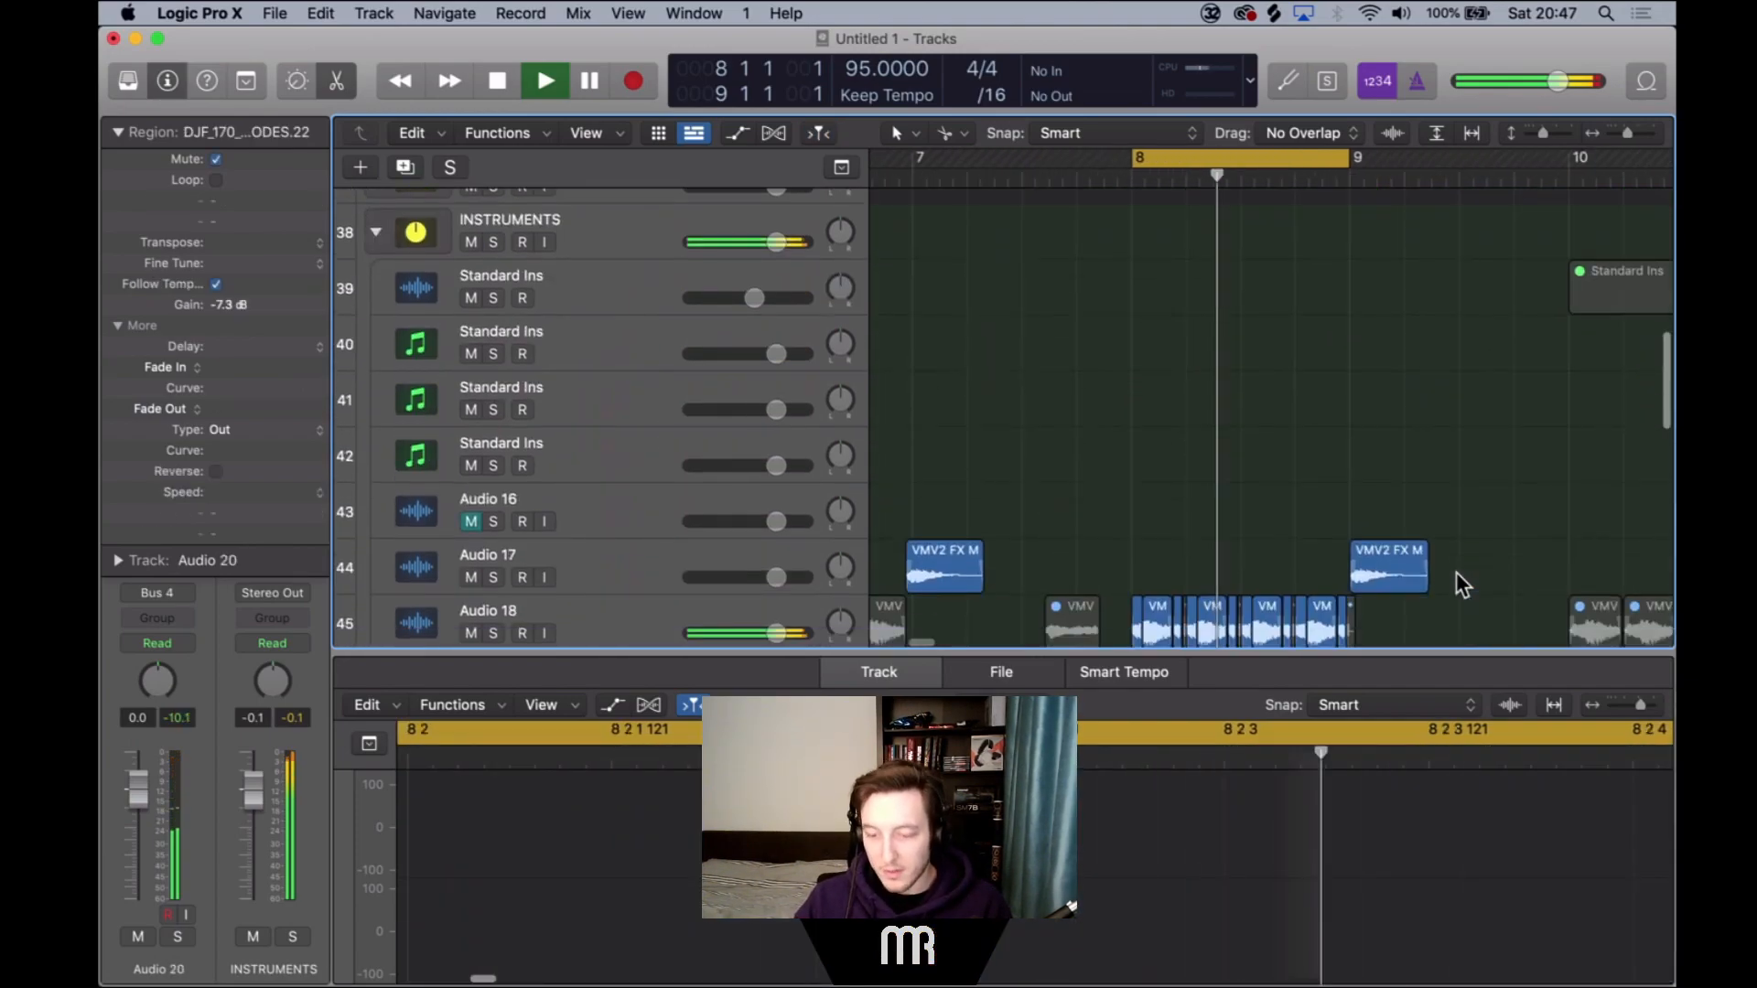
scroll(1457, 573, down, 8)
scroll(1457, 572, down, 4)
key(c)
key(space)
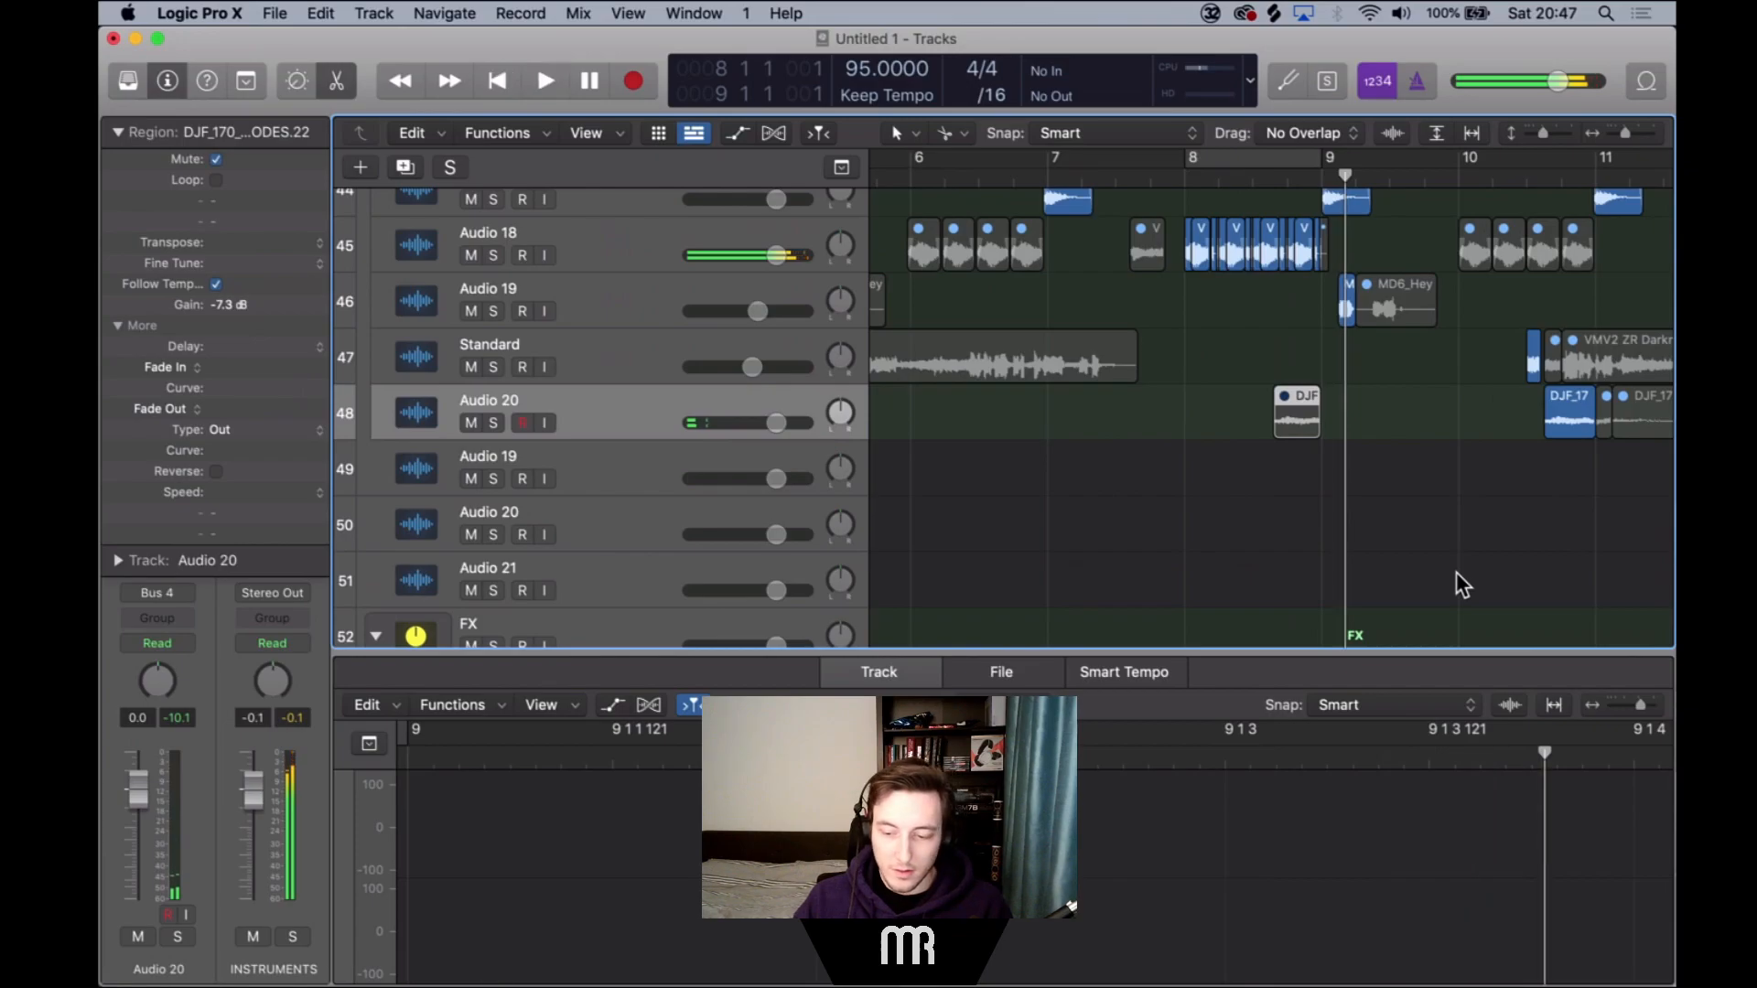
Loop the bar 1 region on the Hats, Rides & Crashes track so it repeats up to bar 8.
scroll(1457, 573, up, 6)
key(e)
scroll(1456, 573, down, 3)
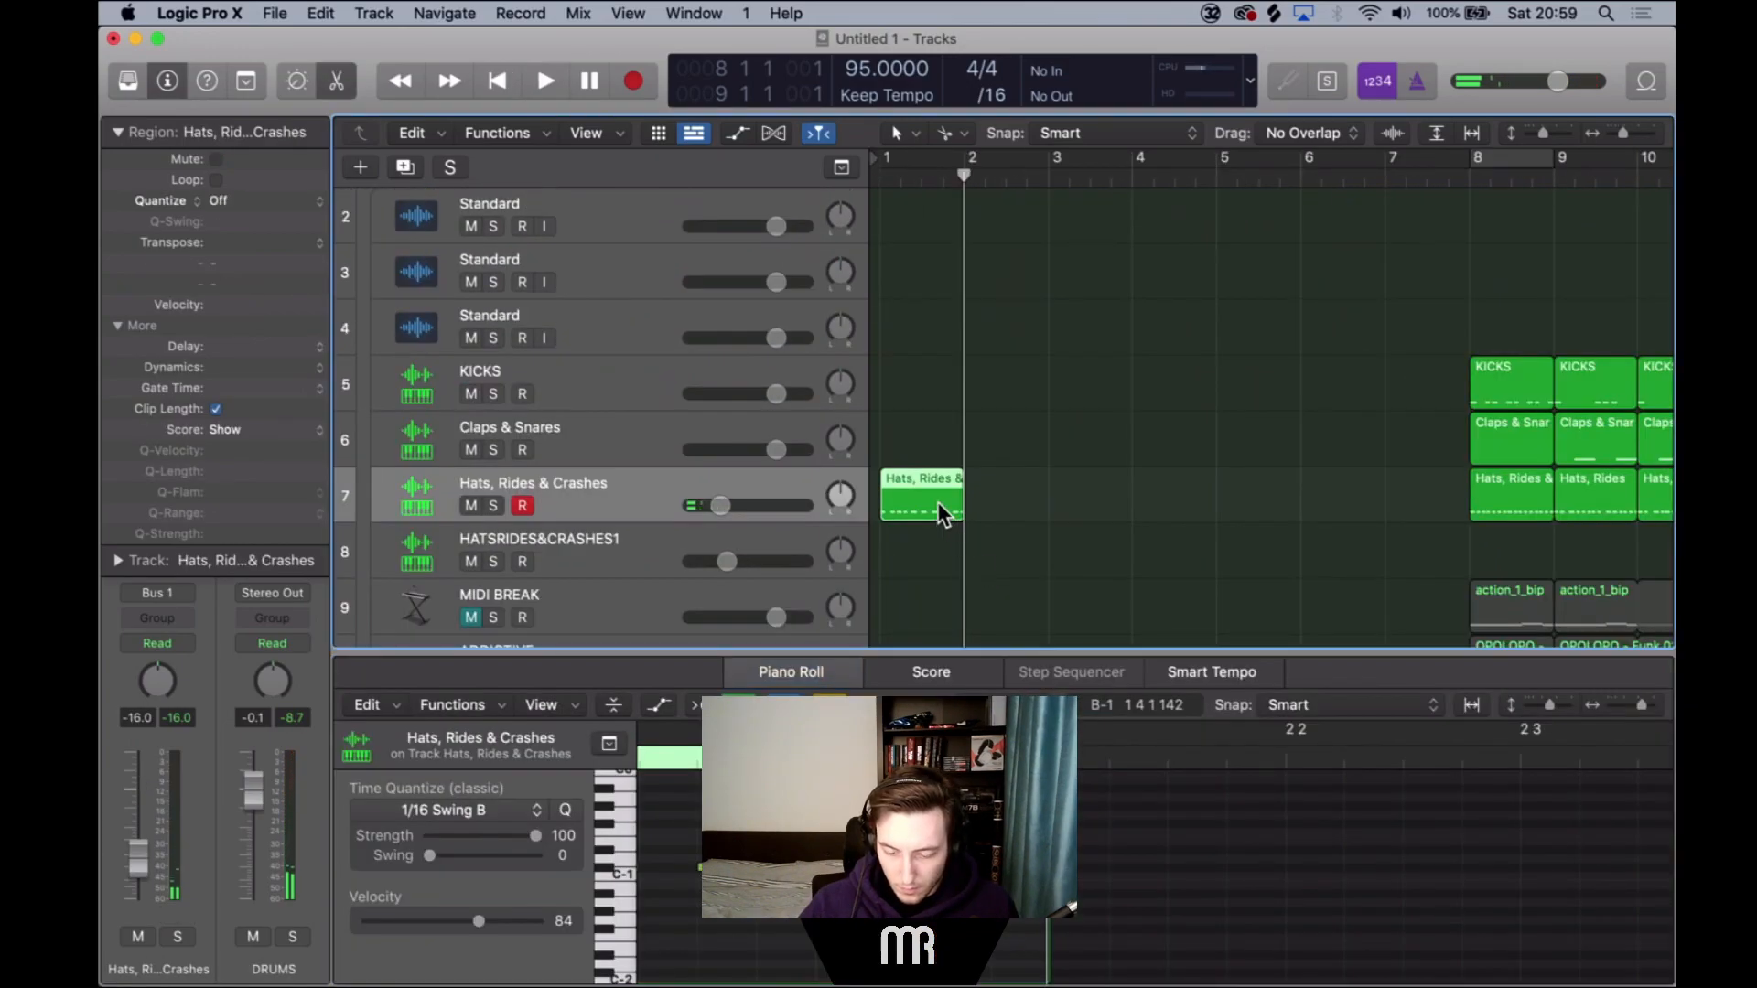
key(l)
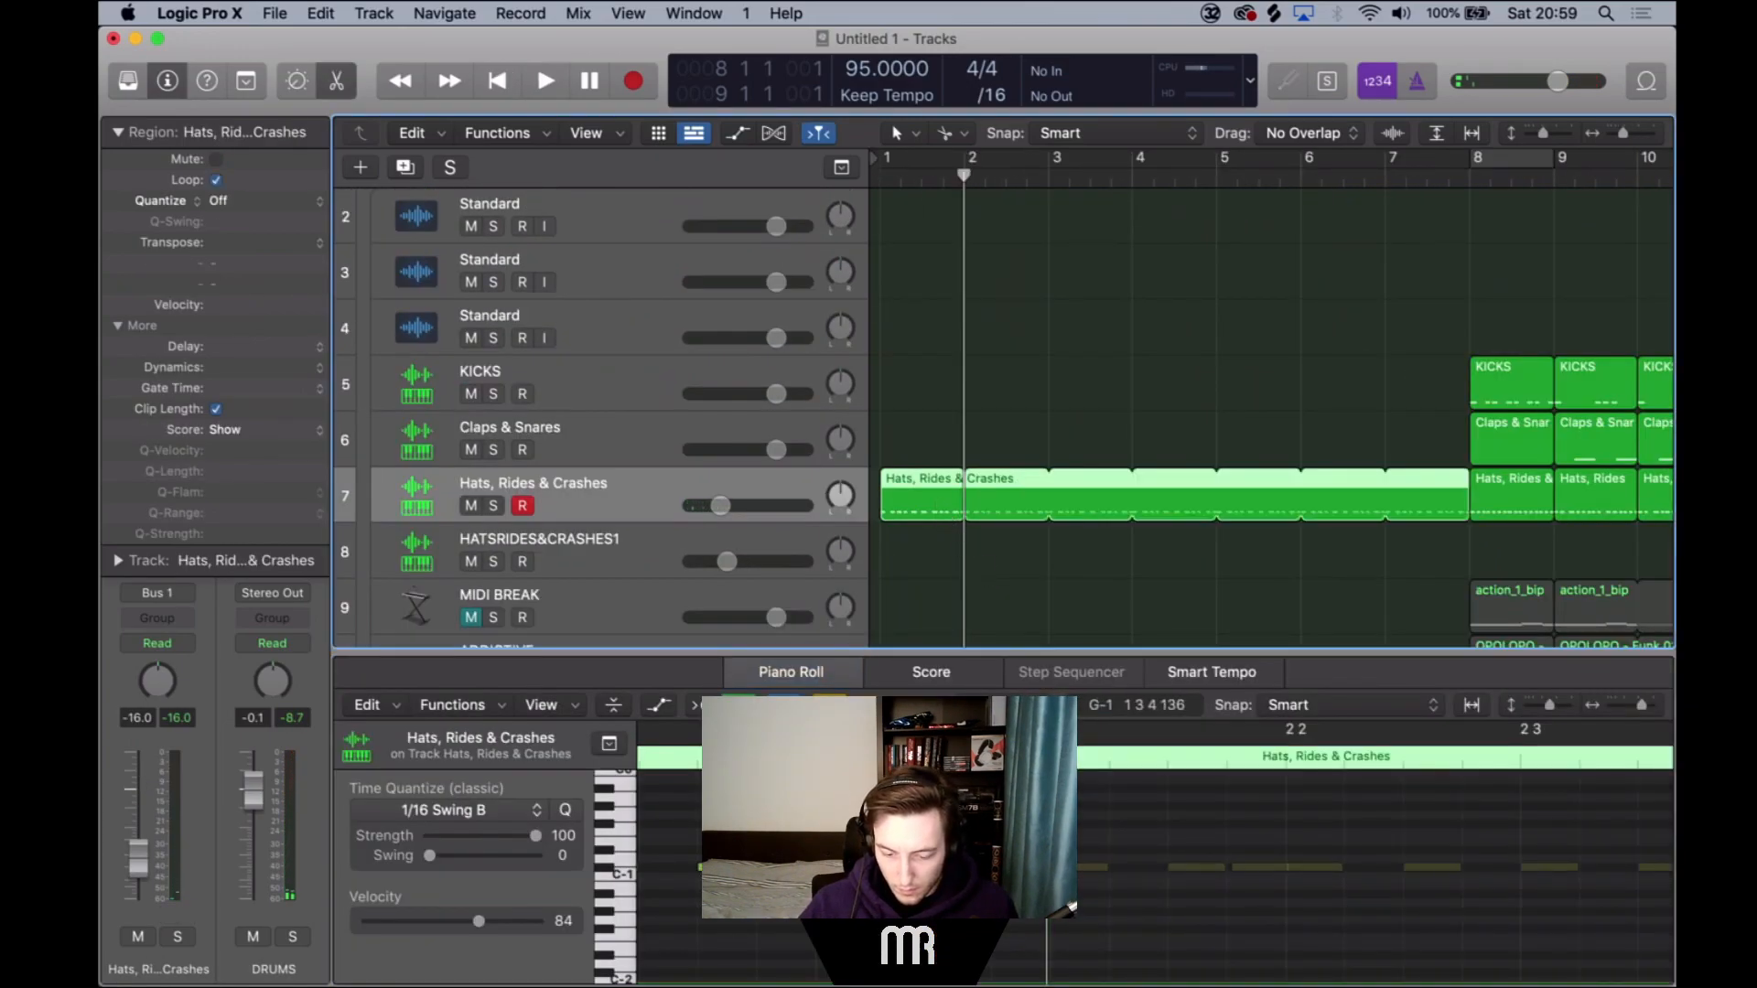
Select all notes of the looped hats region and quantize them to 1/16 Swing C.
click(790, 815)
key(super+a)
click(531, 809)
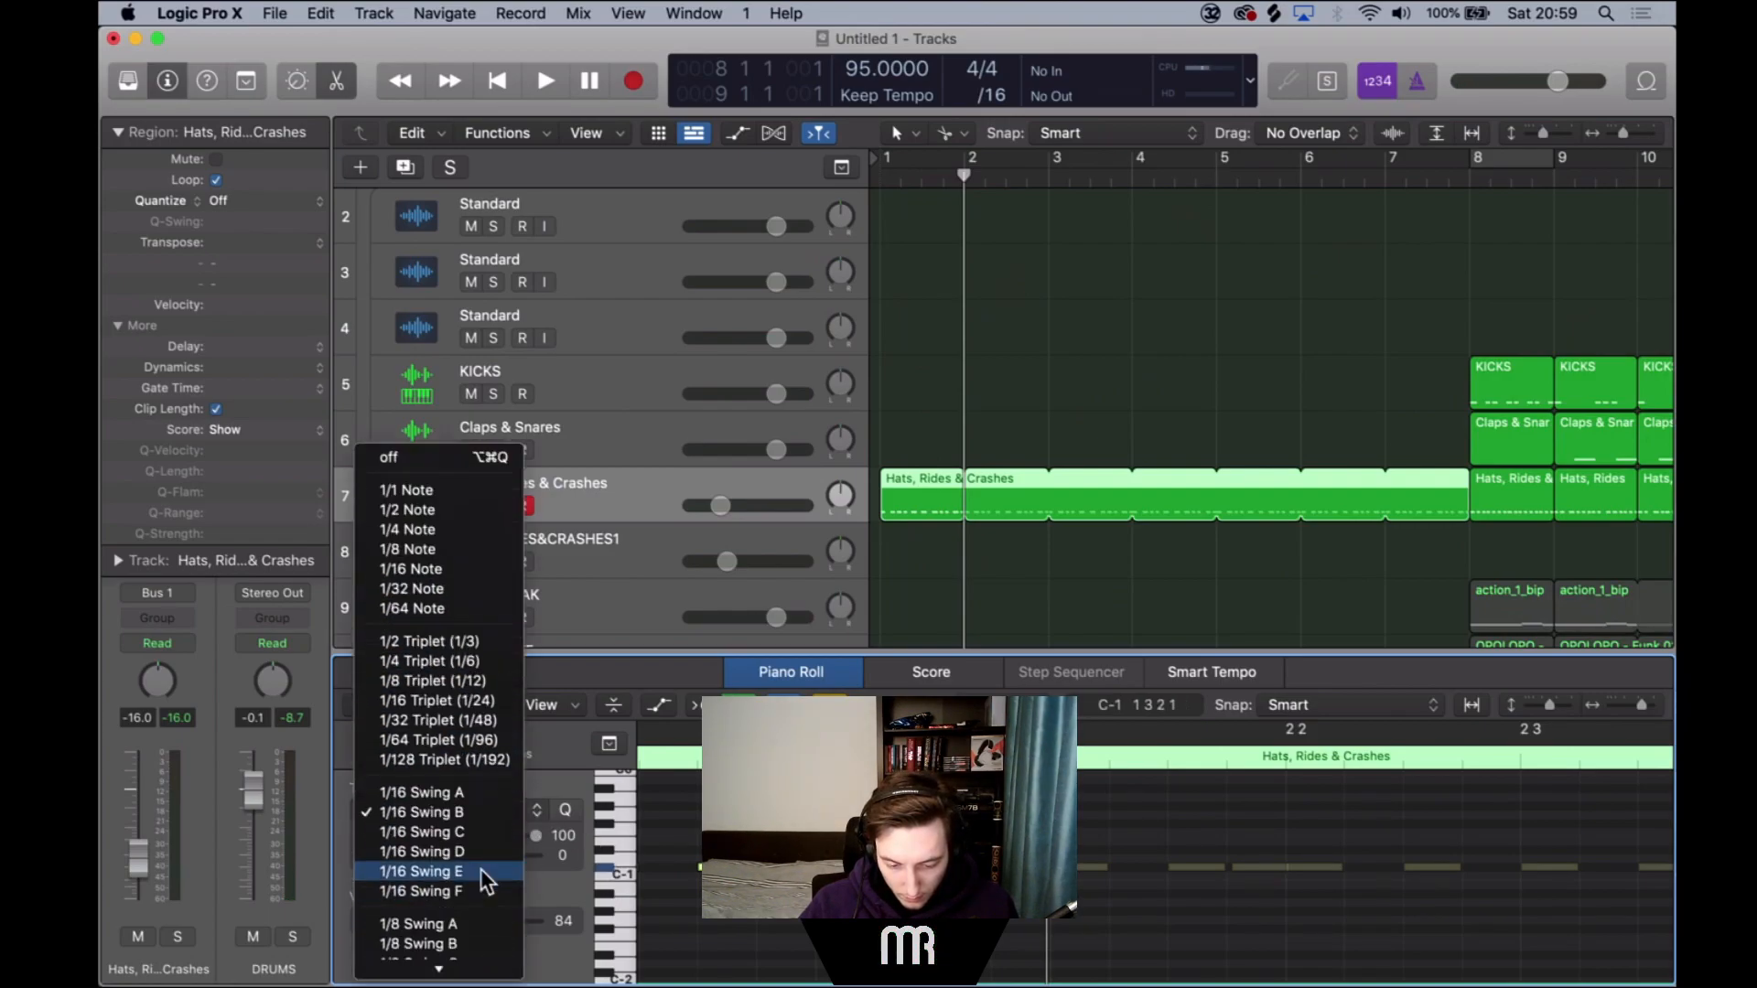
click(467, 840)
Play the intro with the looped hats, hide the Piano Roll and bring the bass tracks into view.
key(space)
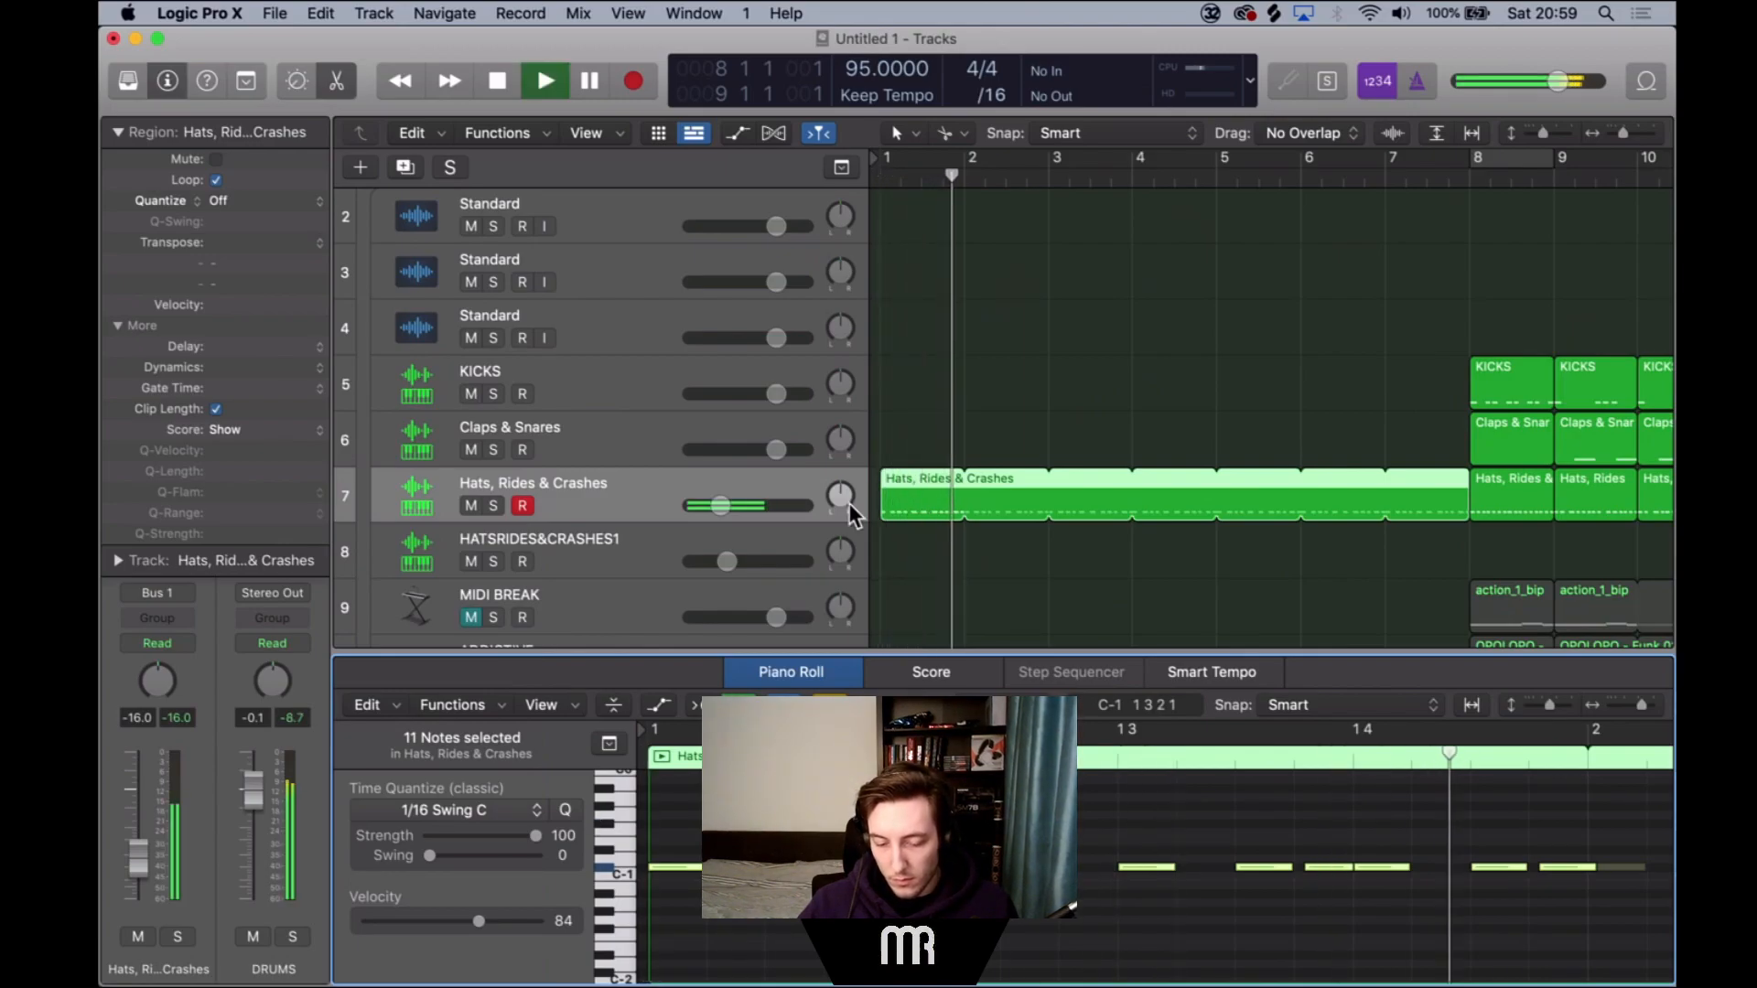
key(p)
scroll(1003, 586, down, 3)
scroll(1272, 549, down, 6)
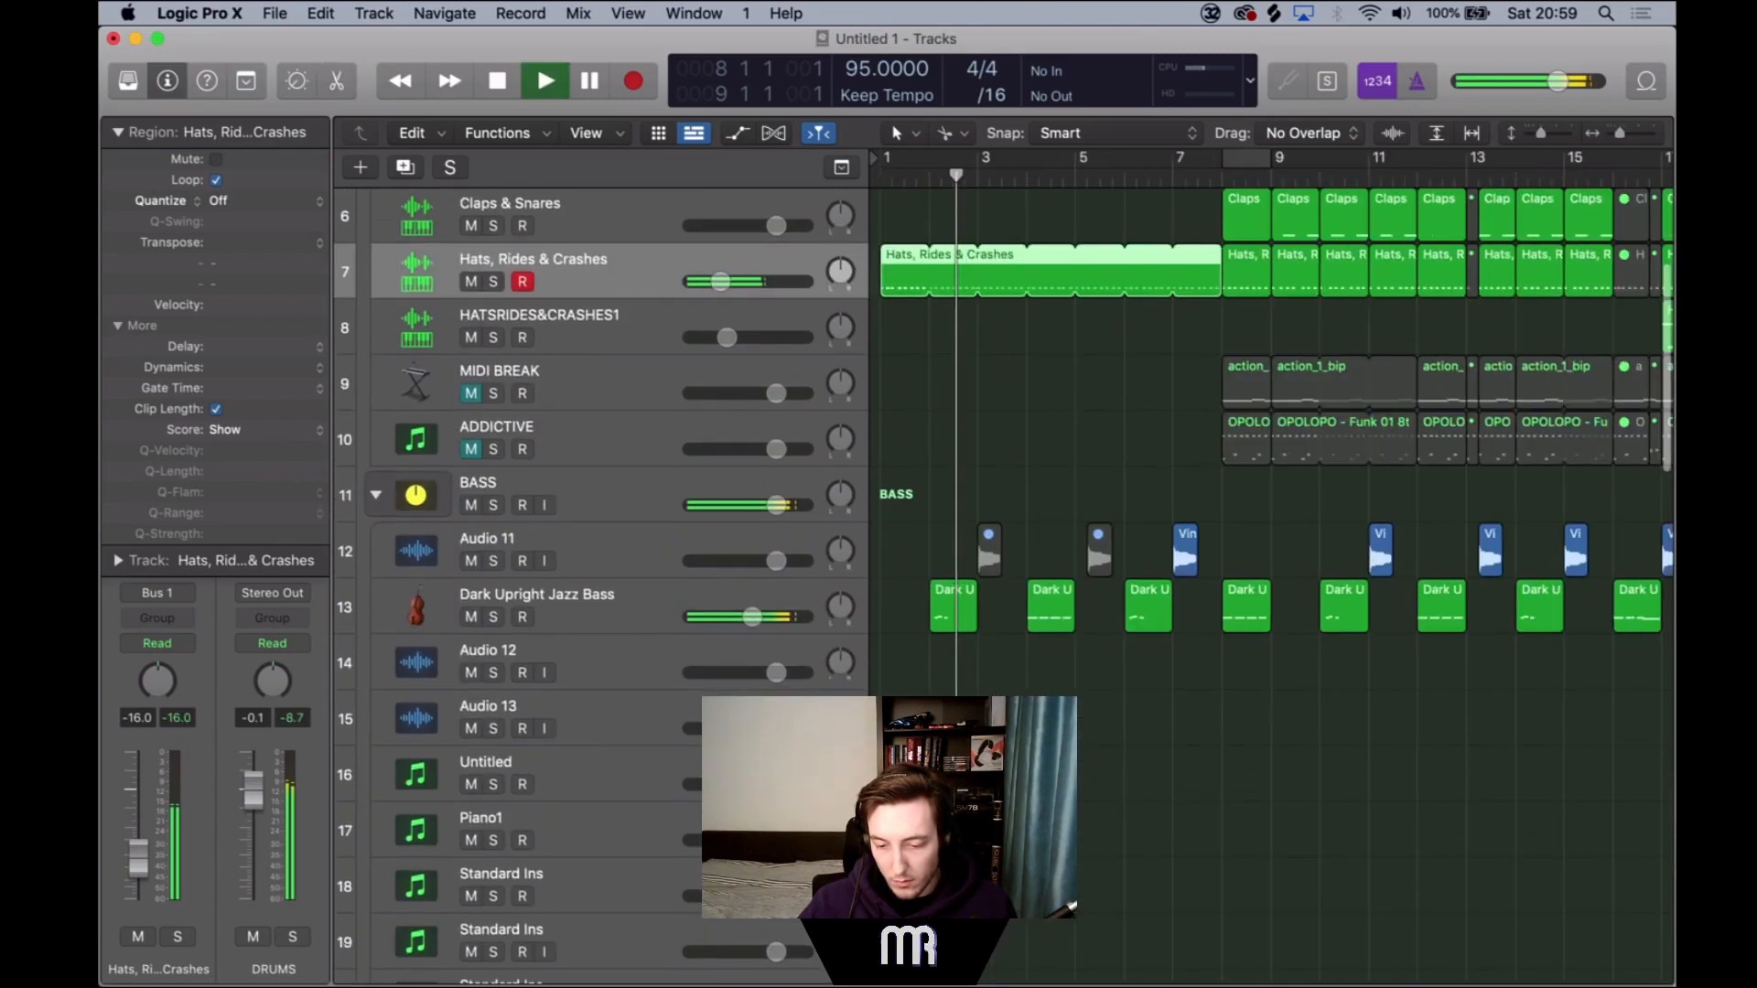
scroll(1272, 549, up, 6)
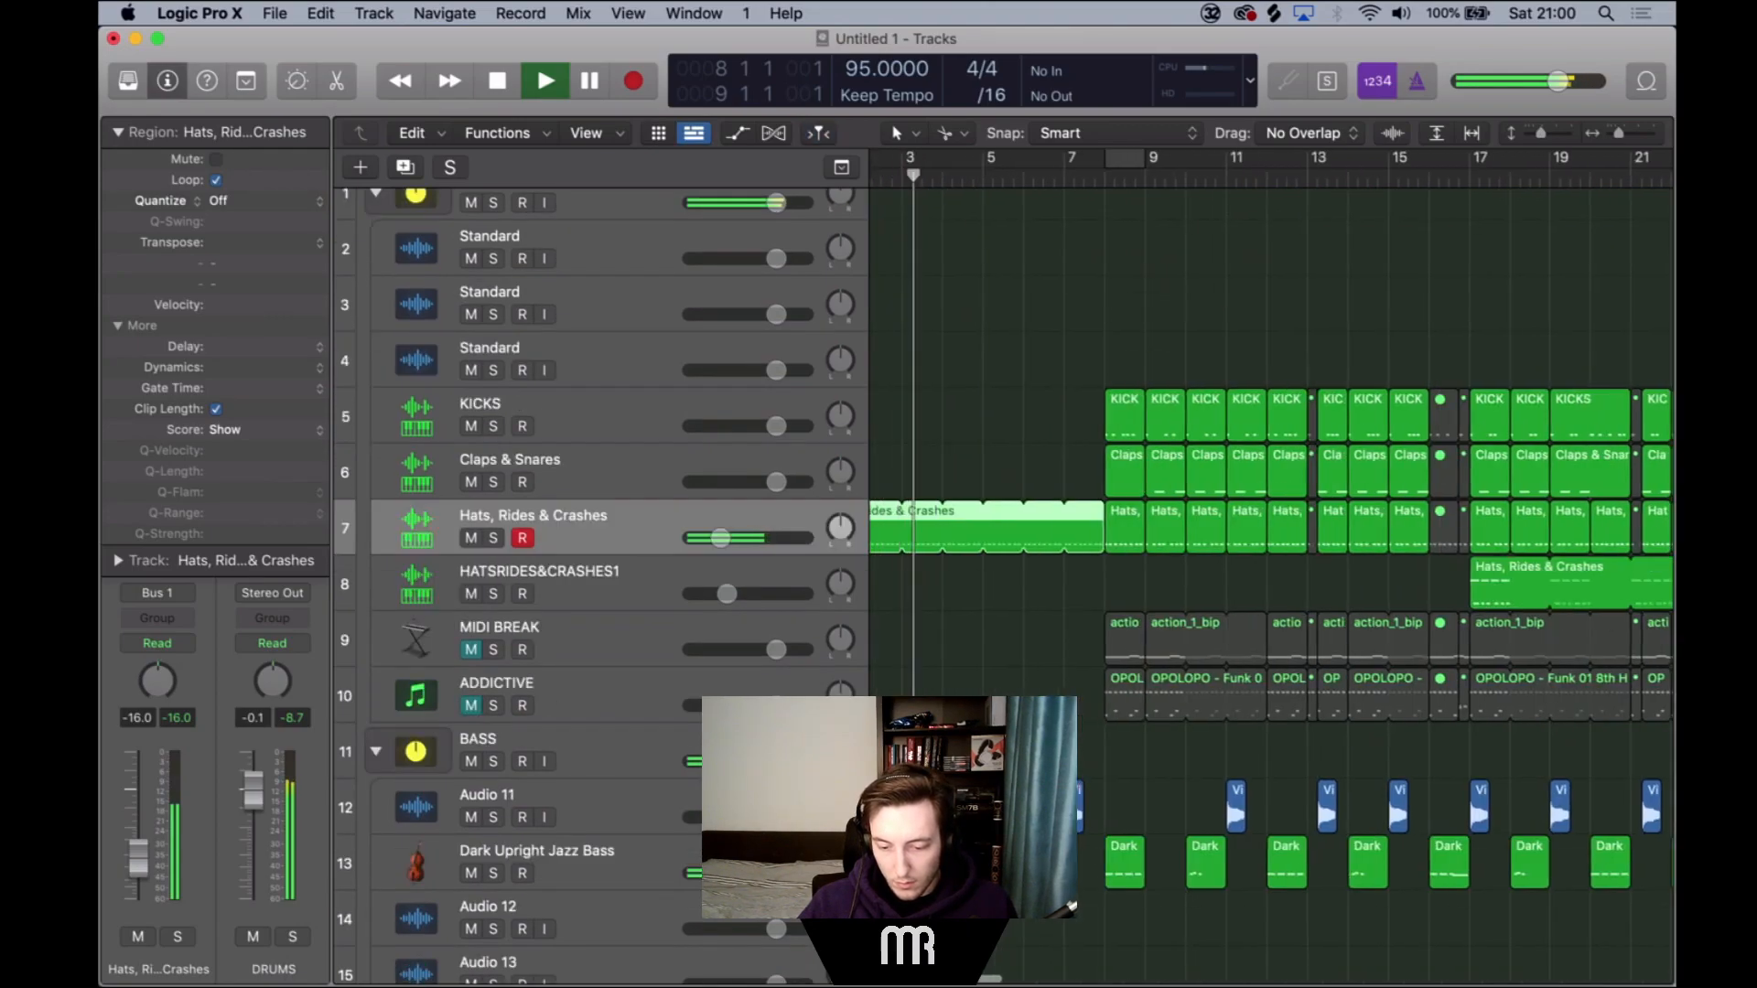
key(space)
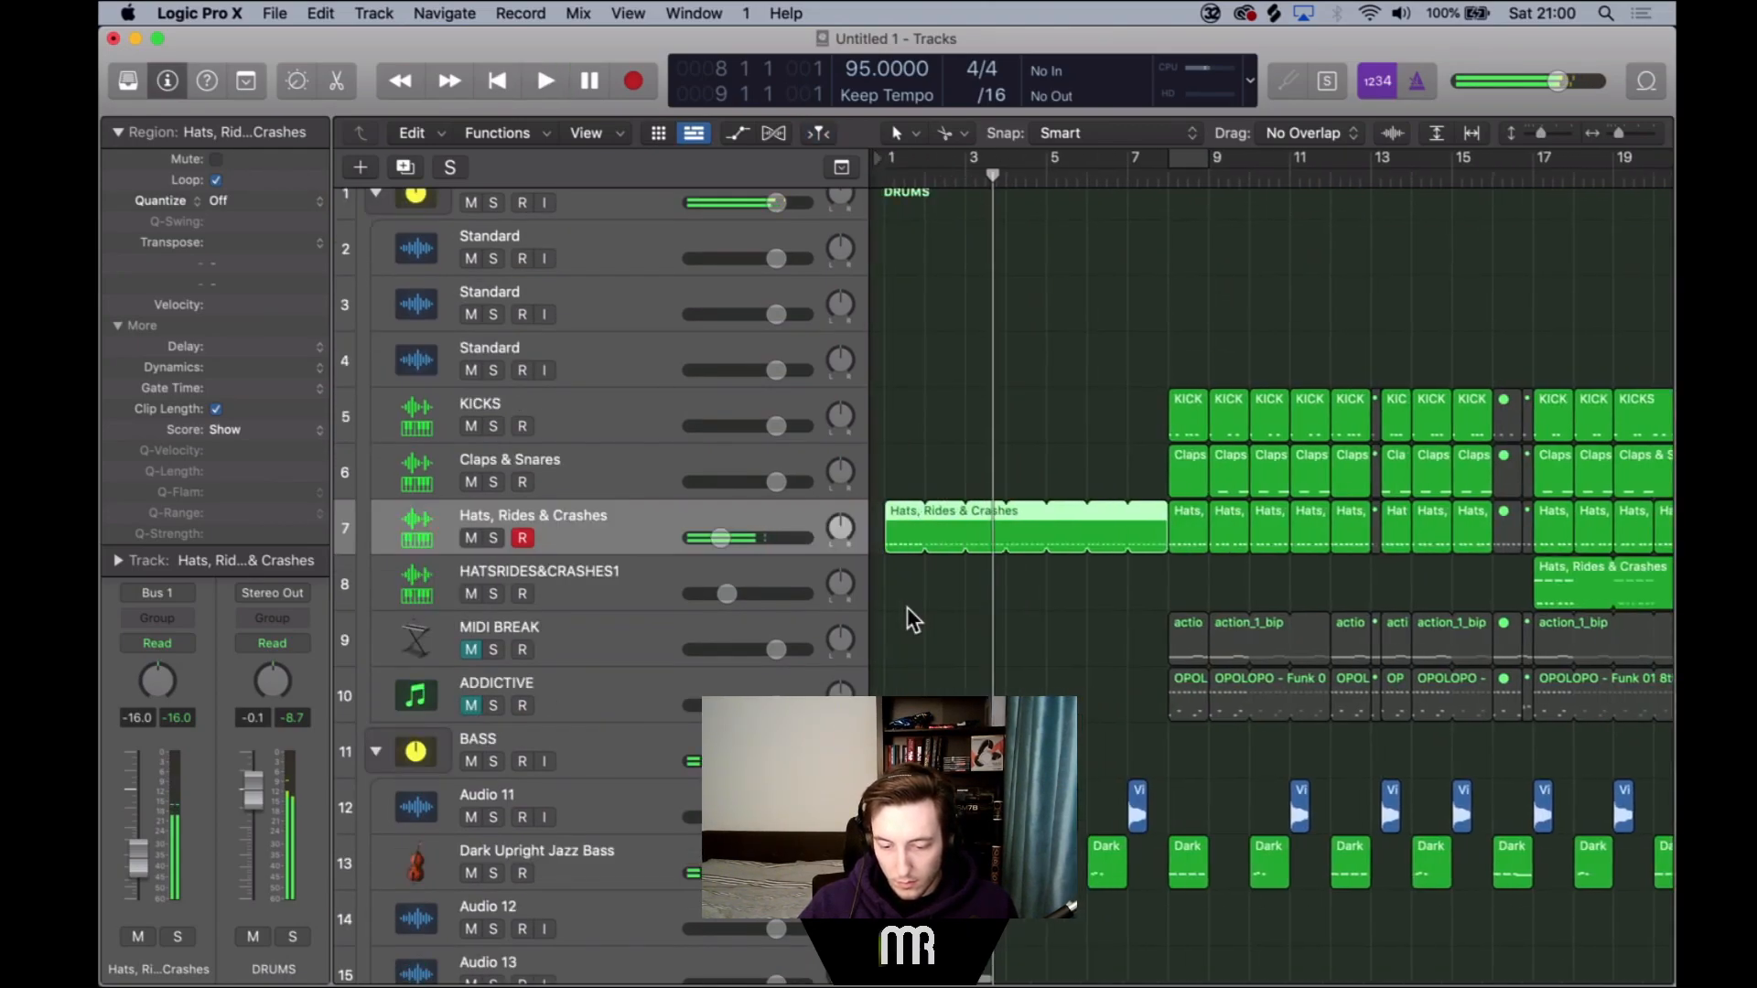
double_click(902, 520)
click(1014, 286)
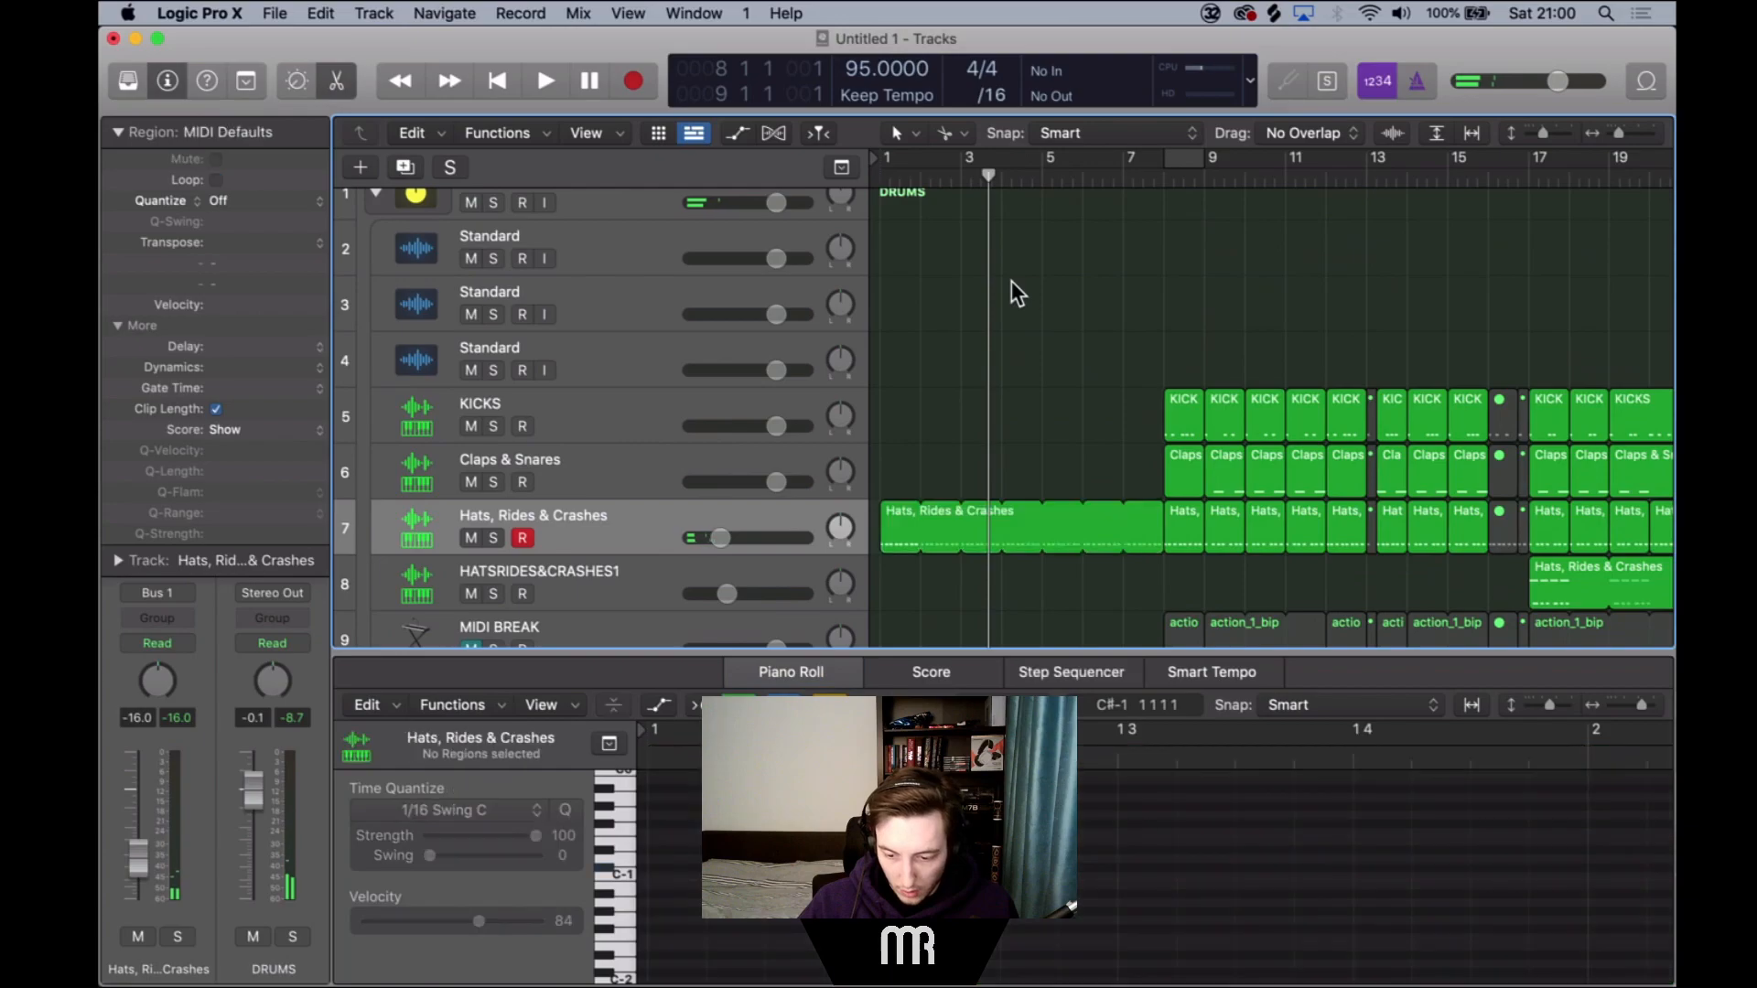
scroll(1038, 289, right, 4)
key(p)
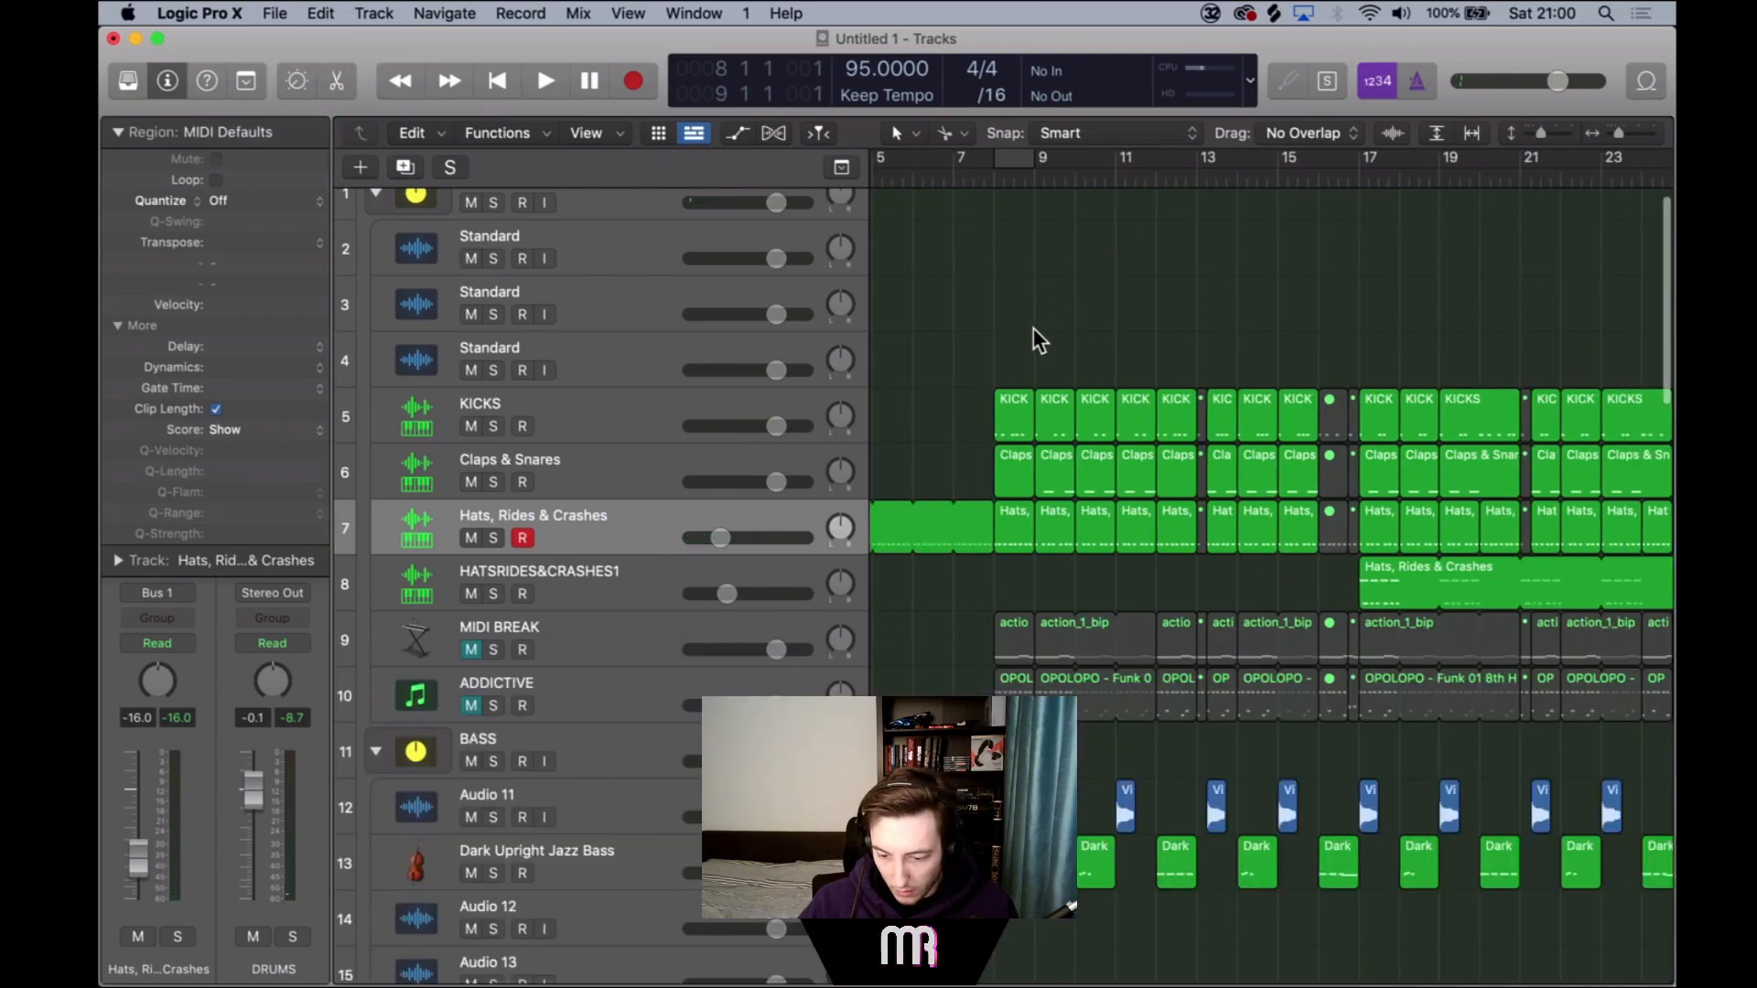
Select all drum regions from bar 8 to the end and quantize all their notes to 1/16 Swing C.
scroll(1032, 318, down, 5)
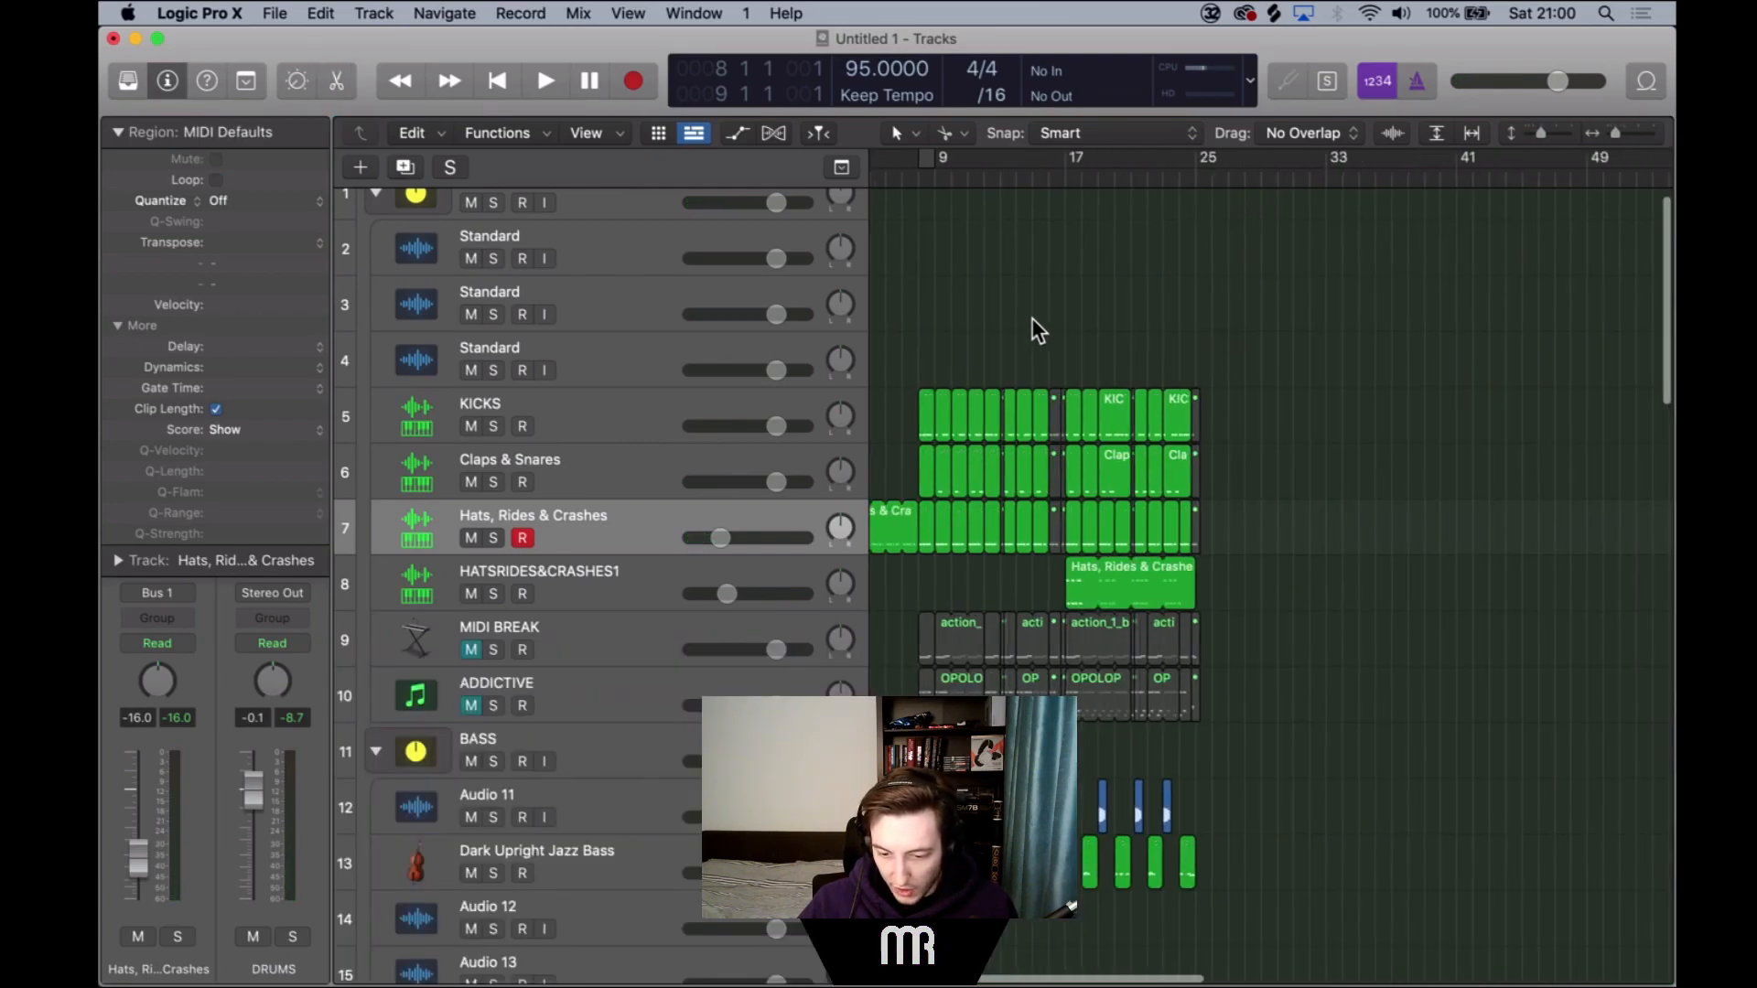
scroll(1032, 319, up, 1)
drag(941, 312, 1312, 681)
drag(1300, 344, 924, 722)
key(p)
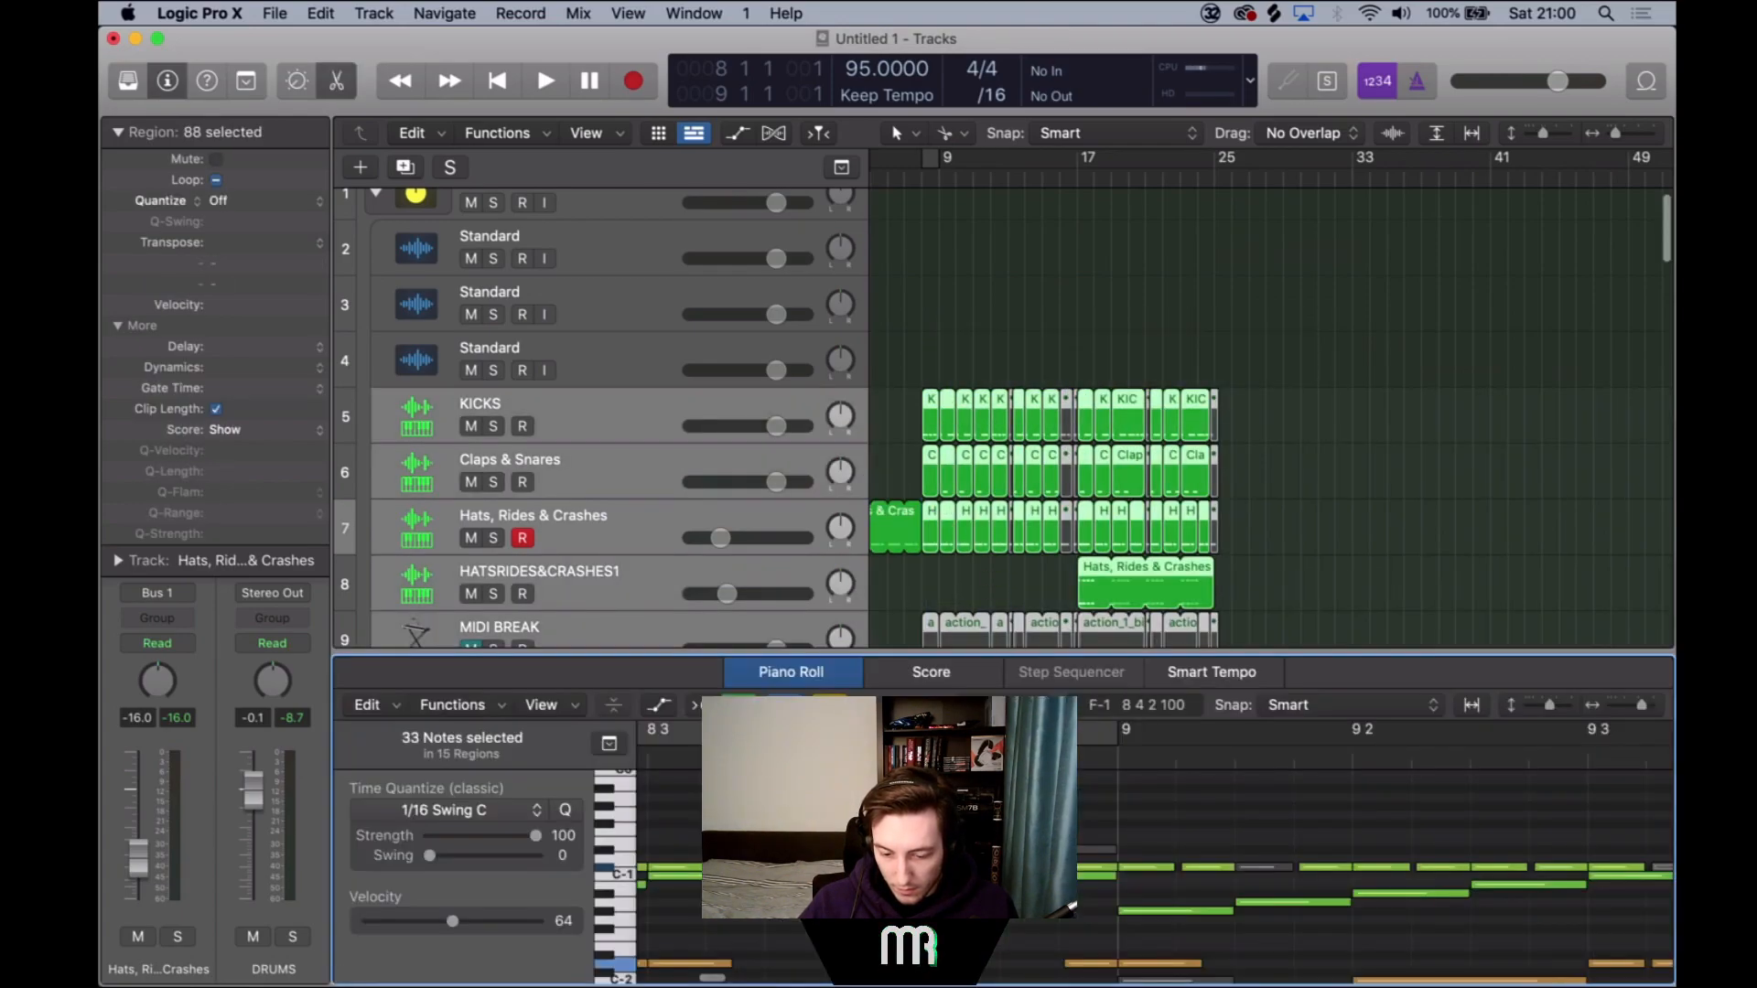
key(super+a)
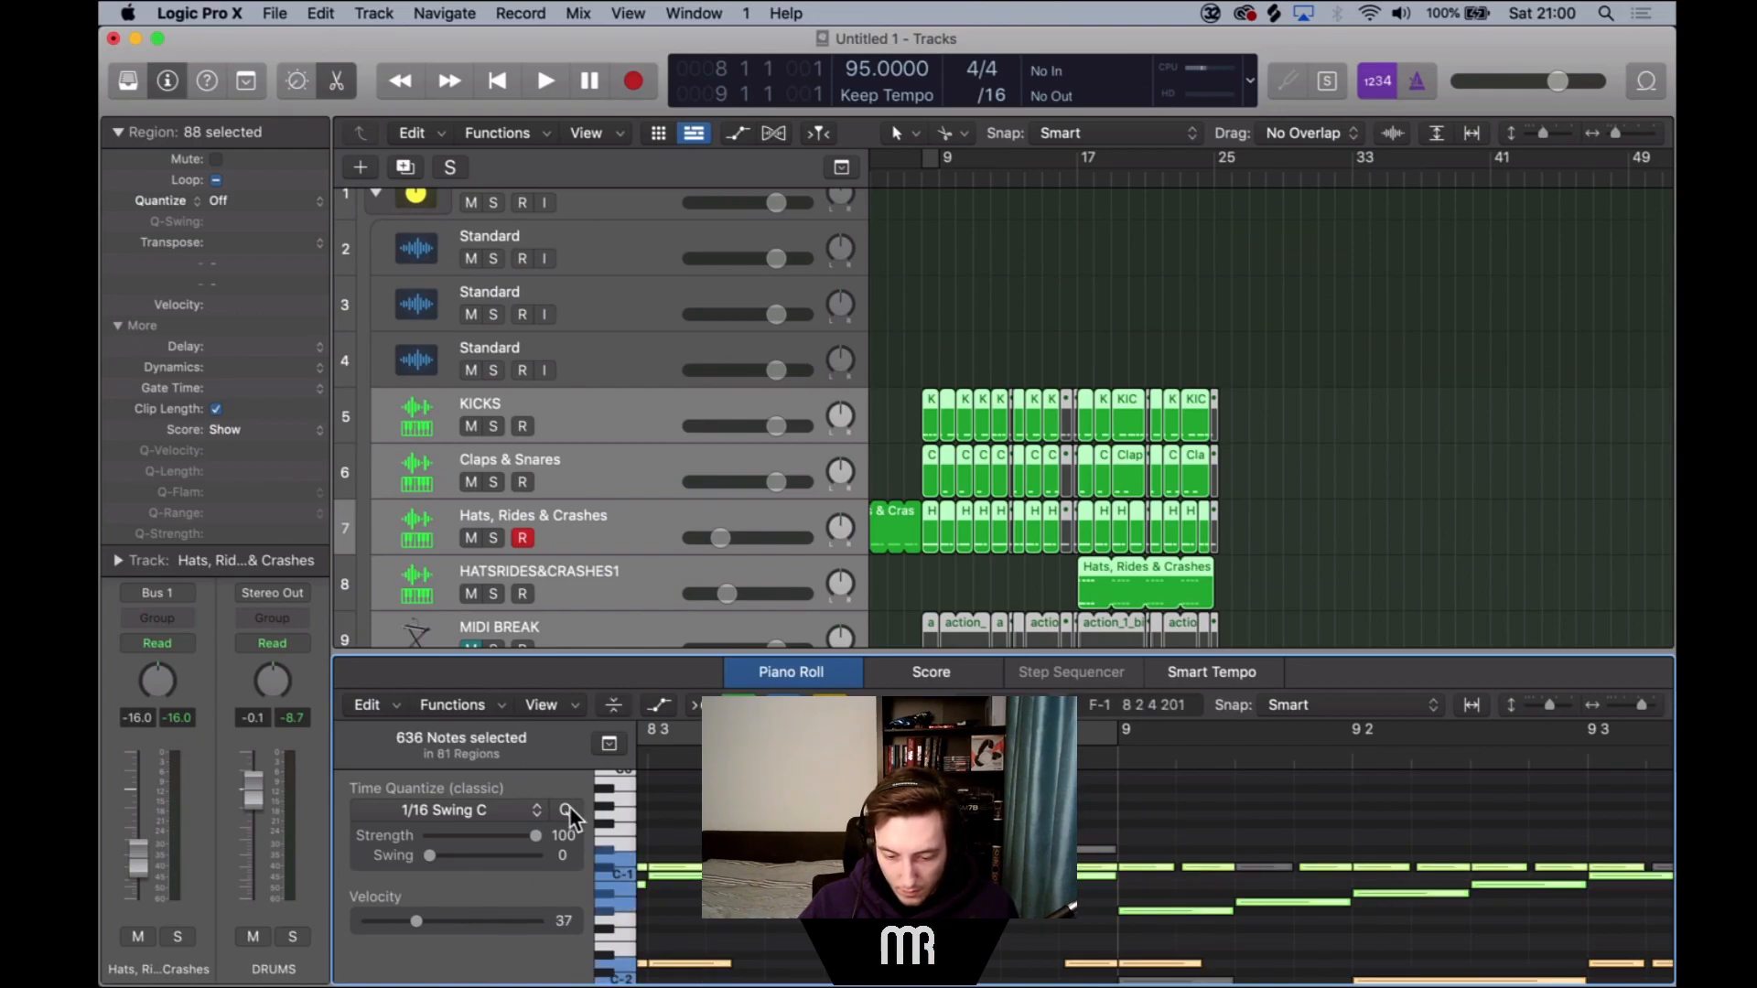
Play the quantized drums from about bar 9 and hide the Piano Roll.
click(951, 163)
key(space)
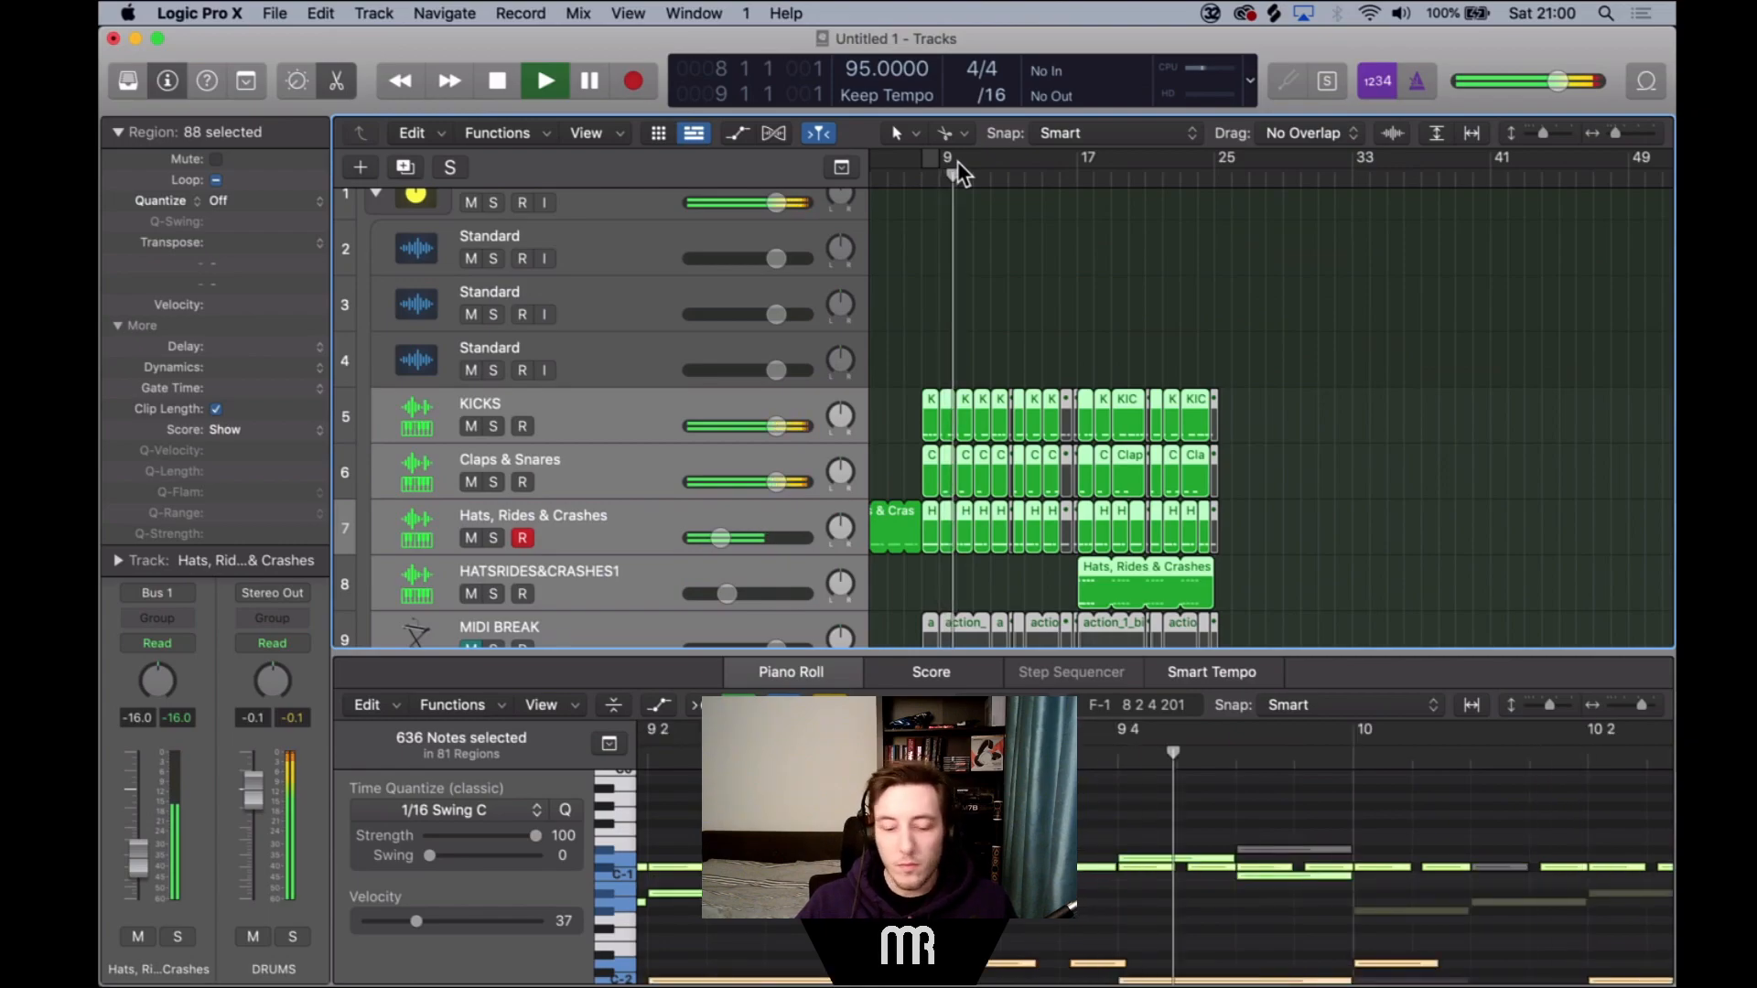
key(p)
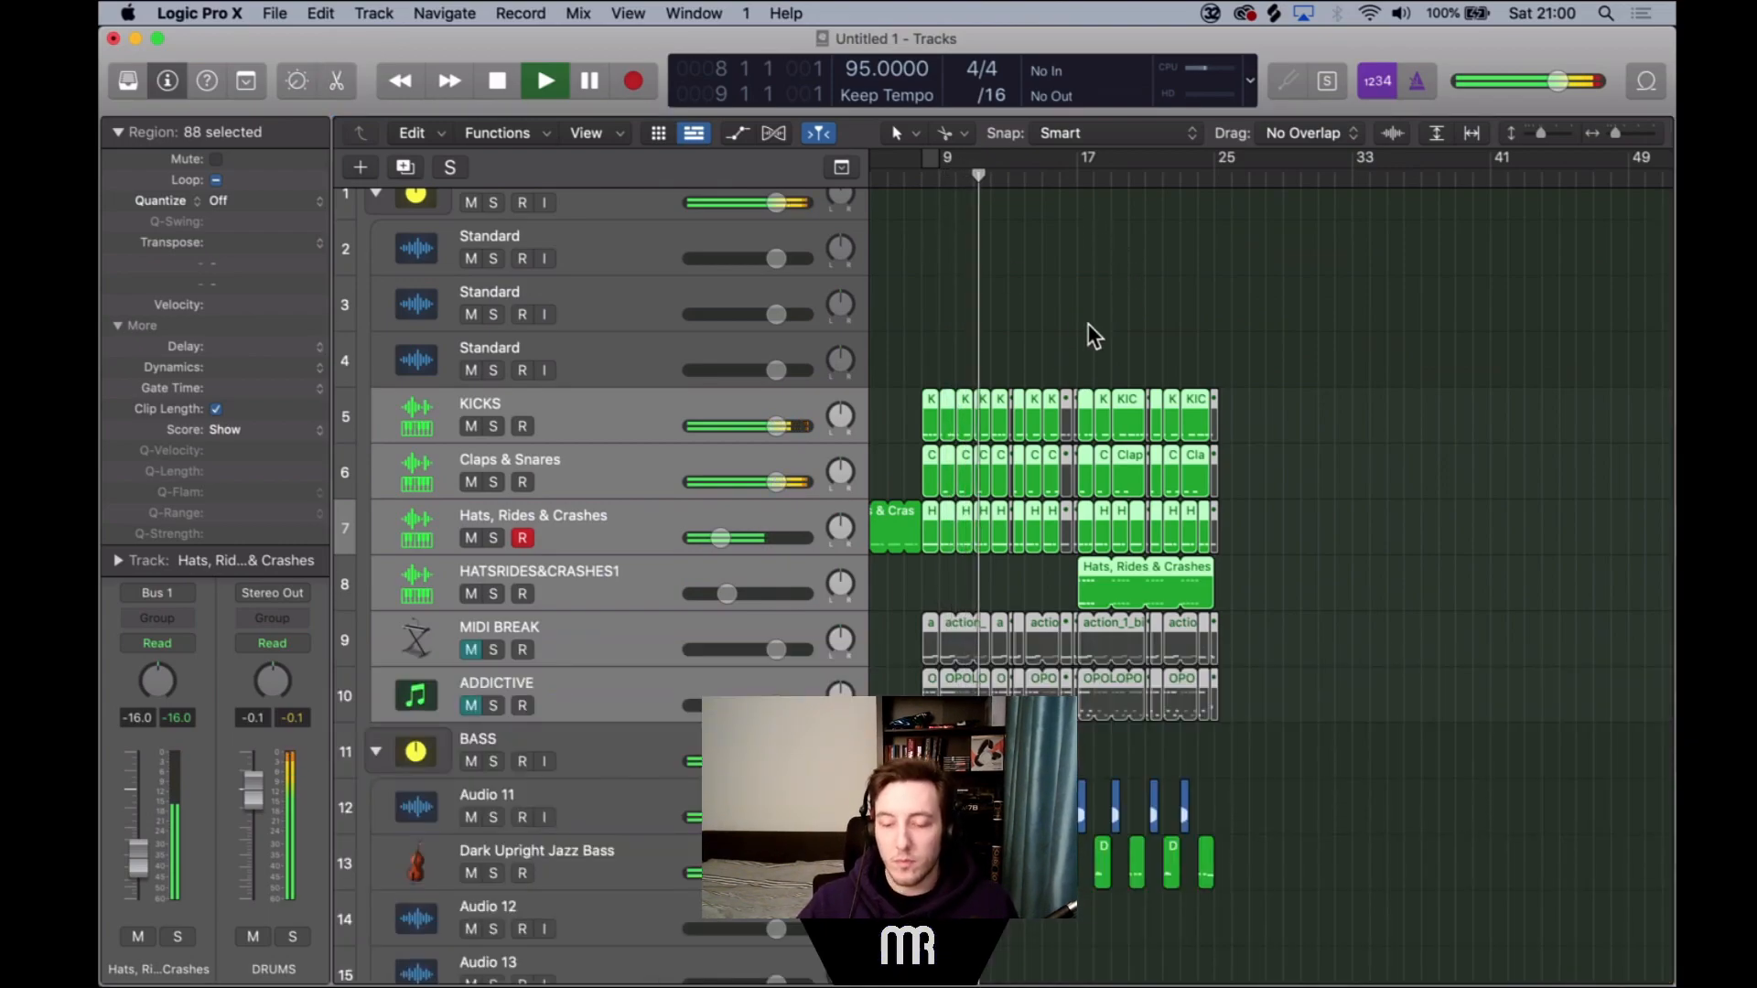
scroll(1088, 322, down, 3)
scroll(1088, 322, left, 2)
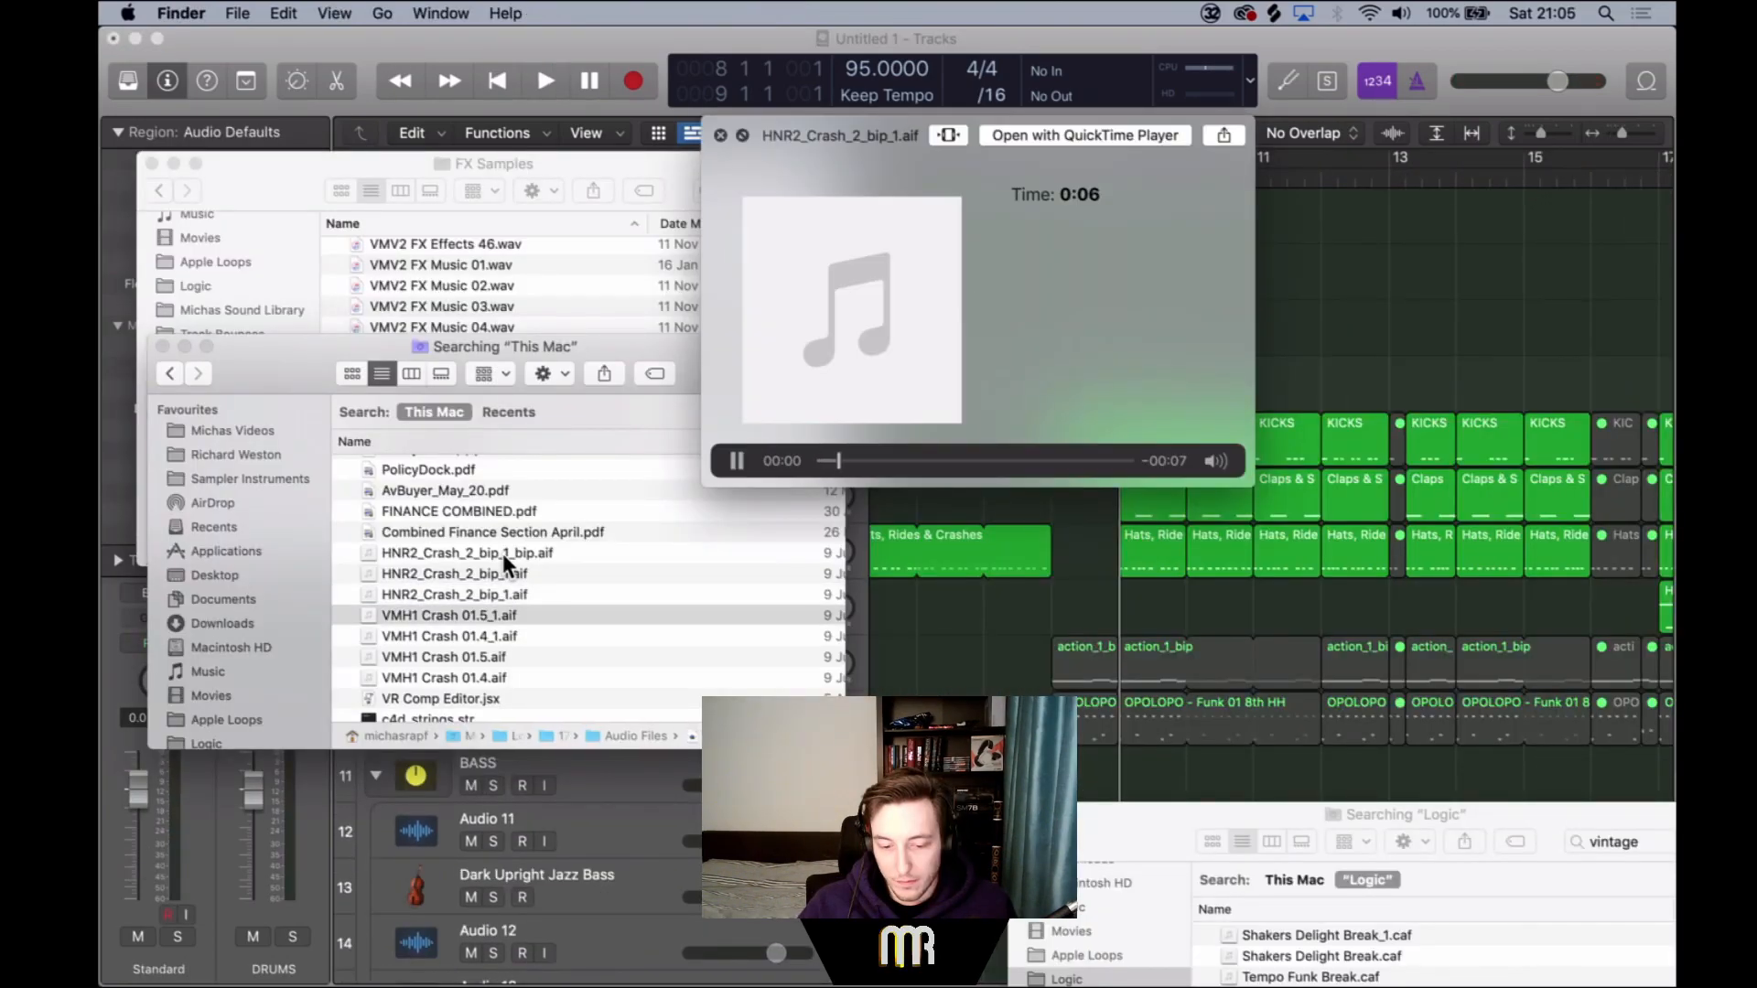
Preview the VMH1 Crash samples and place VMH1 Crash 01.4.aif at bar 9 on the empty audio track above KICKS.
key(Down)
key(Down)
key(Down)
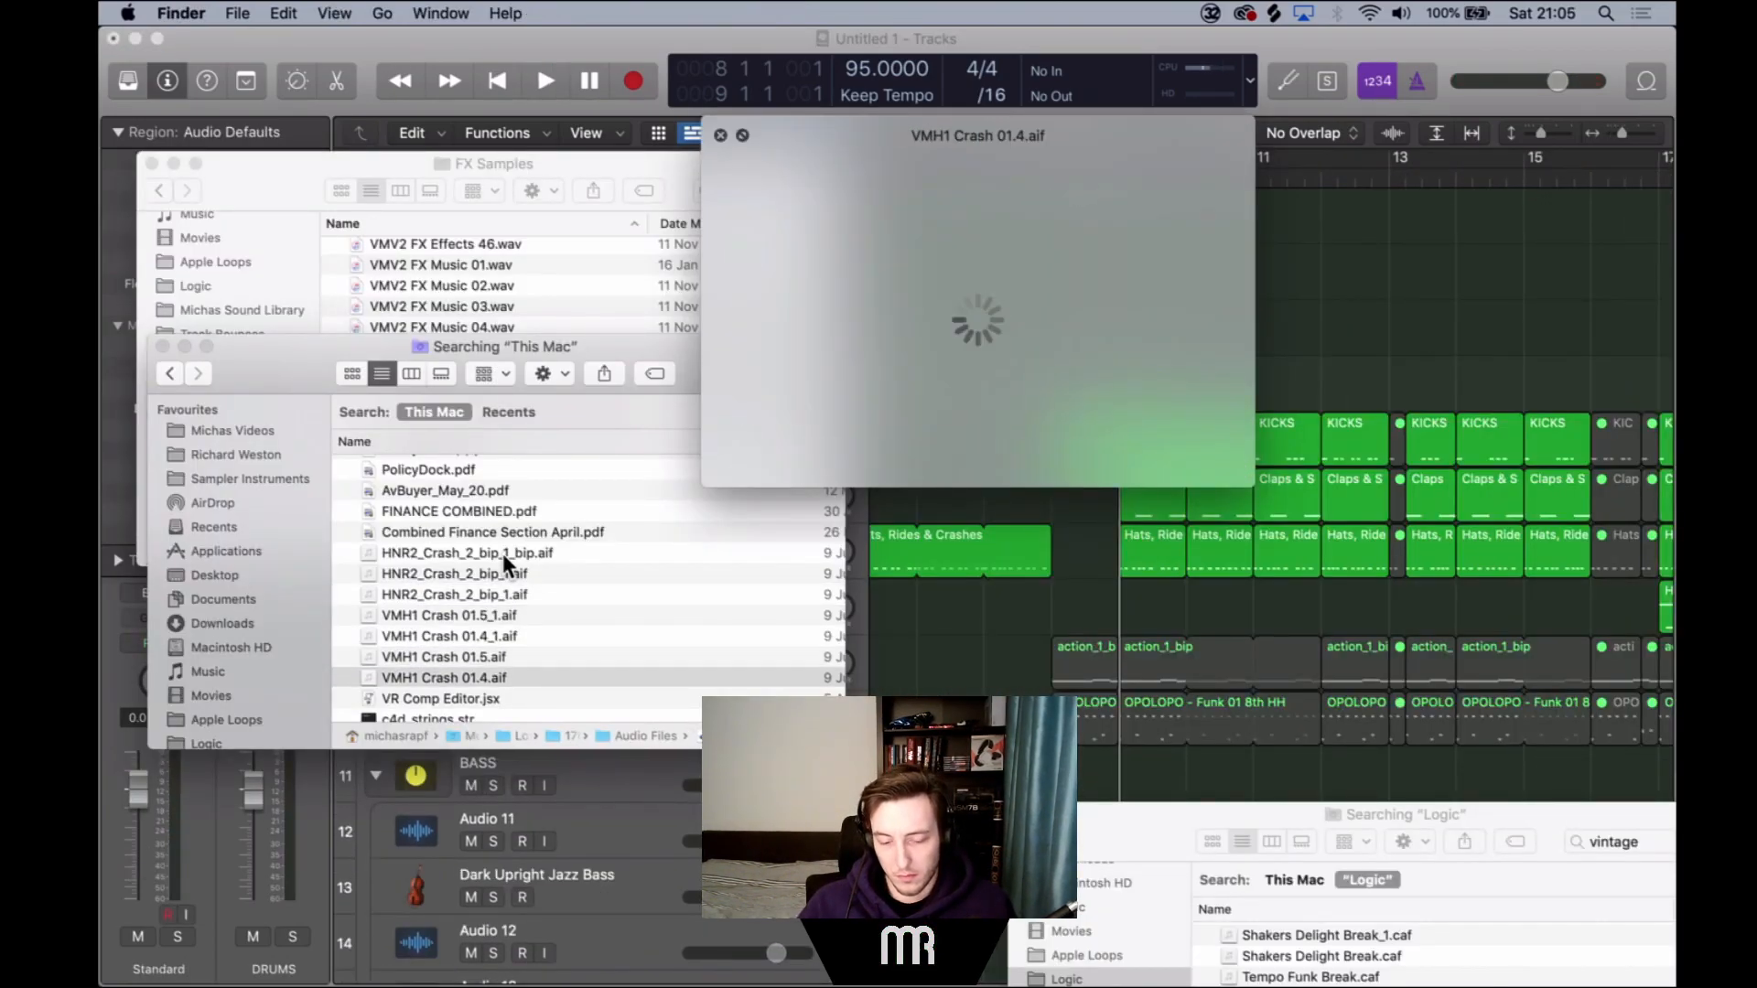
key(space)
drag(419, 666, 1116, 367)
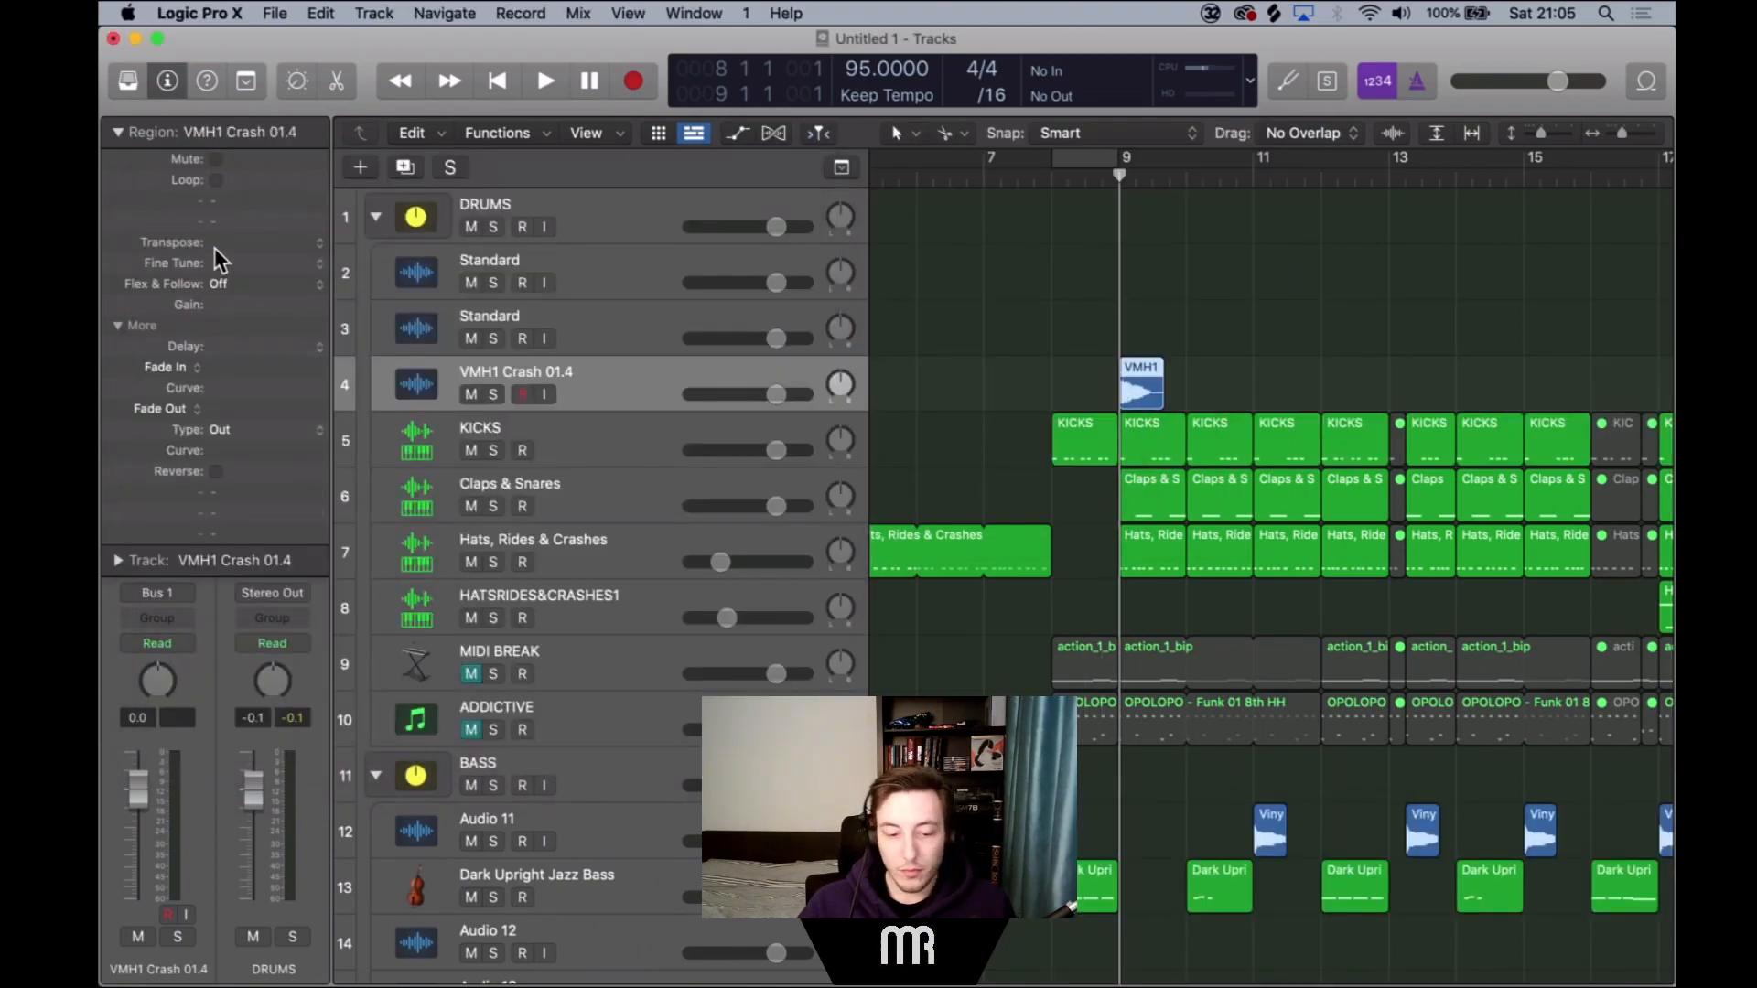
Transpose the crash region by -12 and lower its track volume to -7.8 dB while auditioning it with the drums.
key(space)
key(space)
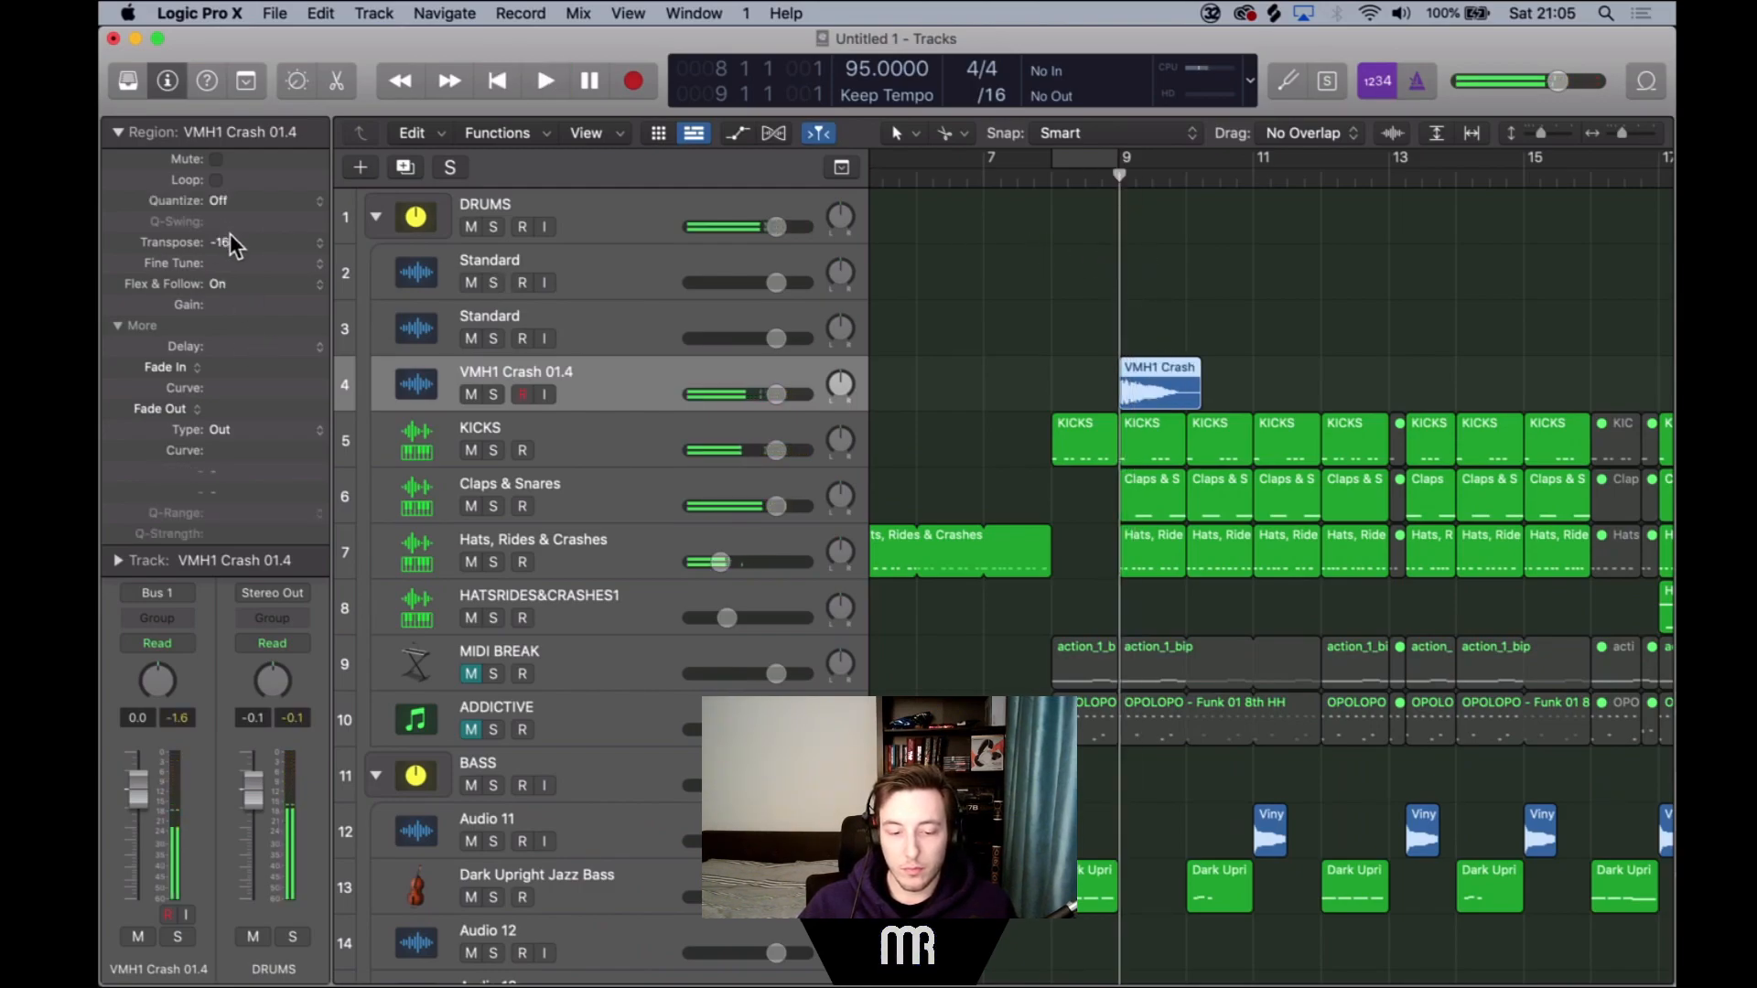
drag(786, 405, 753, 405)
key(space)
key(space)
click(1101, 183)
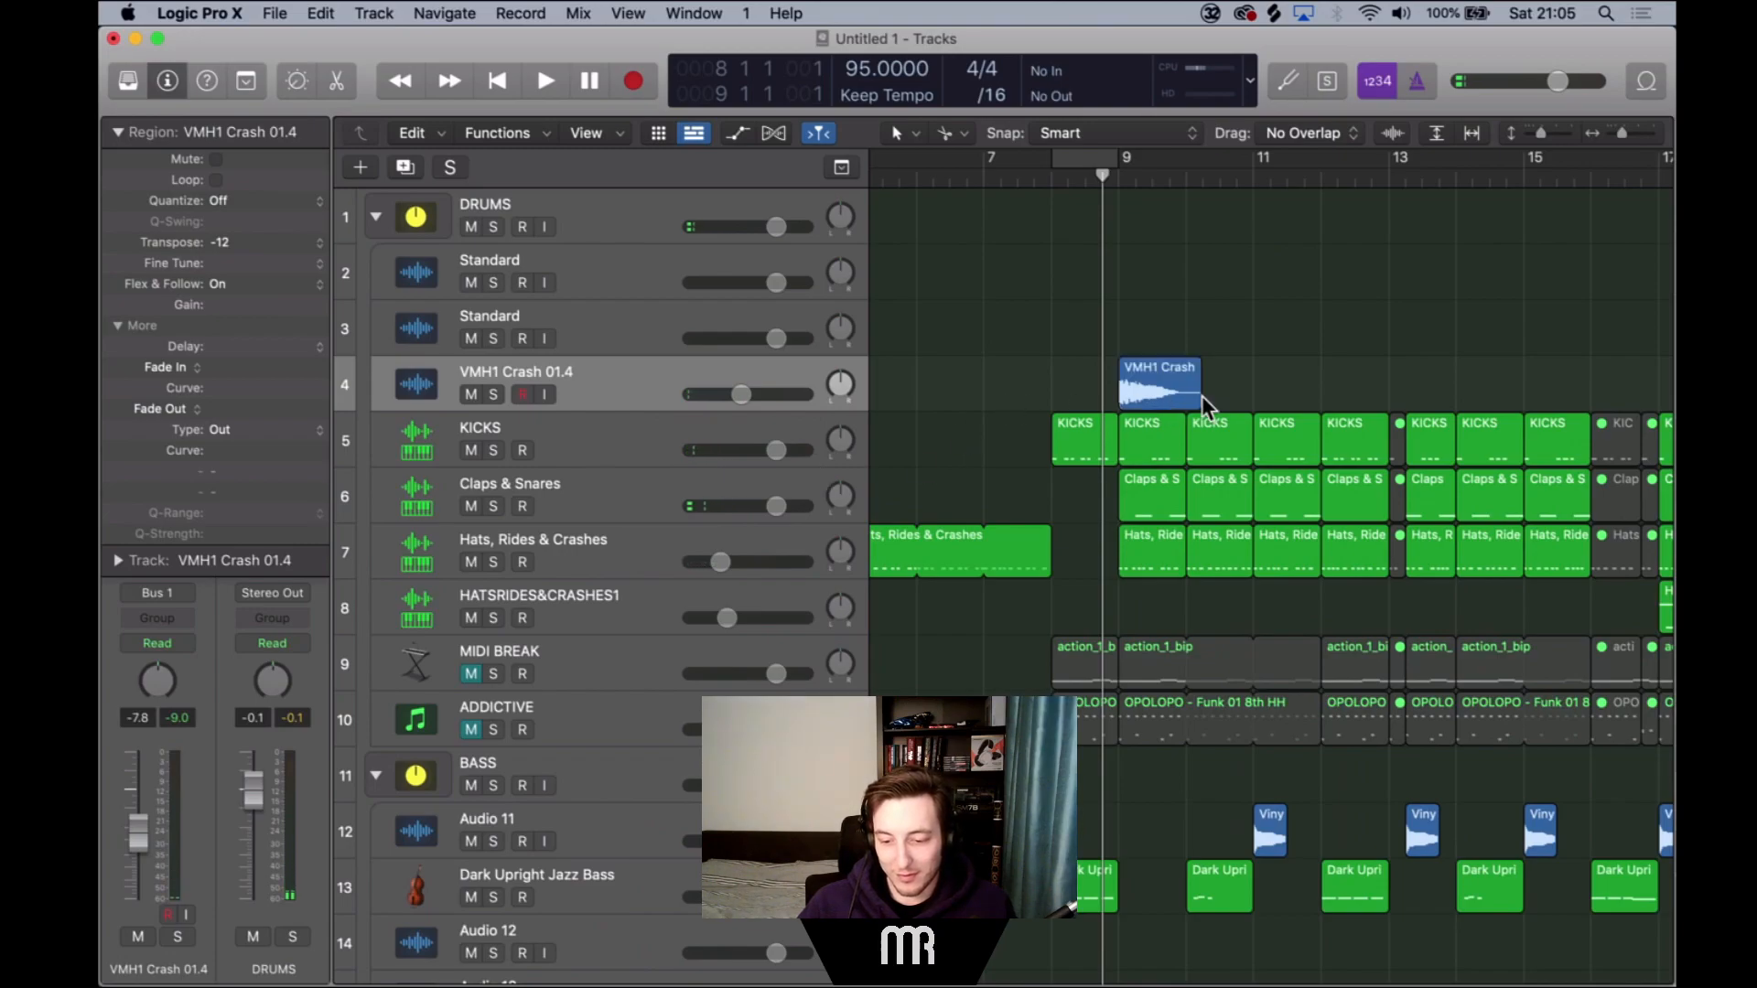
Shorten the VMH1 Crash 01.4 region to under one bar, compress it with Flex to about two and a half beats, and audition it.
drag(1200, 396, 1146, 448)
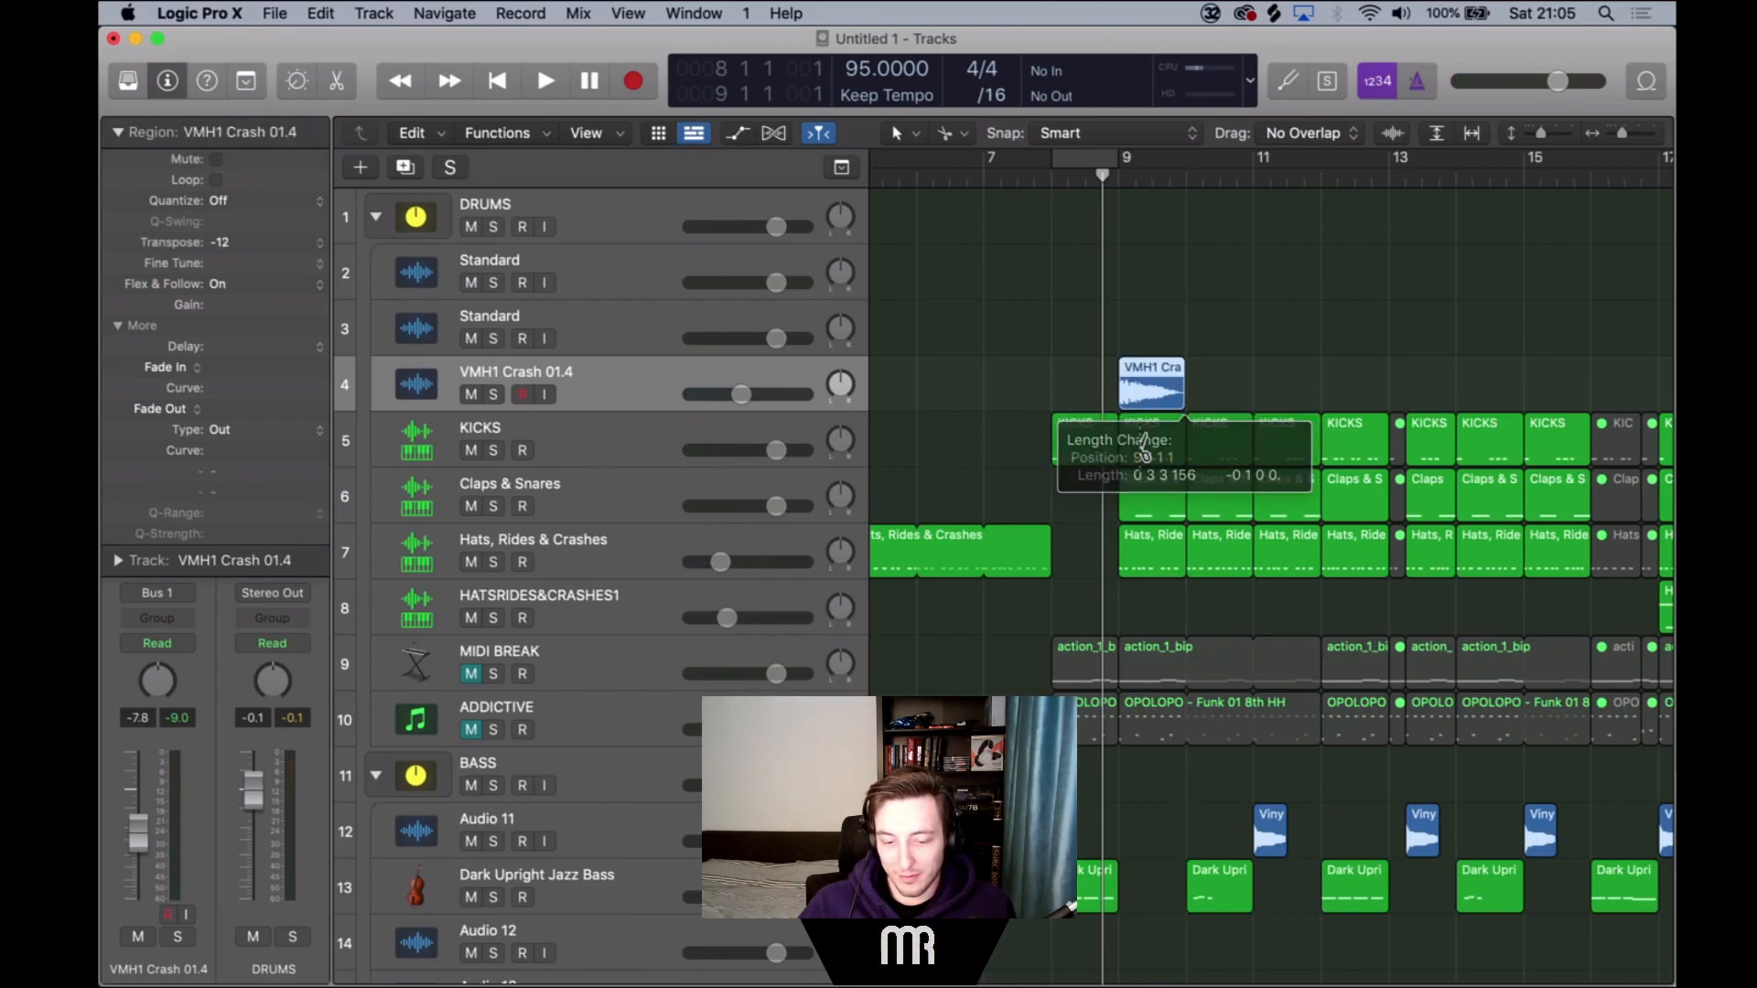
key(super+f)
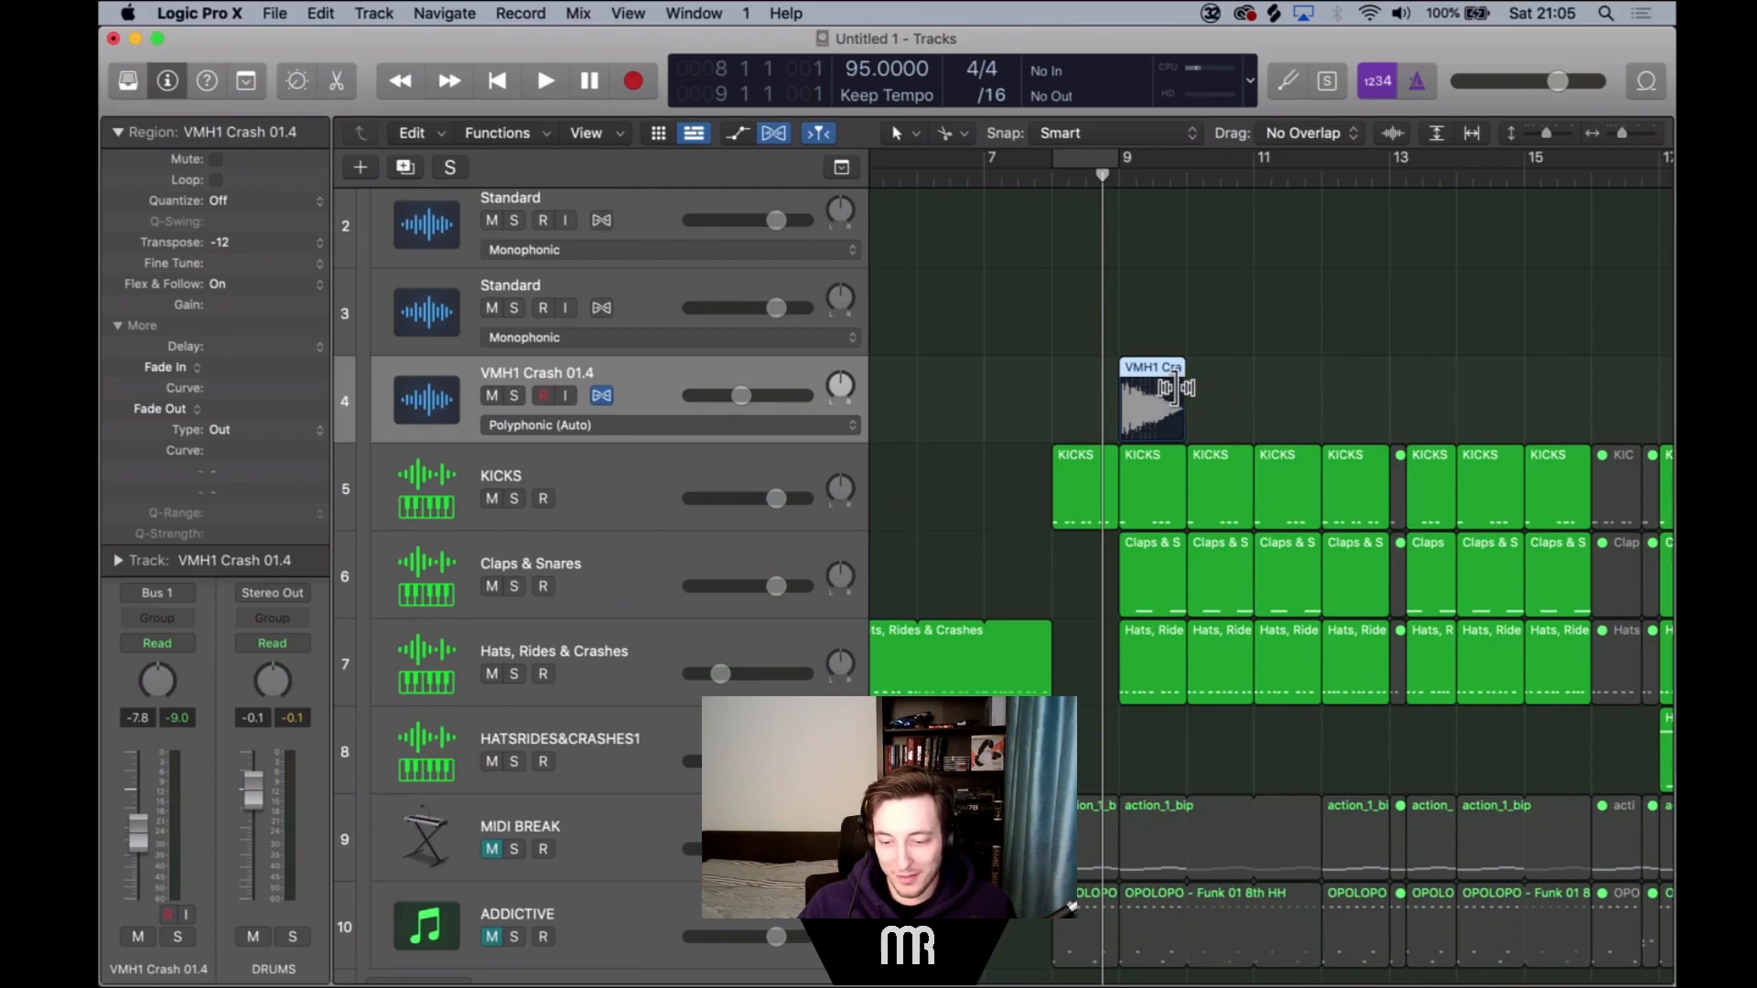
drag(1181, 392, 1160, 394)
key(space)
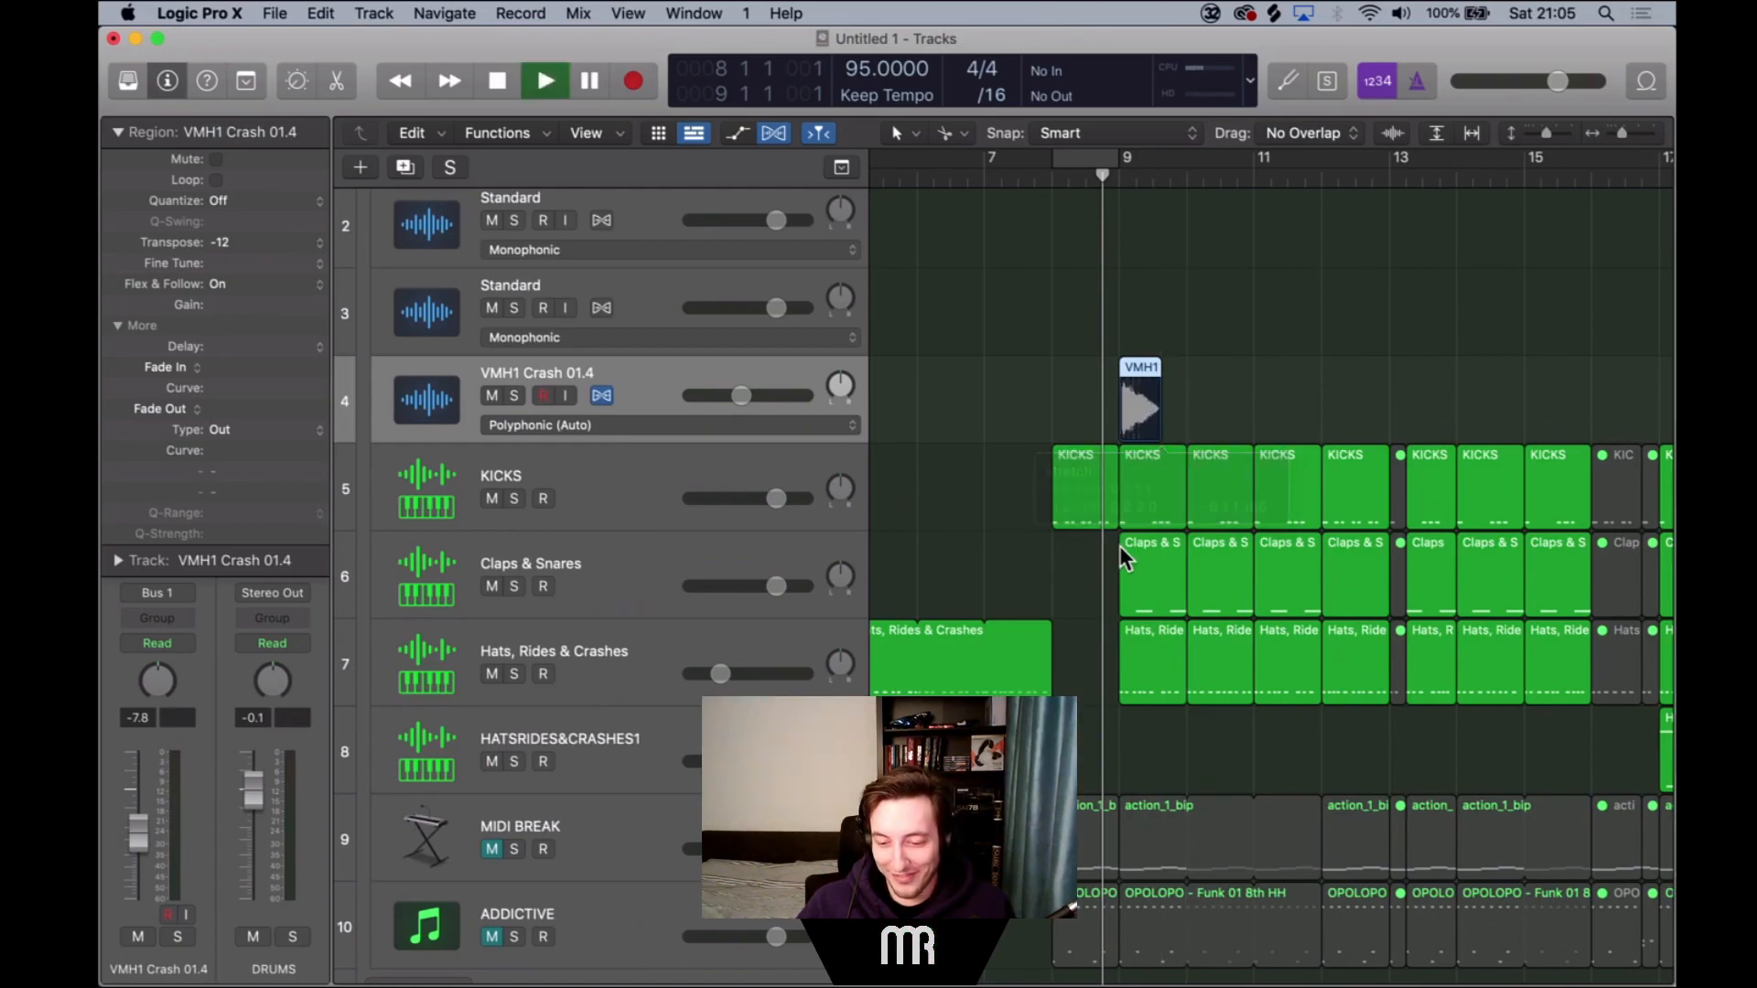
key(super+Right)
key(super+Right)
key(super+Right)
key(super+Right)
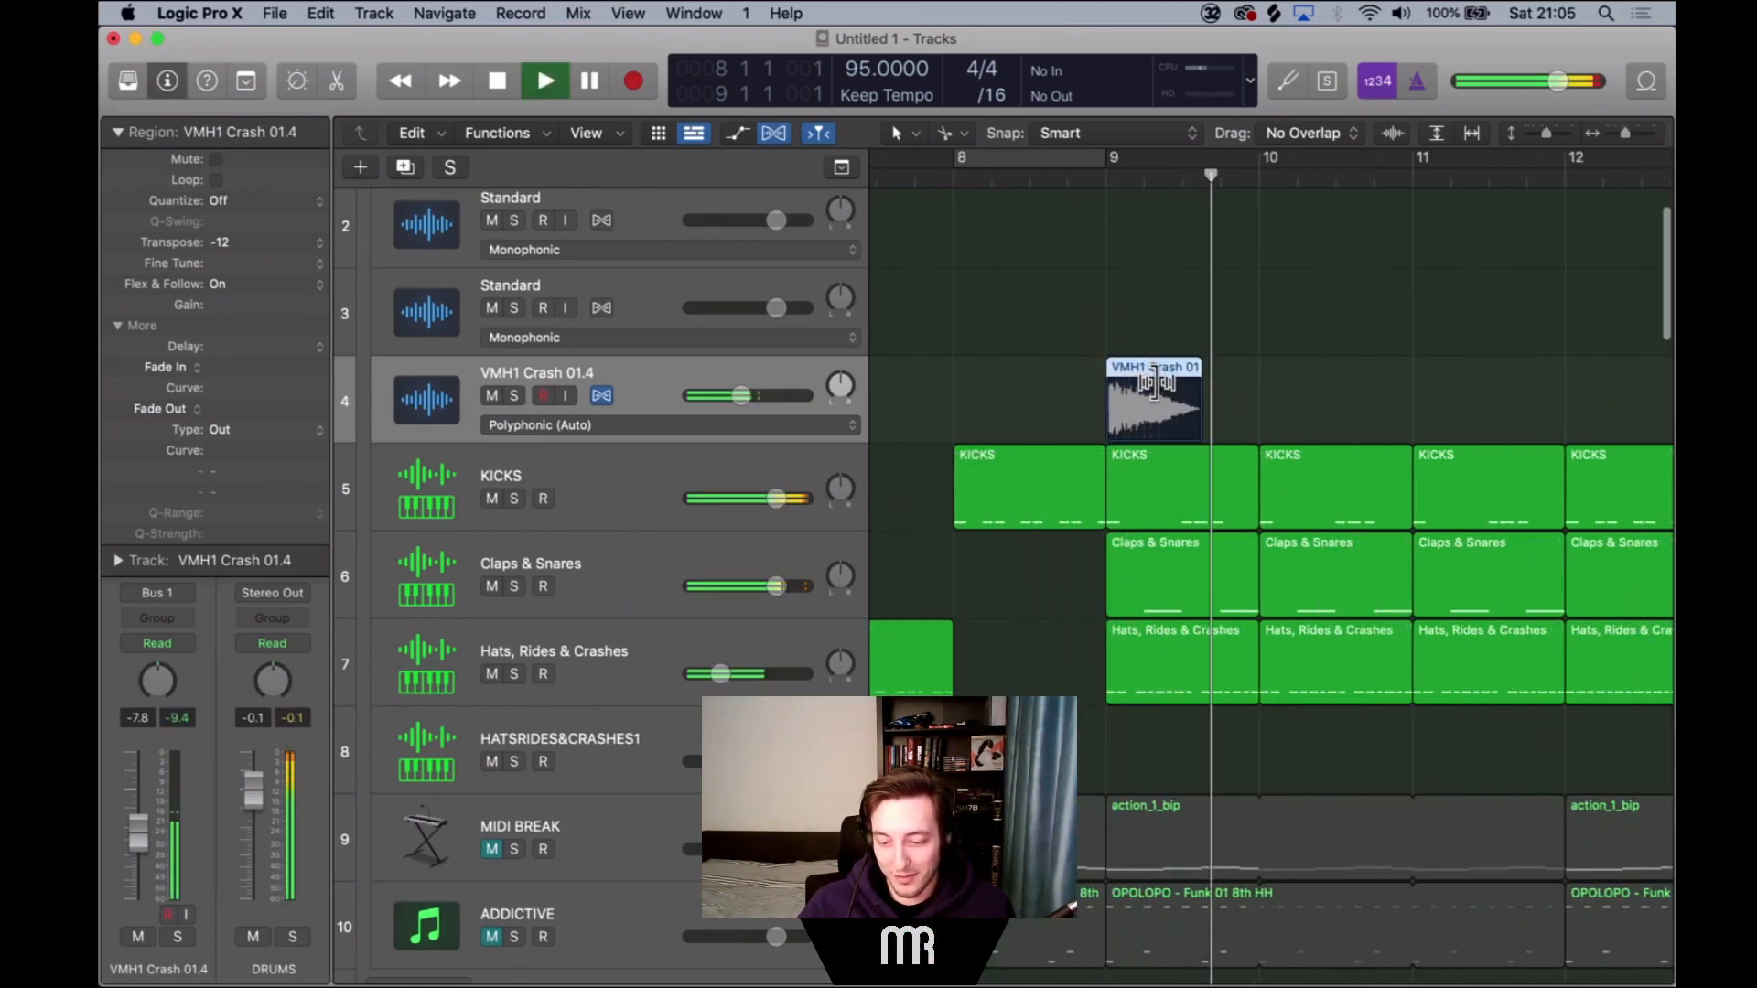
key(space)
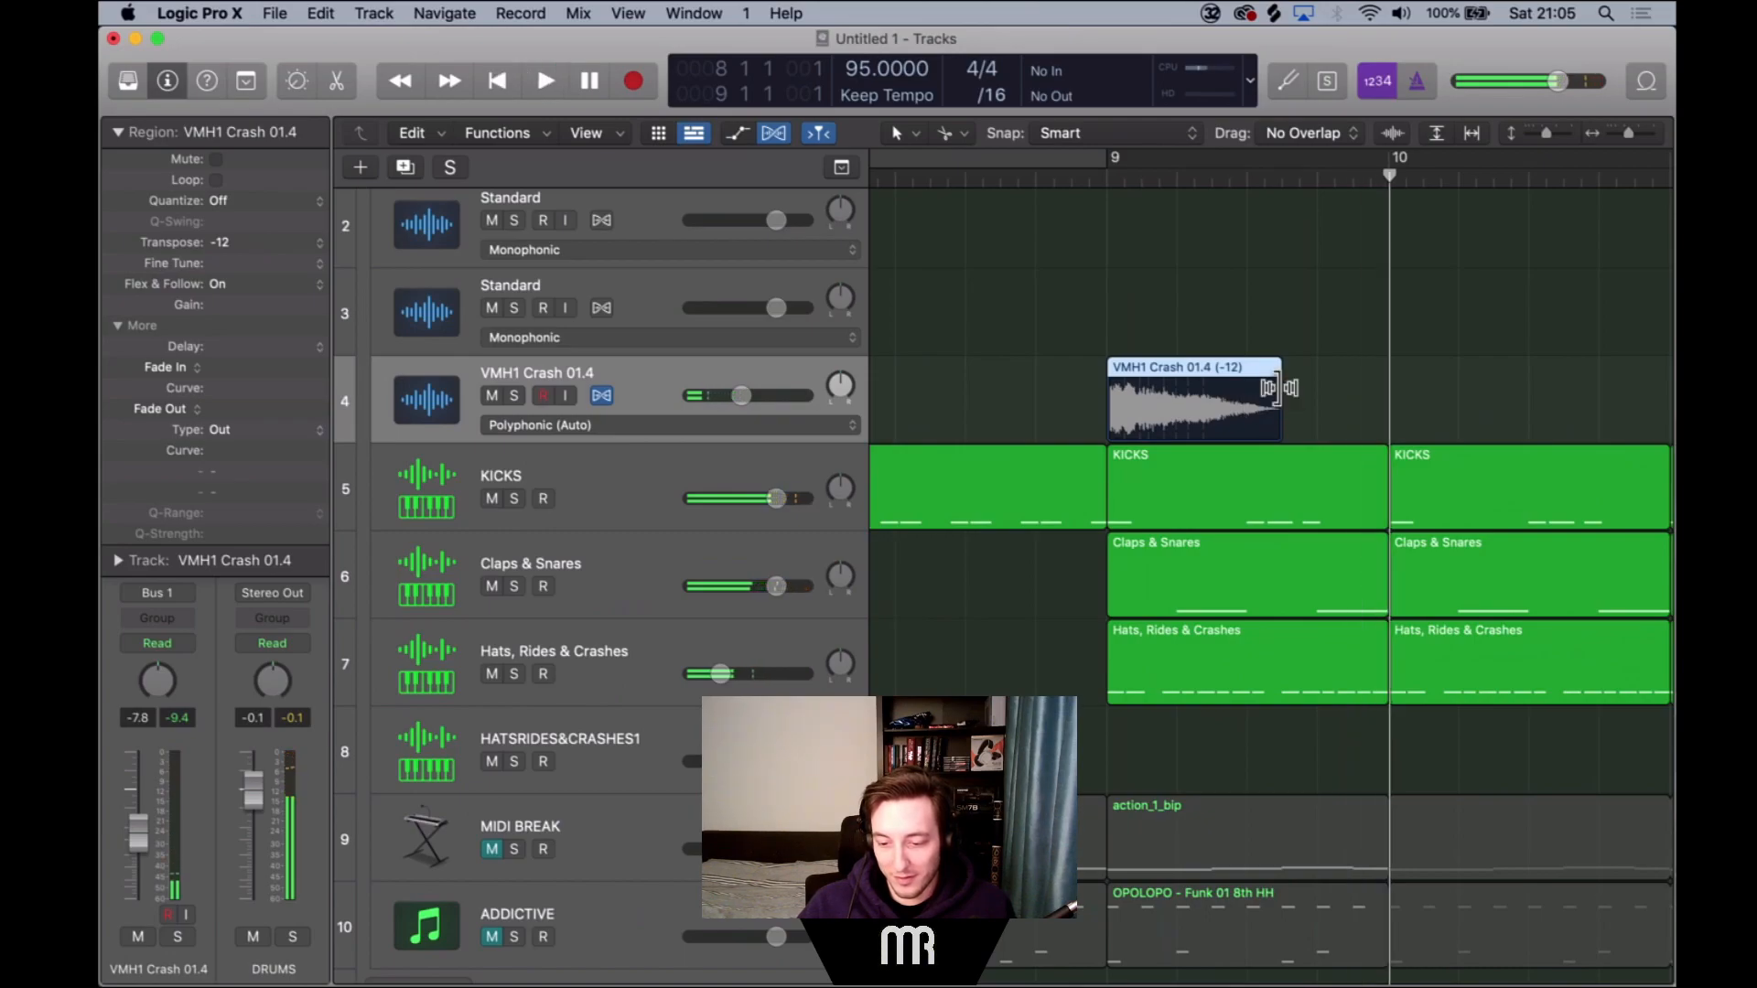
Compress the crash region to about one beat with Flex and listen to it from just before bar 9.
drag(1275, 388, 1171, 410)
click(1054, 172)
key(space)
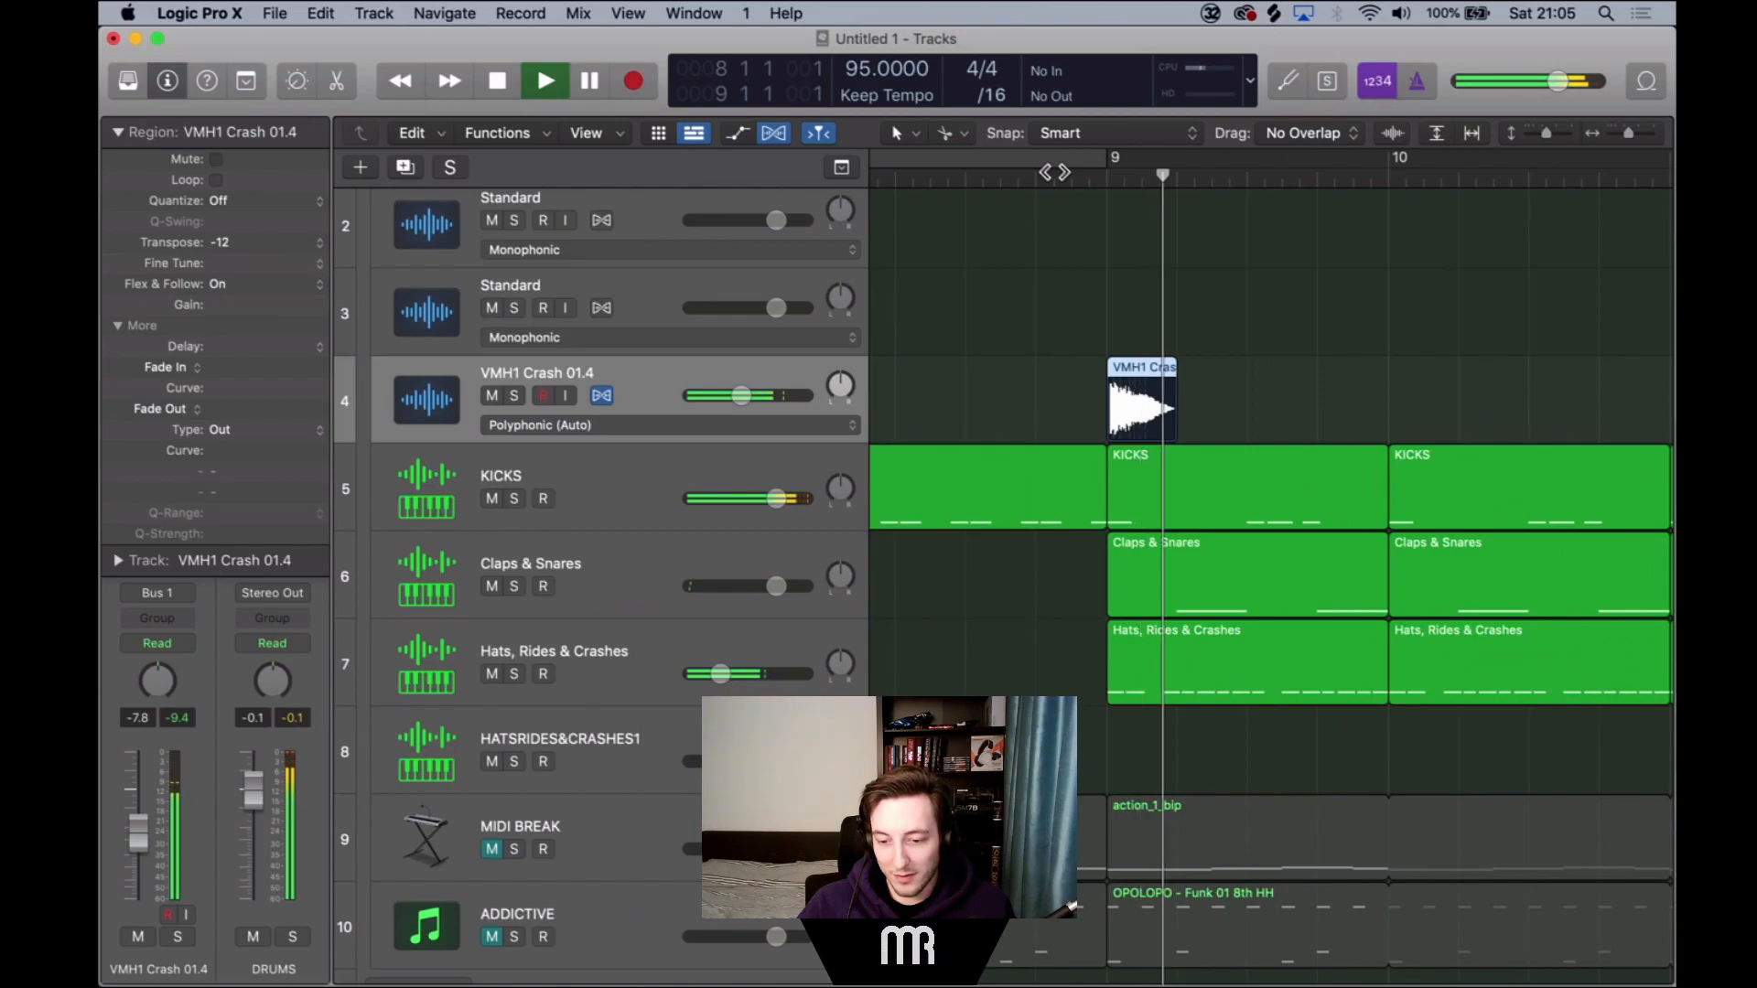
click(1011, 172)
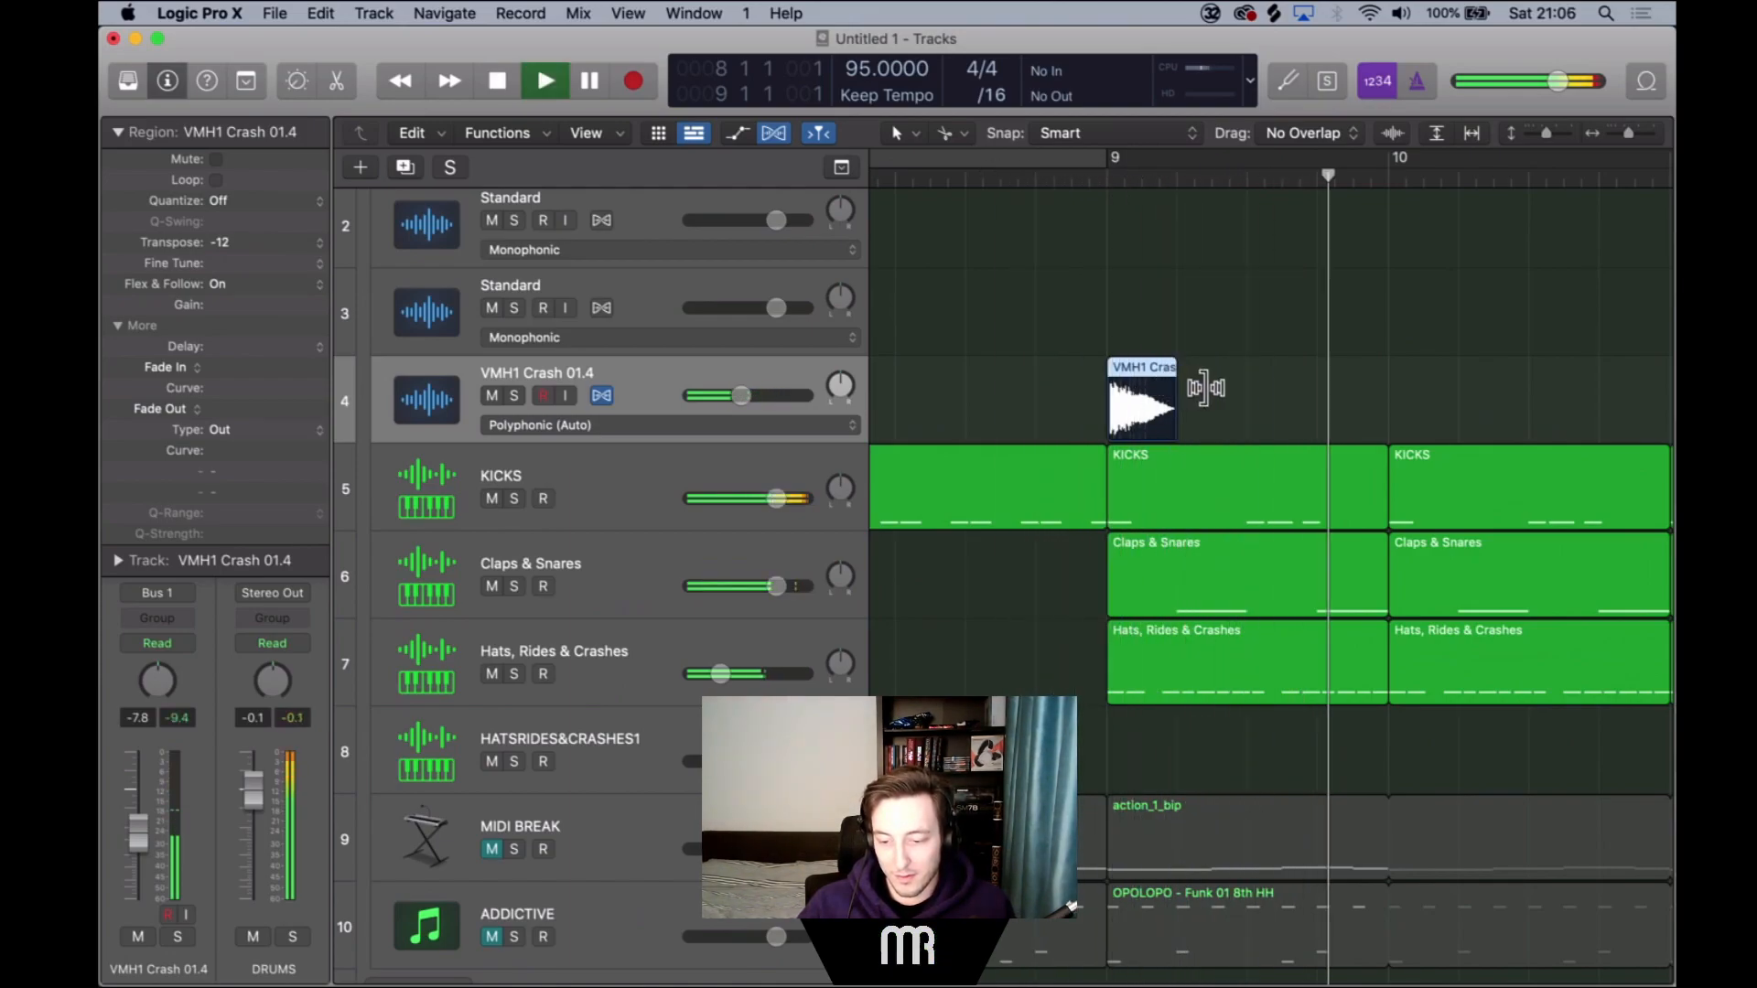
key(space)
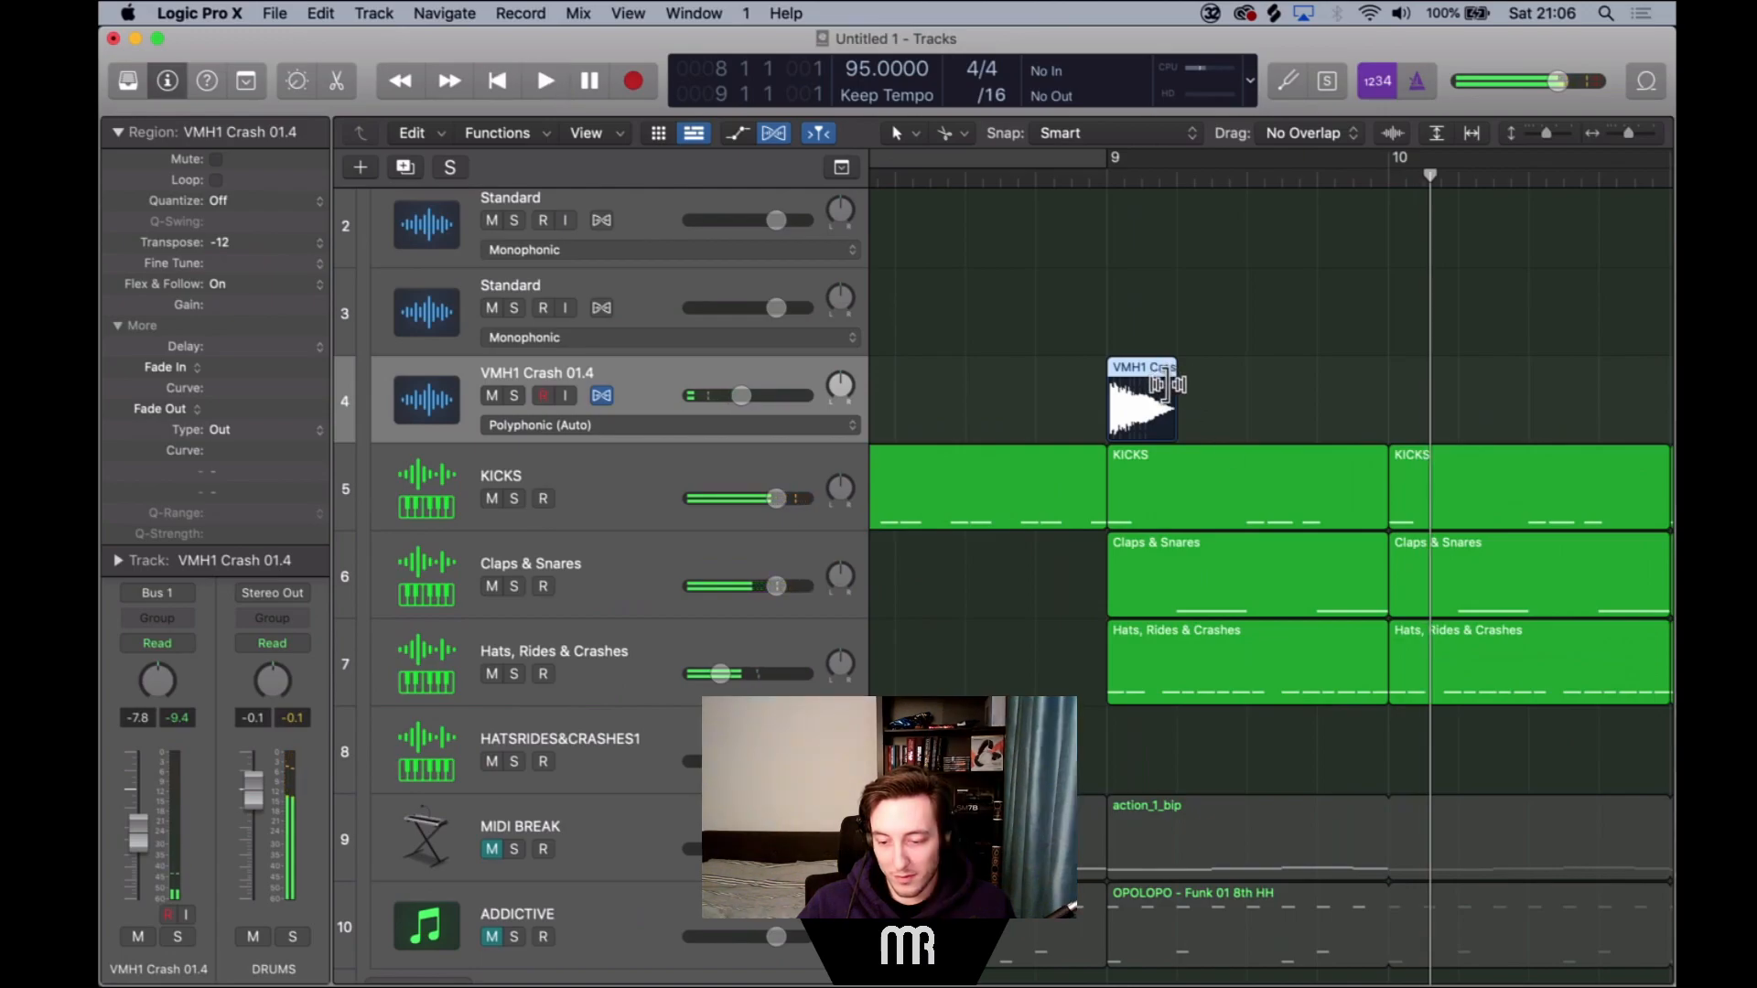
Stretch the crash region slightly longer, play the track from the start and hide the Flex view.
drag(1166, 384, 1201, 388)
key(Return)
key(space)
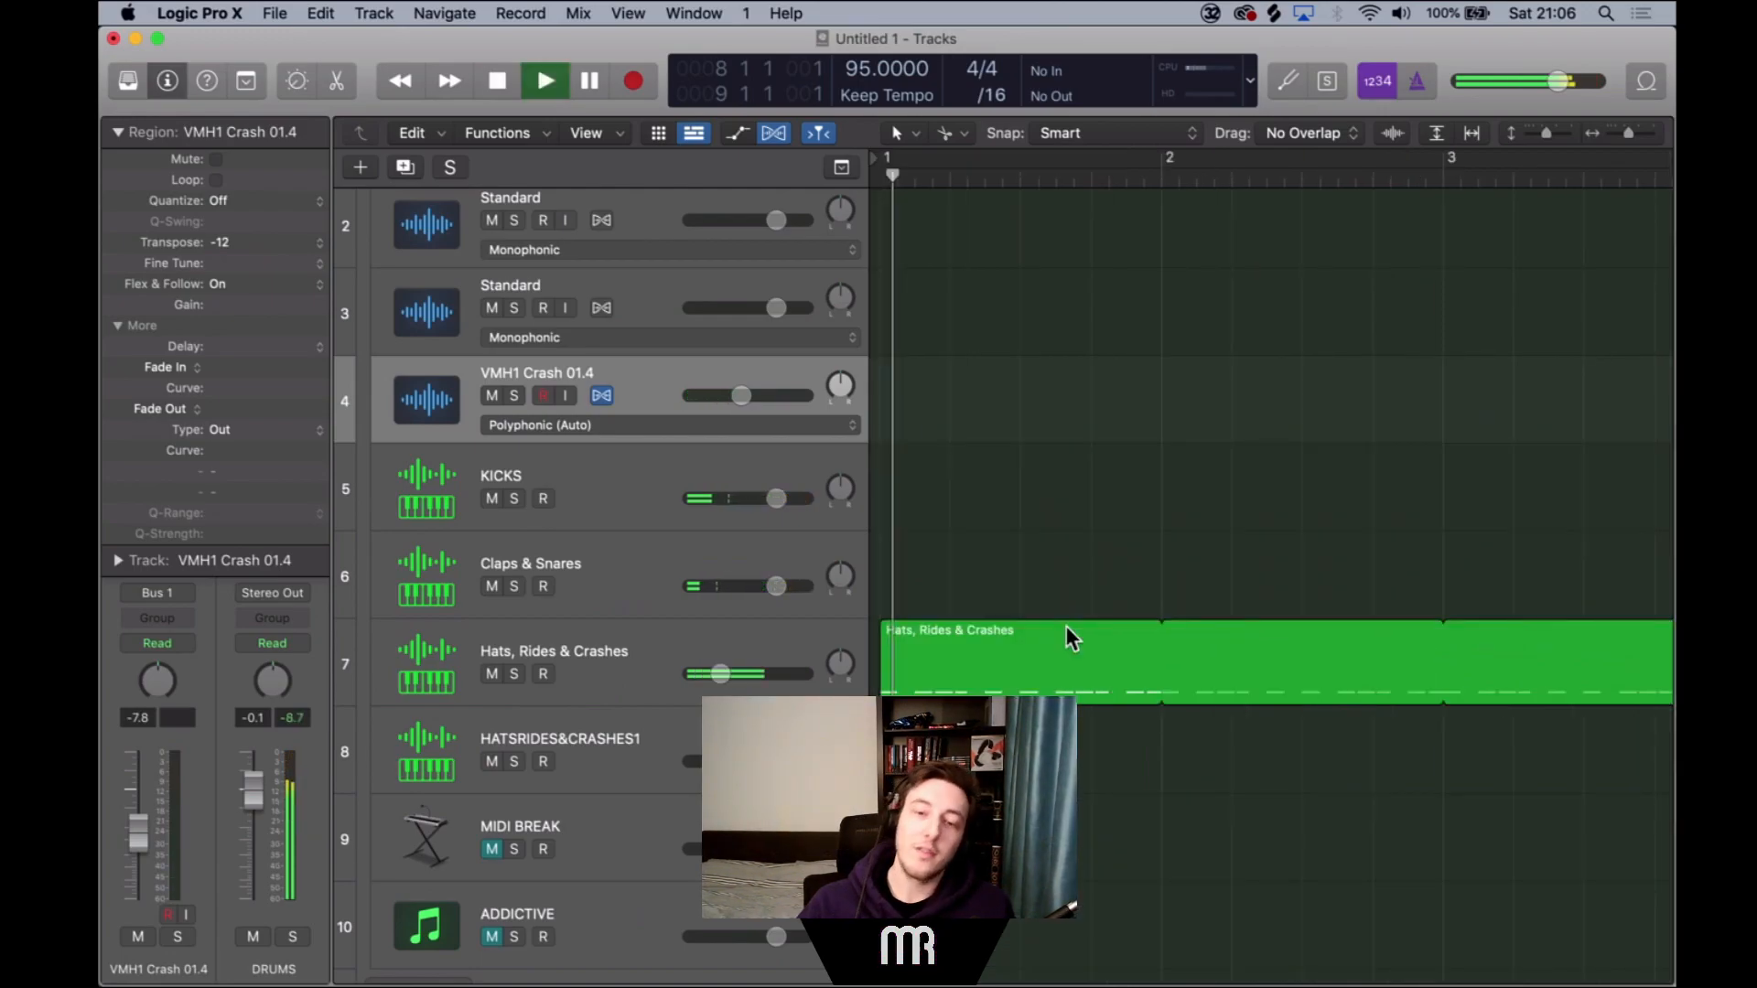
key(super+f)
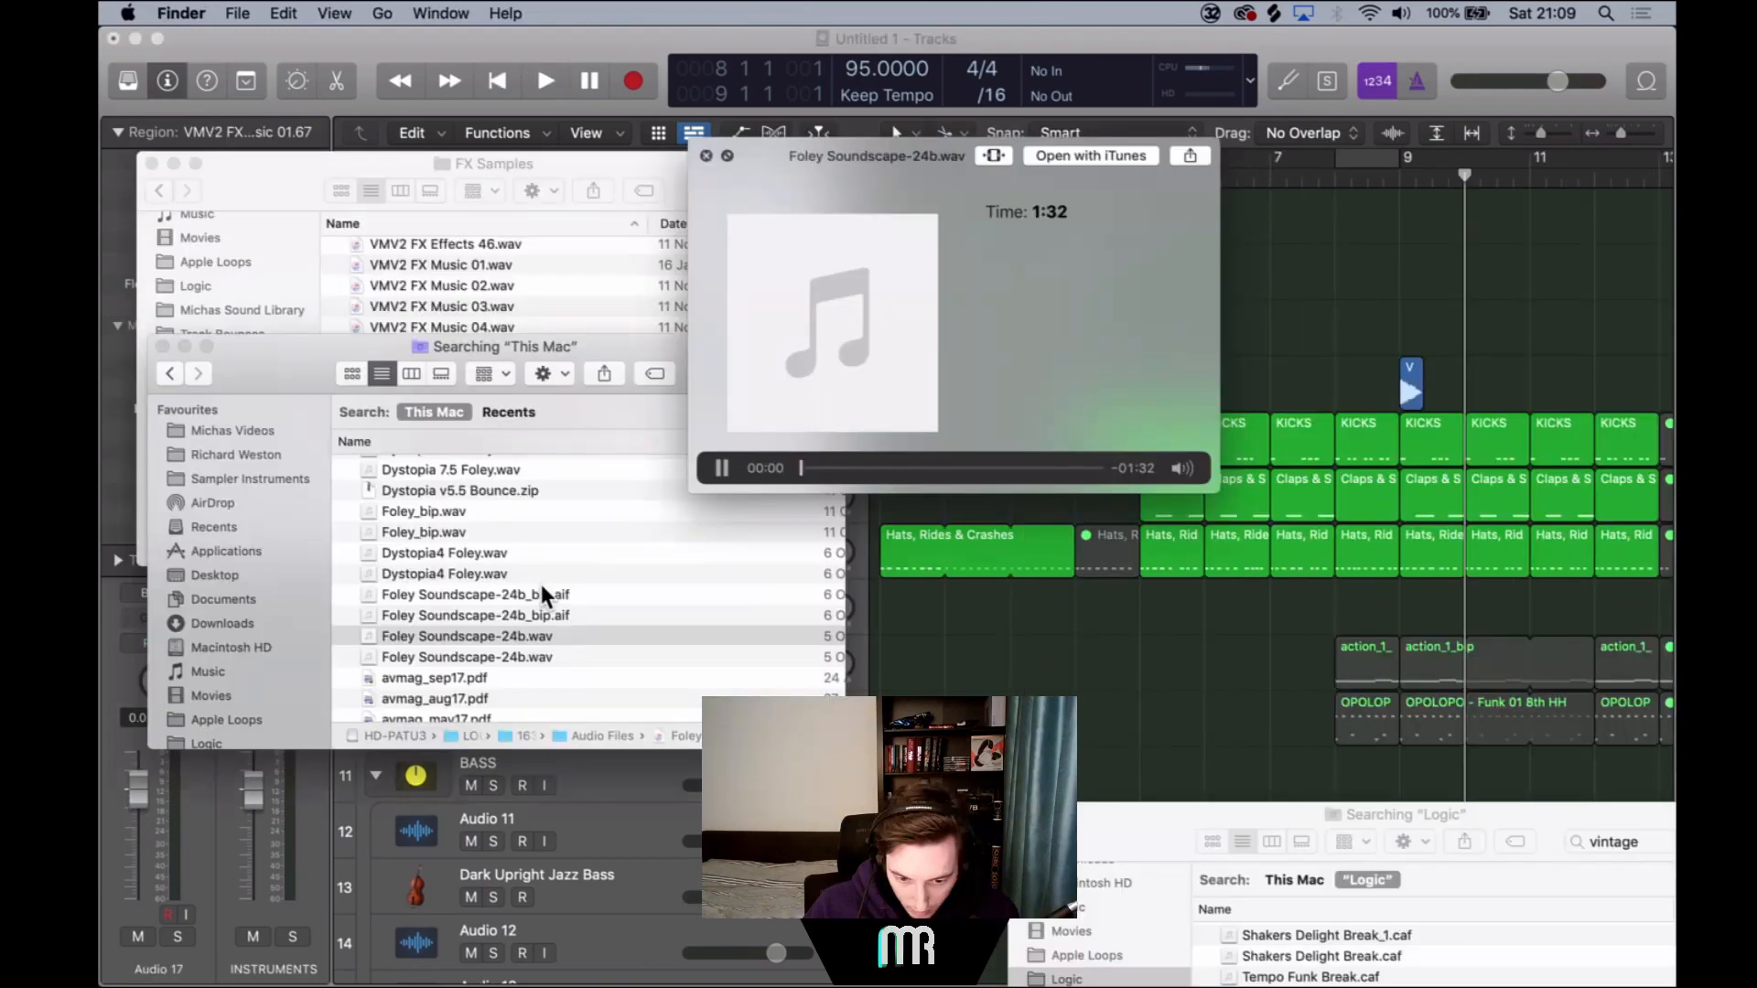
Preview the Foley Soundscape-24b.wav and Scarecrow foley.aif samples from the foley search results.
key(space)
key(Down)
key(space)
key(space)
scroll(541, 583, down, 5)
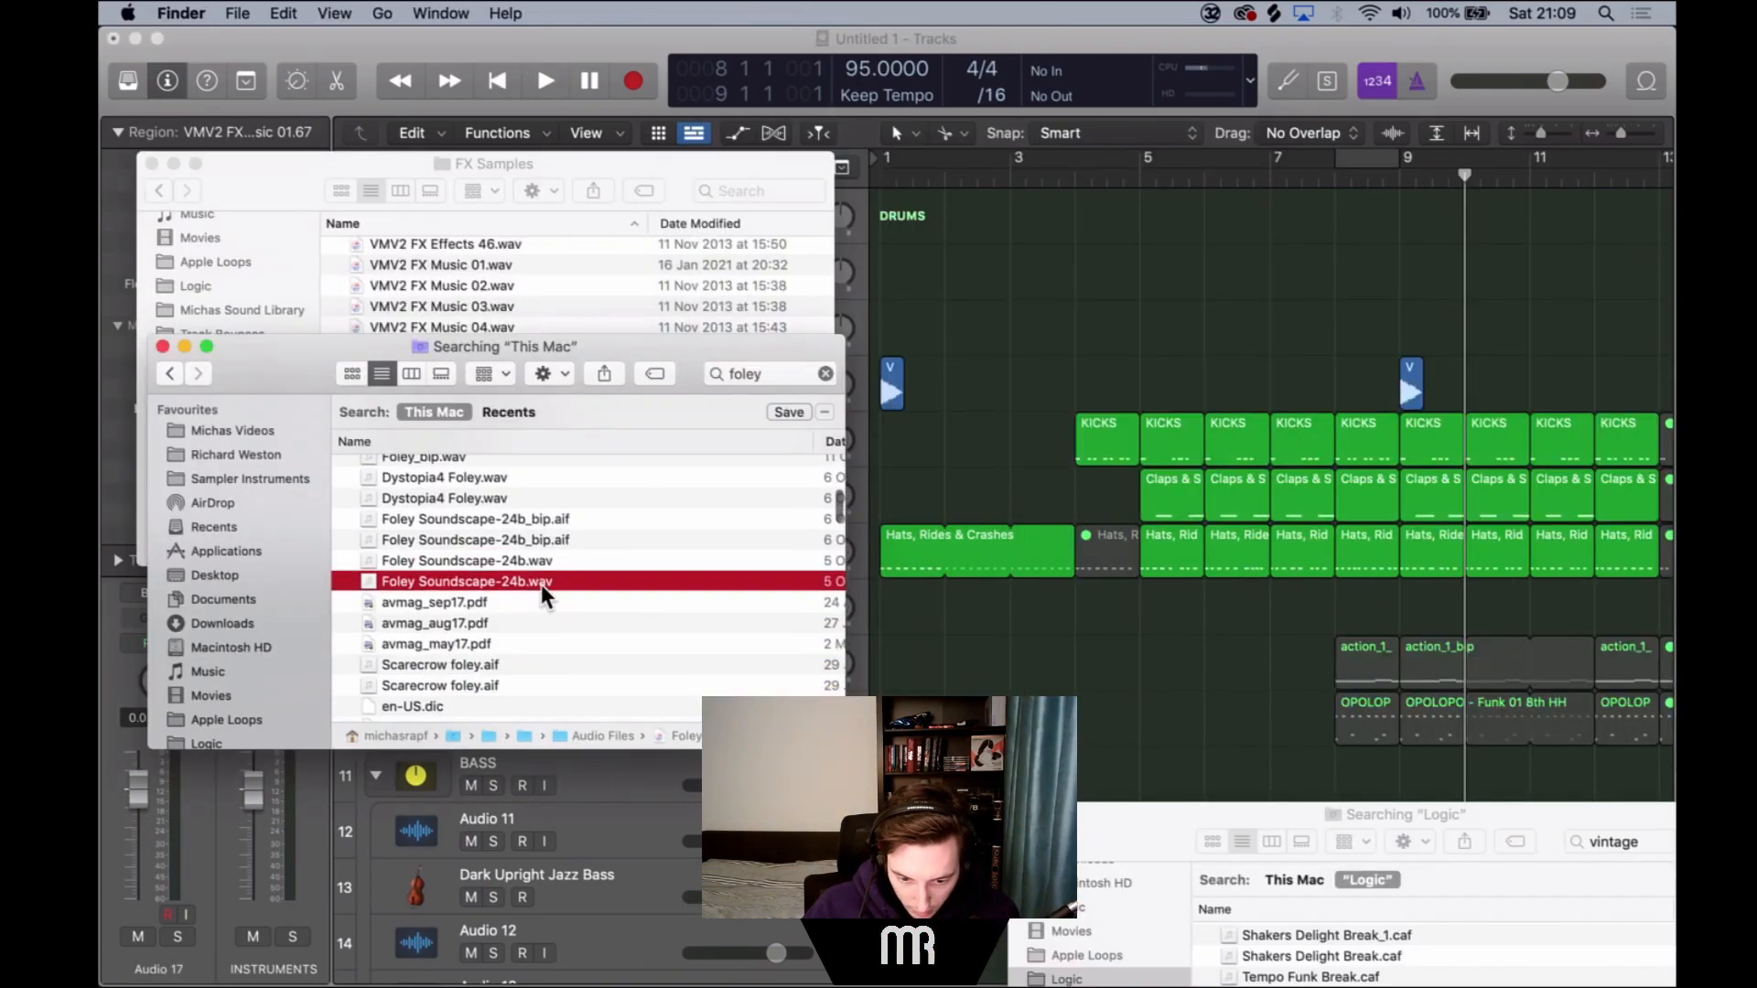
click(543, 545)
key(space)
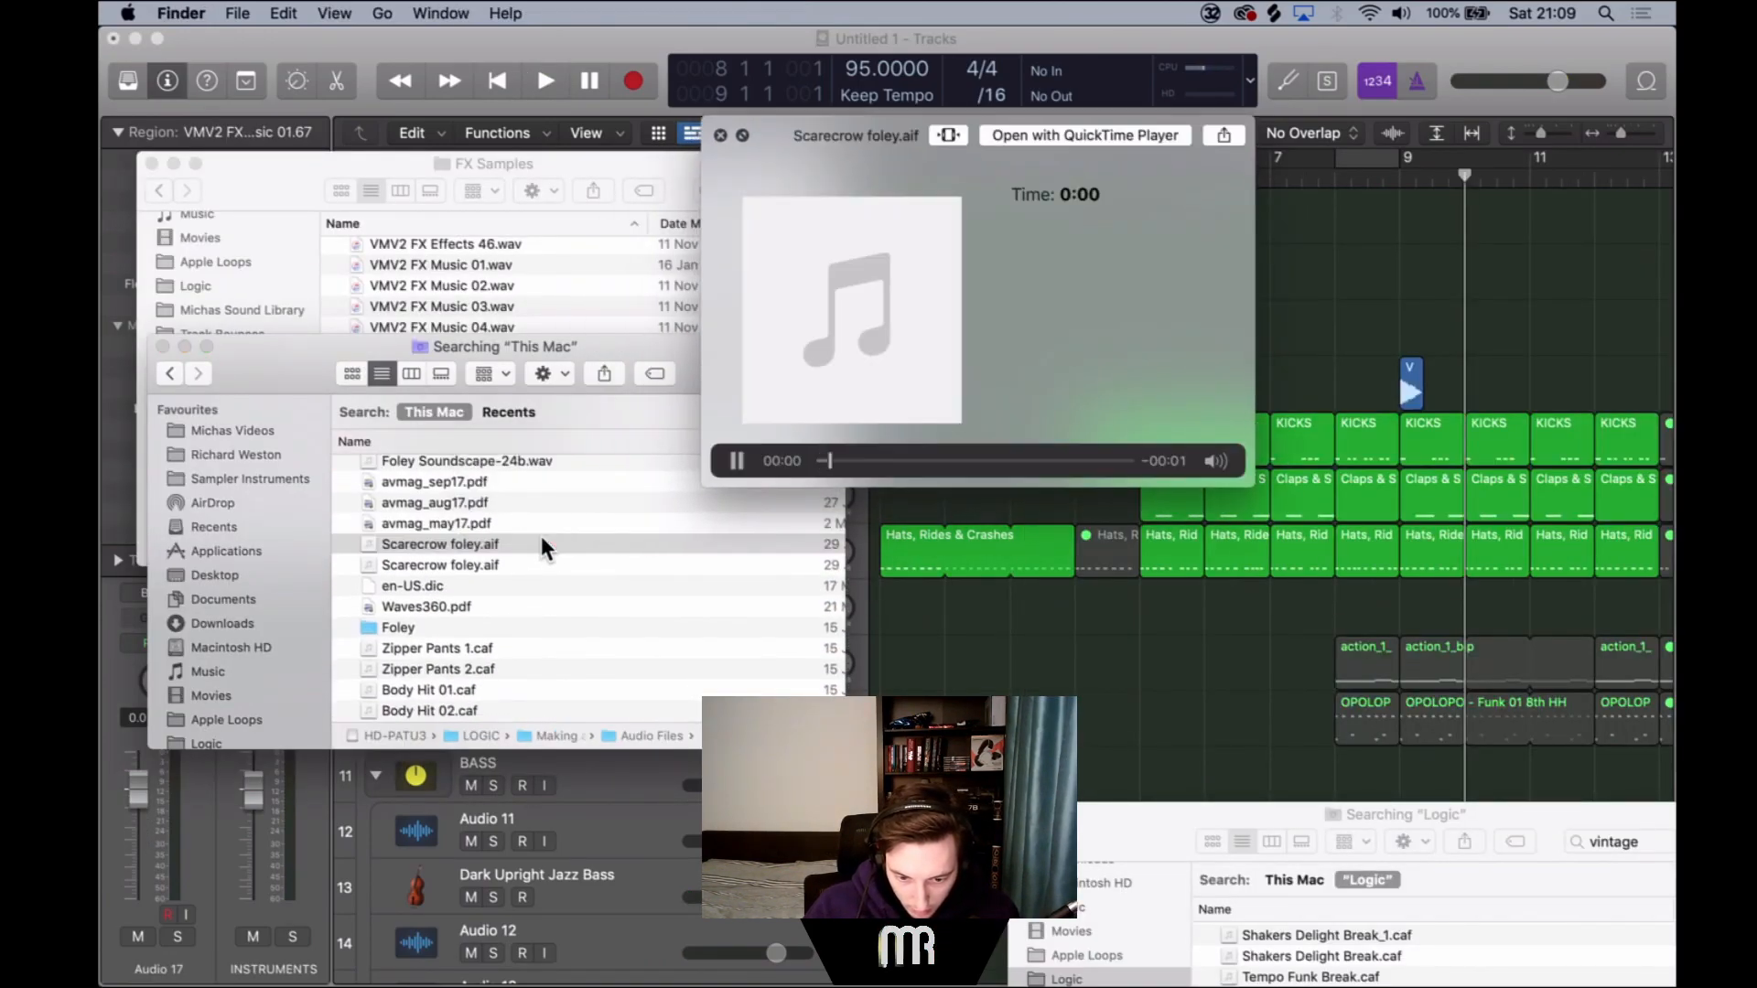
key(space)
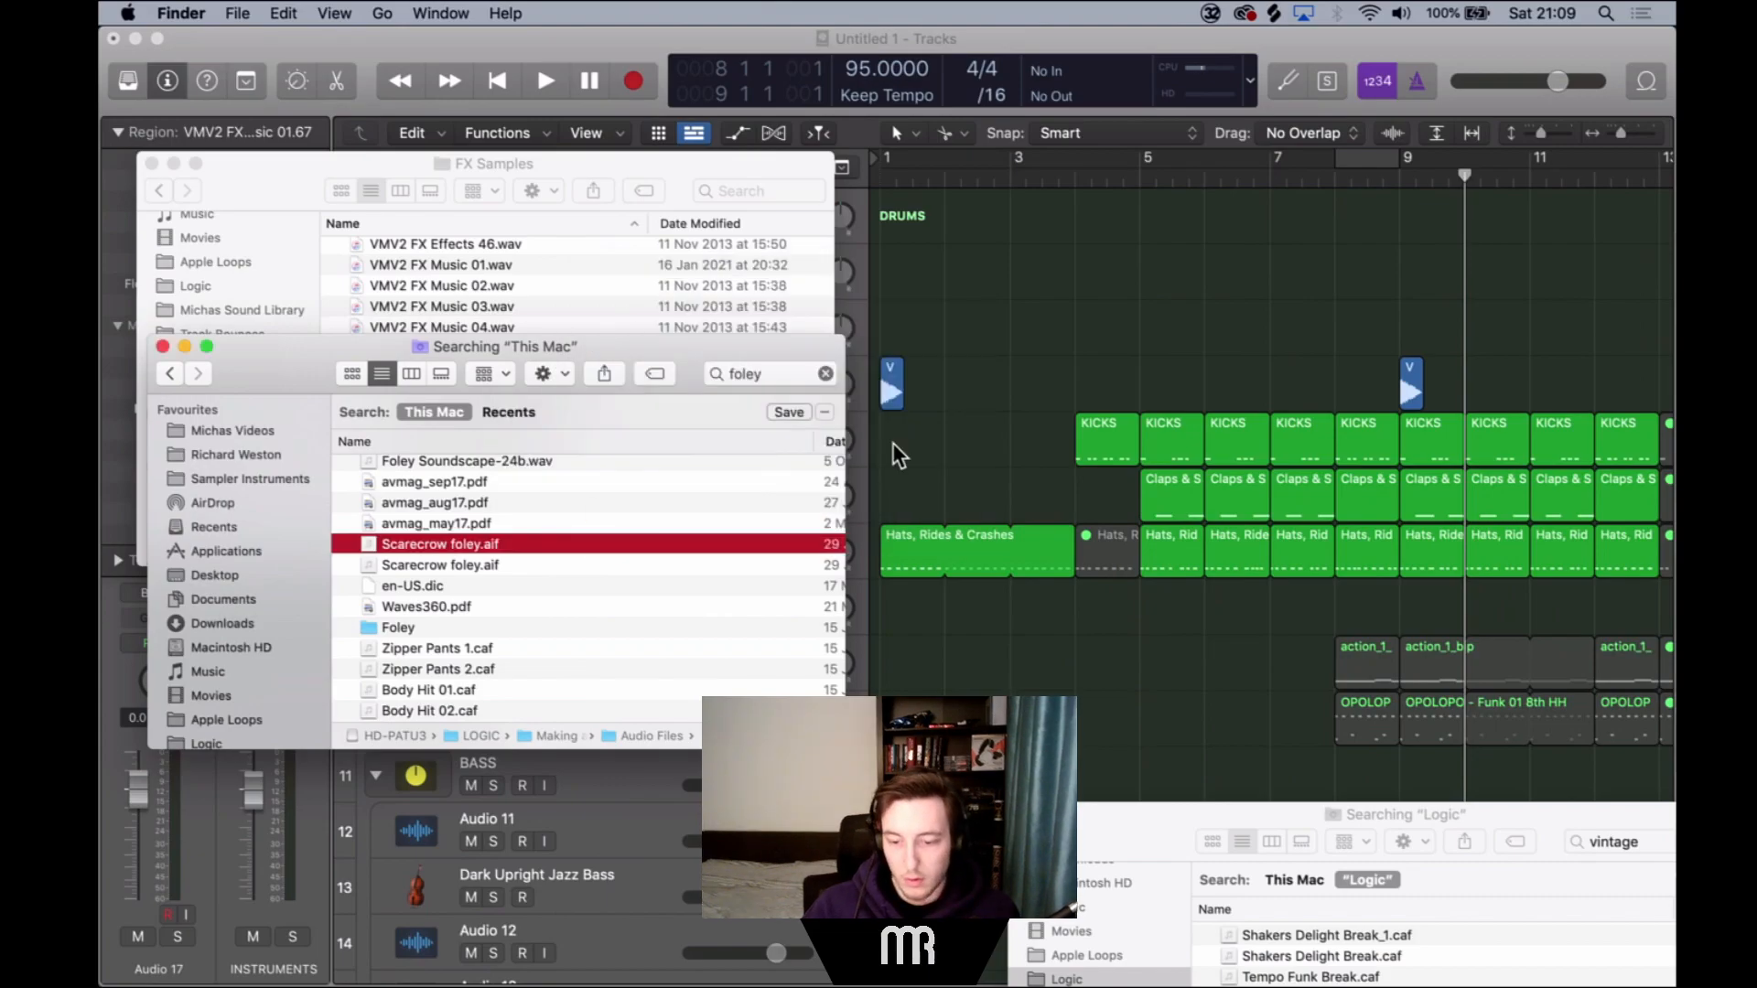
Move both Finder windows aside to uncover the tracks below VMV2 FX Music 09.
scroll(893, 444, down, 20)
scroll(893, 442, up, 3)
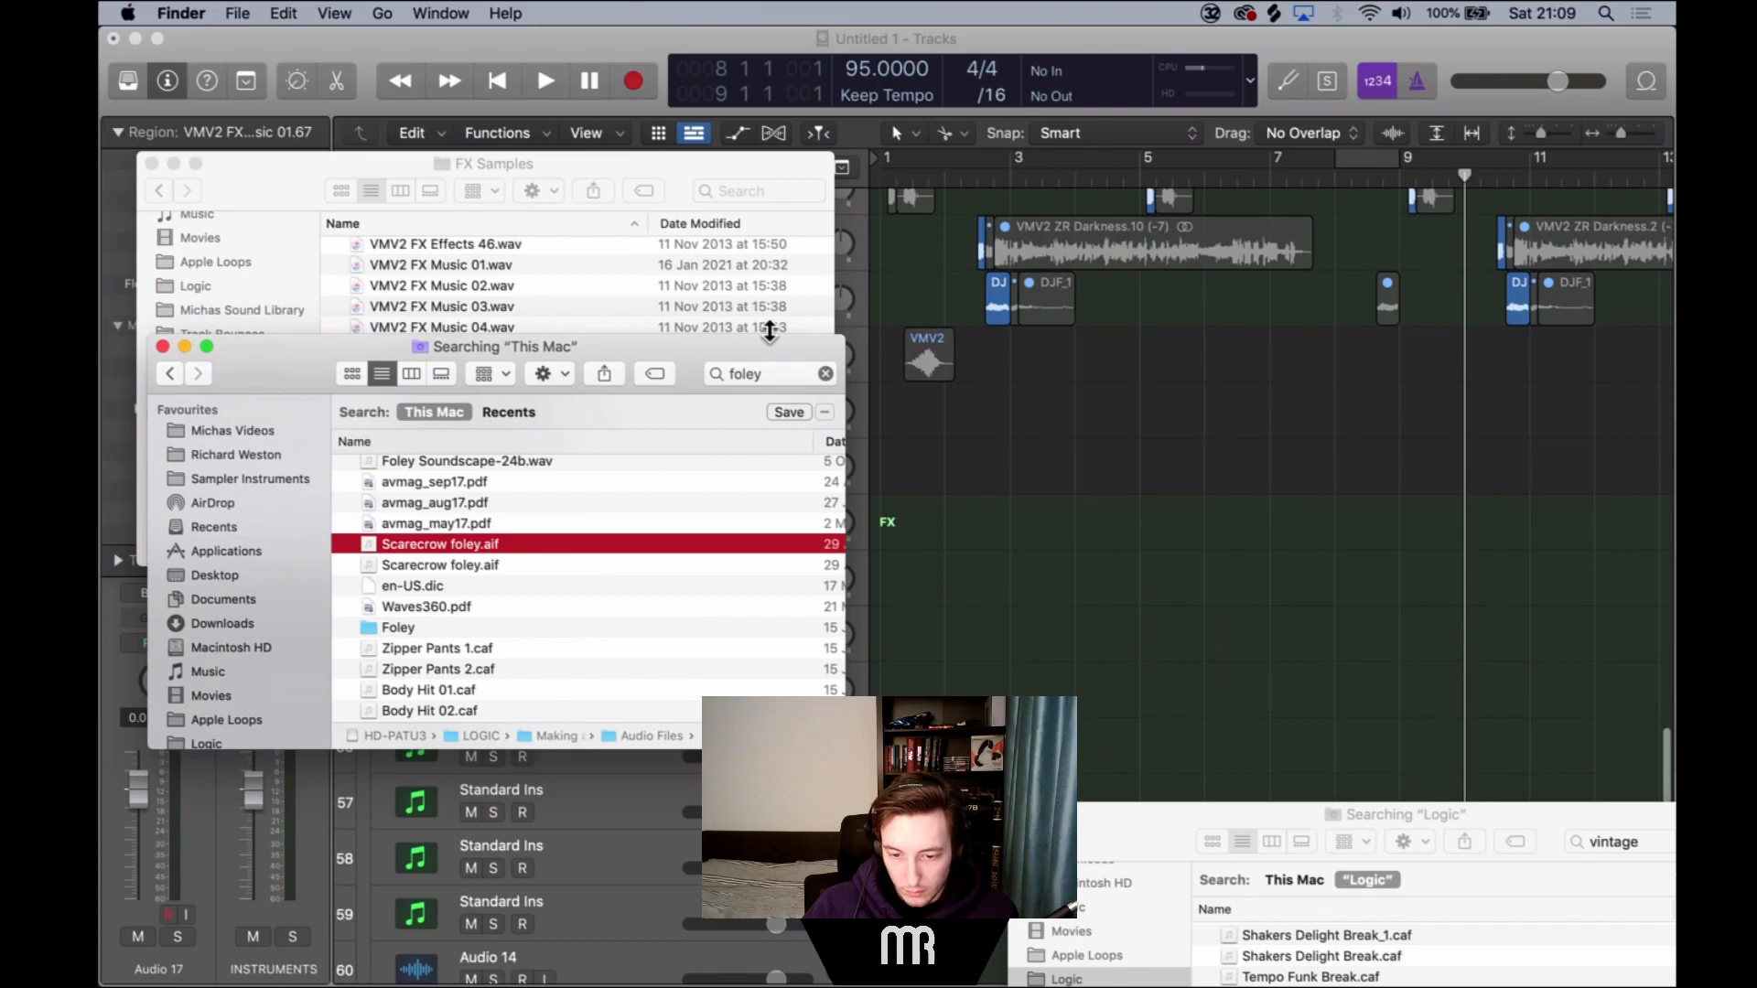
drag(770, 338, 643, 349)
drag(727, 158, 177, 578)
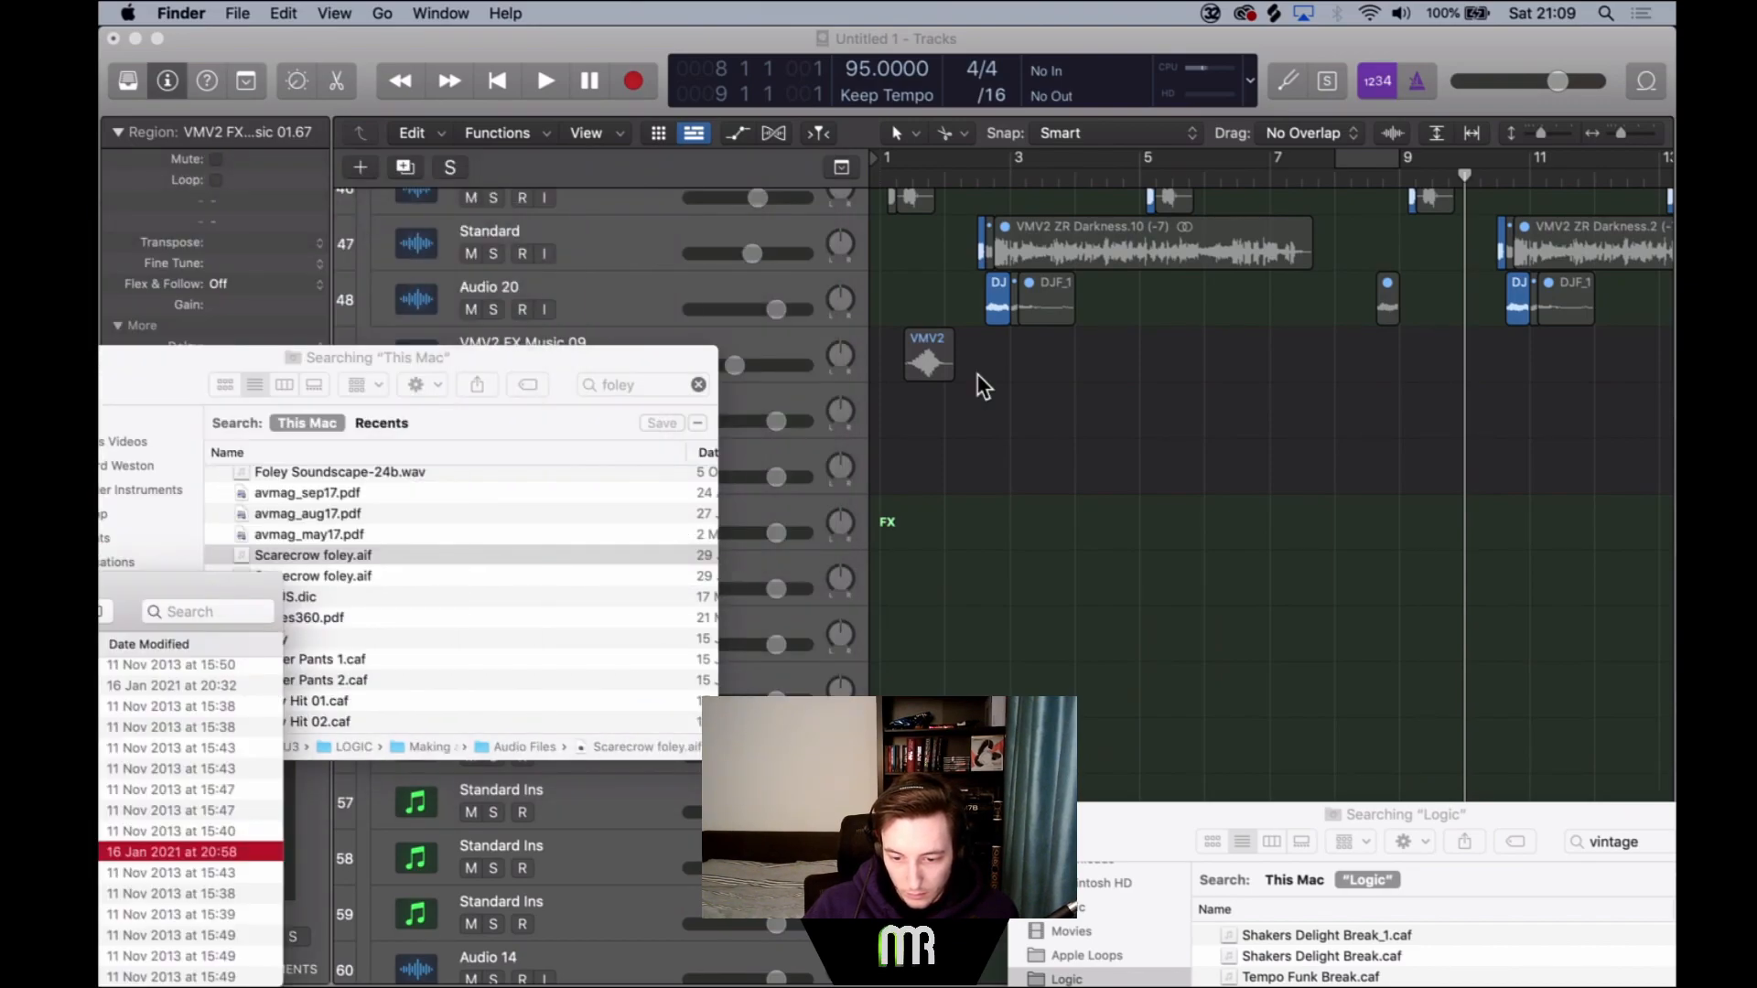
scroll(977, 373, down, 4)
scroll(977, 374, up, 2)
scroll(977, 374, up, 1)
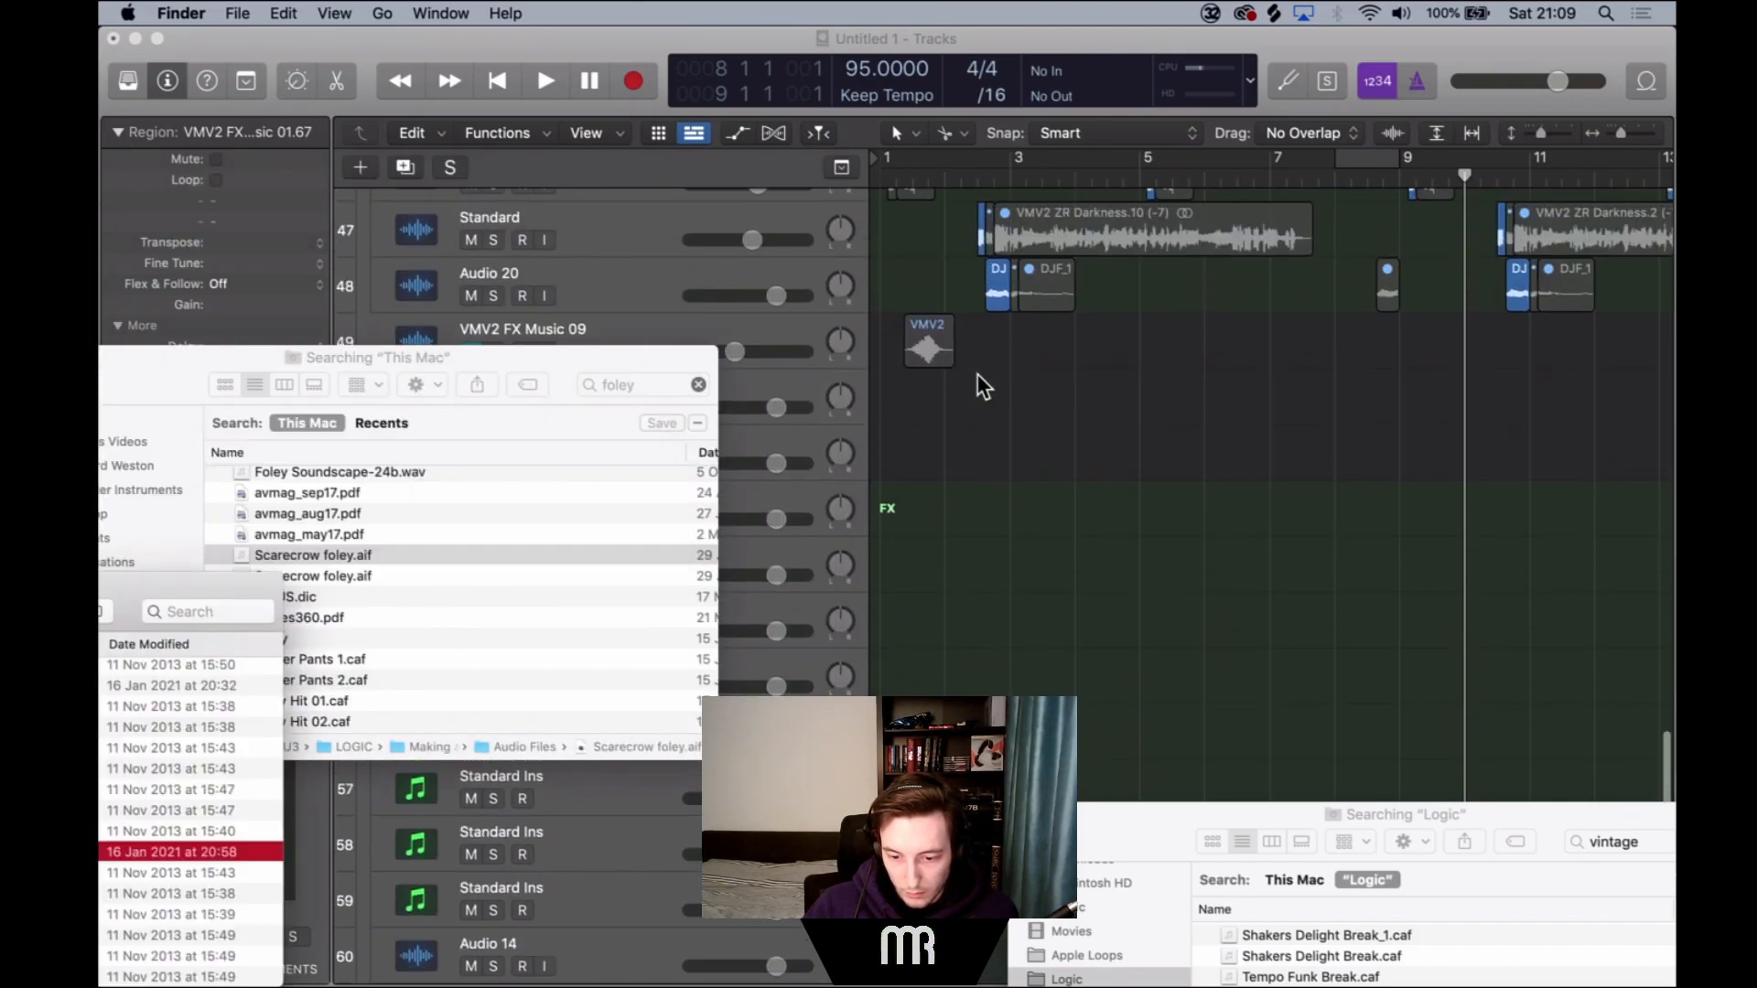
Place Scarecrow foley.aif at bar 1 on the empty audio track below VMV2 FX Music 09.
click(978, 378)
key(super+Left)
key(super+Left)
key(super+Left)
key(super+Left)
key(super+Left)
key(super+Right)
key(super+Right)
key(super+Right)
key(super+Right)
key(super+Tab)
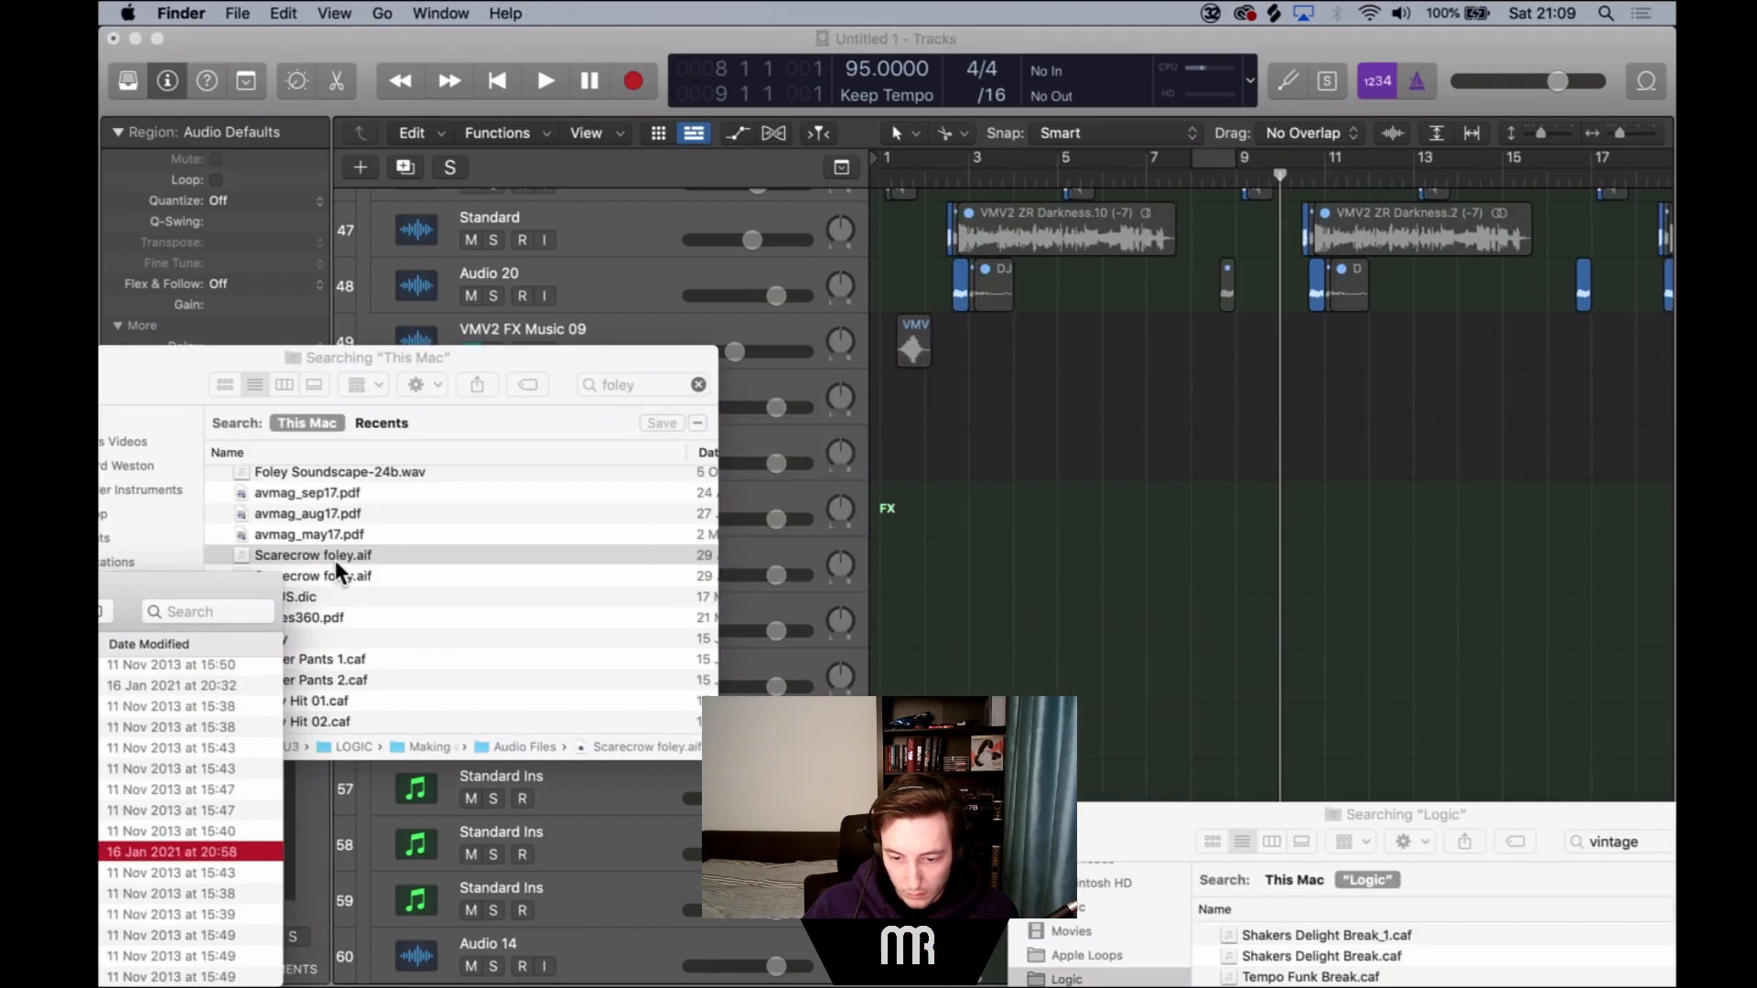
drag(335, 560, 898, 399)
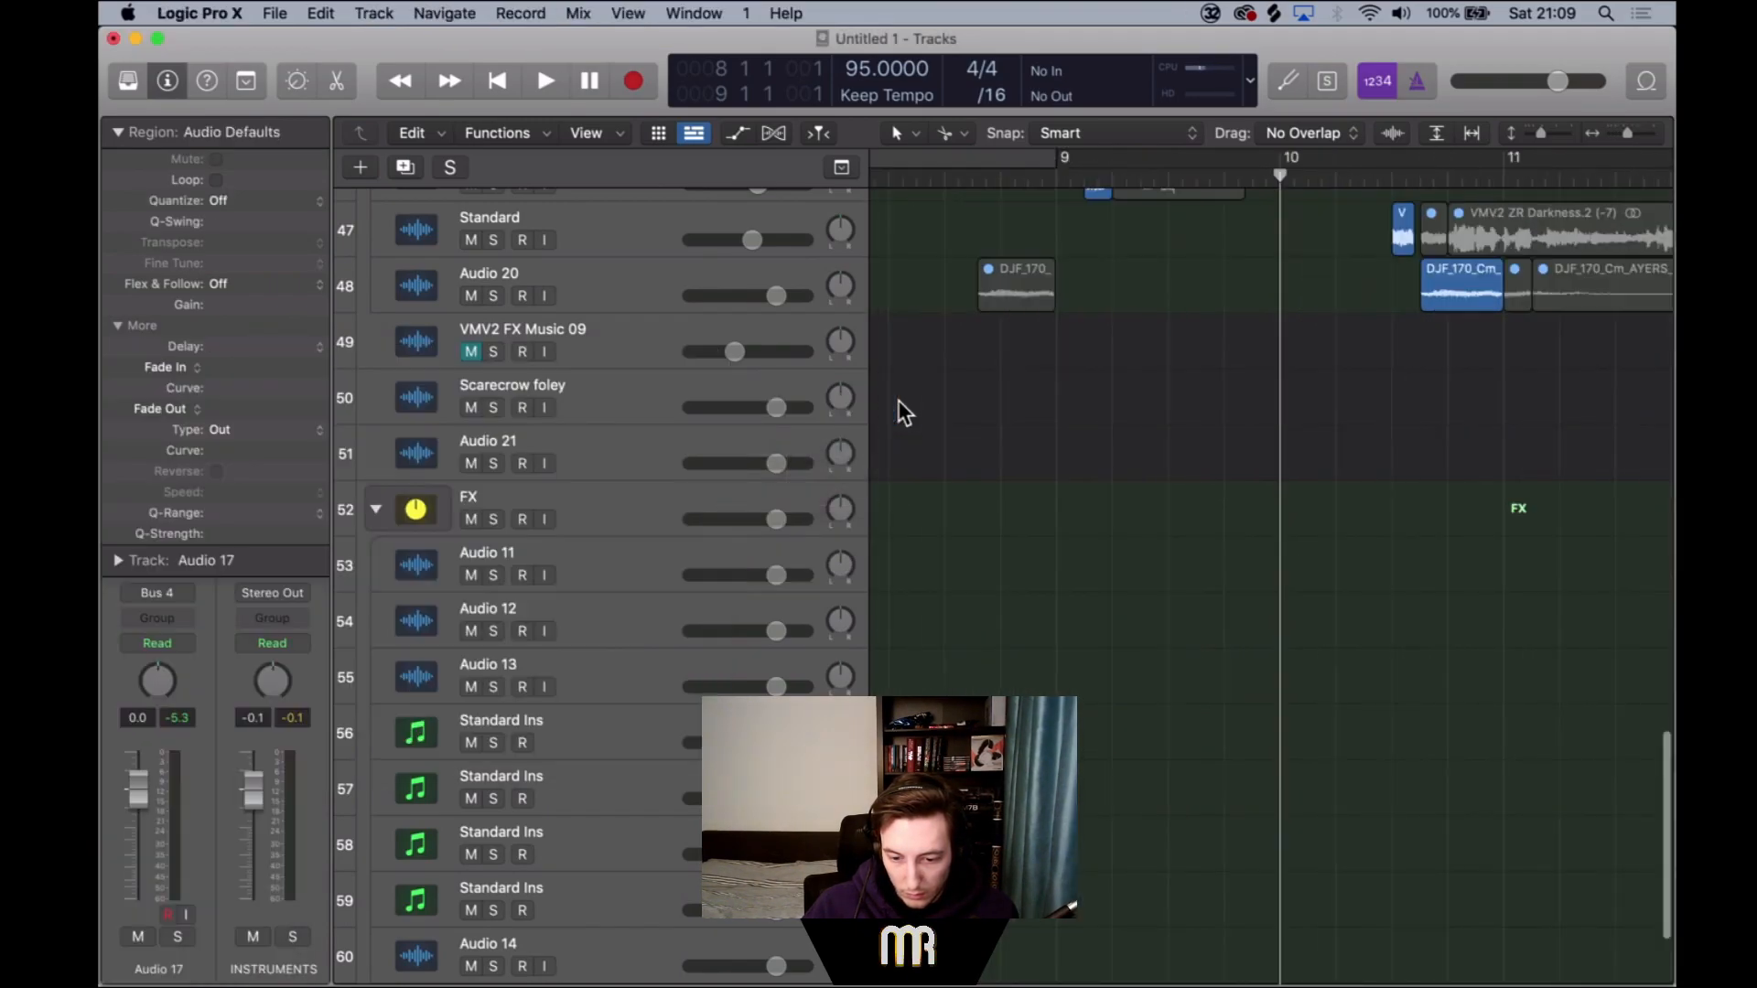
scroll(898, 399, left, 15)
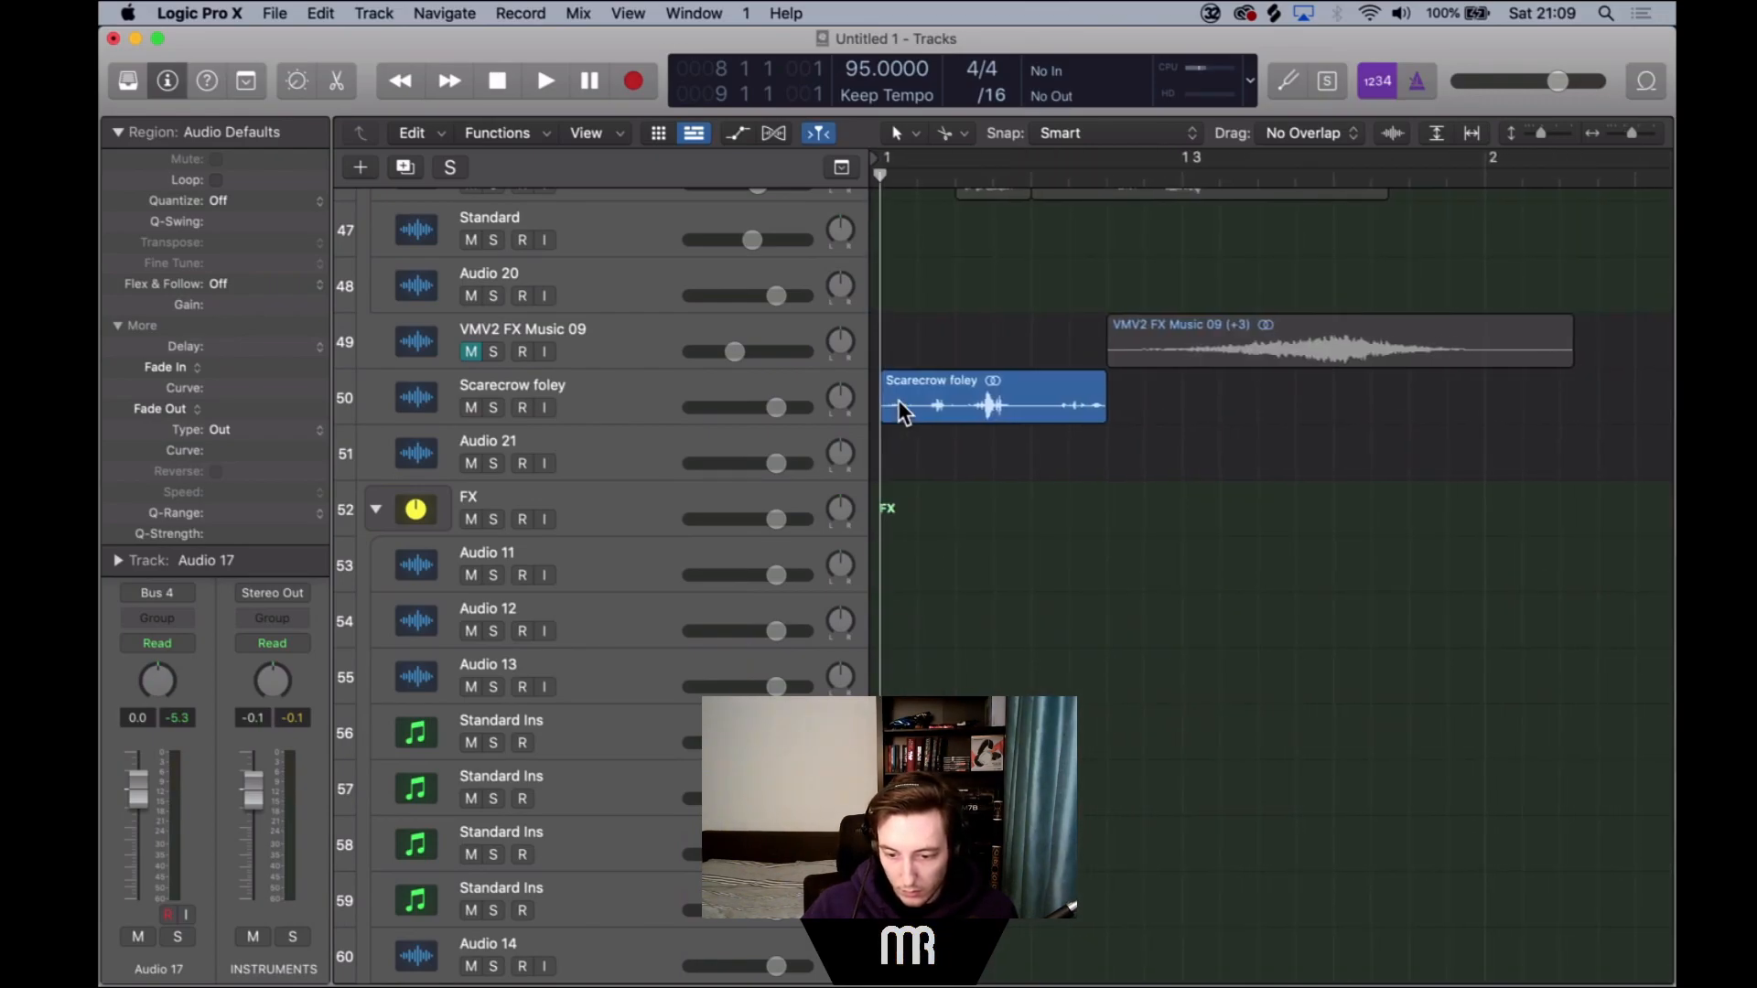
Play the Scarecrow foley region, try to extend its end and select the region.
key(space)
key(space)
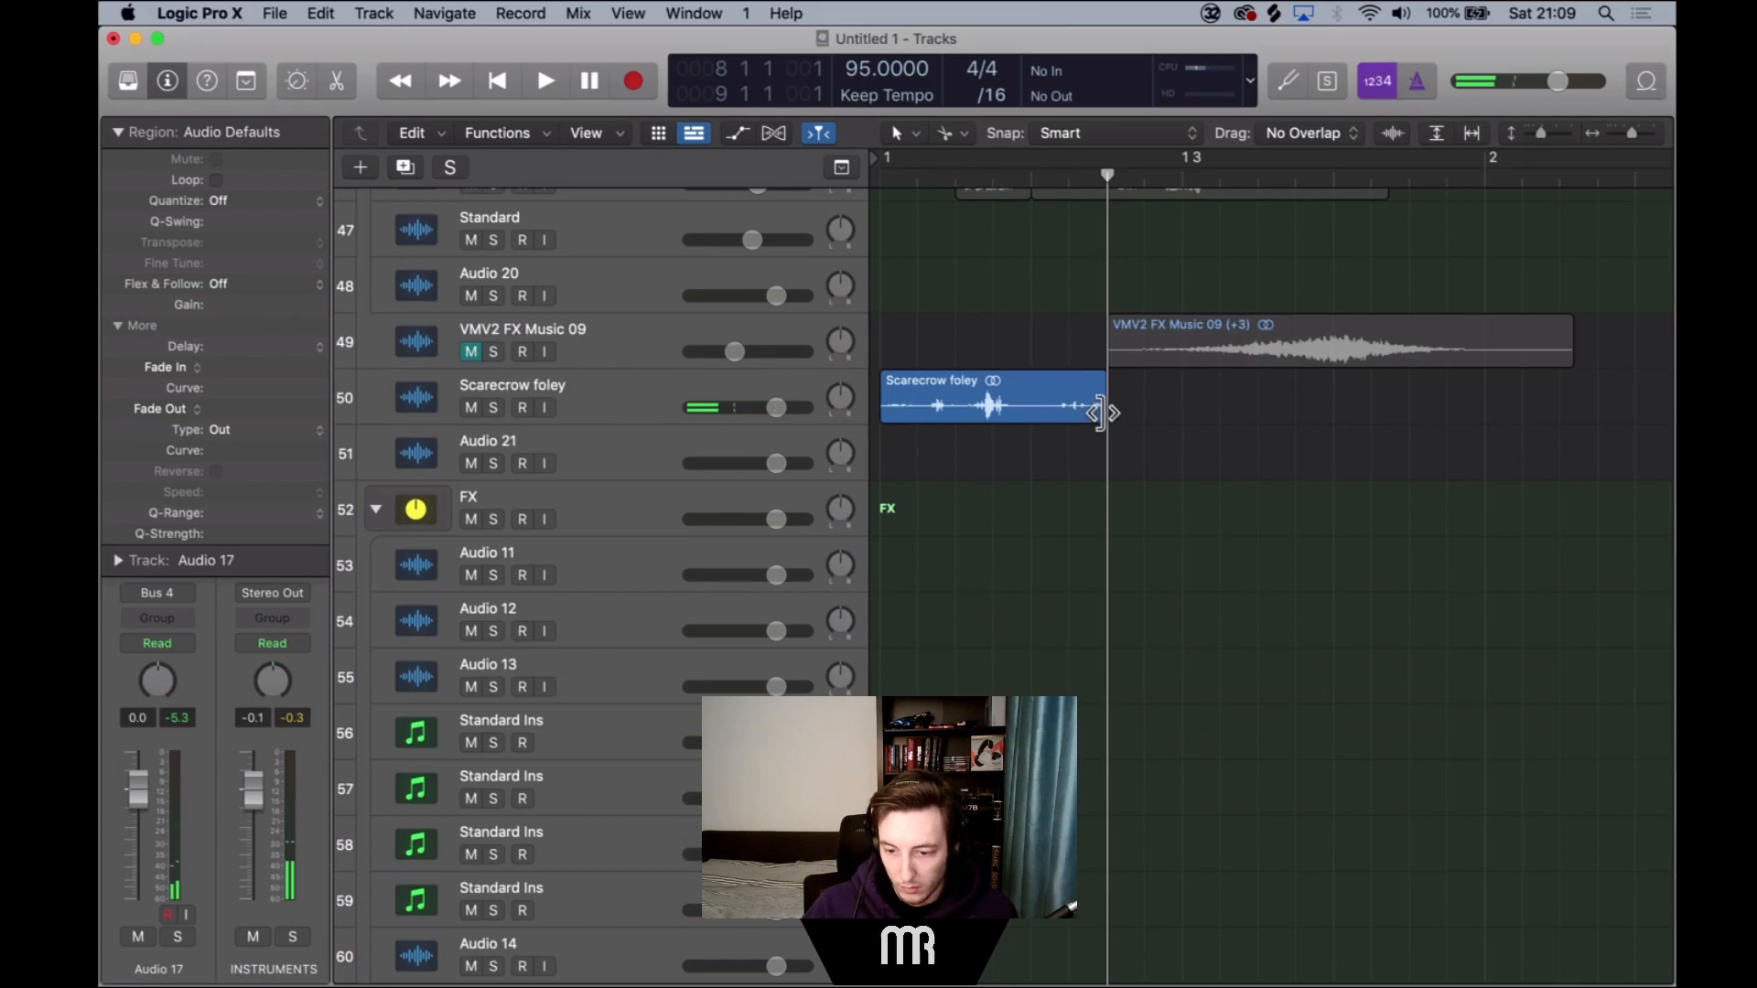
drag(1098, 412, 1199, 411)
click(942, 406)
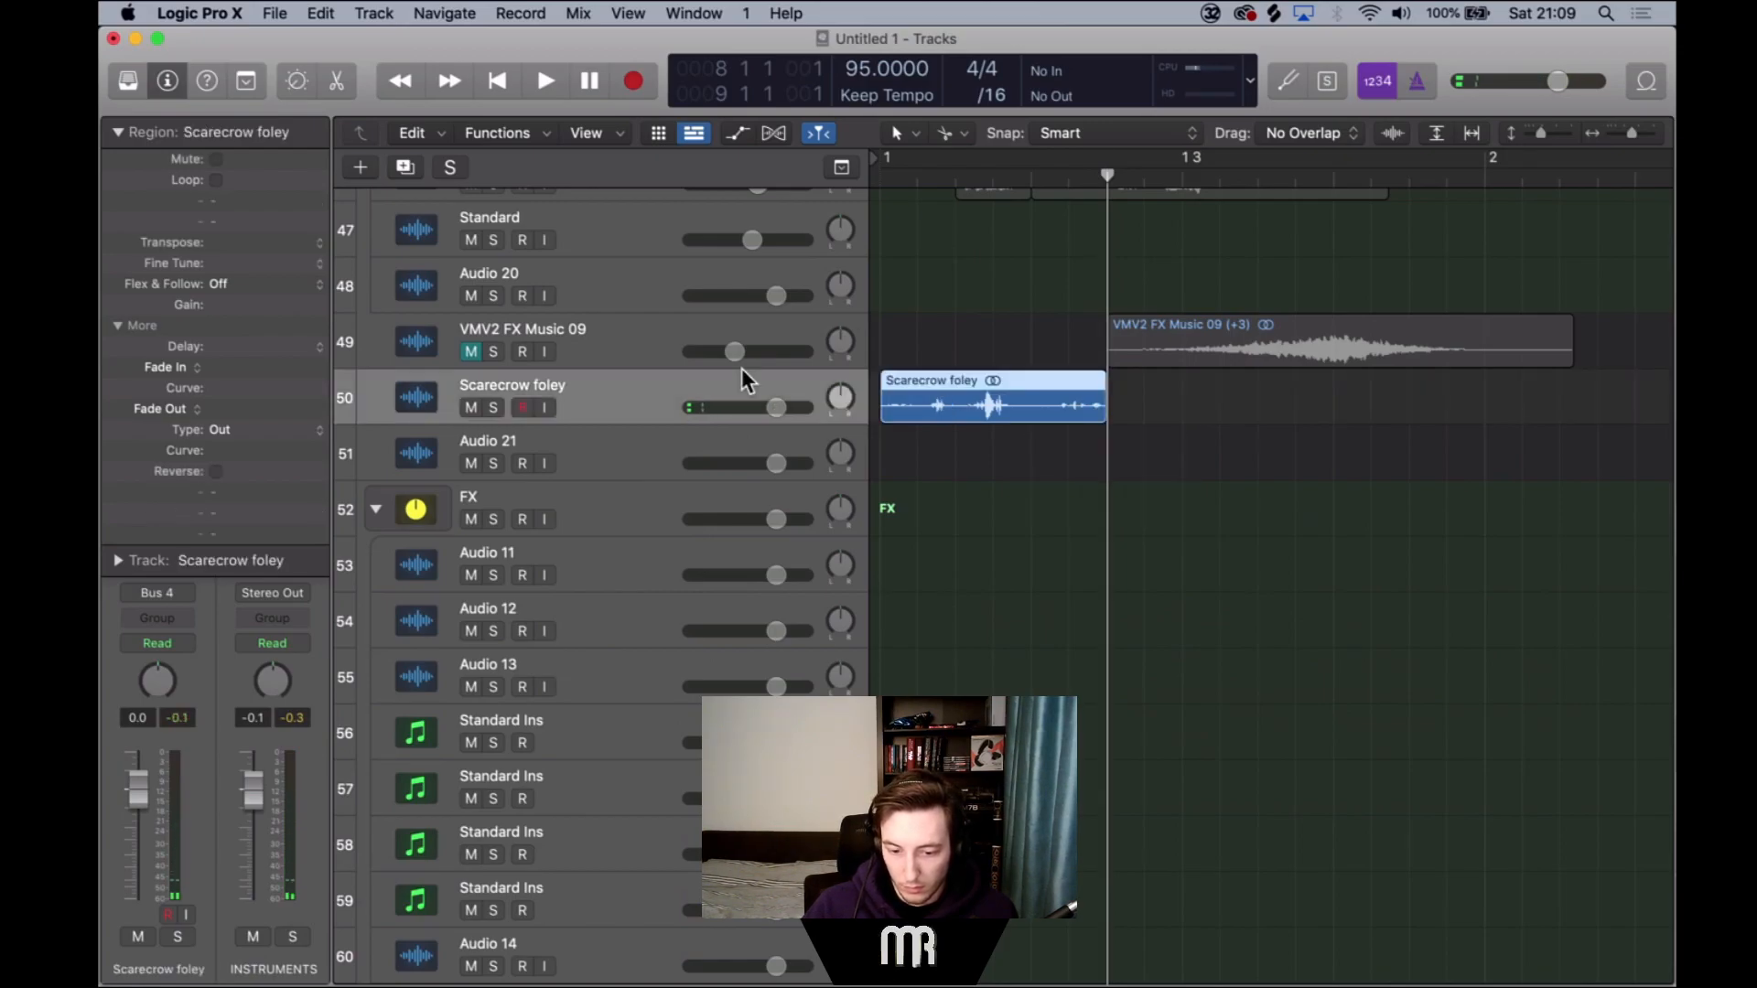
Turn on Flex with Polyphonic (Auto) for the Scarecrow foley track and stretch its region to end at 1 3.
key(super+f)
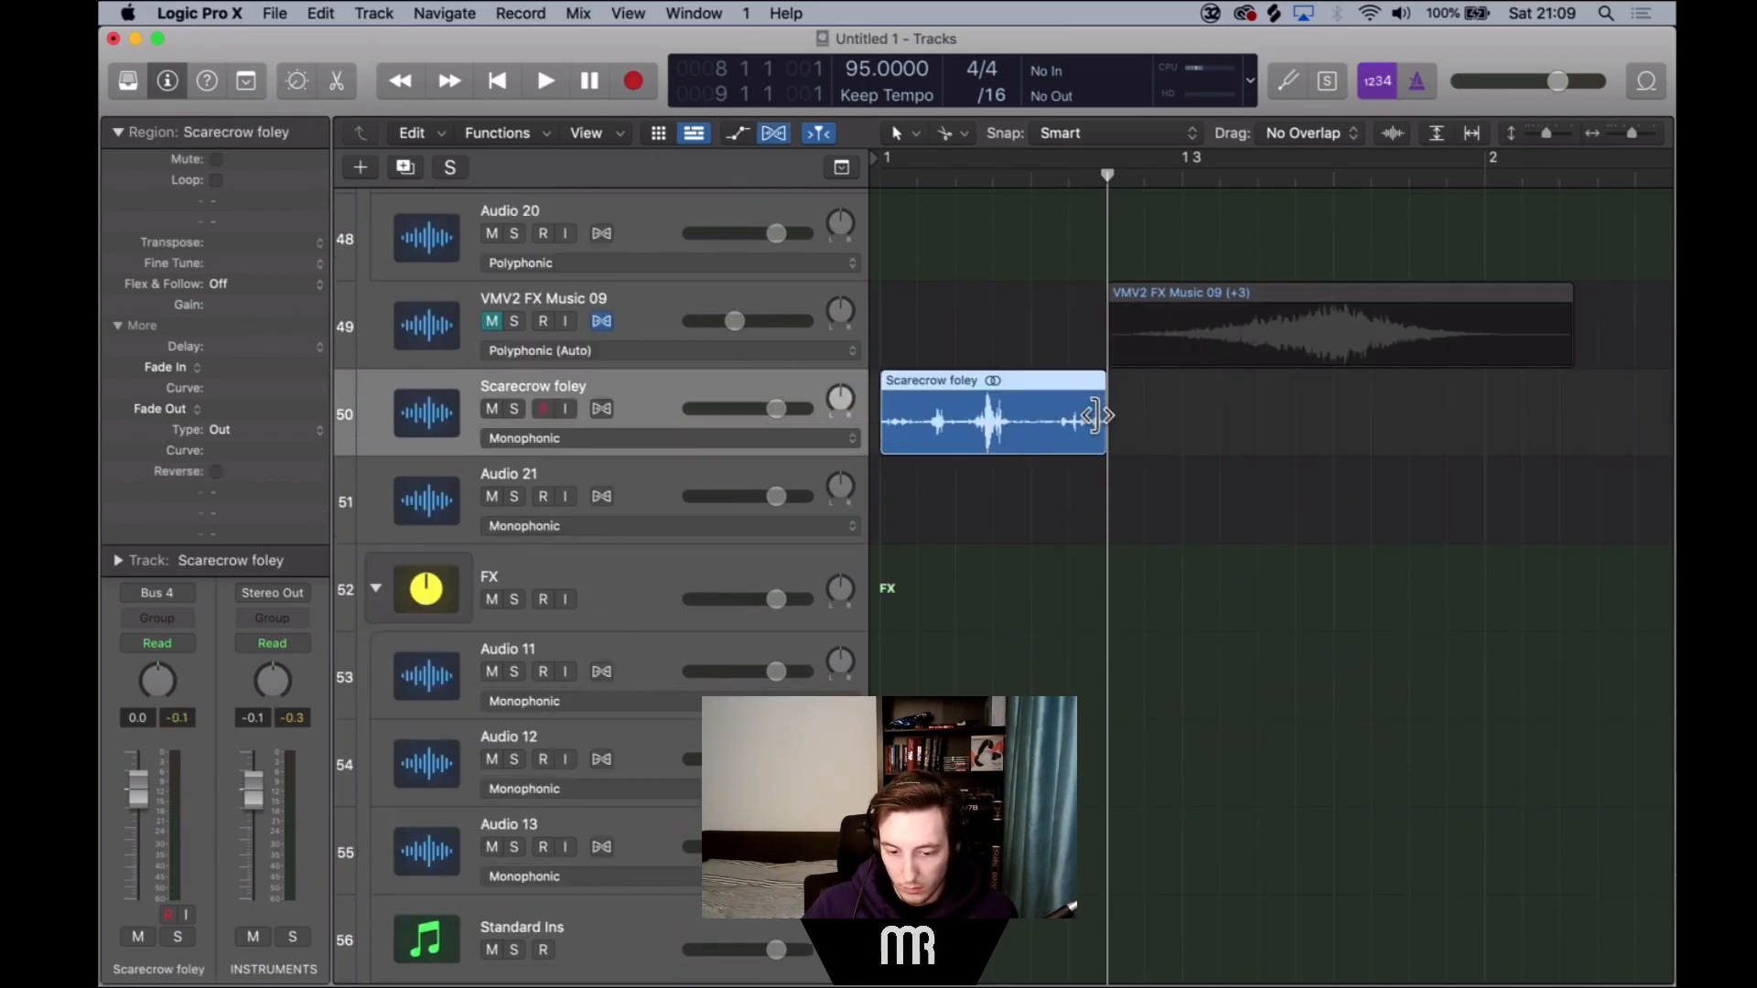
click(602, 408)
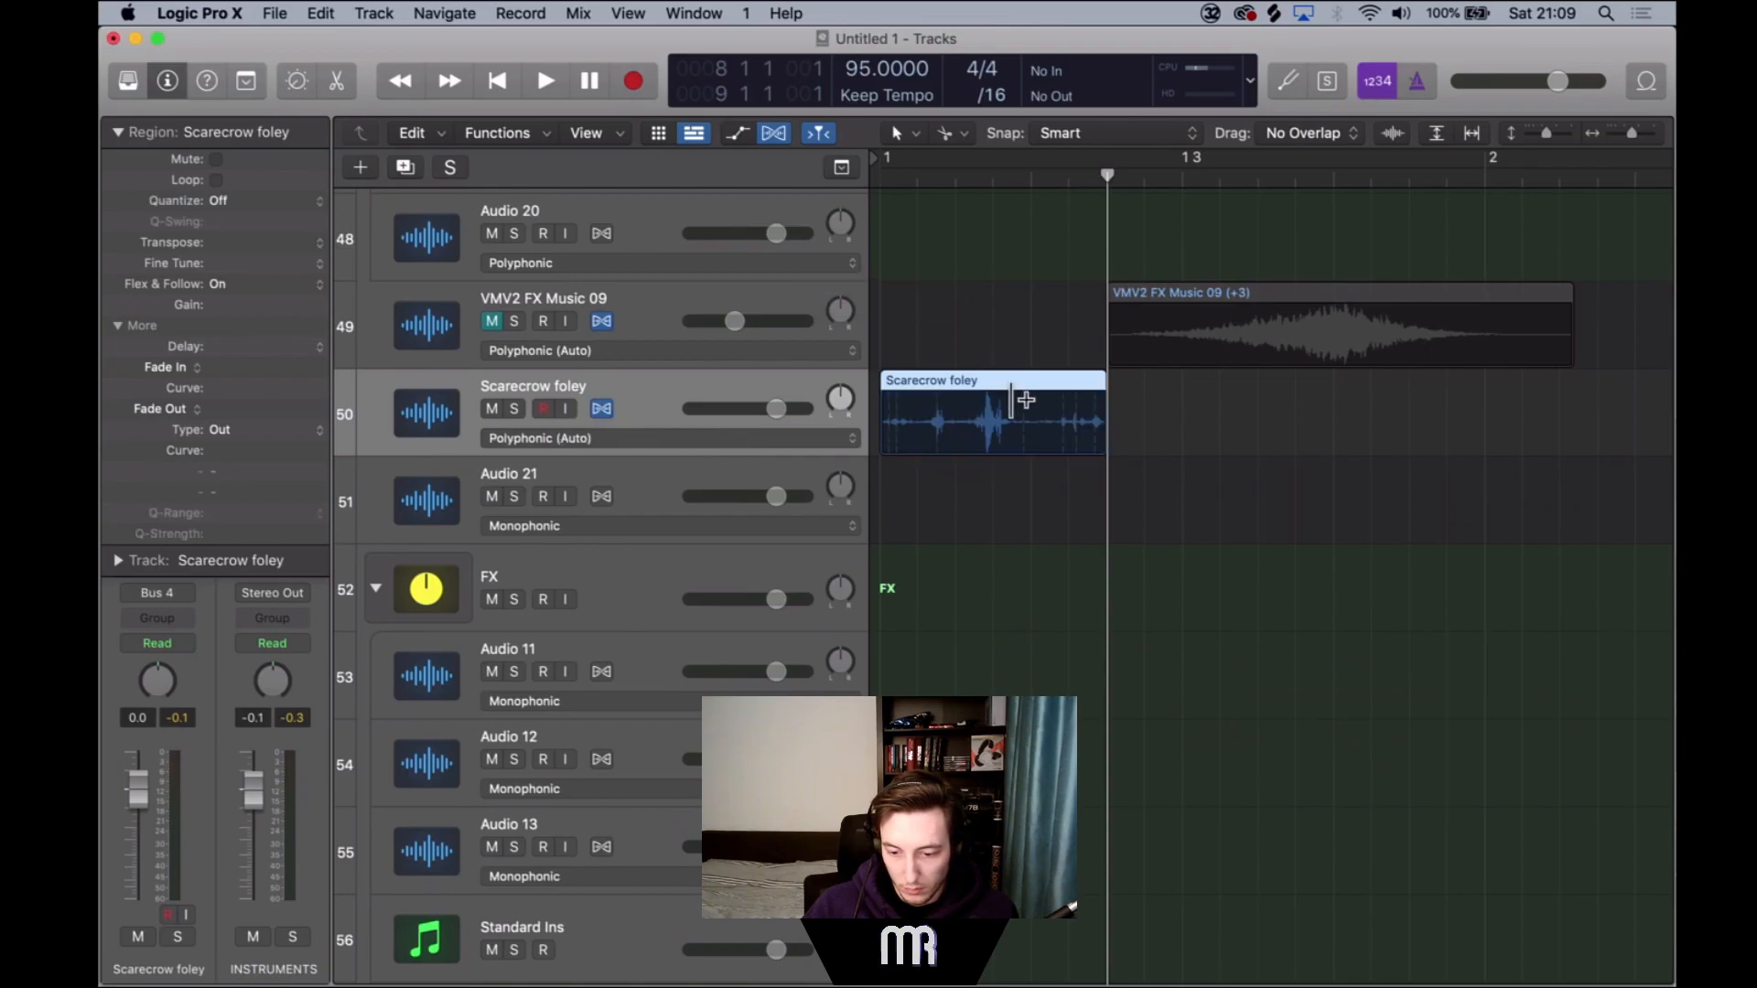
drag(1101, 408, 1182, 408)
Loop the Scarecrow foley region and play it from the start against the other tracks.
key(l)
key(Return)
key(space)
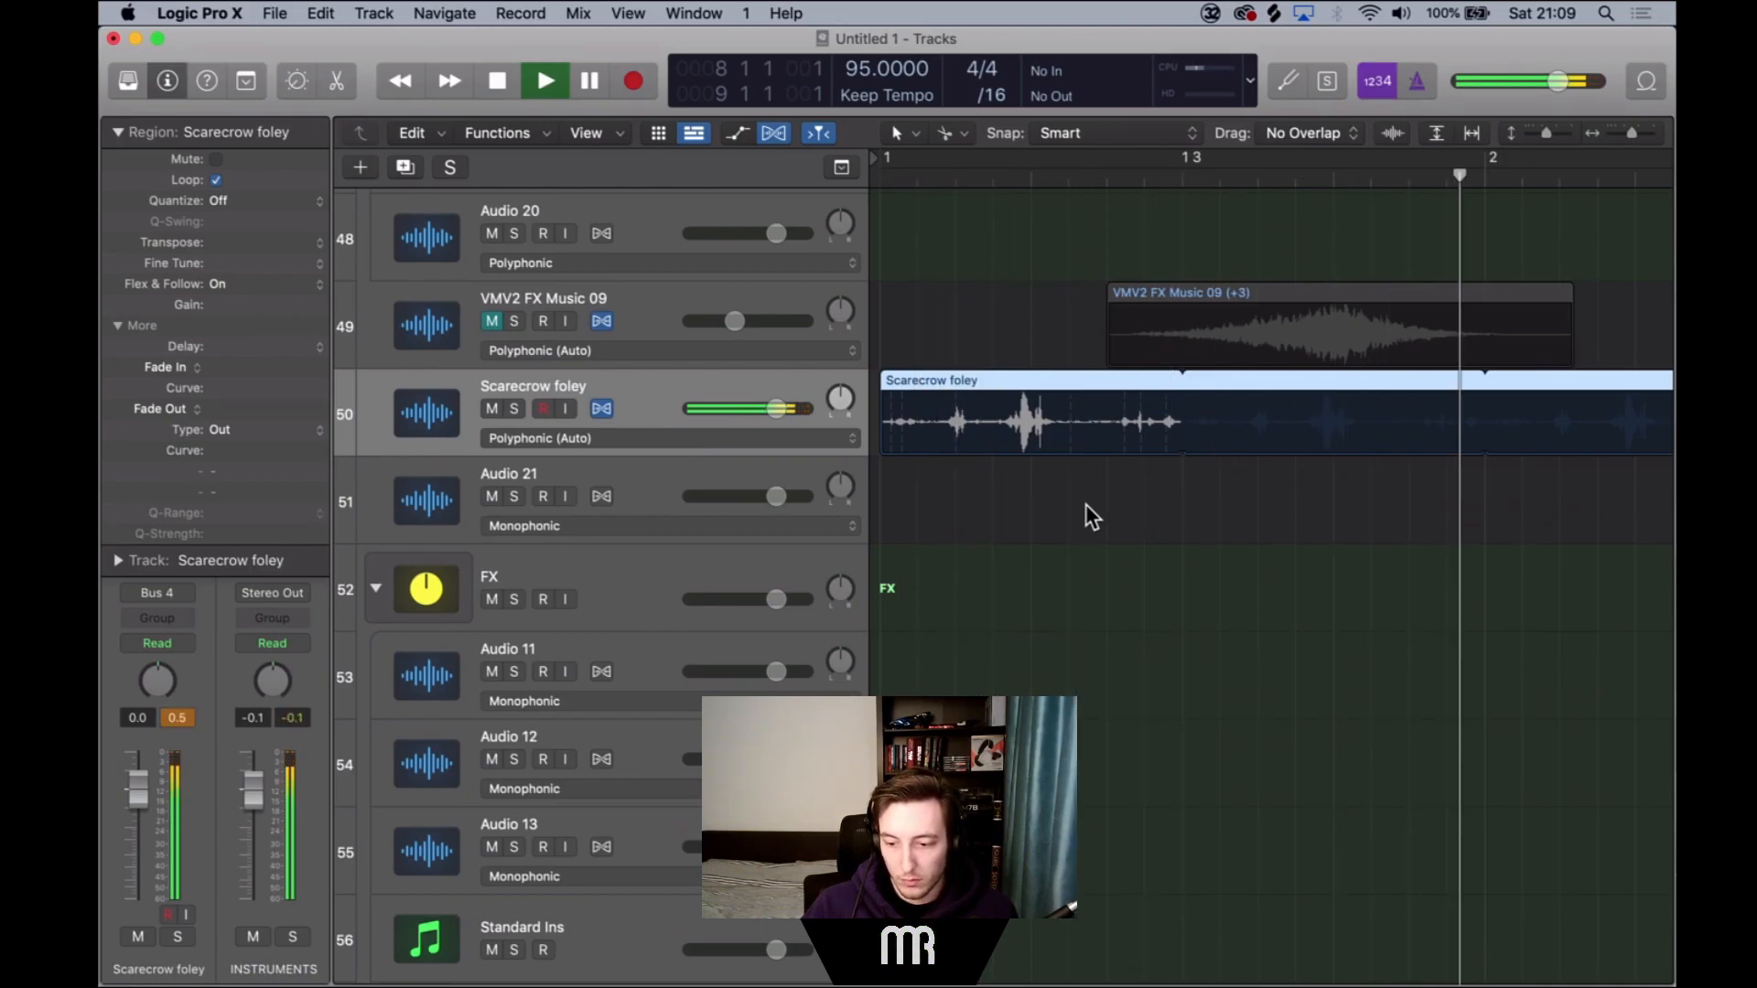
scroll(1085, 503, down, 5)
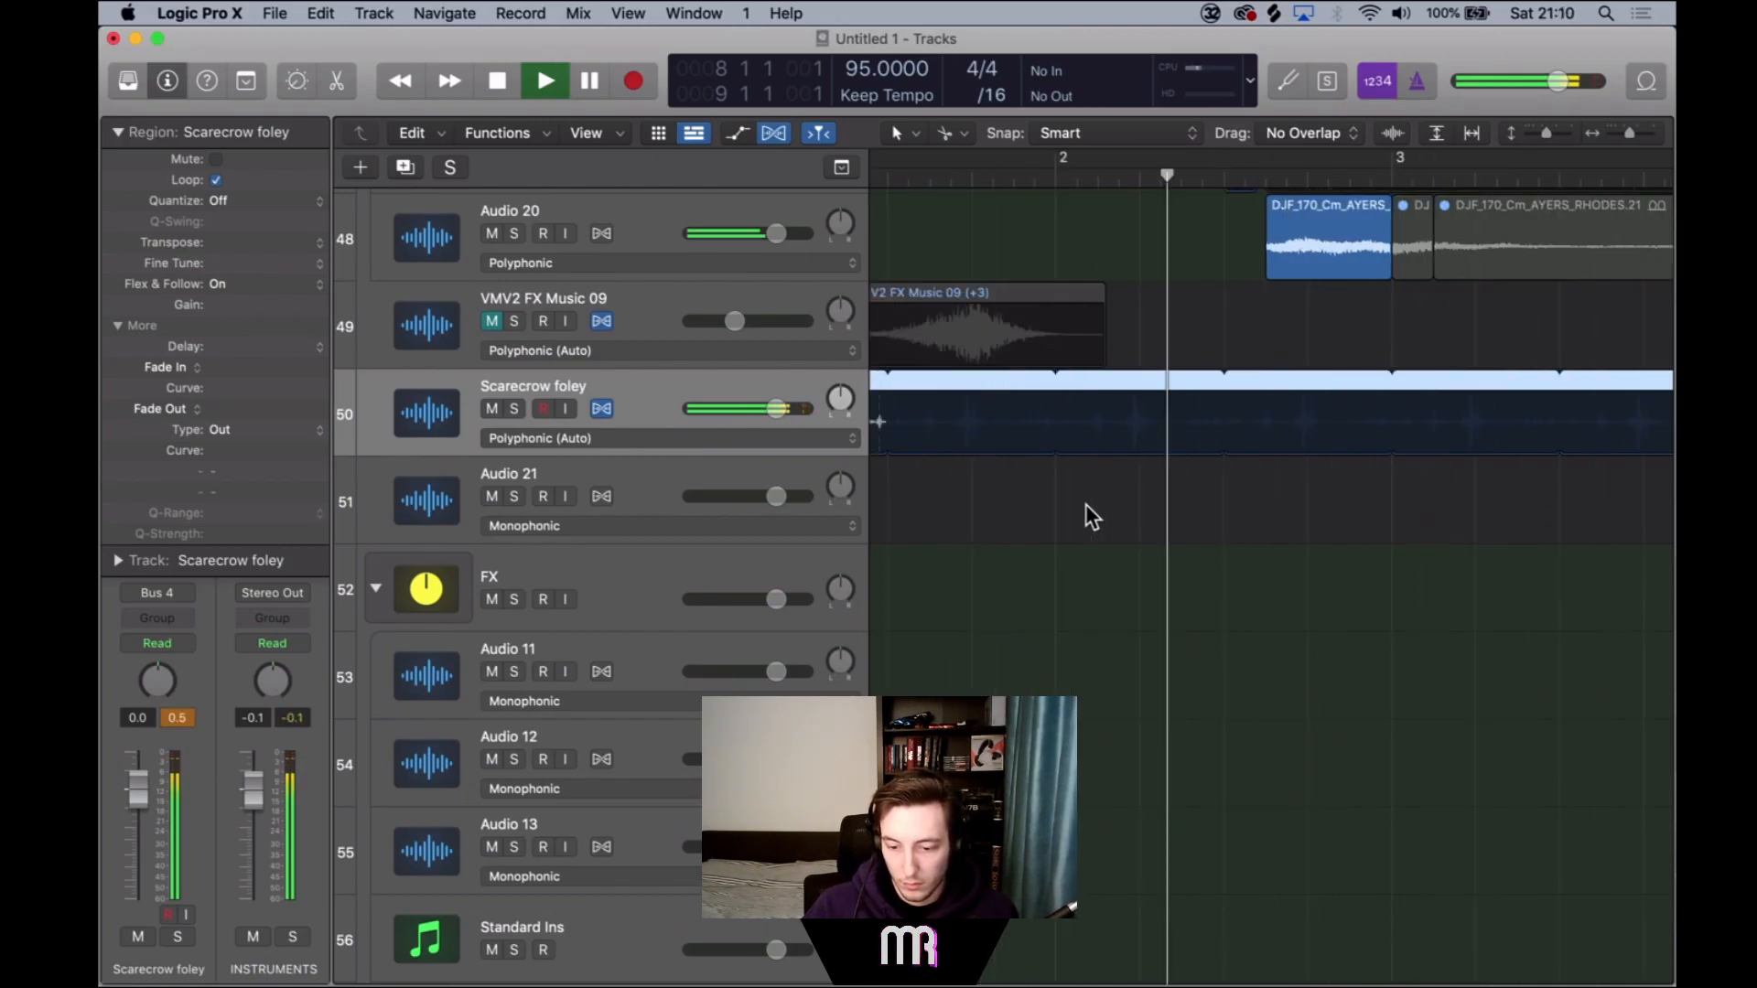
scroll(1086, 517, up, 2)
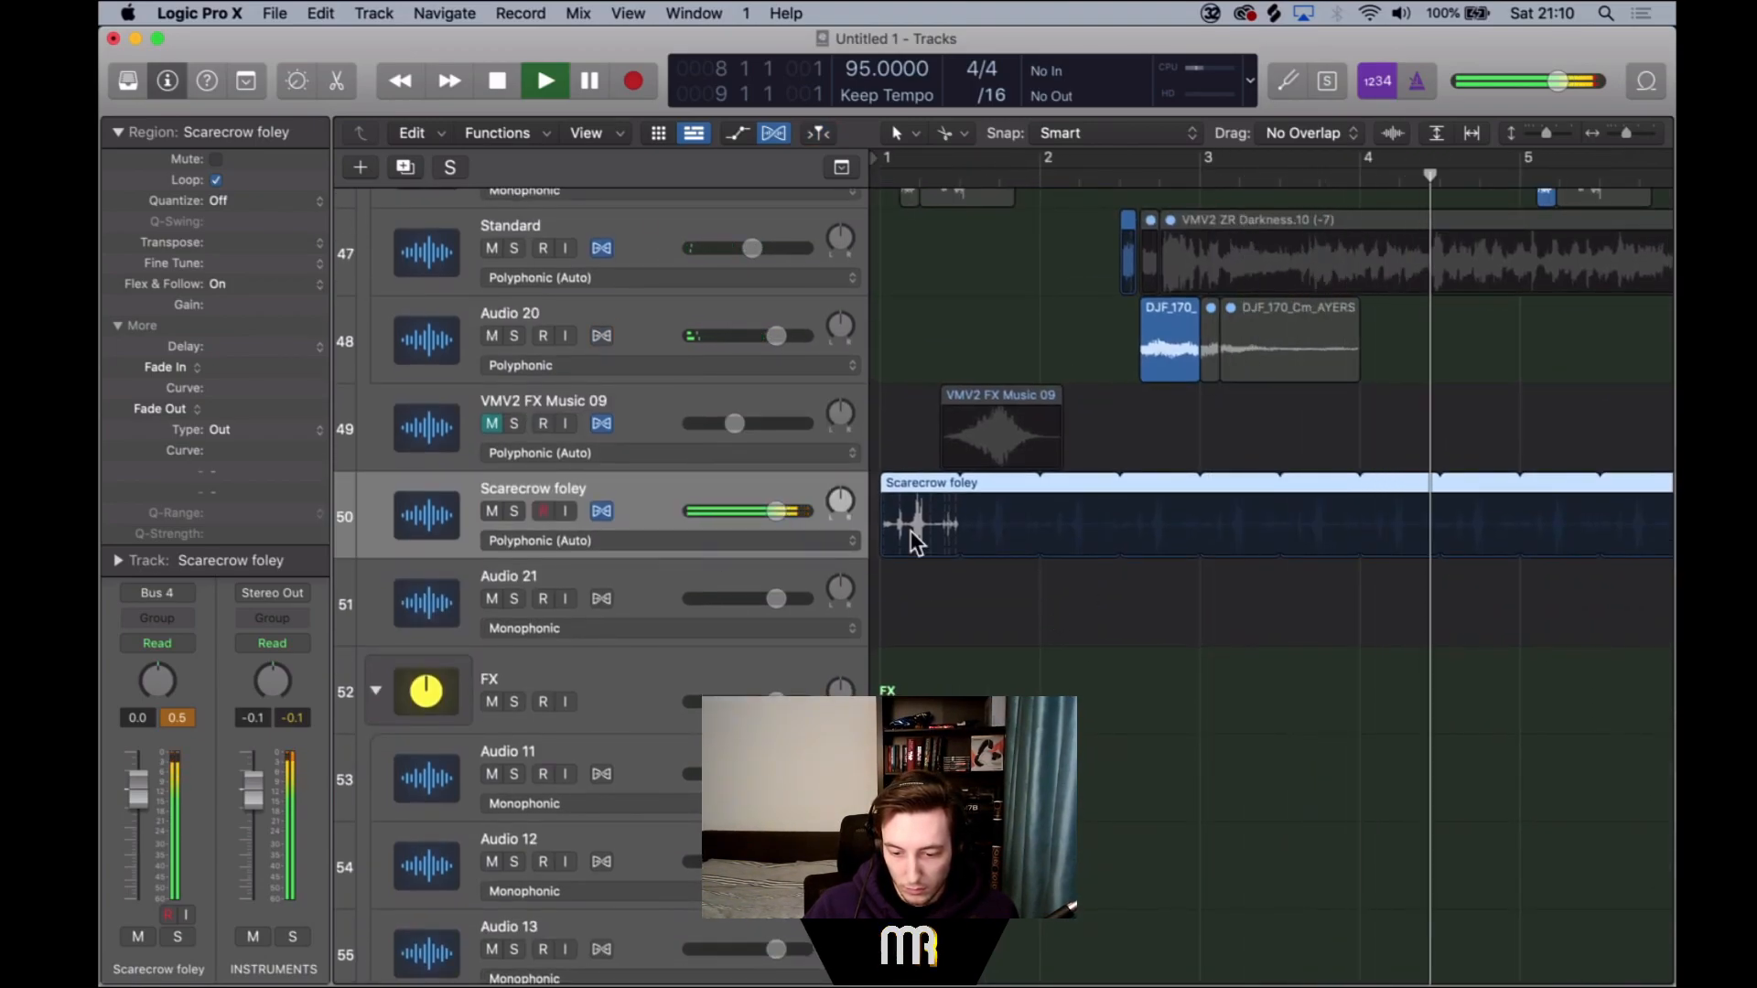
Stop at the start of the project, turn off looping for the Scarecrow foley region and undo the last edit.
key(space)
key(Return)
key(super+Right)
key(super+Right)
key(super+Right)
key(super+Right)
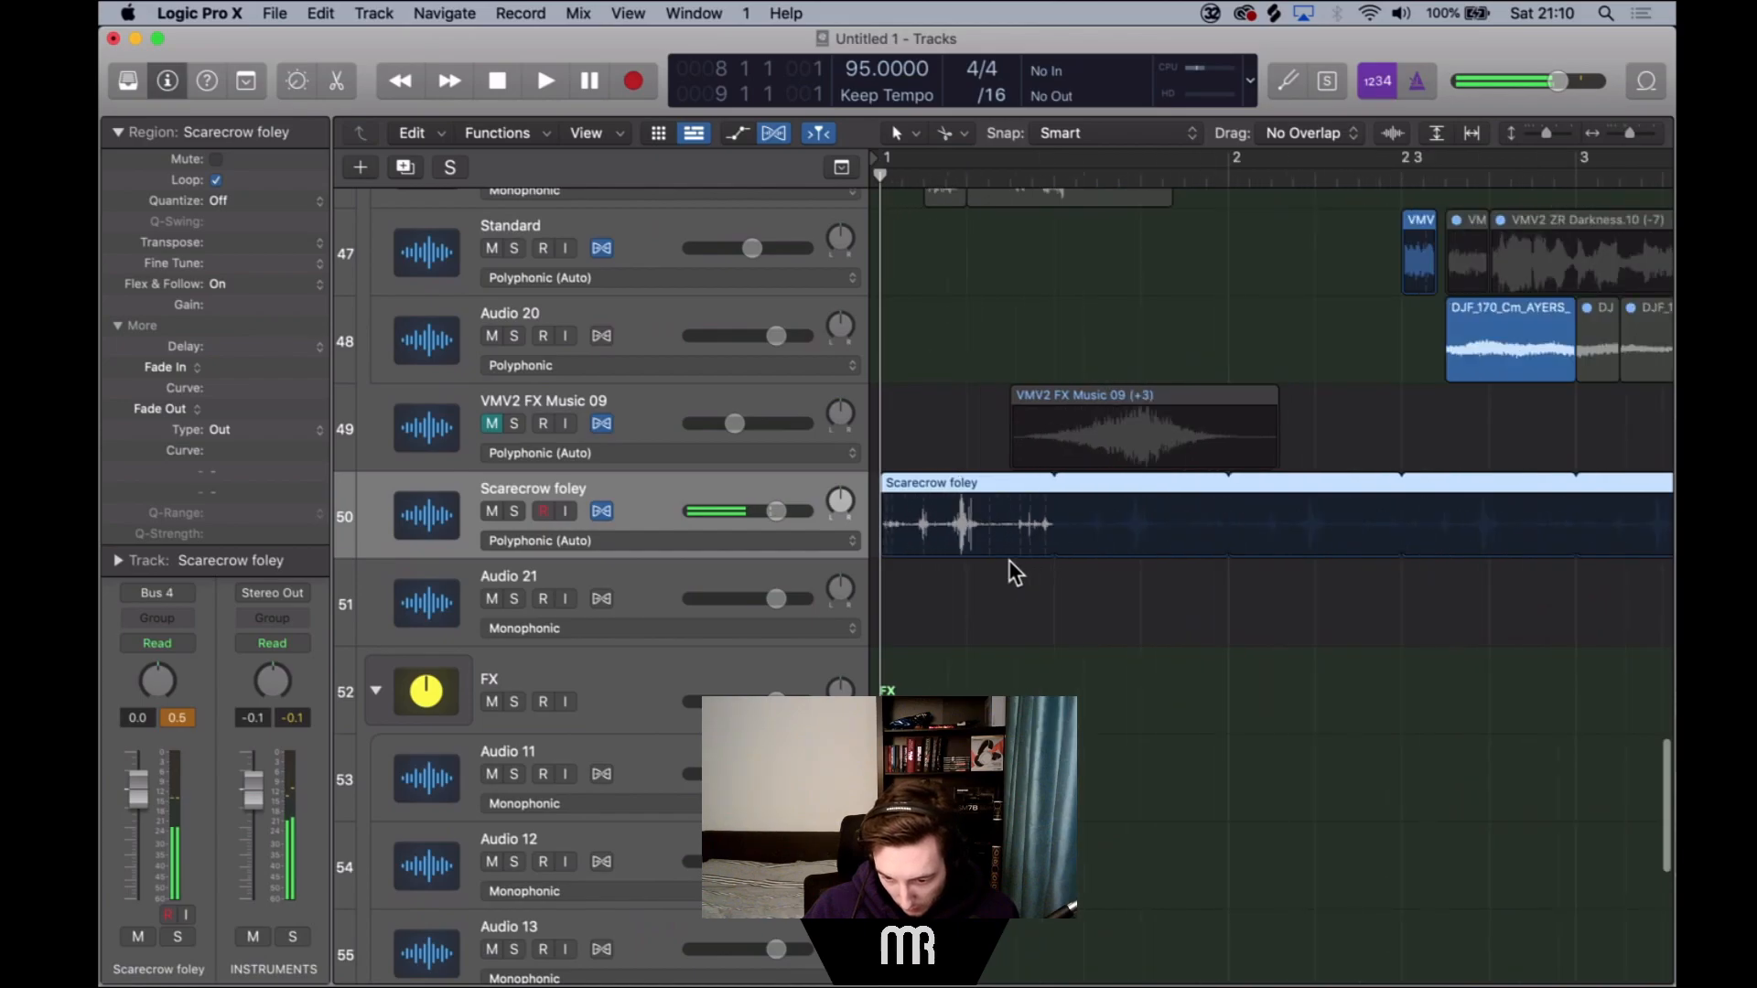
scroll(1008, 560, down, 1)
key(l)
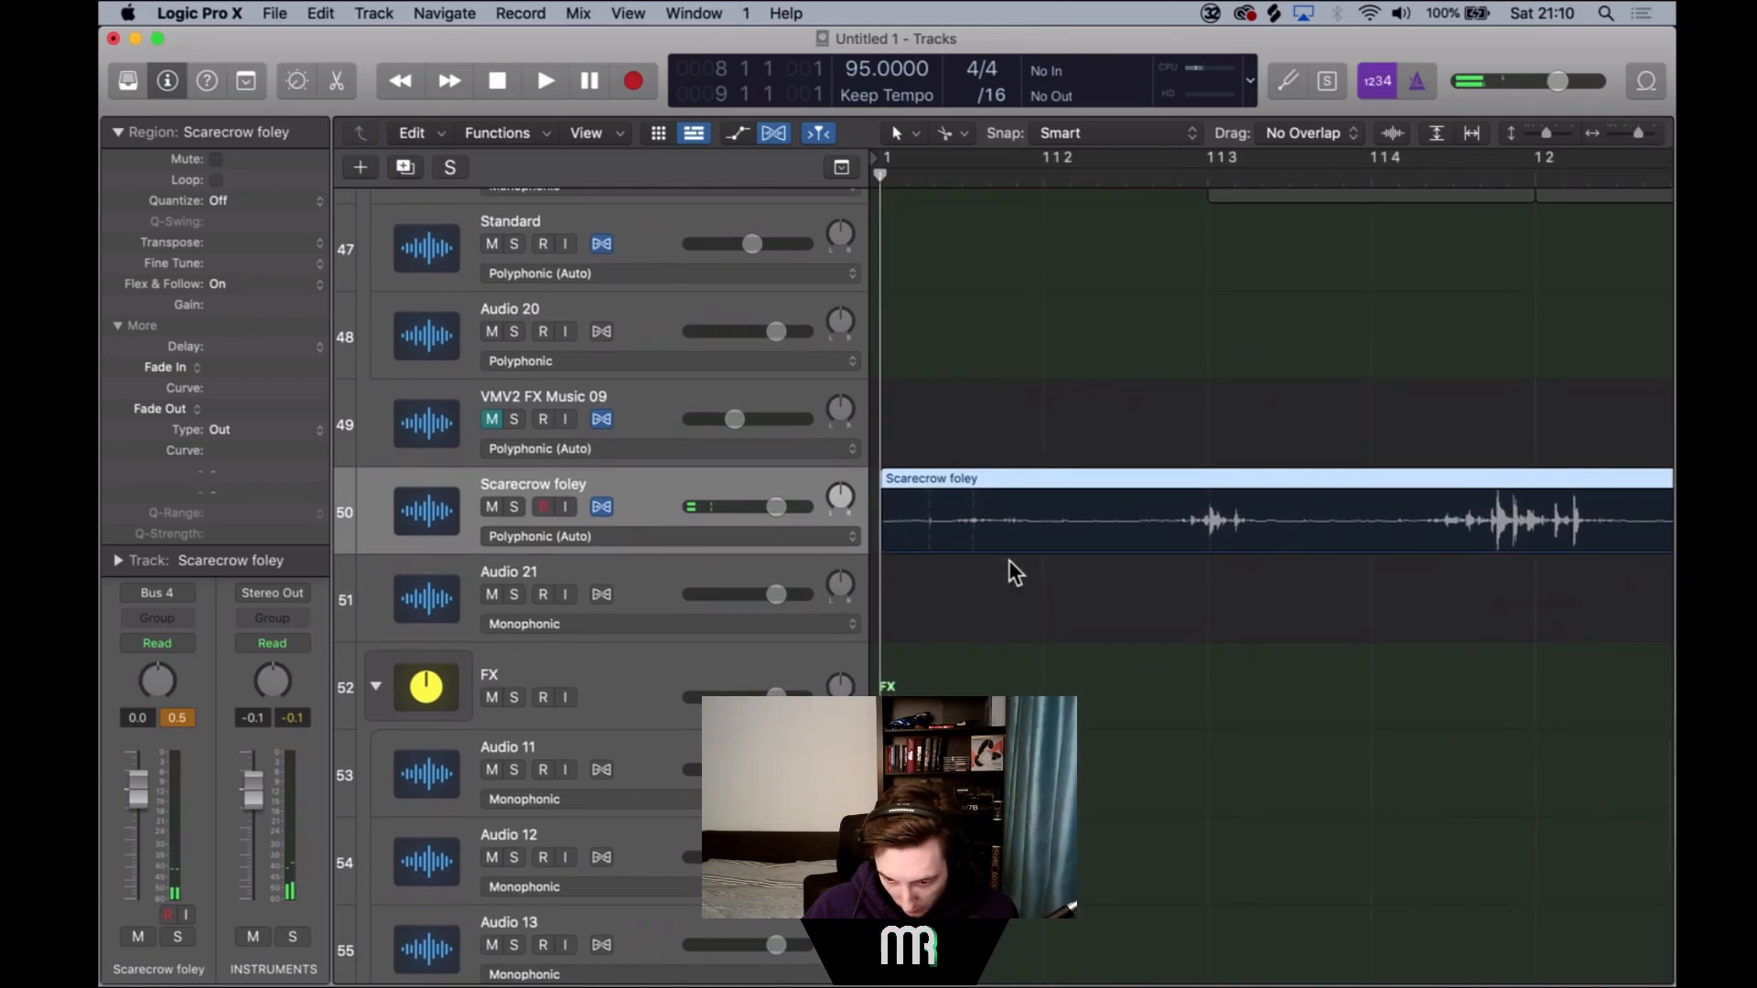
key(super+z)
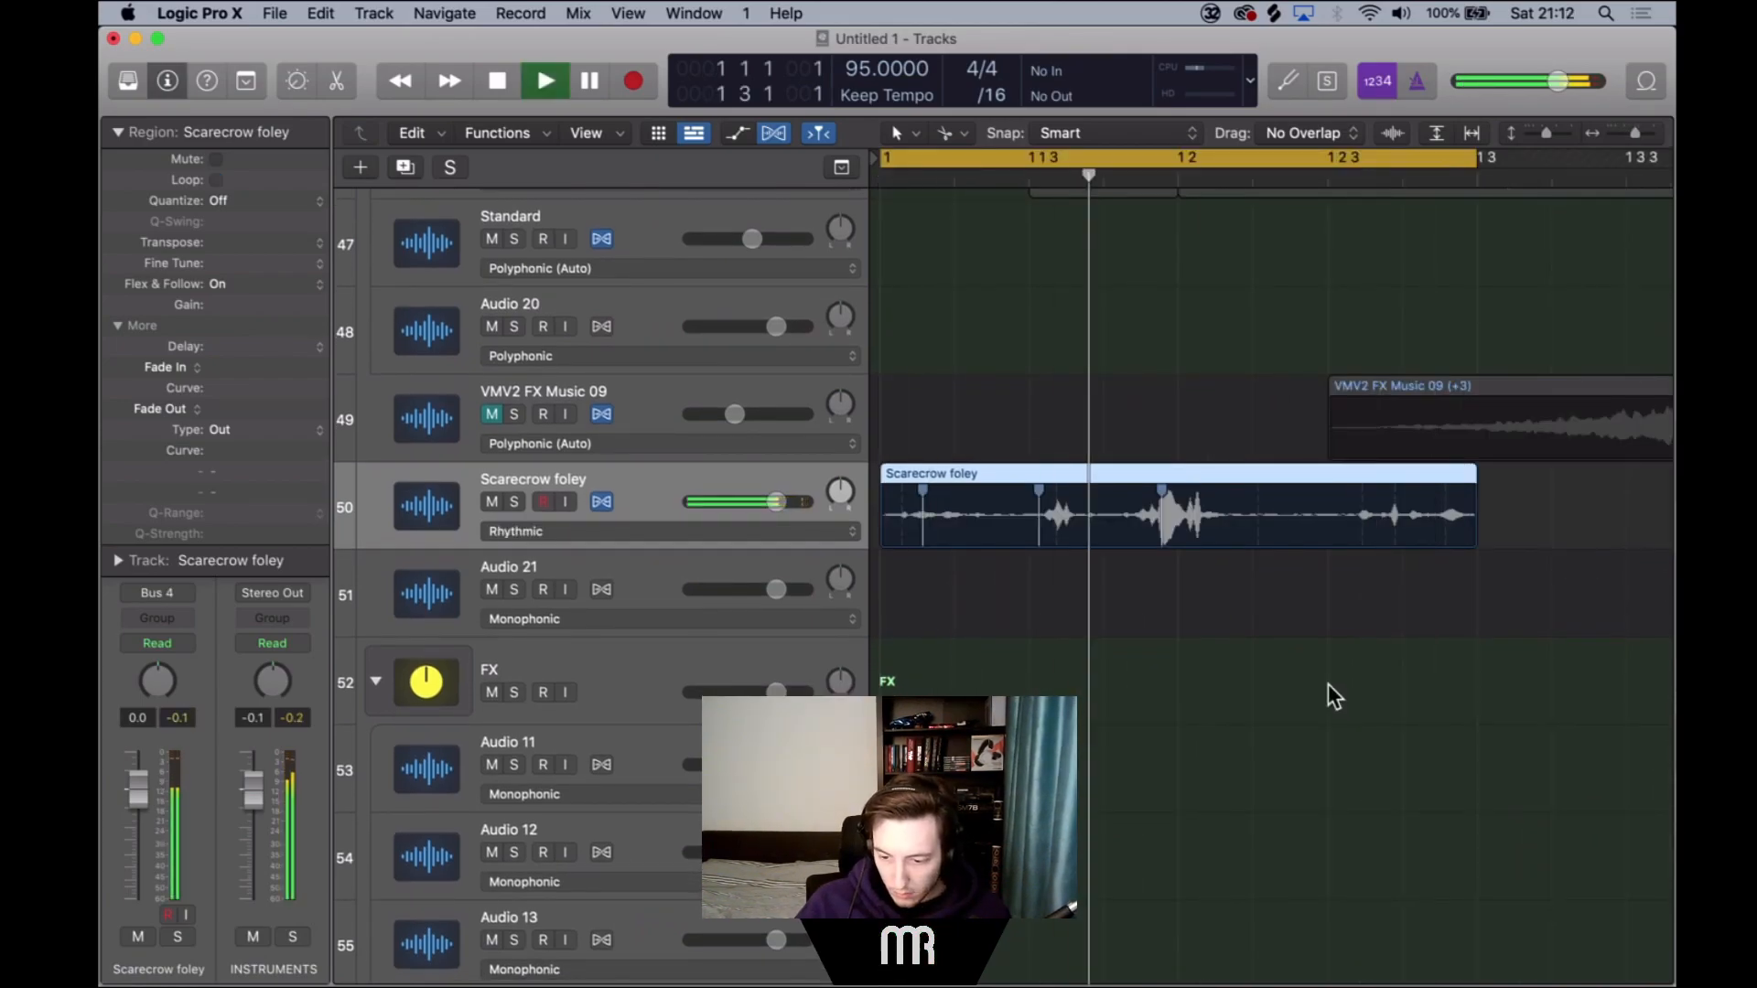
Stop playback, flex the loudest foley hit before beat 1 2 slightly earlier and play the region again.
key(space)
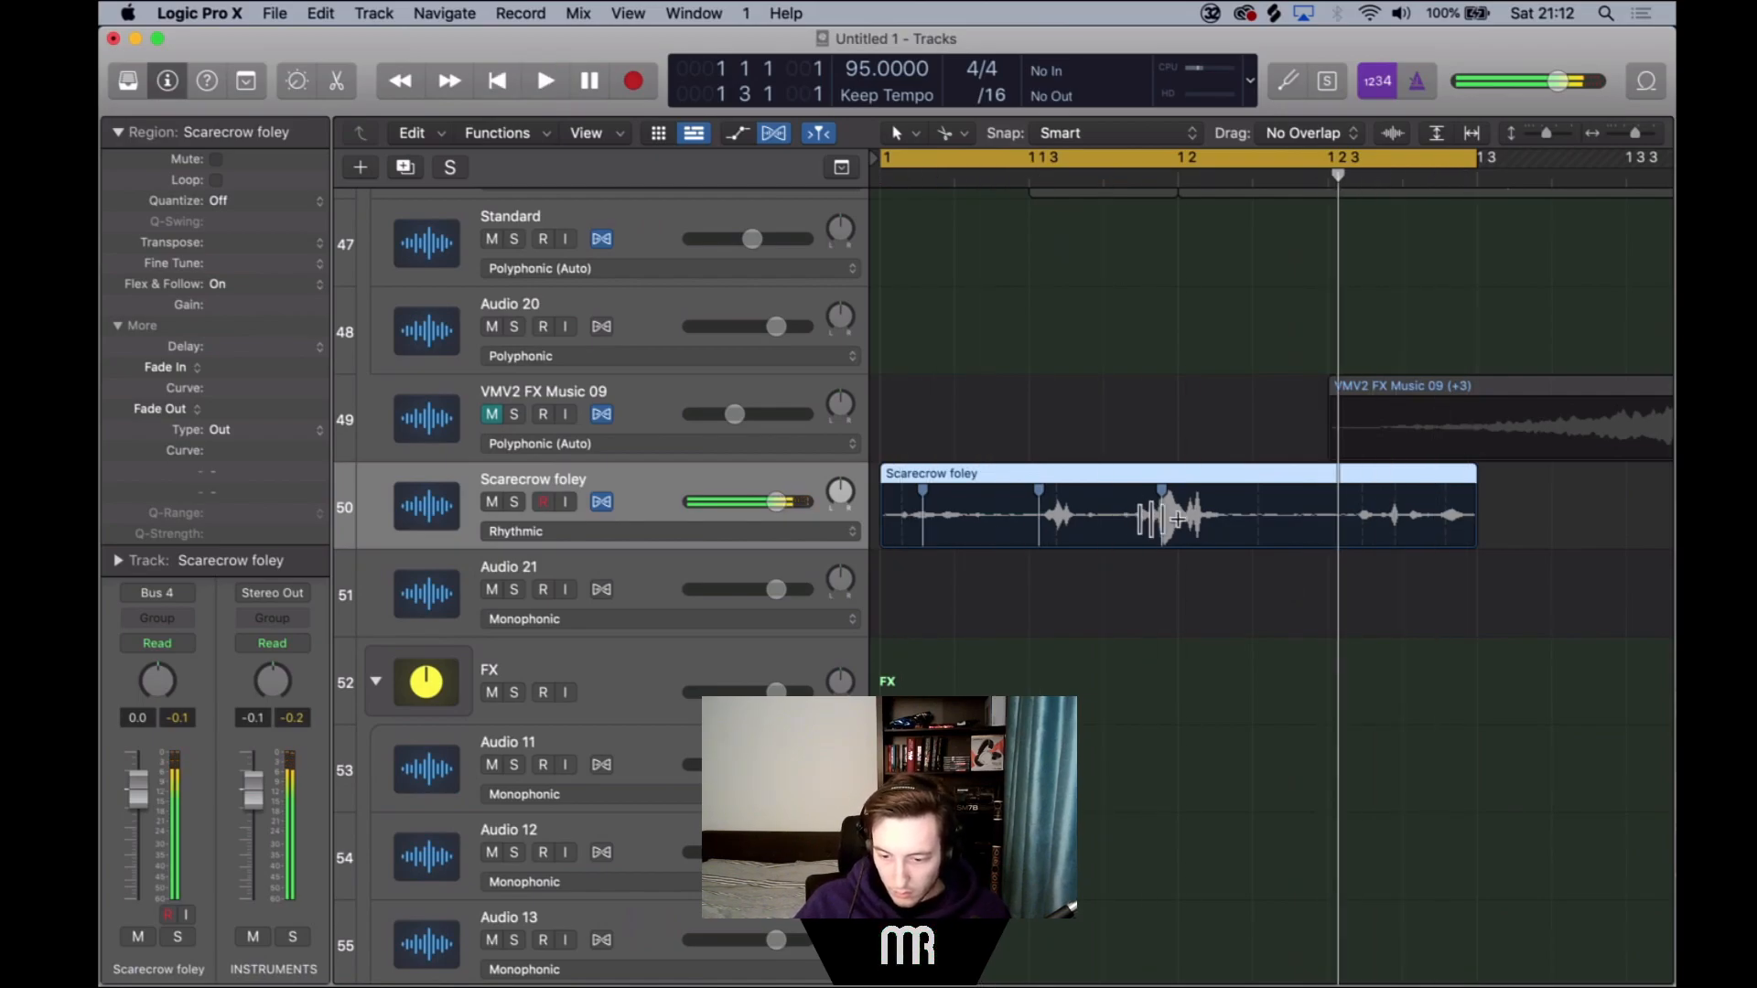
drag(1162, 527, 1144, 530)
key(space)
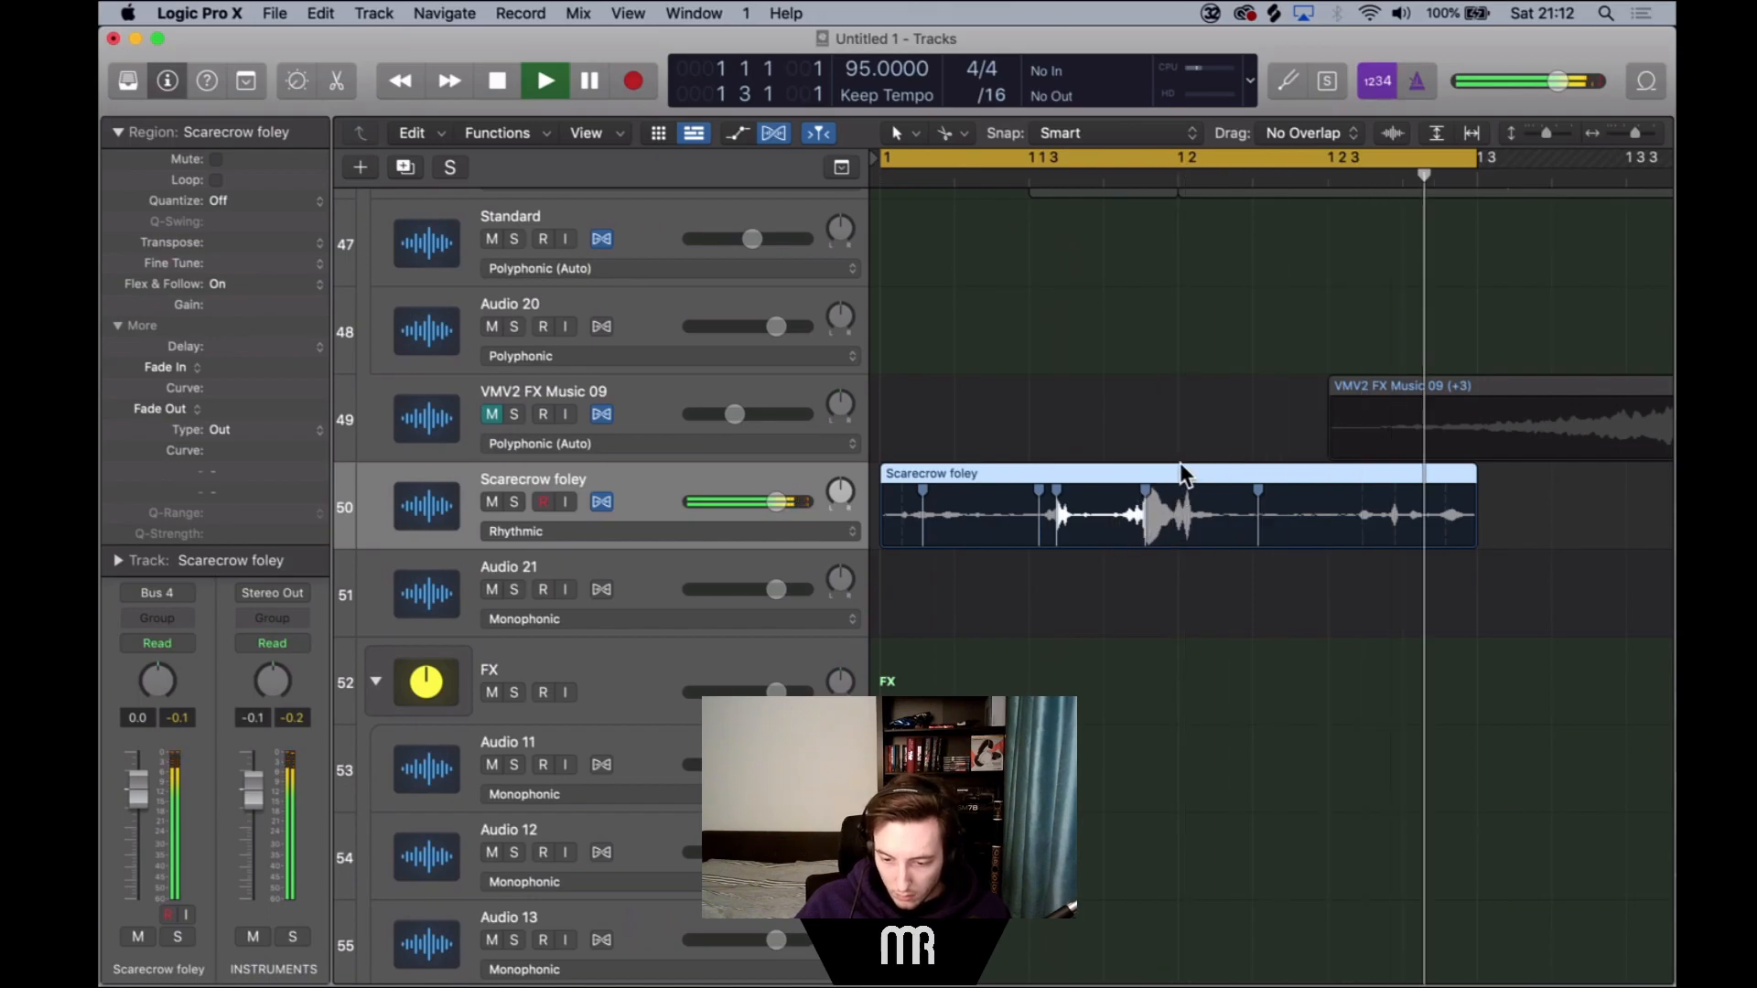
Loop the flexed Scarecrow foley region across the arrangement during playback.
key(l)
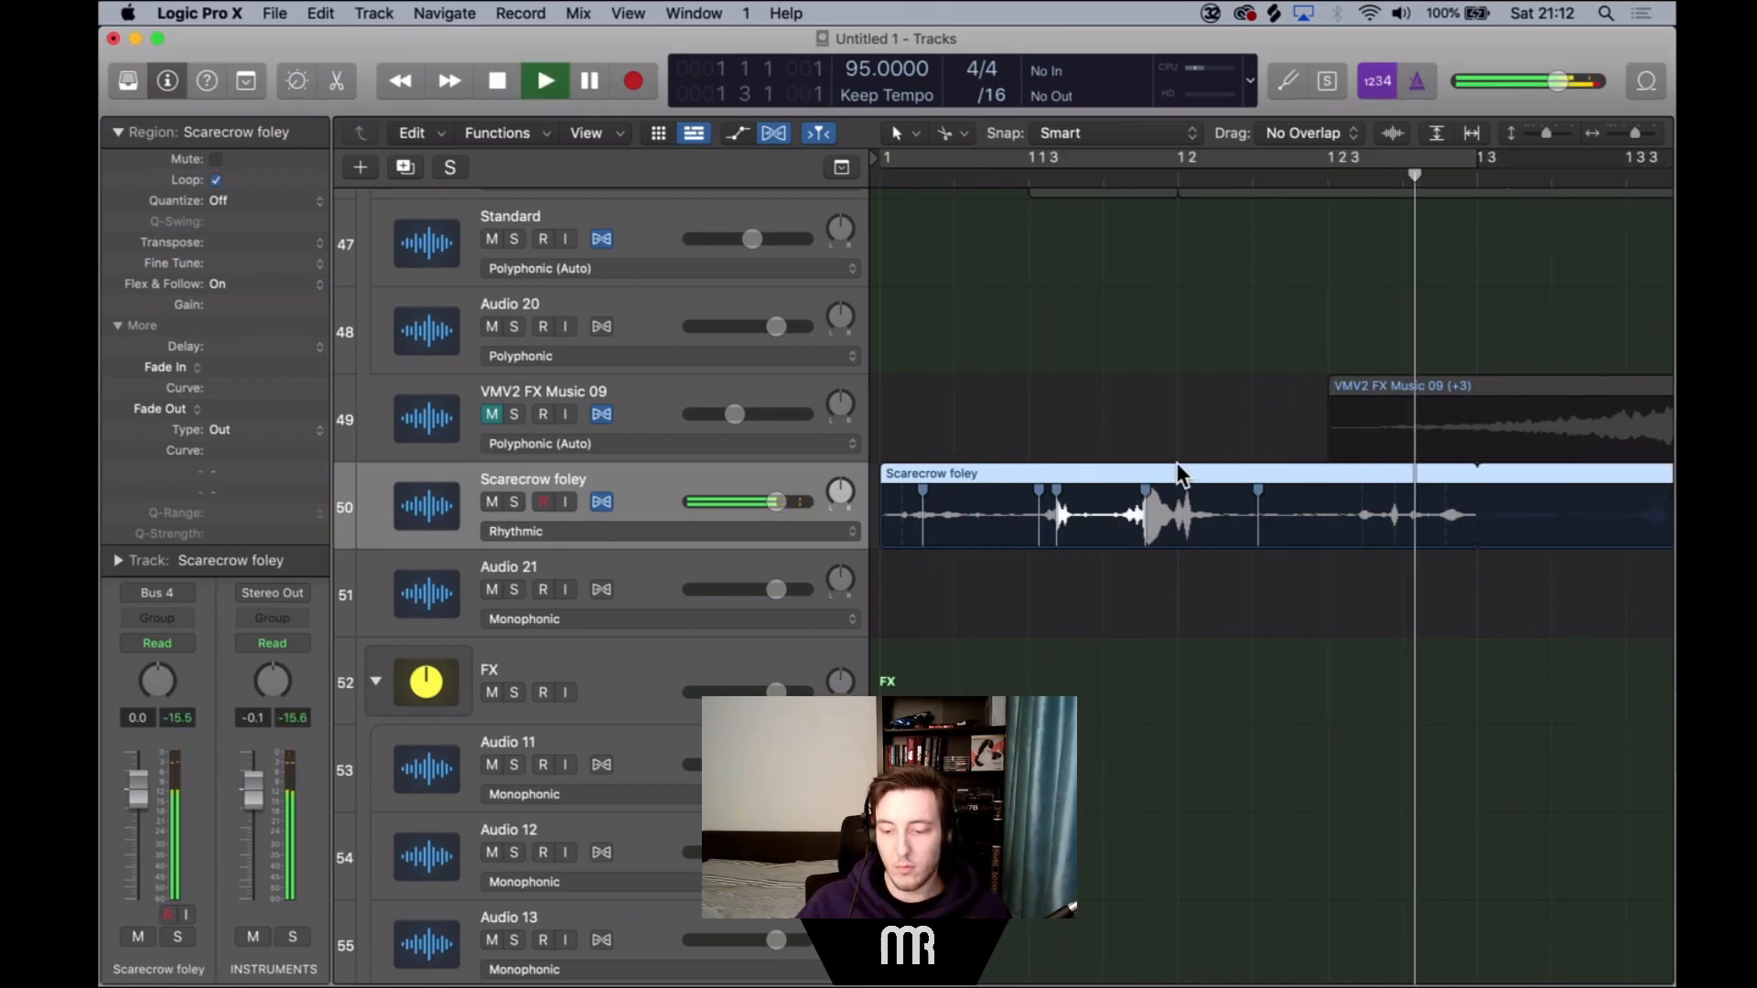
key(super+Left)
key(super+Left)
key(super+Left)
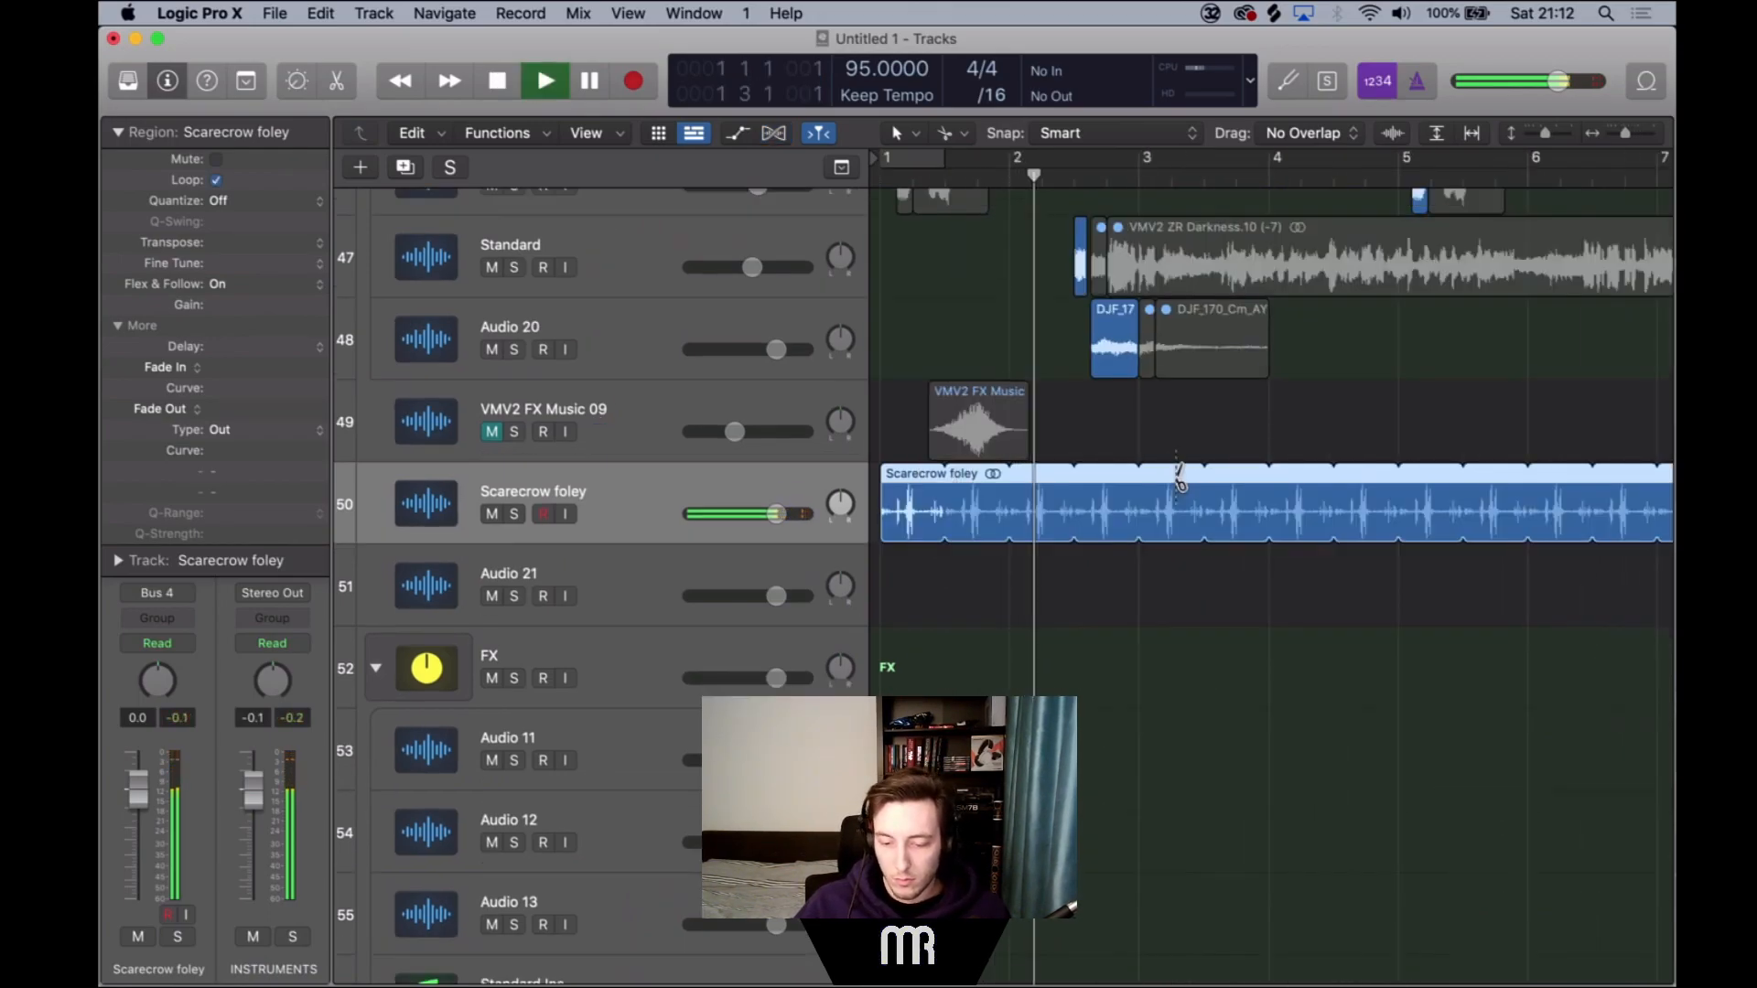
key(super+Up)
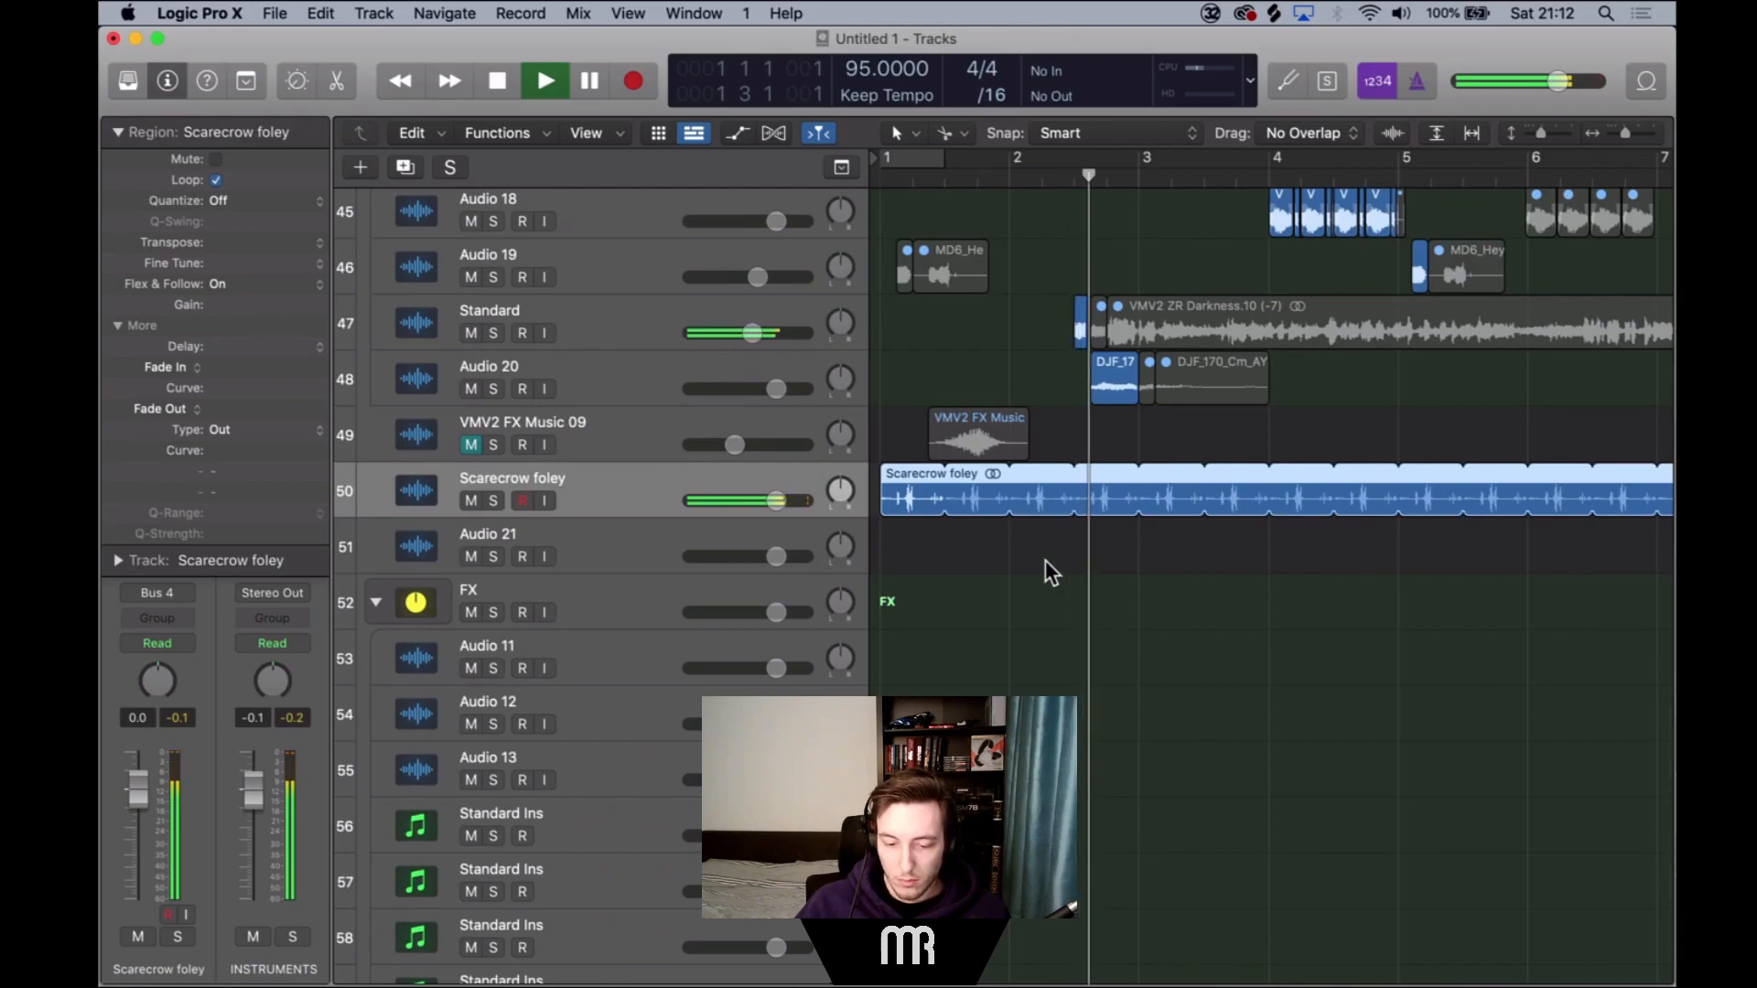
Apply the Standard channel strip setting to the Scarecrow foley track.
click(118, 133)
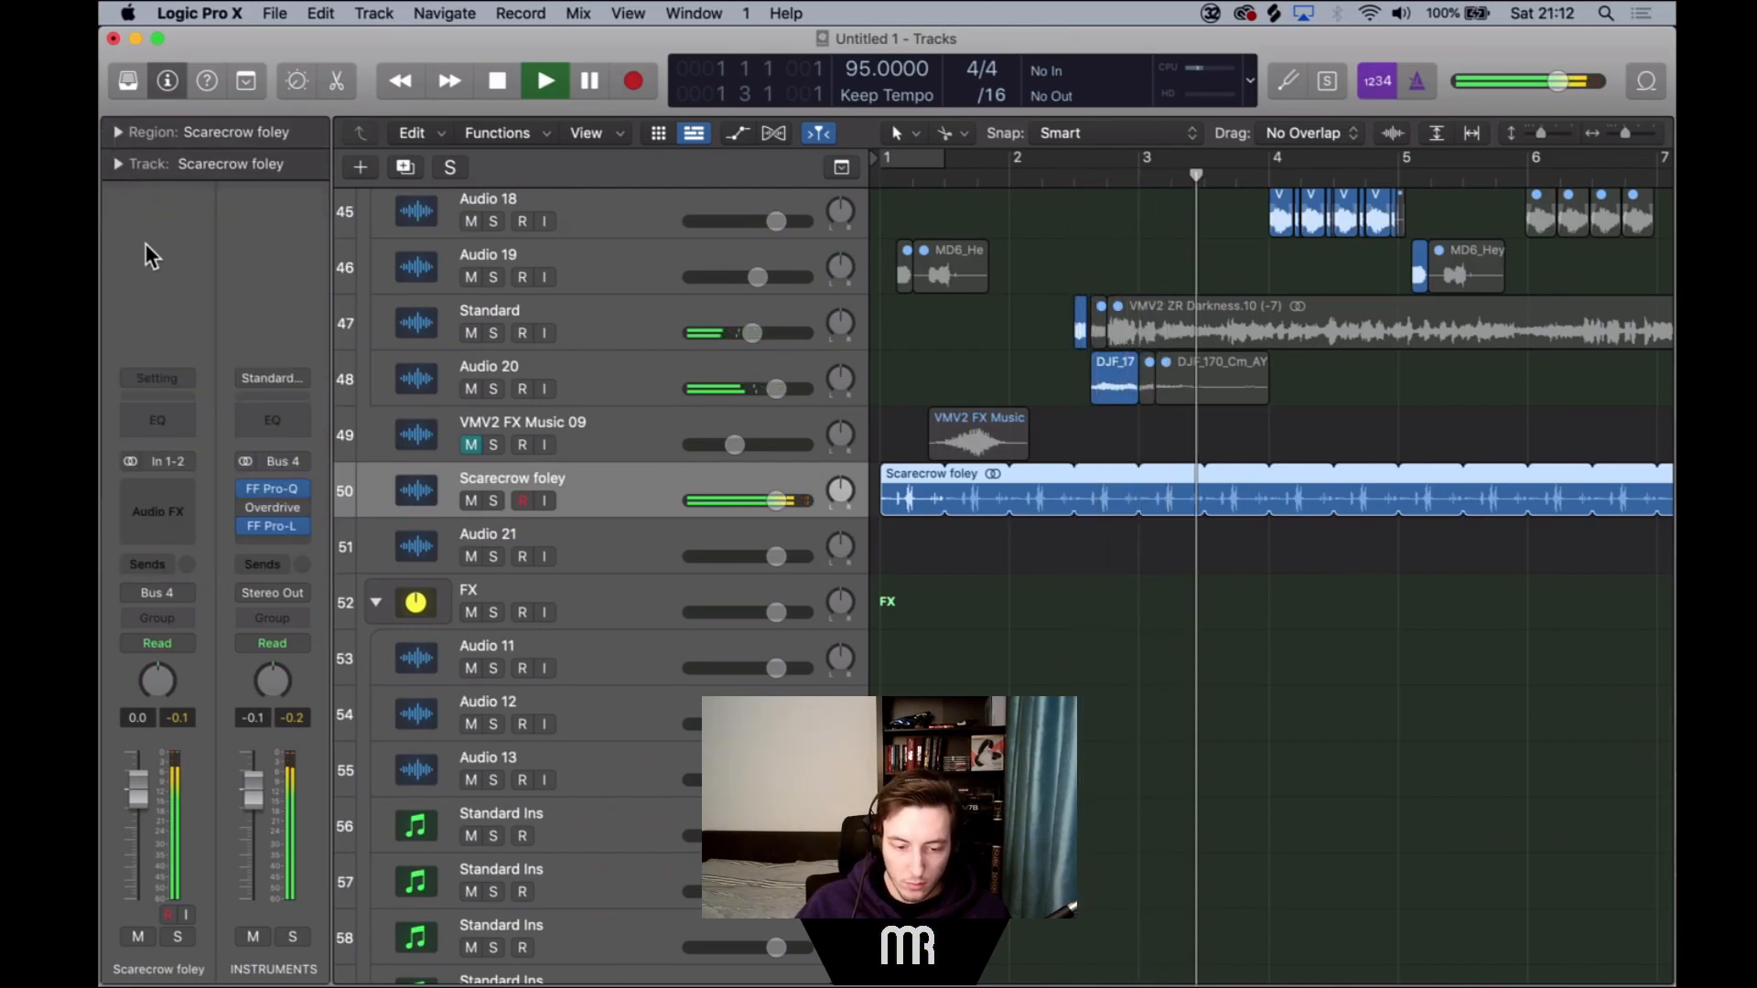
click(157, 378)
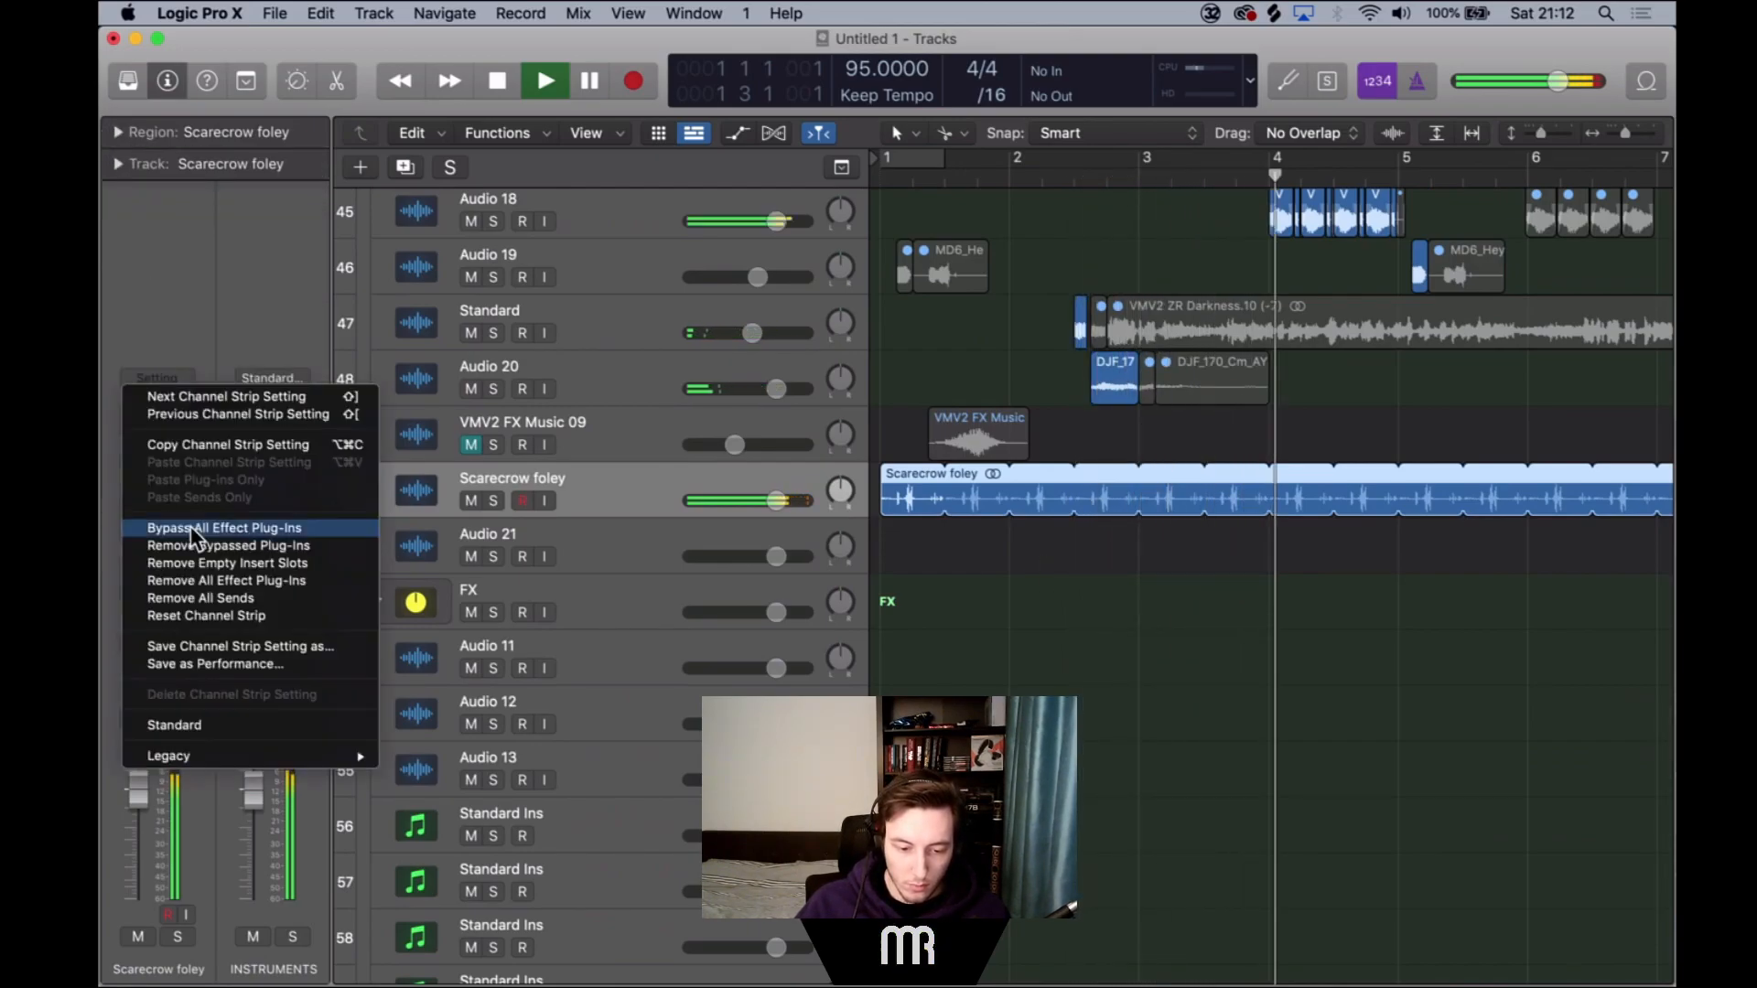
click(187, 723)
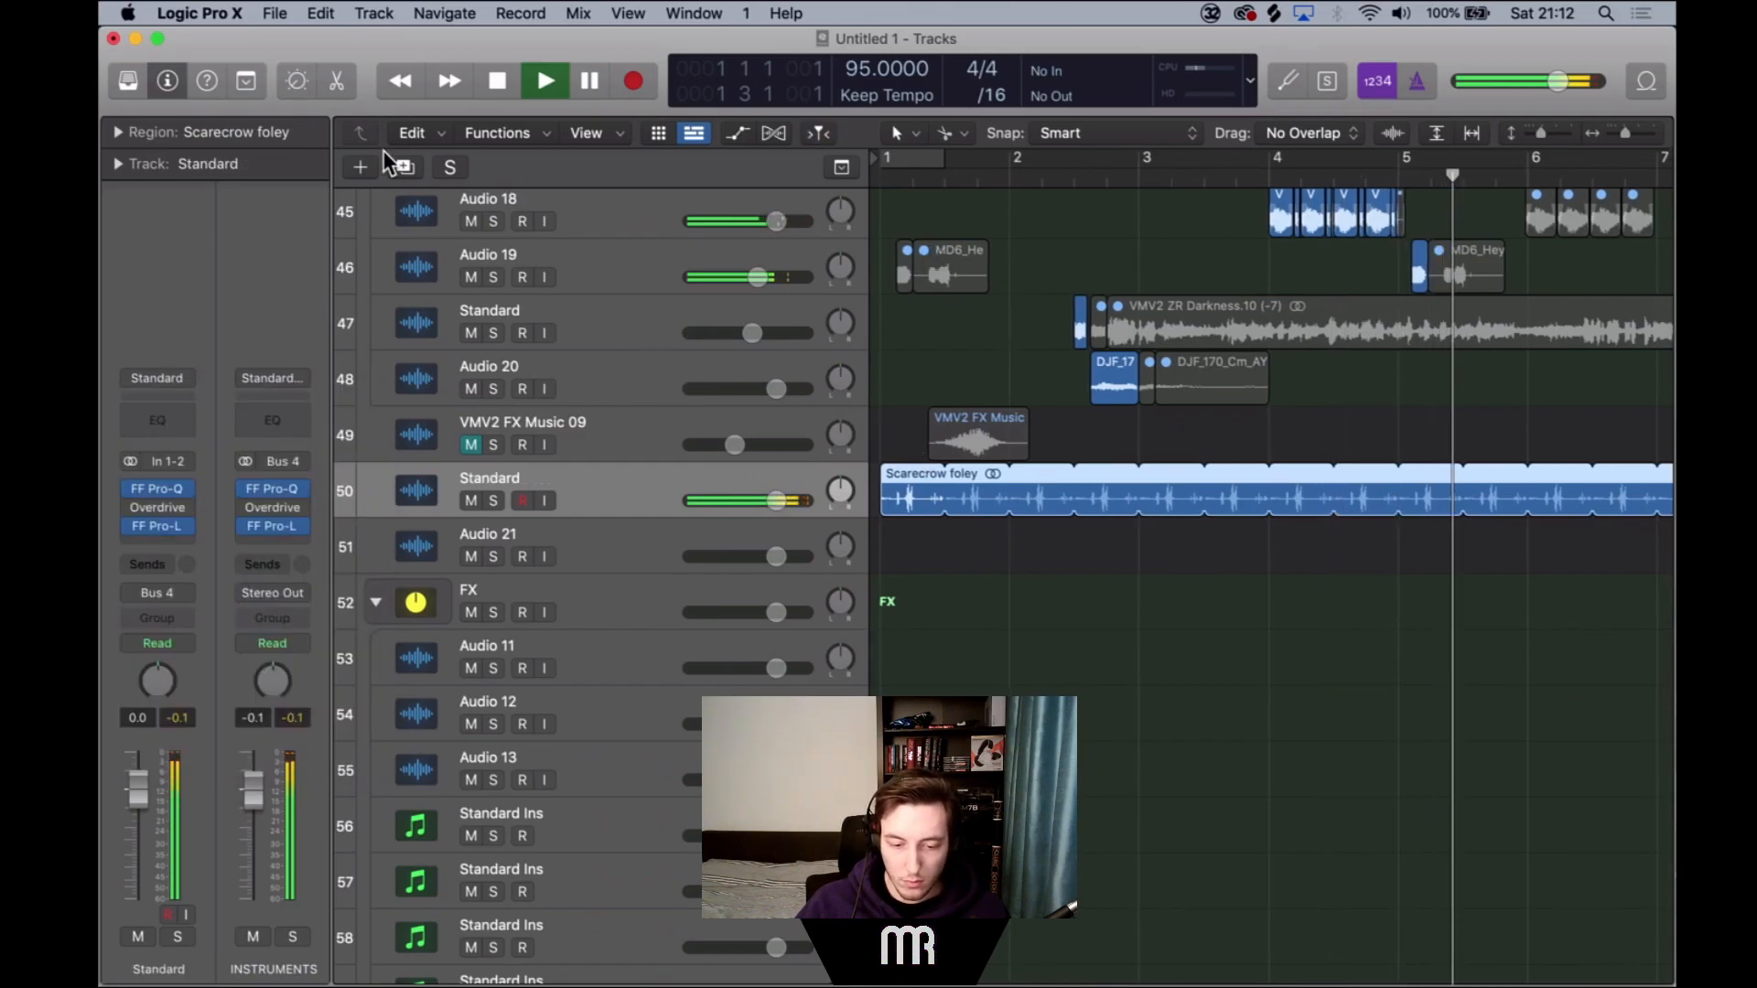
Transpose the Scarecrow foley region by -4 semitones and restart playback.
click(113, 132)
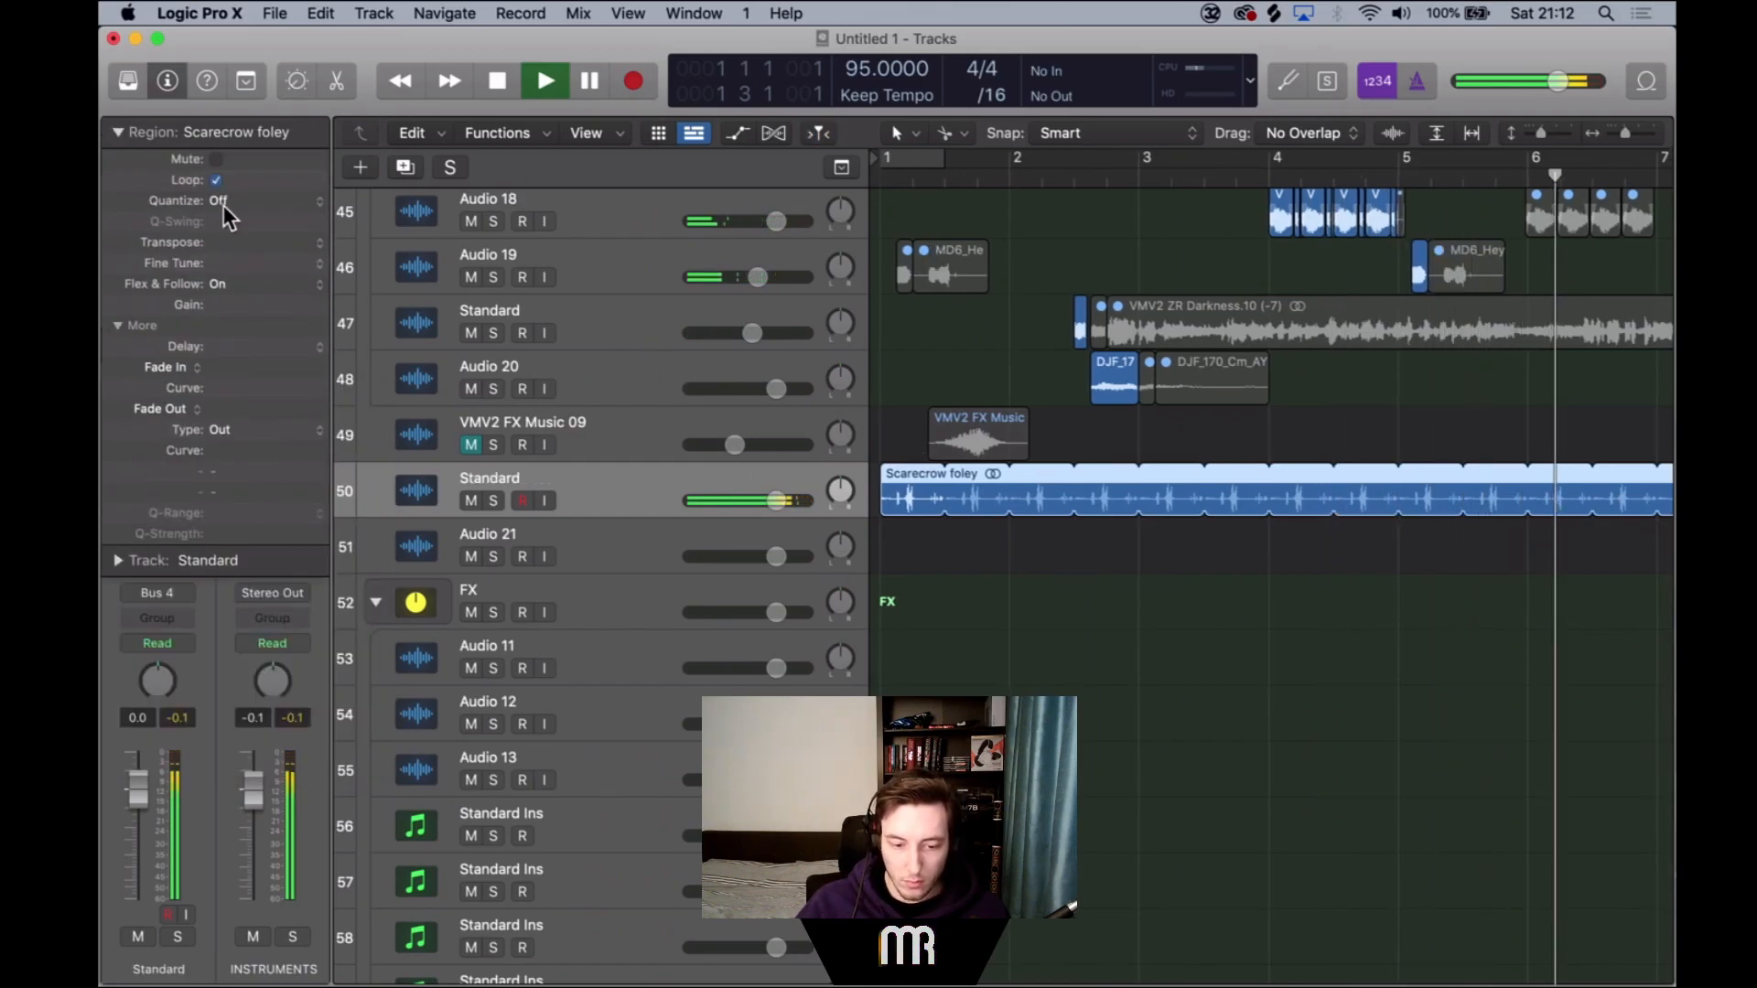
drag(237, 242, 268, 283)
key(space)
key(space)
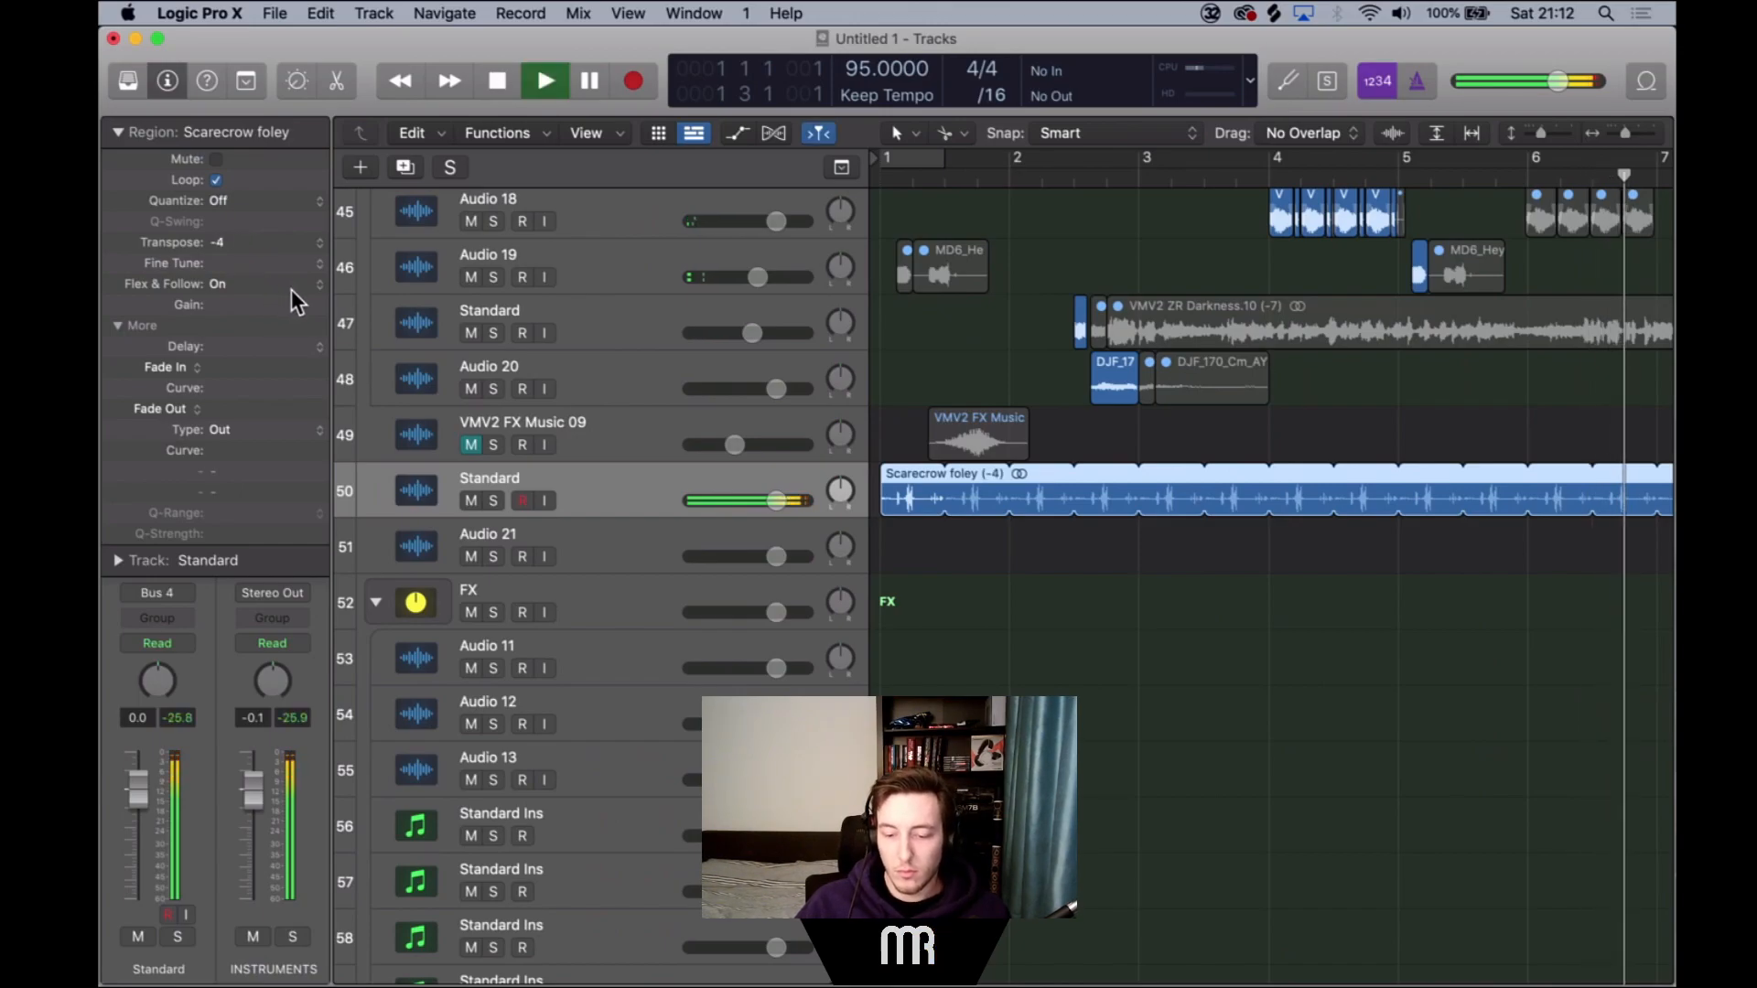
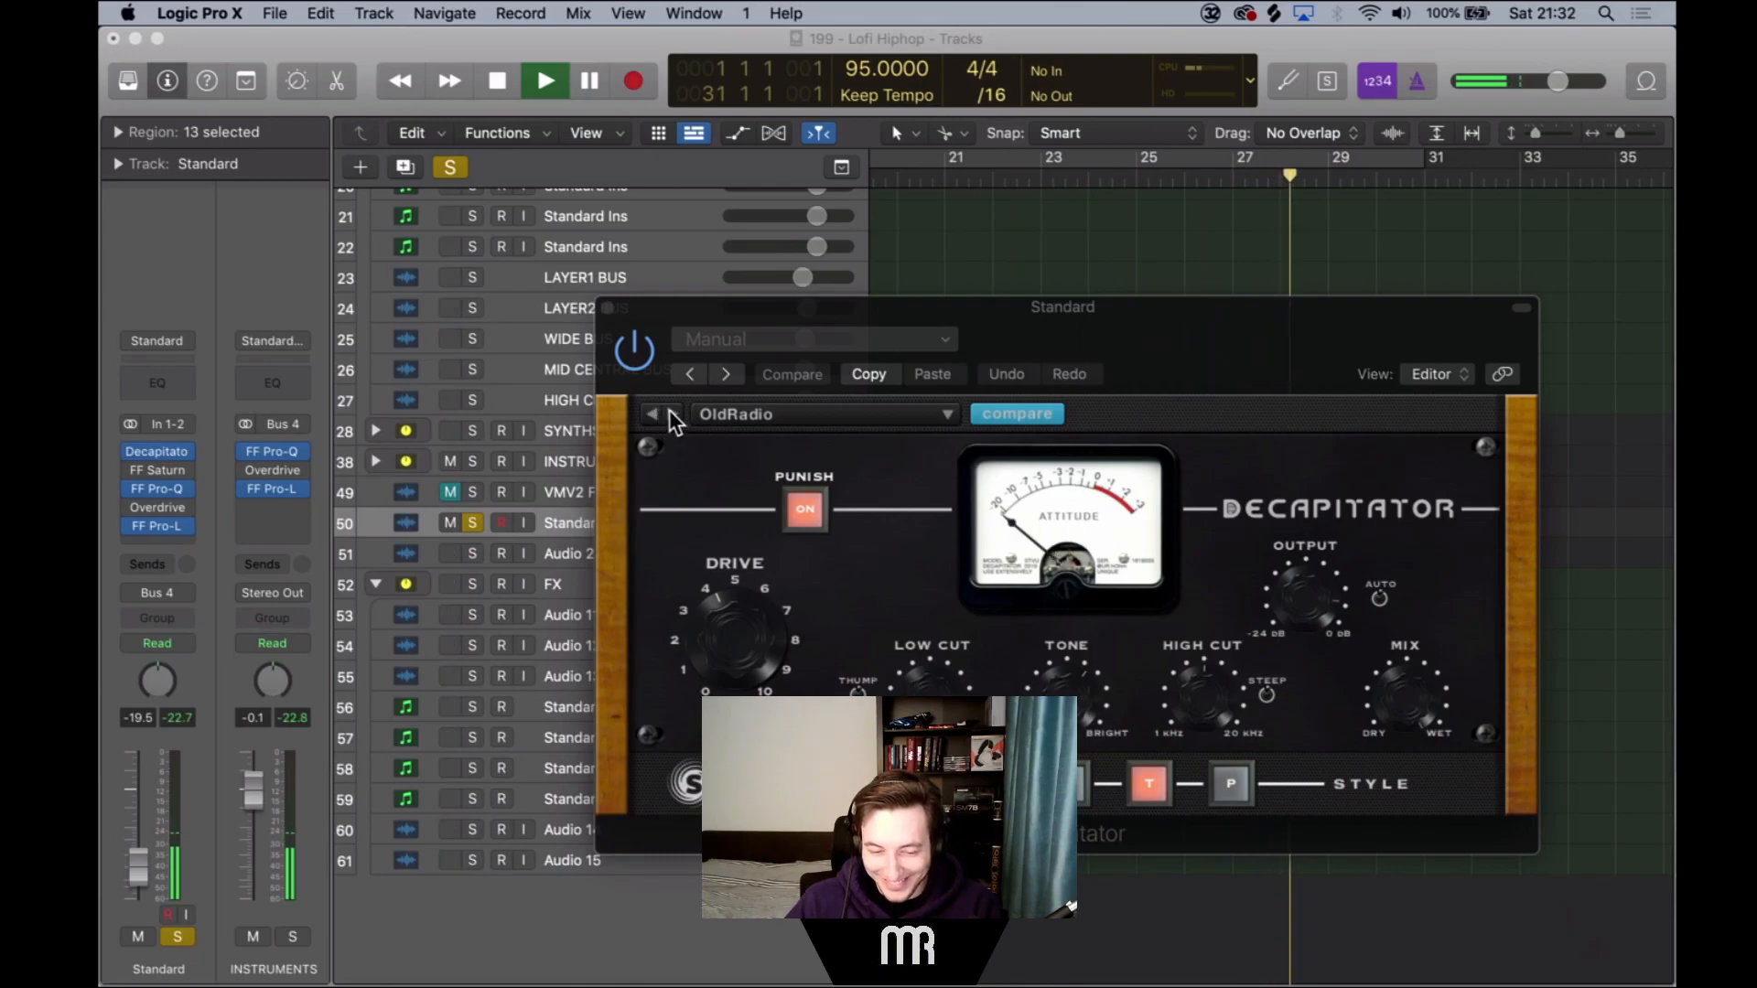
Close the Decapitator plug-in and unsolo the foley track to hear it within the arrangement from bar 1.
click(609, 309)
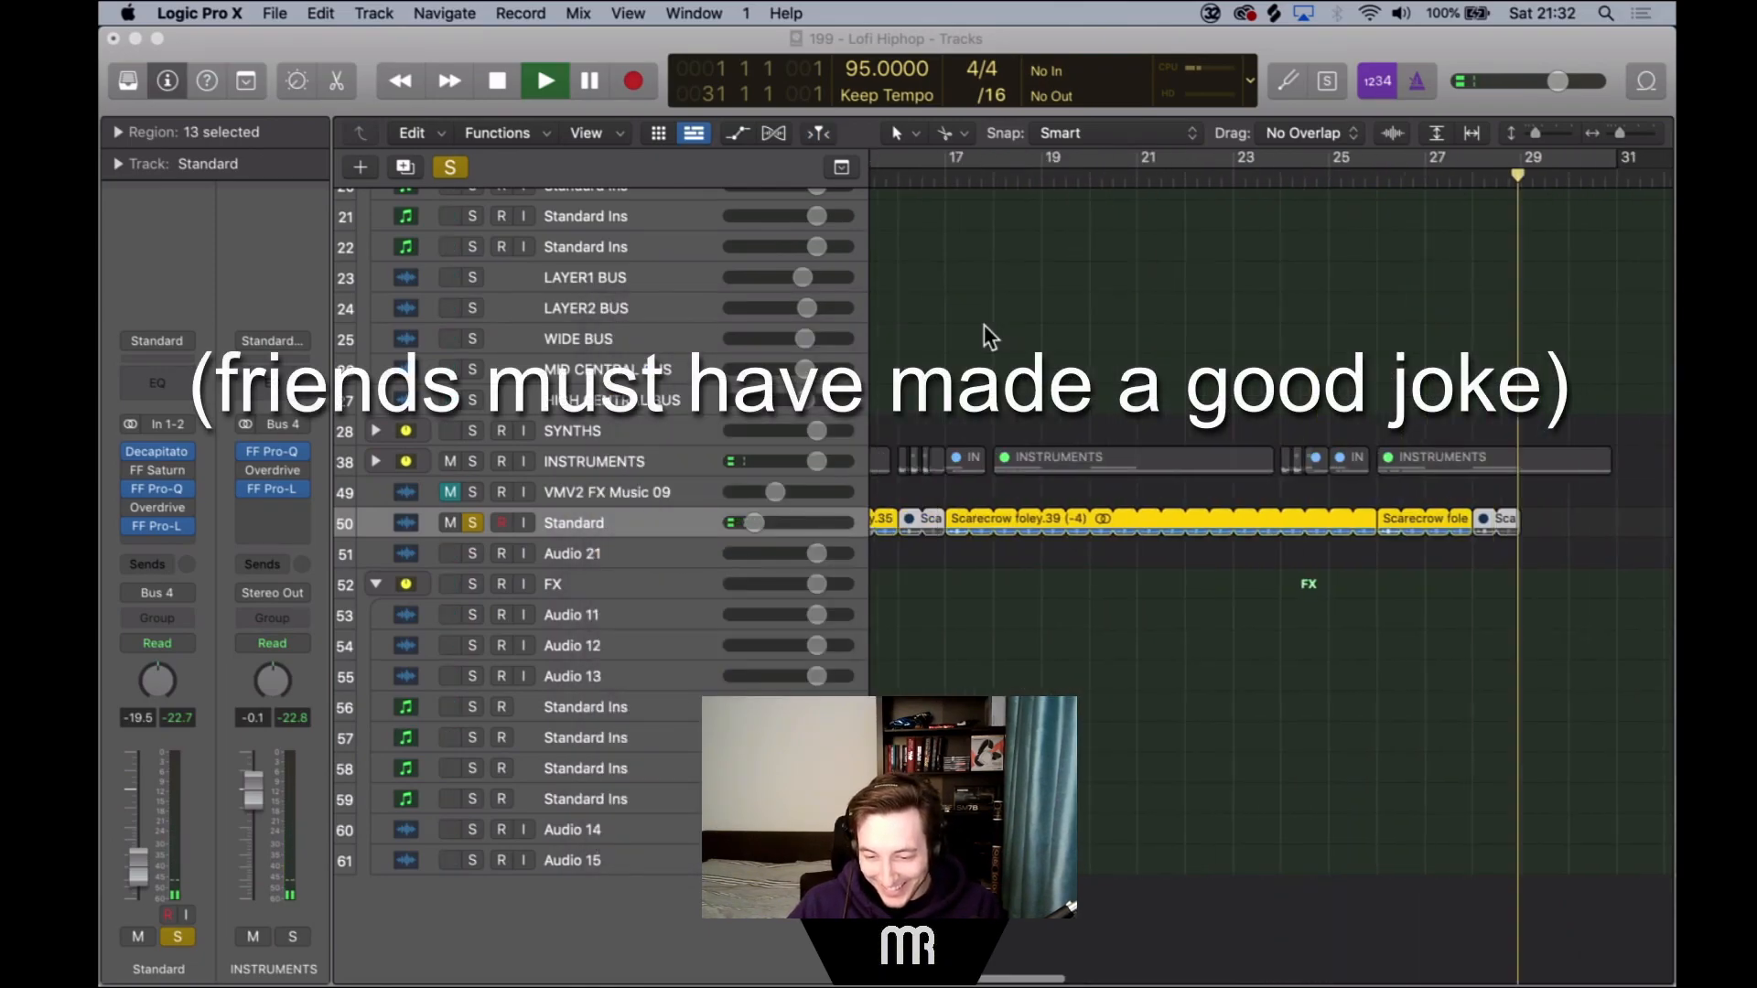
click(995, 170)
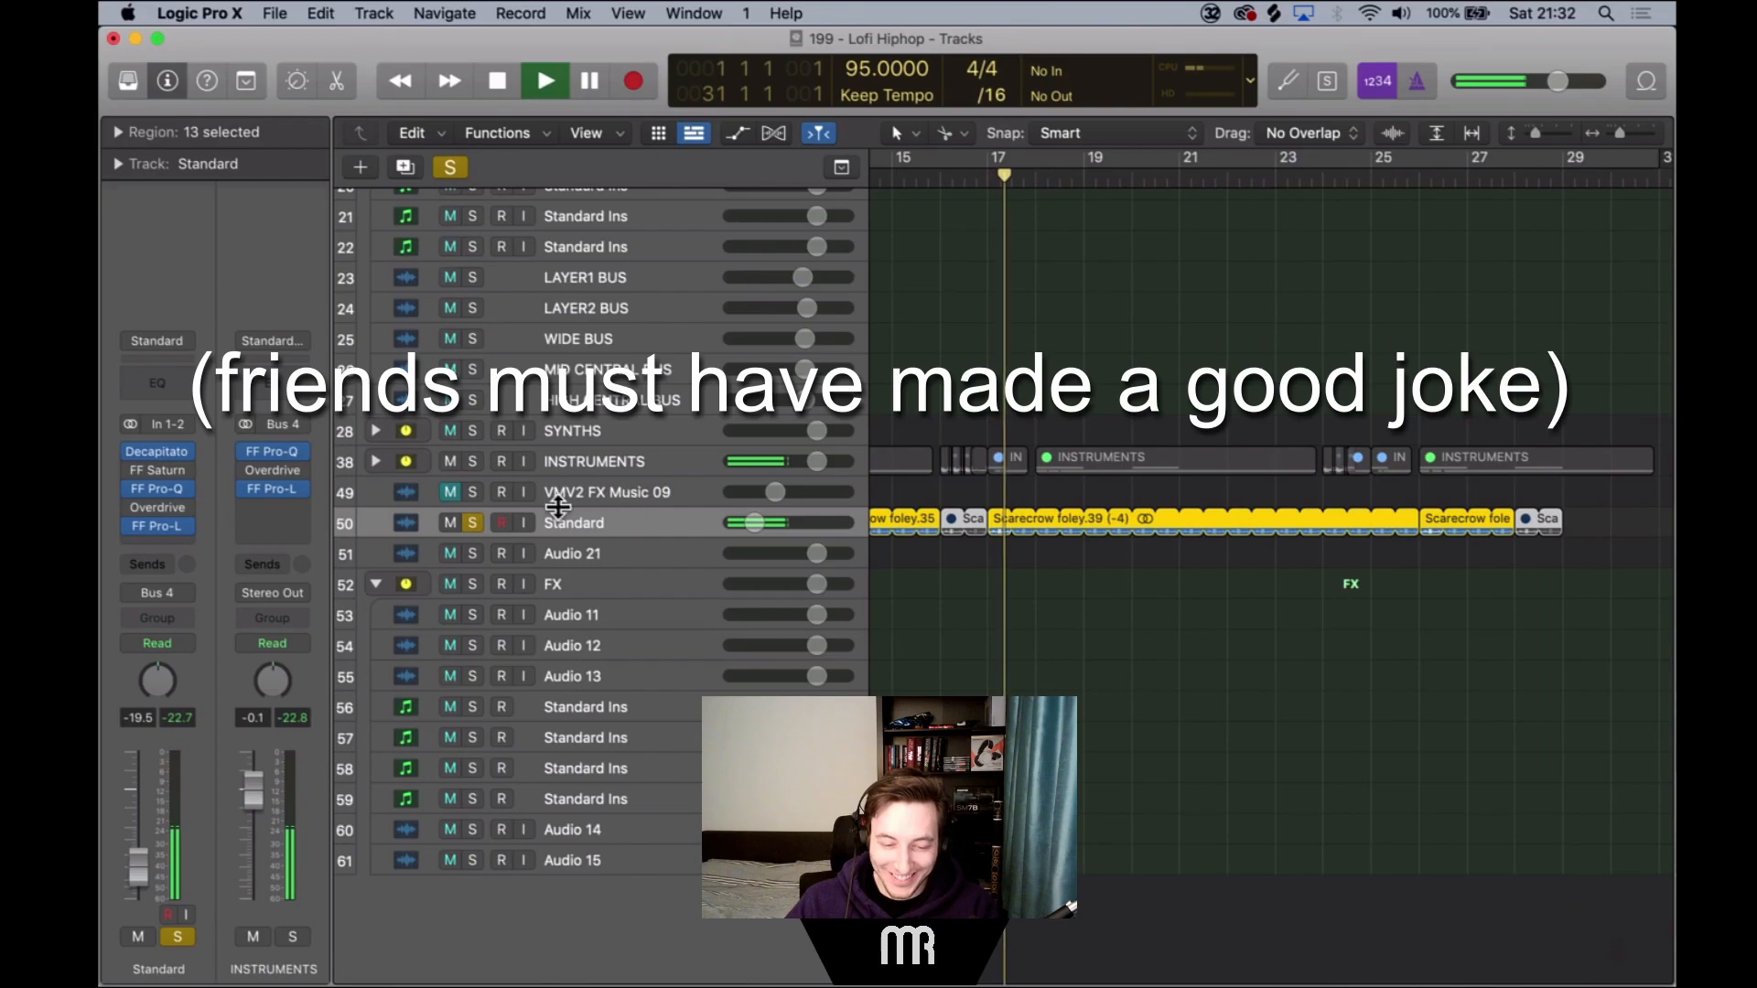
click(476, 523)
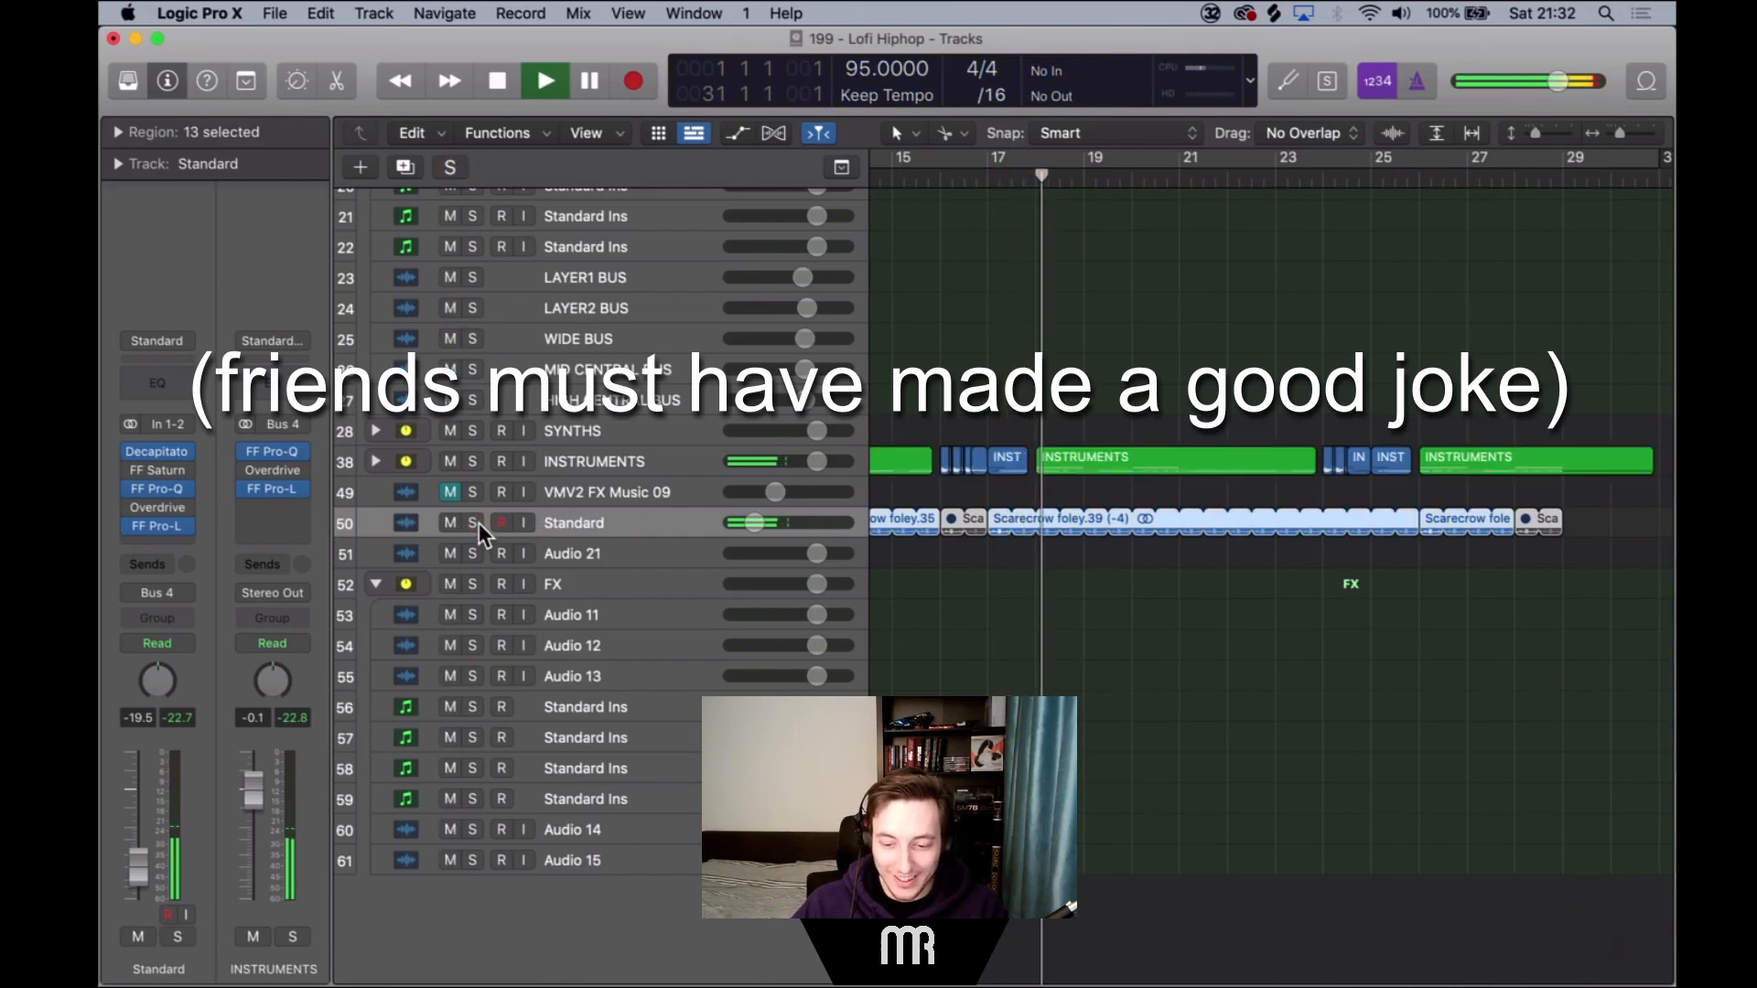
key(Return)
scroll(1495, 364, right, 5)
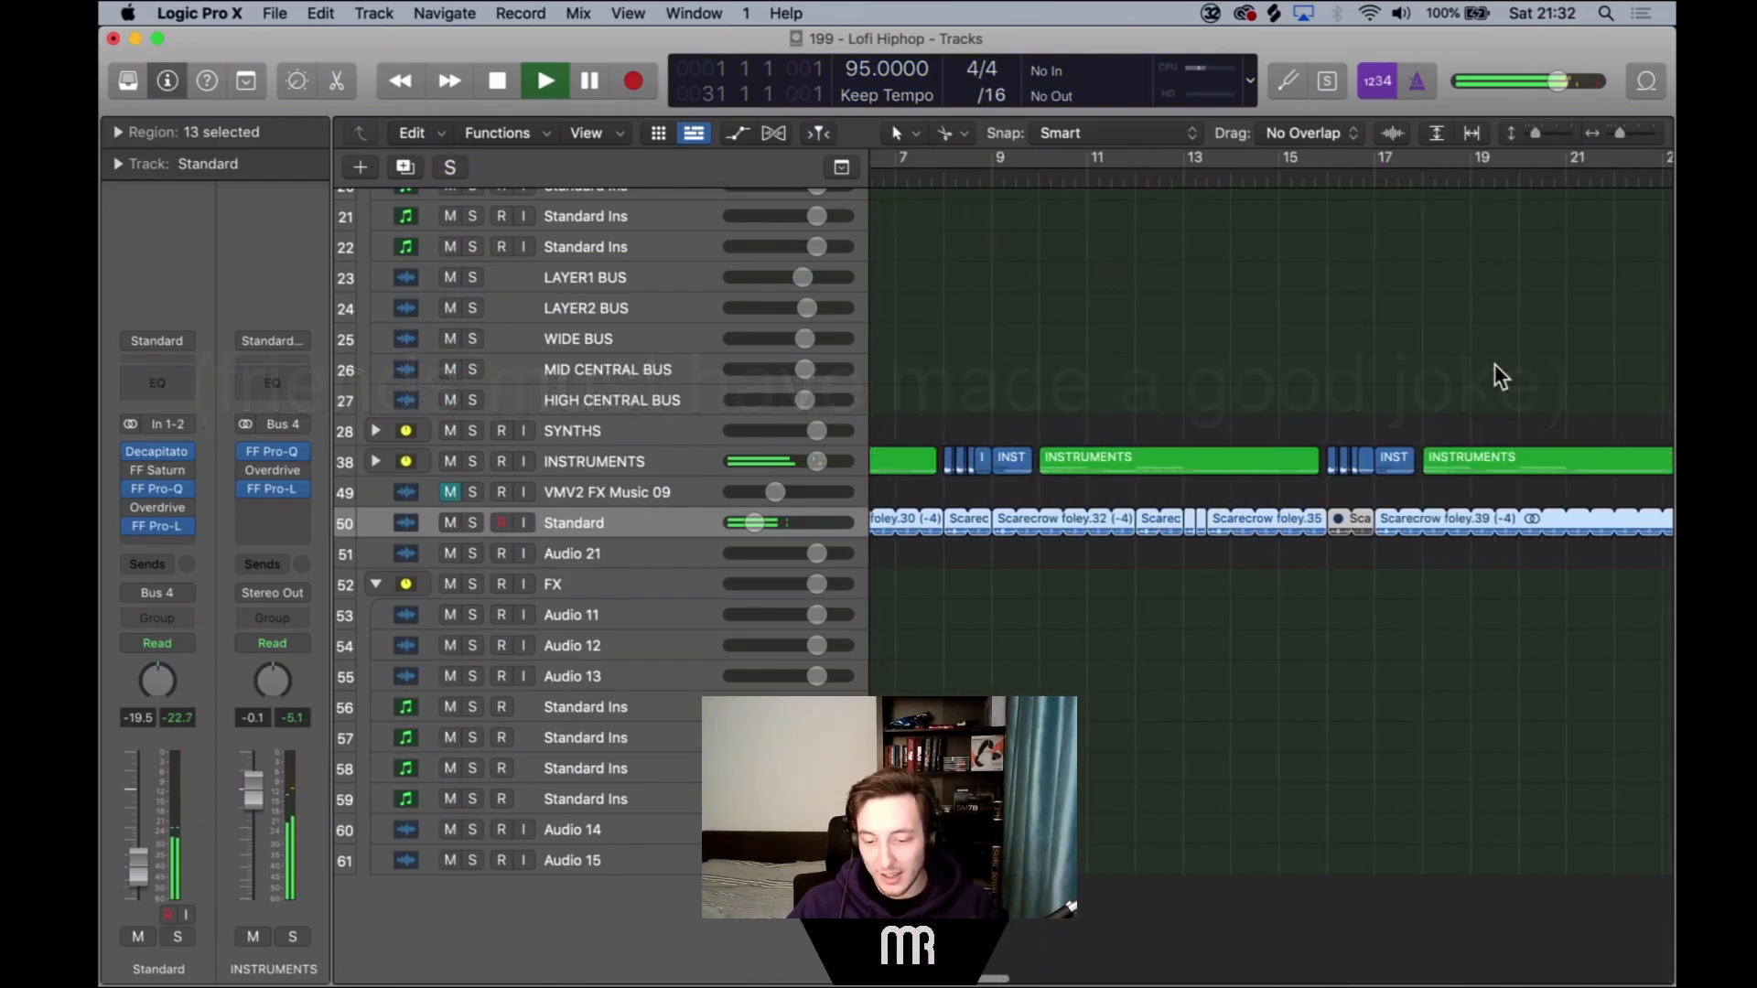
scroll(1495, 364, left, 5)
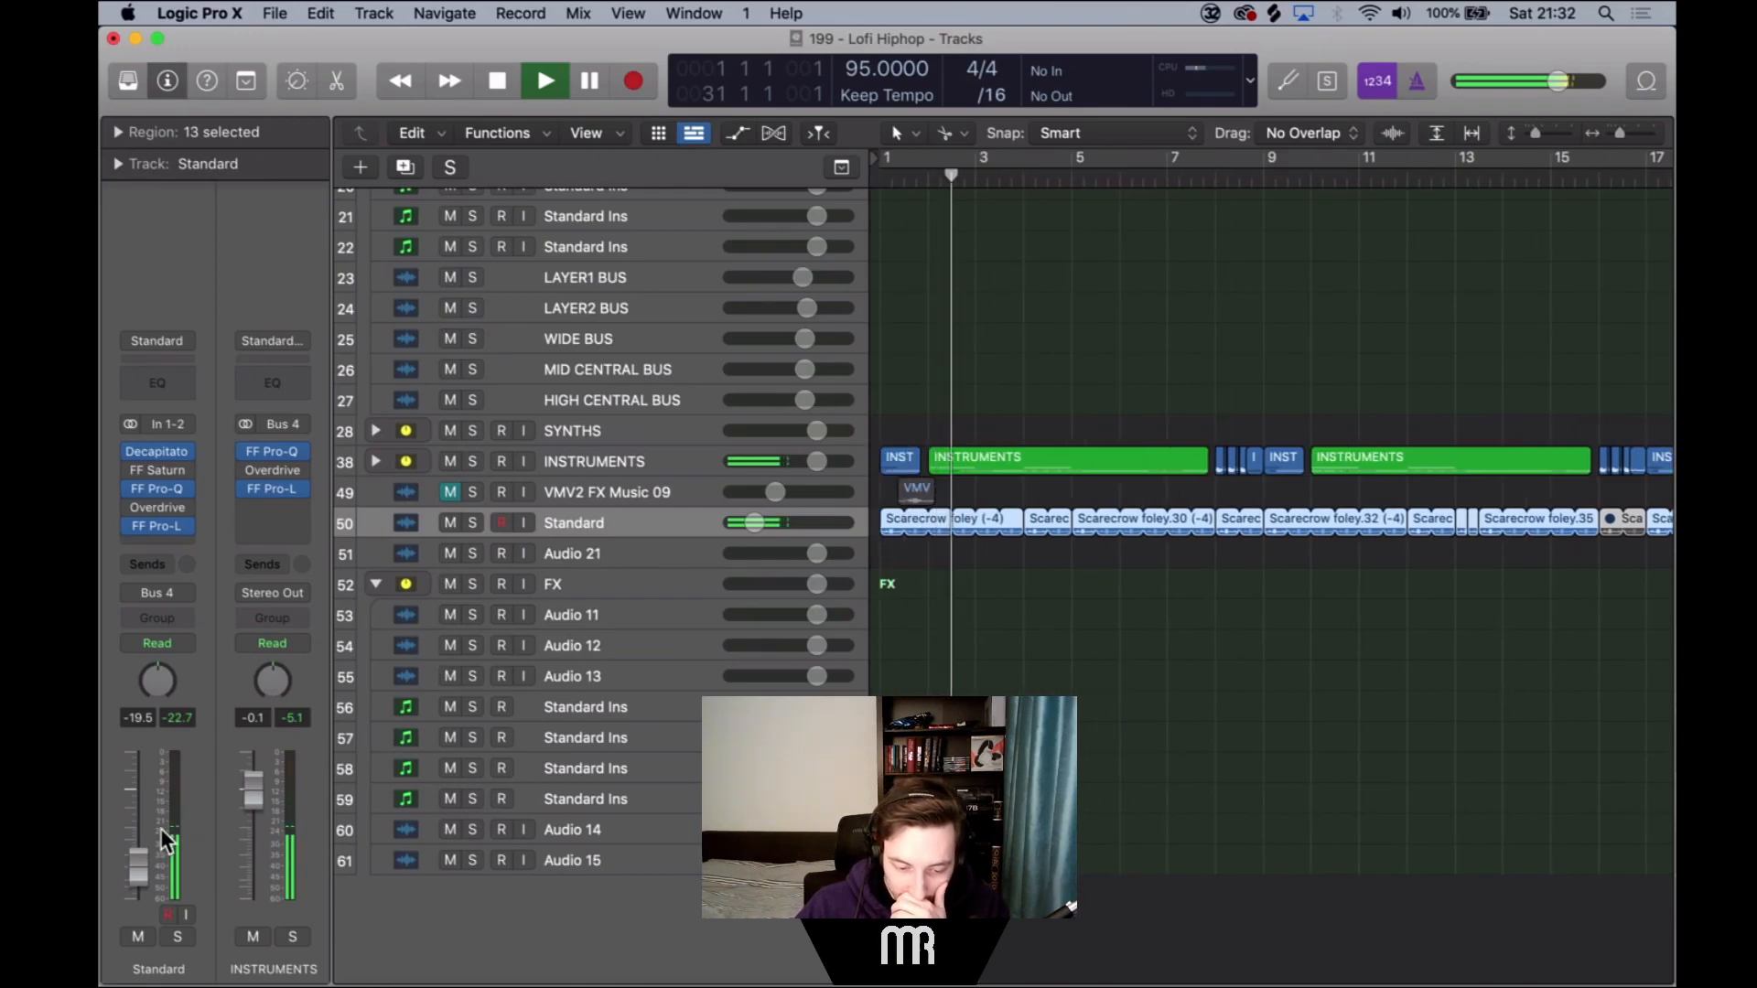
click(120, 133)
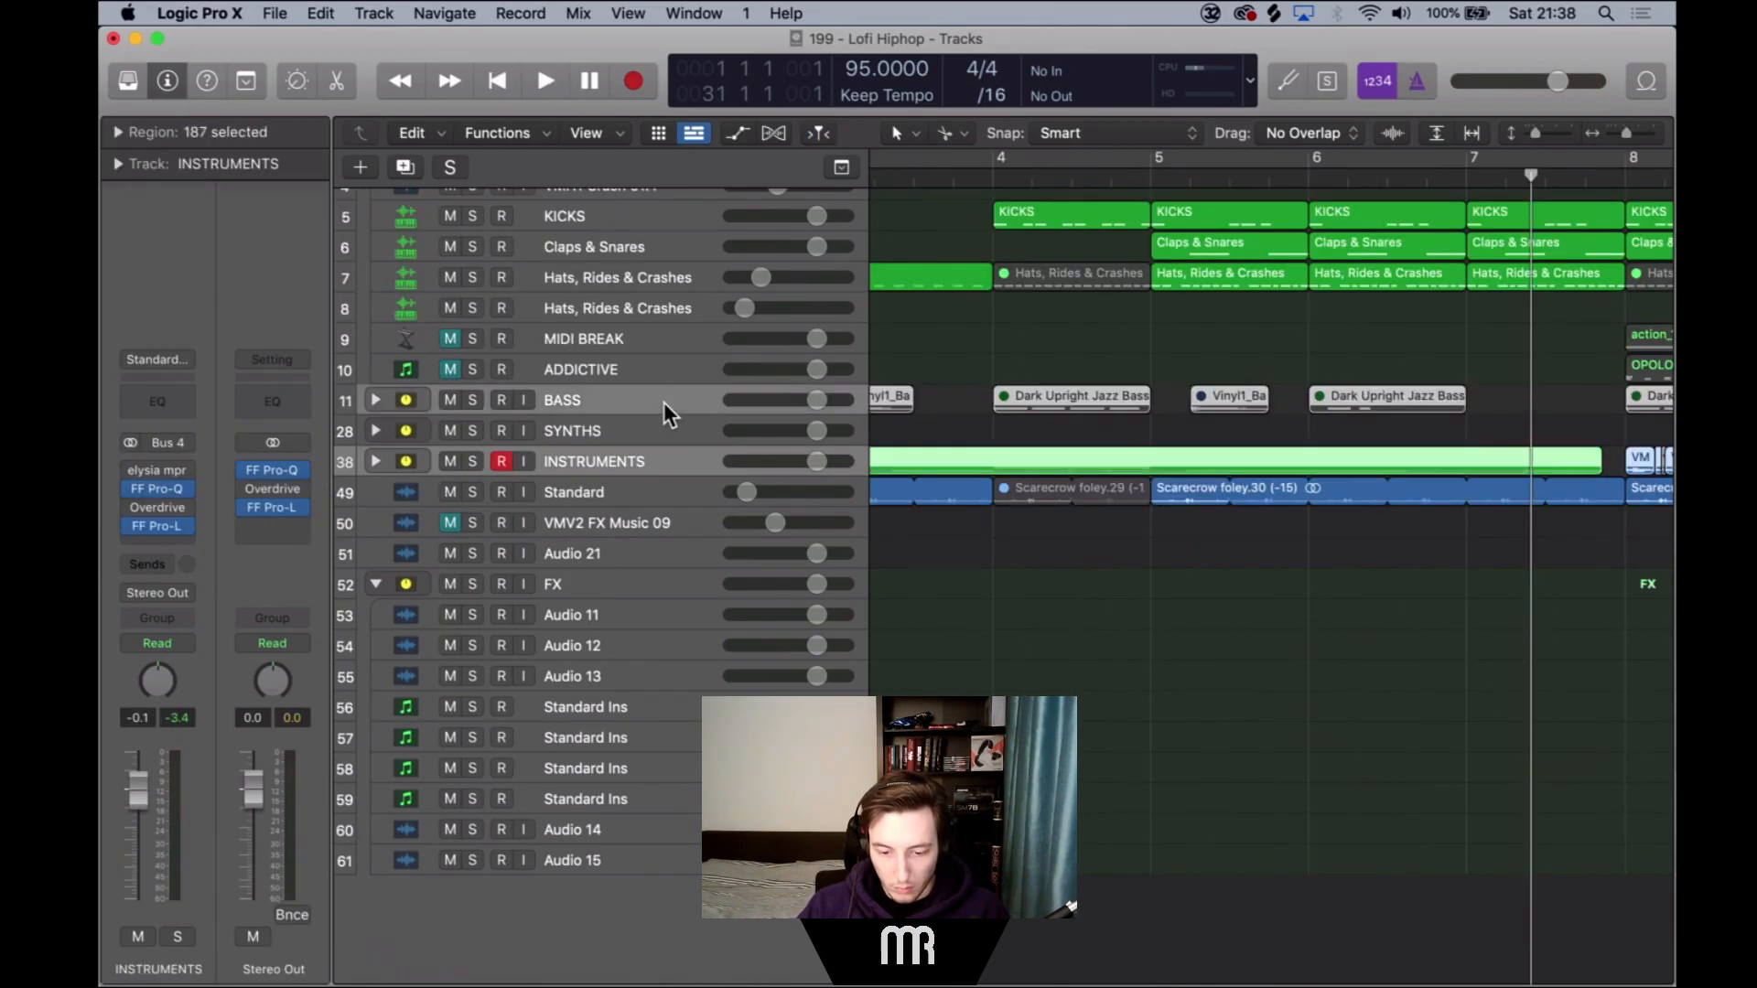
Copy the elysia mpressor plug-in from the INSTRUMENTS channel to the BASS channel in the mixer and resume playback.
key(x)
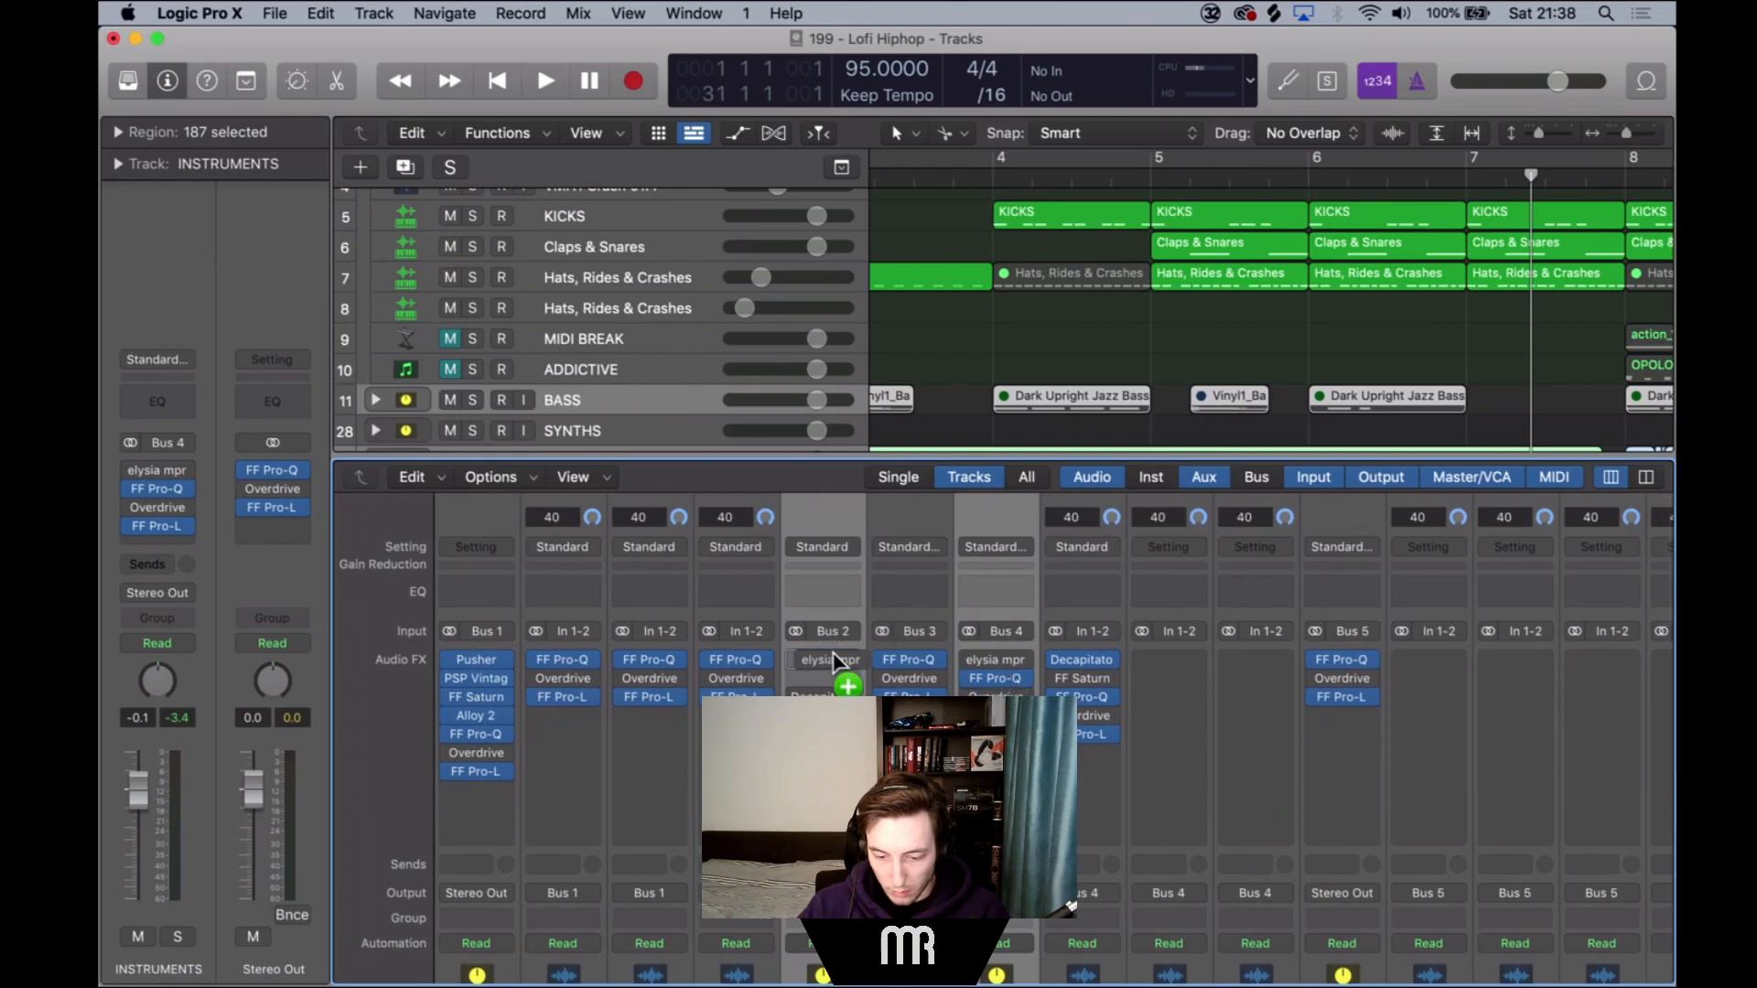
key(x)
key(space)
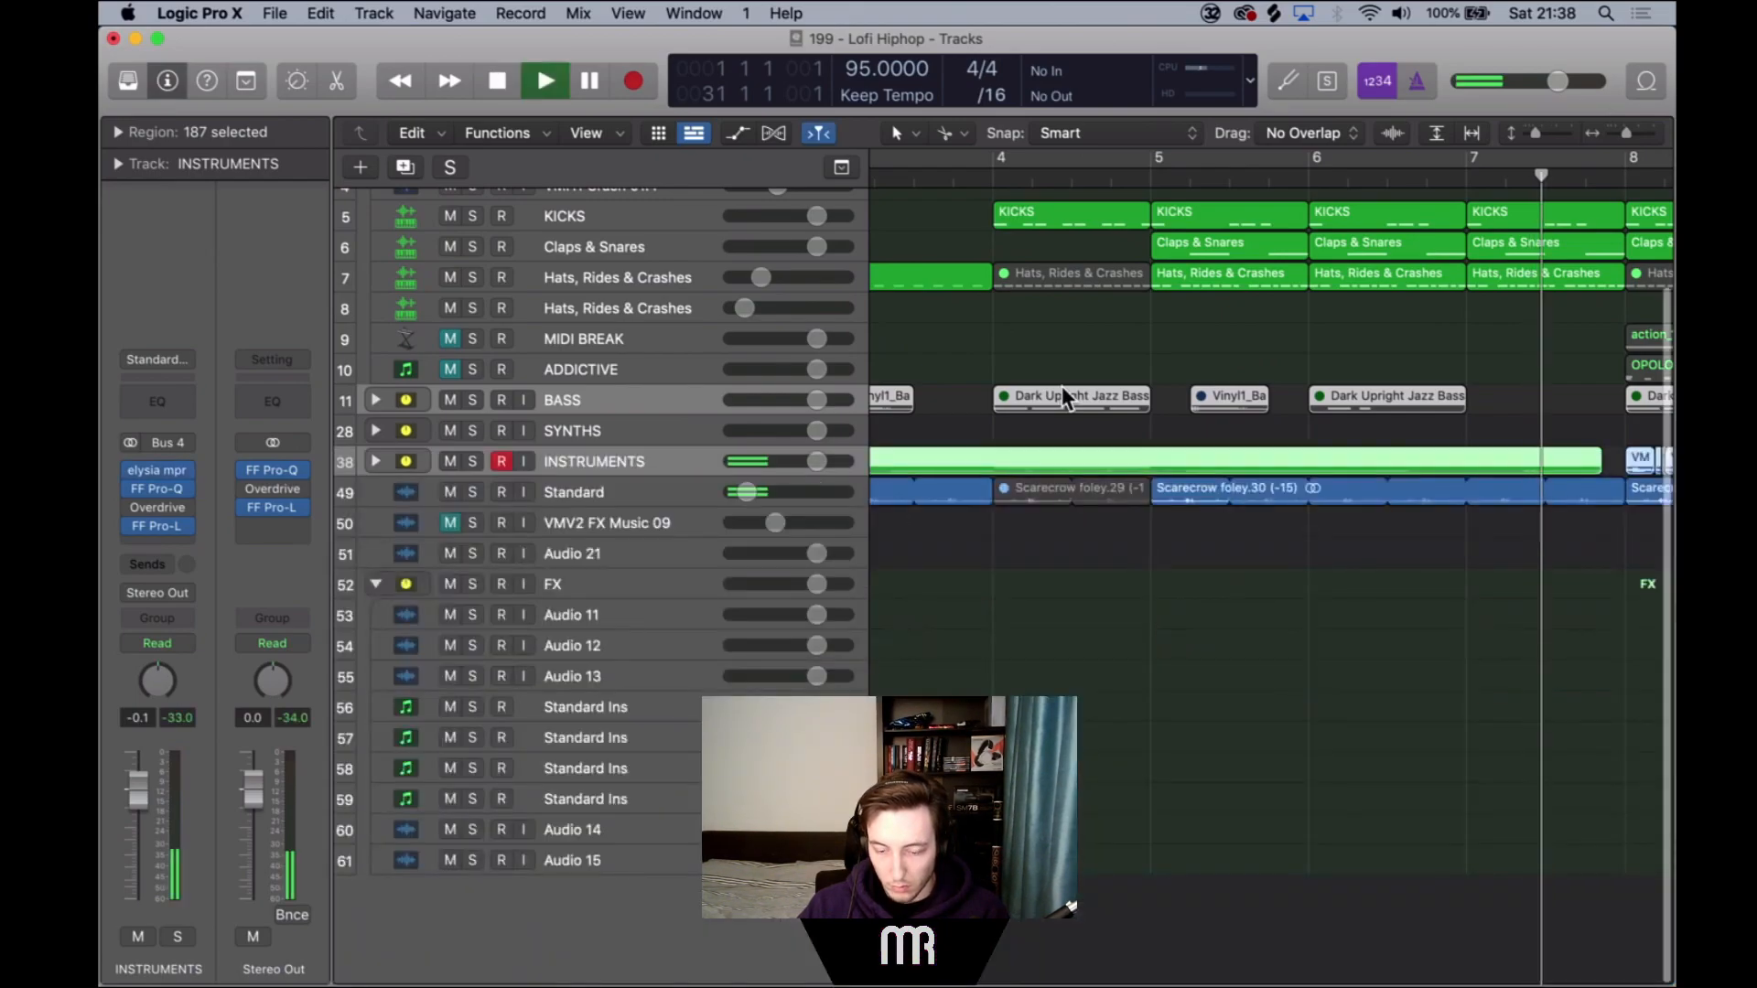
Deselect all regions, play the arrangement from bar 8 and disarm recording on the INSTRUMENTS track.
click(1249, 564)
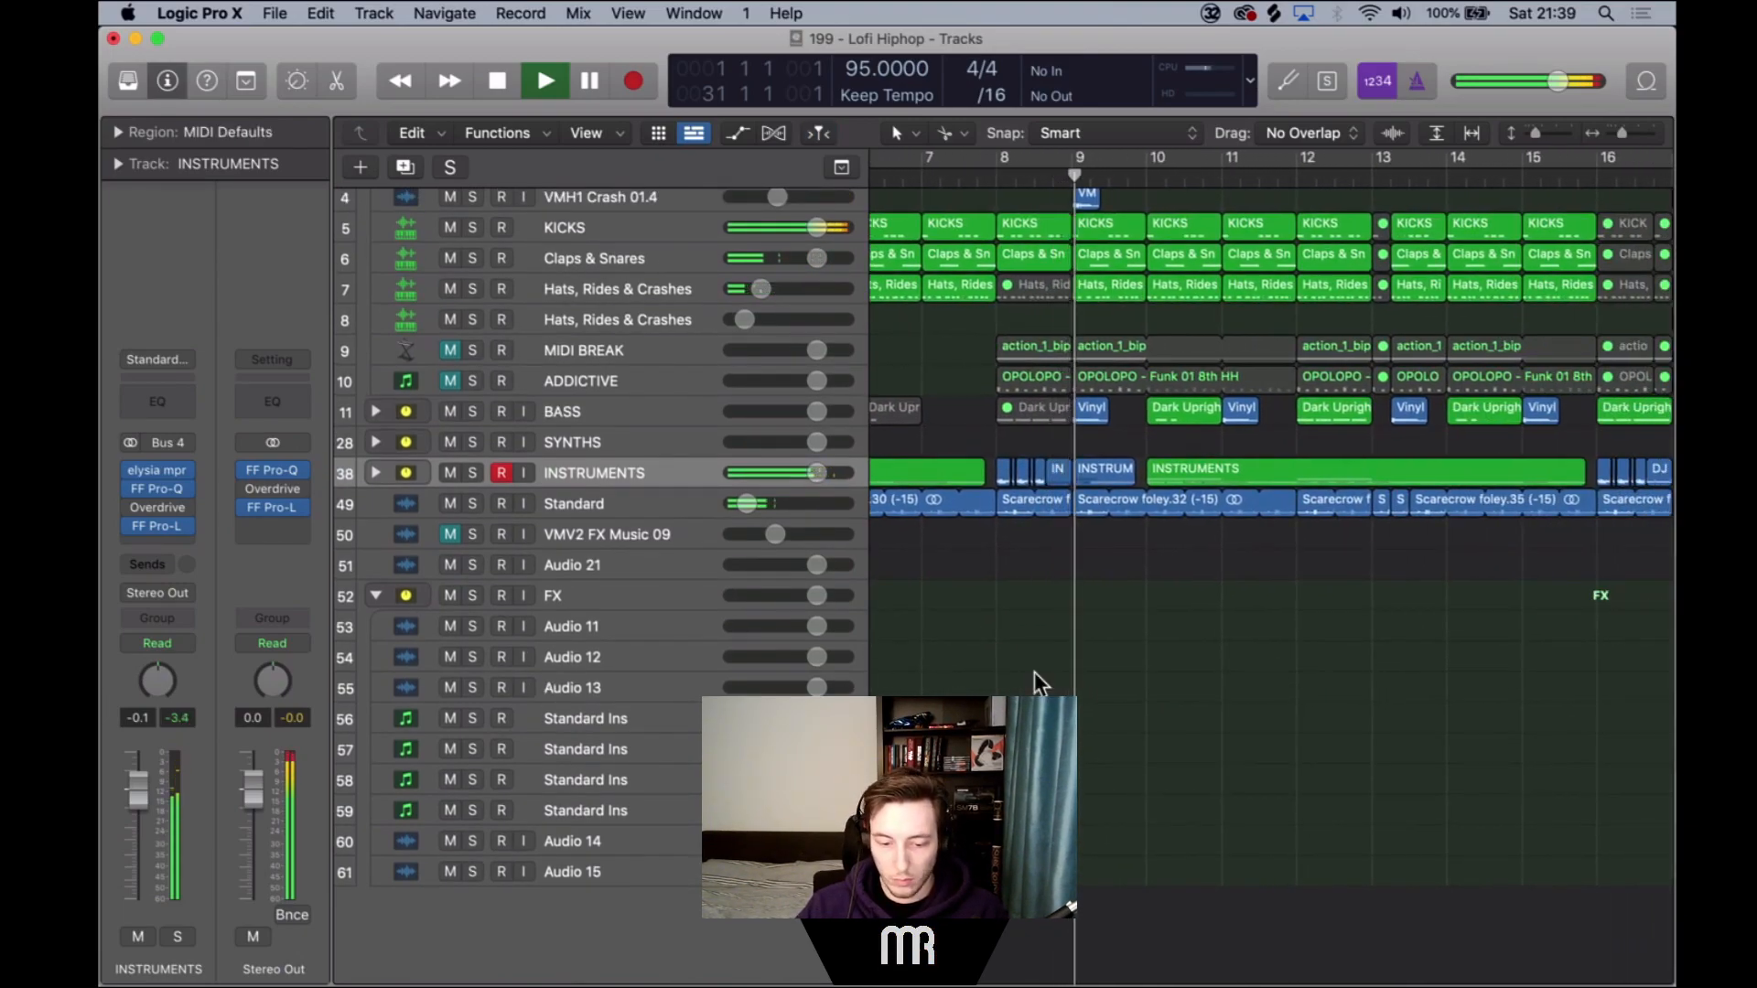
click(132, 472)
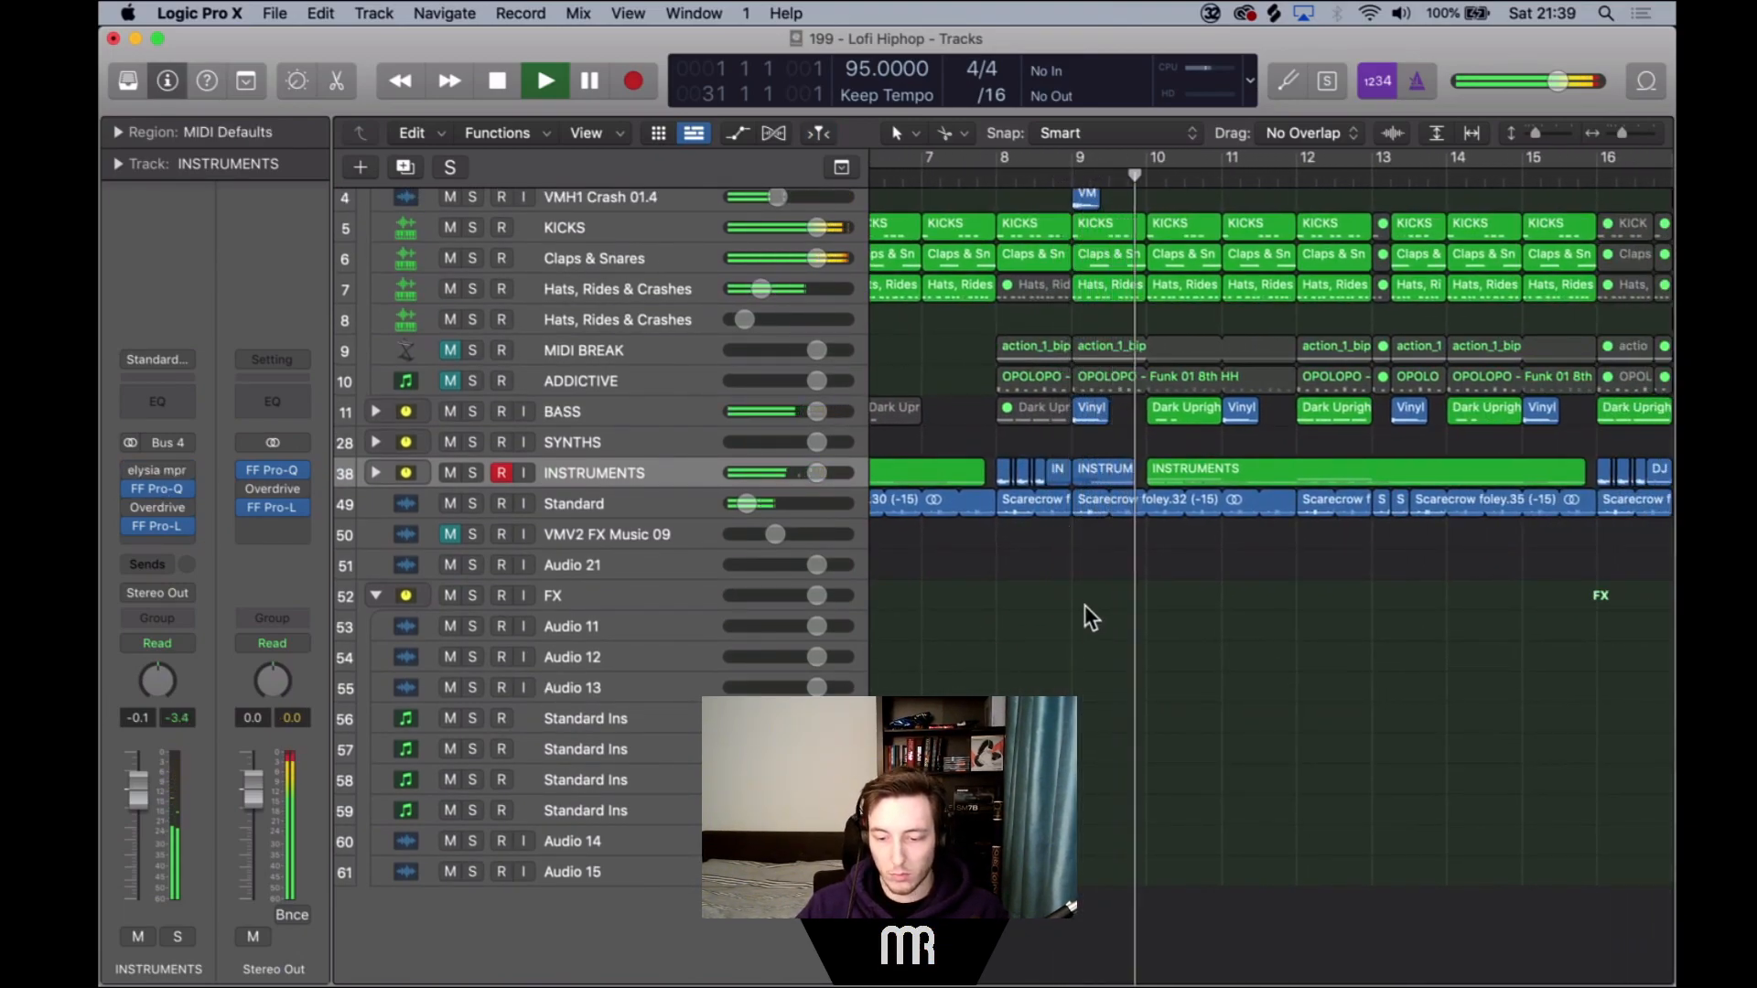
click(991, 180)
key(space)
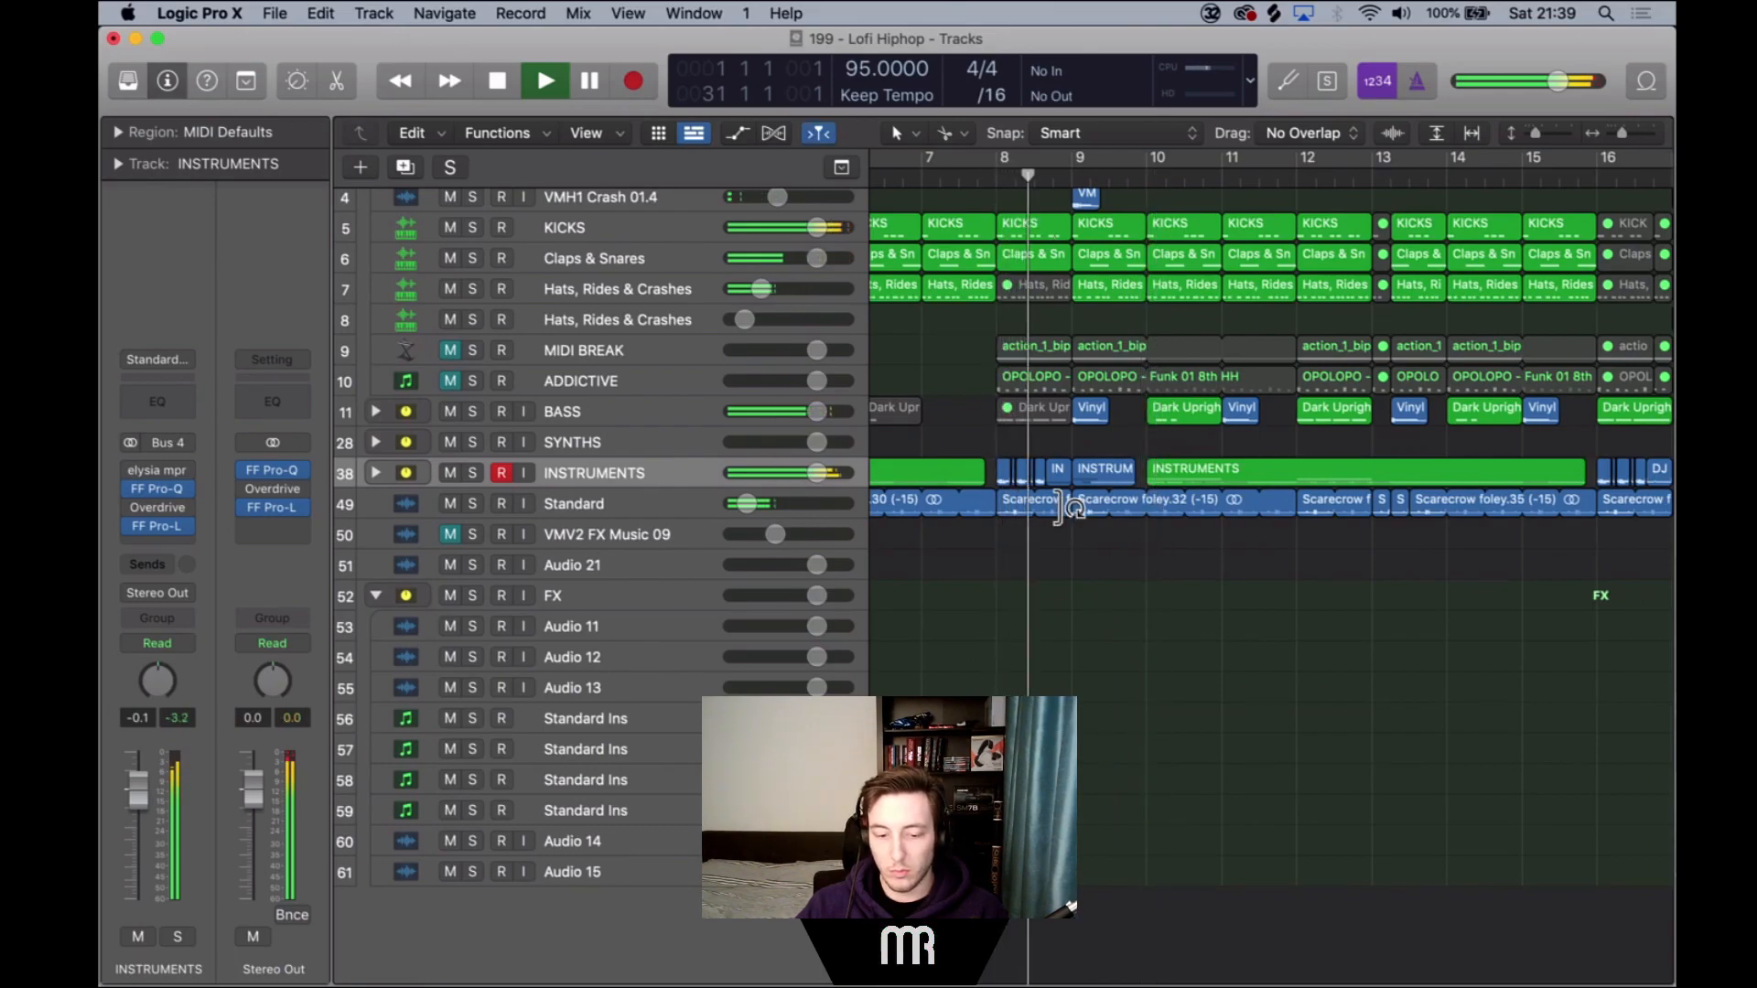
click(501, 473)
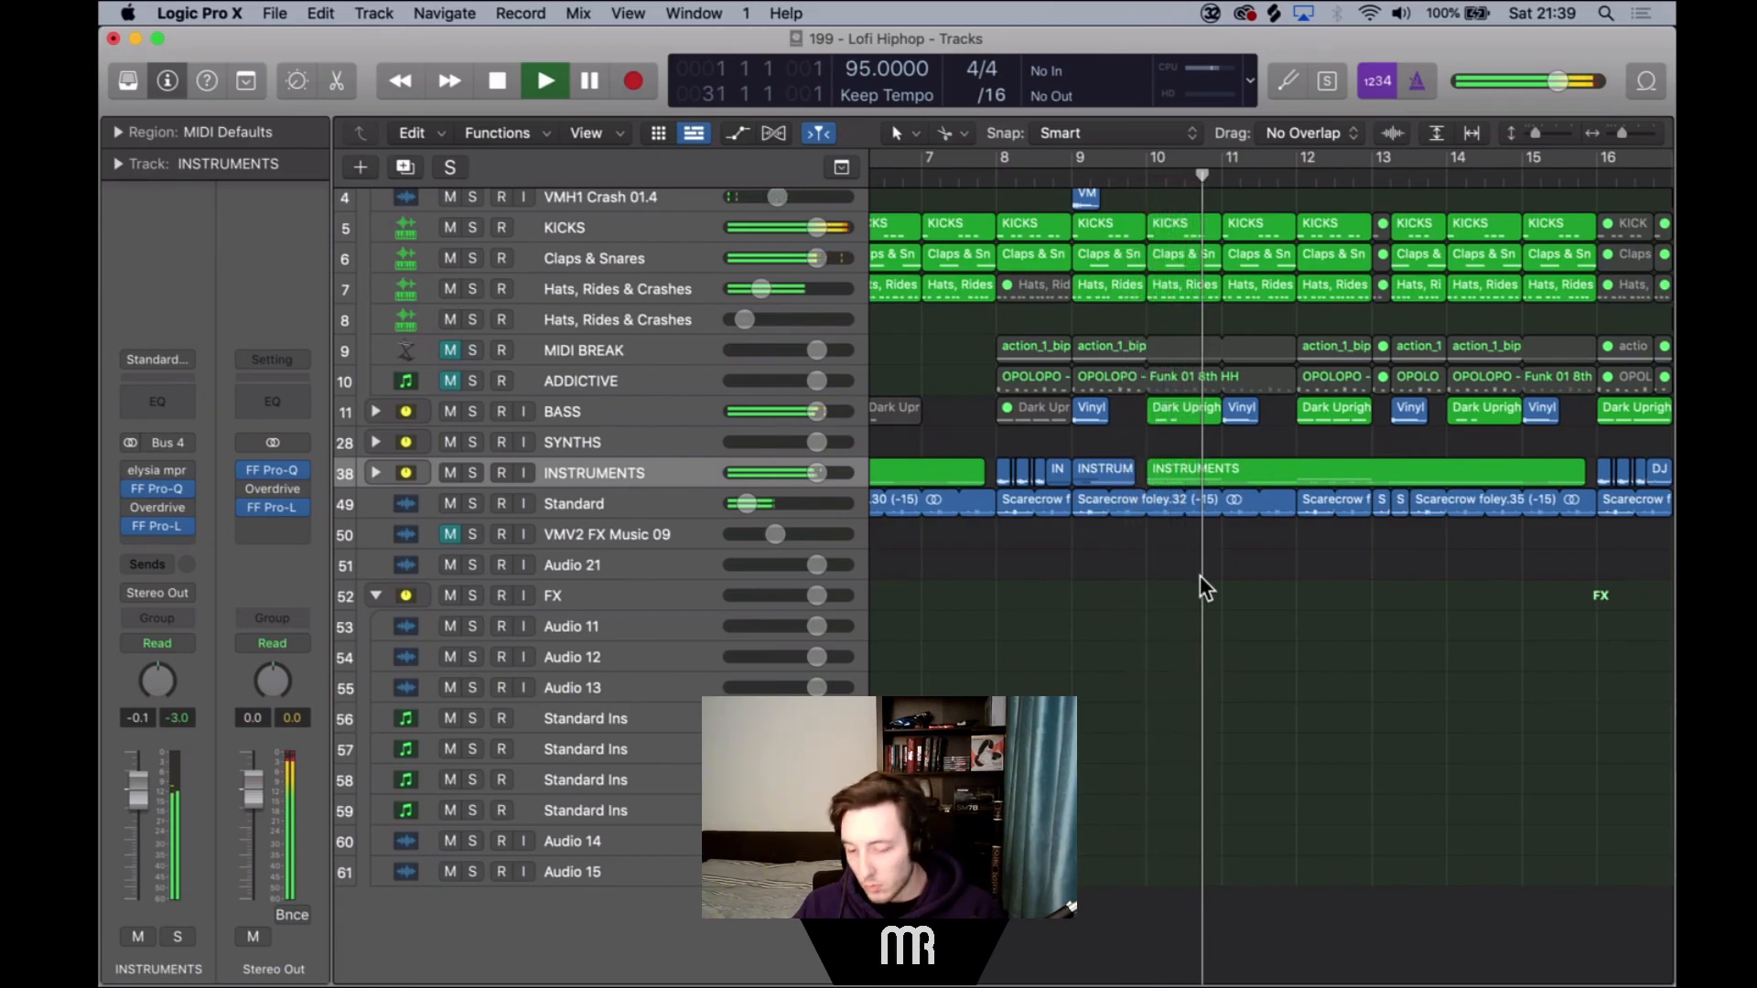
scroll(1234, 571, down, 5)
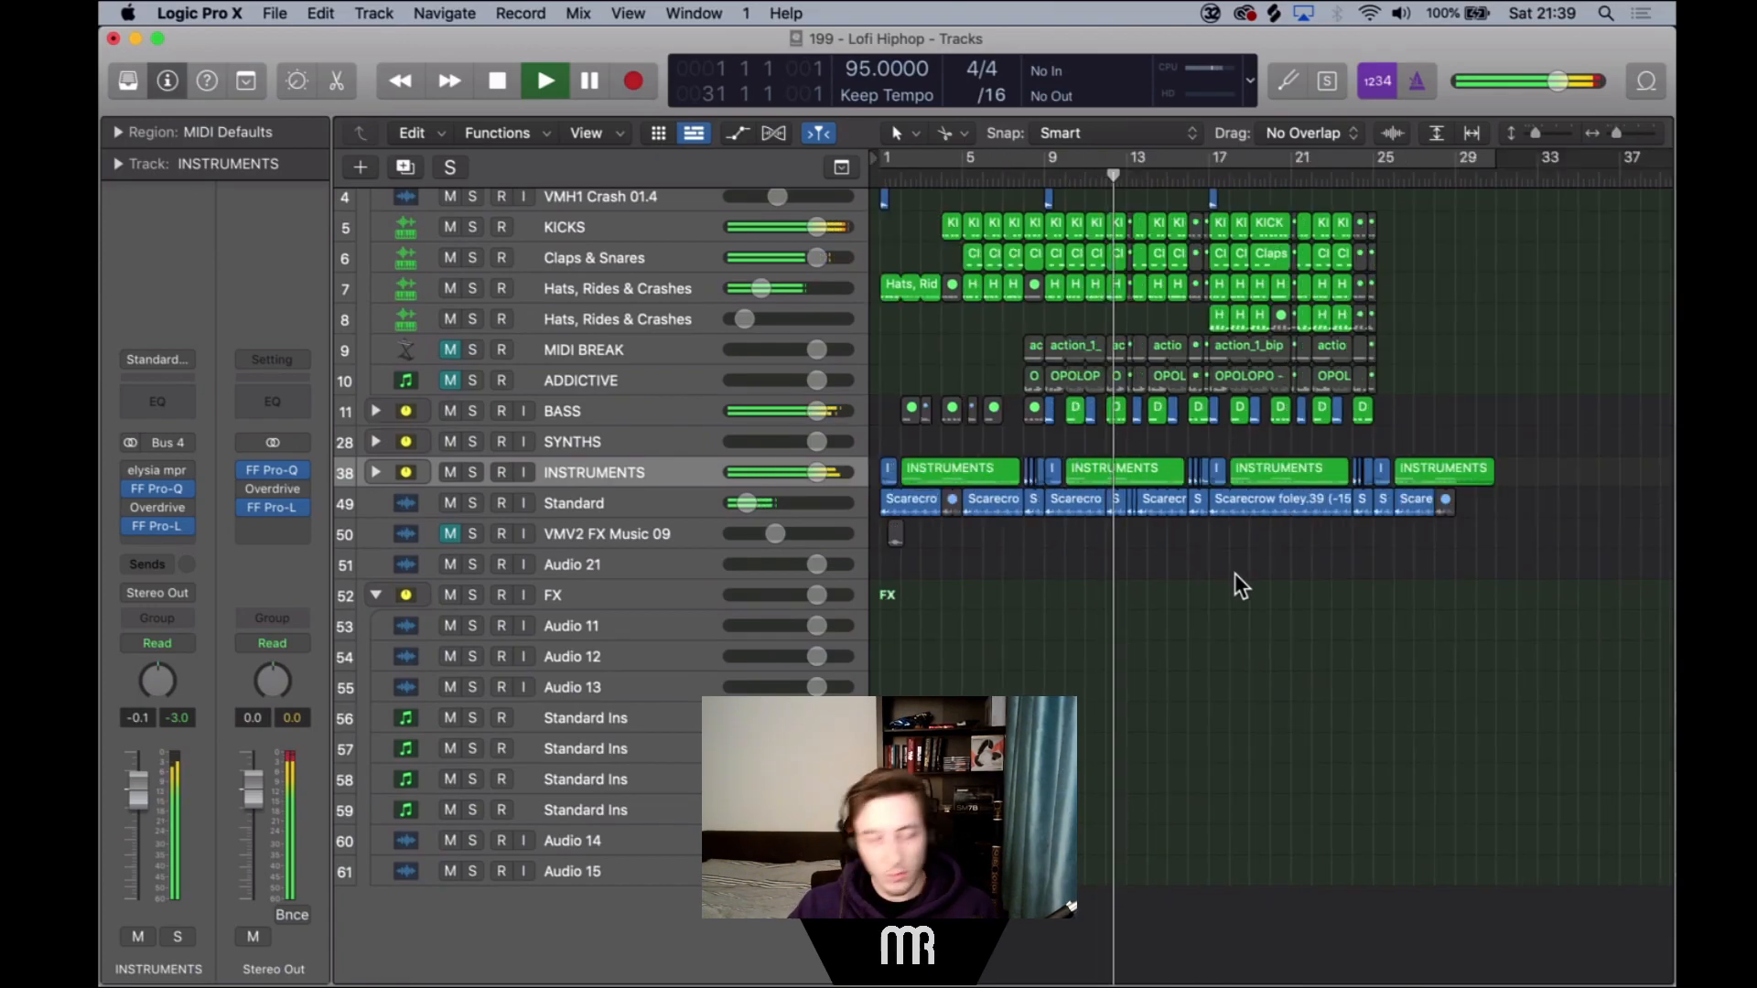